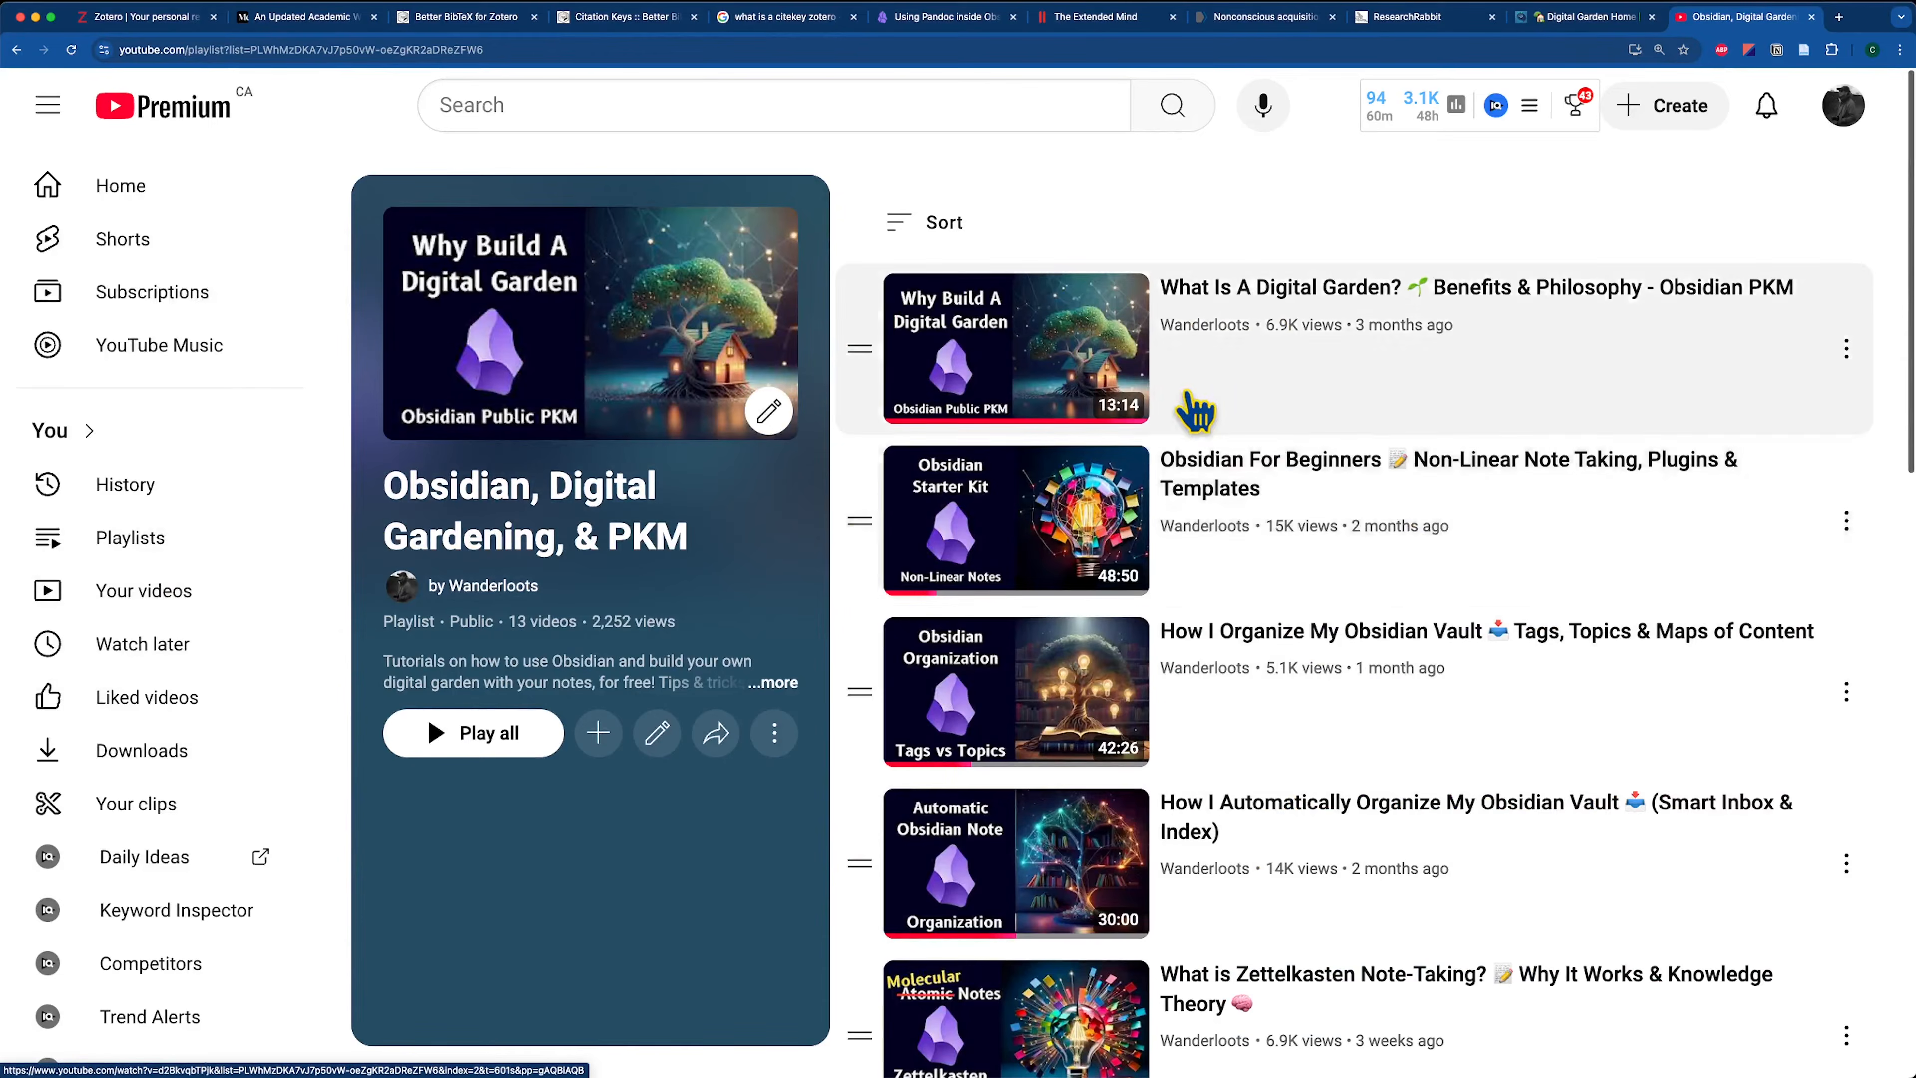
Look through the videos in the Obsidian, Digital Gardening, & PKM playlist.
scroll(1207, 474, down, 3)
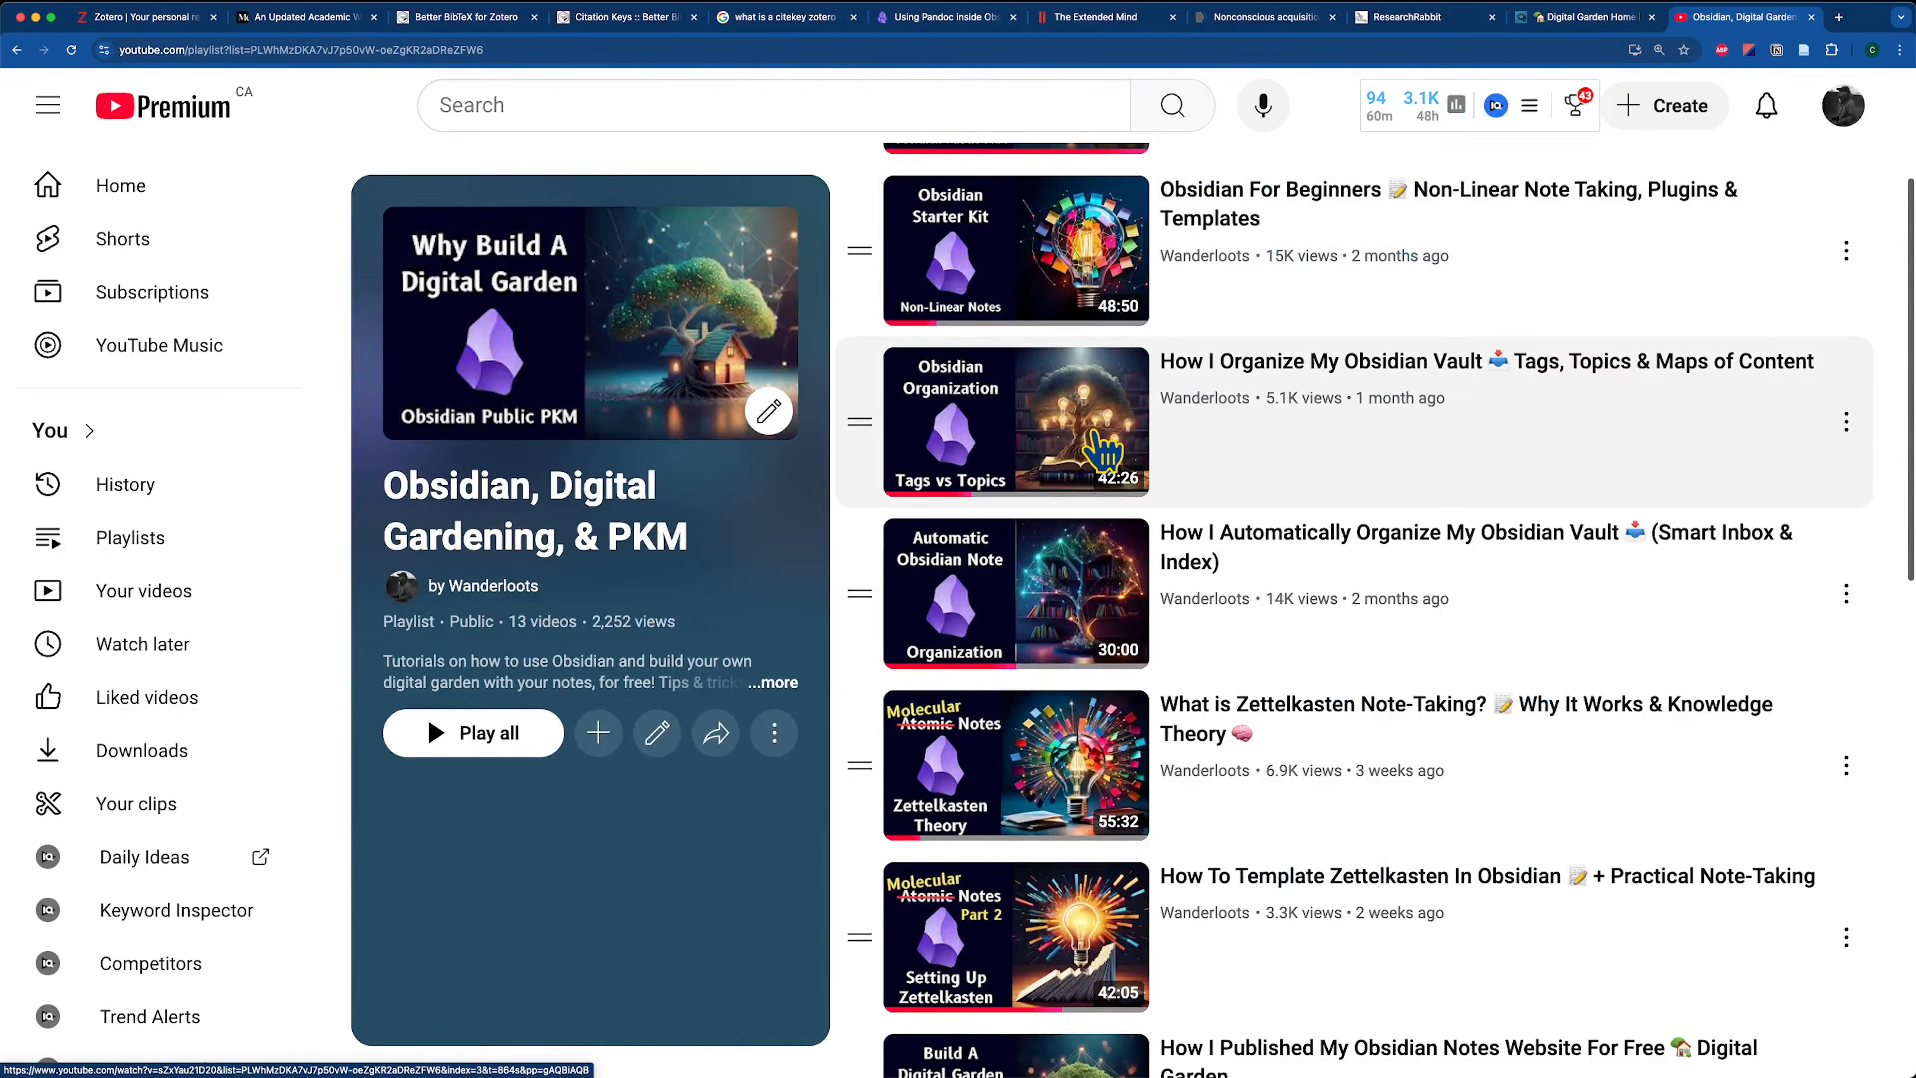
scroll(1105, 446, up, 3)
scroll(1094, 797, down, 4)
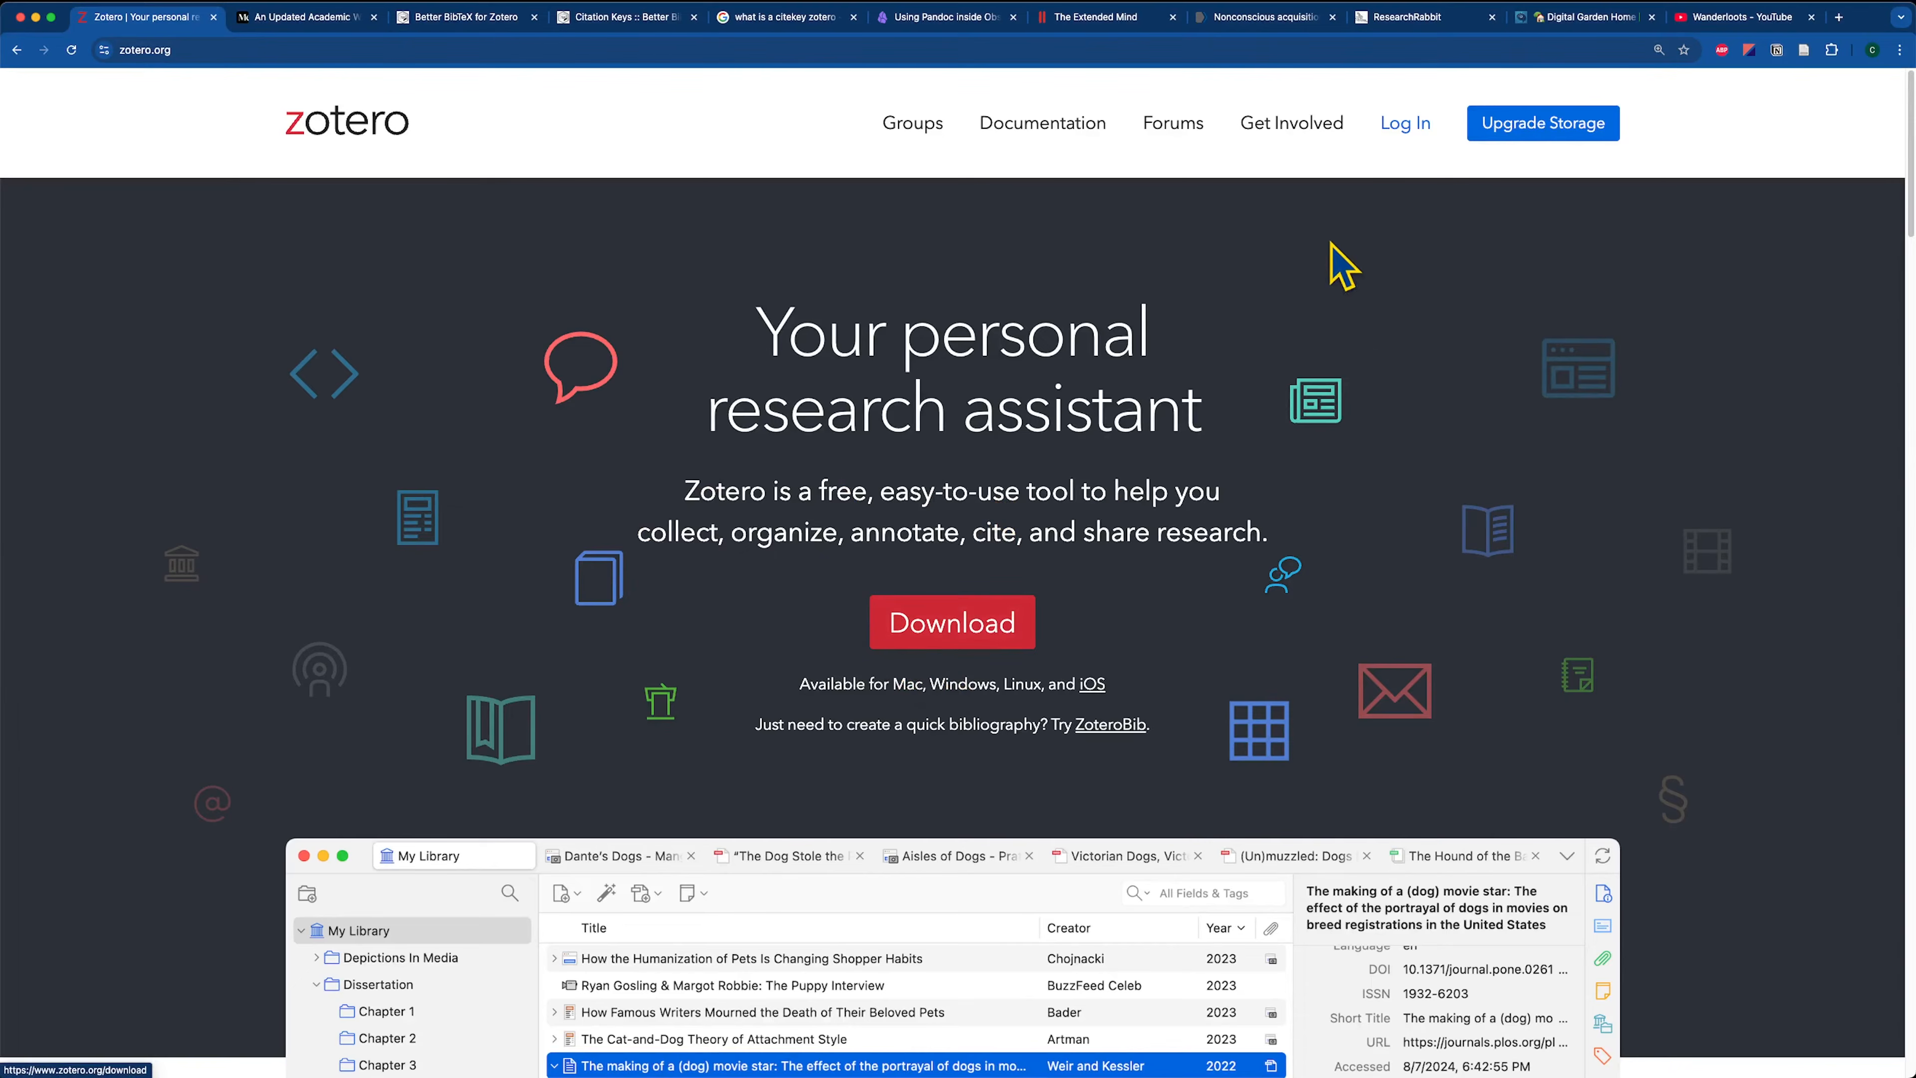
Open the Zotero download page and highlight the Zotero 7 for Mac title.
click(943, 616)
drag(455, 445, 775, 453)
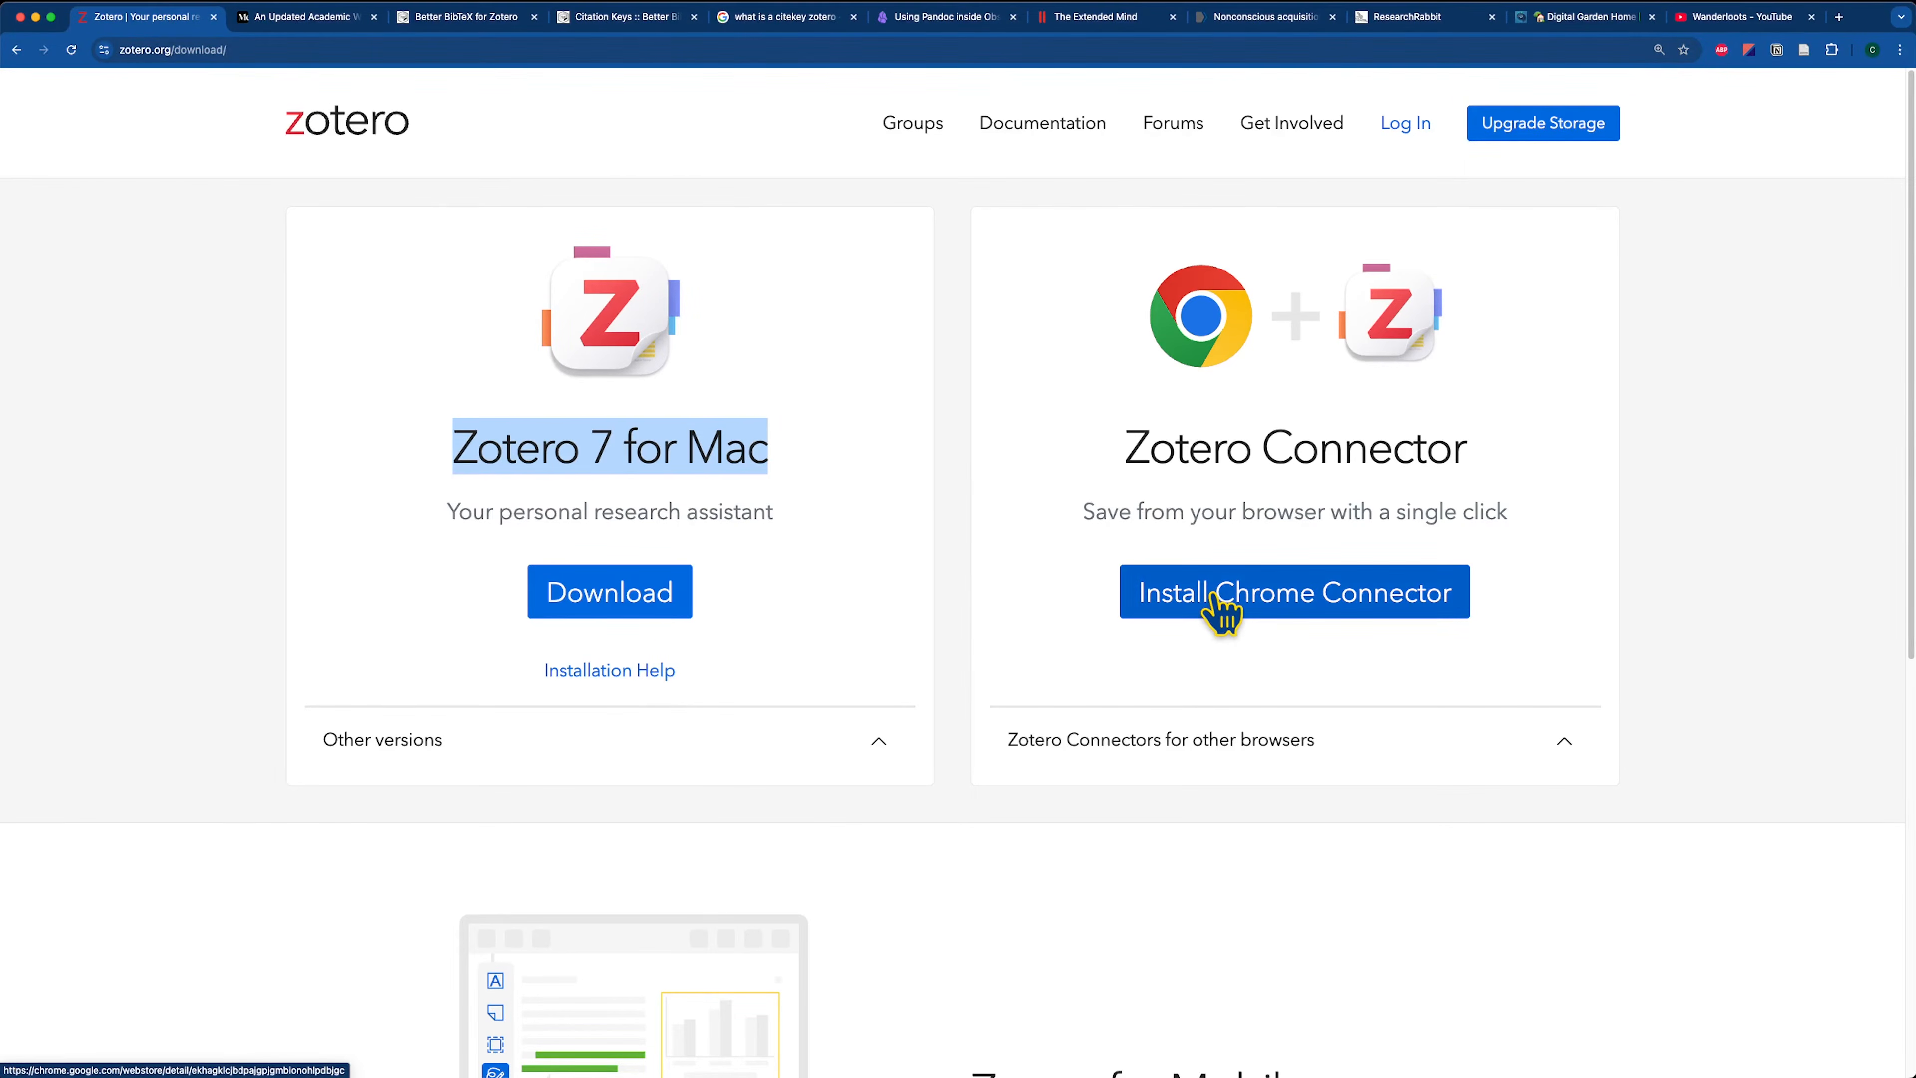
click(407, 411)
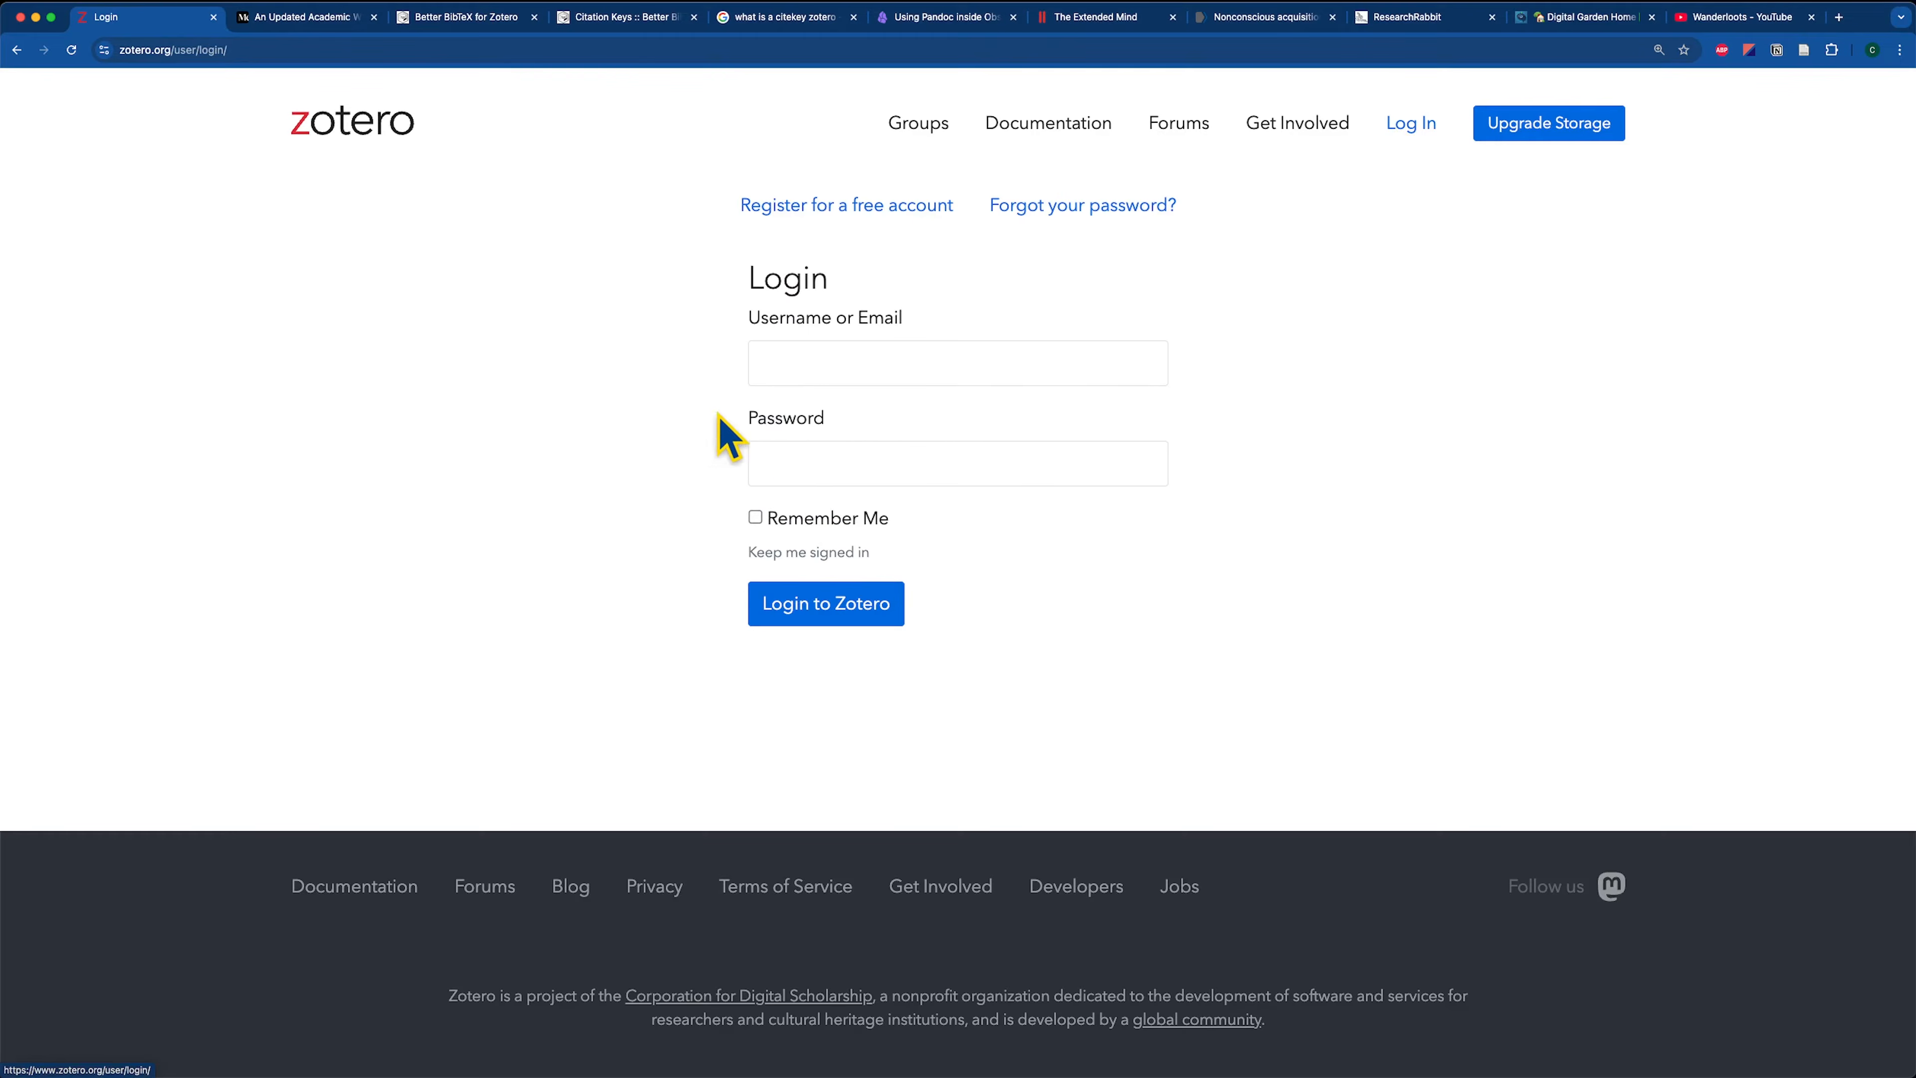
Log in to the Zotero website with the saved username and password, with Remember Me enabled.
click(850, 360)
click(899, 417)
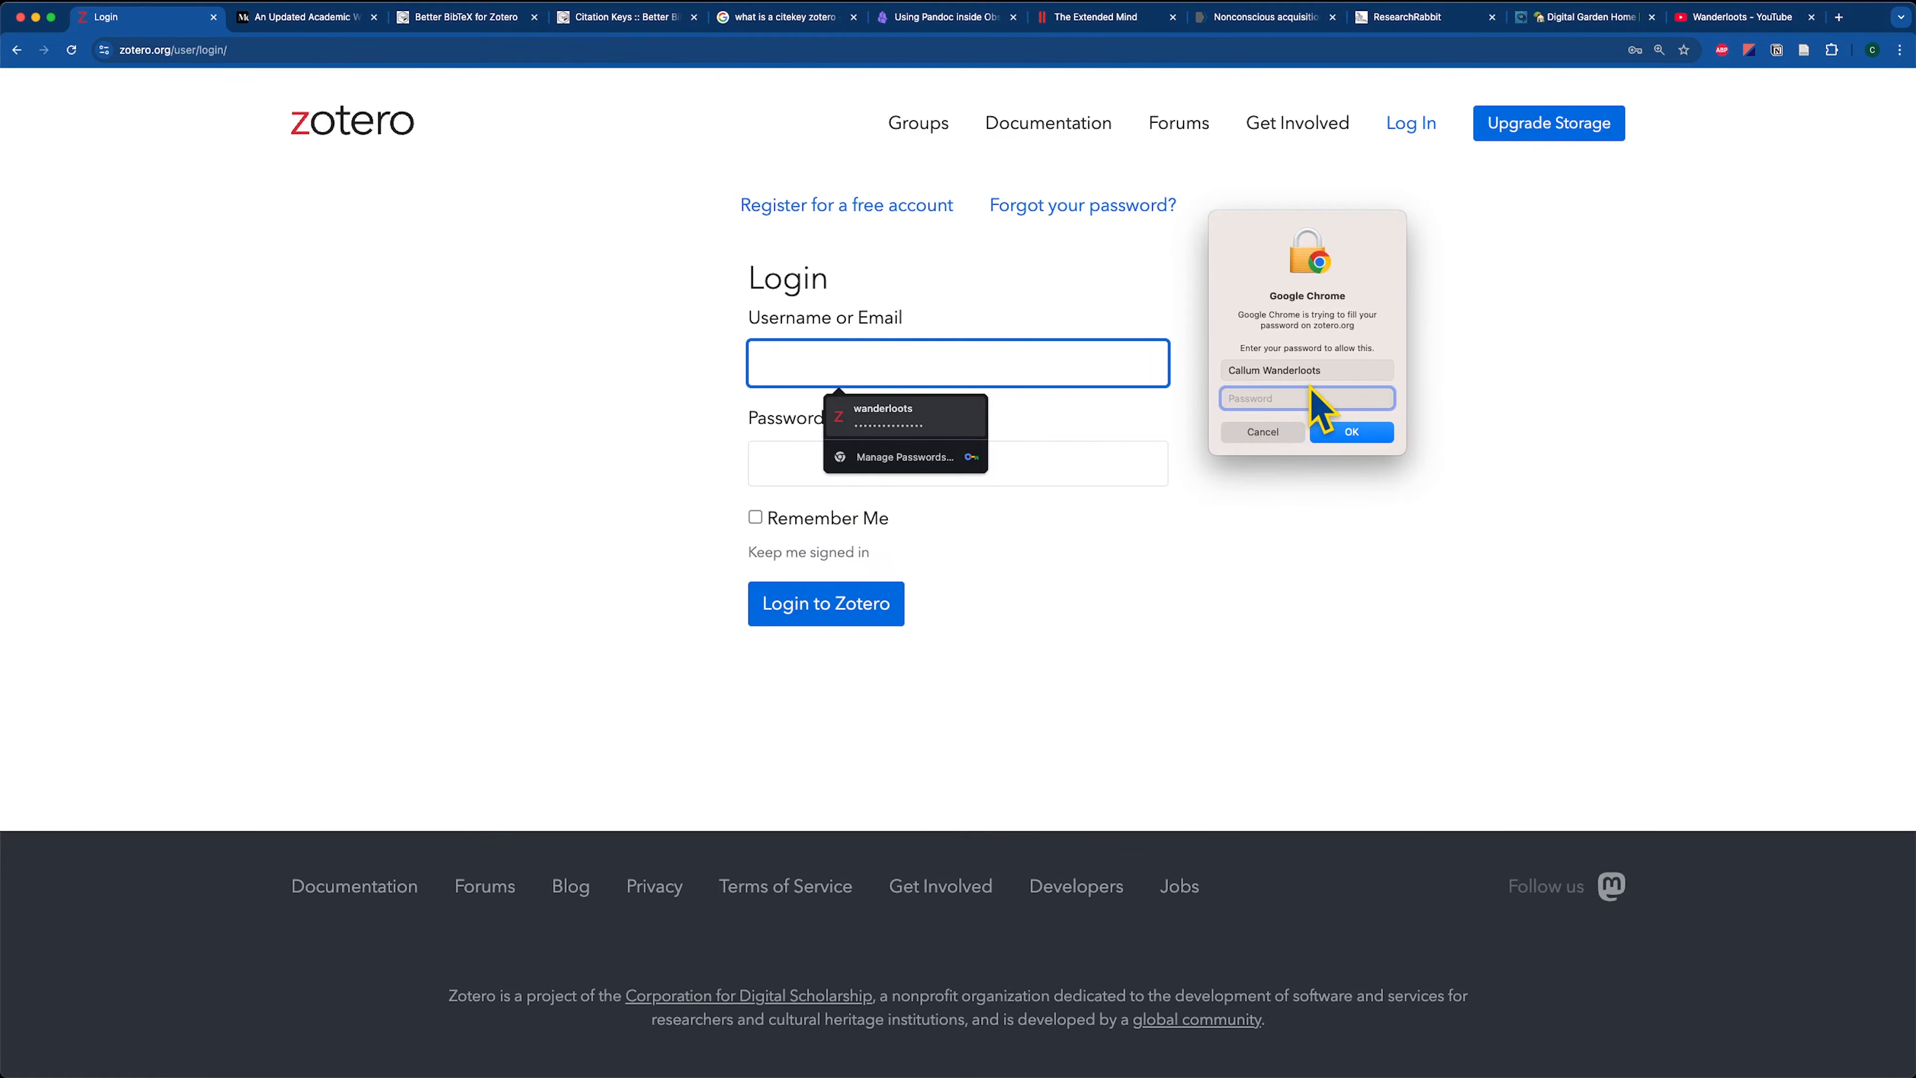
key(Return)
click(775, 519)
click(834, 615)
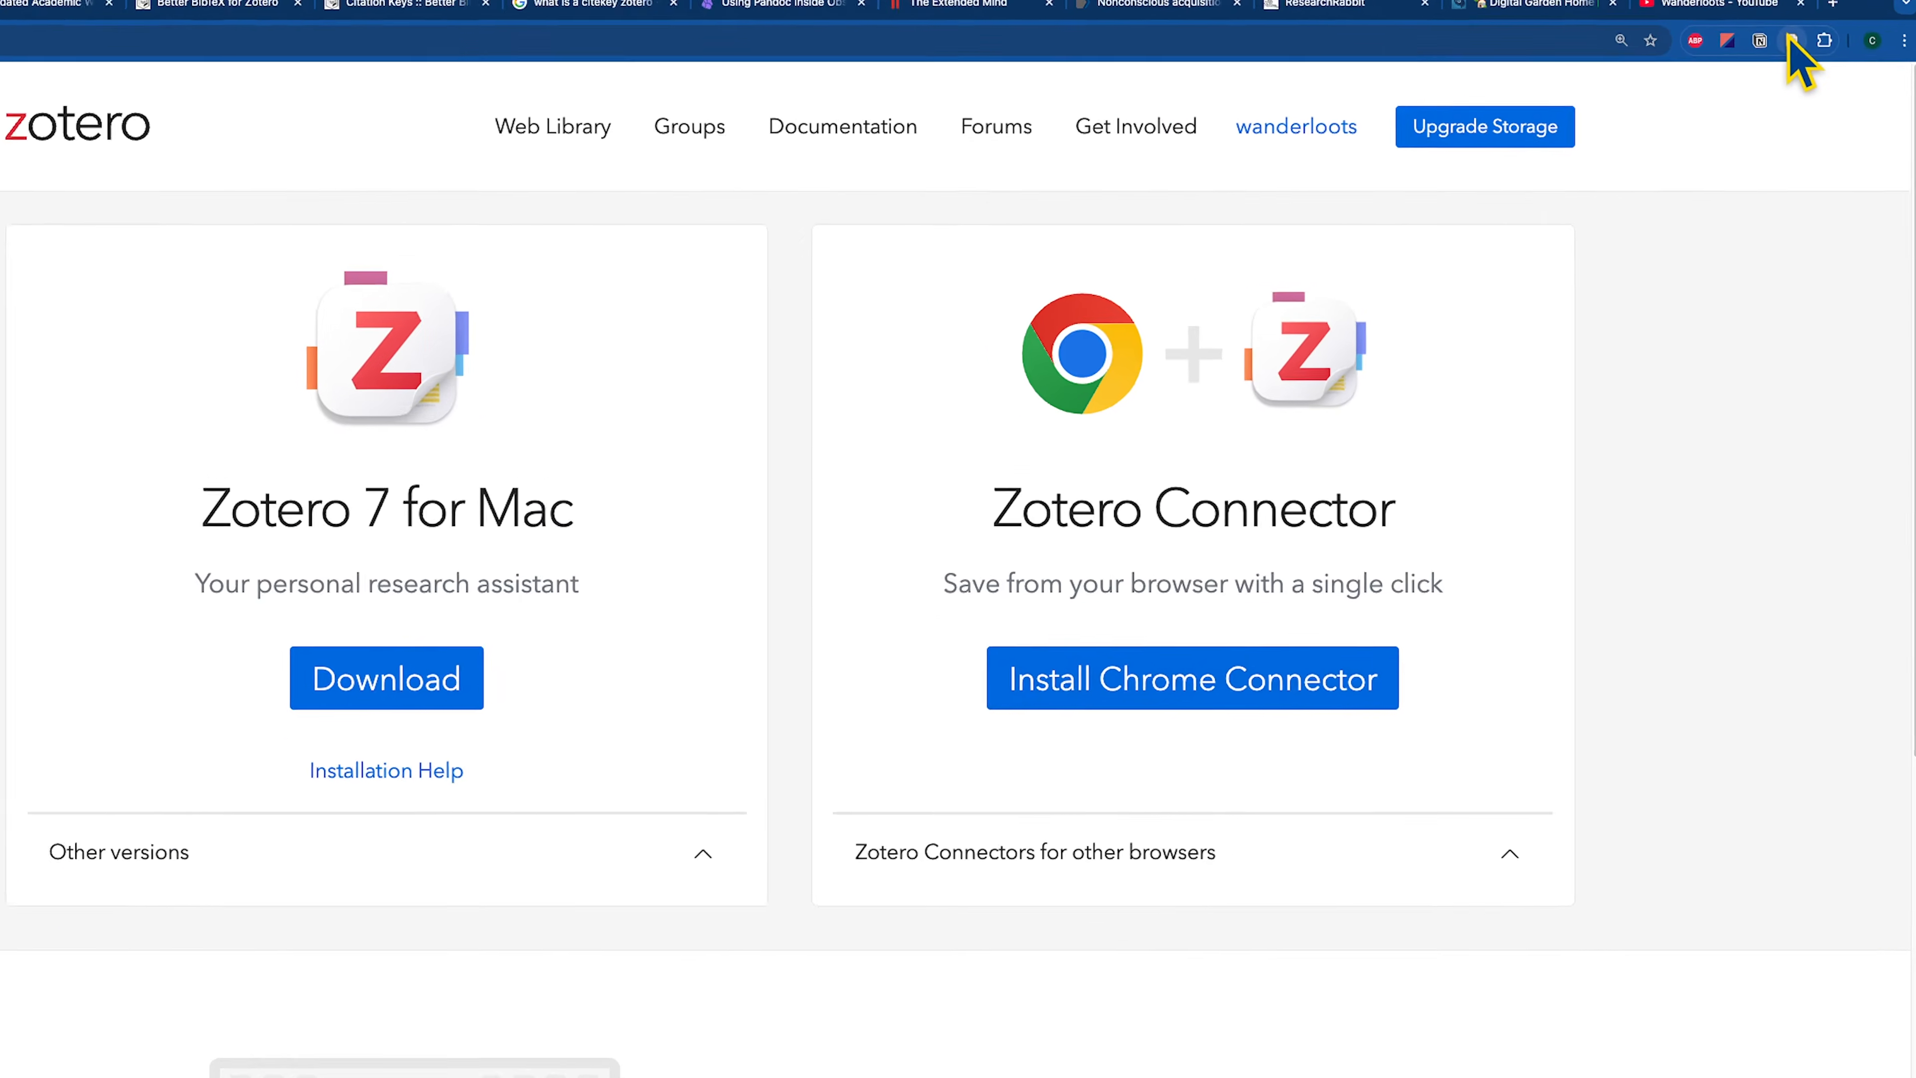
Save the Zotero web page with the Zotero Connector to the Consciousness, Mindfulness, DMN collection, showing the collection list and snapshot.
click(1803, 50)
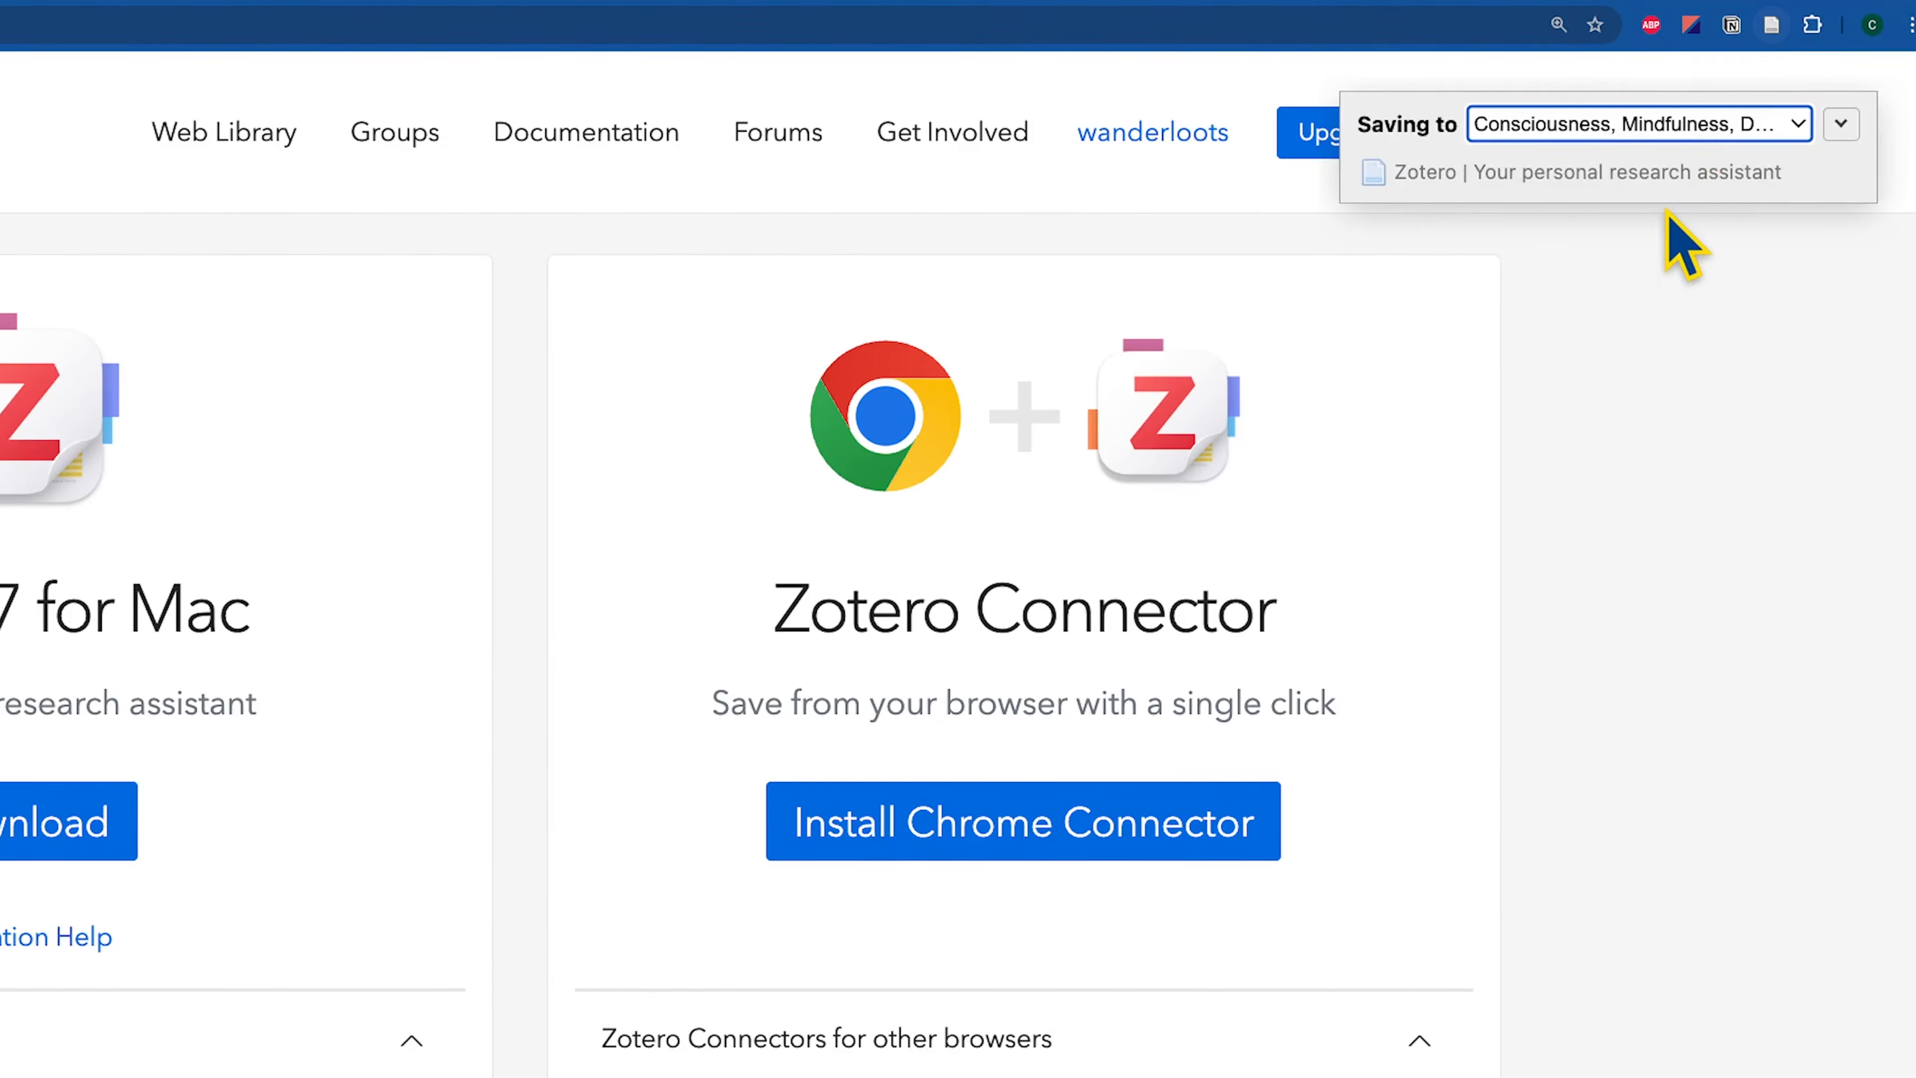
click(1842, 125)
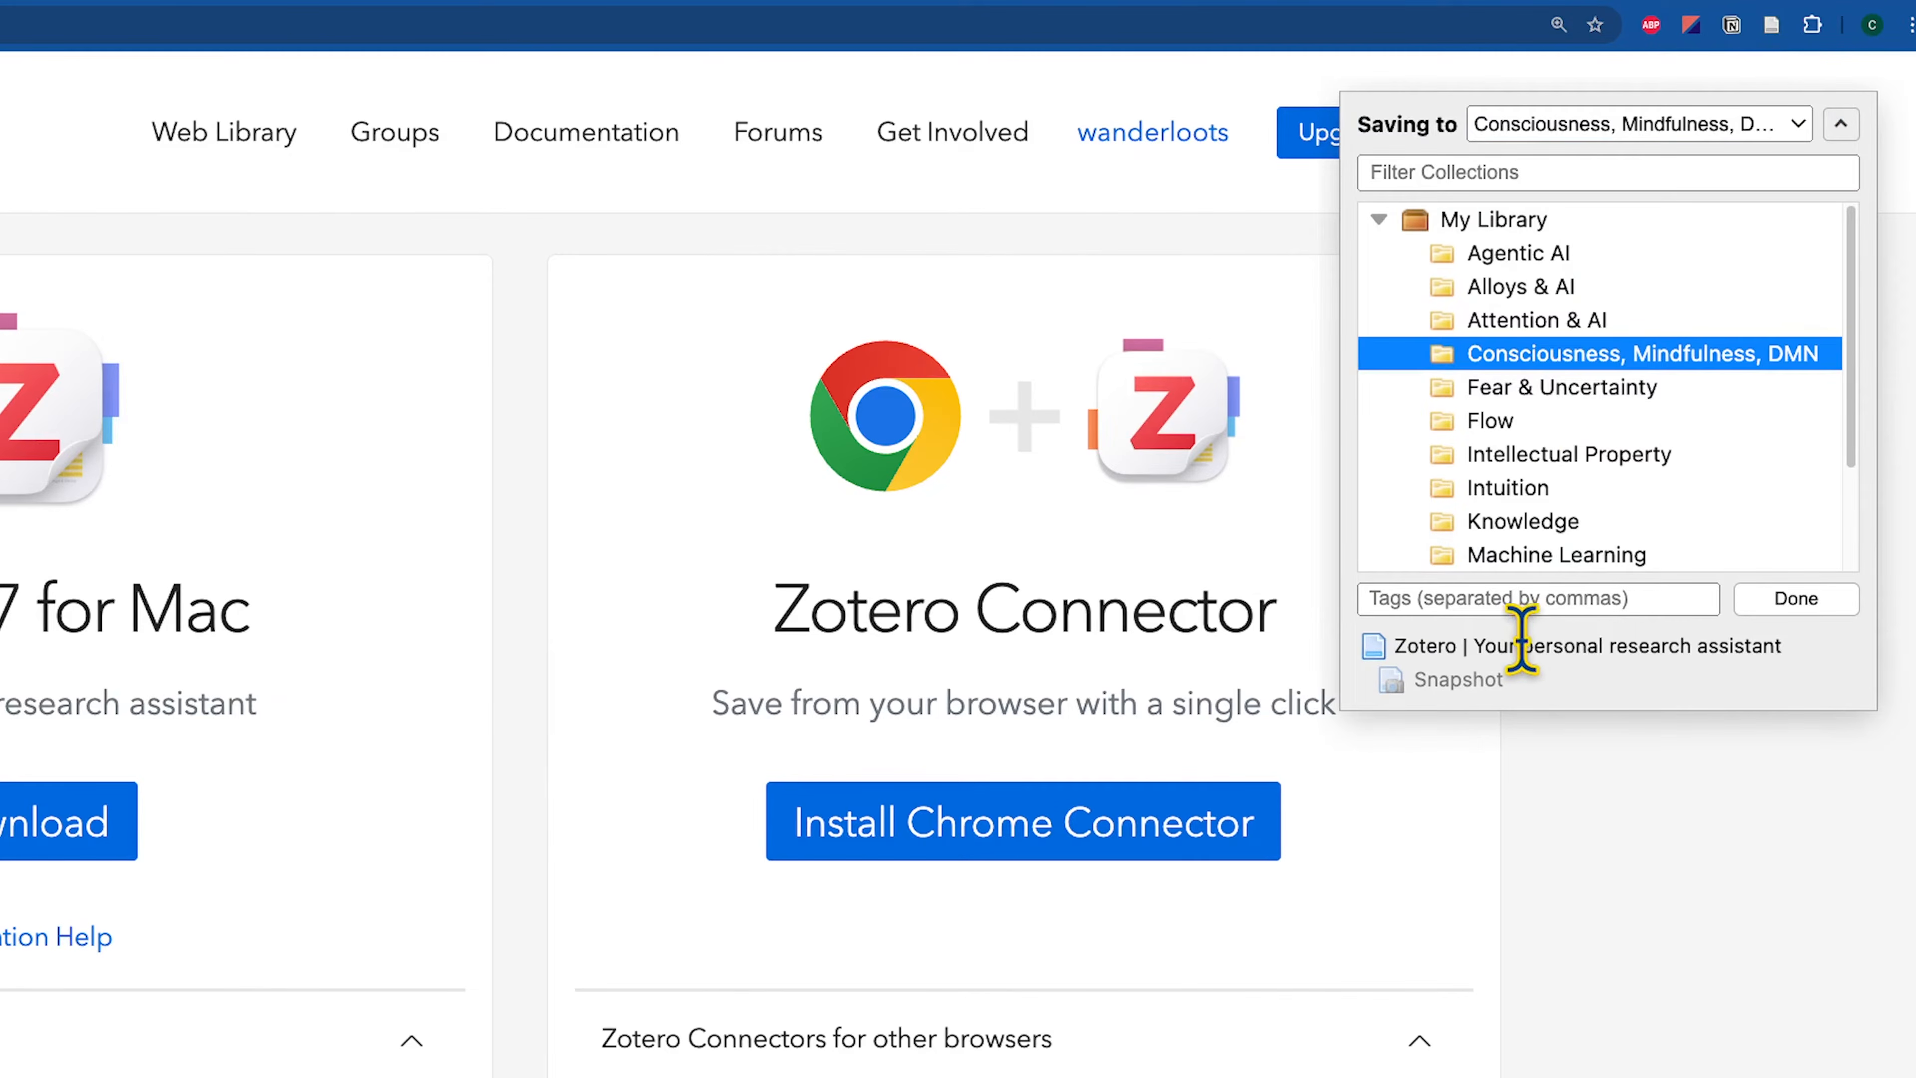
drag(1407, 680, 1518, 687)
click(1517, 687)
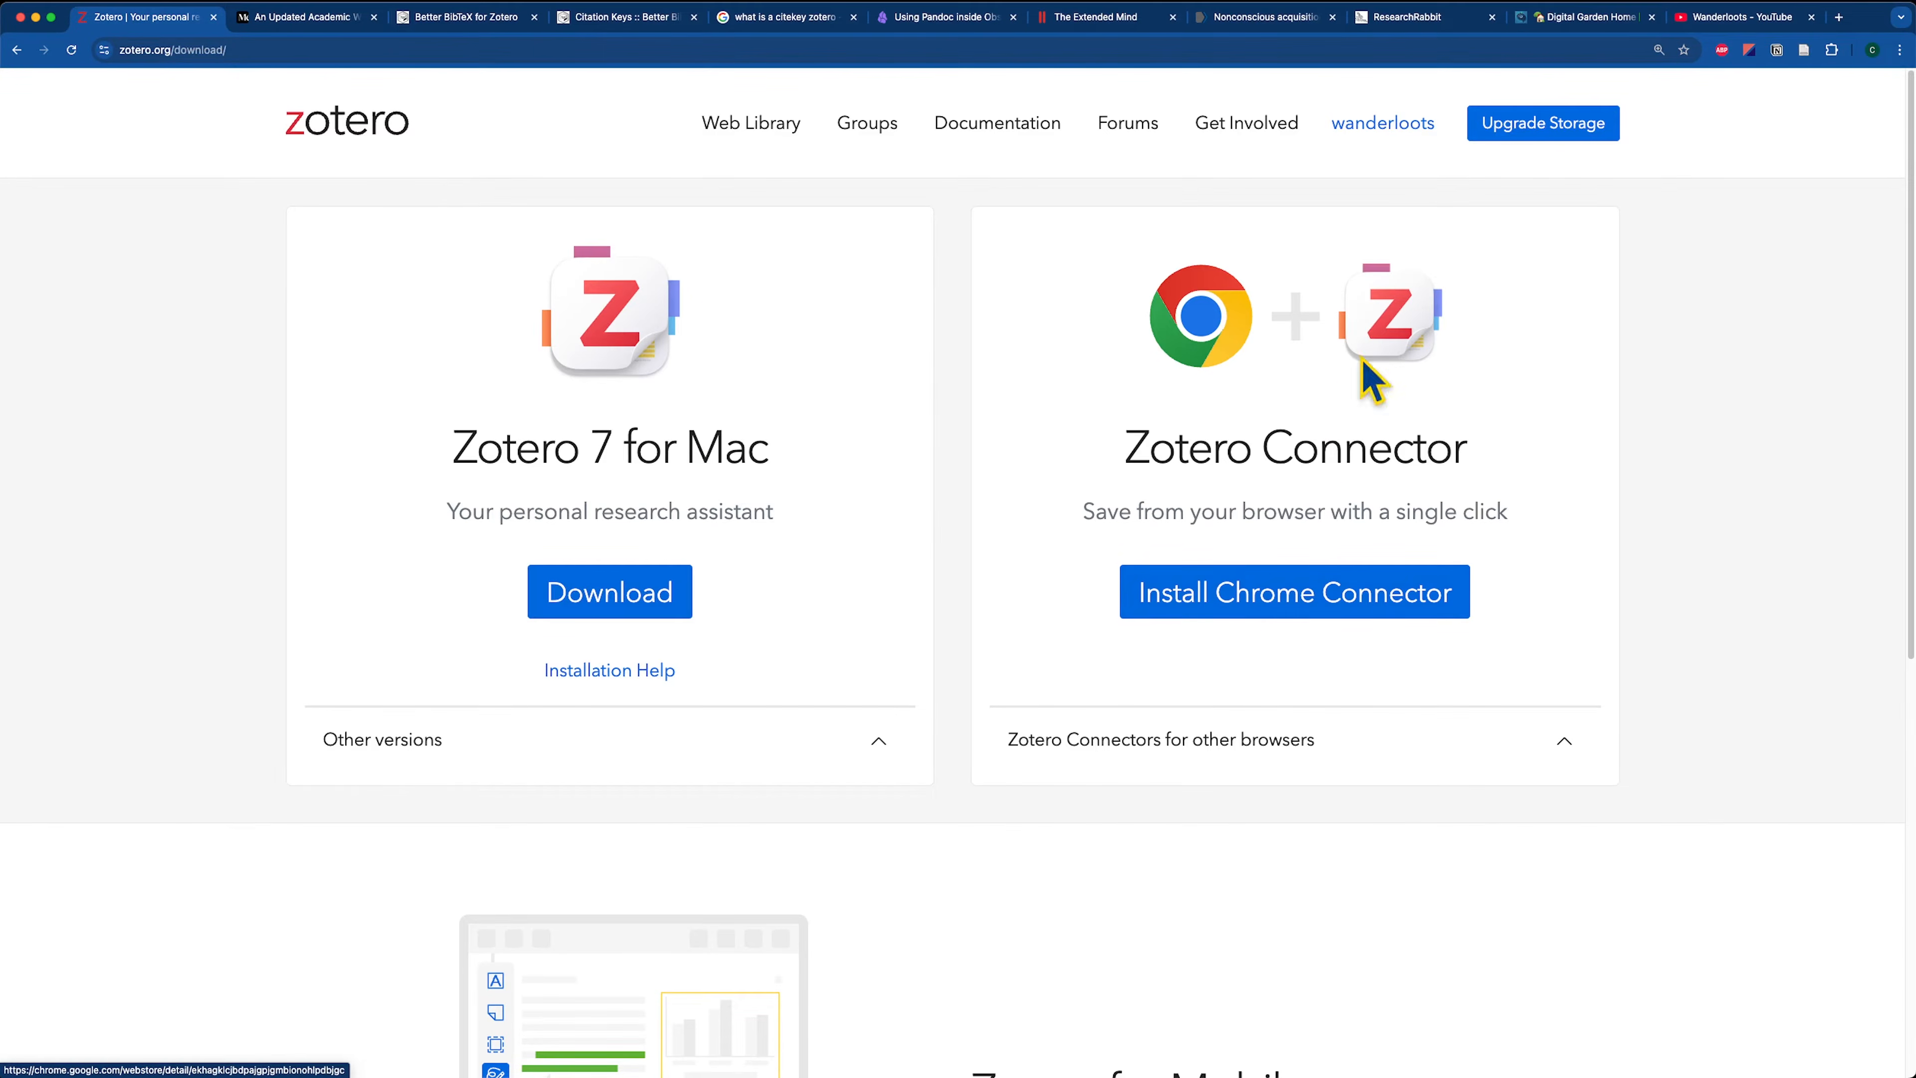
Open the account profile page and go from there to the online Web Library.
click(1384, 126)
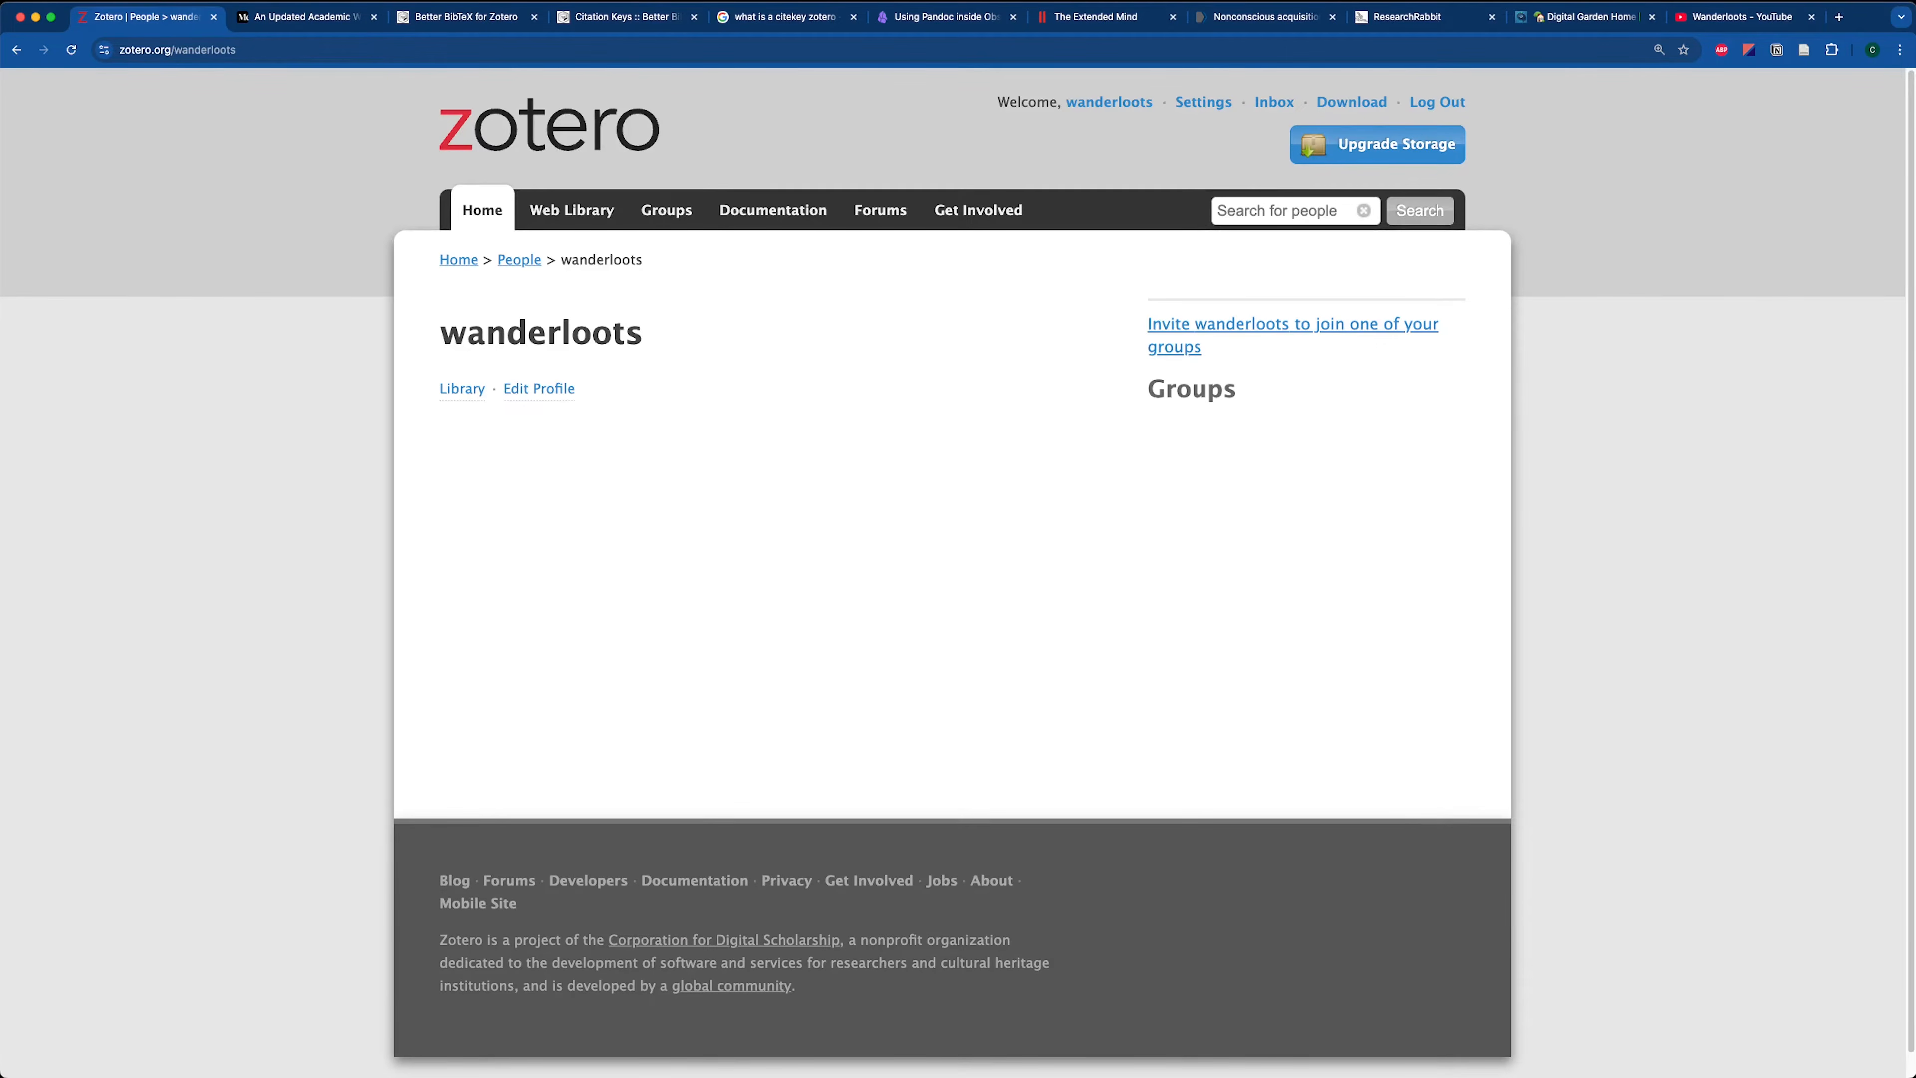
click(733, 1046)
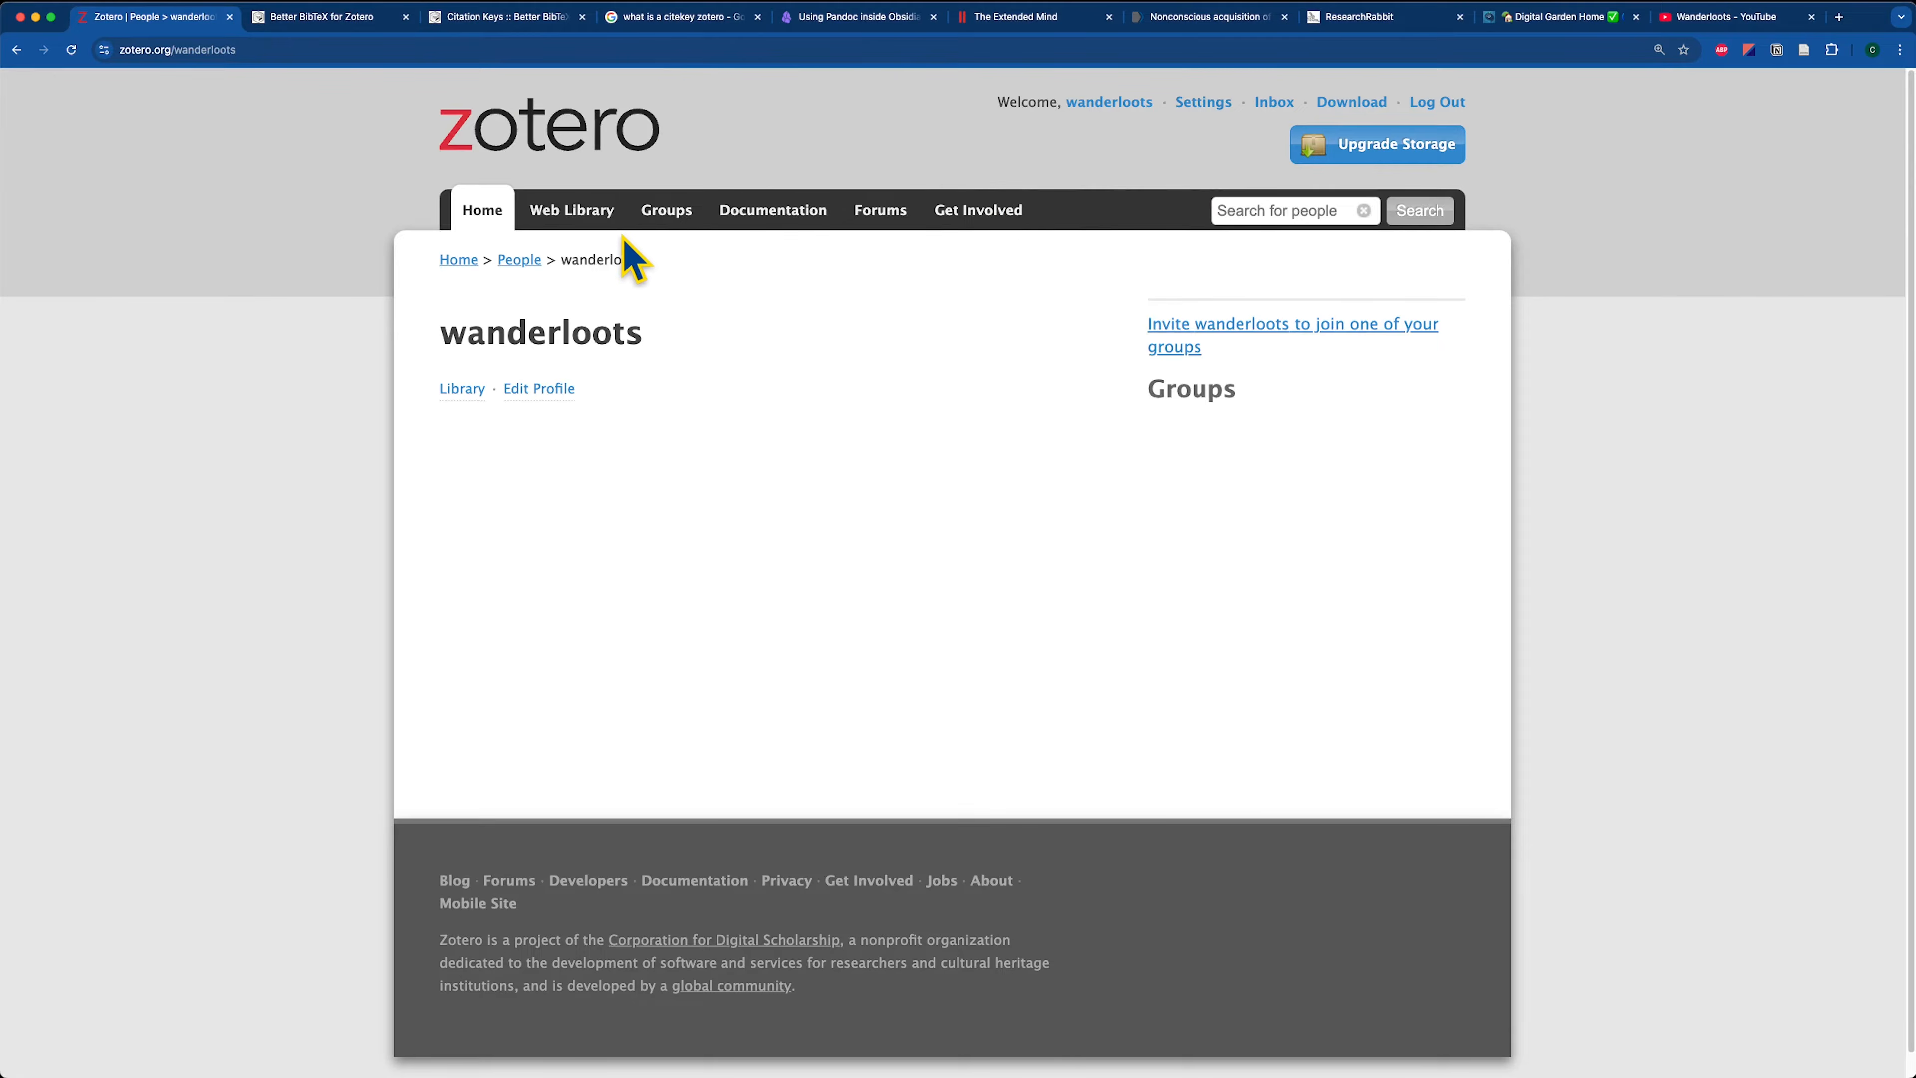
click(569, 213)
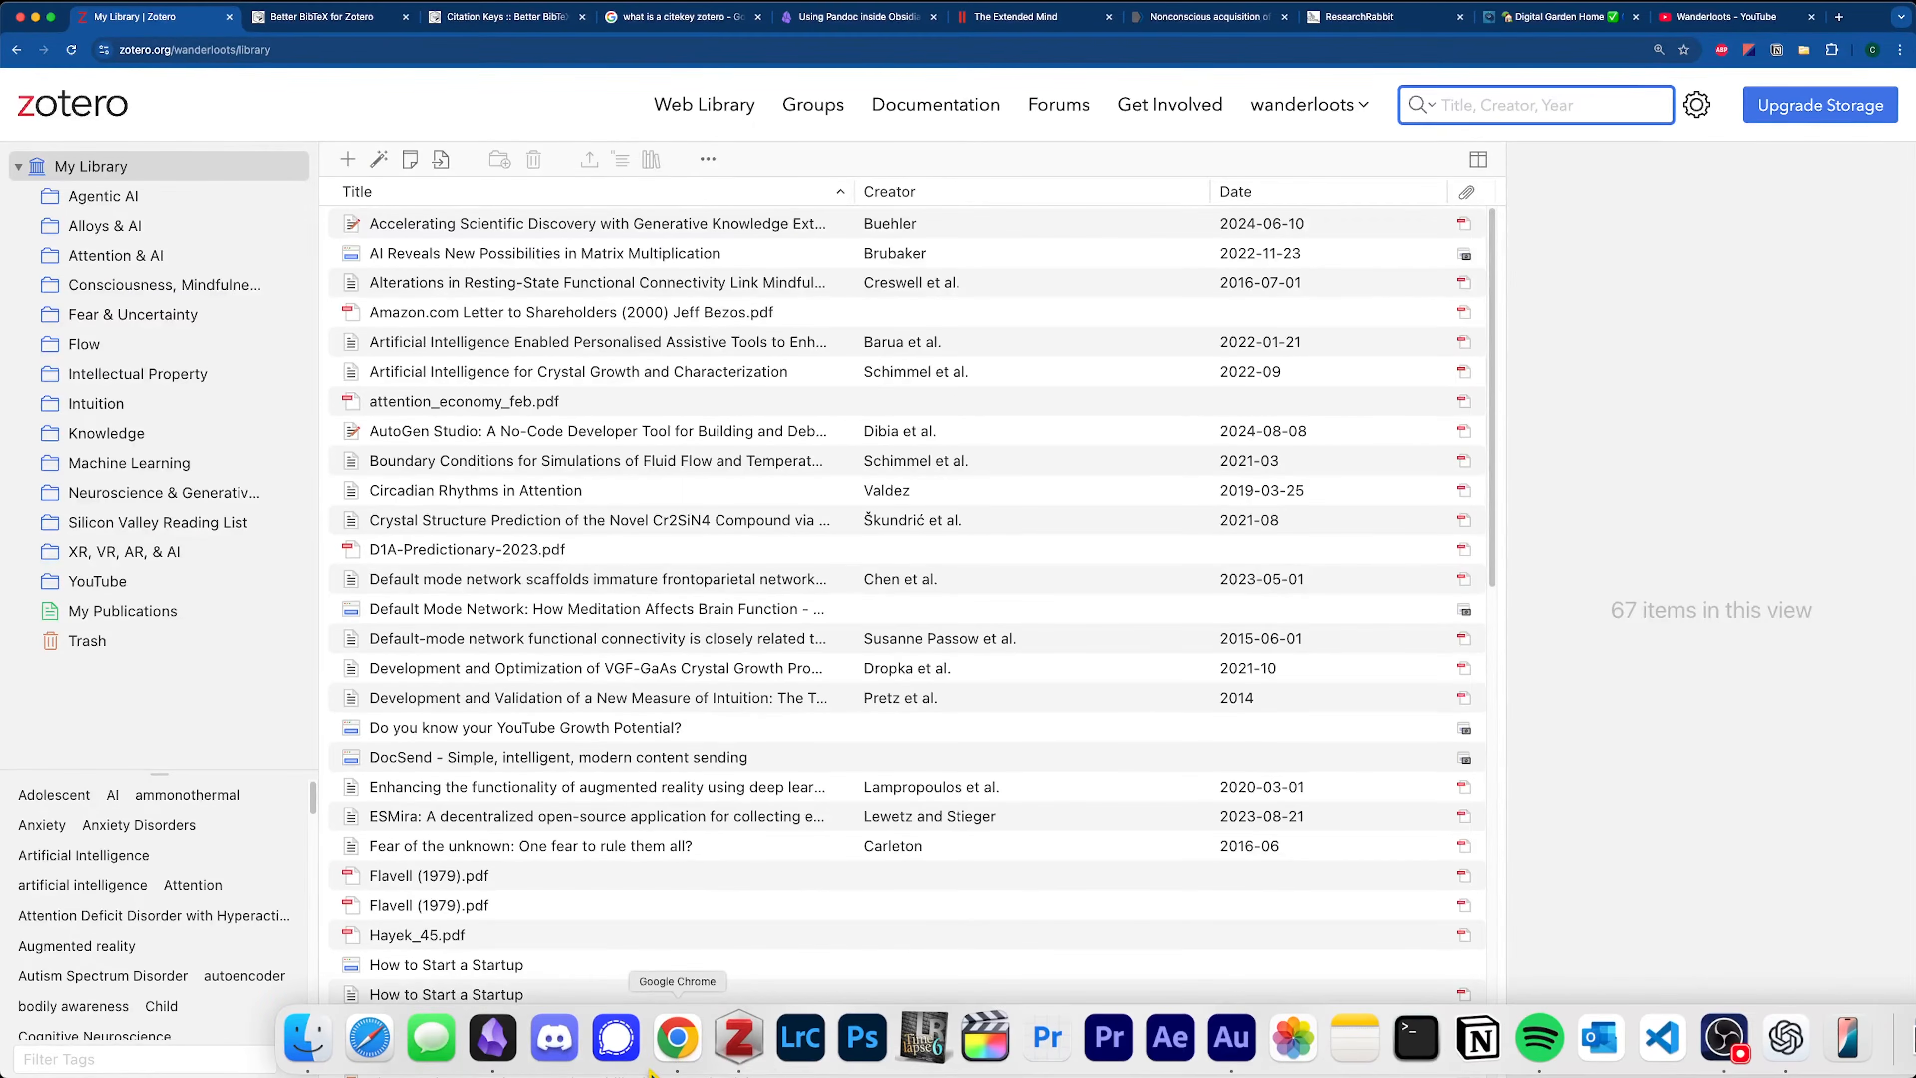
Switch to the Zotero desktop app and open its settings.
click(739, 1045)
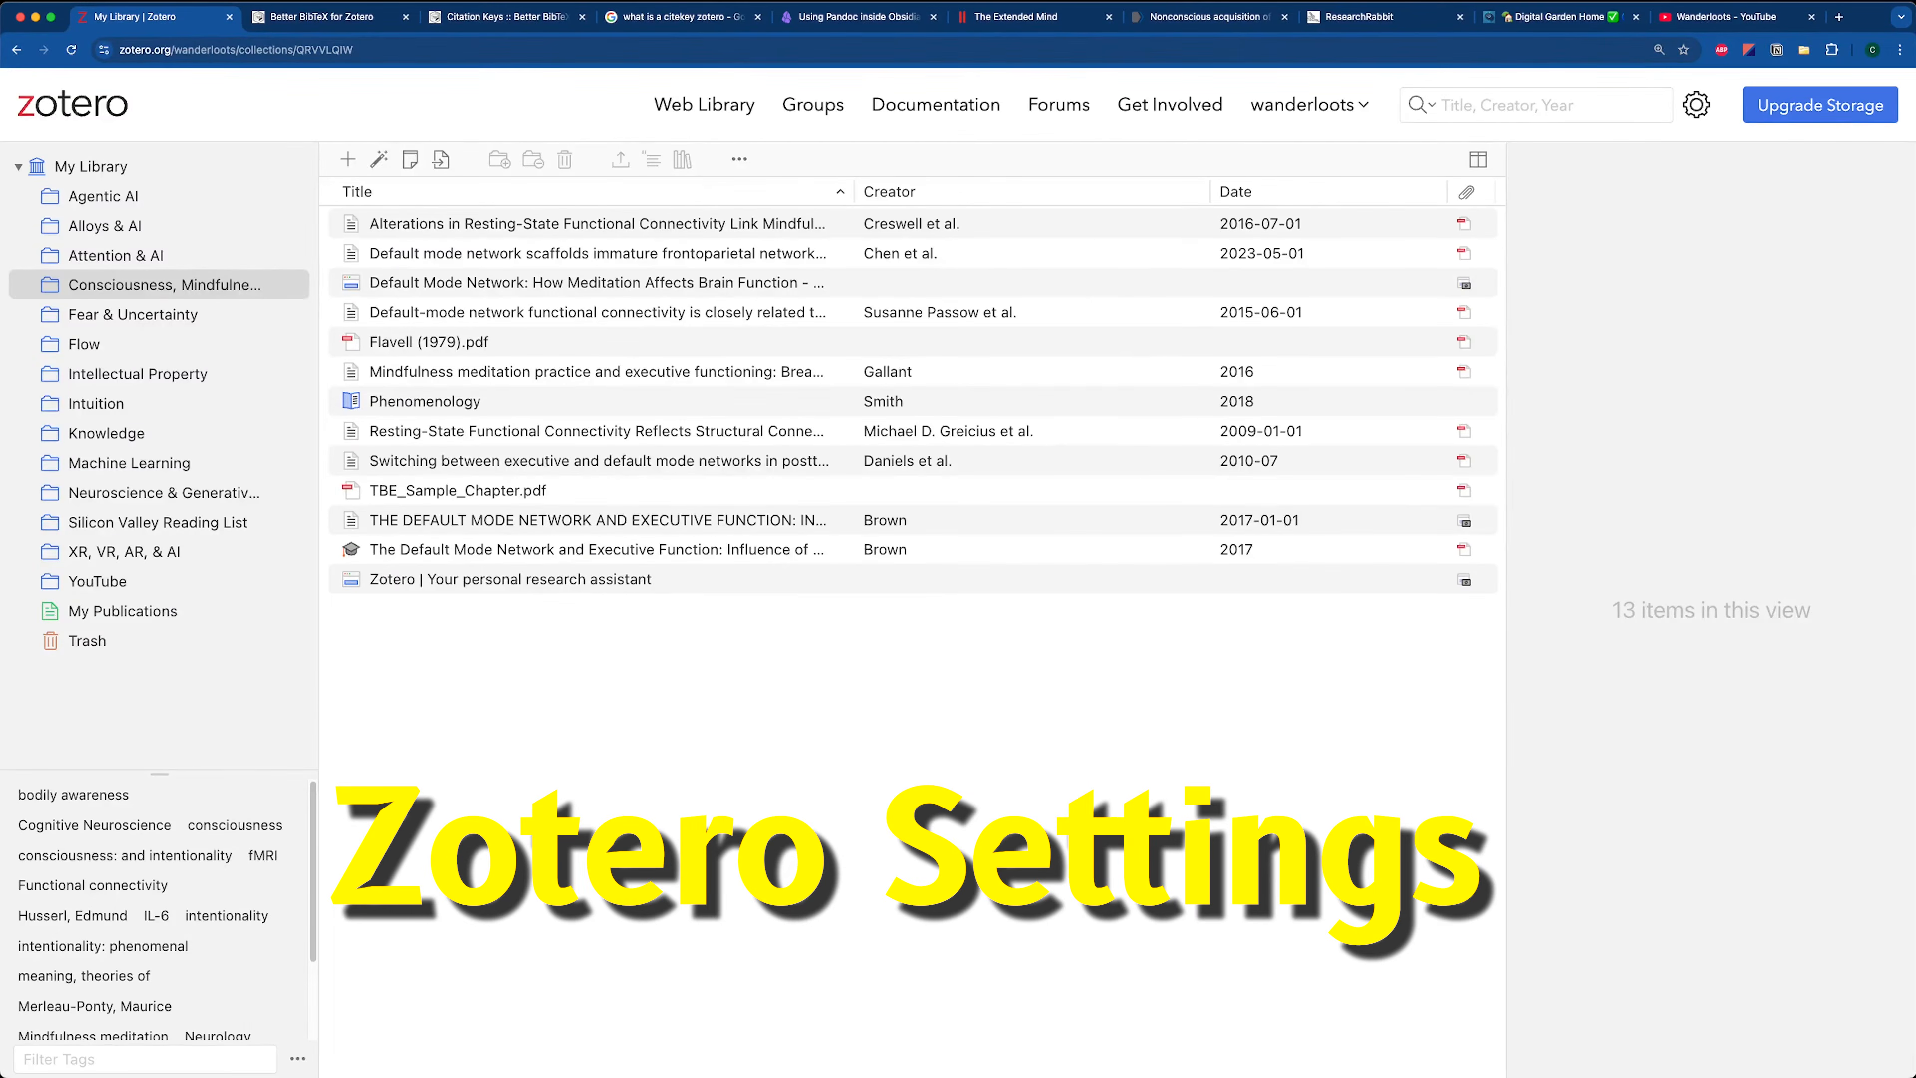
click(739, 1046)
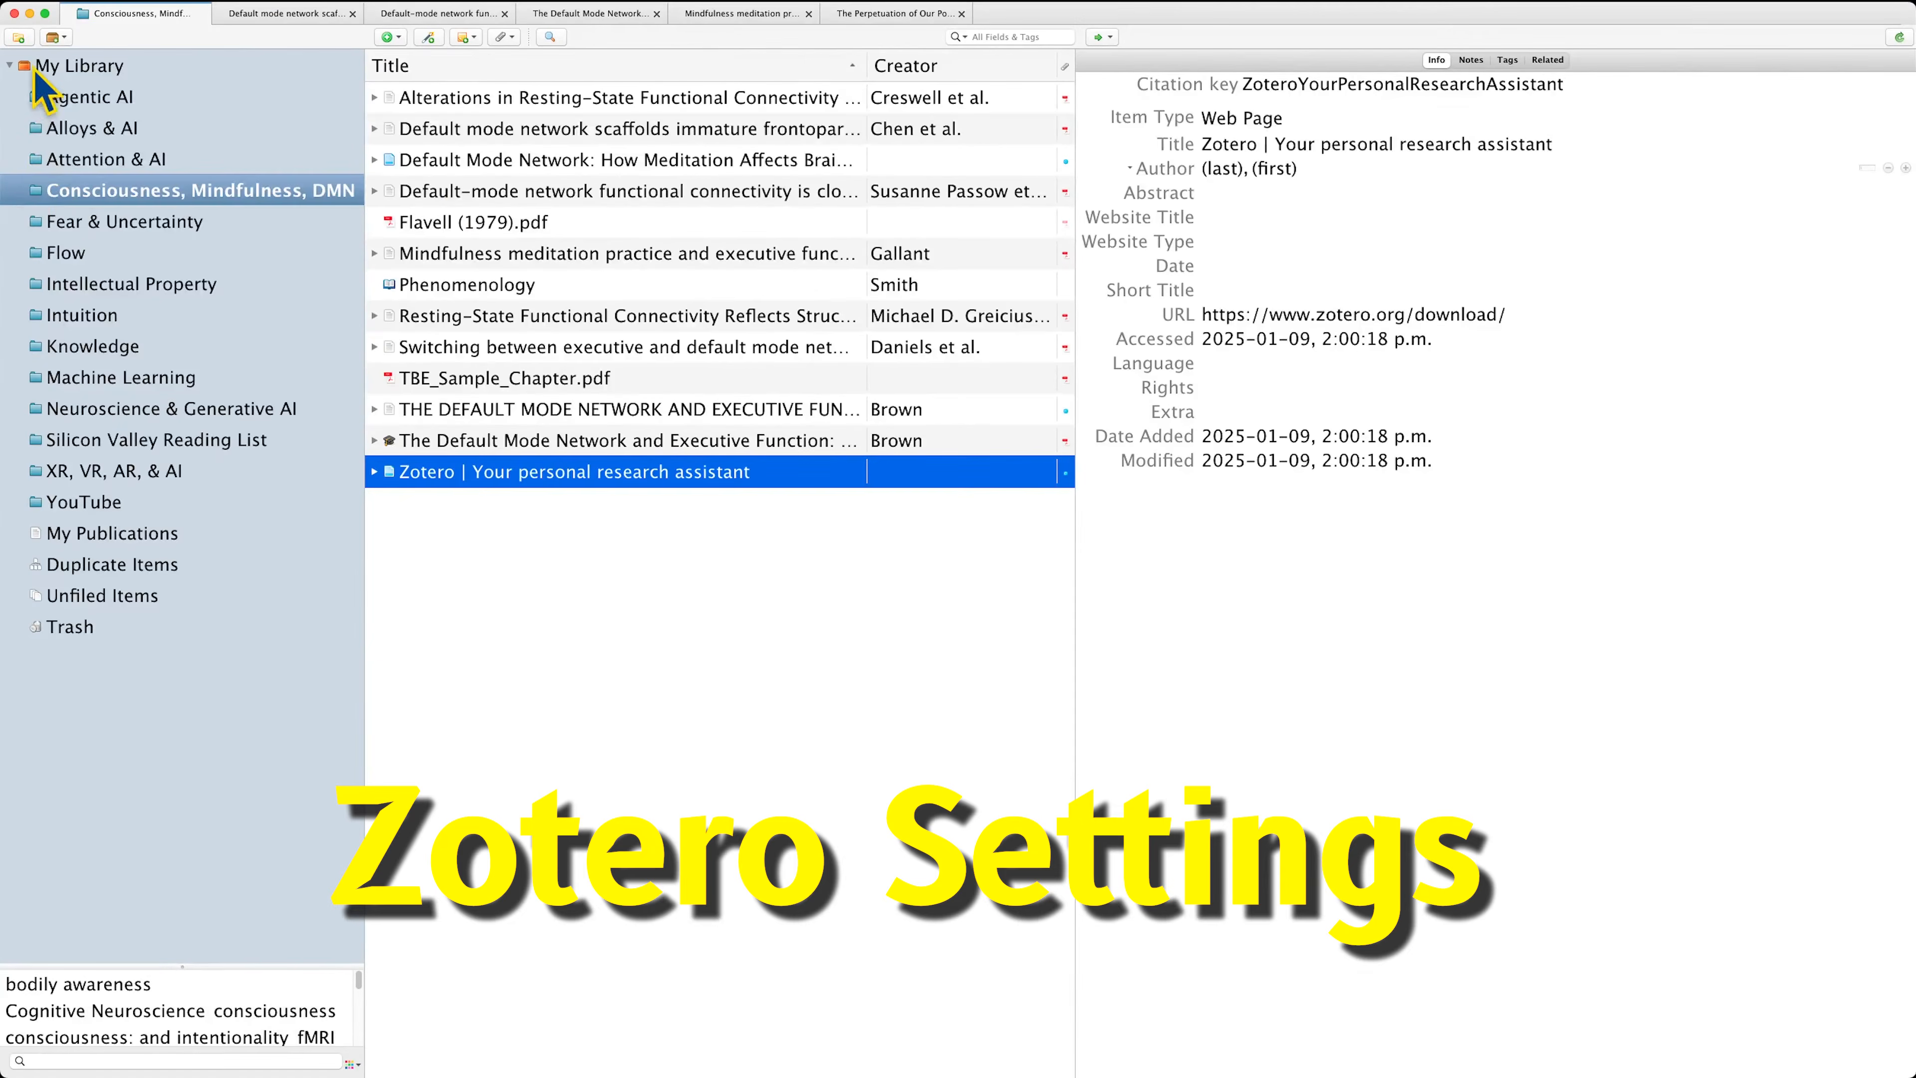
click(55, 3)
click(62, 39)
Review the Files and Folders, General and Better BibTeX settings, and close the settings window.
click(591, 201)
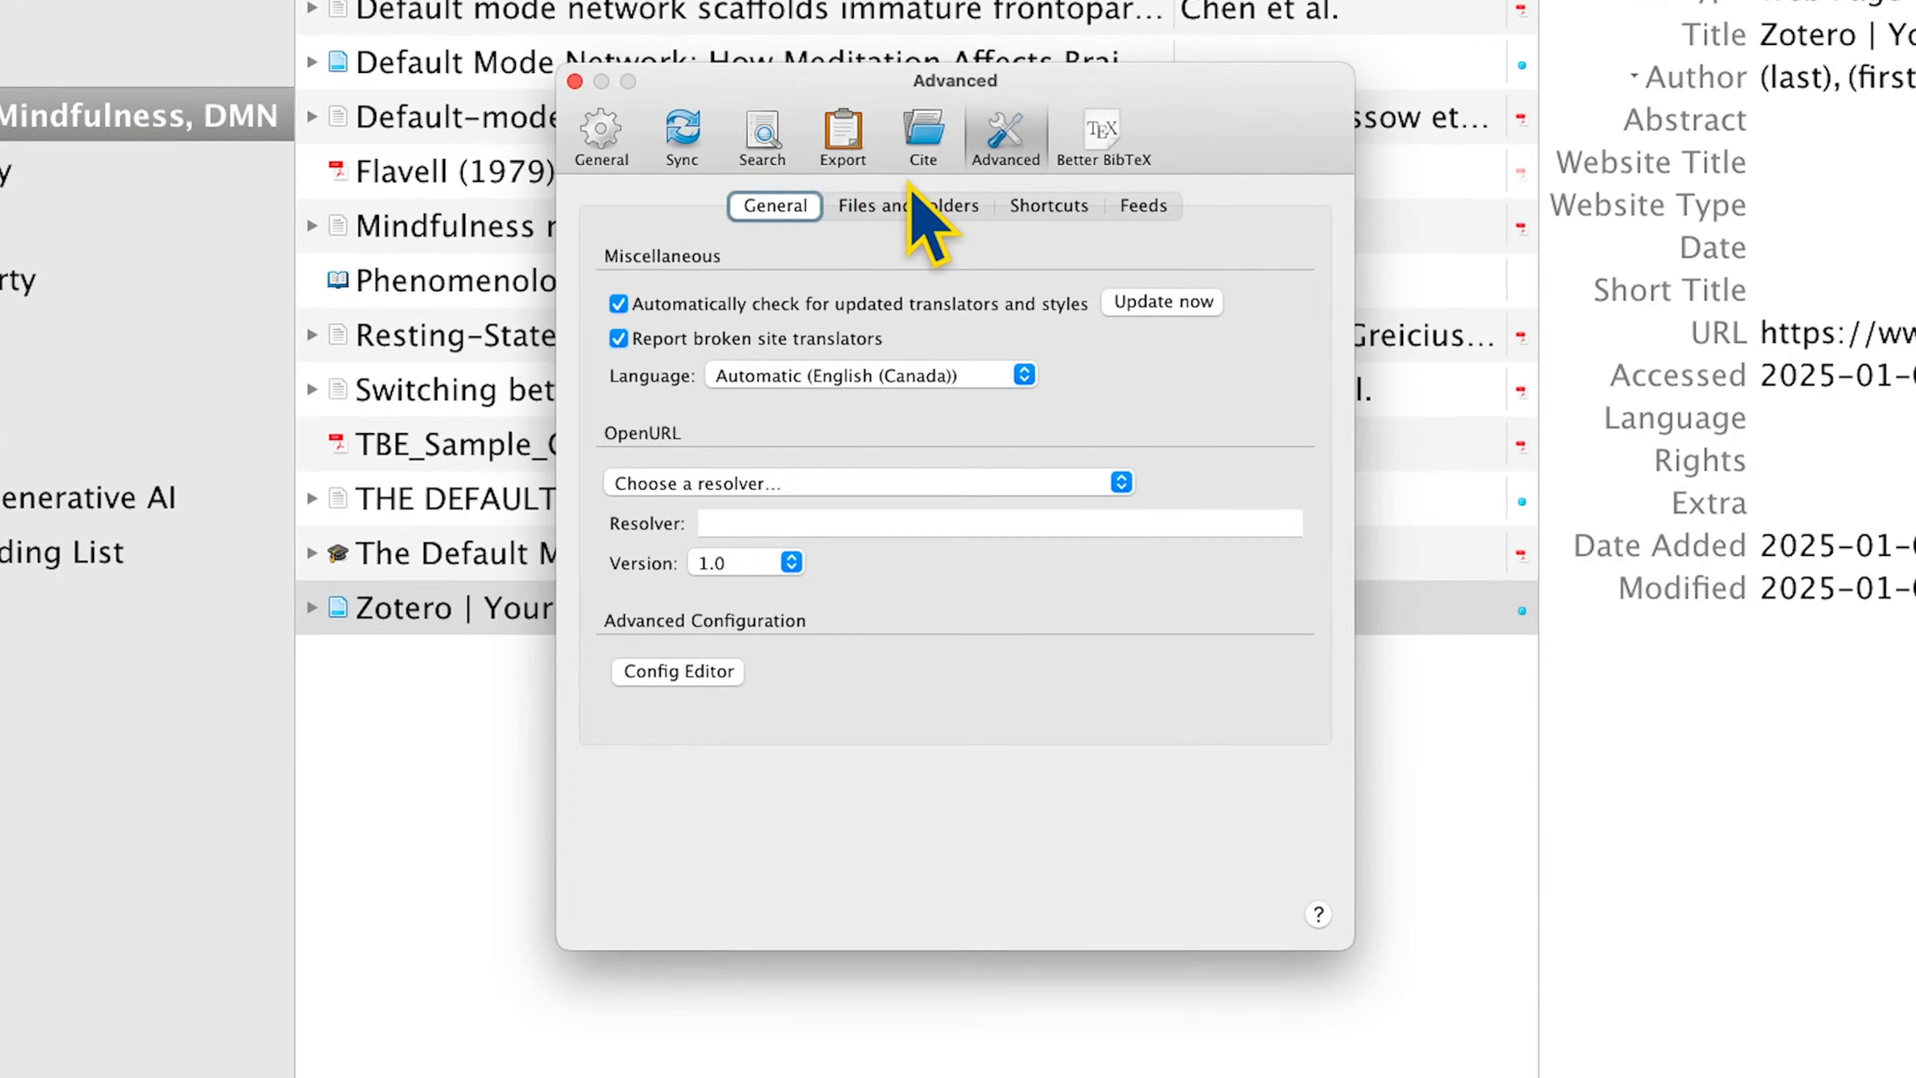
click(908, 208)
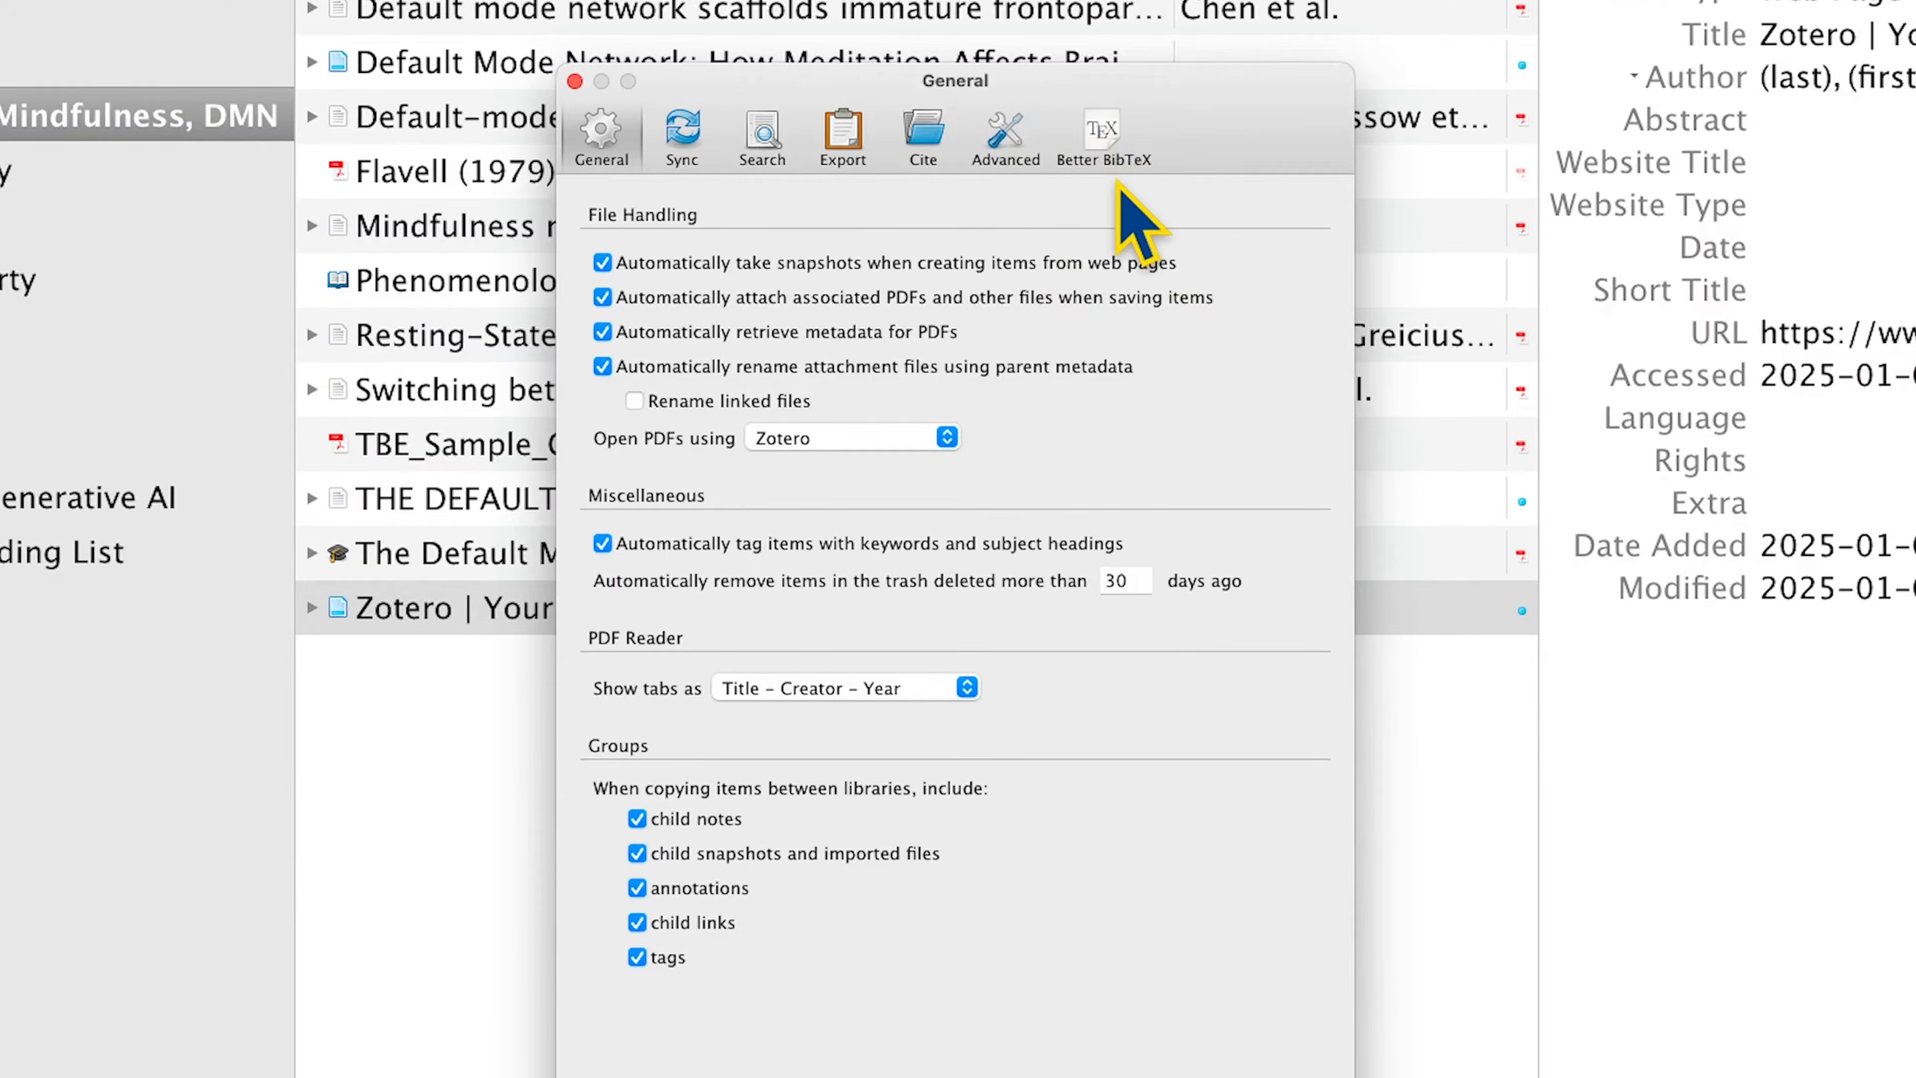
click(1113, 142)
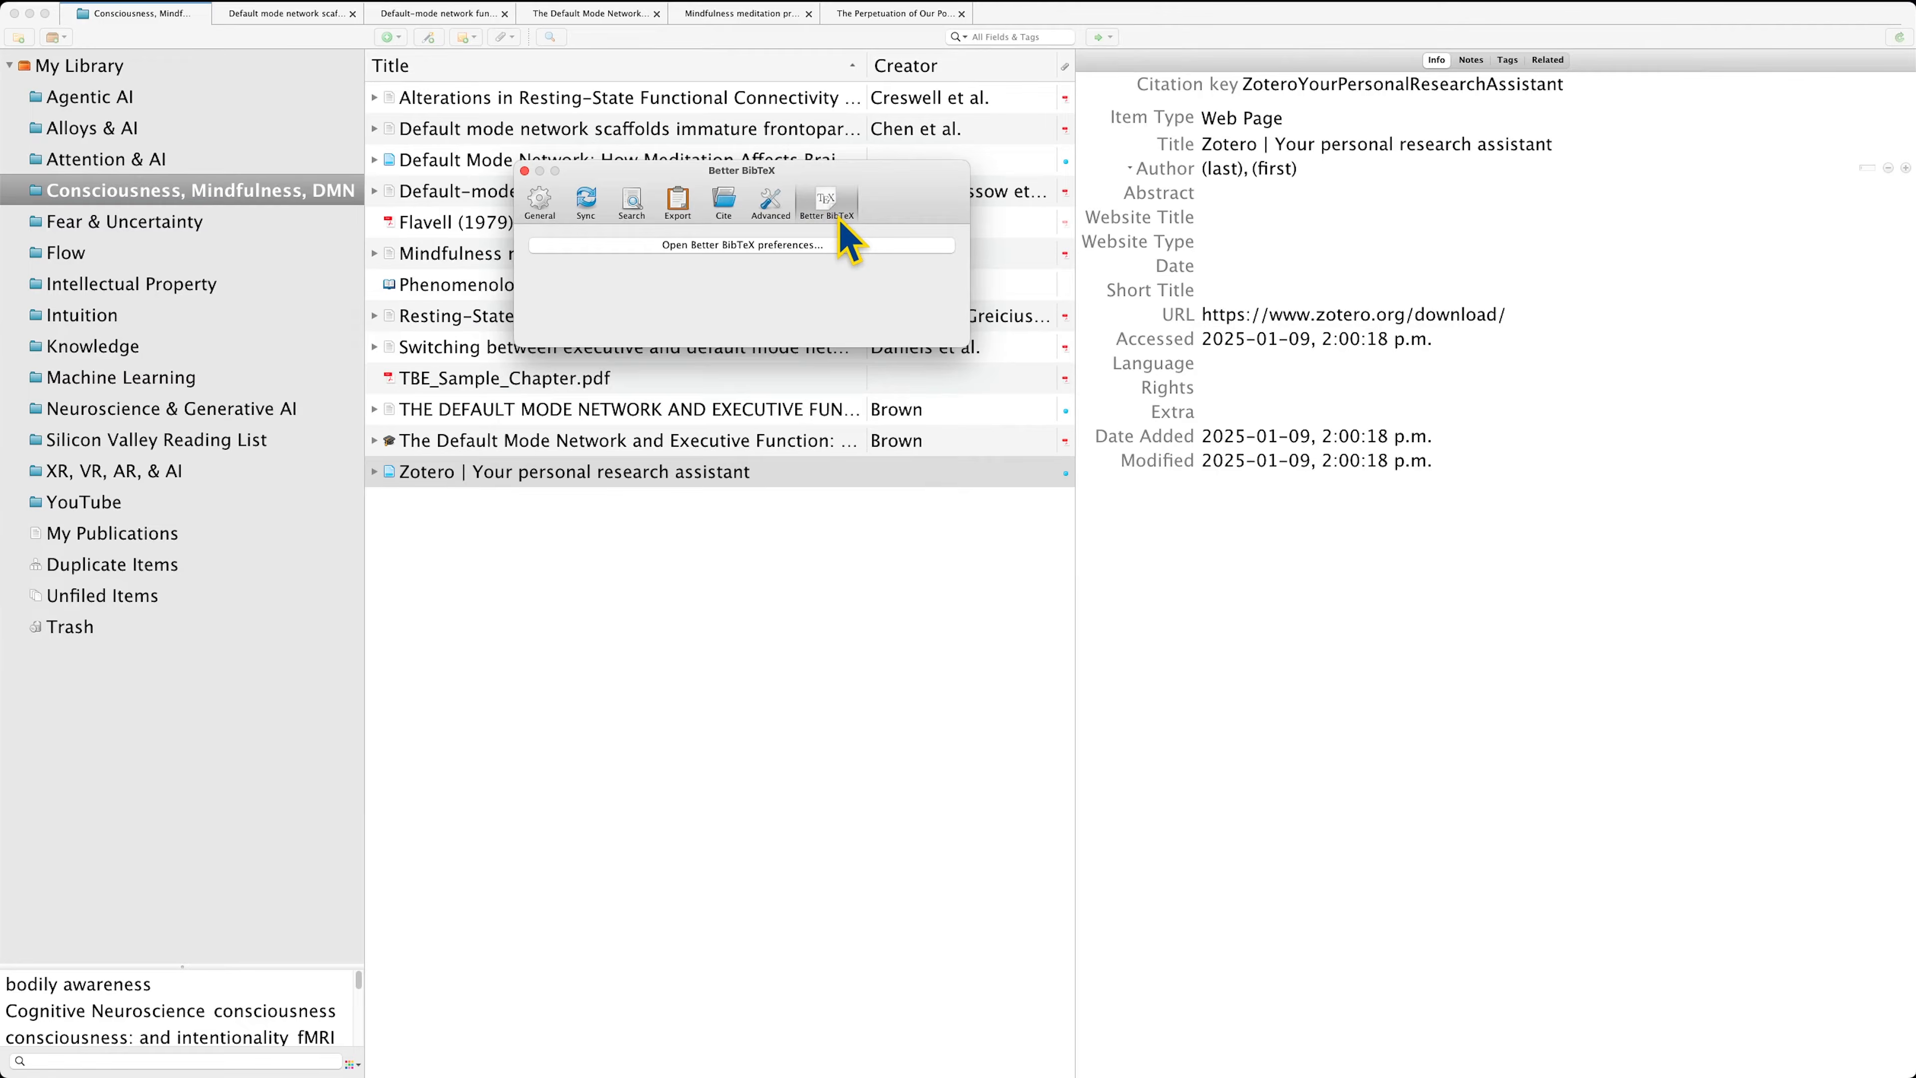
click(525, 171)
Open the Add-ons Manager, select Better BibTeX for Zotero and look at the add-on installation options.
click(219, 8)
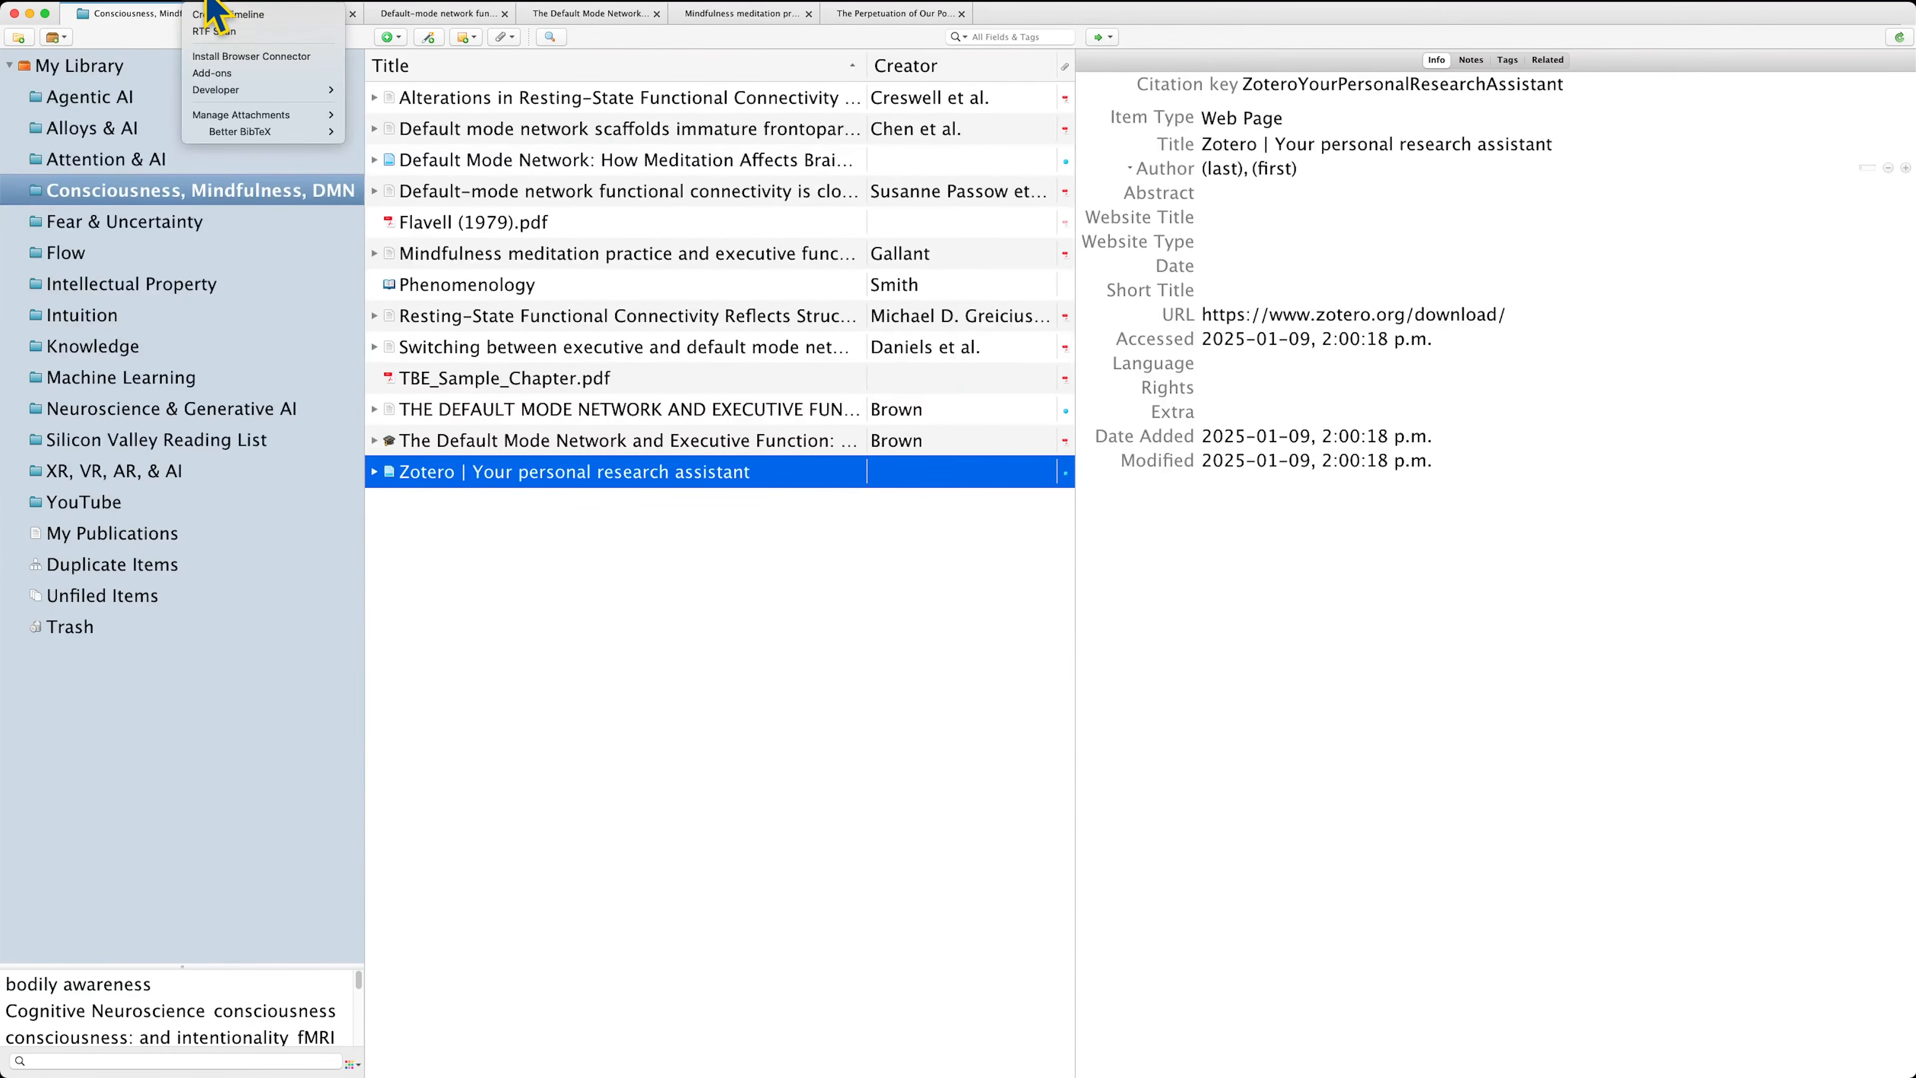
click(223, 72)
drag(1267, 343, 669, 289)
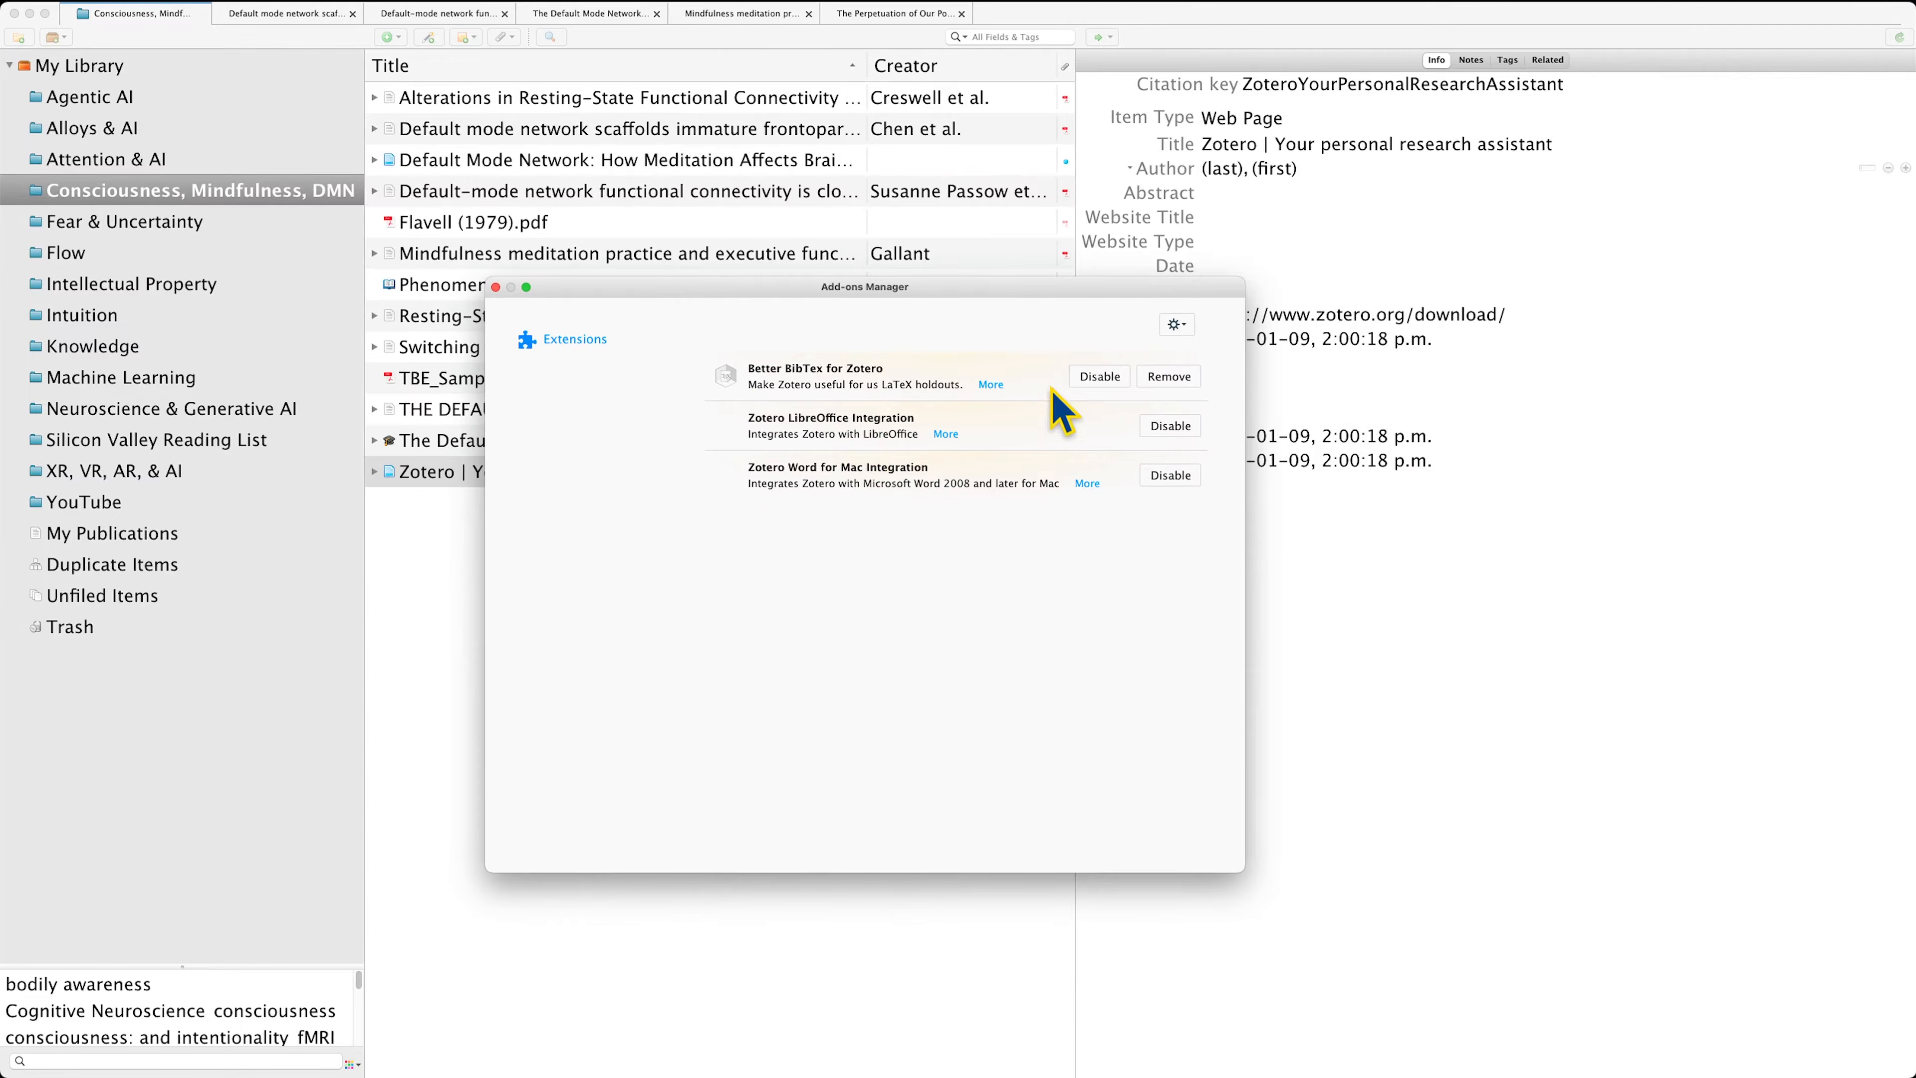
click(764, 379)
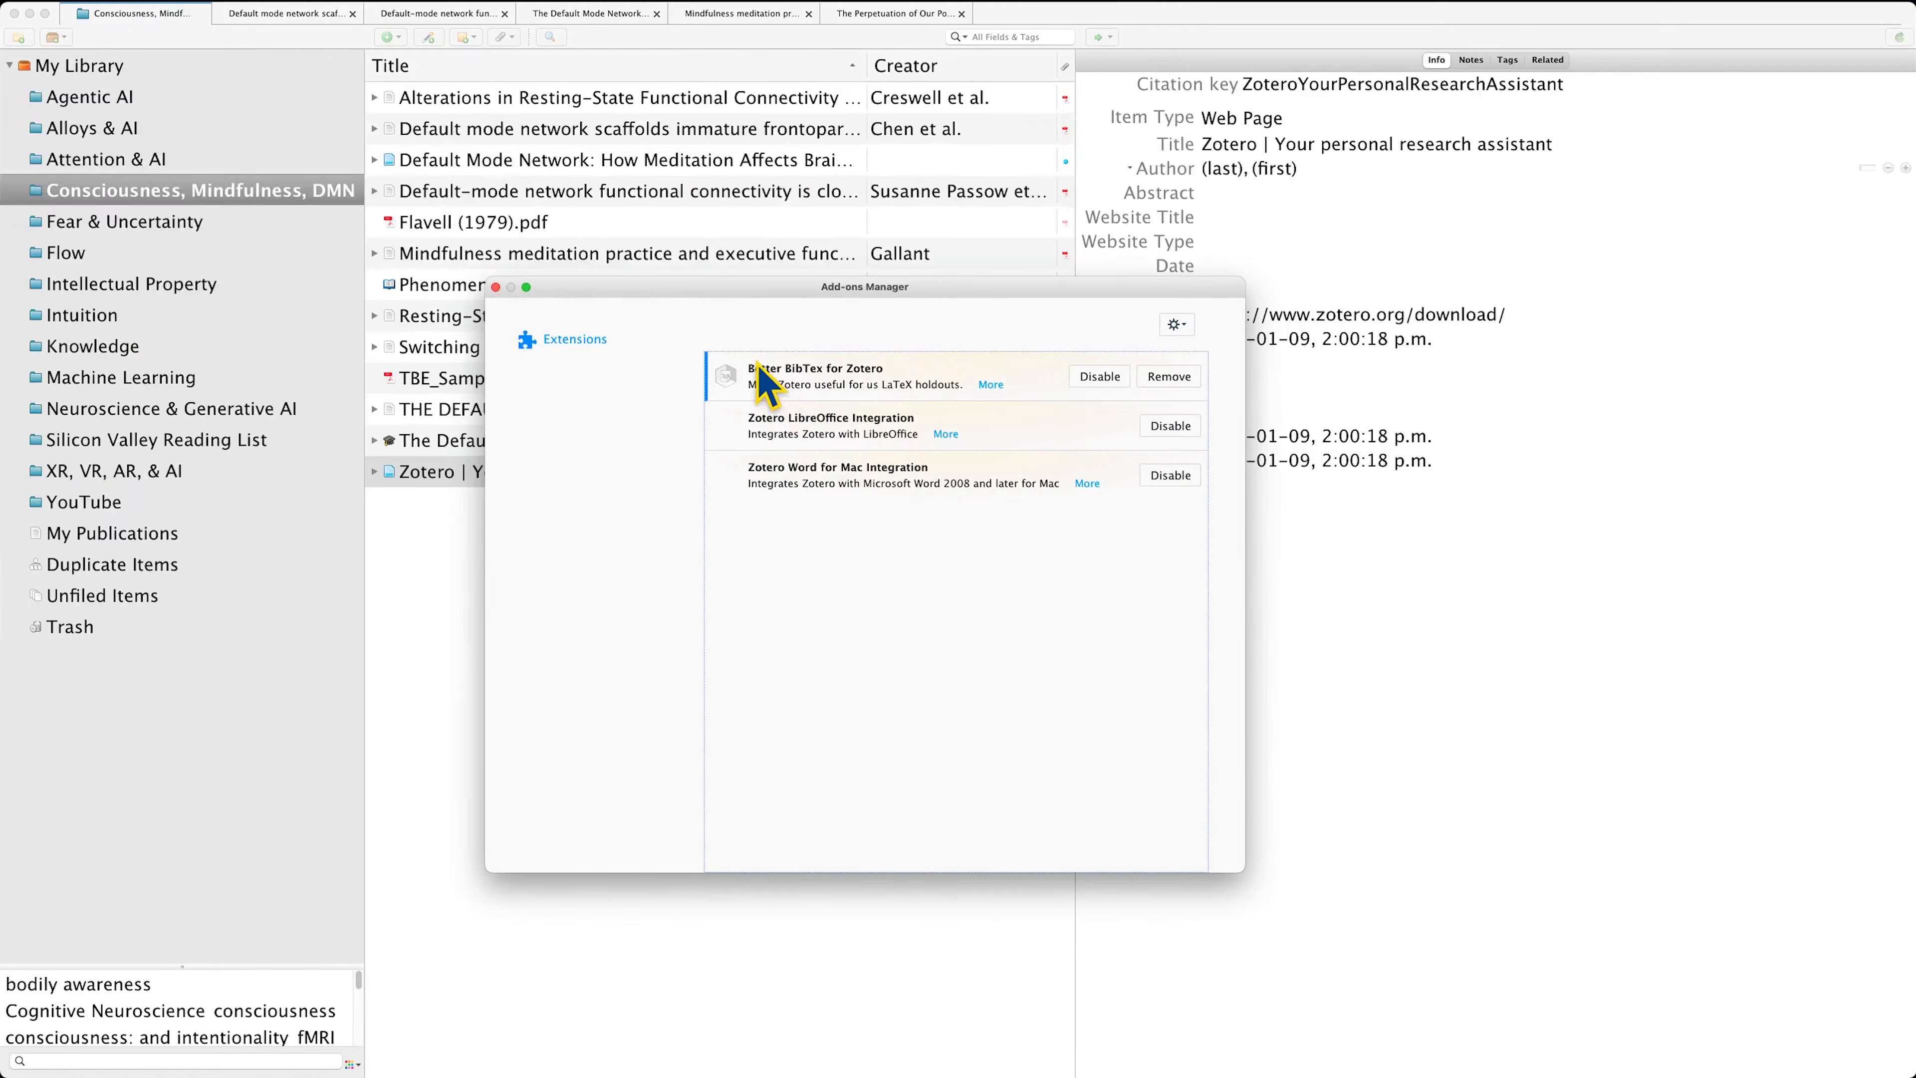
click(1177, 324)
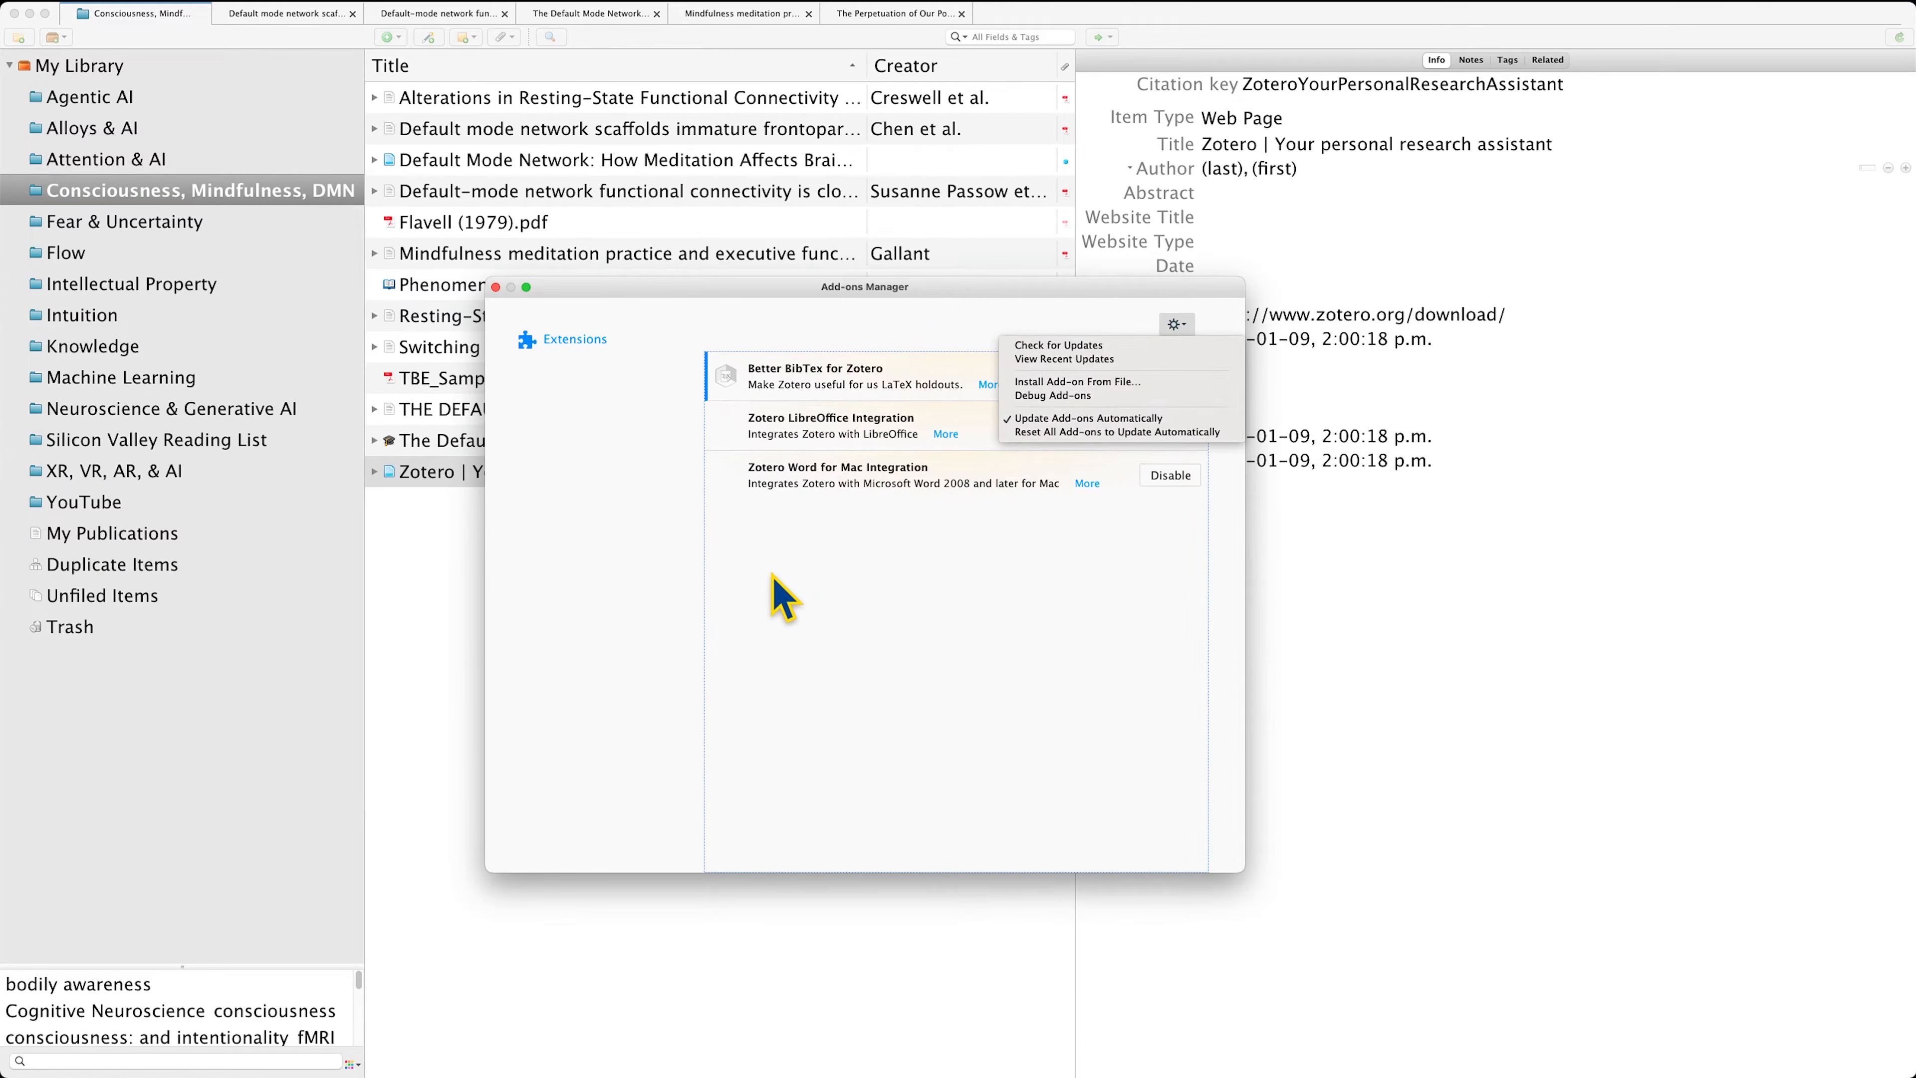
click(782, 592)
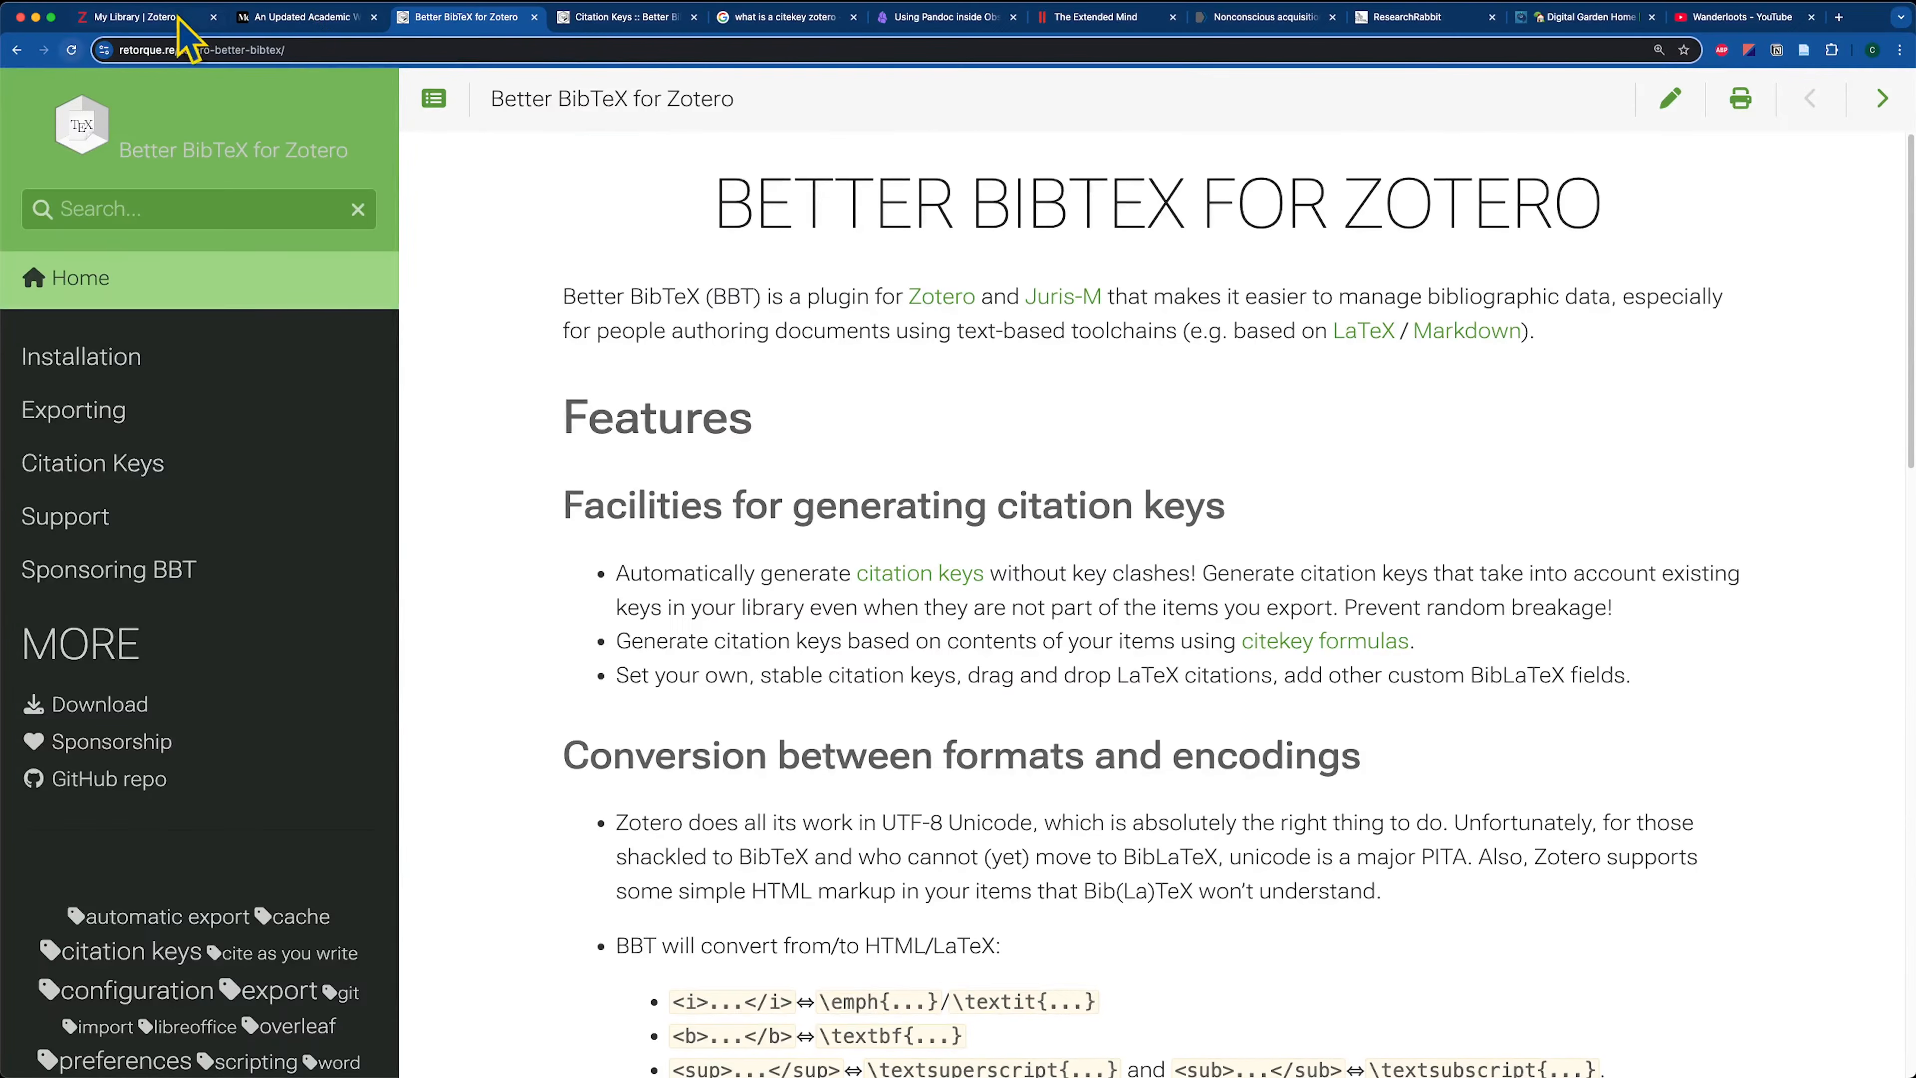
In Chrome, download zotero-better-bibtex-7.0.2.xpi from the release page linked on the Better BibTeX site.
drag(725, 200, 1652, 275)
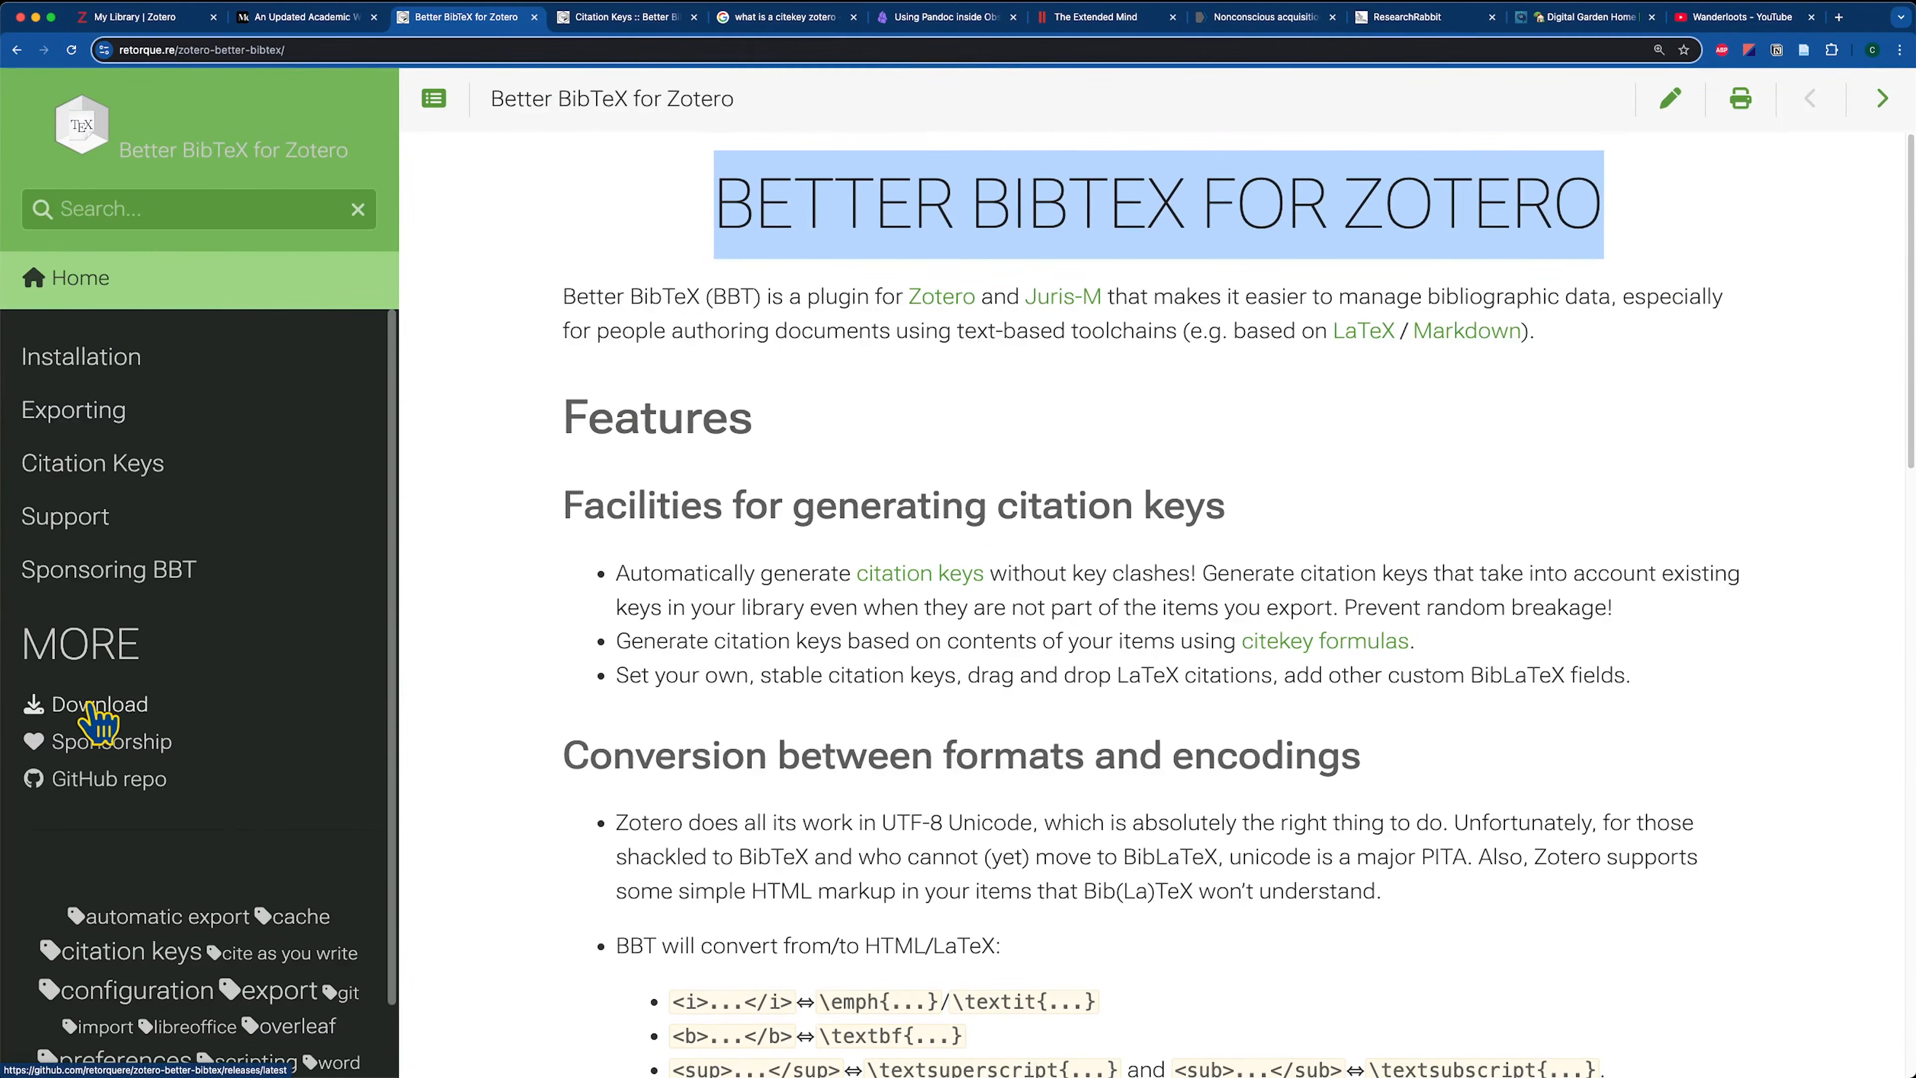
click(121, 706)
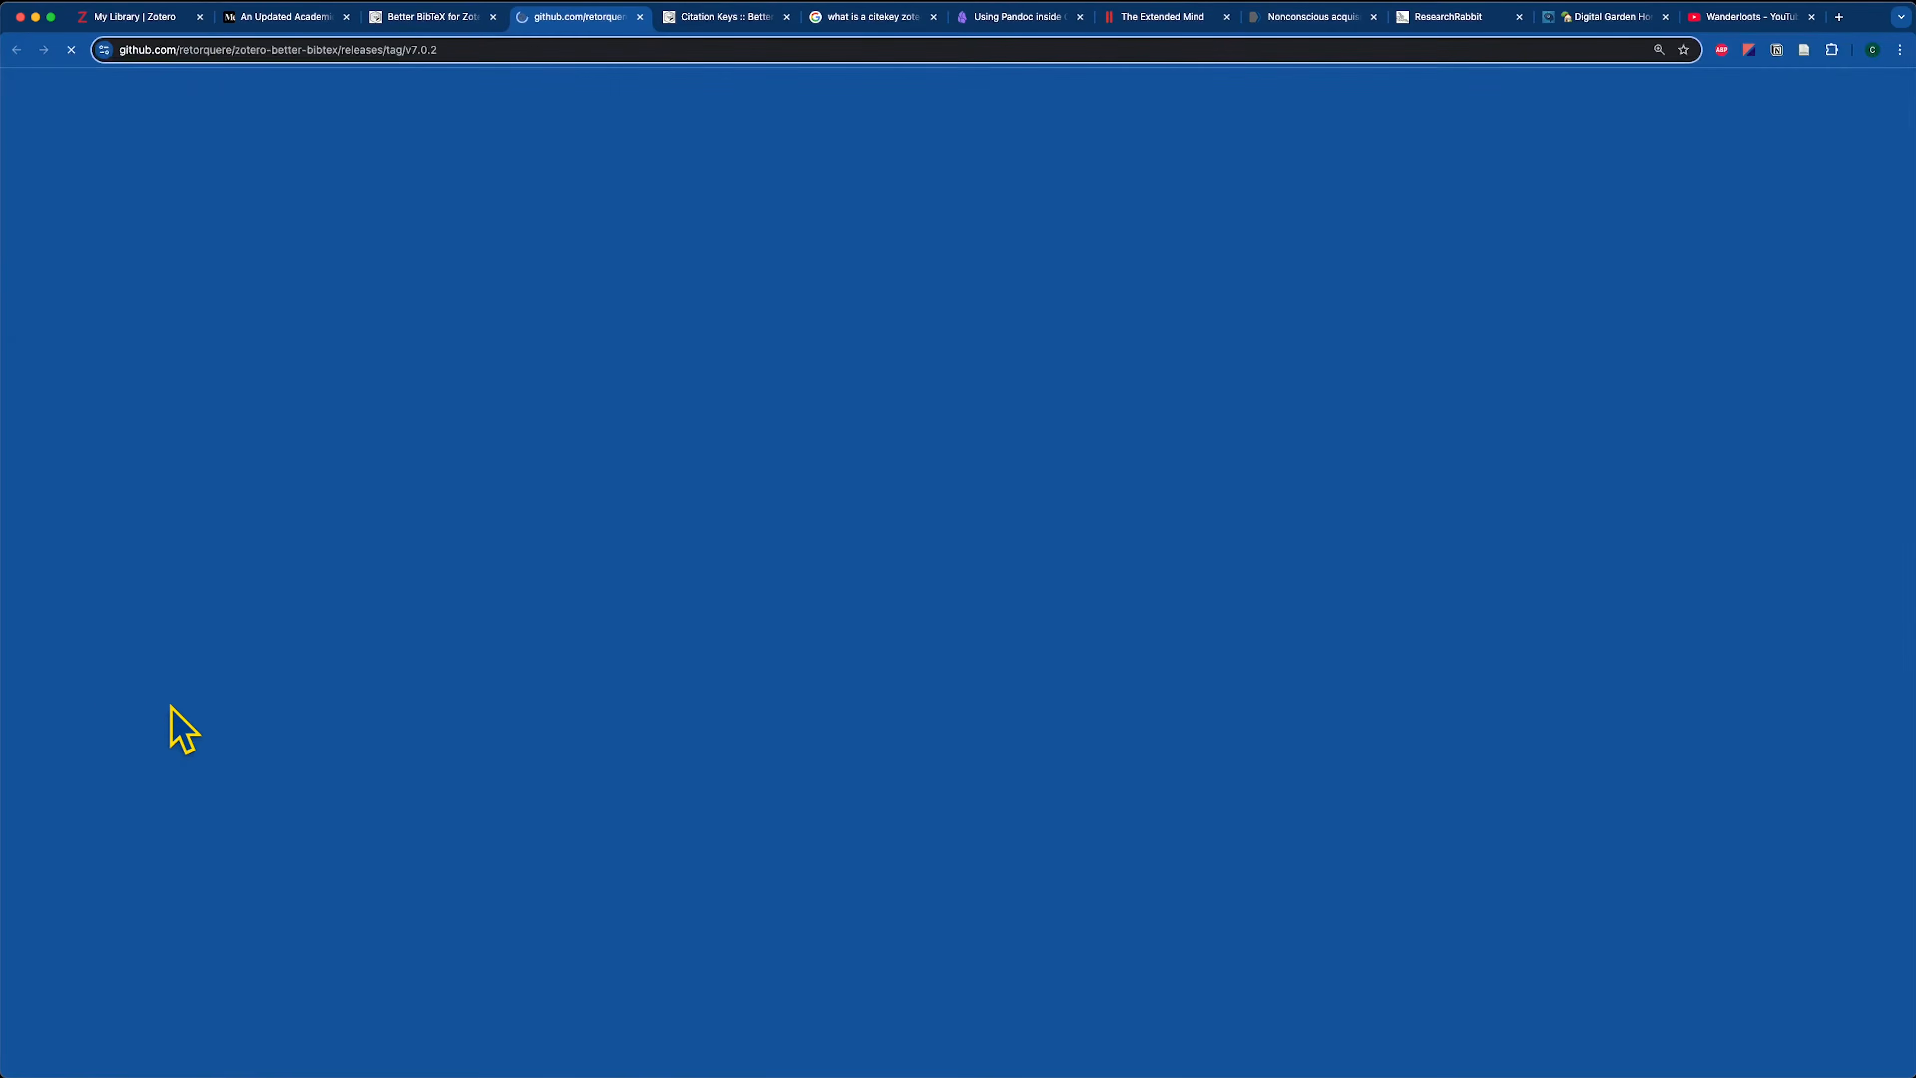
scroll(235, 560, down, 3)
click(365, 751)
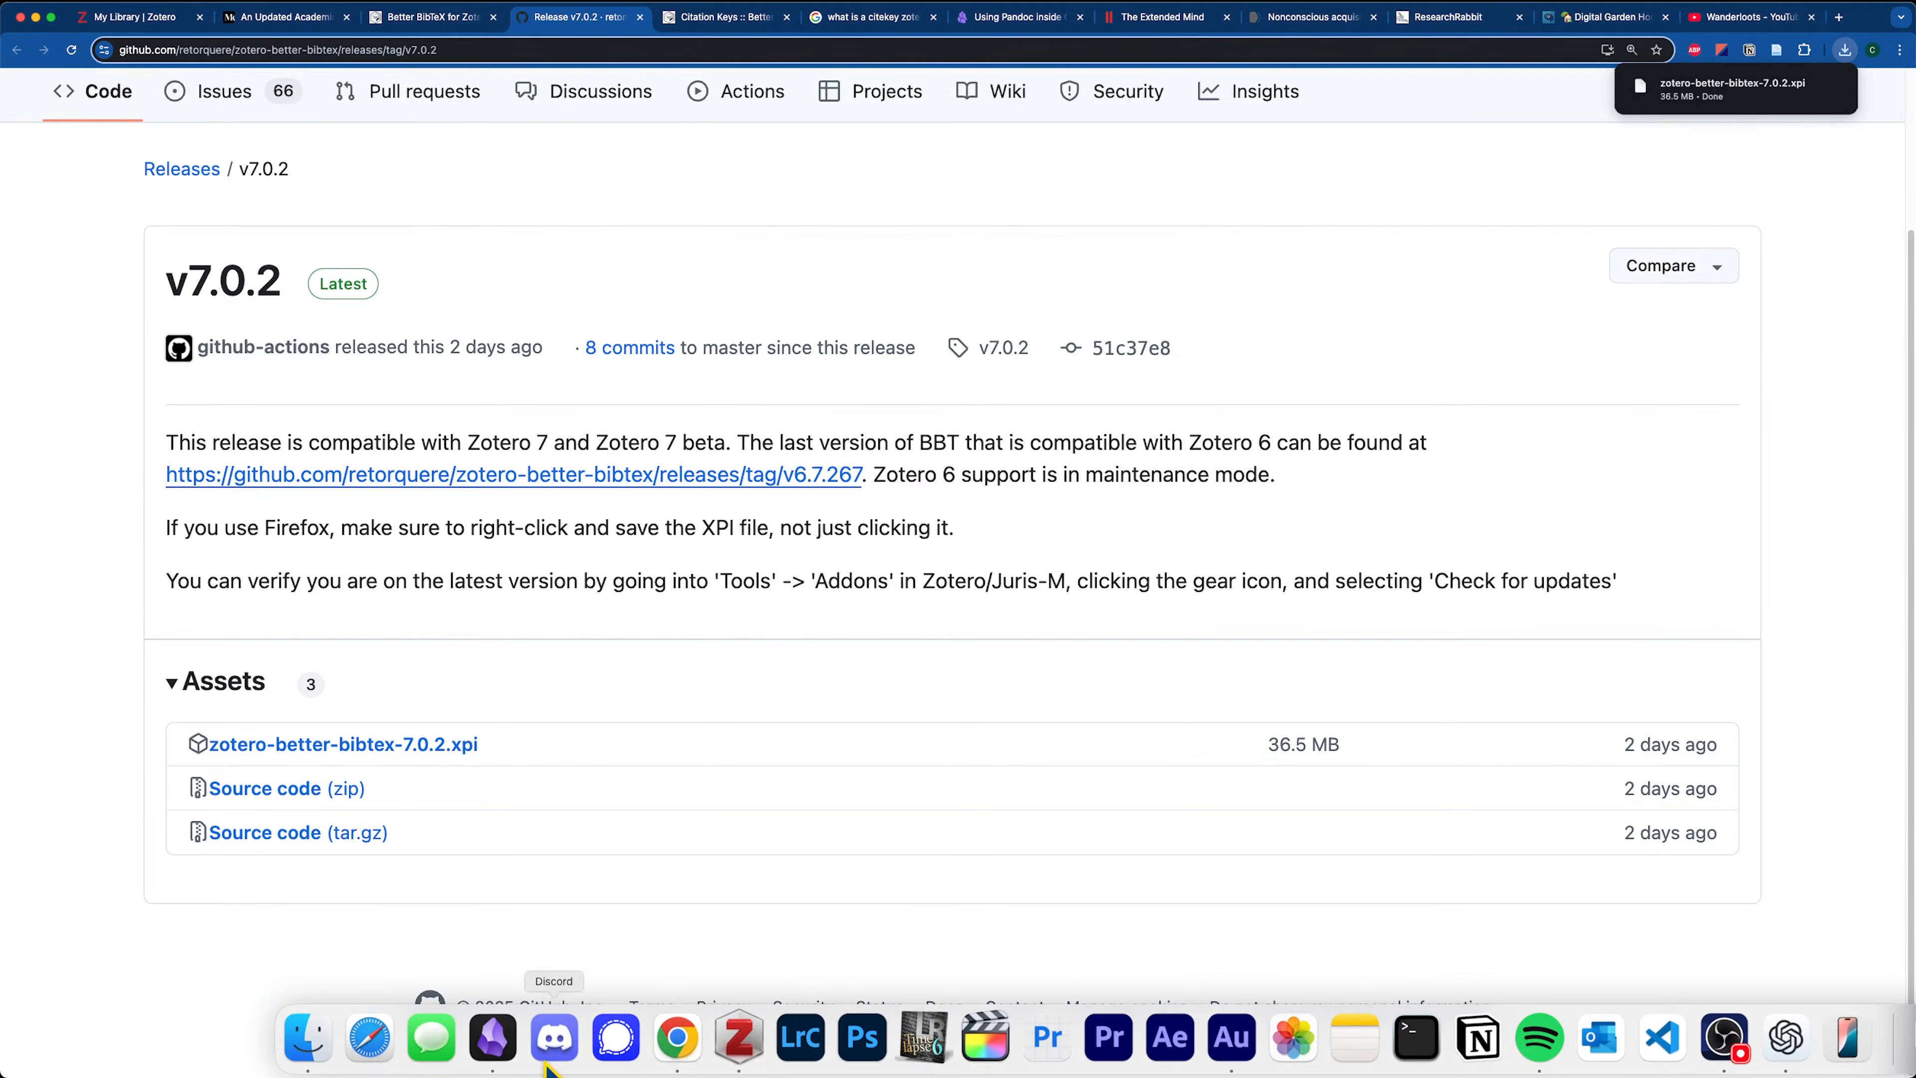
Switch to Zotero and try to install the zotero-better-bibtex-7.0.2.xpi add-on from the Downloads folder.
click(737, 1043)
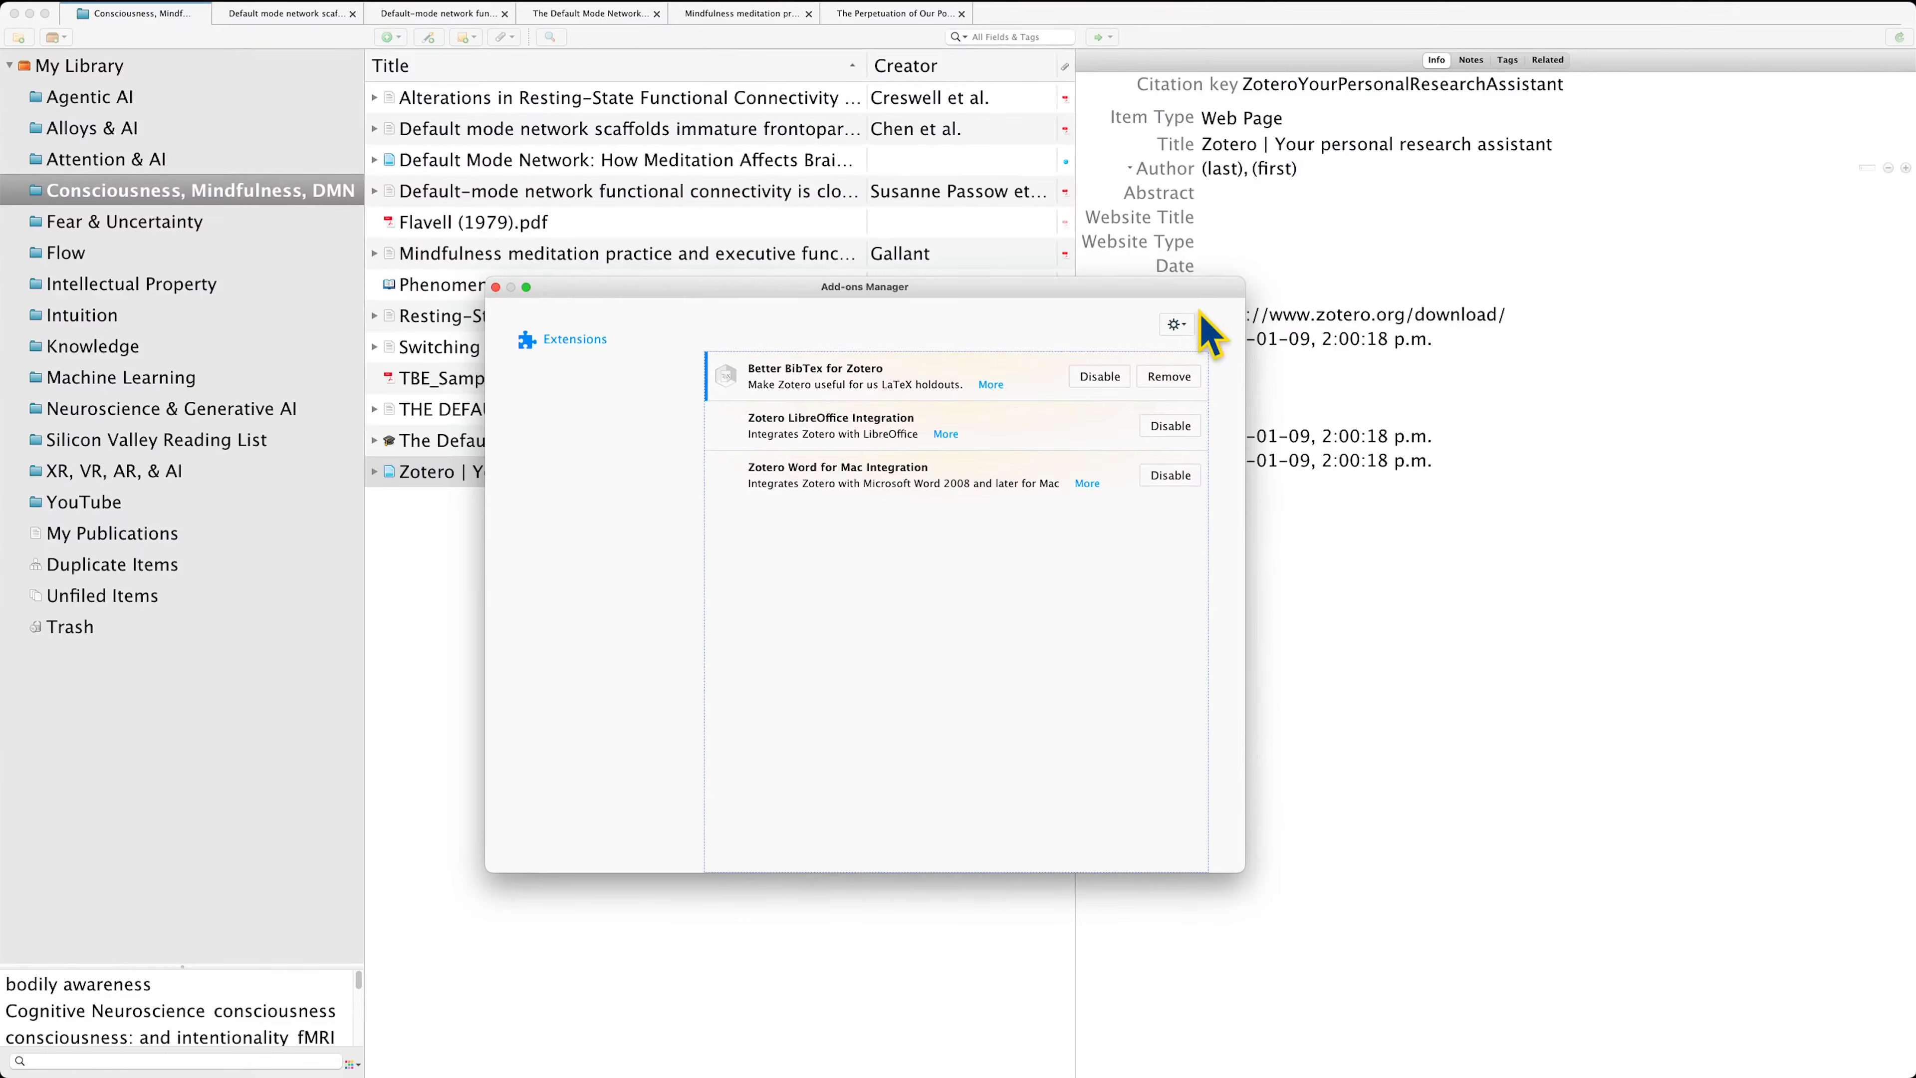
click(1178, 324)
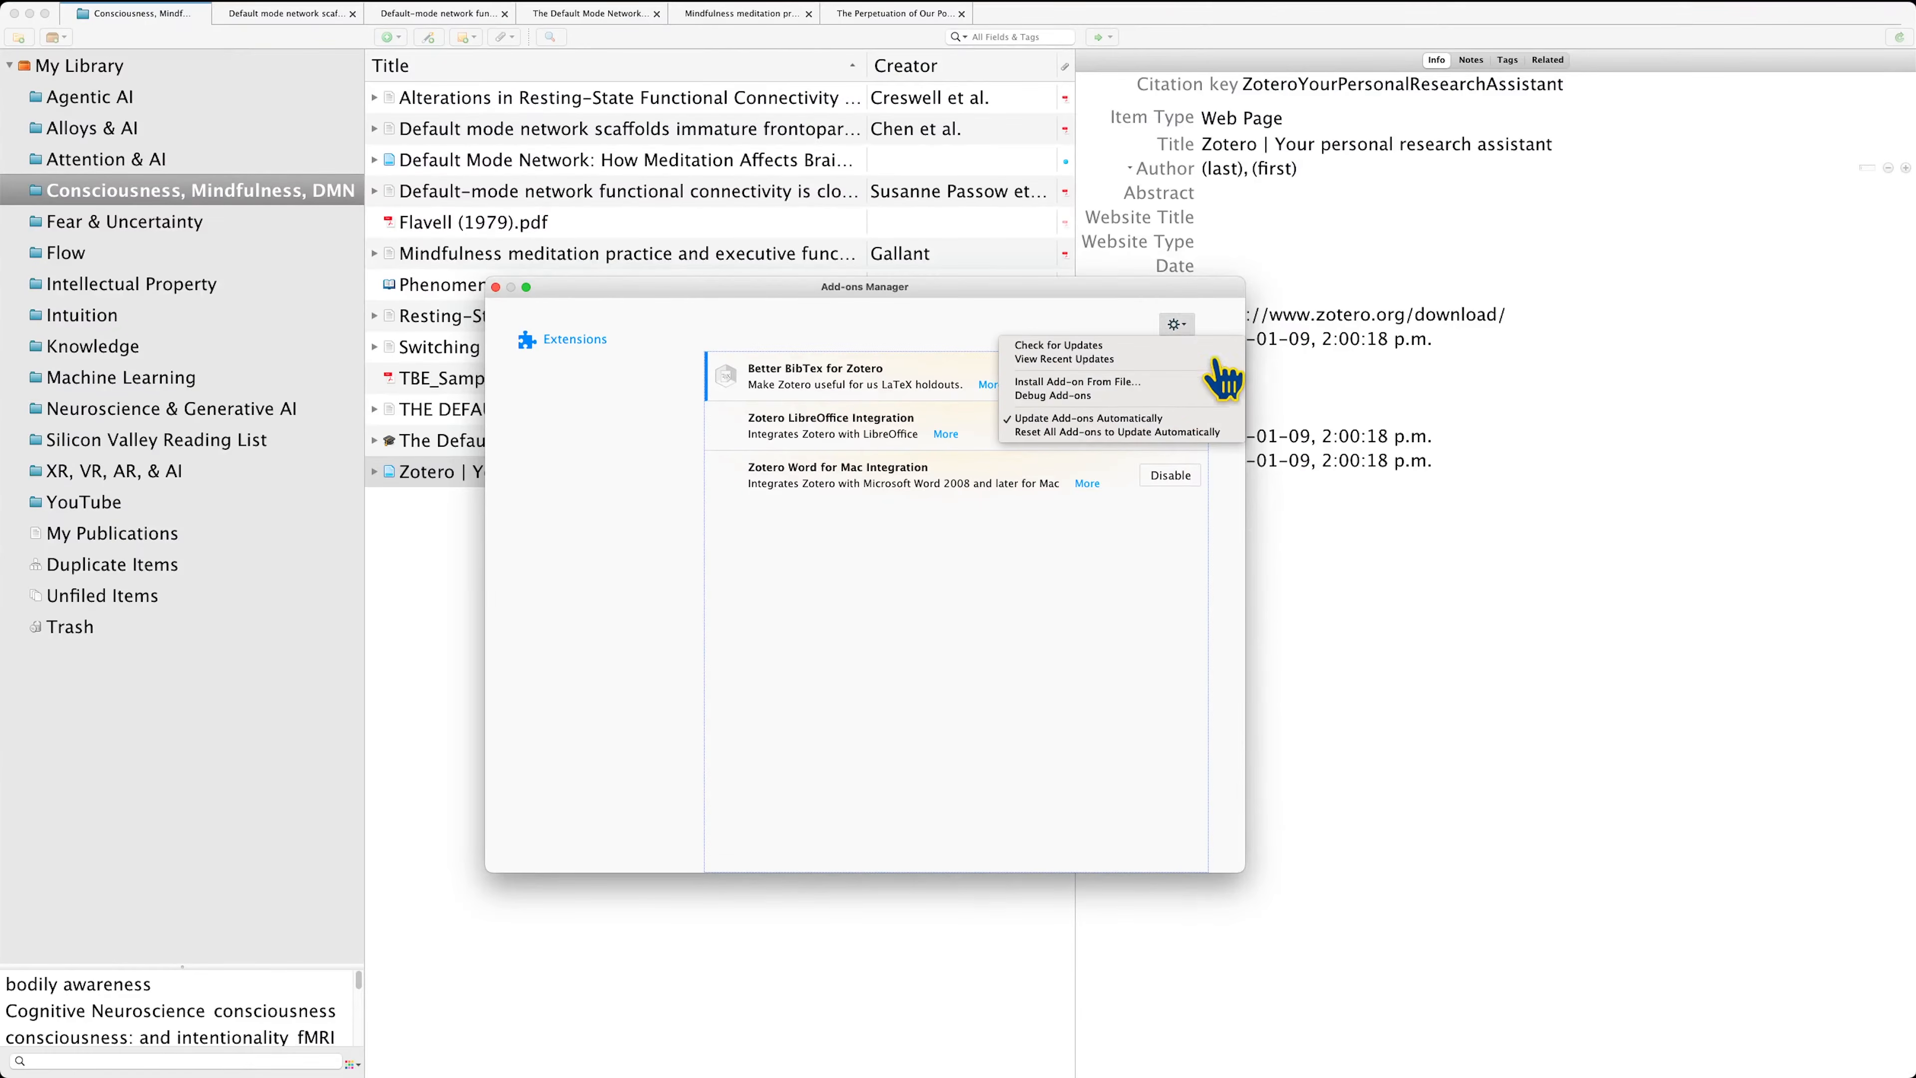
click(1154, 382)
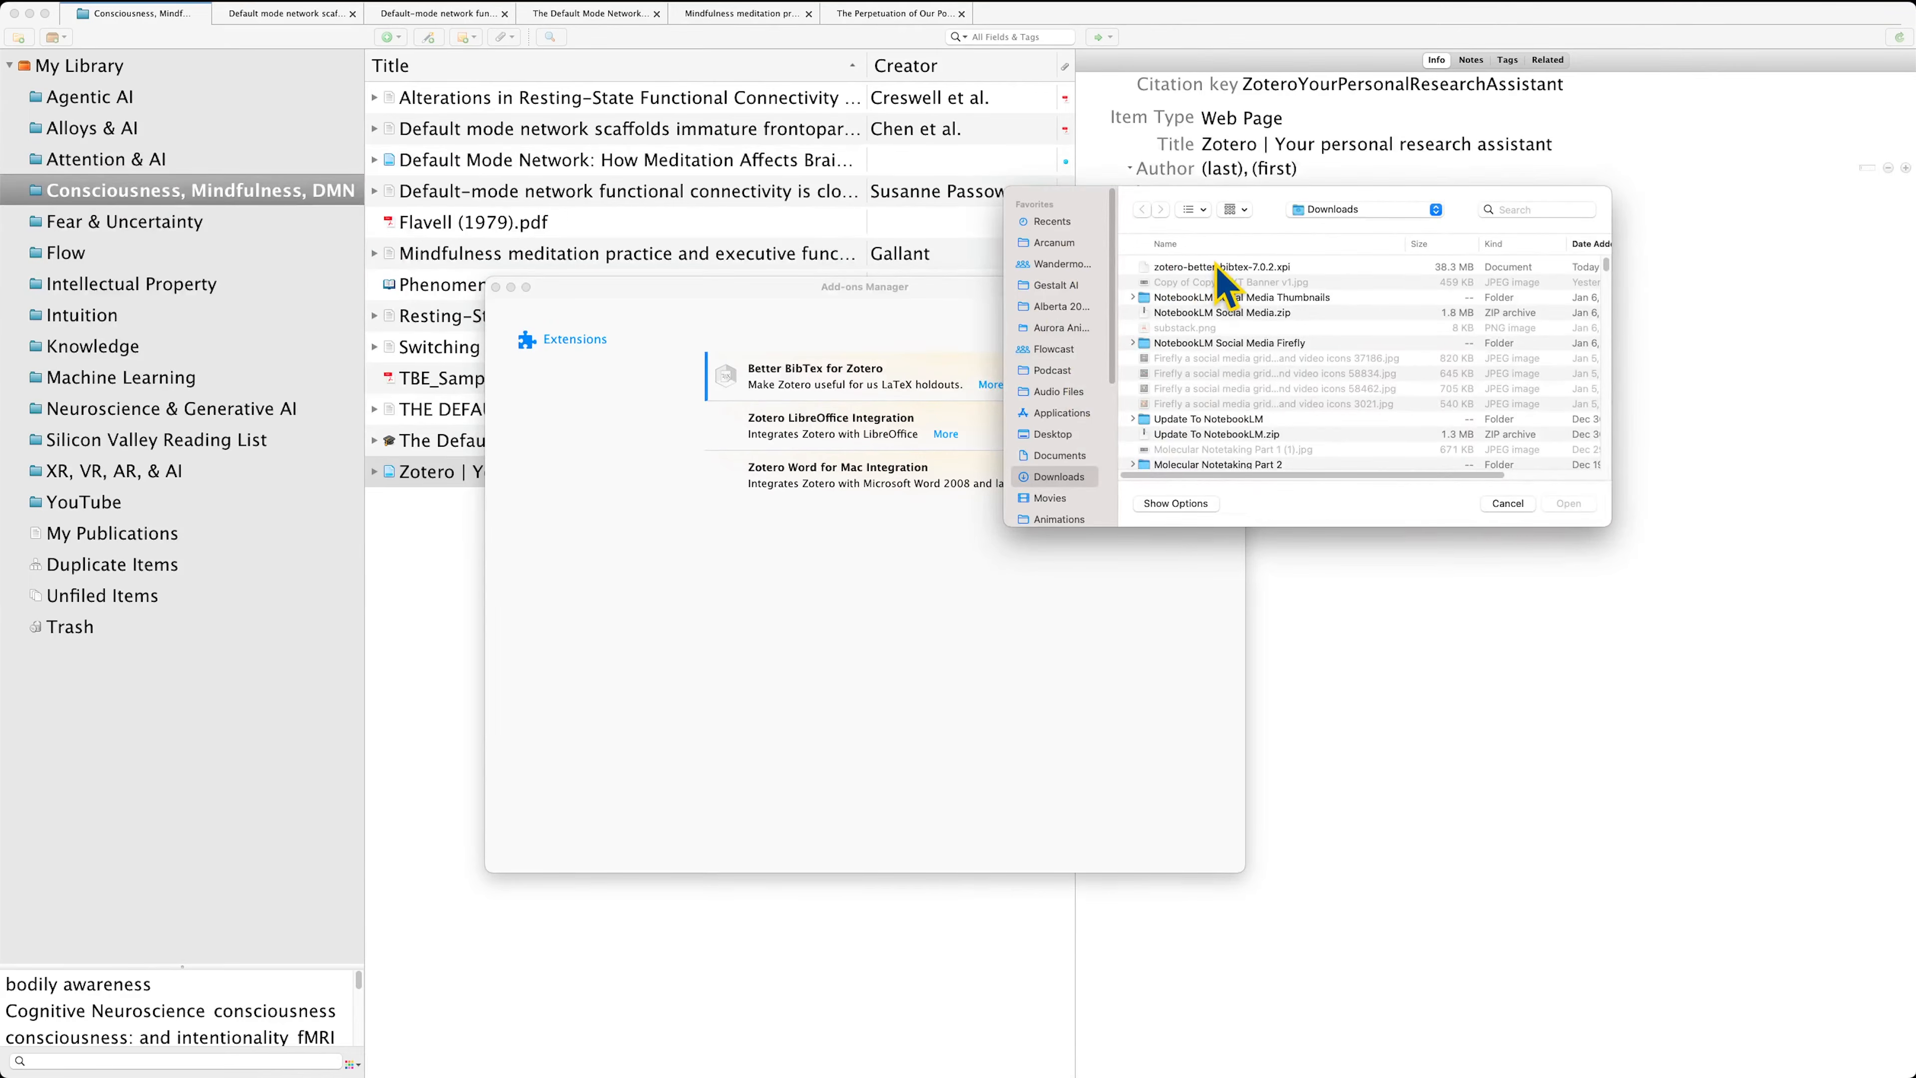
click(1218, 266)
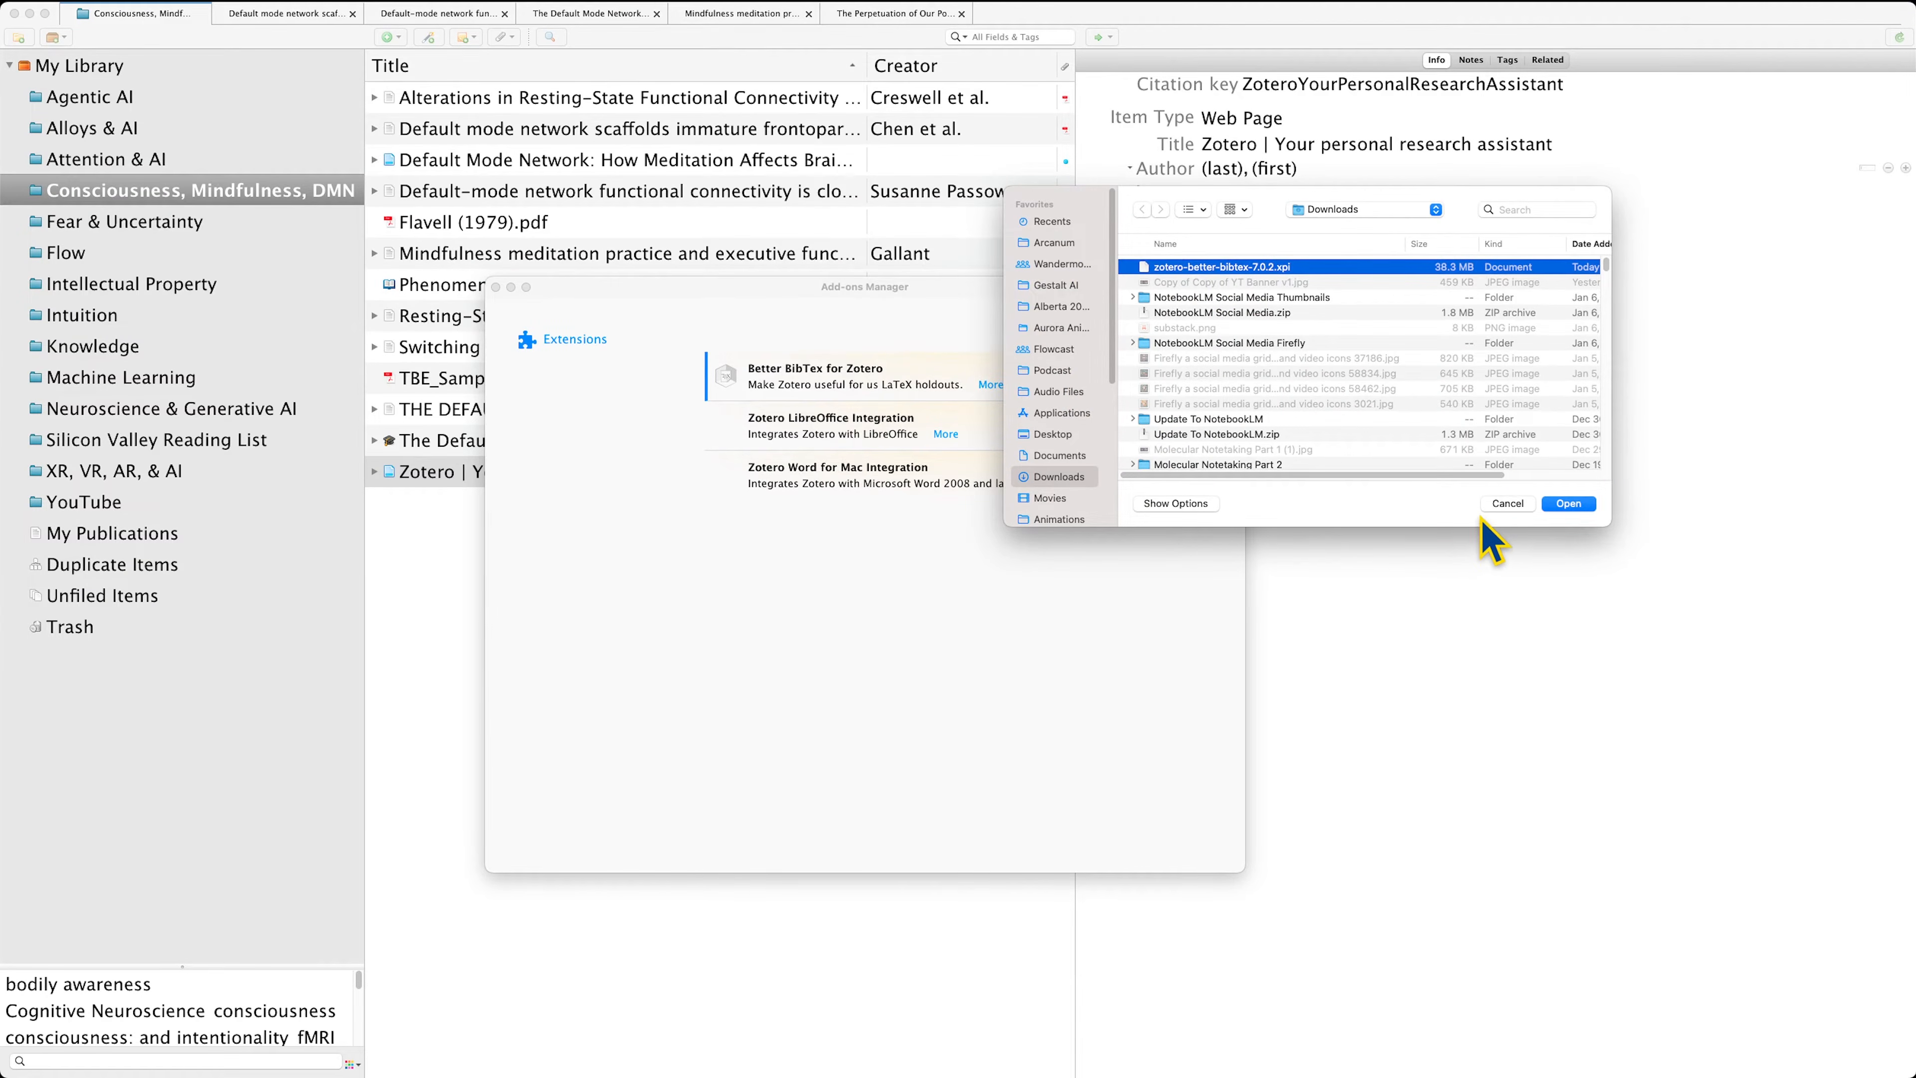
click(1502, 503)
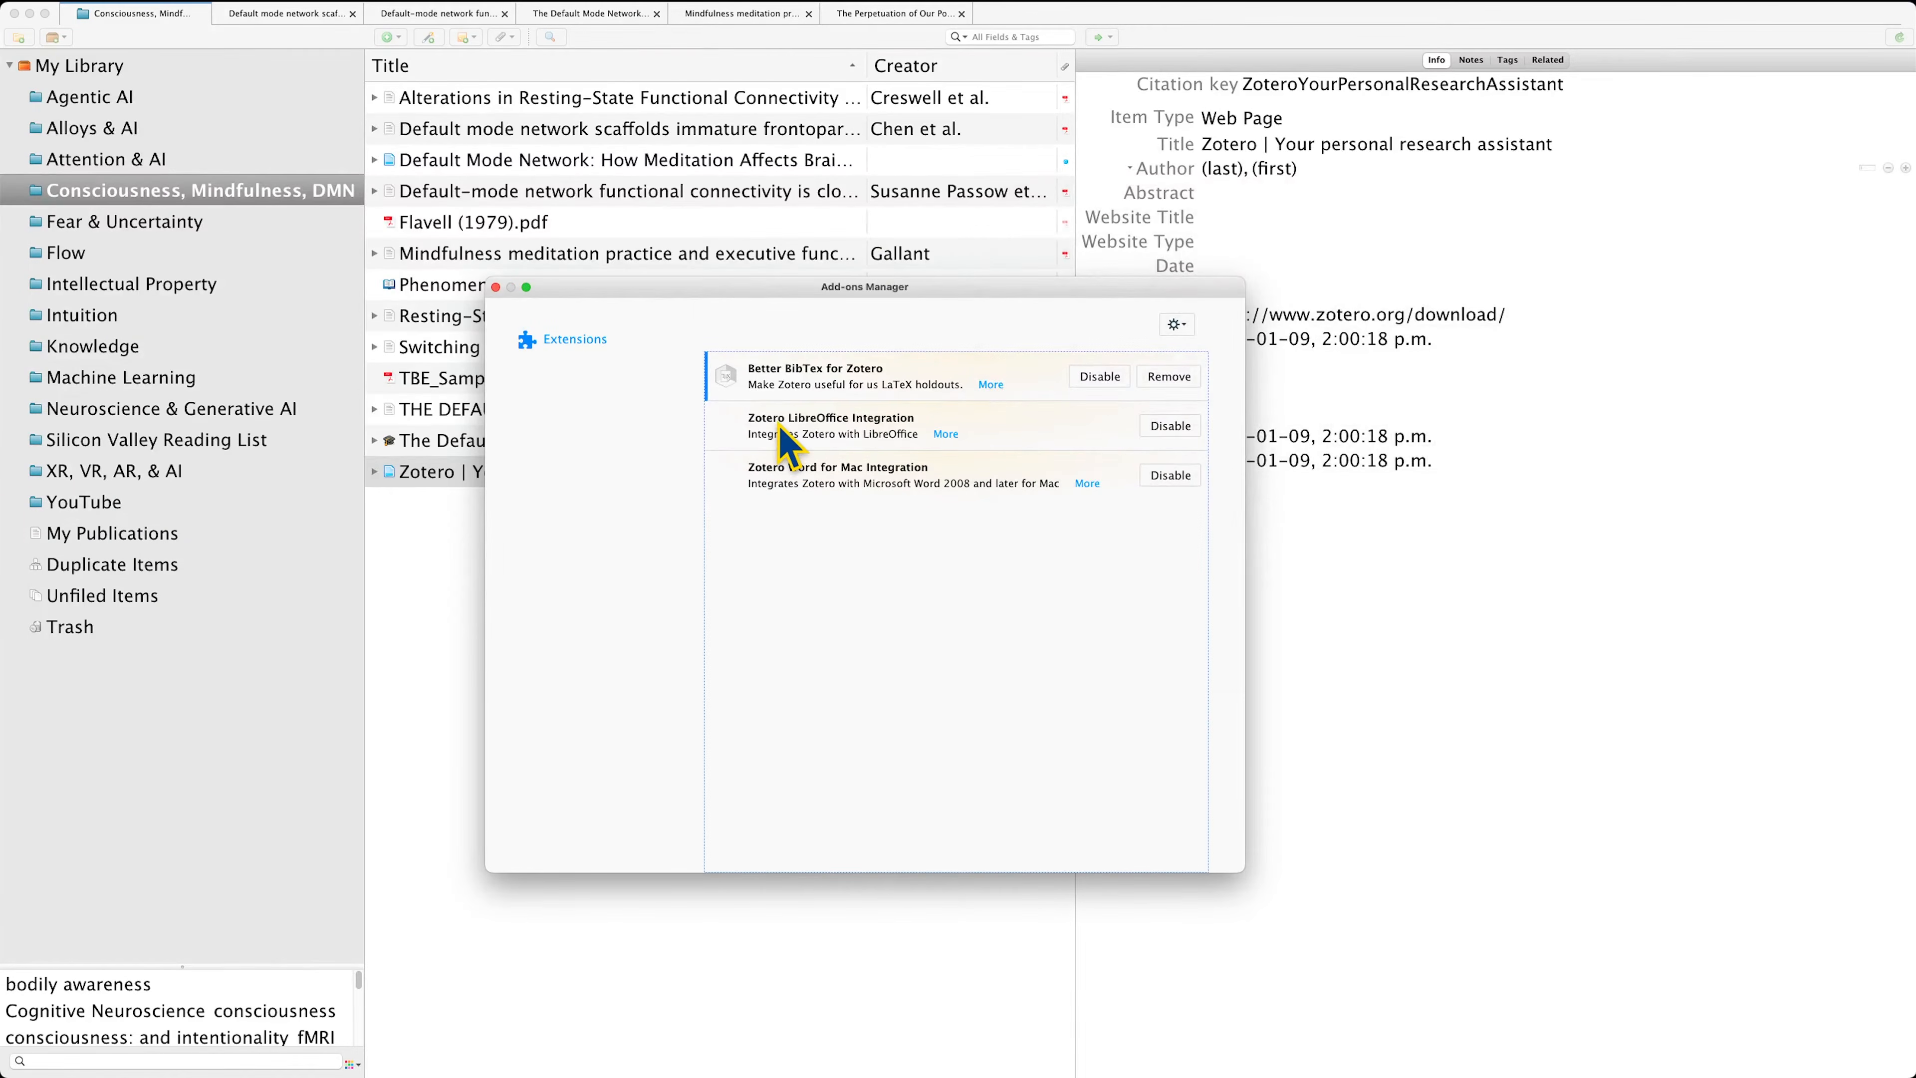
click(309, 554)
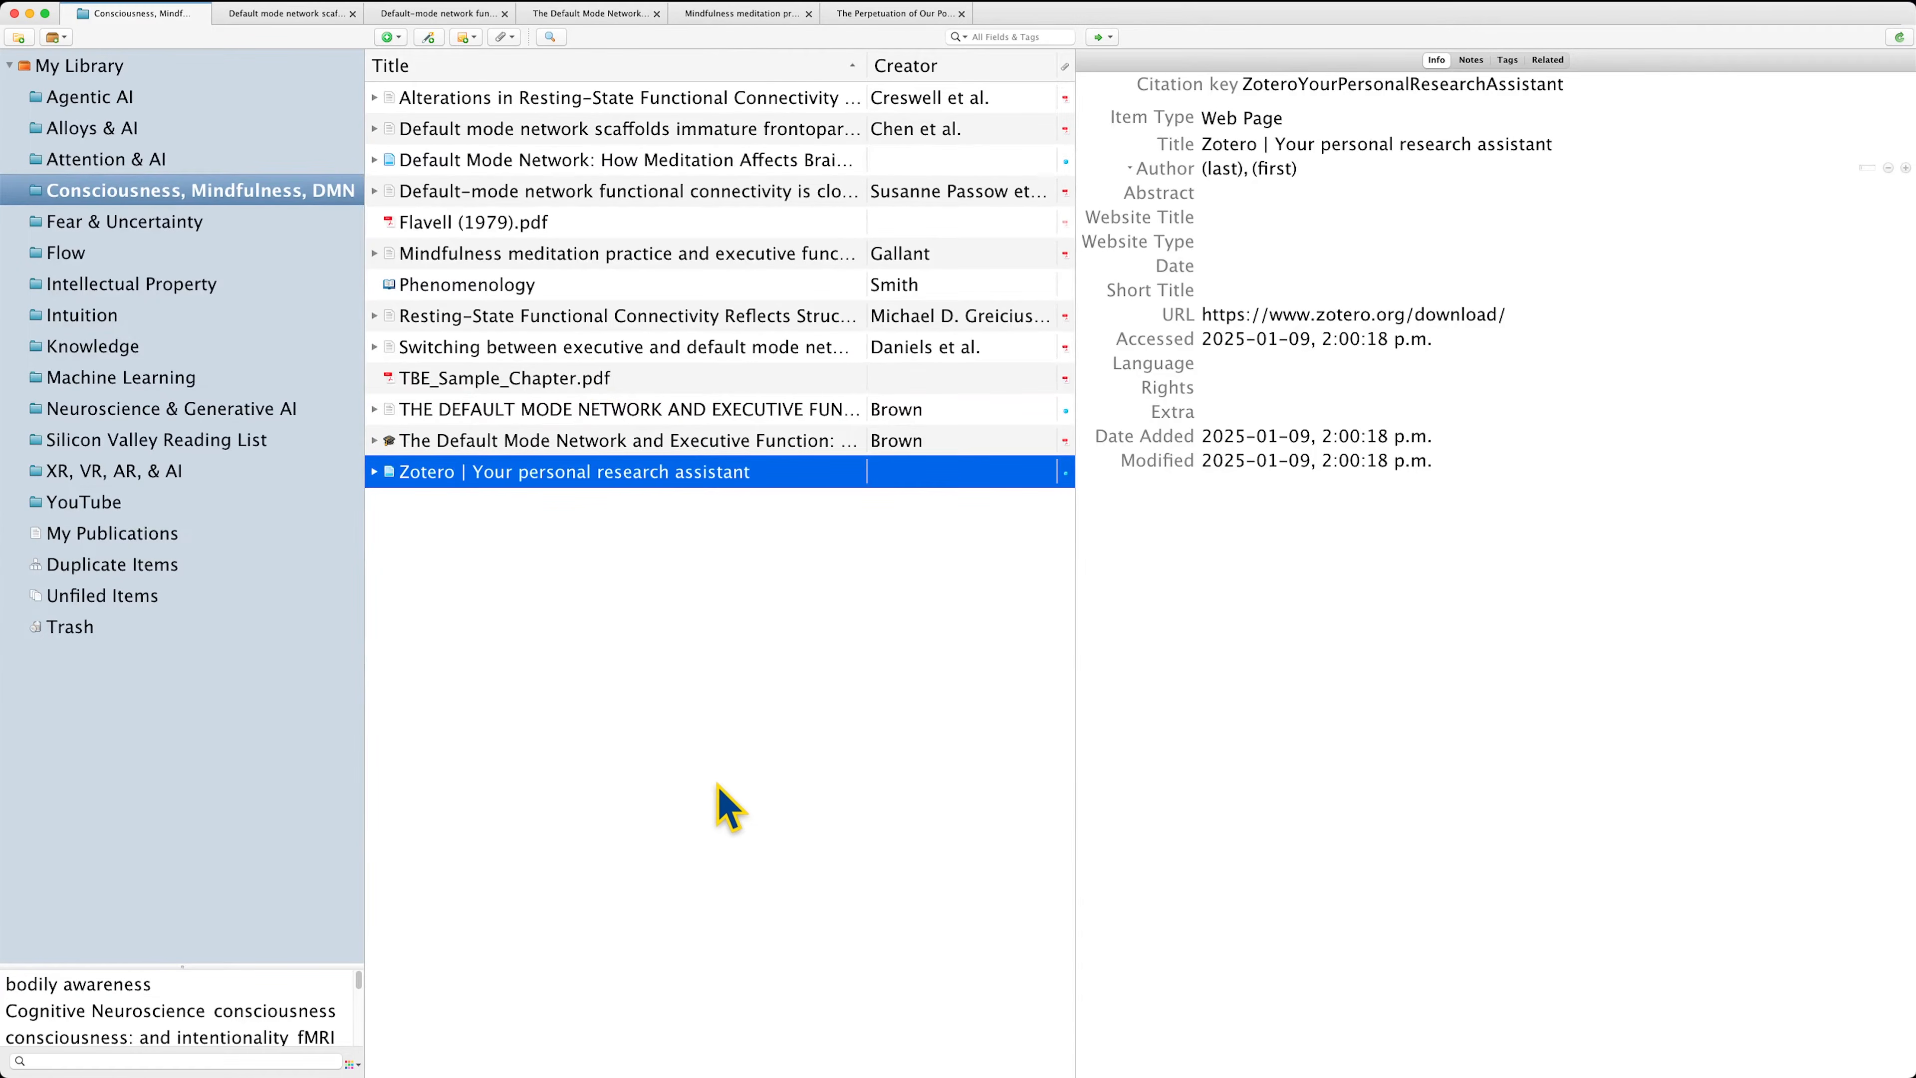
Switch to Chrome, open the Better BibTeX Citation Keys page and highlight its title.
mouse_move(762, 1064)
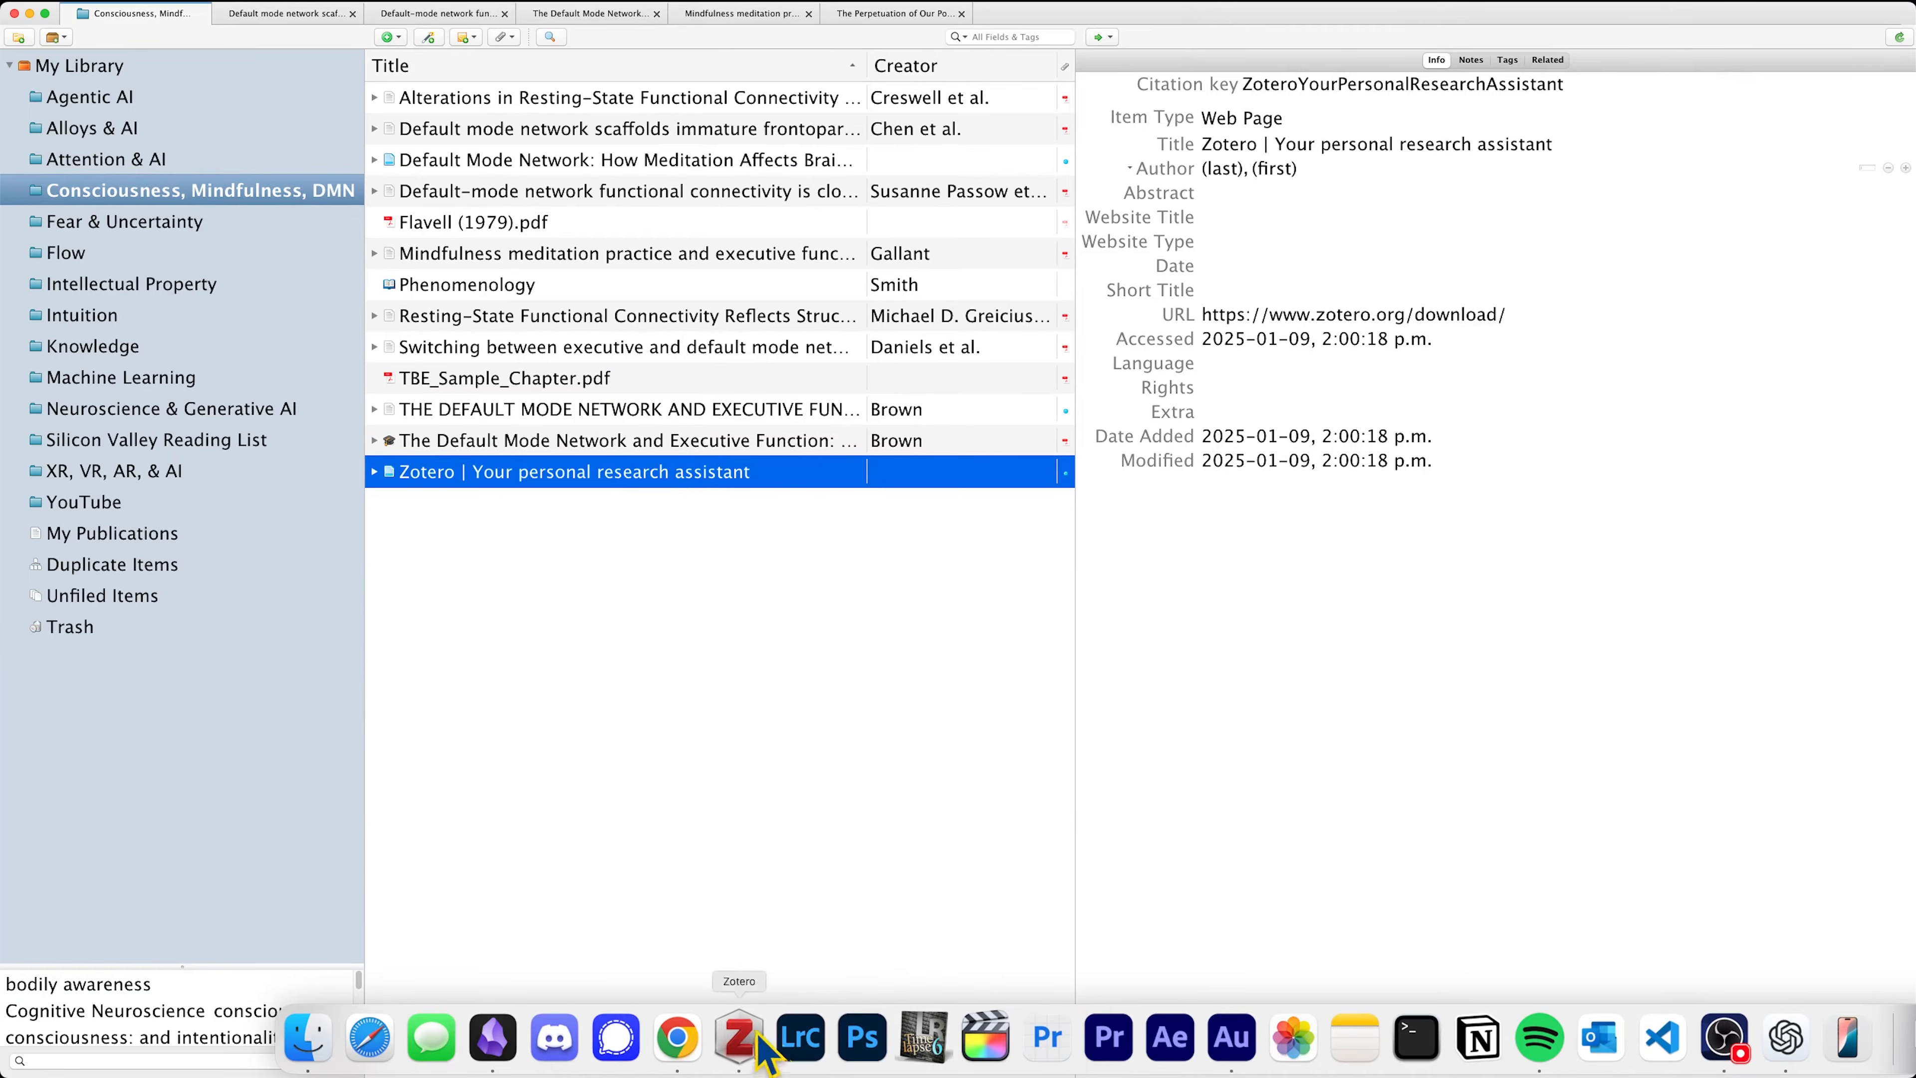
click(687, 1044)
key(ctrl+Tab)
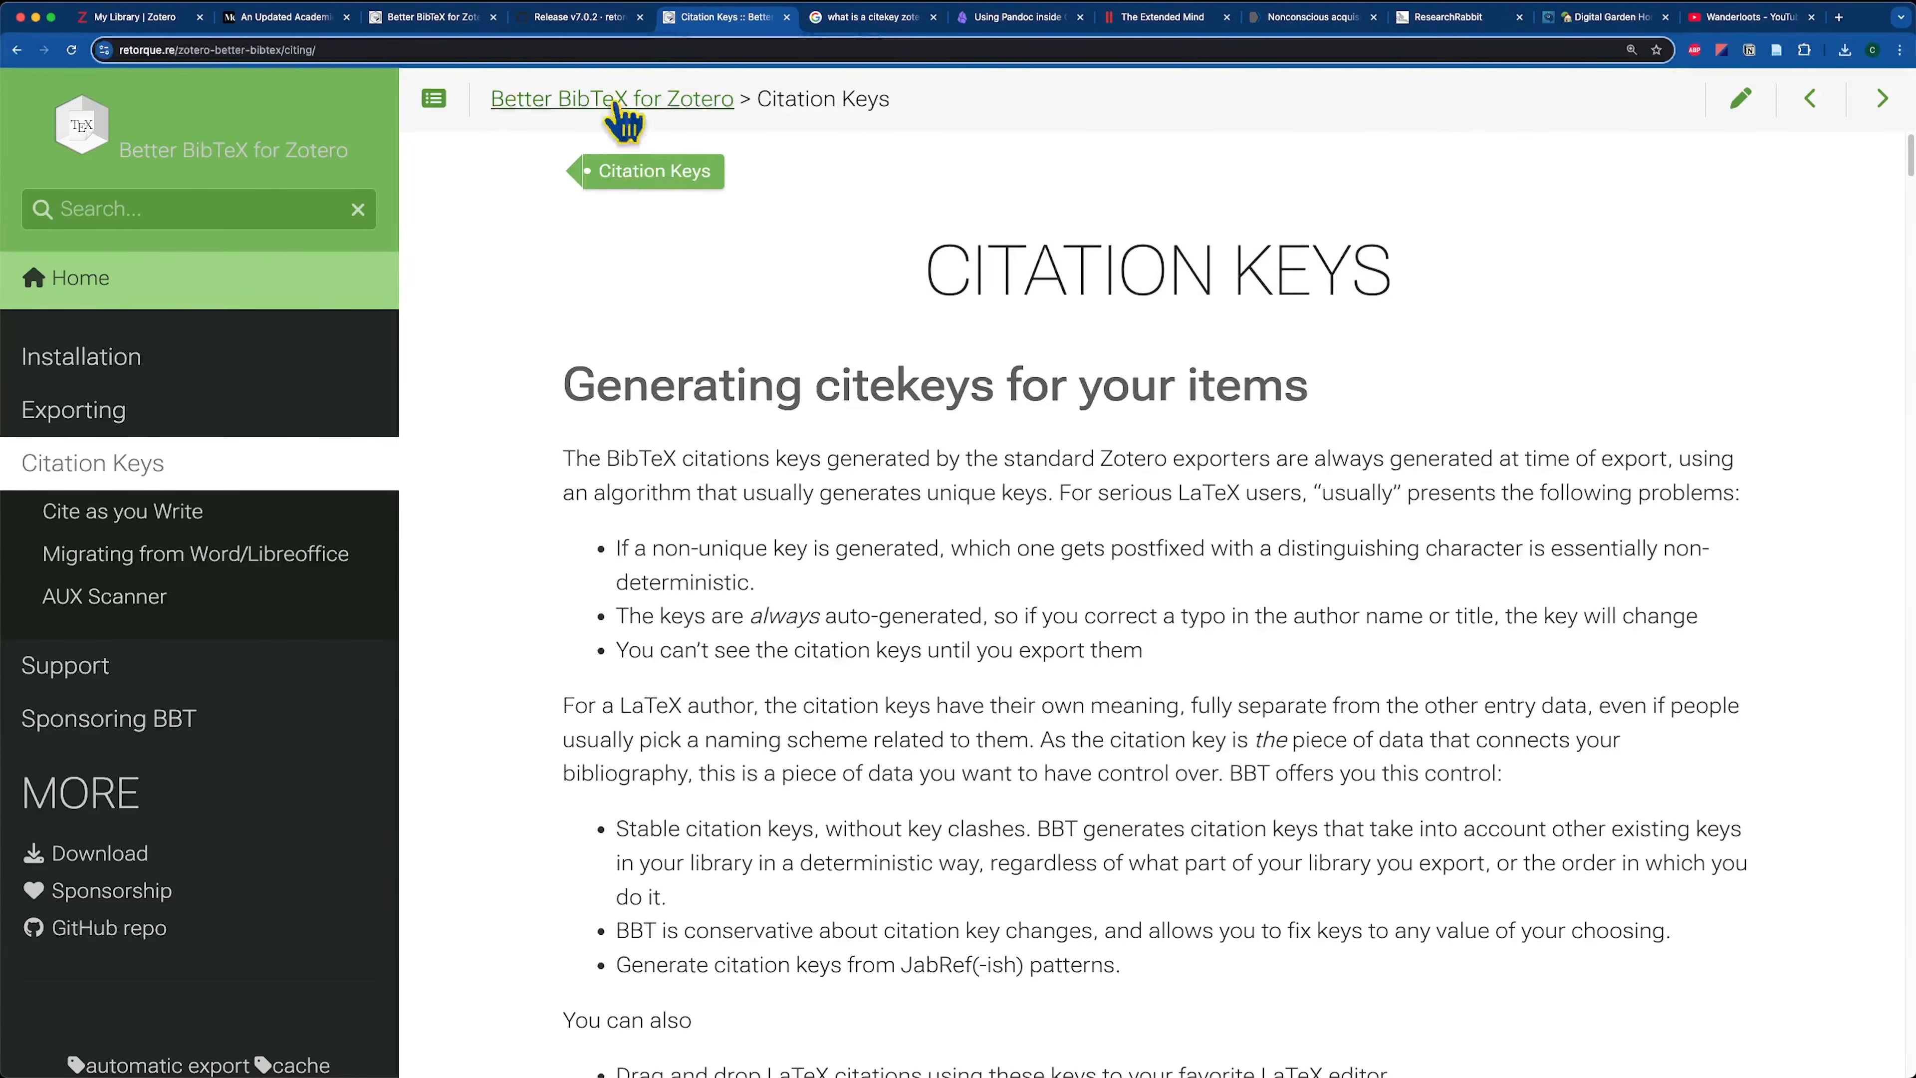
drag(916, 278, 1459, 329)
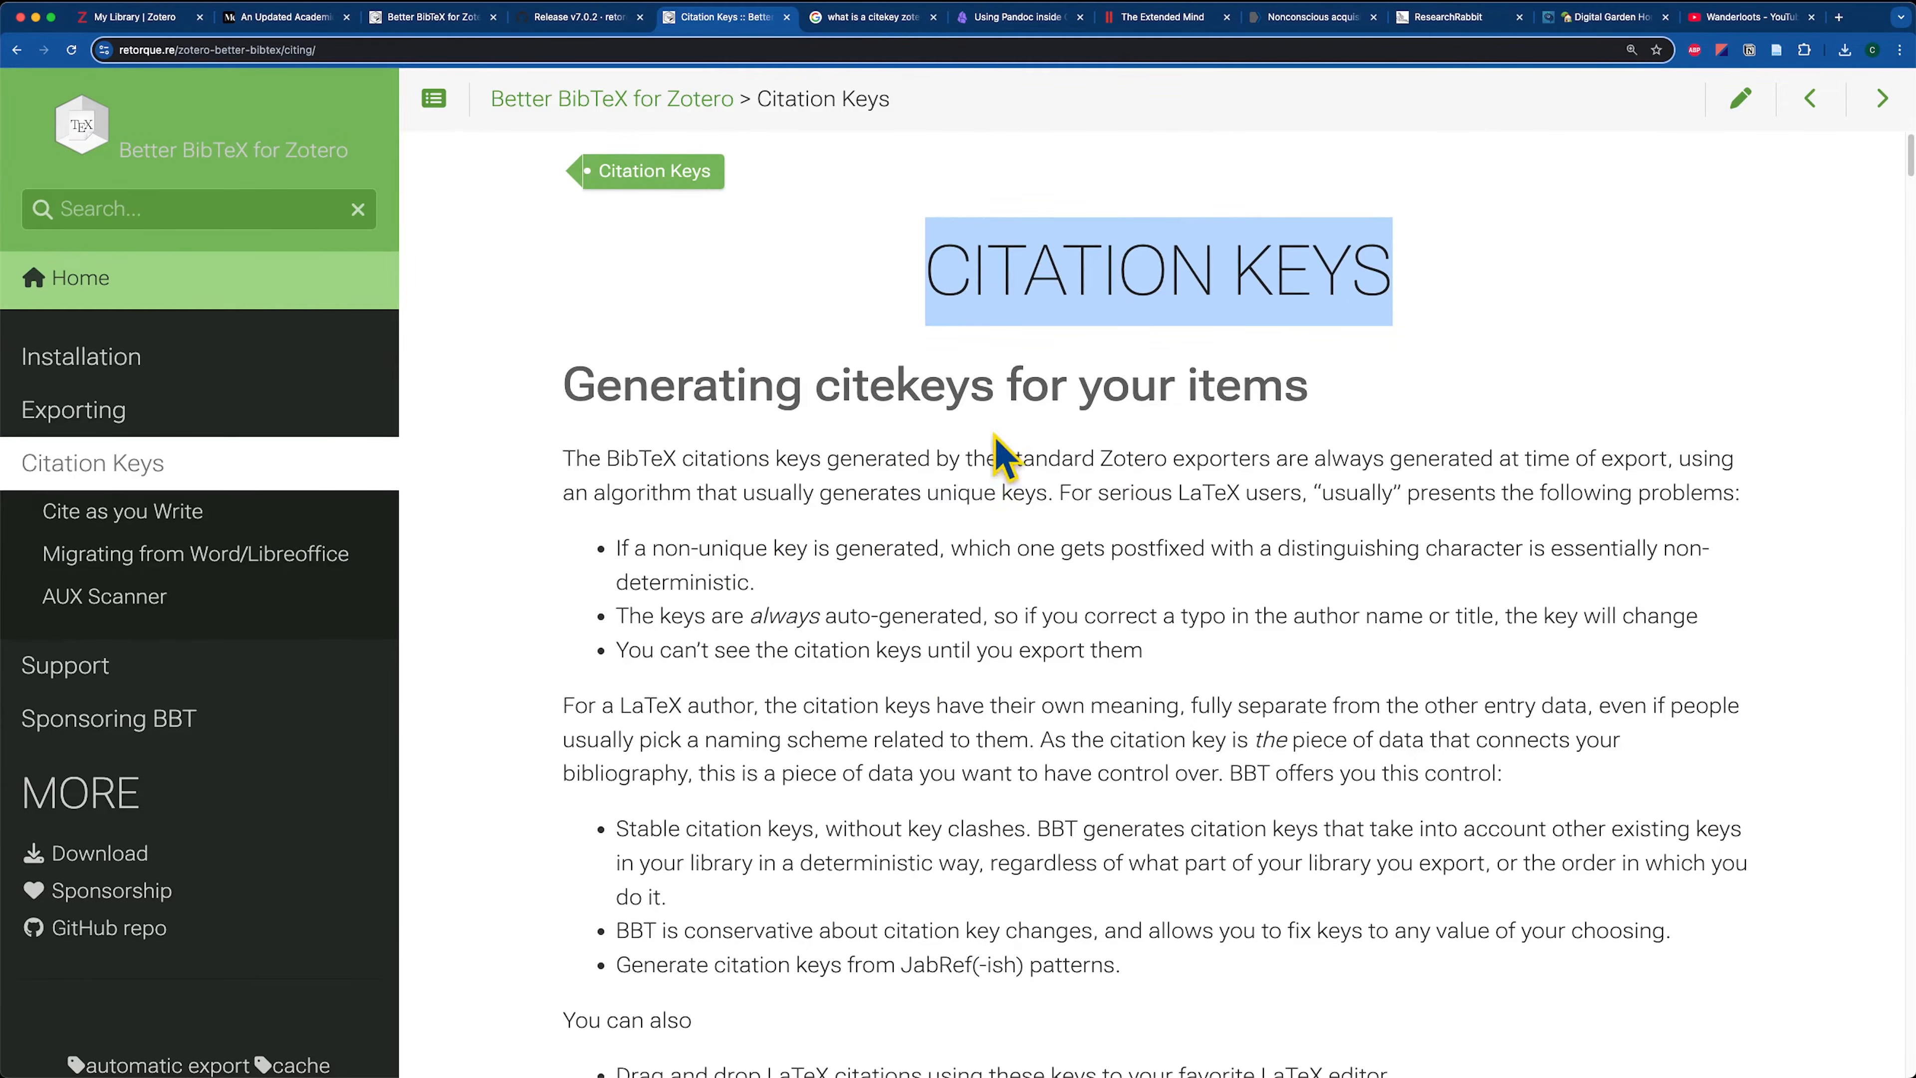
Switch to Zotero and select the journal article "THE DEFAULT MODE NETWORK AND EXECUTIVE FUNCTION" to view its citation key.
click(739, 1042)
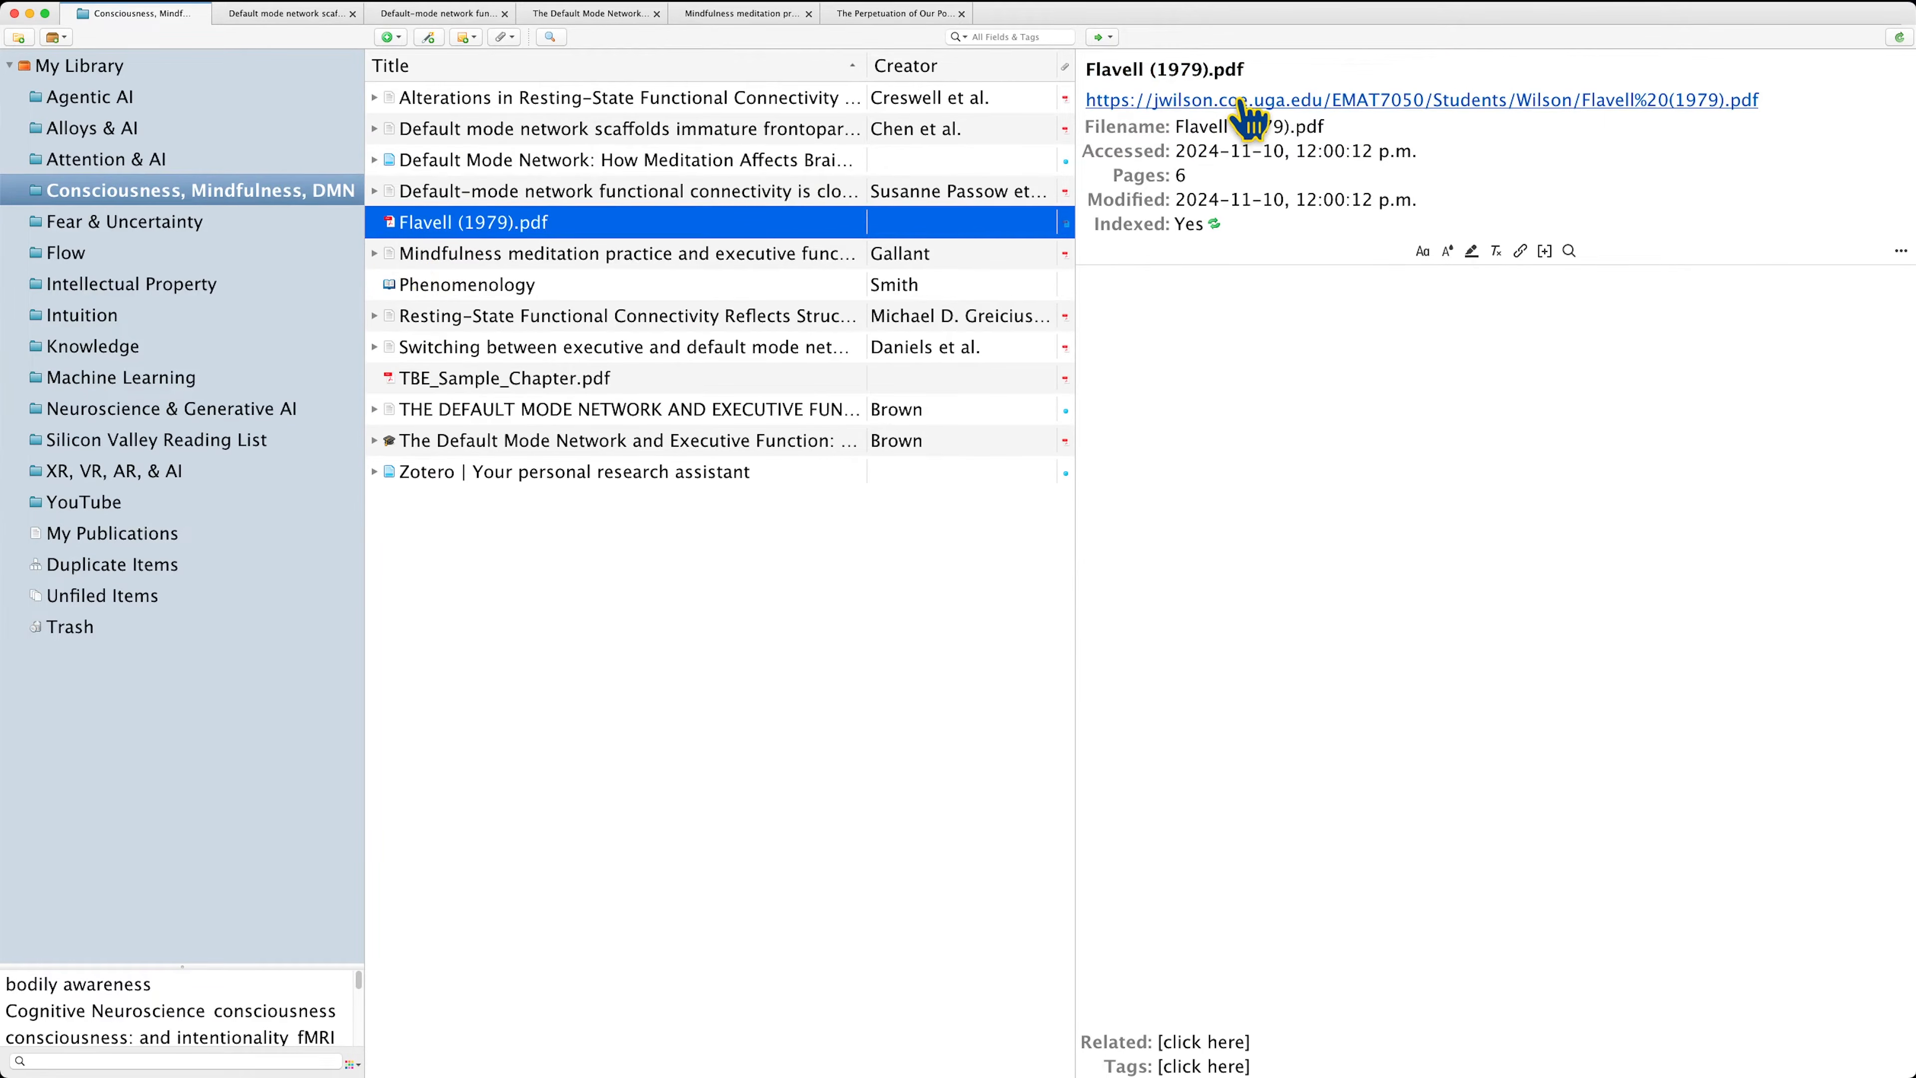
click(1317, 101)
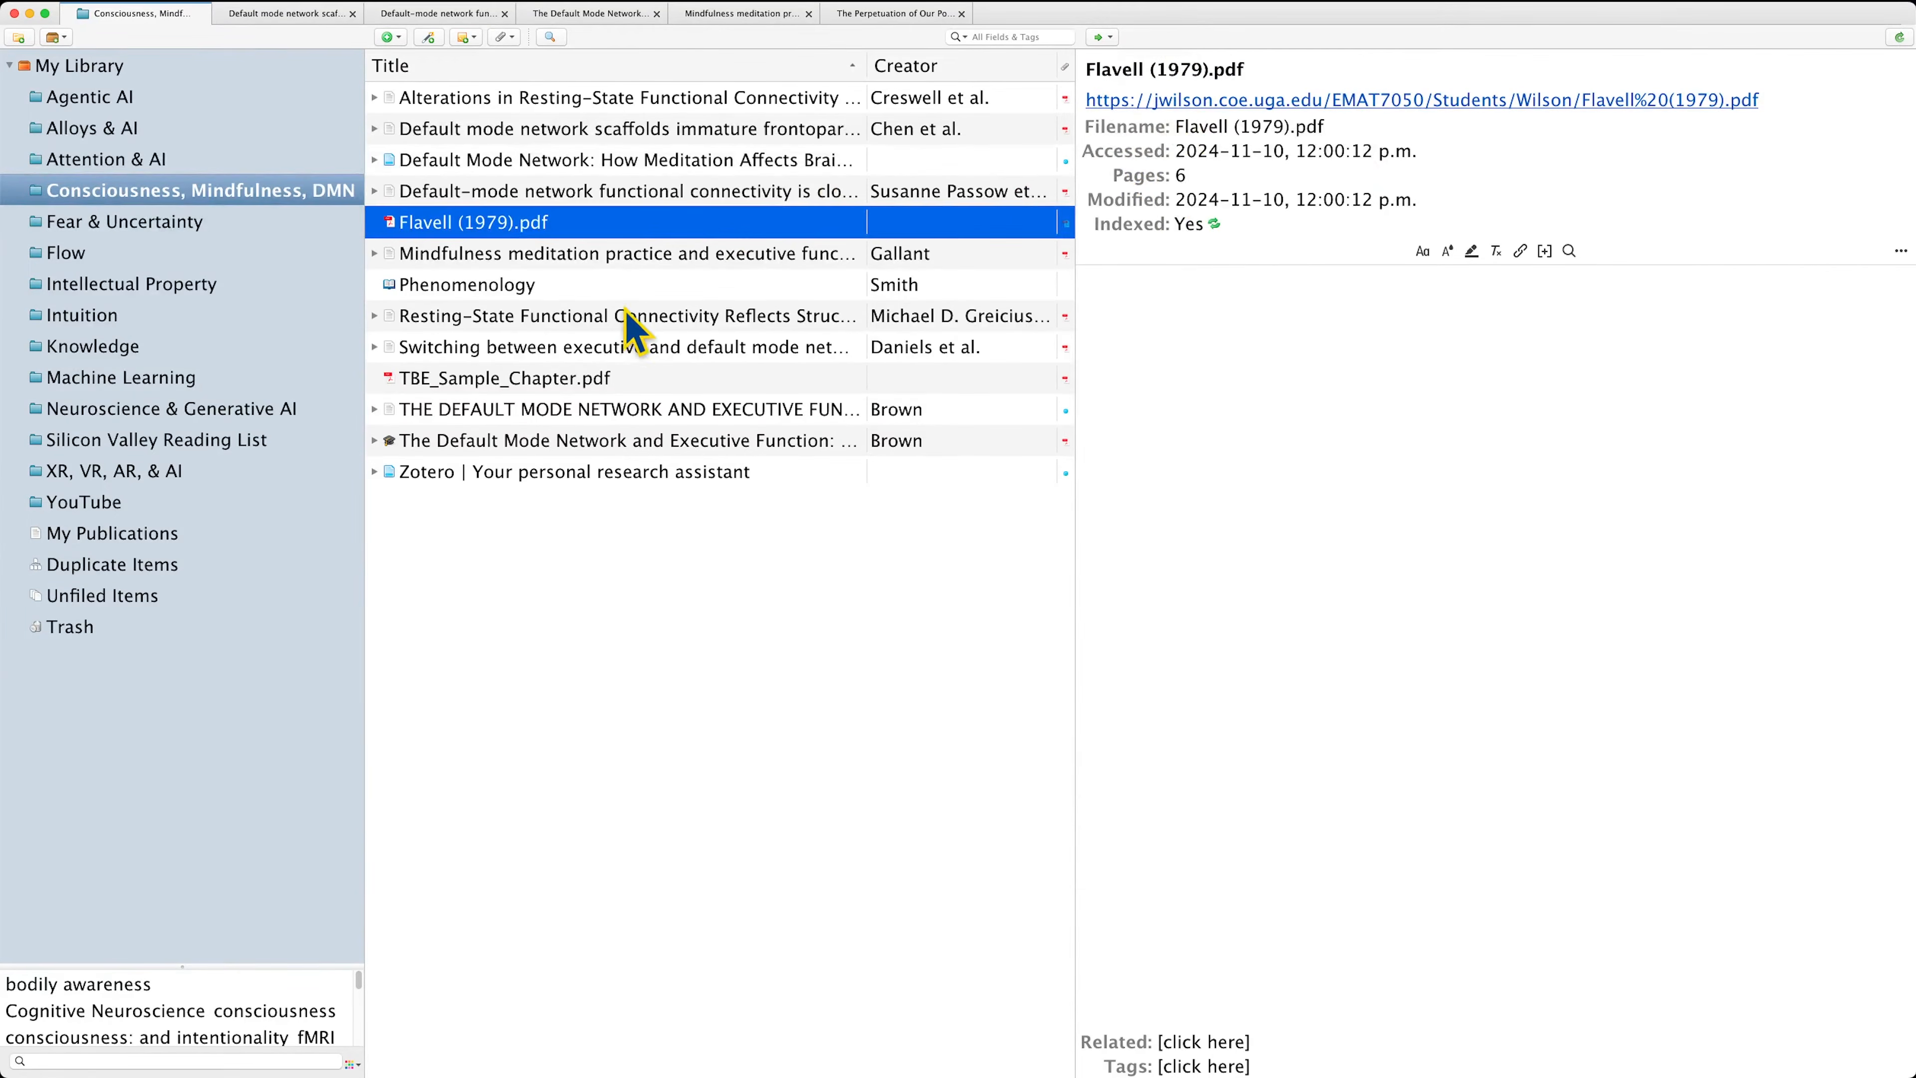
click(626, 409)
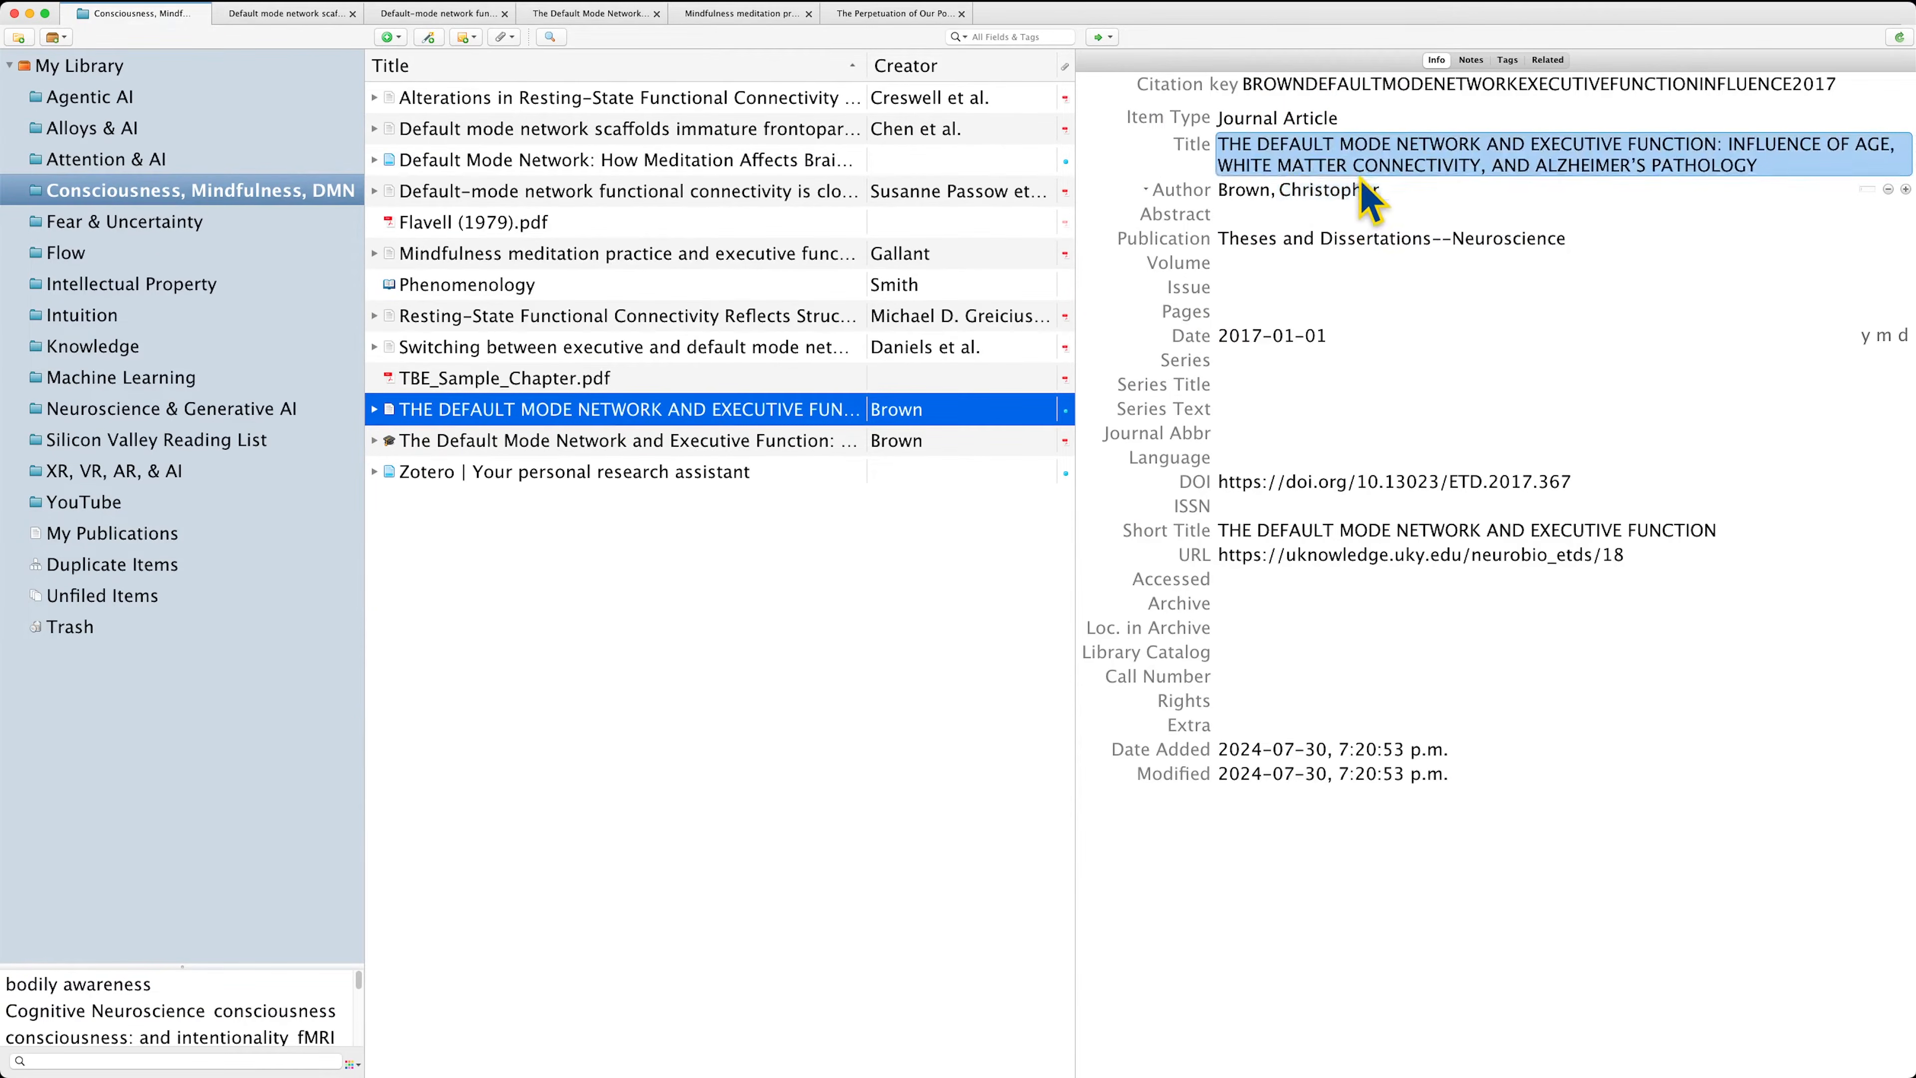
Open the Better BibTeX preferences to view the citation key formula.
click(106, 4)
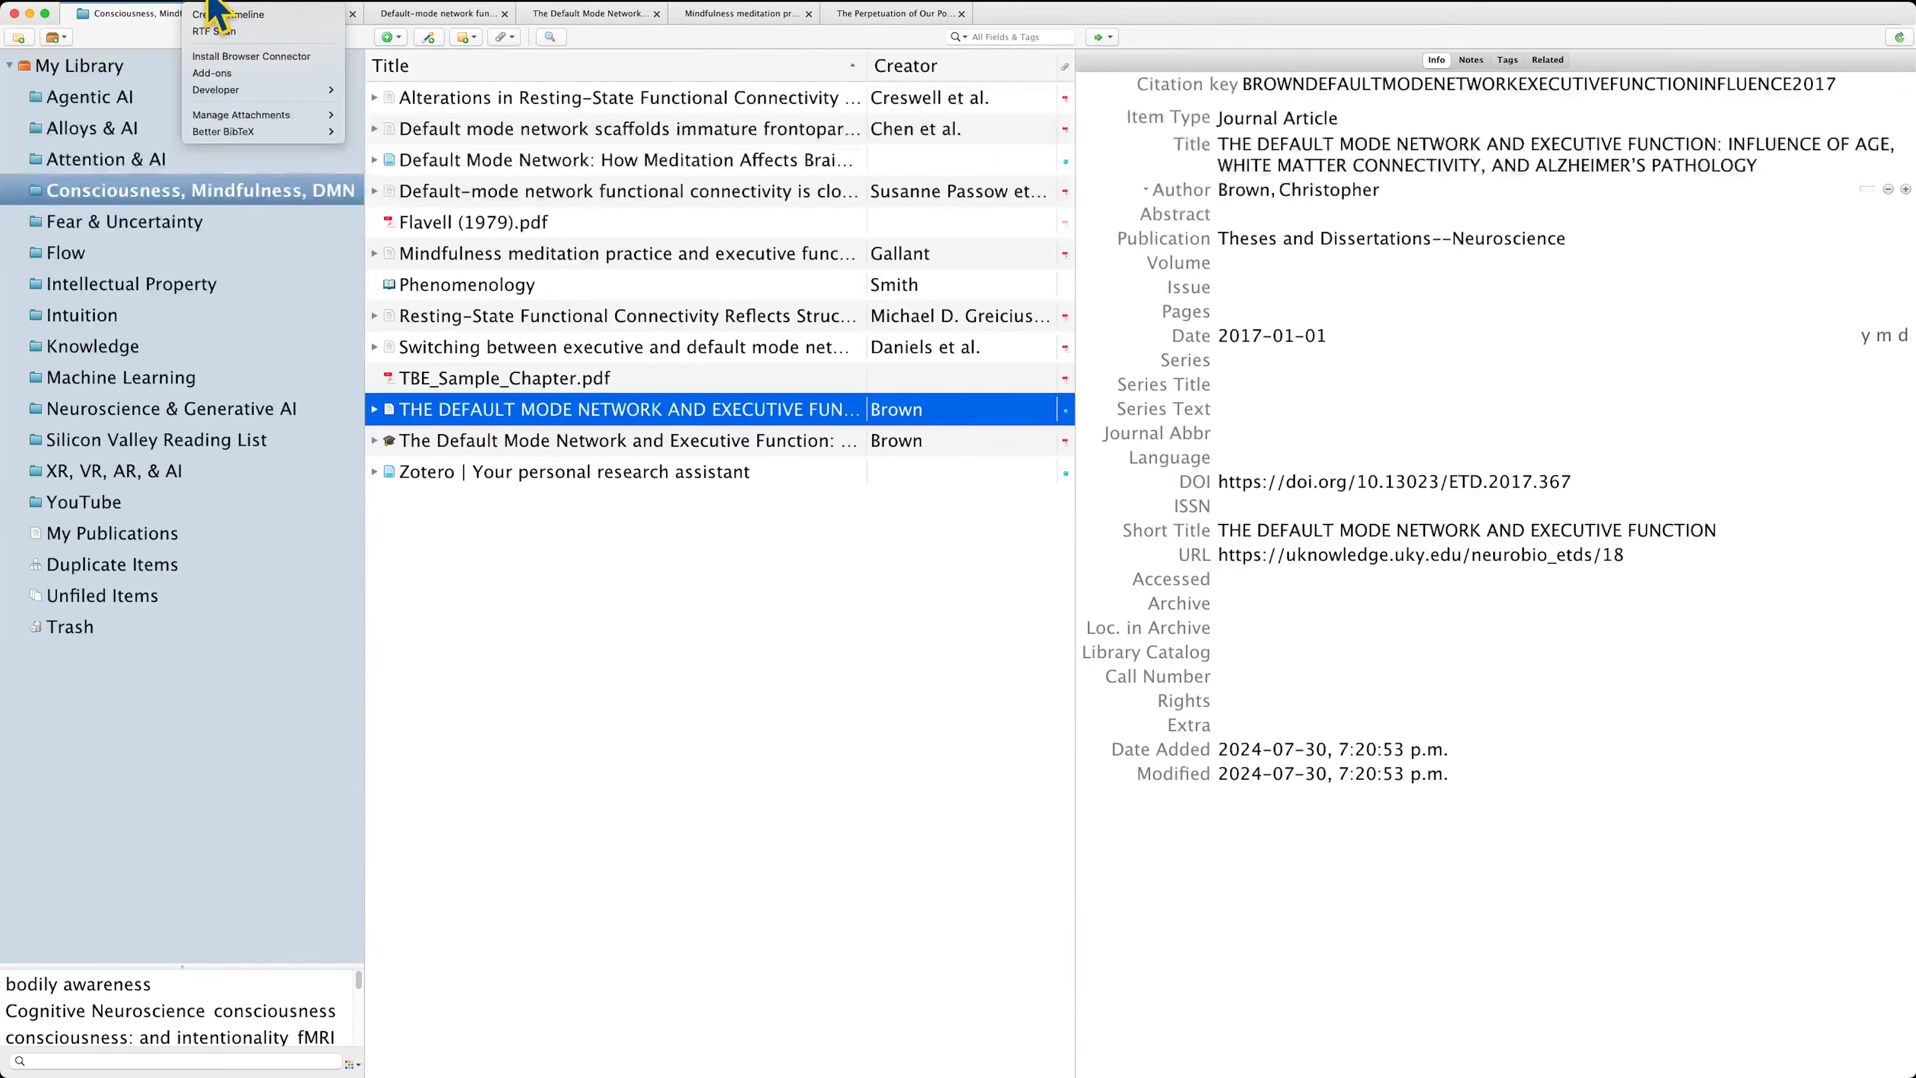
mouse_move(226, 139)
click(429, 148)
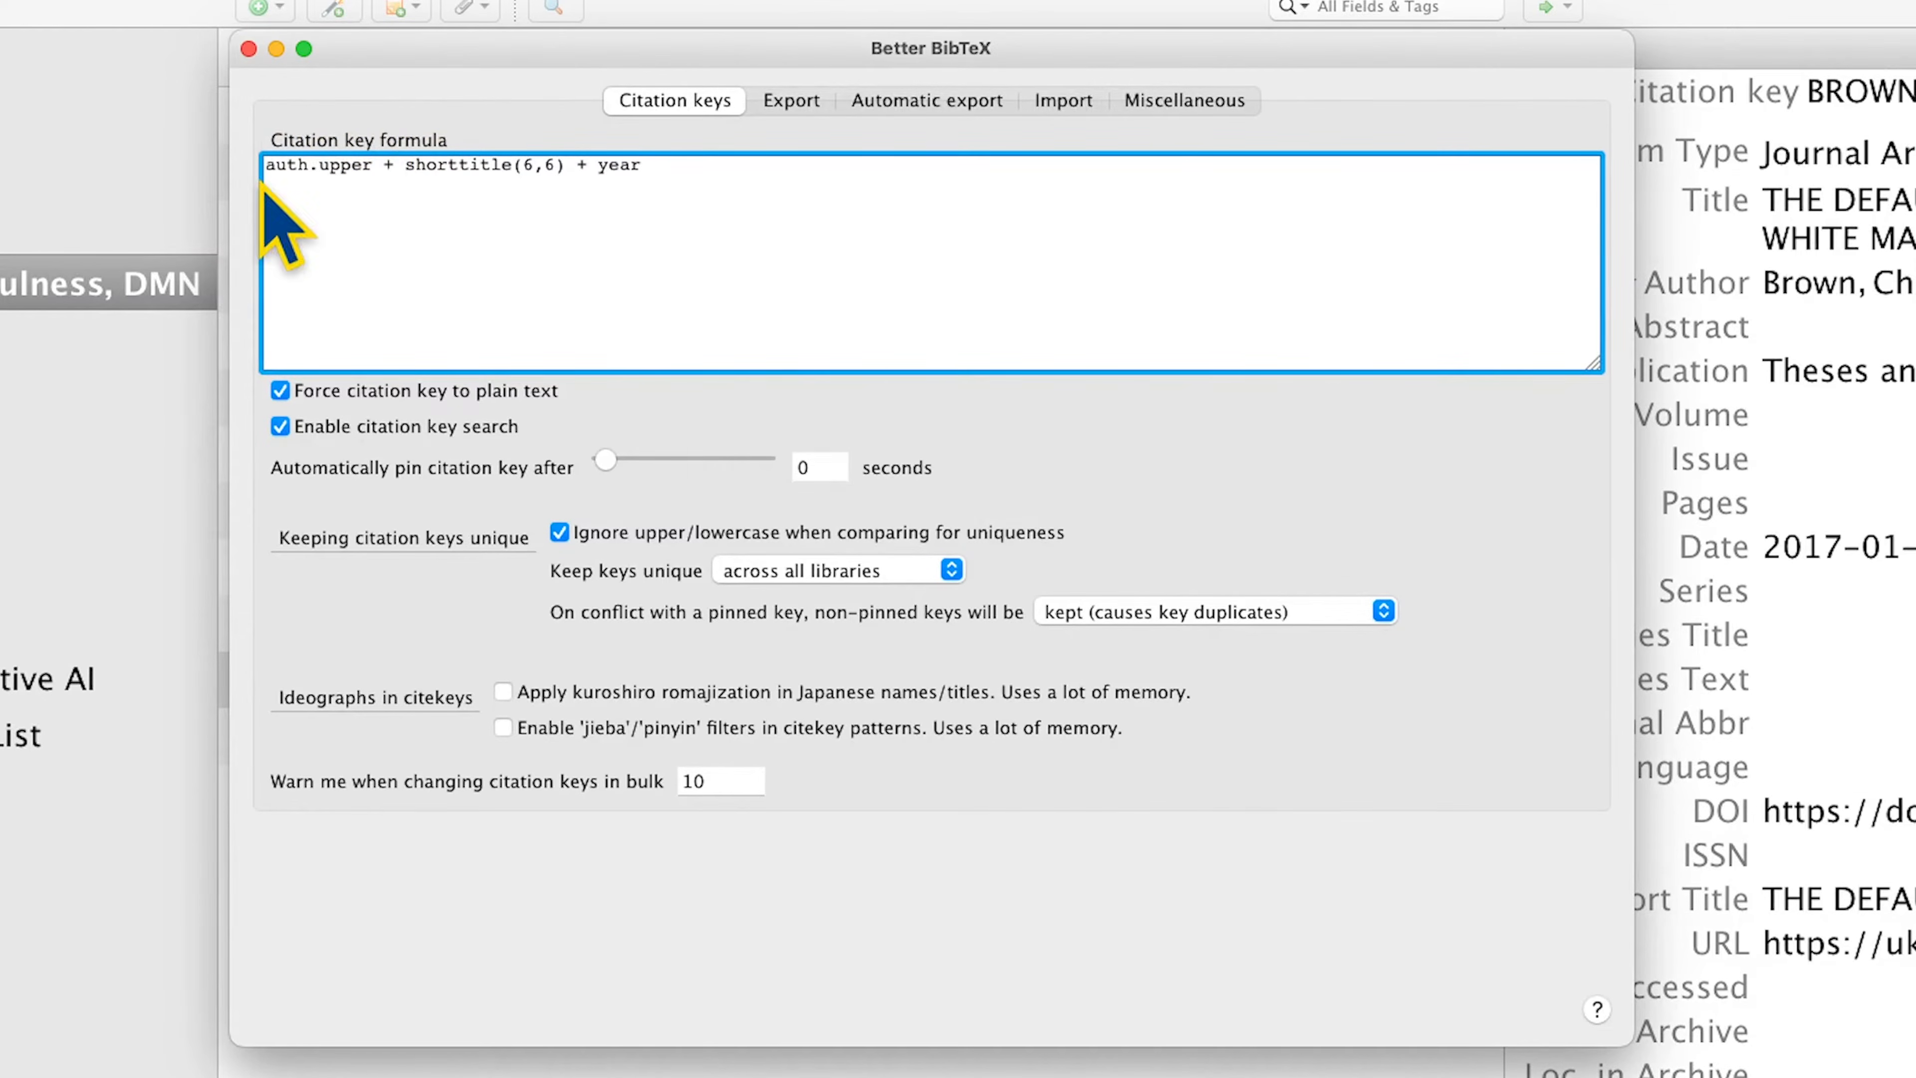
Switch to Chrome and examine the configurable citekey generator section, highlighting the auth.lower + shorttitle(3,3) + year pattern.
click(1900, 94)
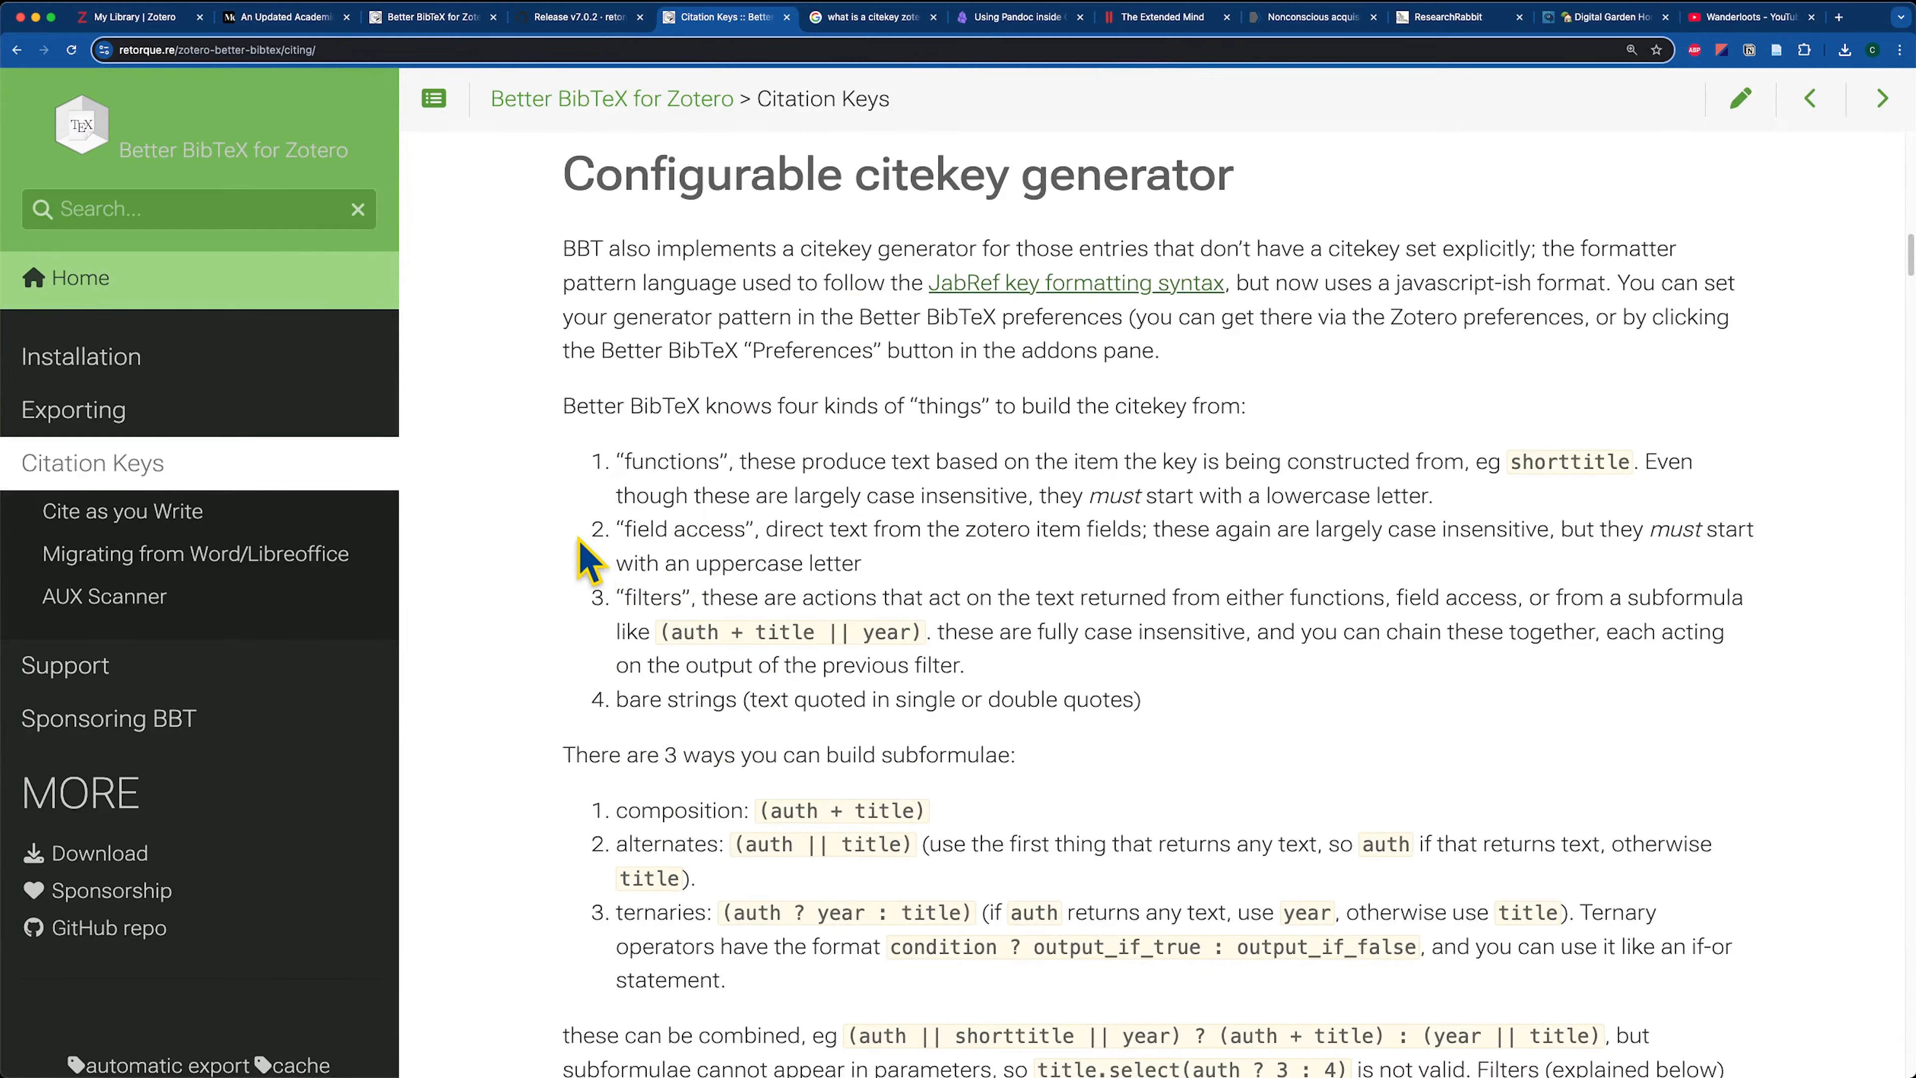
scroll(912, 698, down, 6)
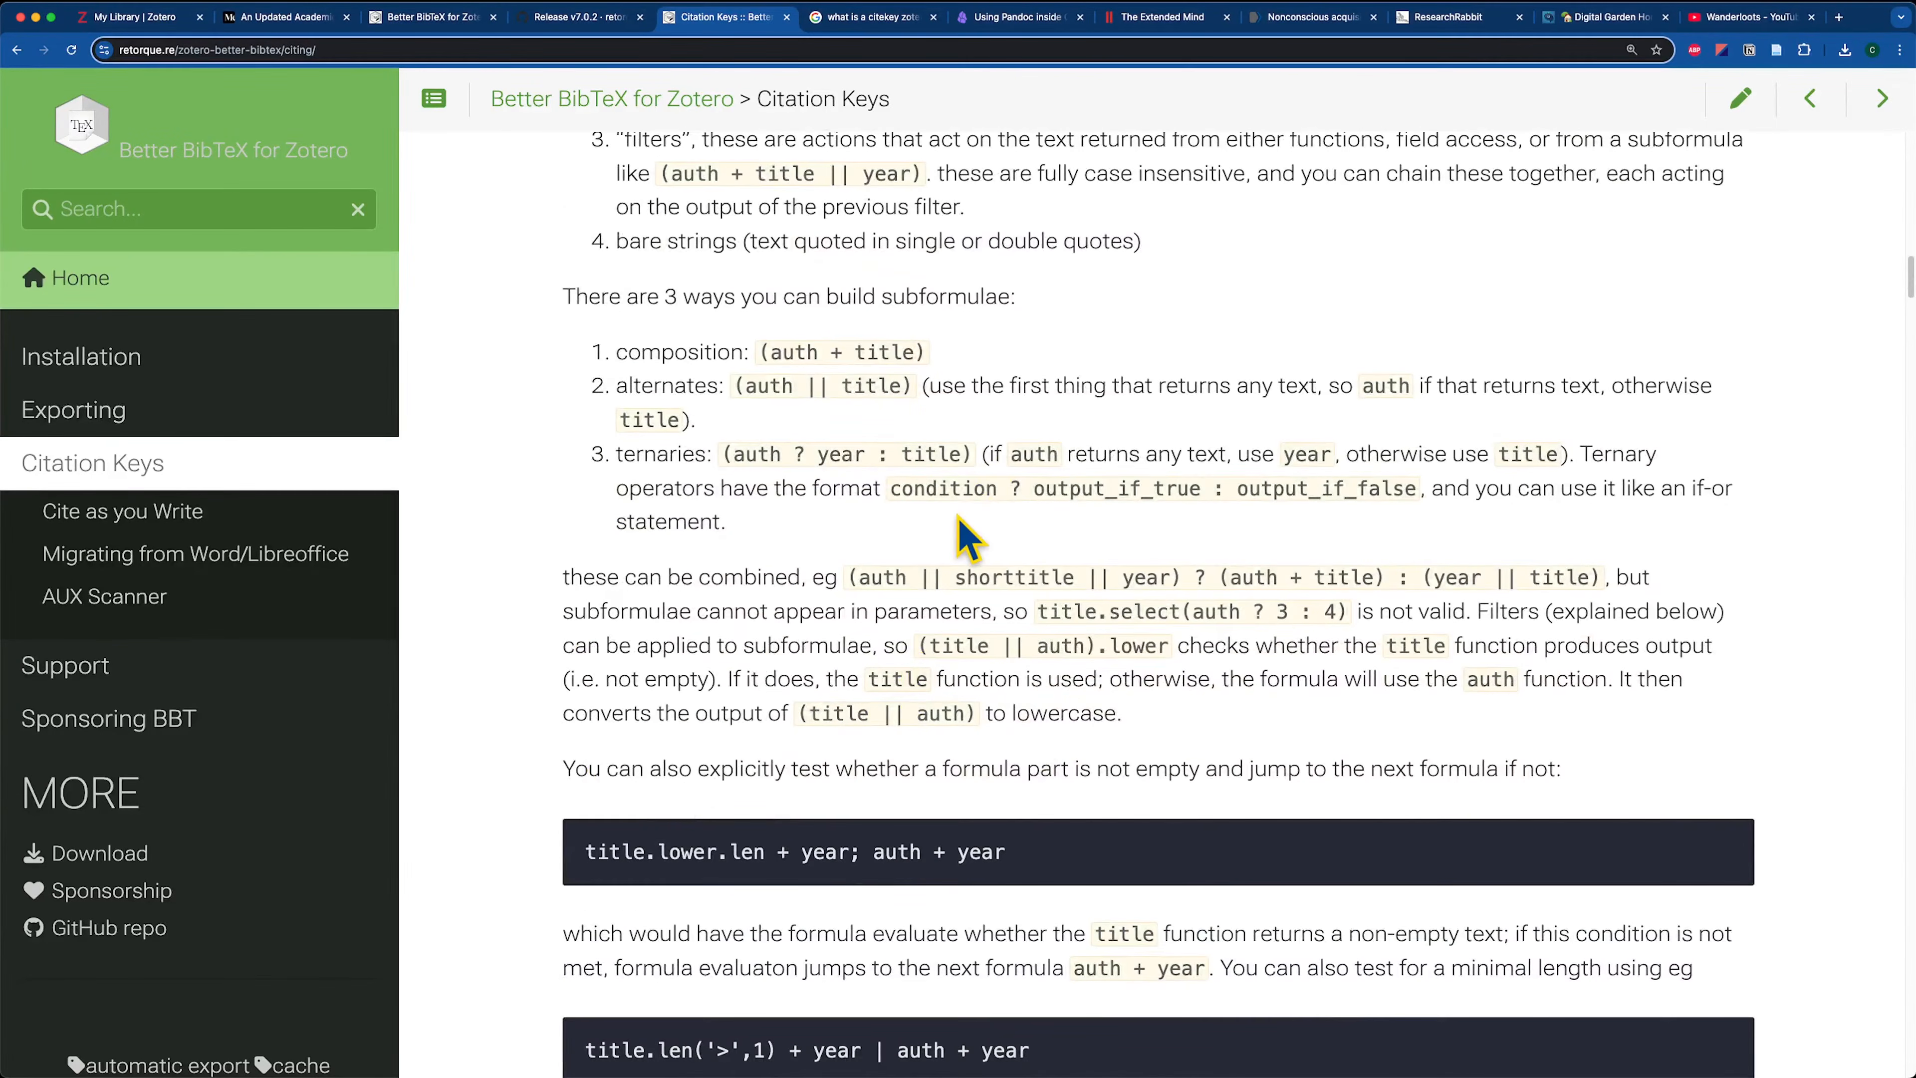
scroll(957, 517, up, 4)
scroll(1037, 872, down, 12)
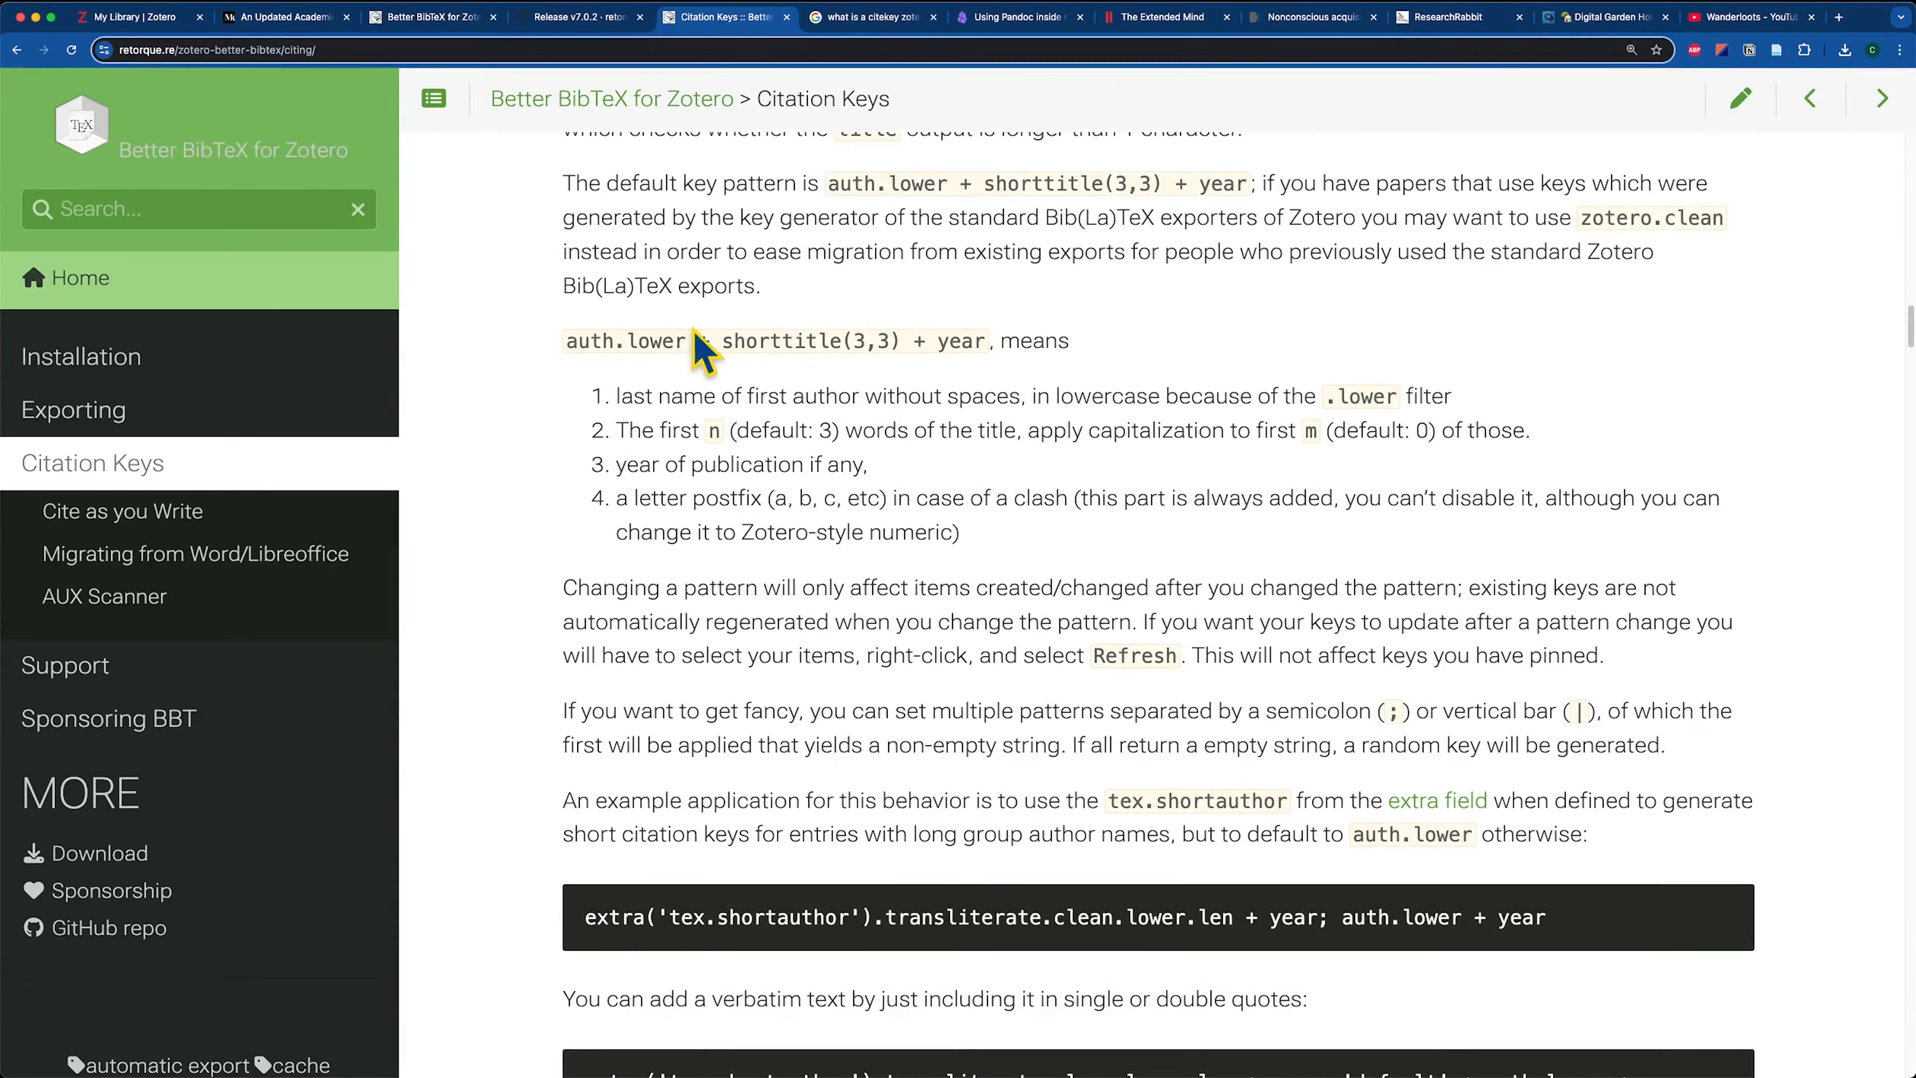
drag(575, 340, 1069, 344)
click(467, 346)
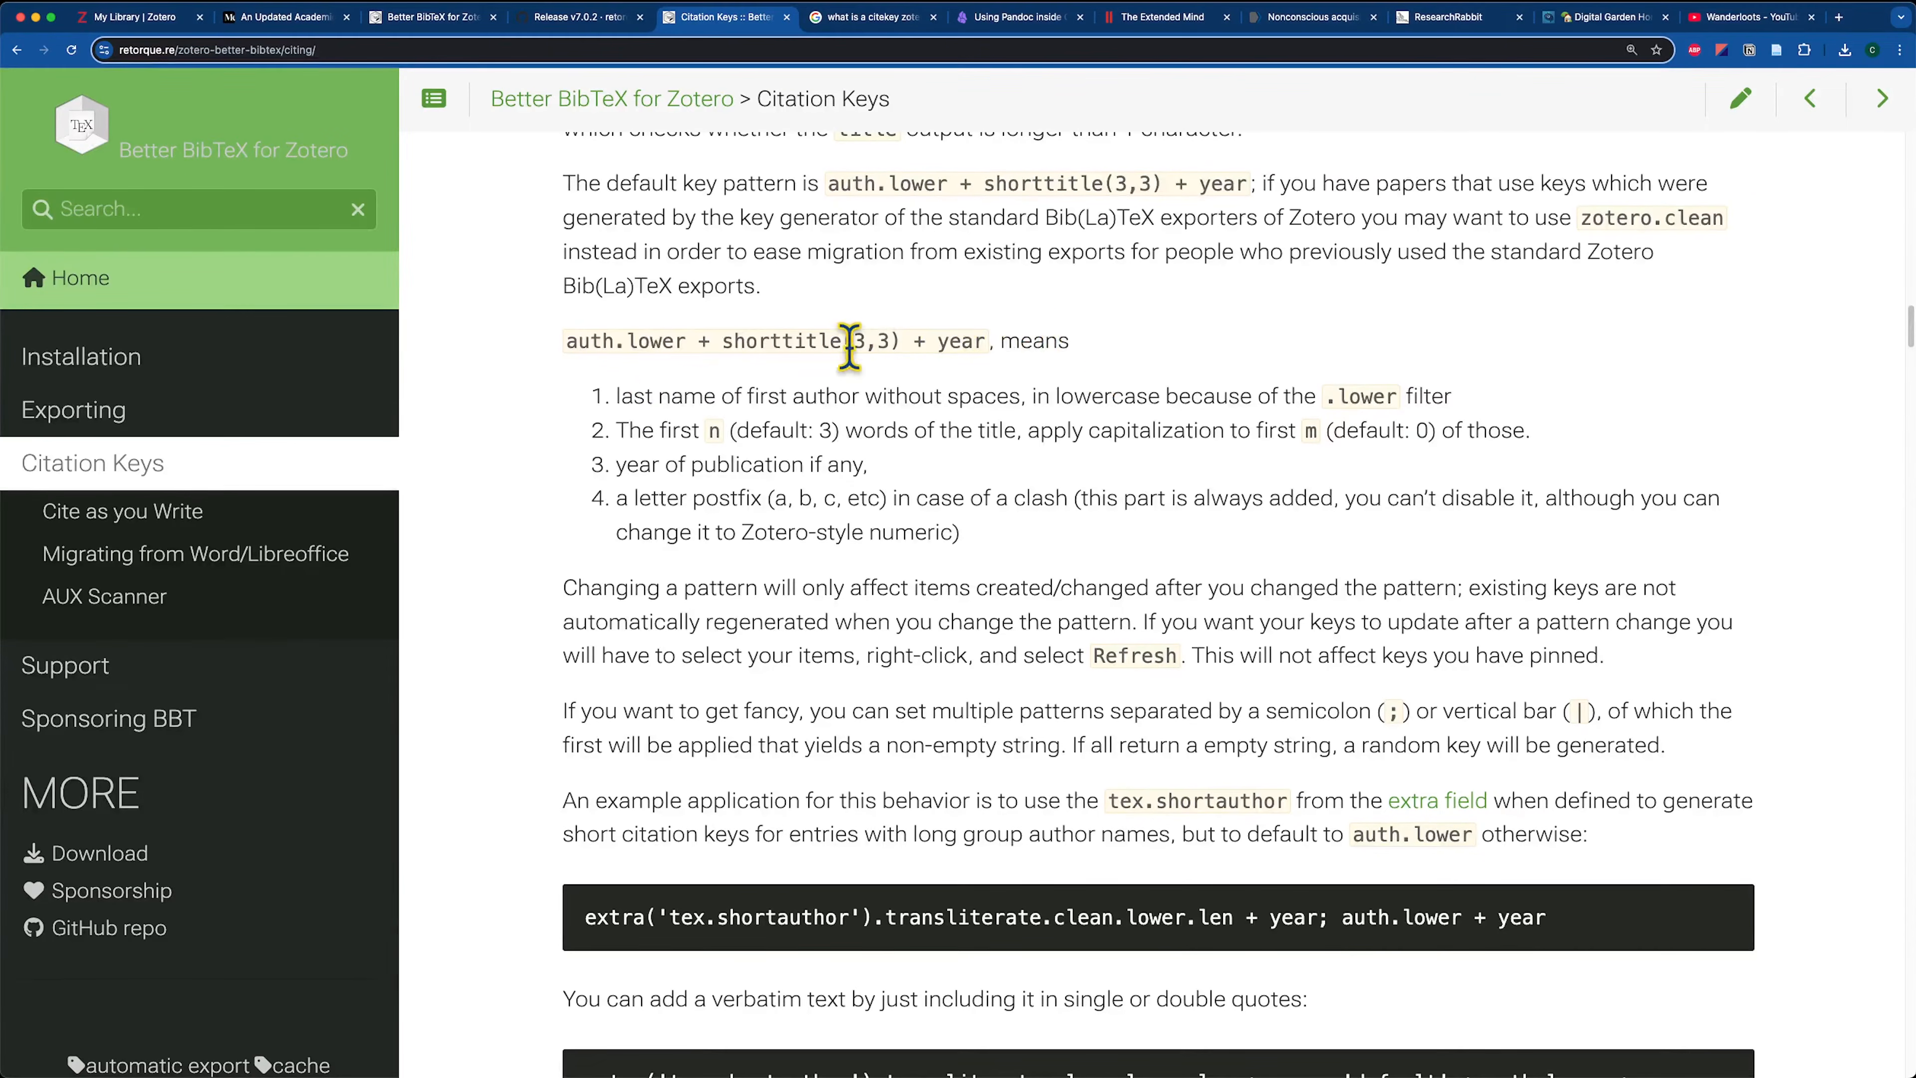
Read what each part of the default key pattern means, highlighting the author, title-word count and publication year explanations.
drag(615, 394, 1032, 395)
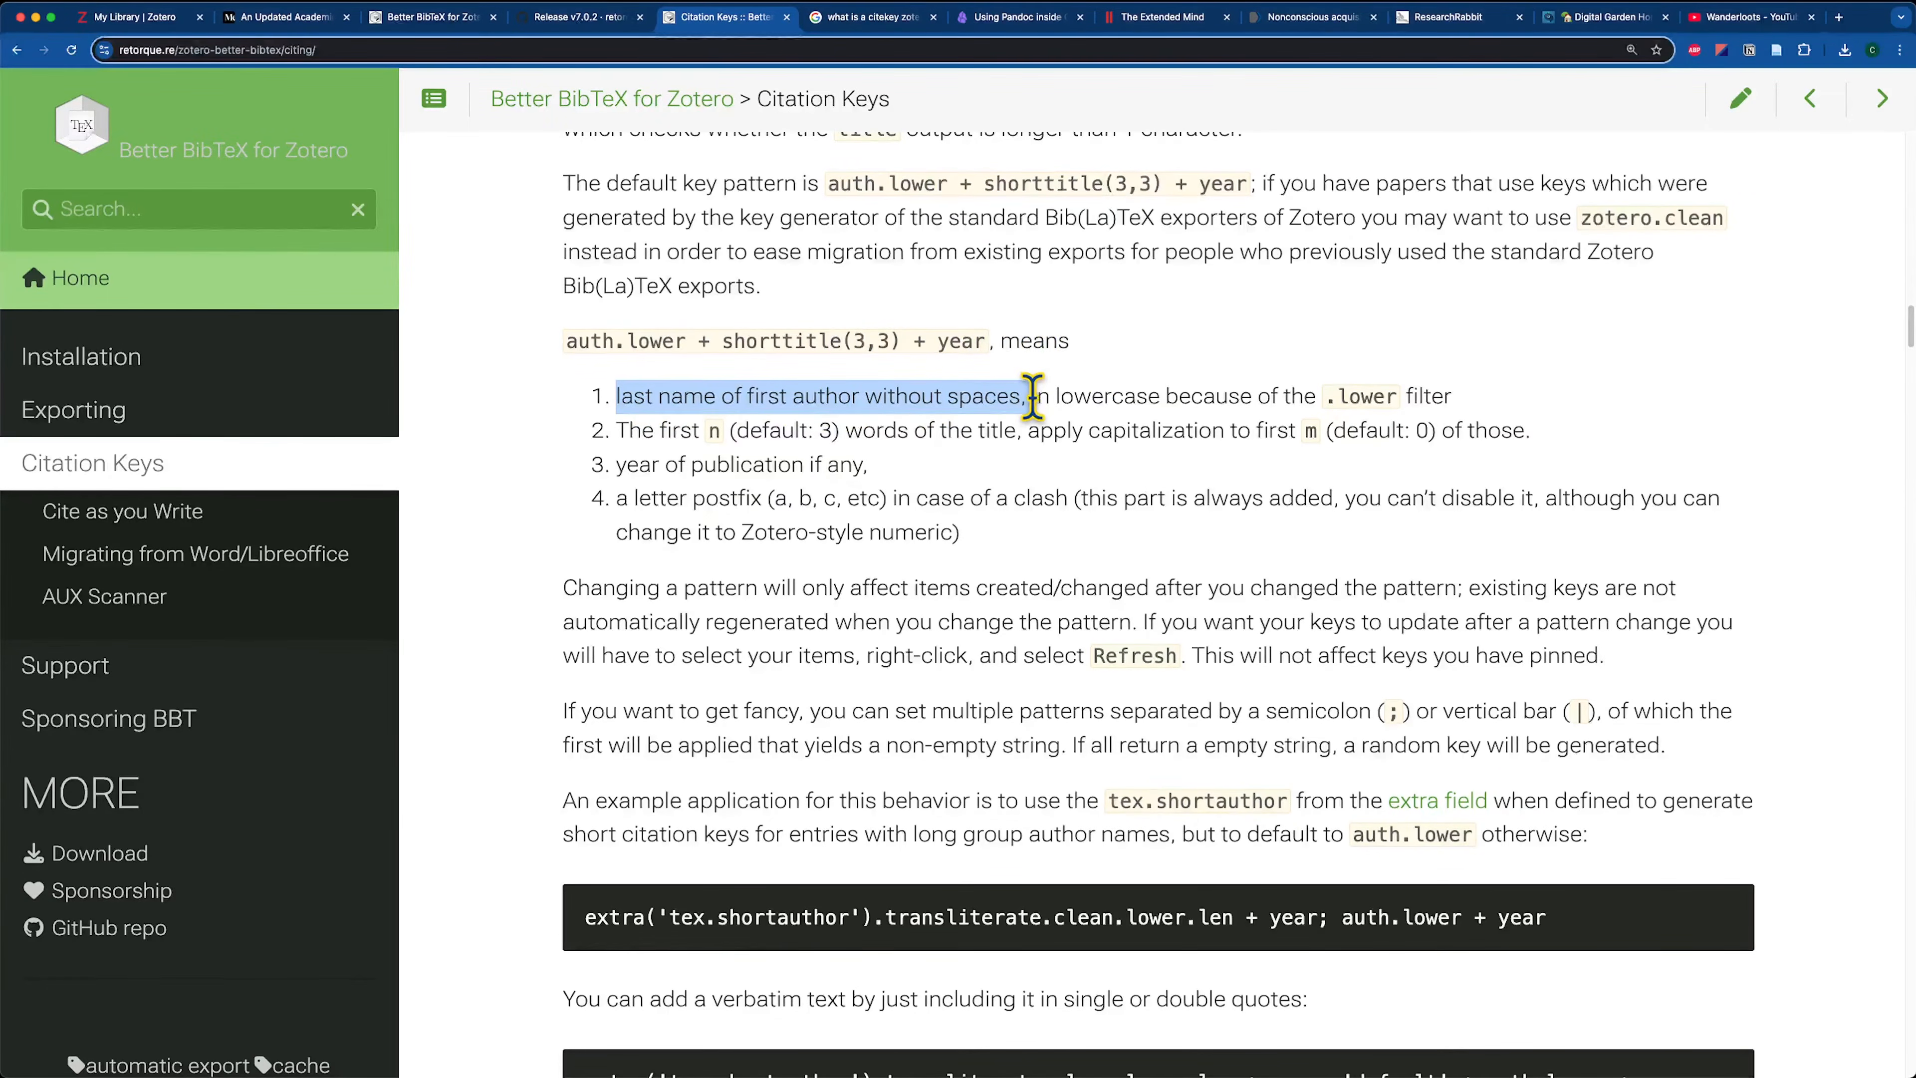
click(1068, 394)
drag(780, 423, 848, 421)
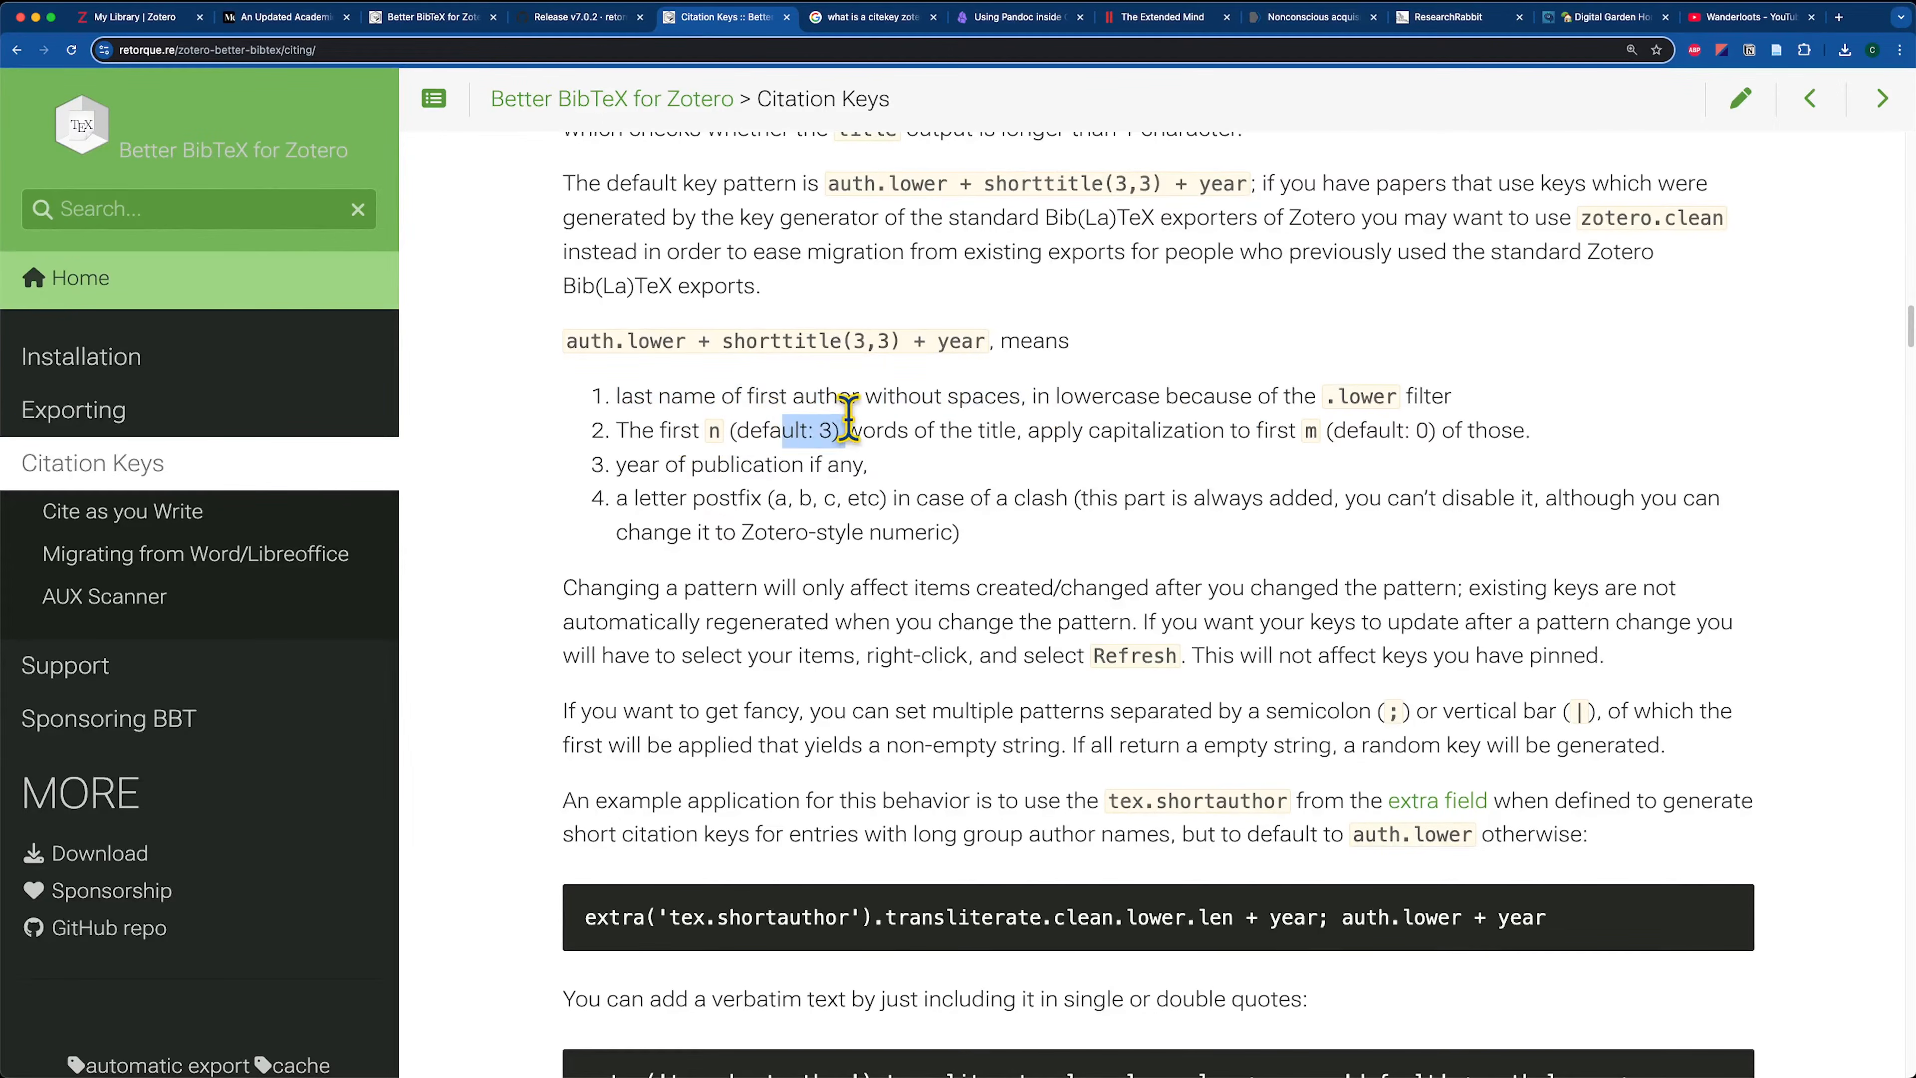
click(845, 334)
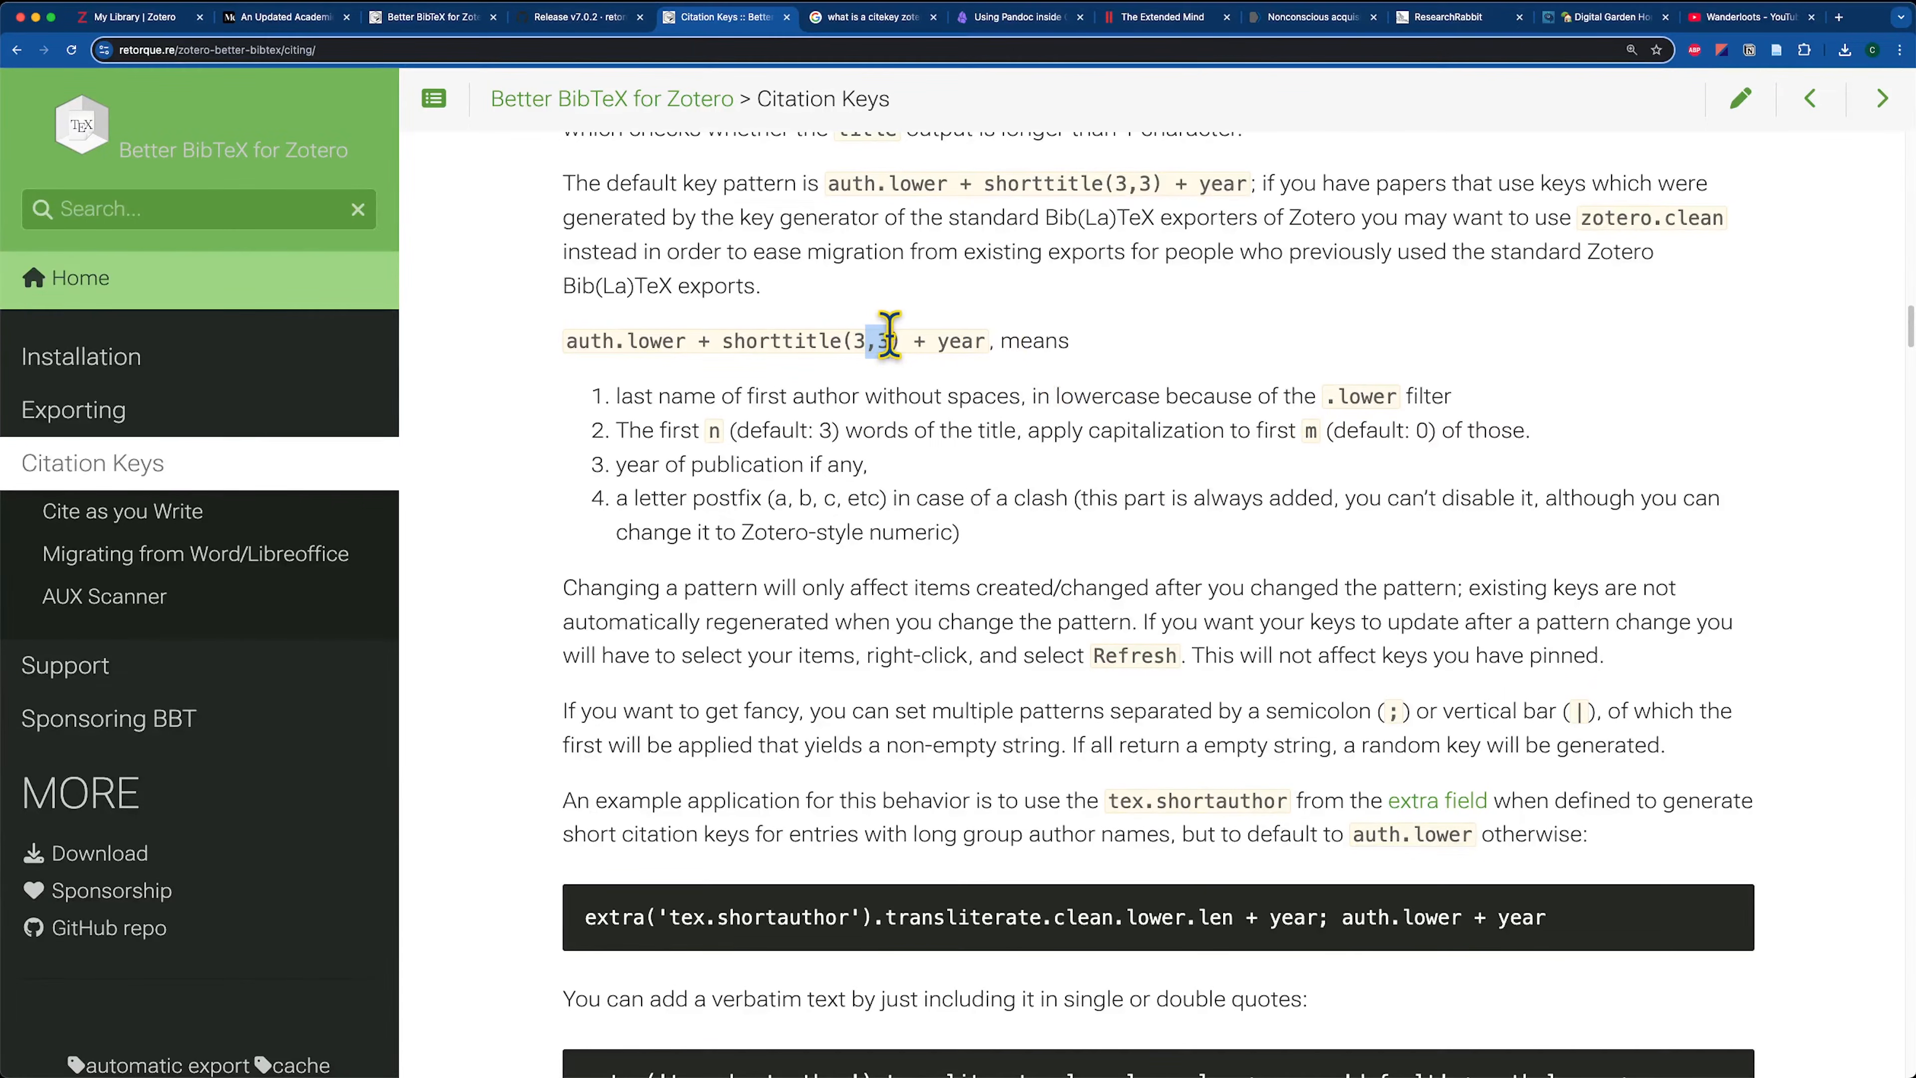
drag(600, 468, 811, 455)
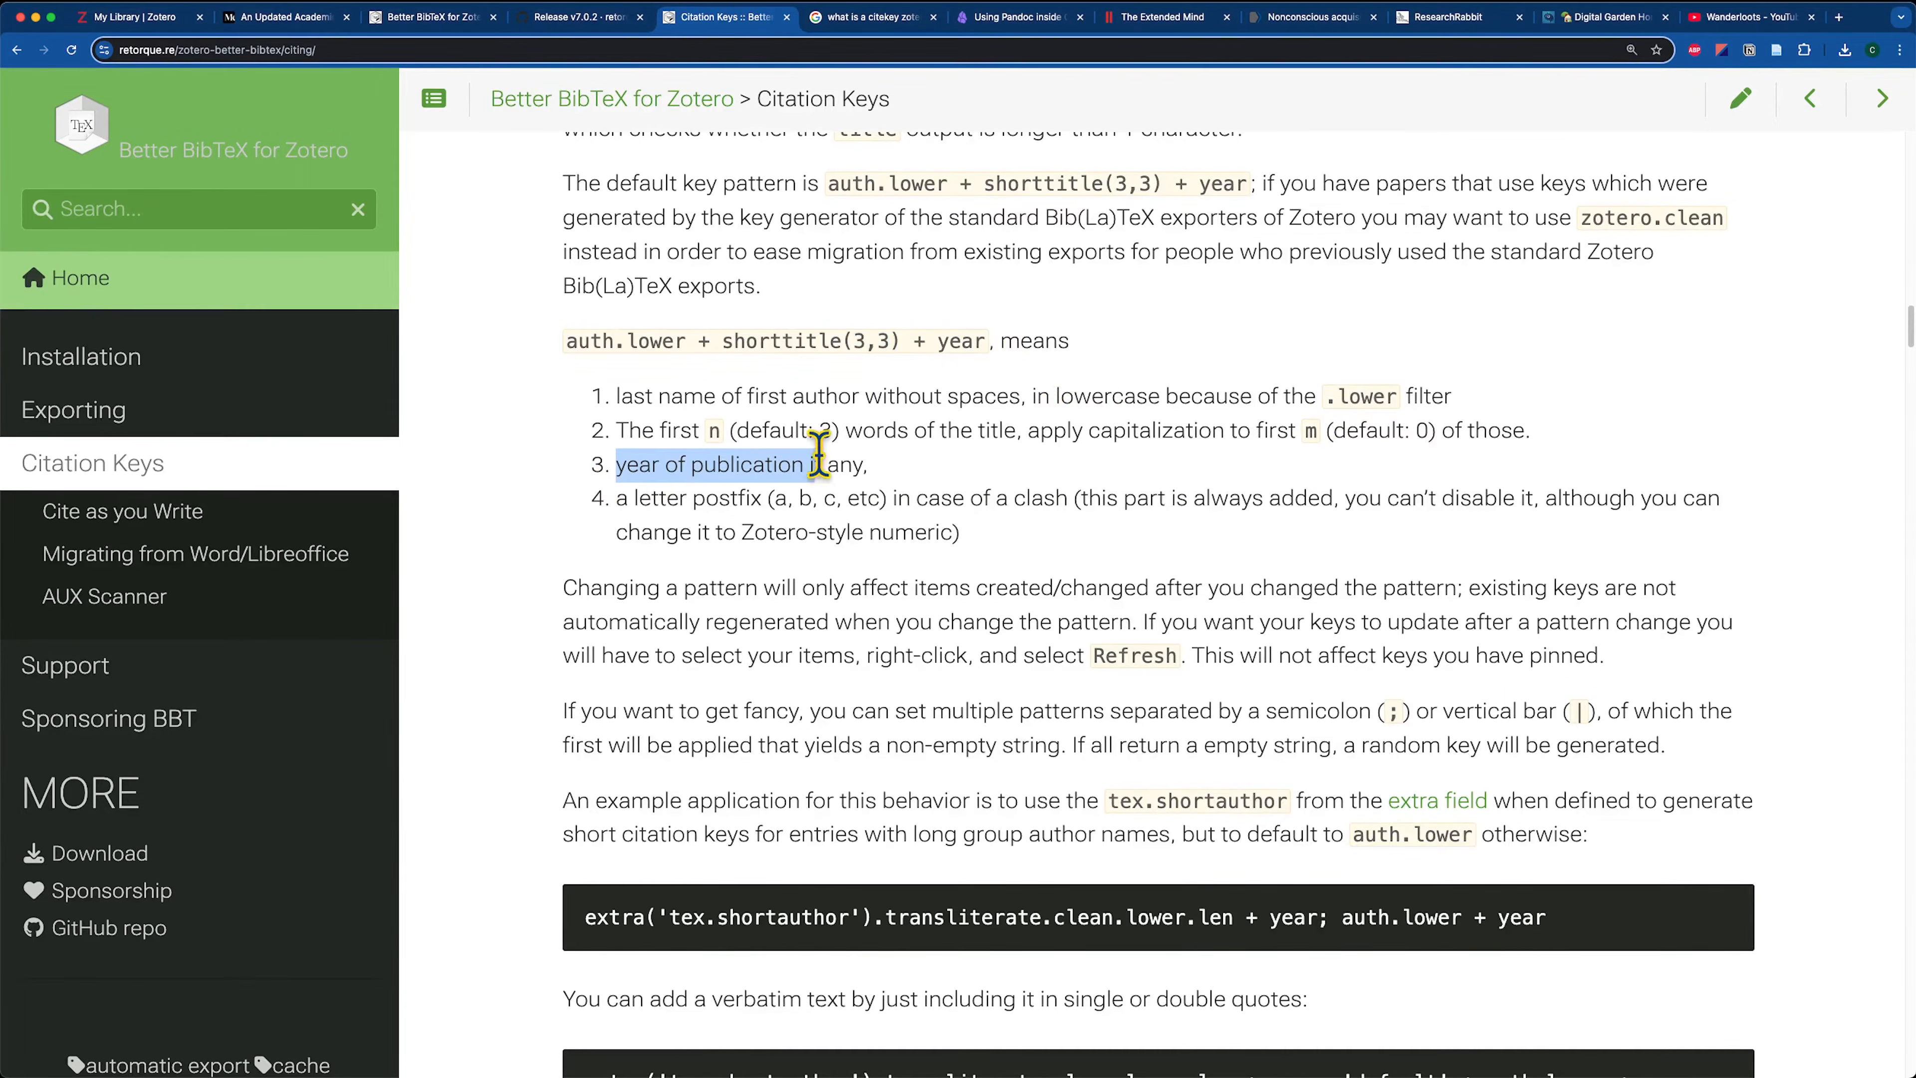
click(927, 340)
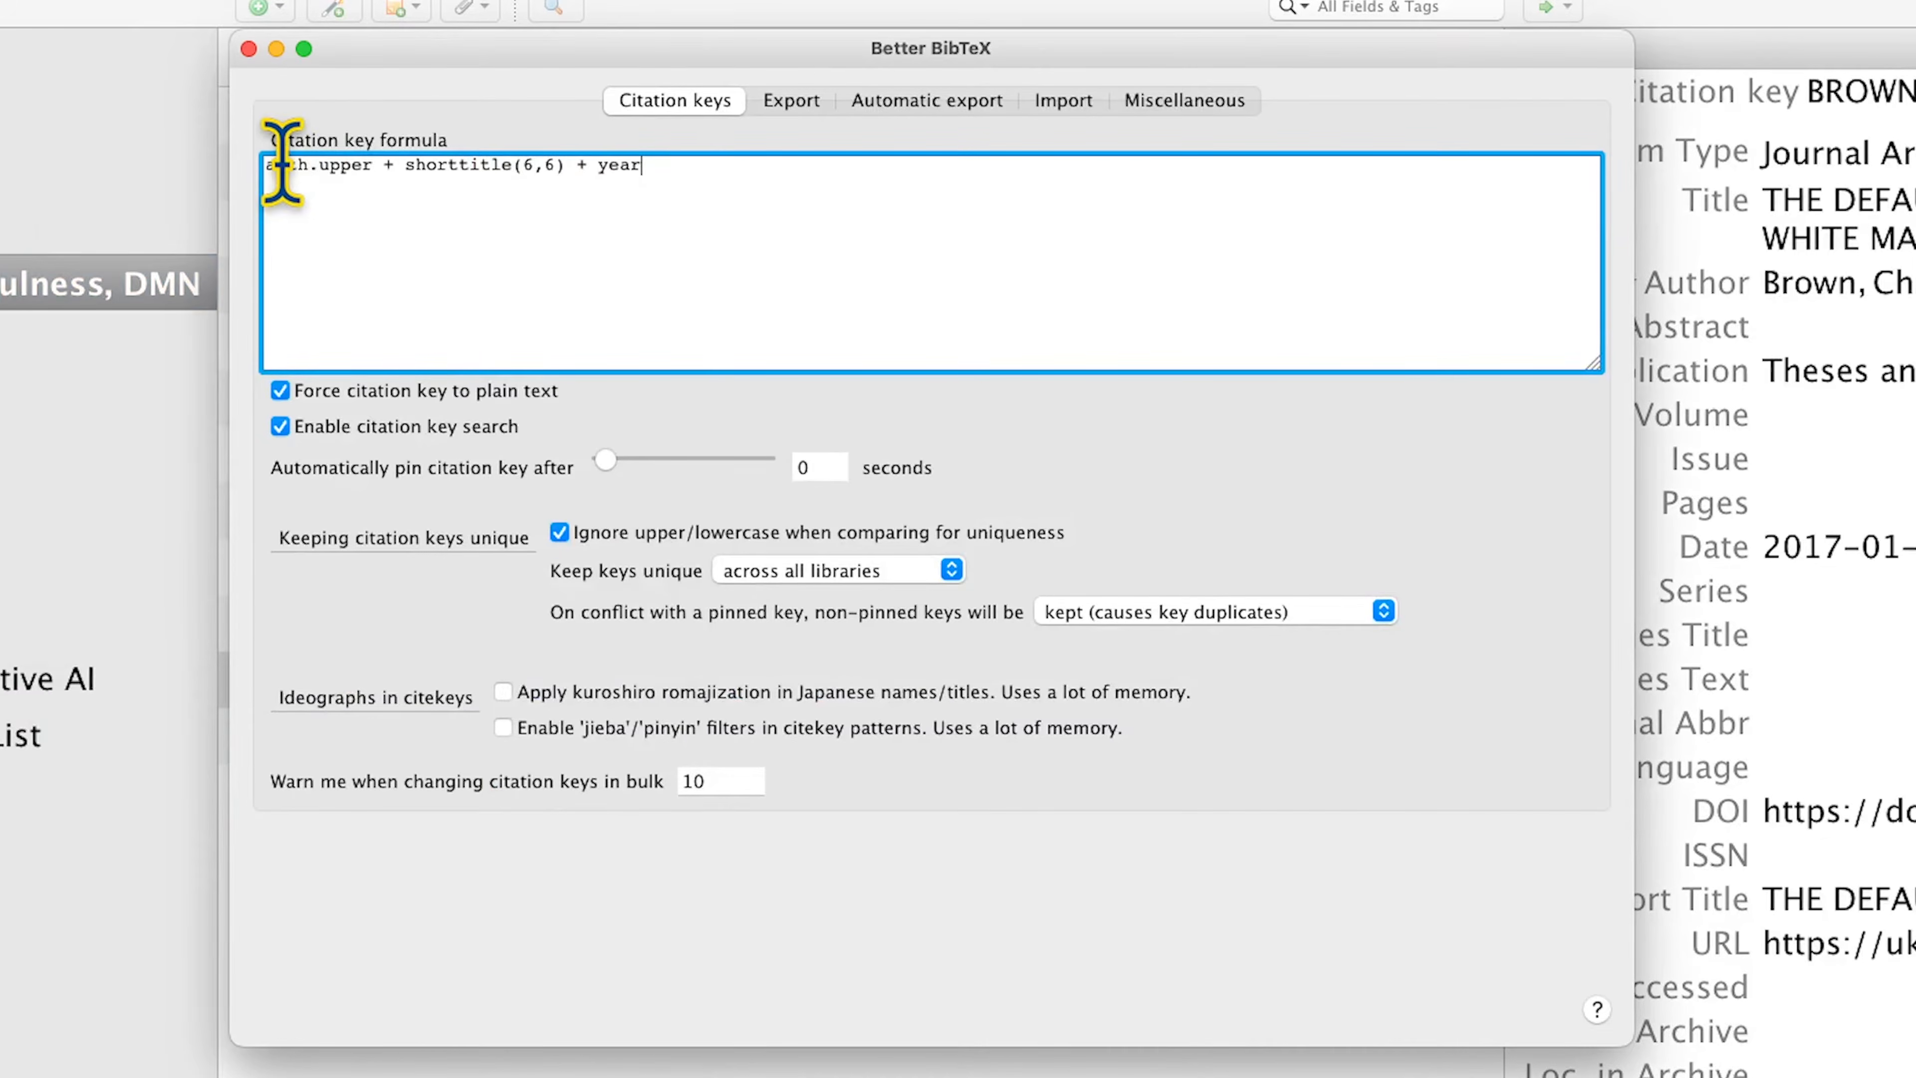
In Zotero's Better BibTeX preferences, shorten the citation key formula to auth.upper + year and close the window.
click(541, 160)
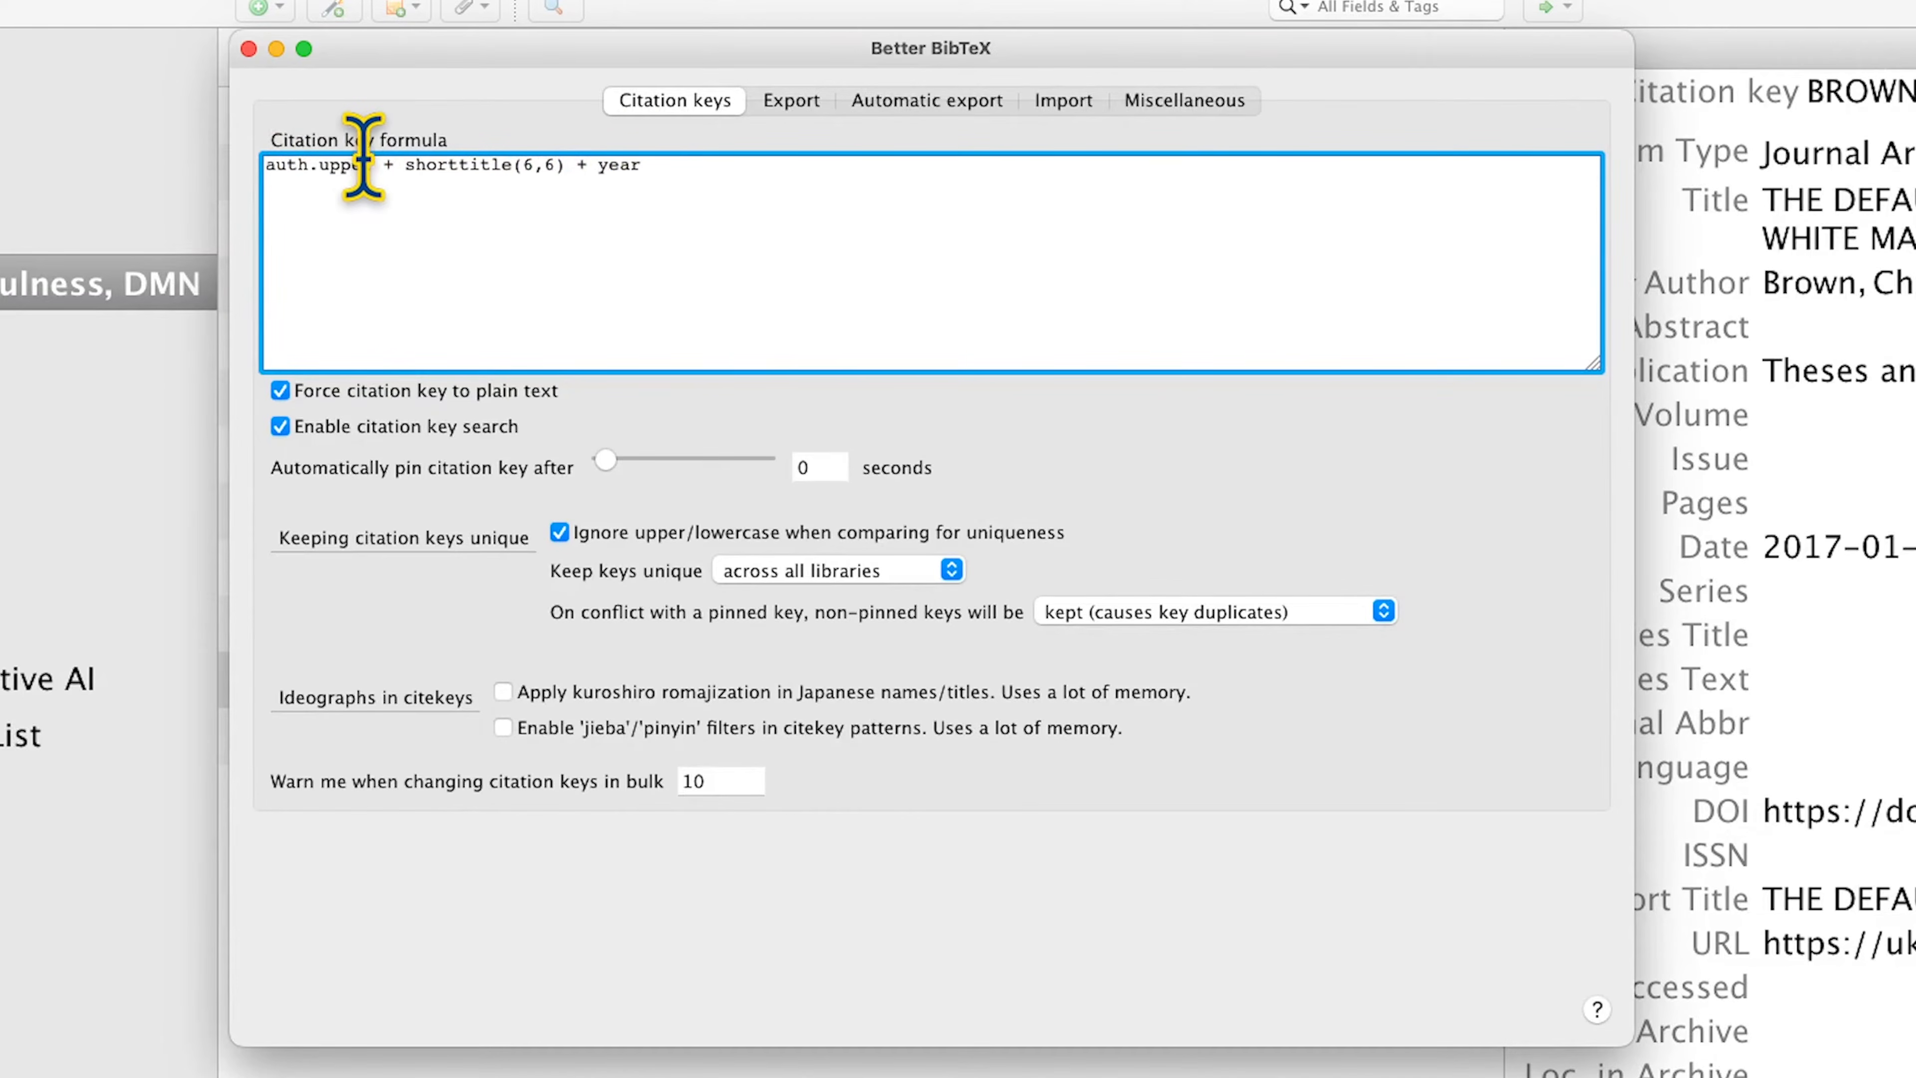
drag(684, 172, 205, 158)
click(659, 204)
drag(405, 166, 598, 185)
key(BackSpace)
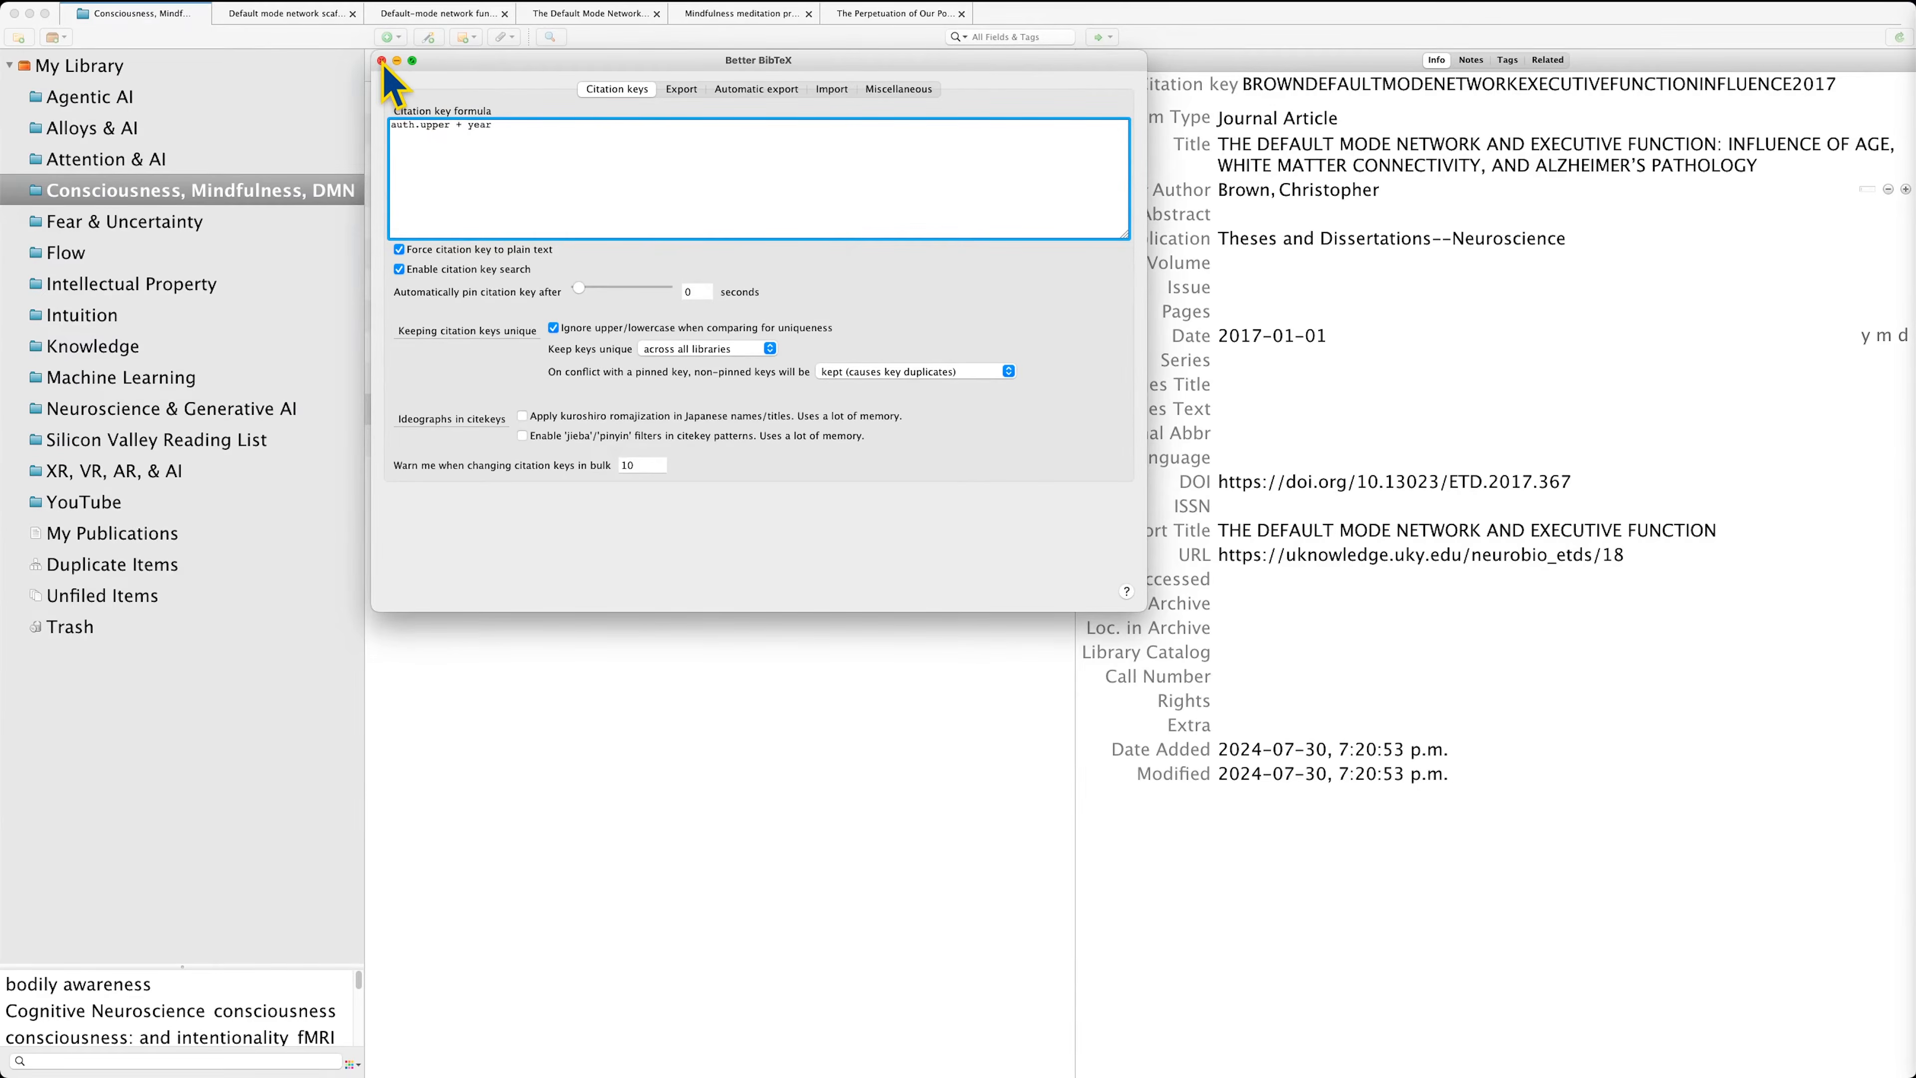
click(382, 60)
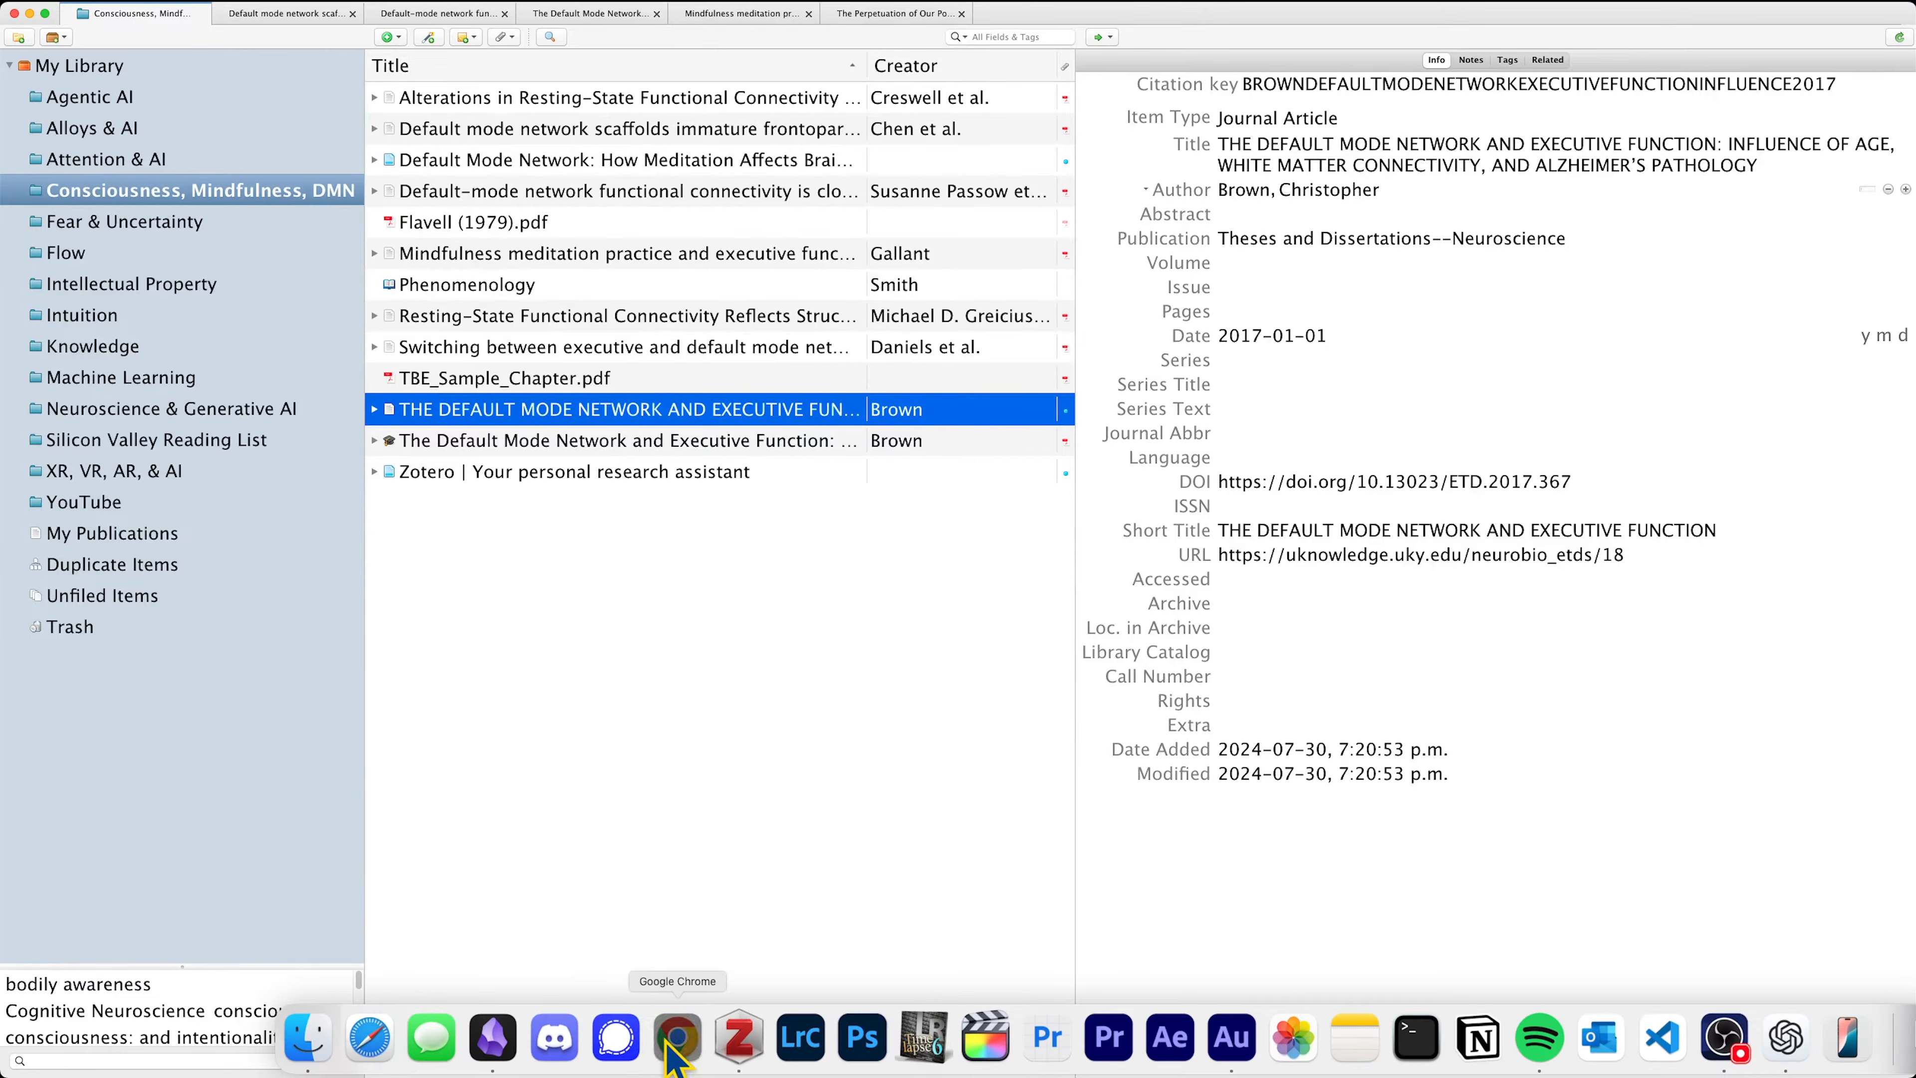
Switch to Chrome, open The Extended Mind PDF and highlight the title page's author details.
click(669, 1047)
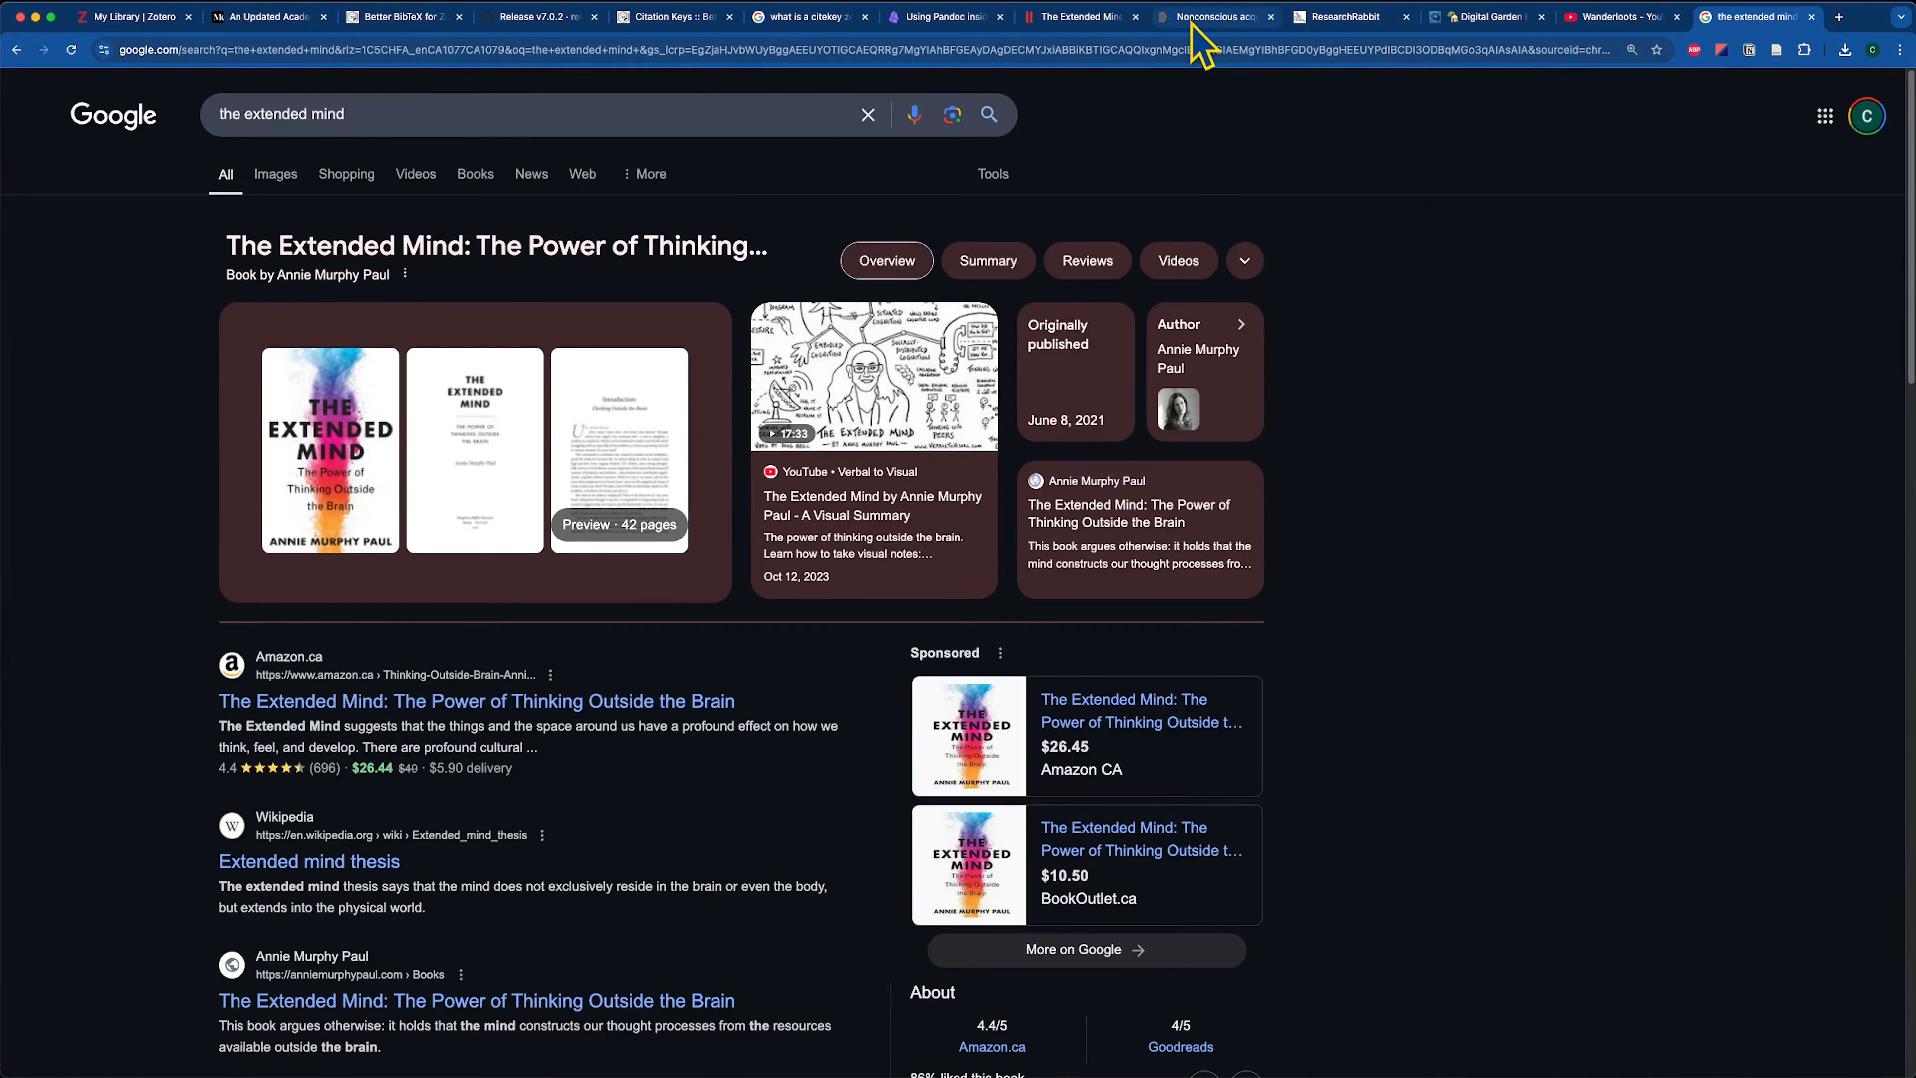
click(1090, 19)
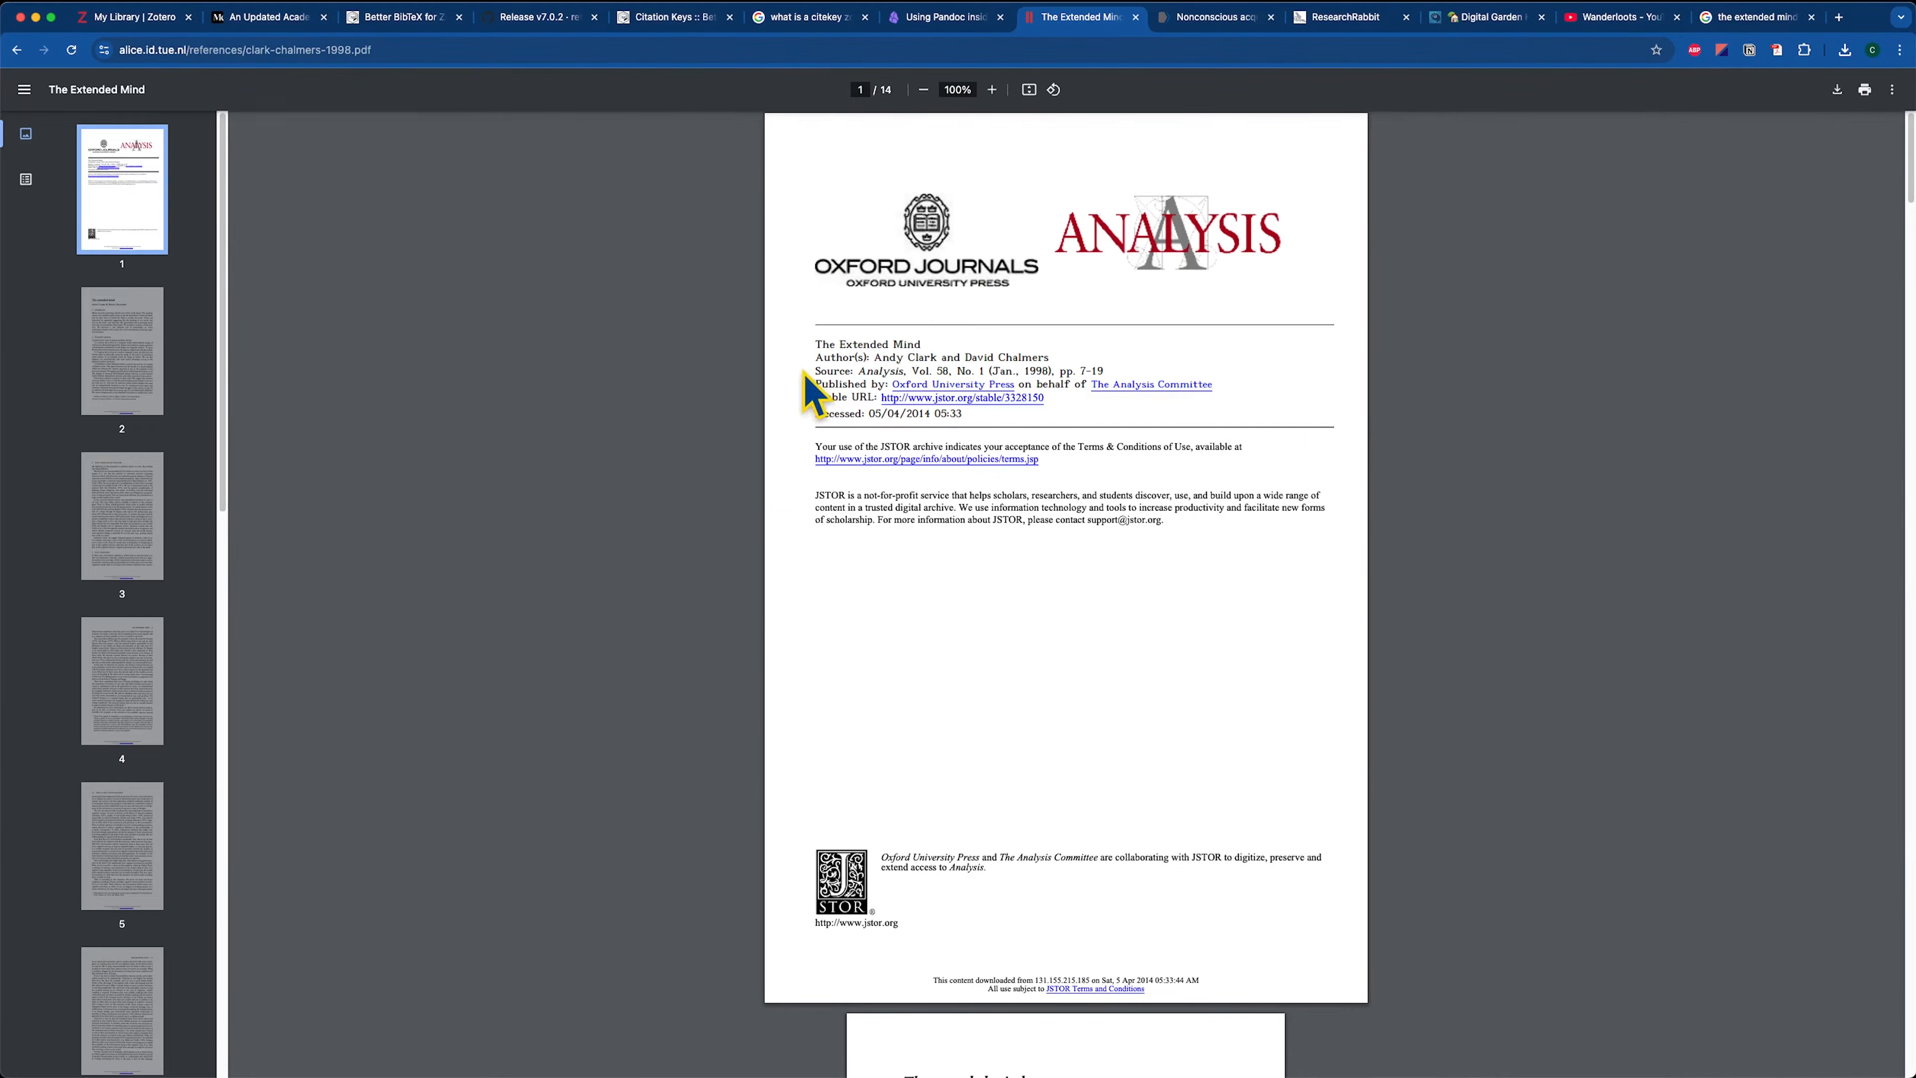
drag(650, 423, 875, 419)
drag(637, 441, 1028, 440)
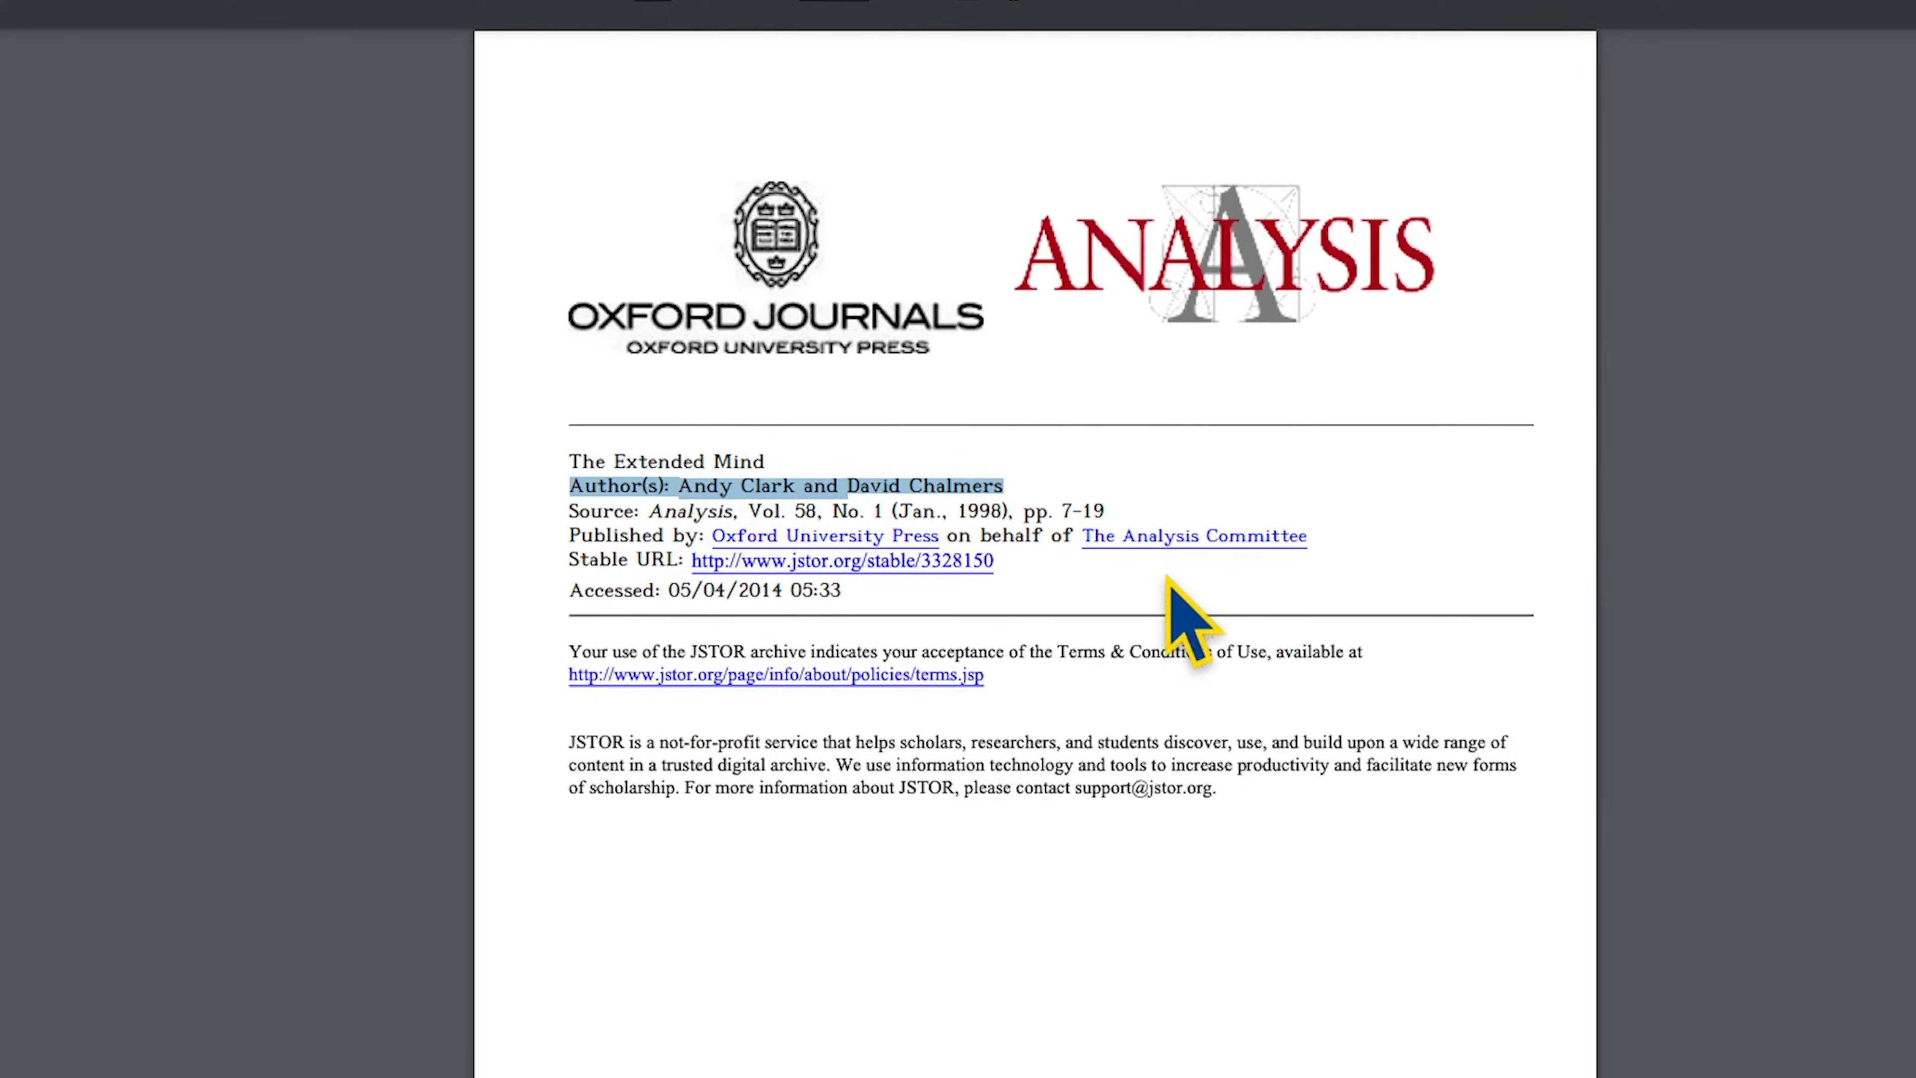
drag(950, 496, 1005, 501)
click(1136, 755)
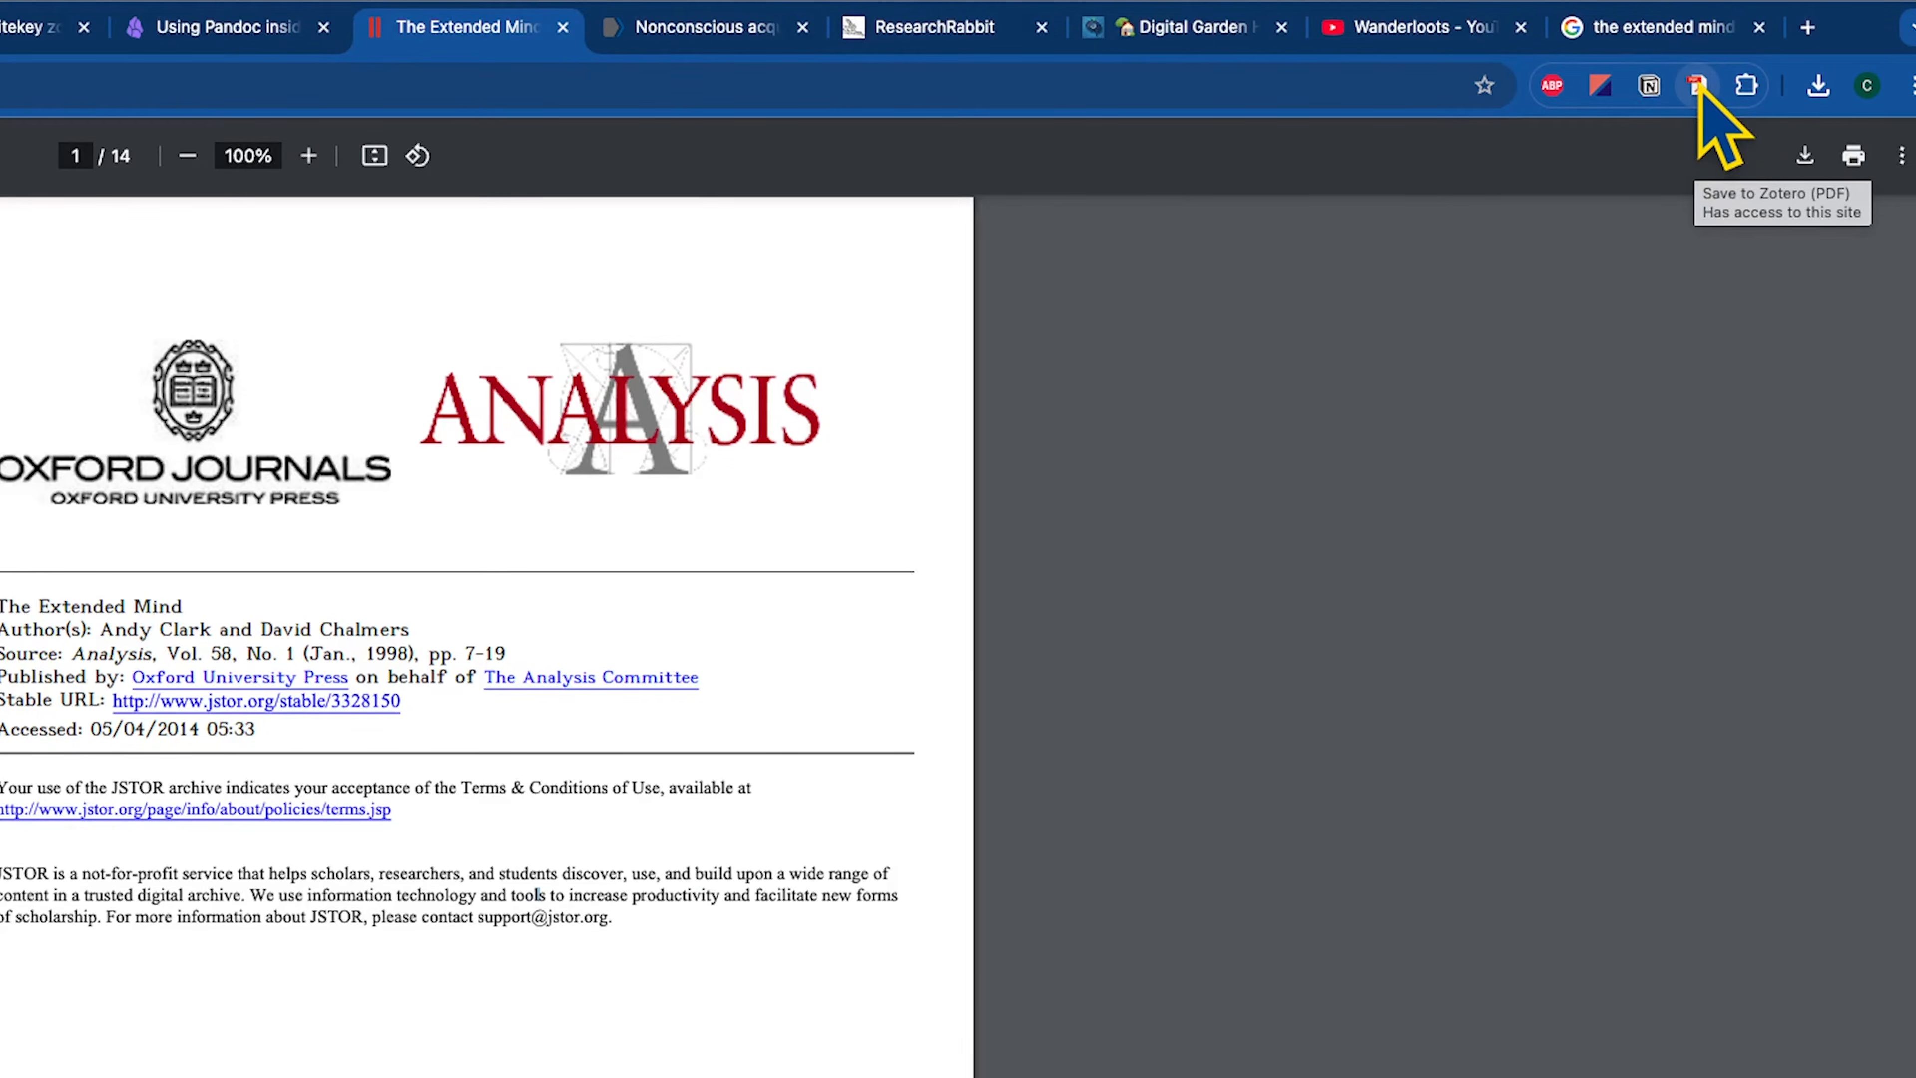
Save The Extended Mind PDF with the Zotero connector and look through the available collections.
click(1699, 88)
click(1881, 175)
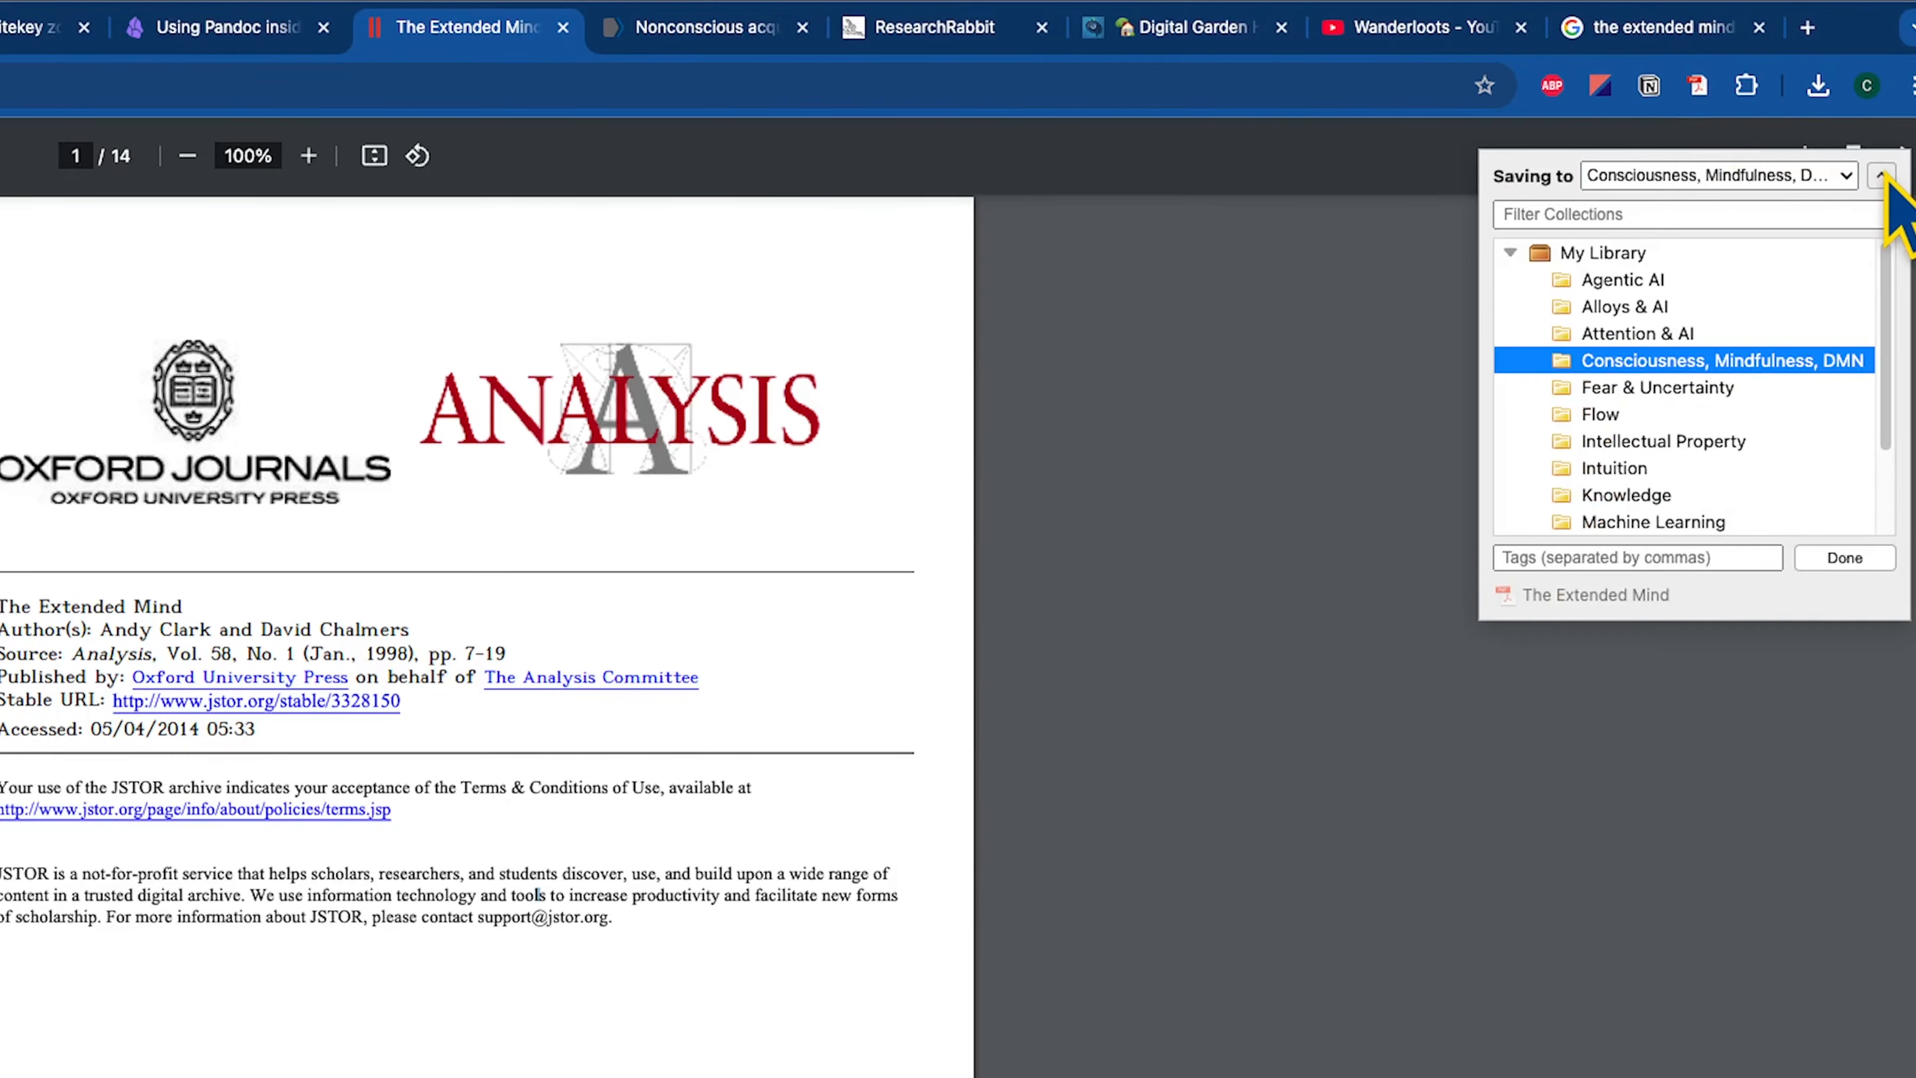
scroll(1648, 408, down, 2)
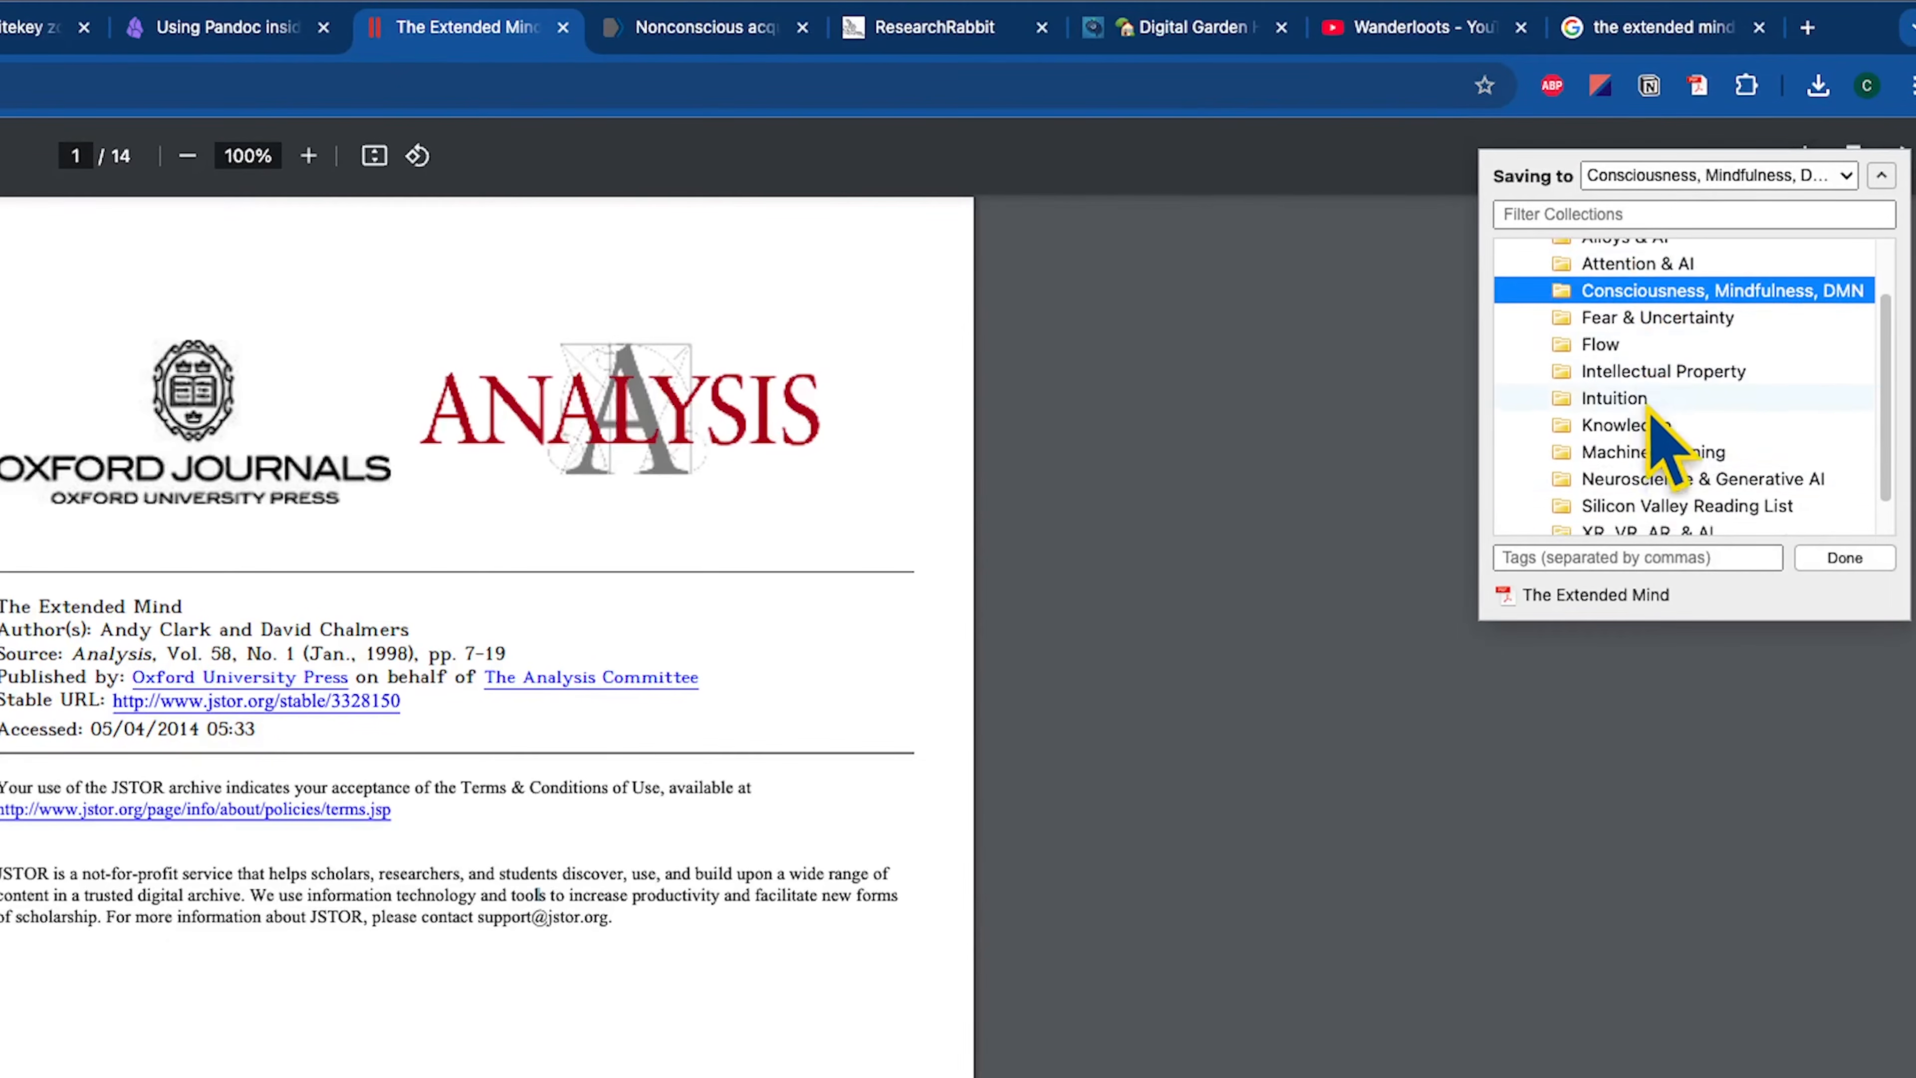
scroll(1667, 495, up, 2)
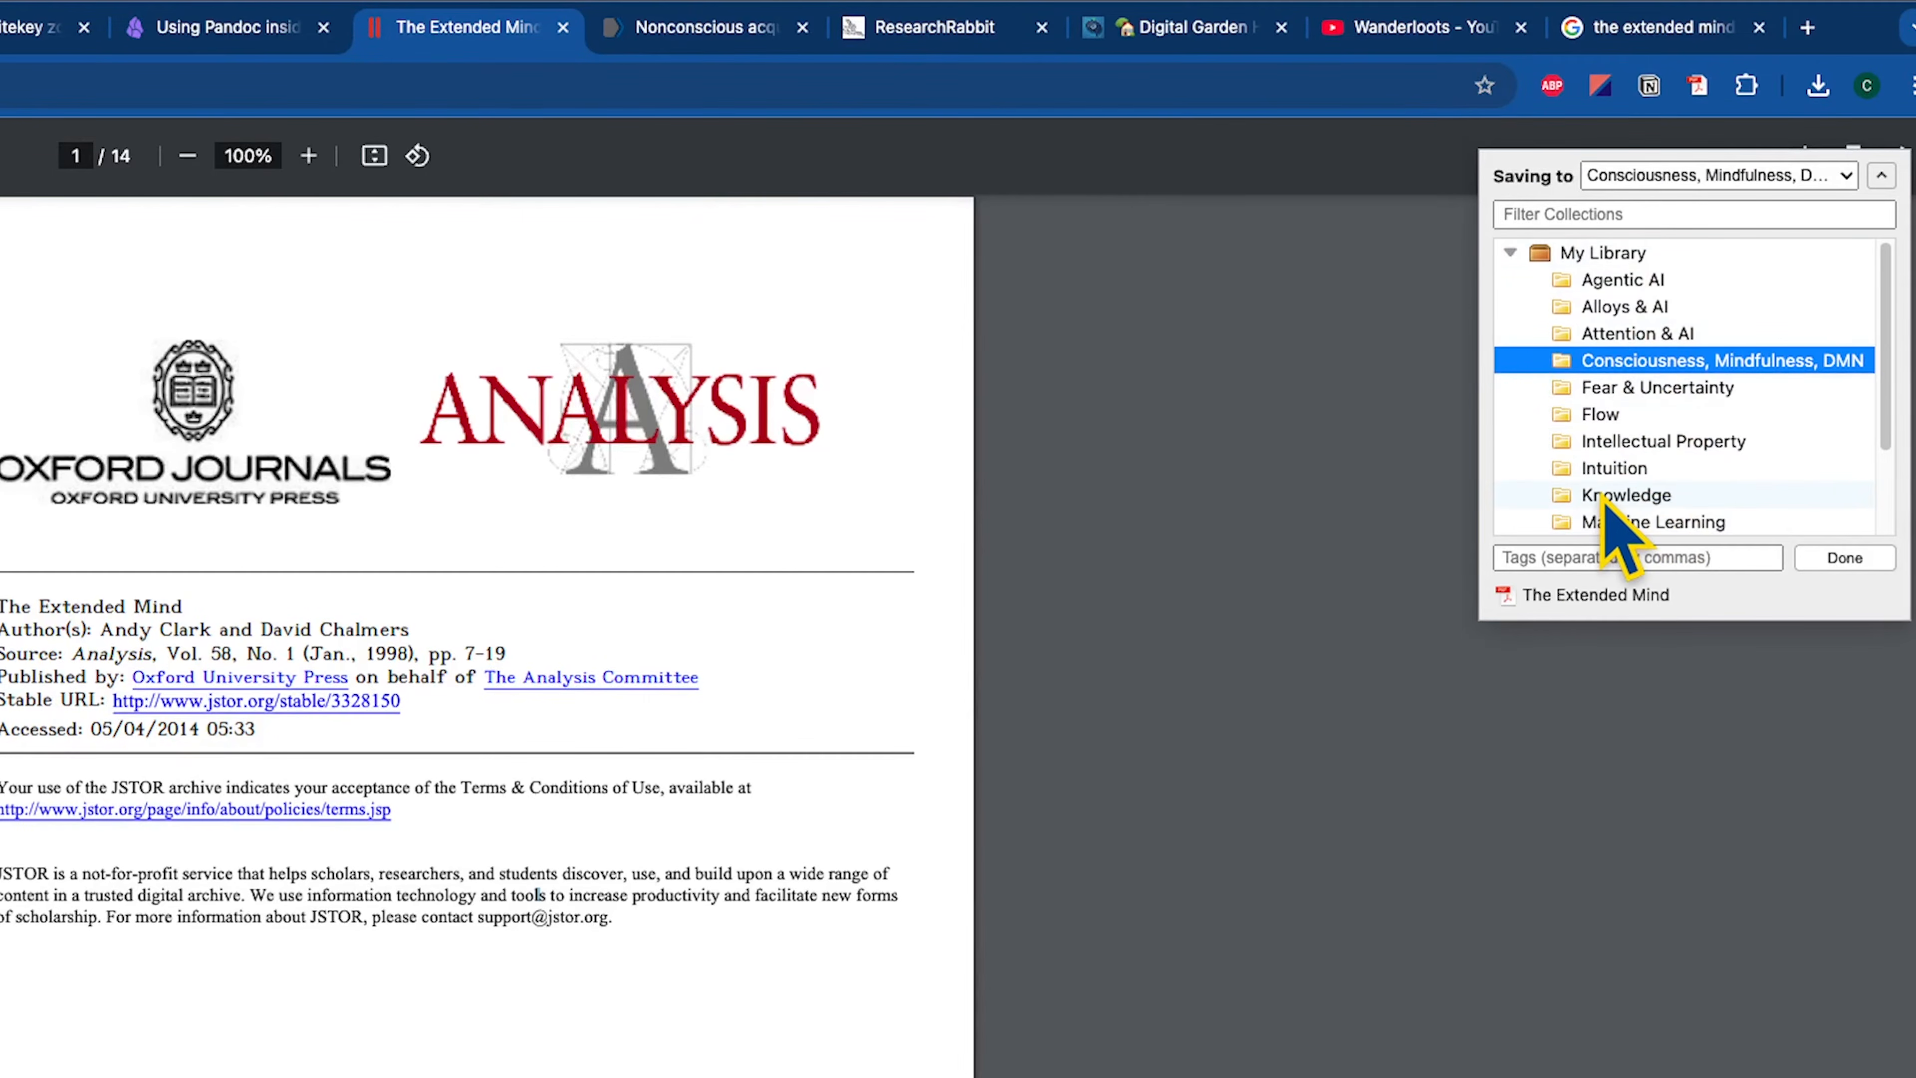
Switch to Zotero and create a collection named "Extended Mind & Second Brains" under My Library.
click(740, 1042)
right_click(78, 69)
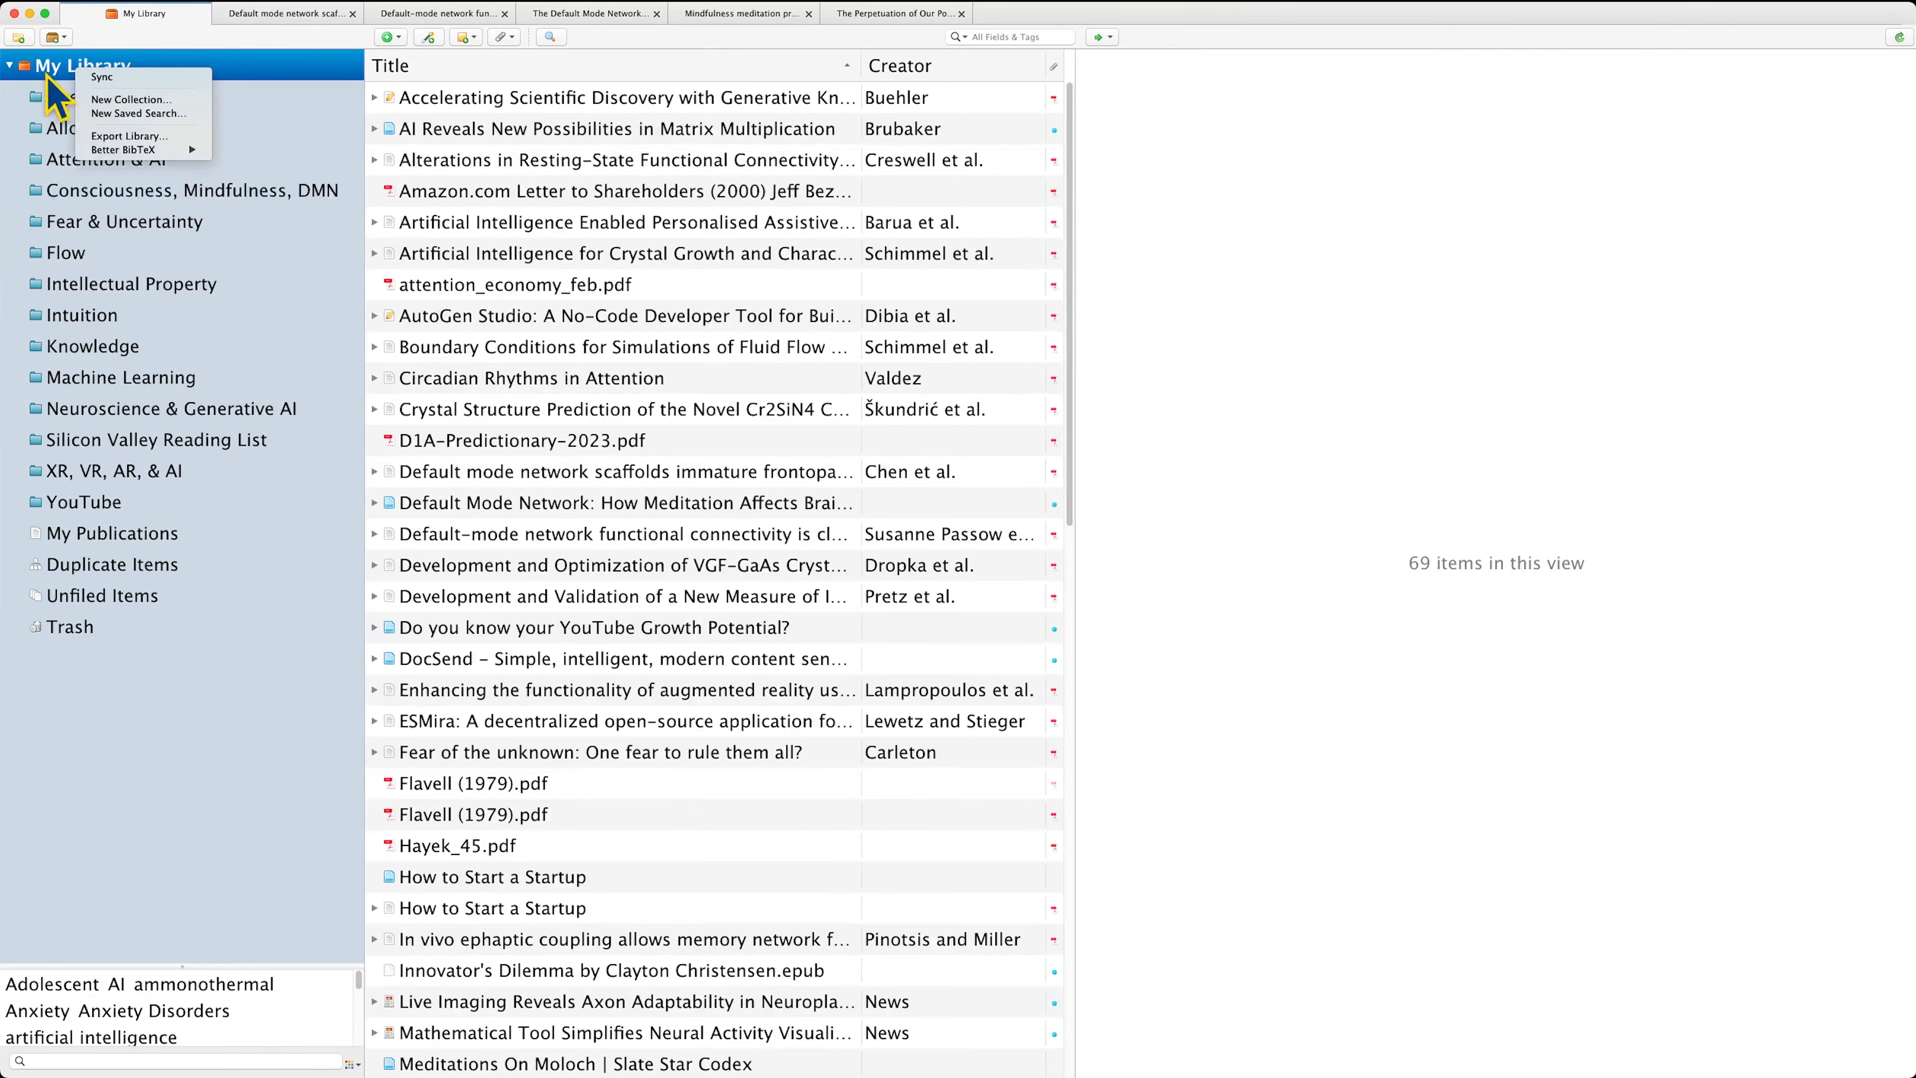
click(154, 101)
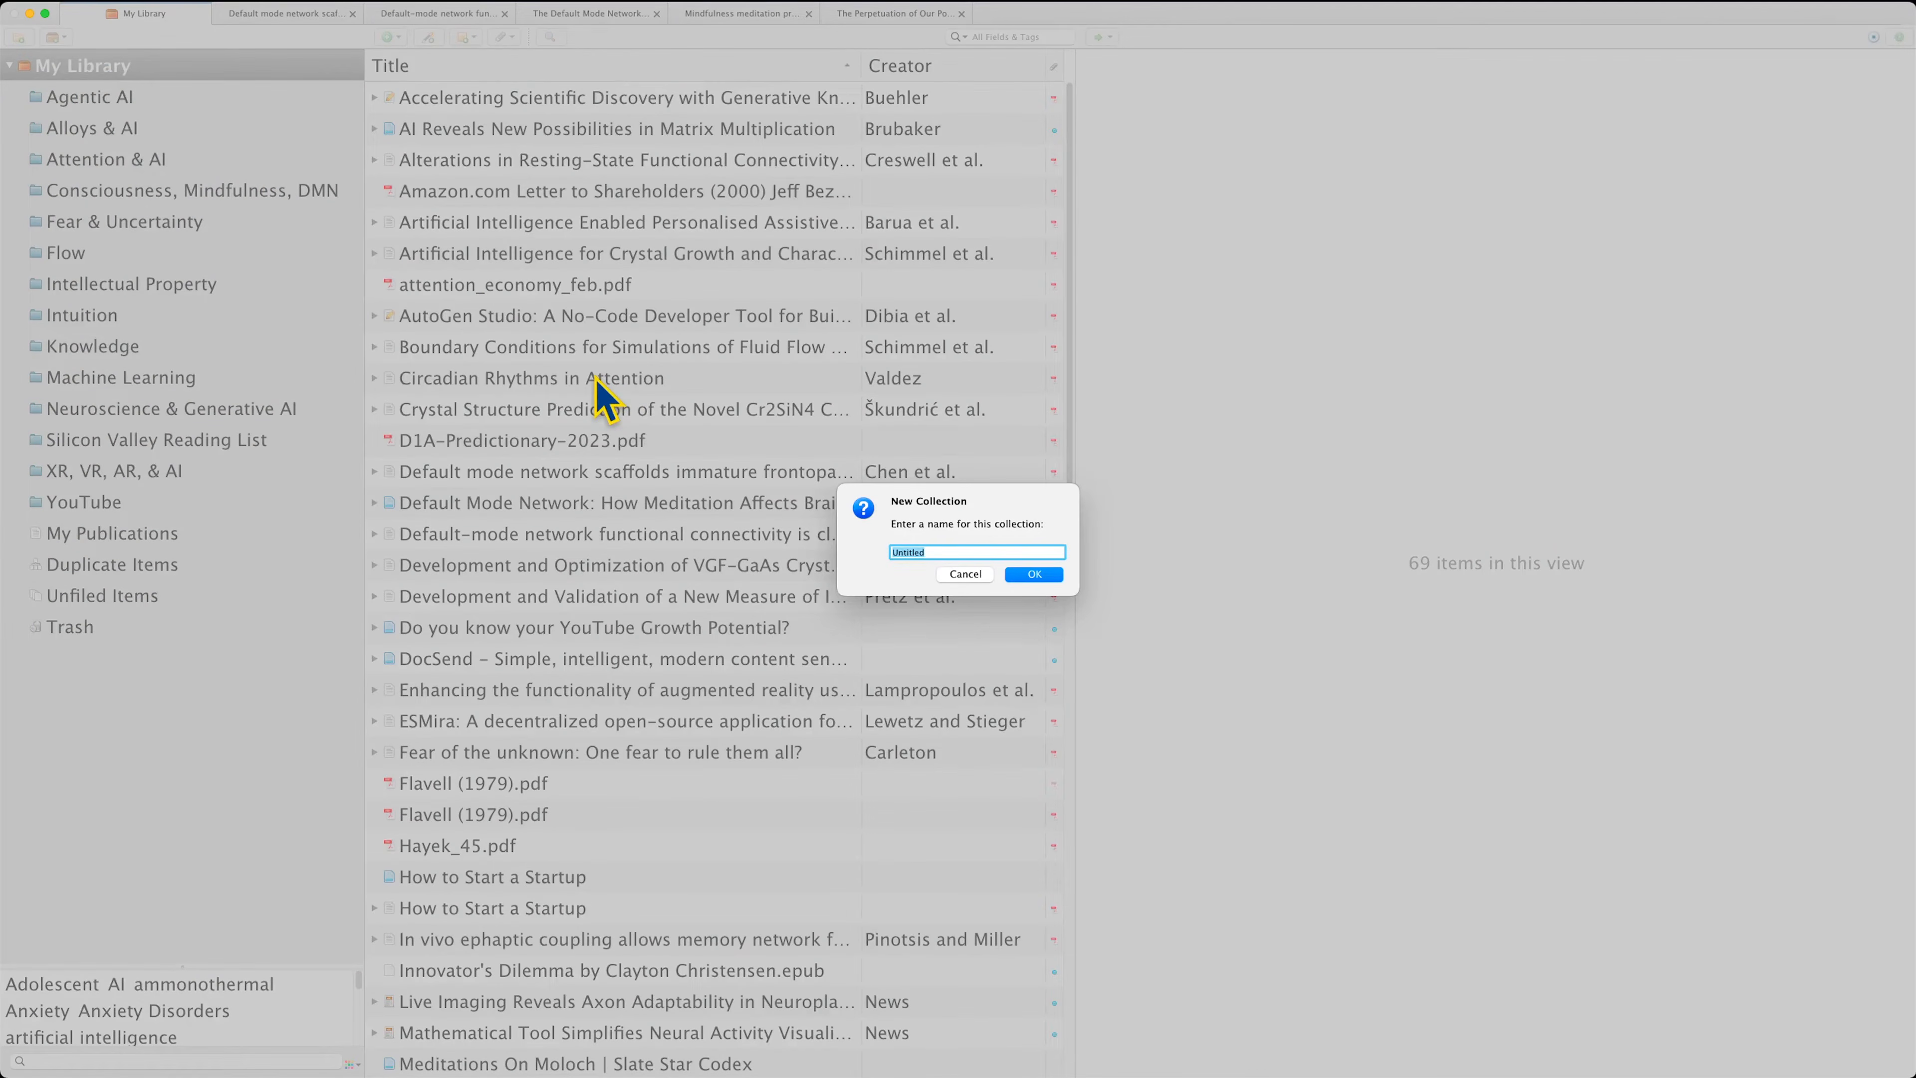
text(Extended Mind & Second Brains)
key(Return)
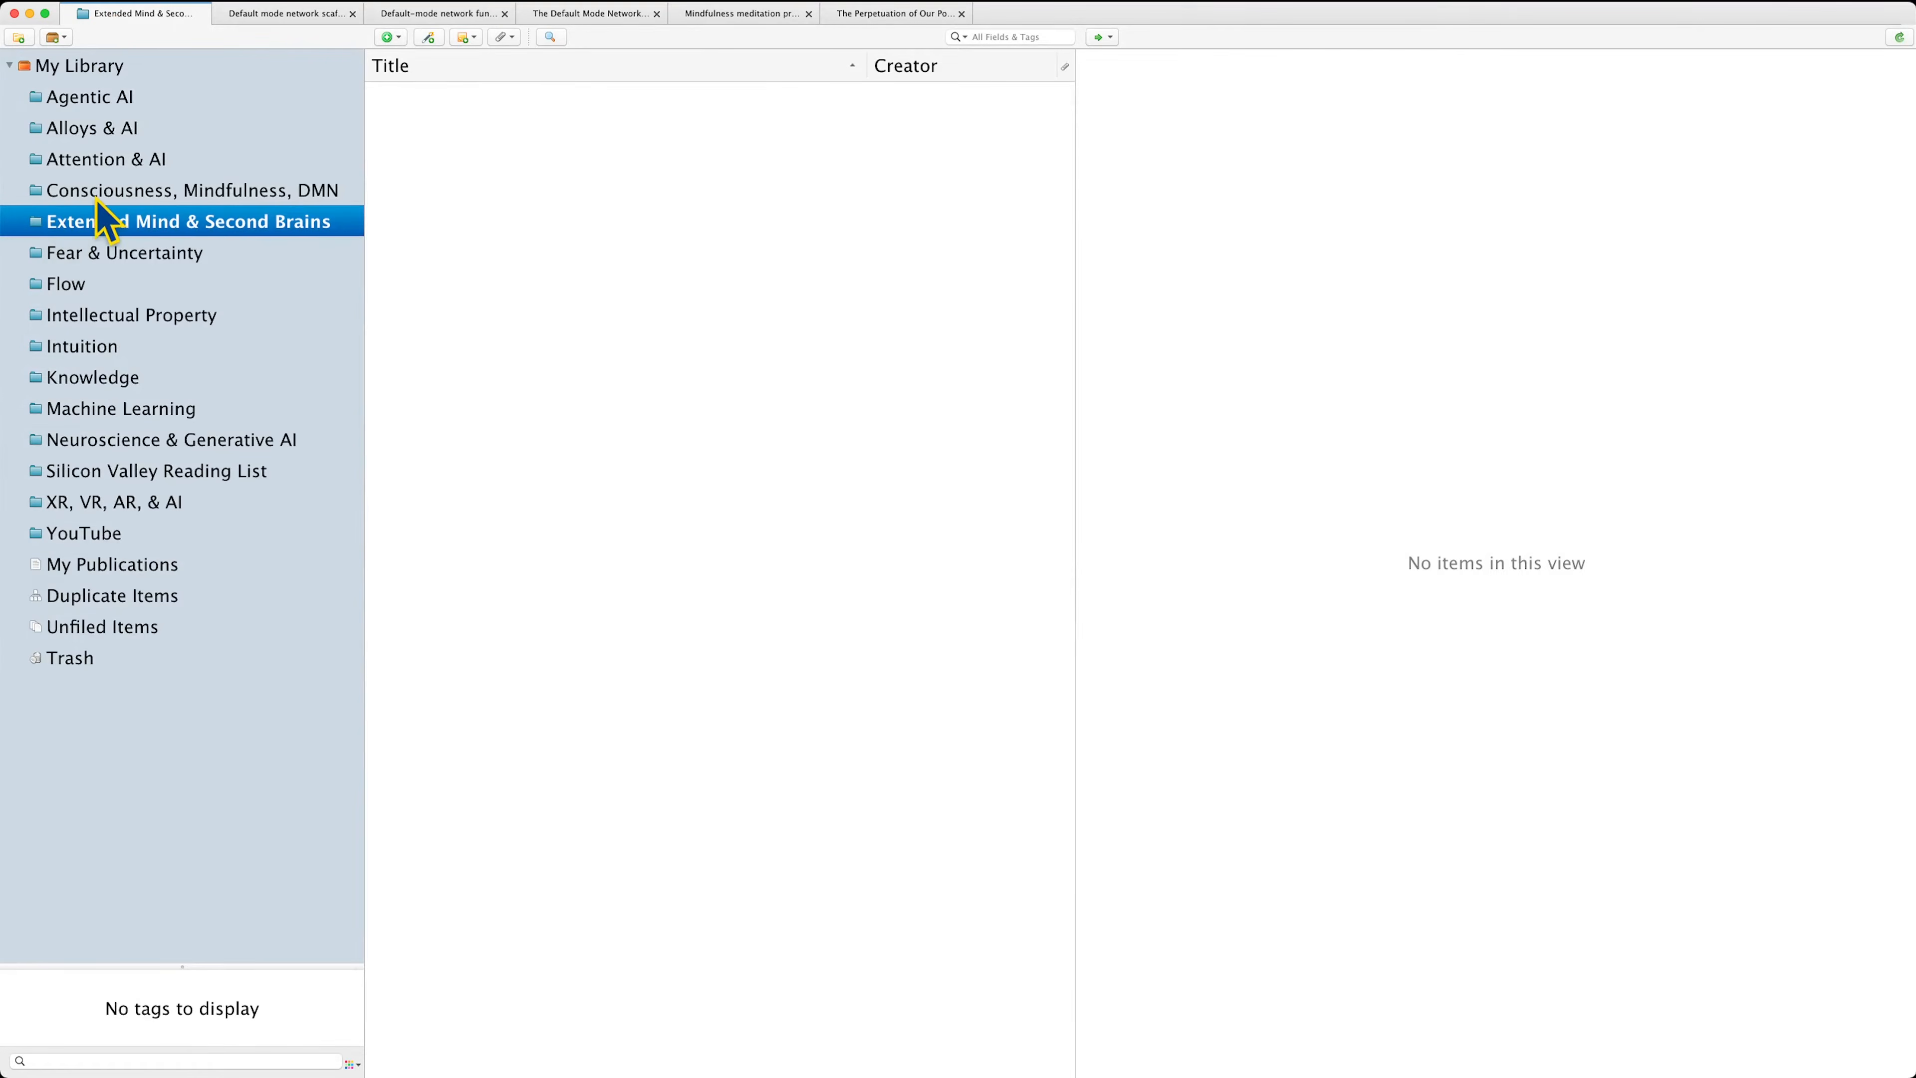
Switch to Chrome and set the saved PDF's destination to the Extended Mind & Second Brains collection in the Zotero connector.
key(super+Tab)
click(1776, 49)
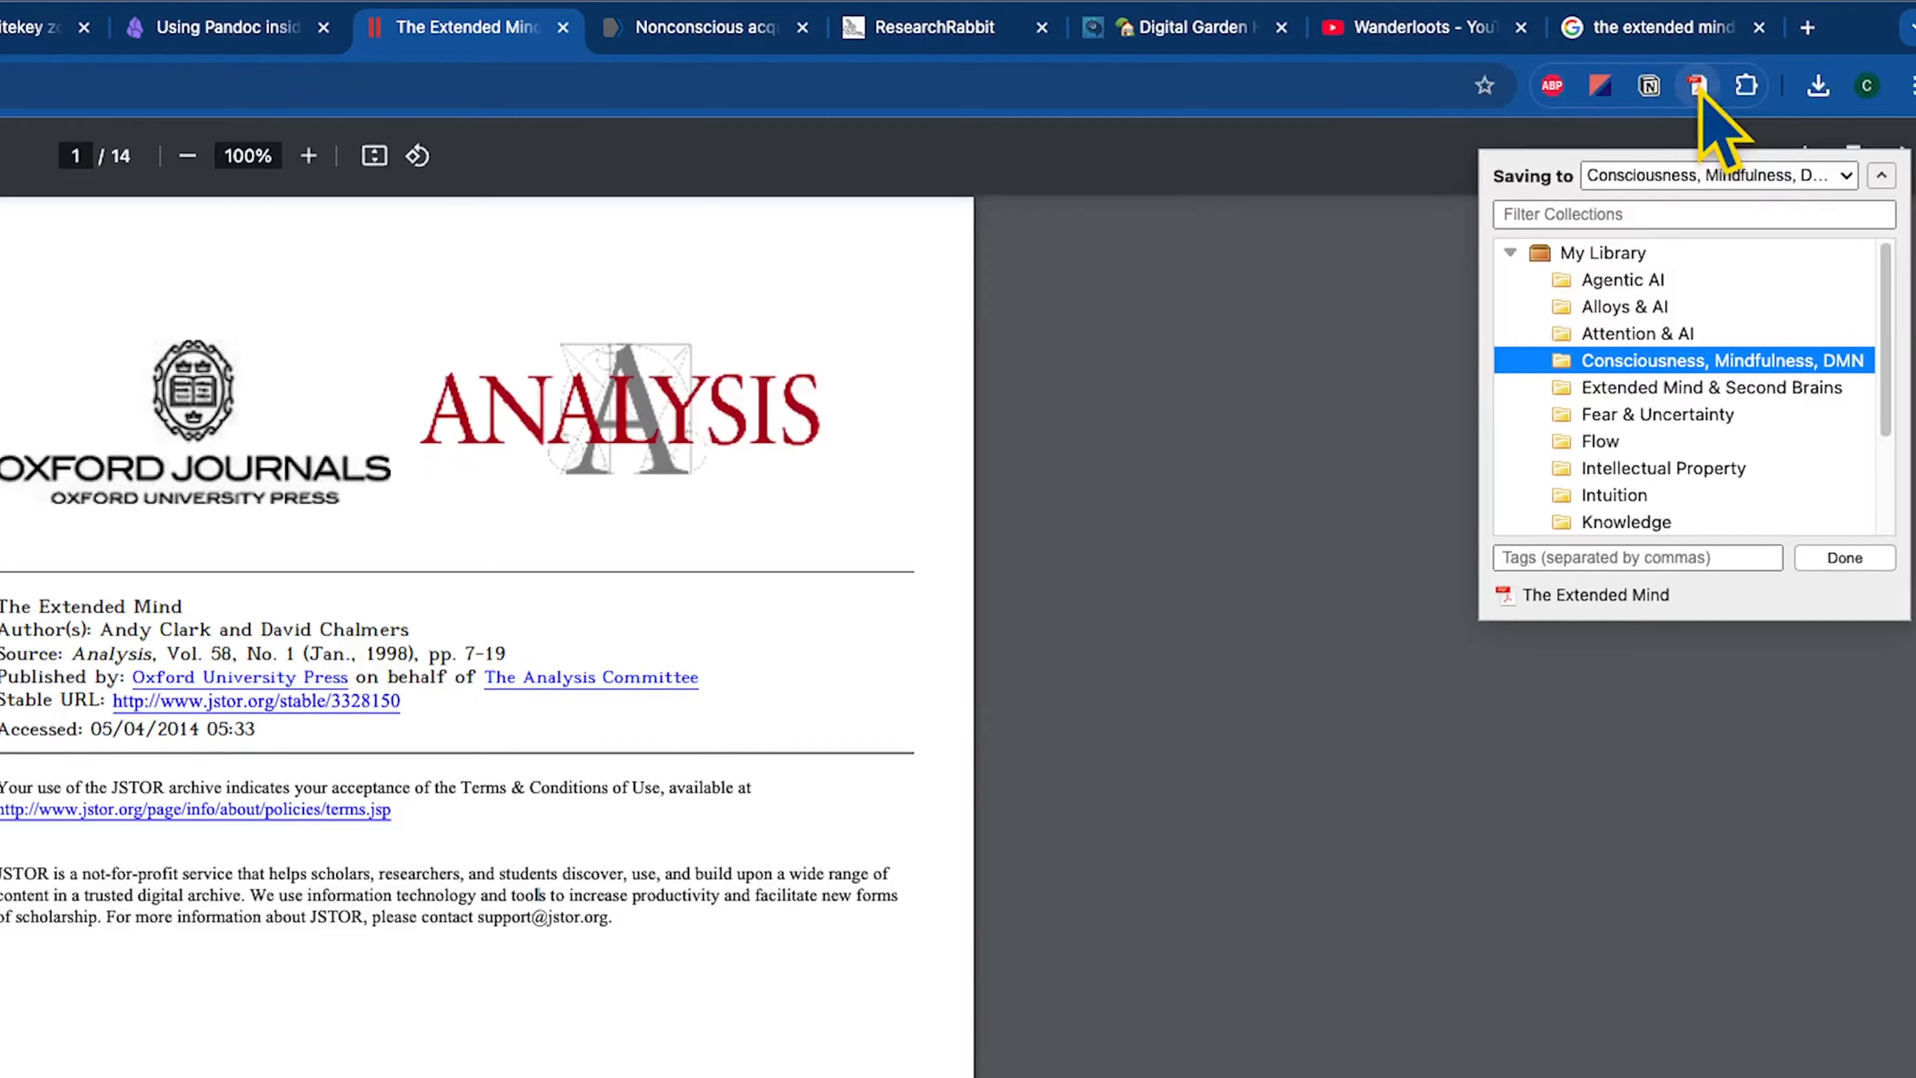
scroll(1704, 521, down, 4)
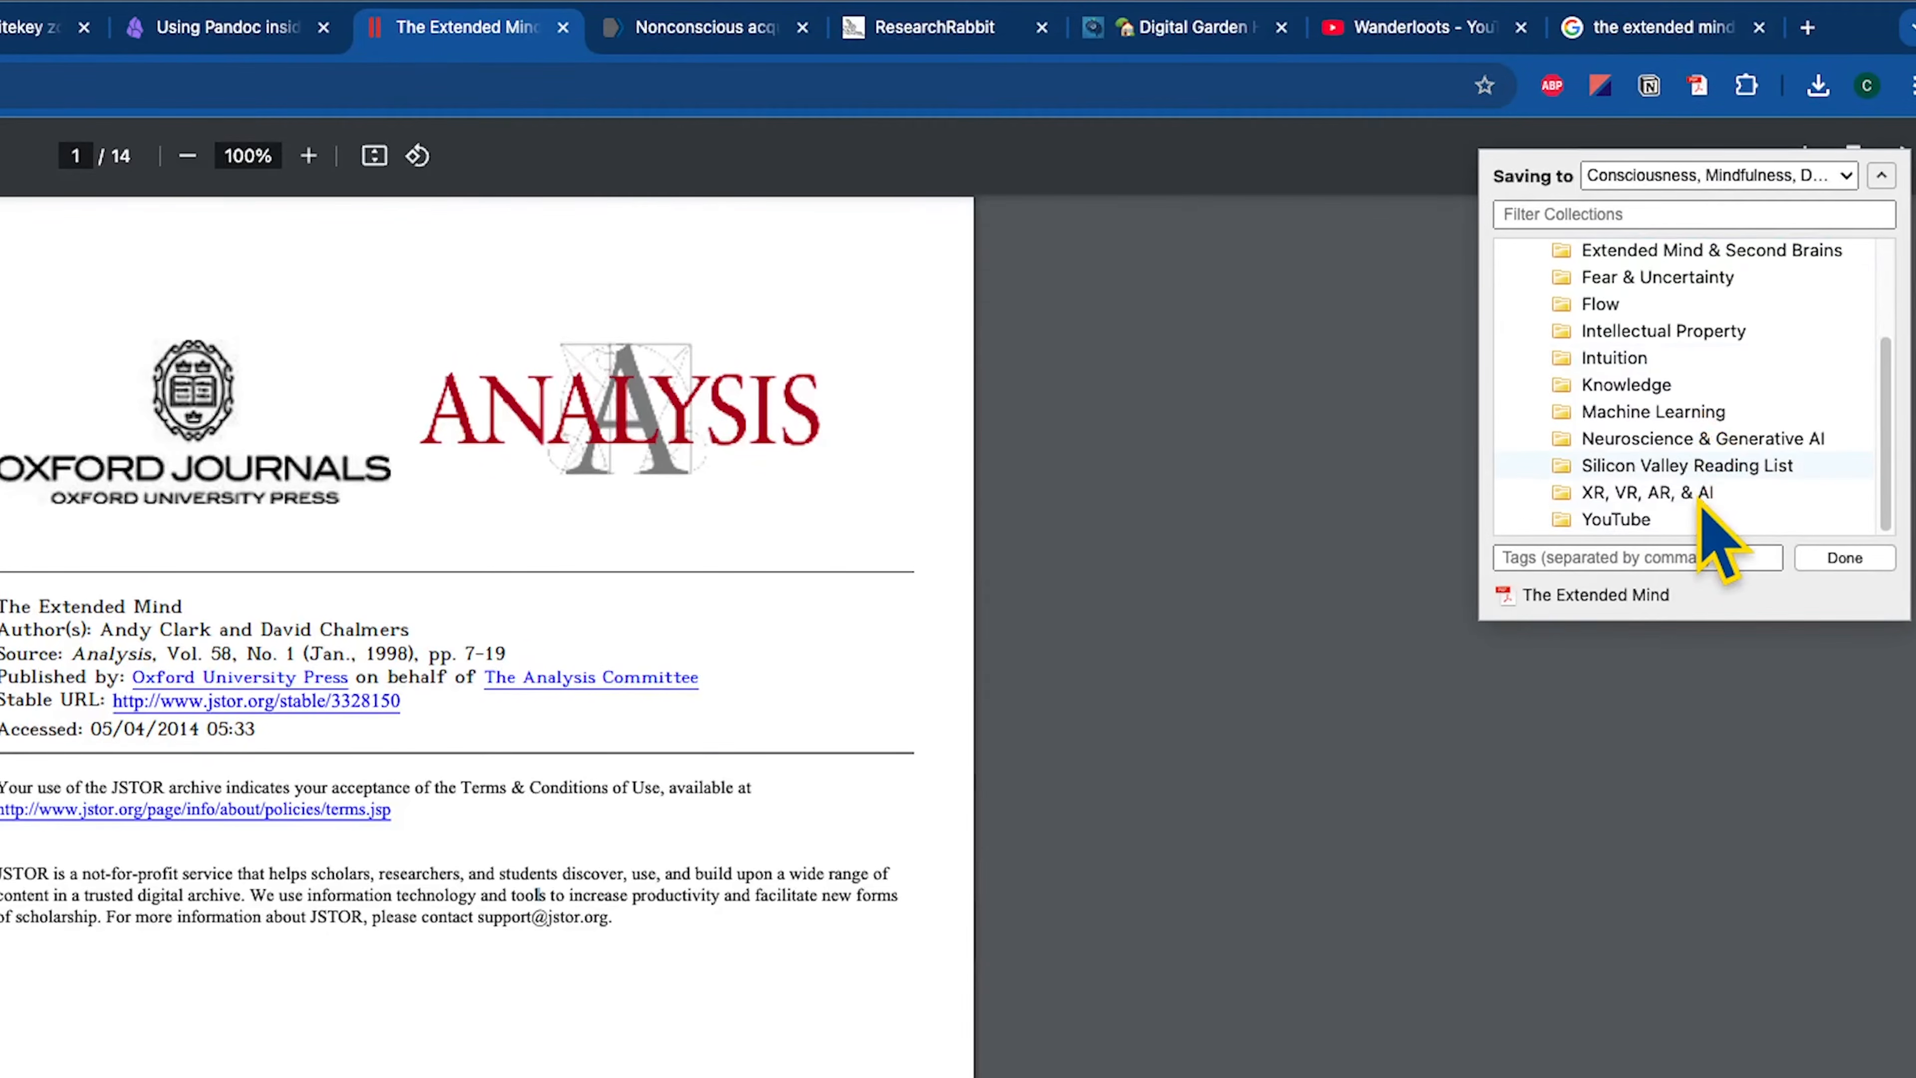
scroll(1698, 490, up, 2)
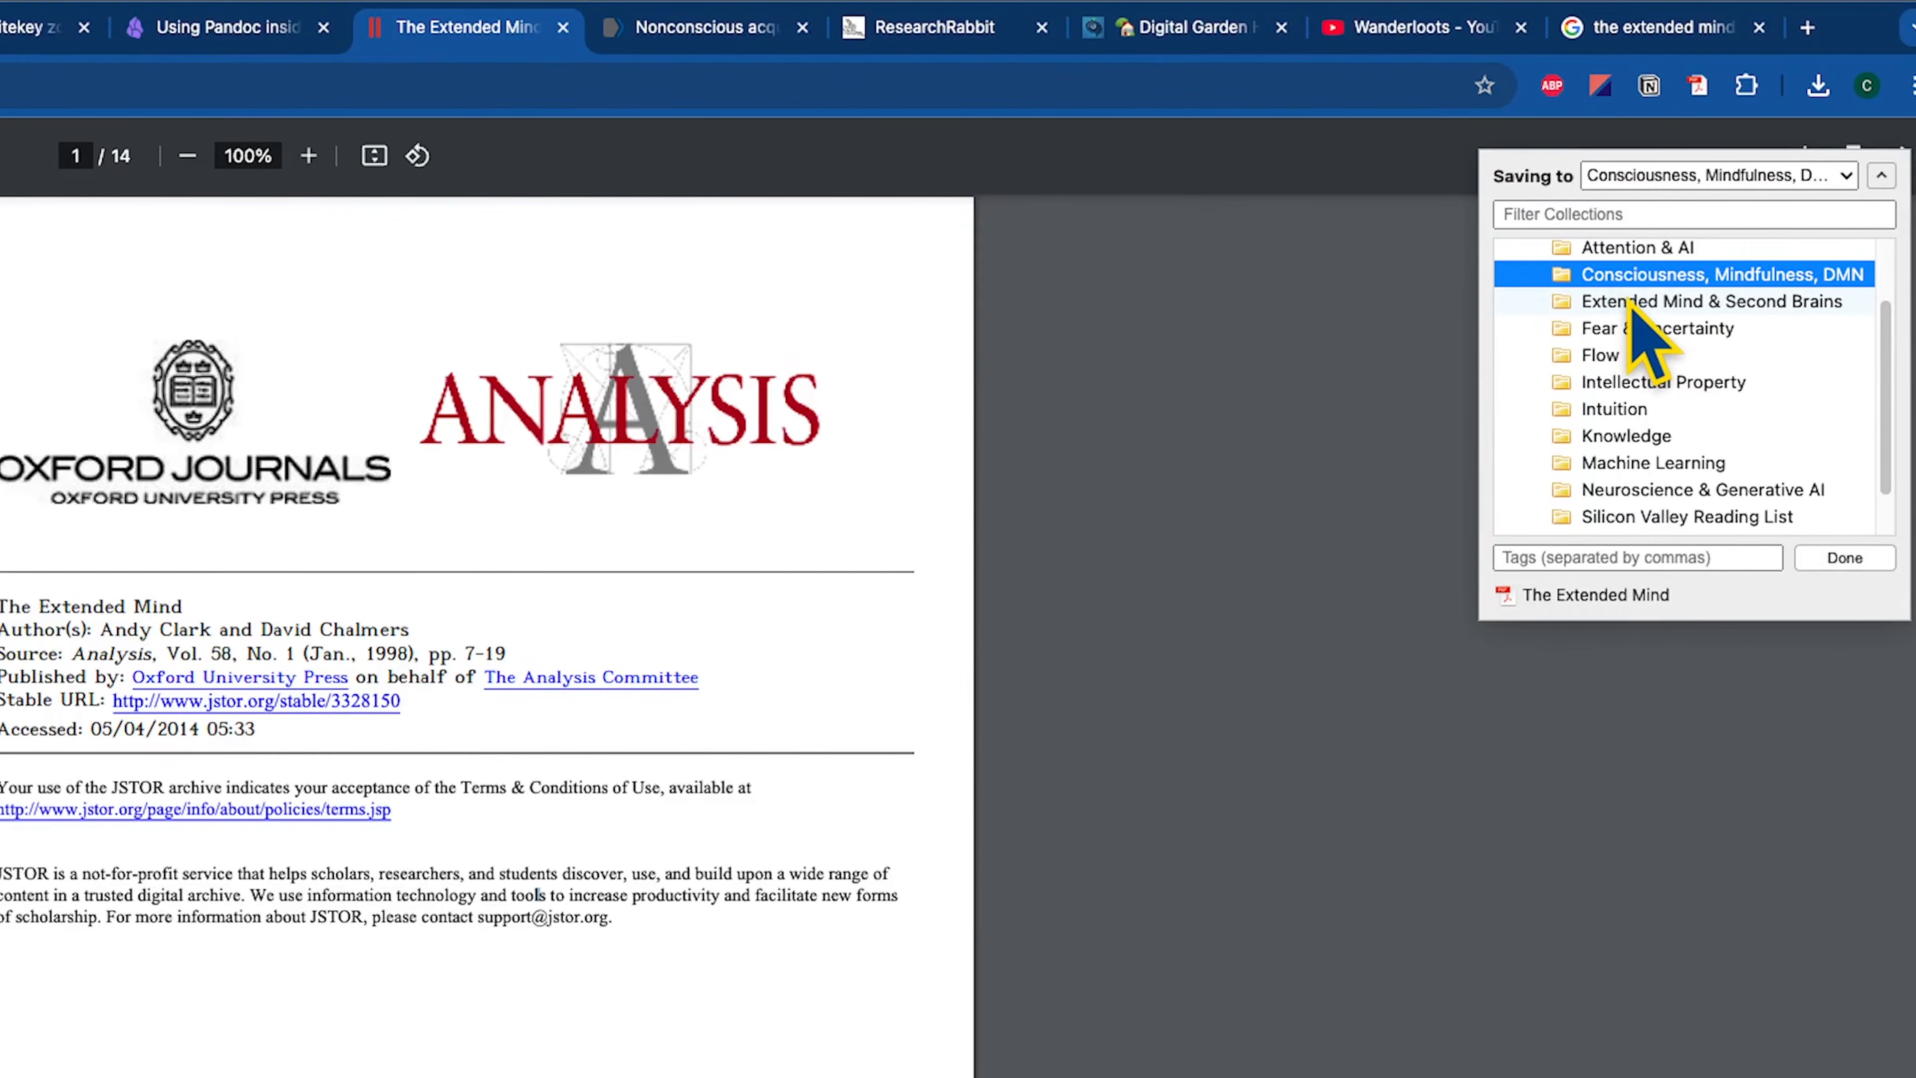
click(1634, 301)
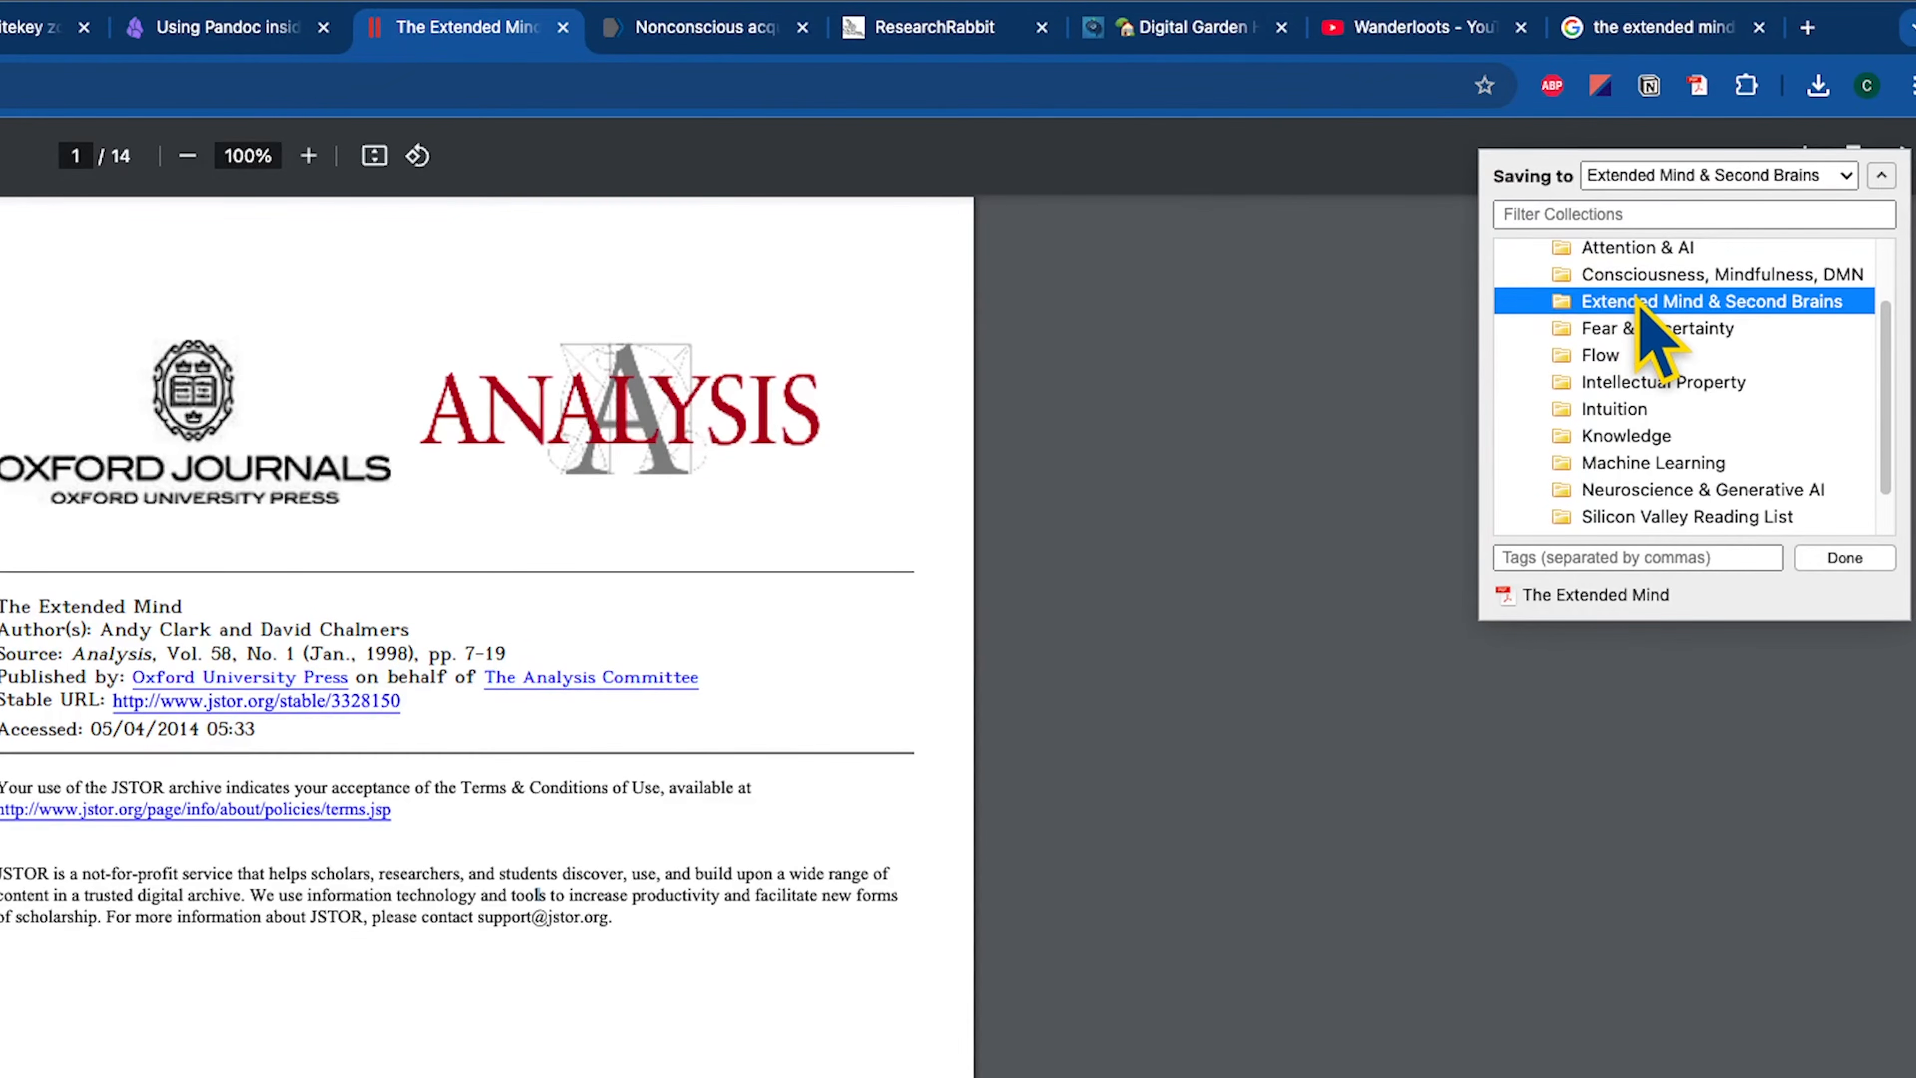
click(1850, 557)
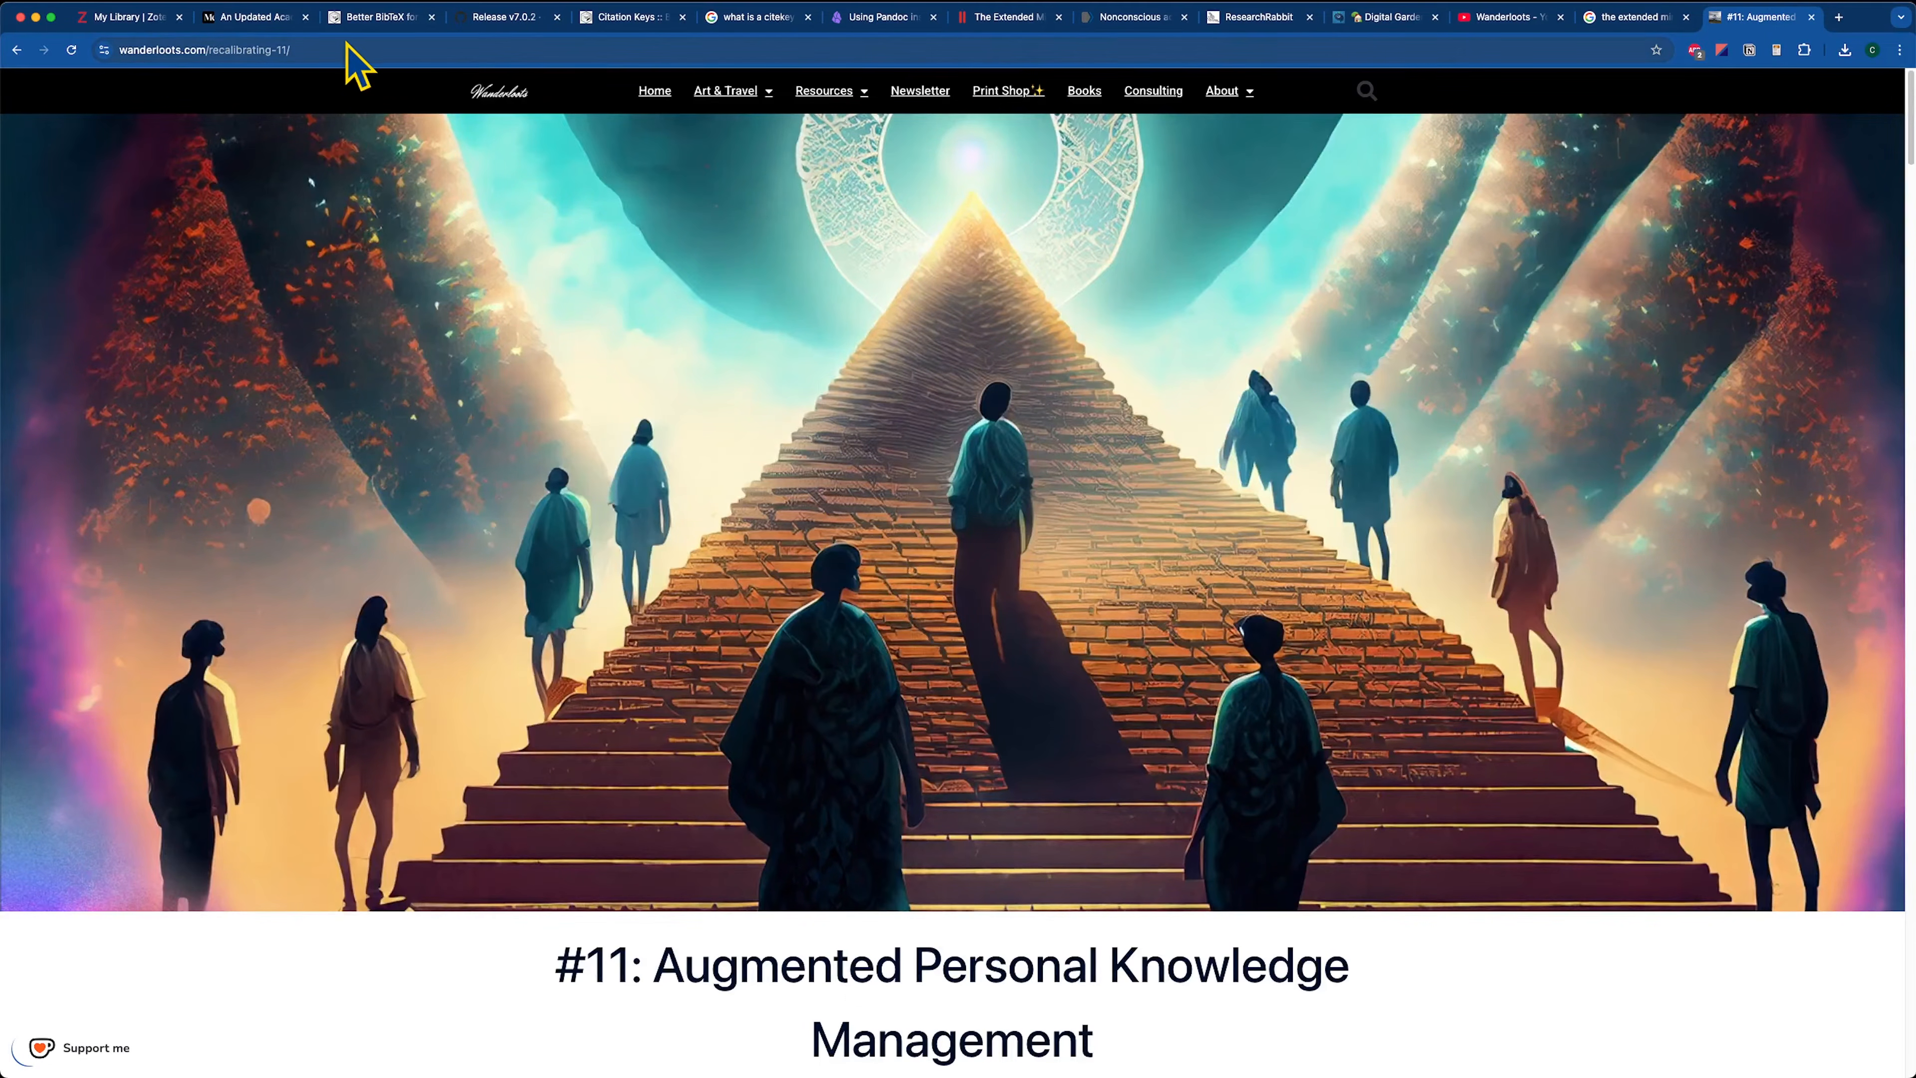
Save the blog post "#11: Augmented Personal Knowledge Management" to the Extended Mind & Second Brains collection with the Zotero connector.
scroll(791, 785, down, 10)
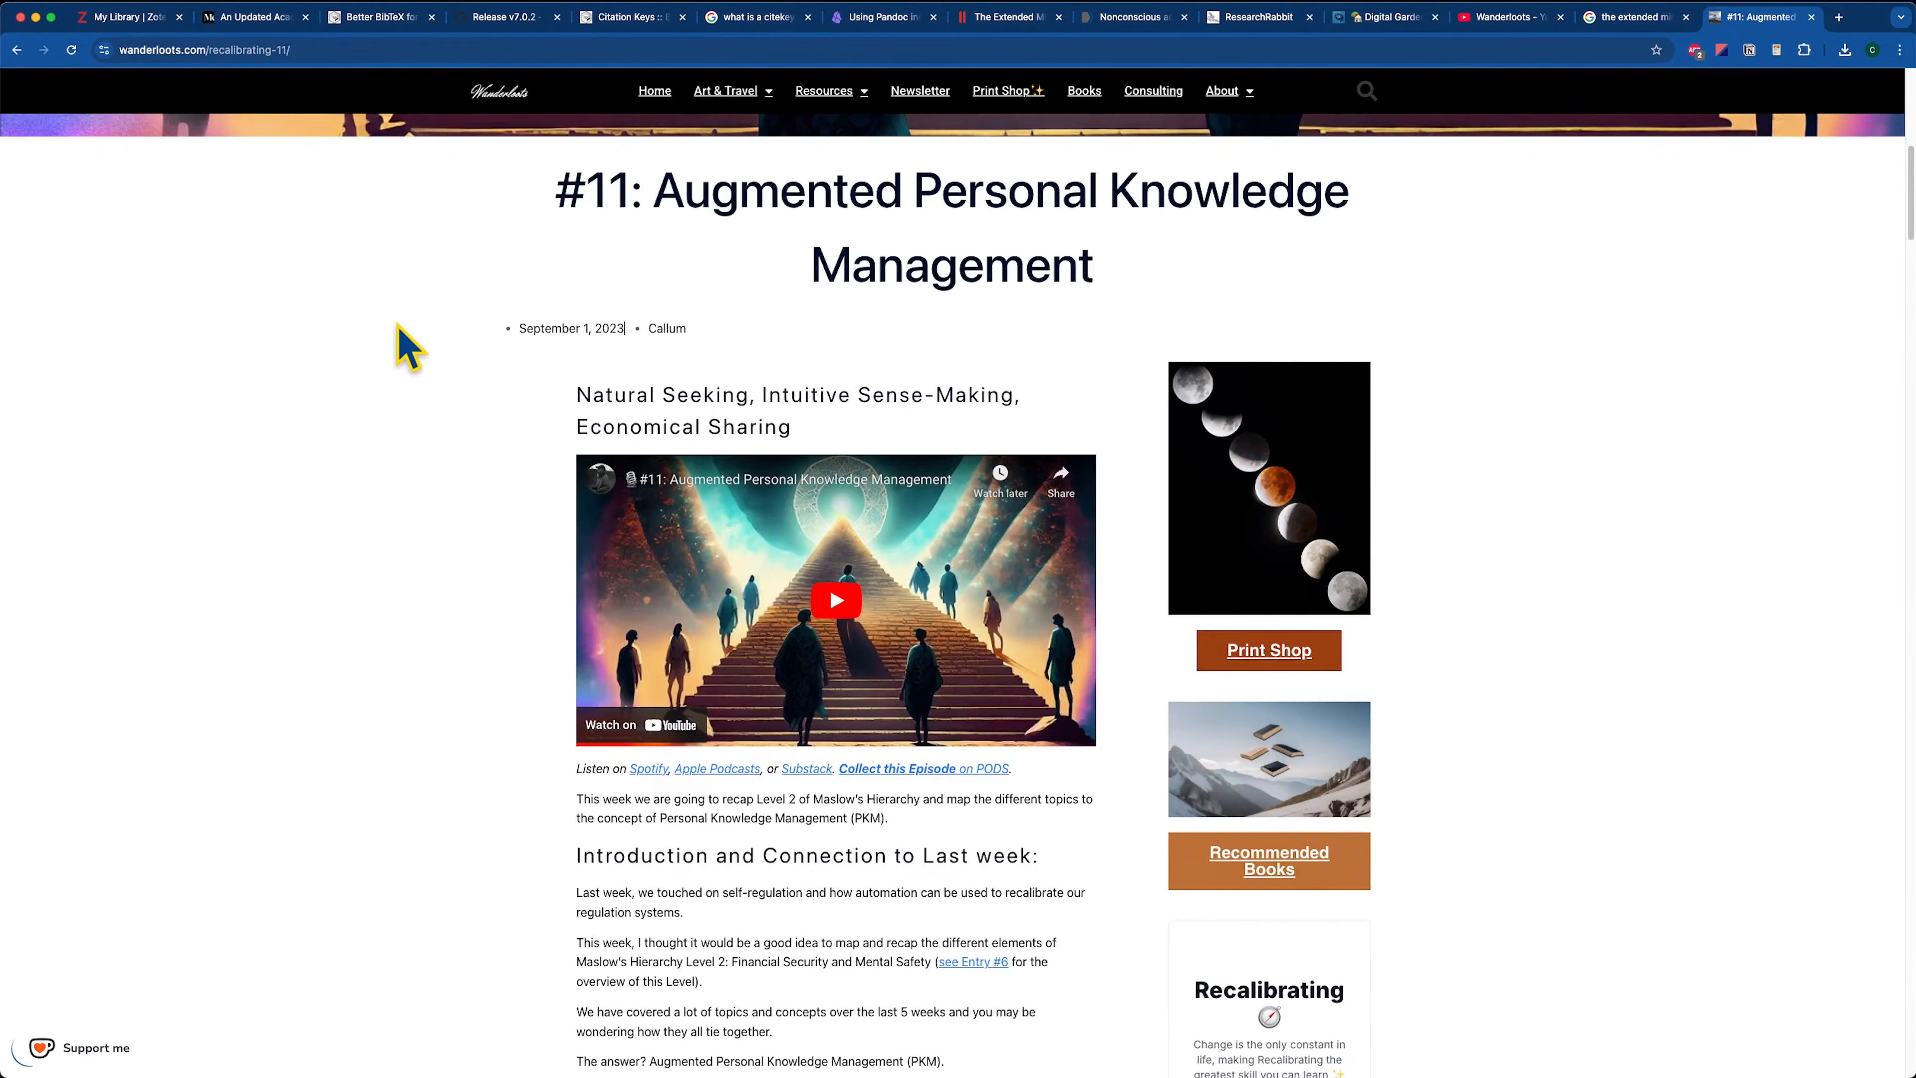
click(1777, 51)
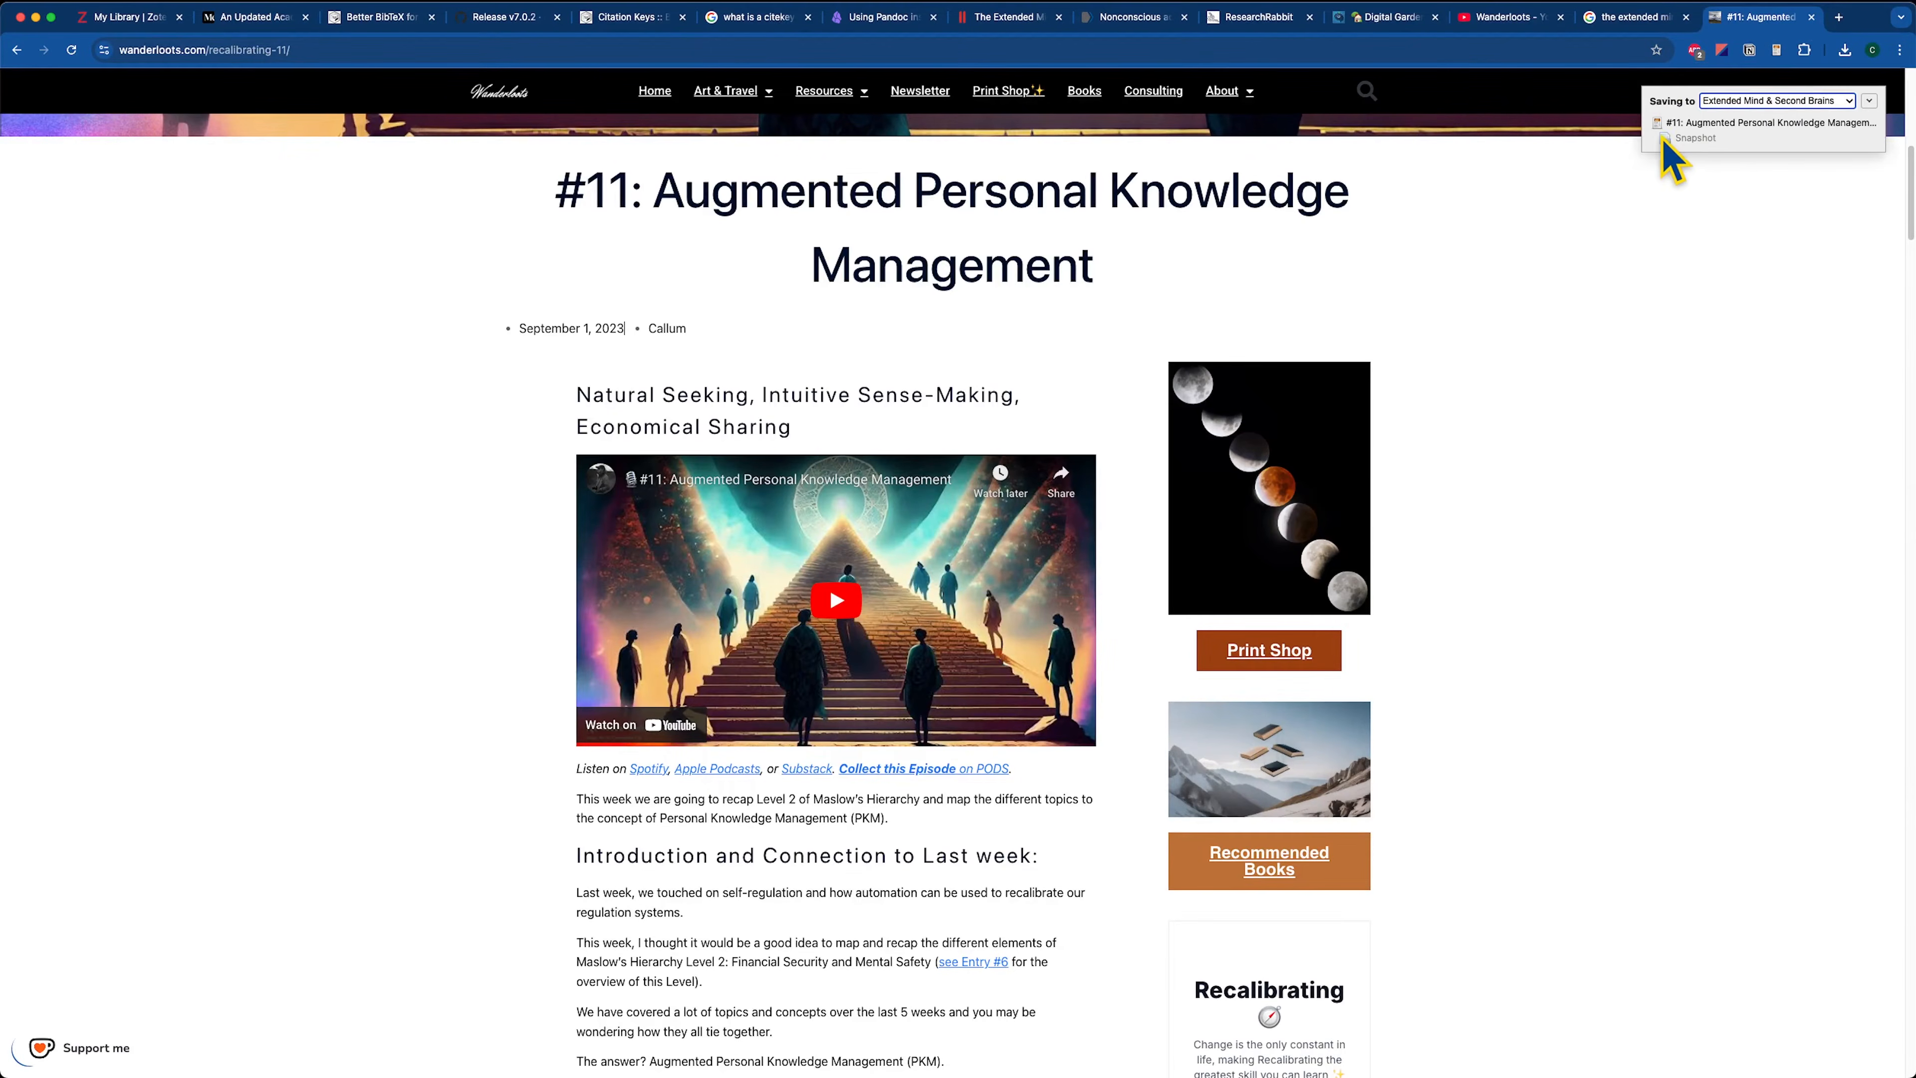
click(1869, 103)
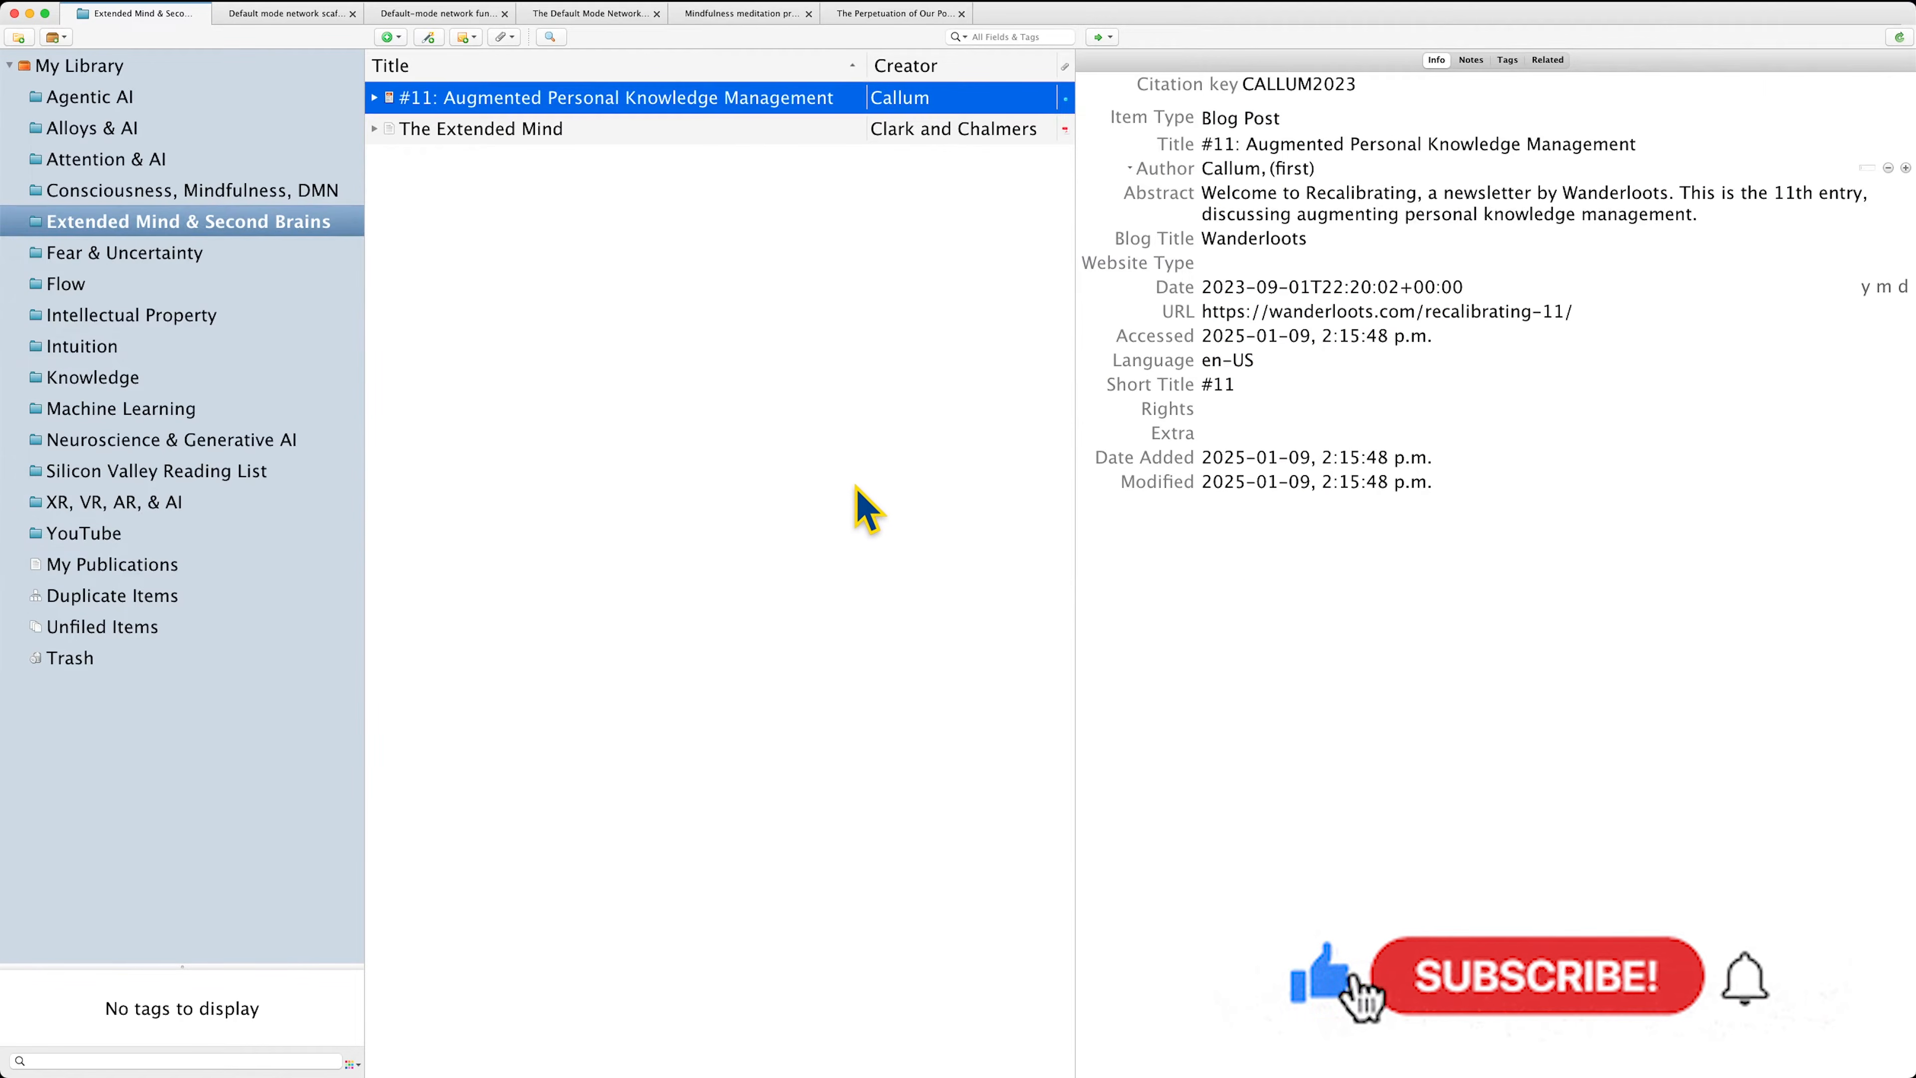
Switch to Obsidian and search the community plugins for "zotero".
click(513, 141)
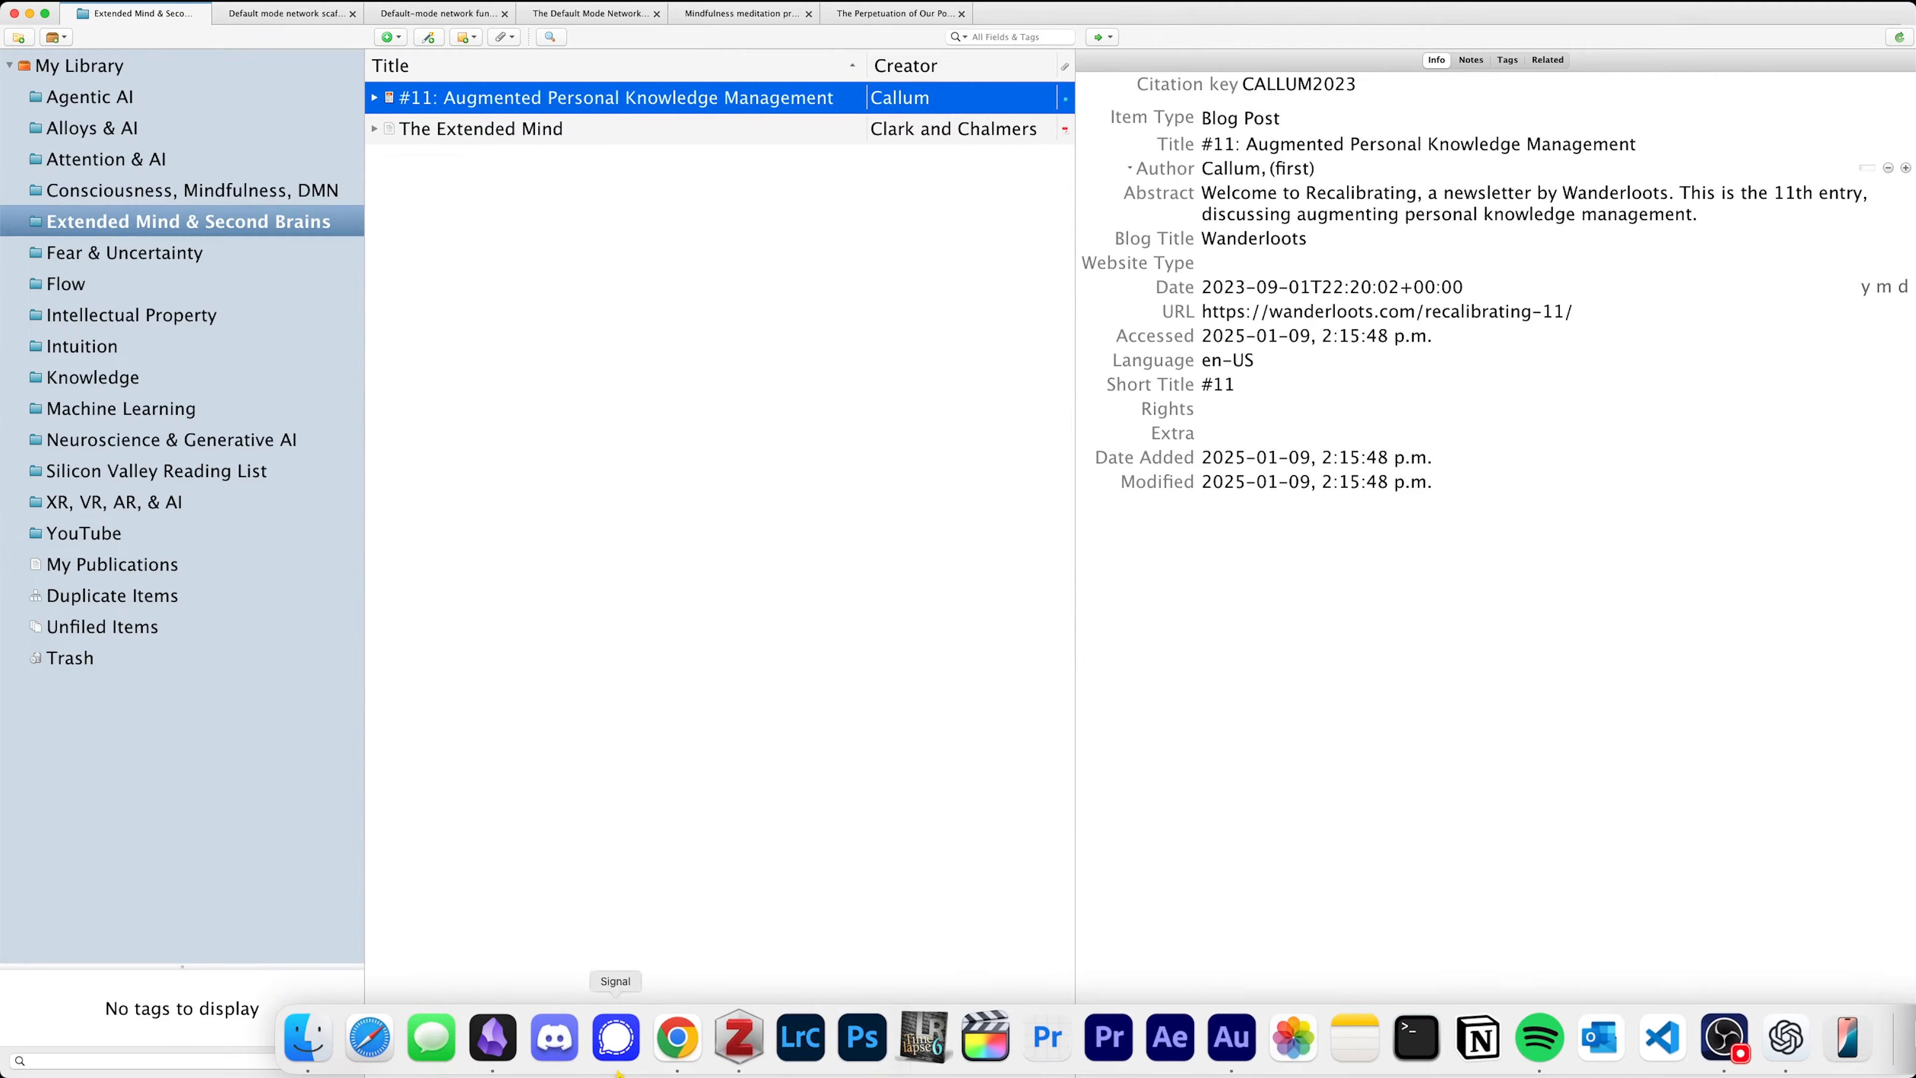
click(490, 1038)
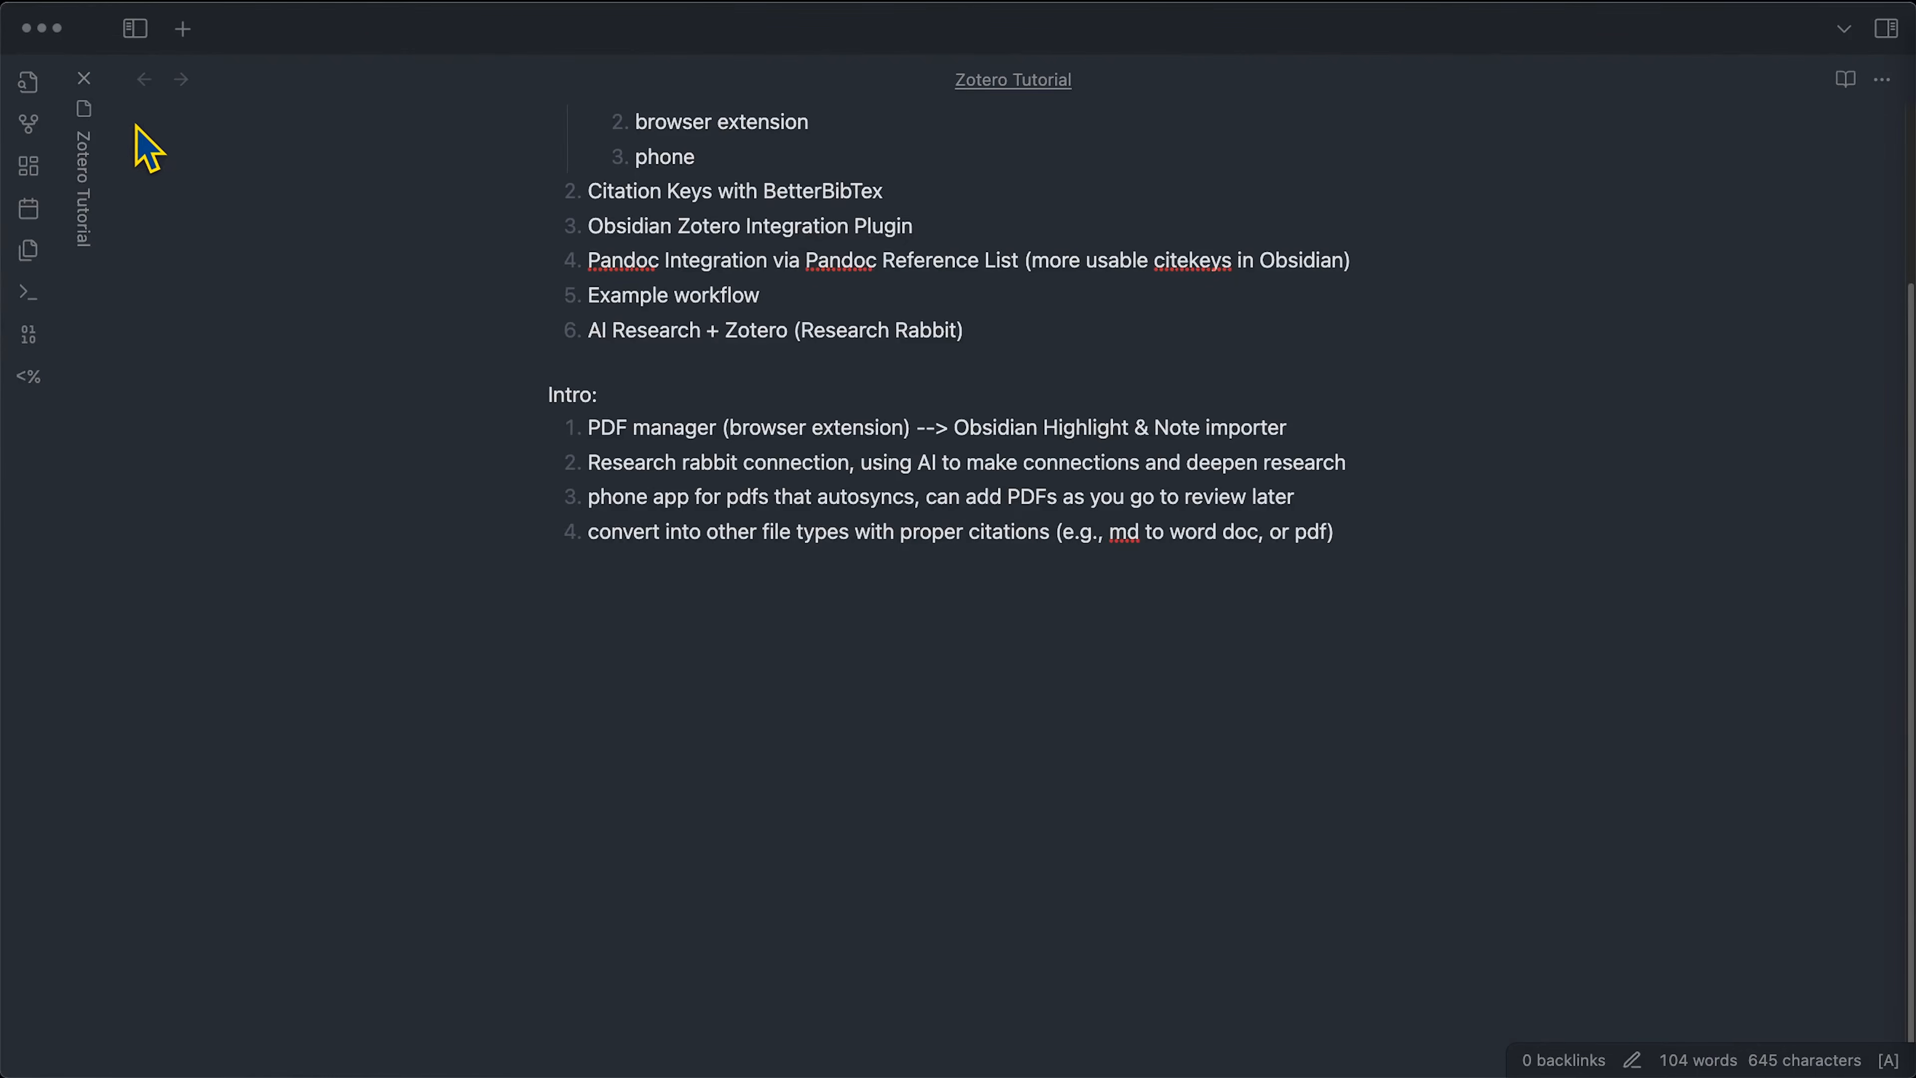
click(135, 28)
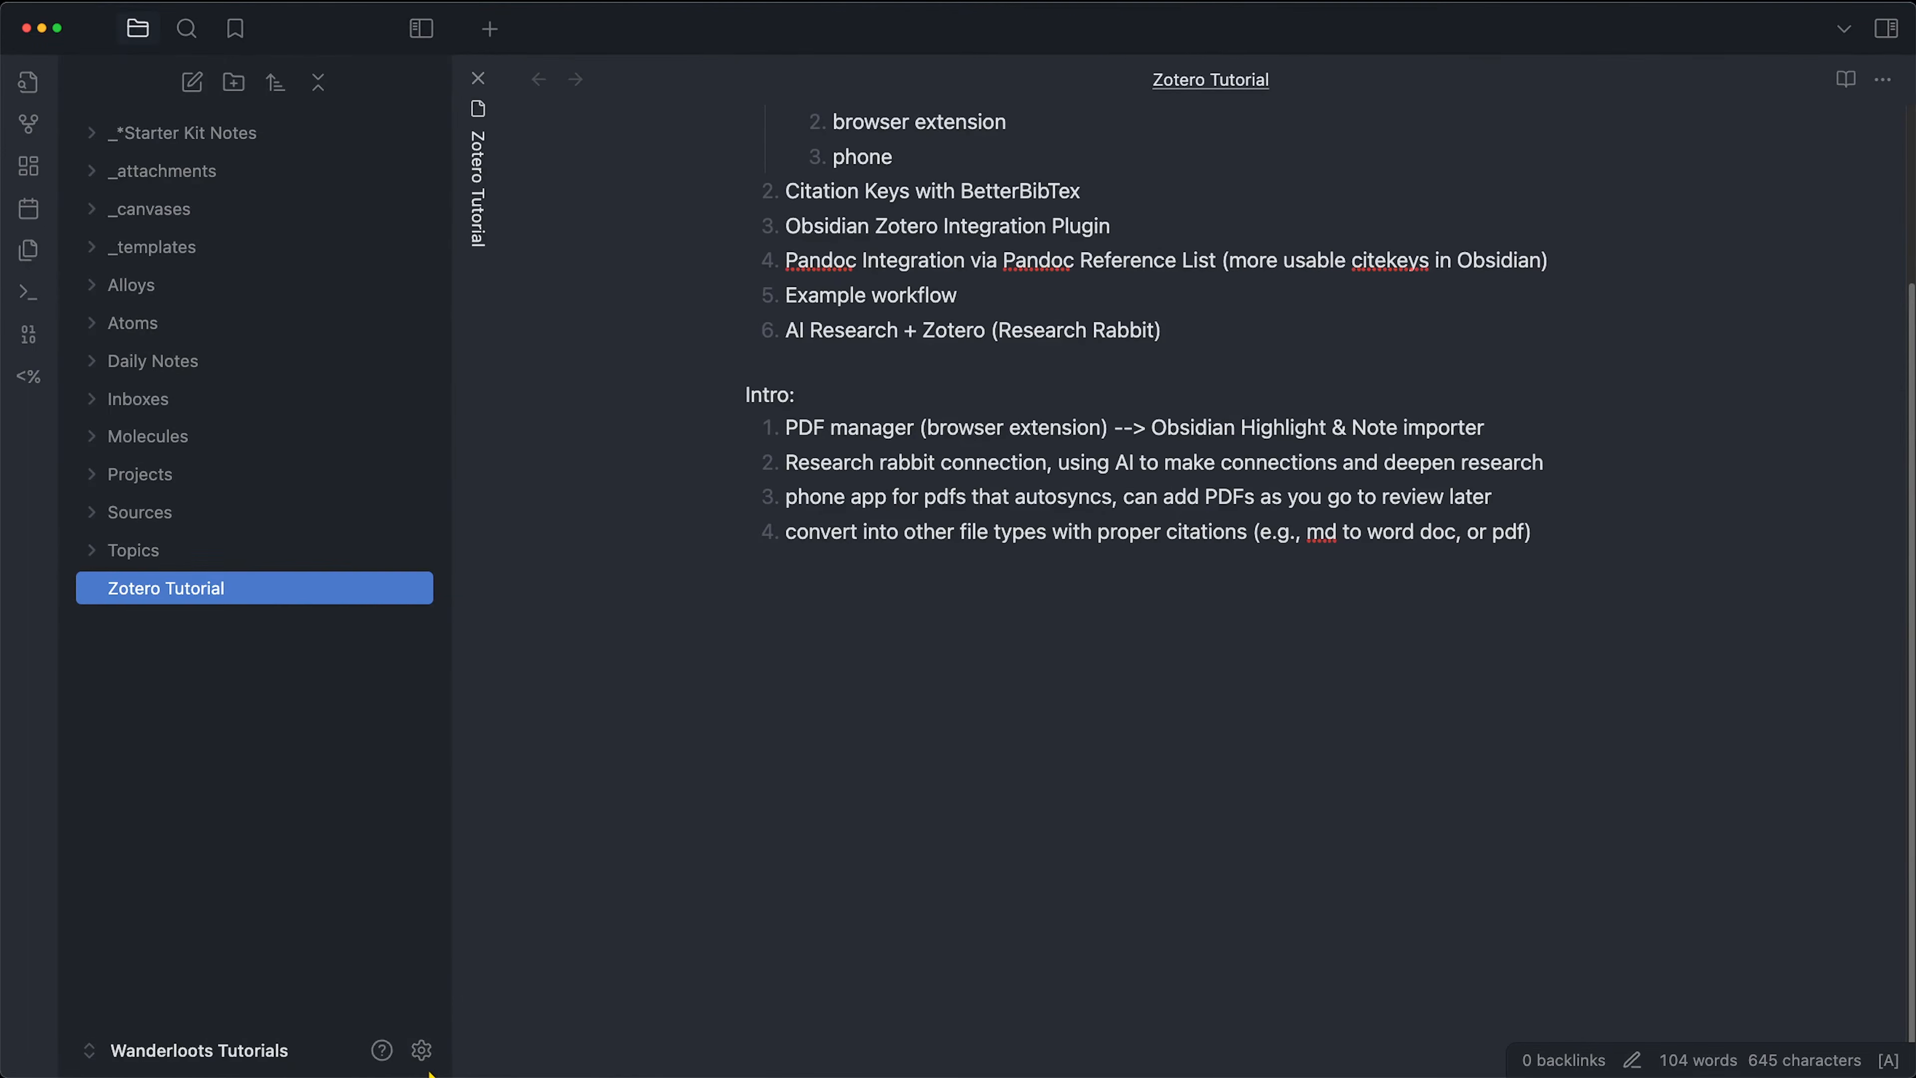
click(421, 1050)
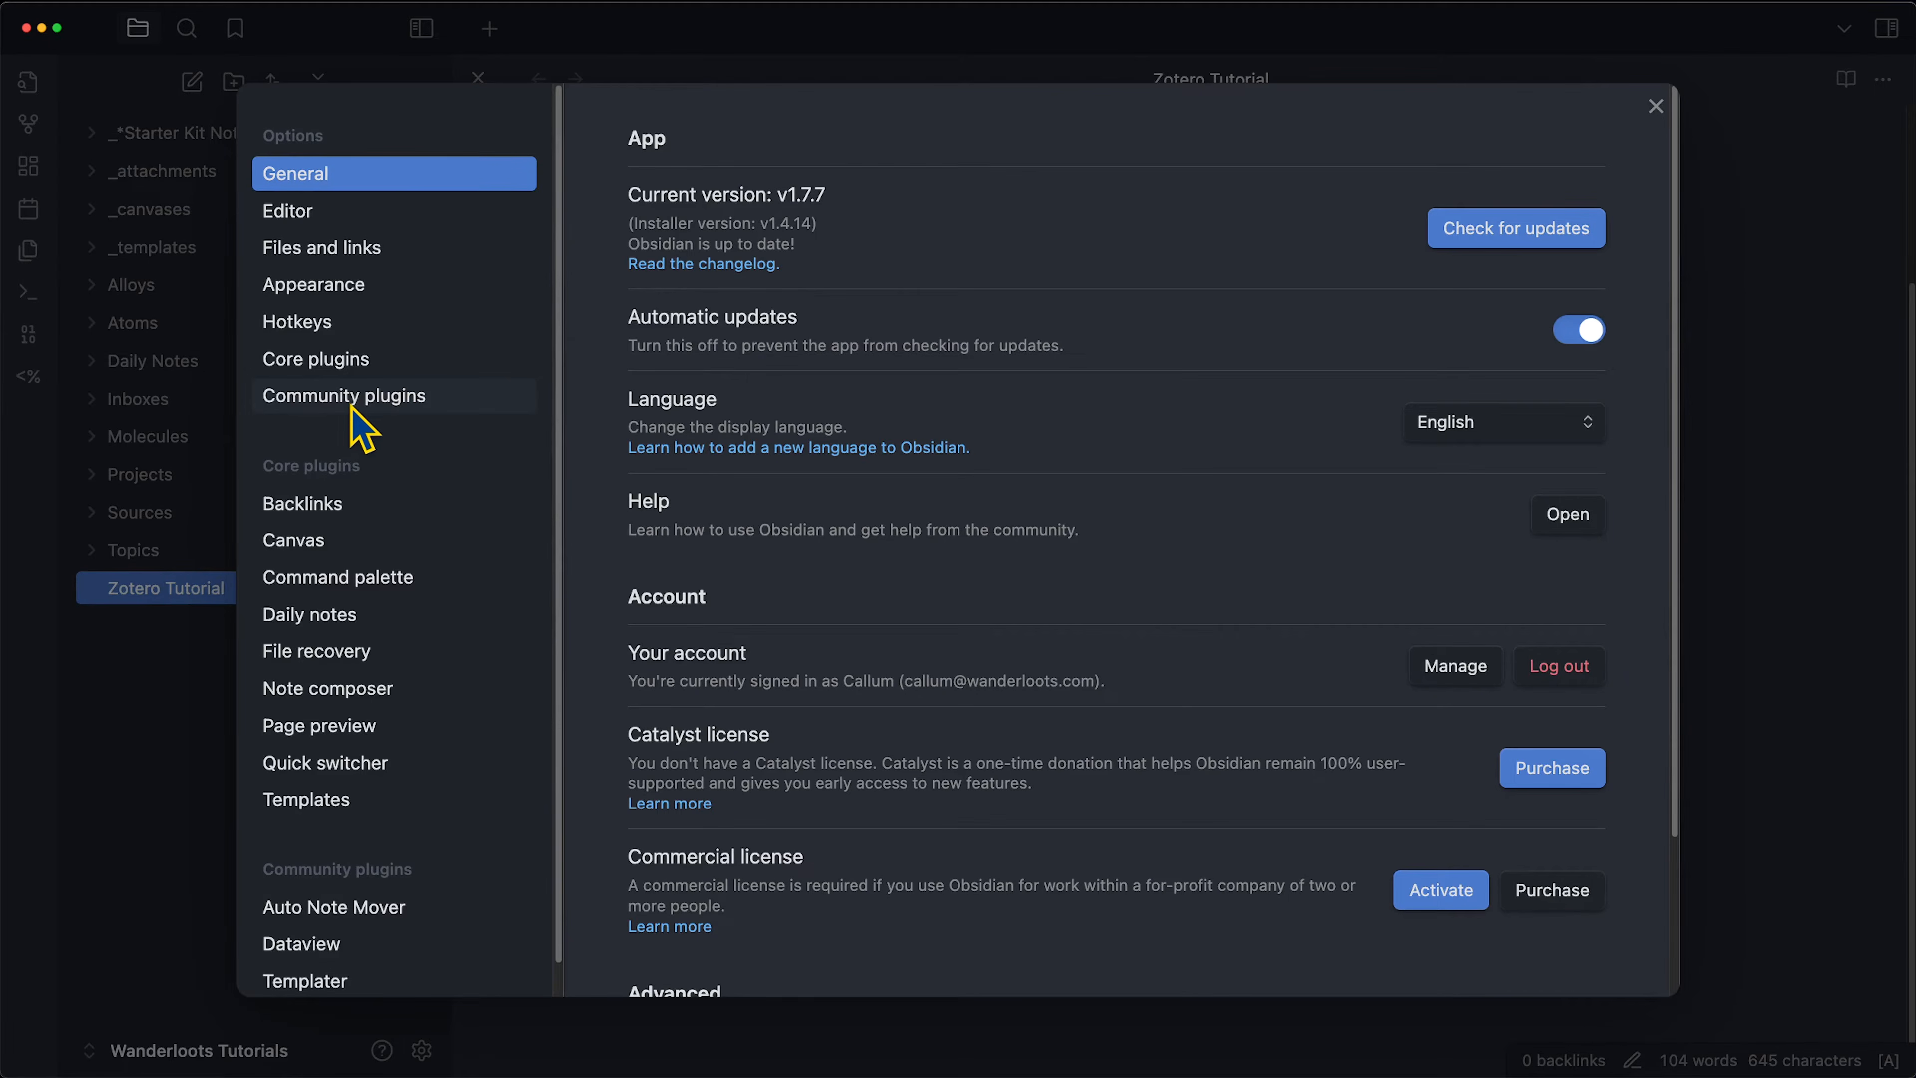
click(400, 407)
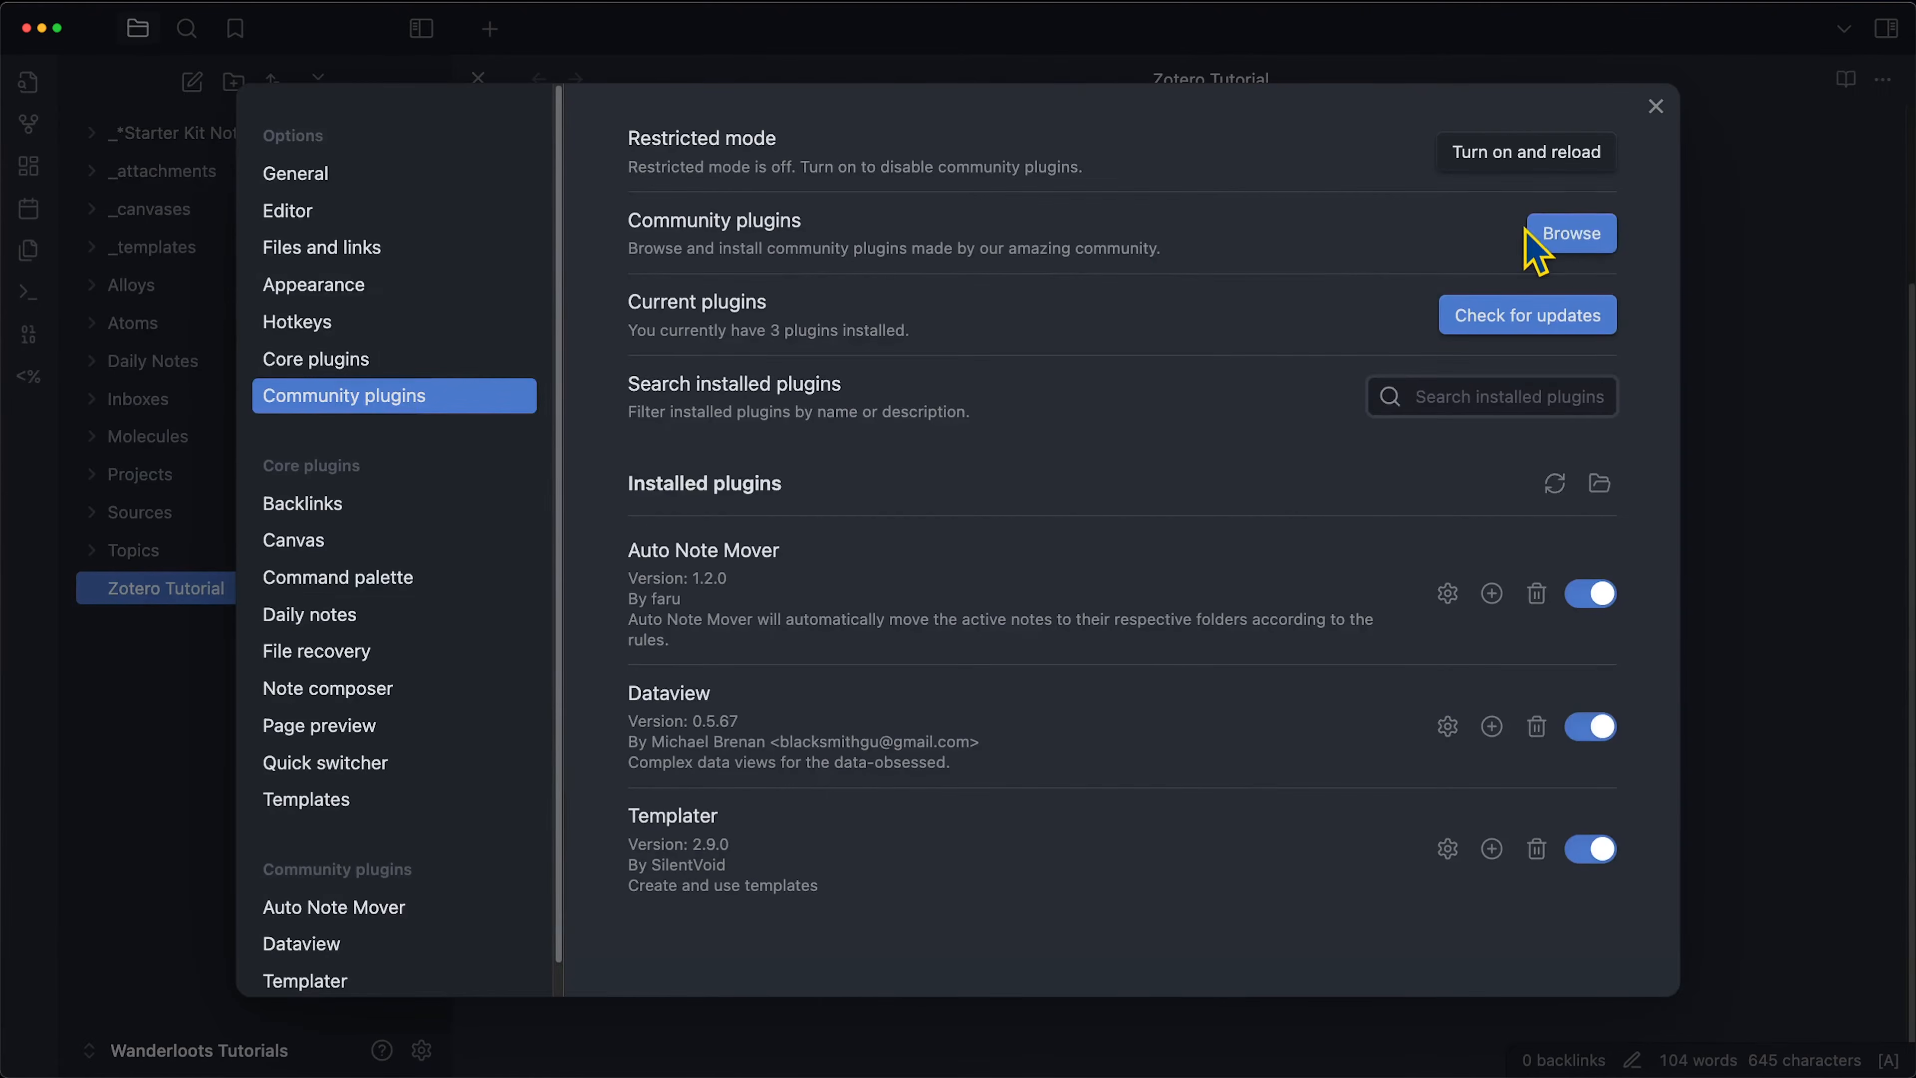
click(1572, 234)
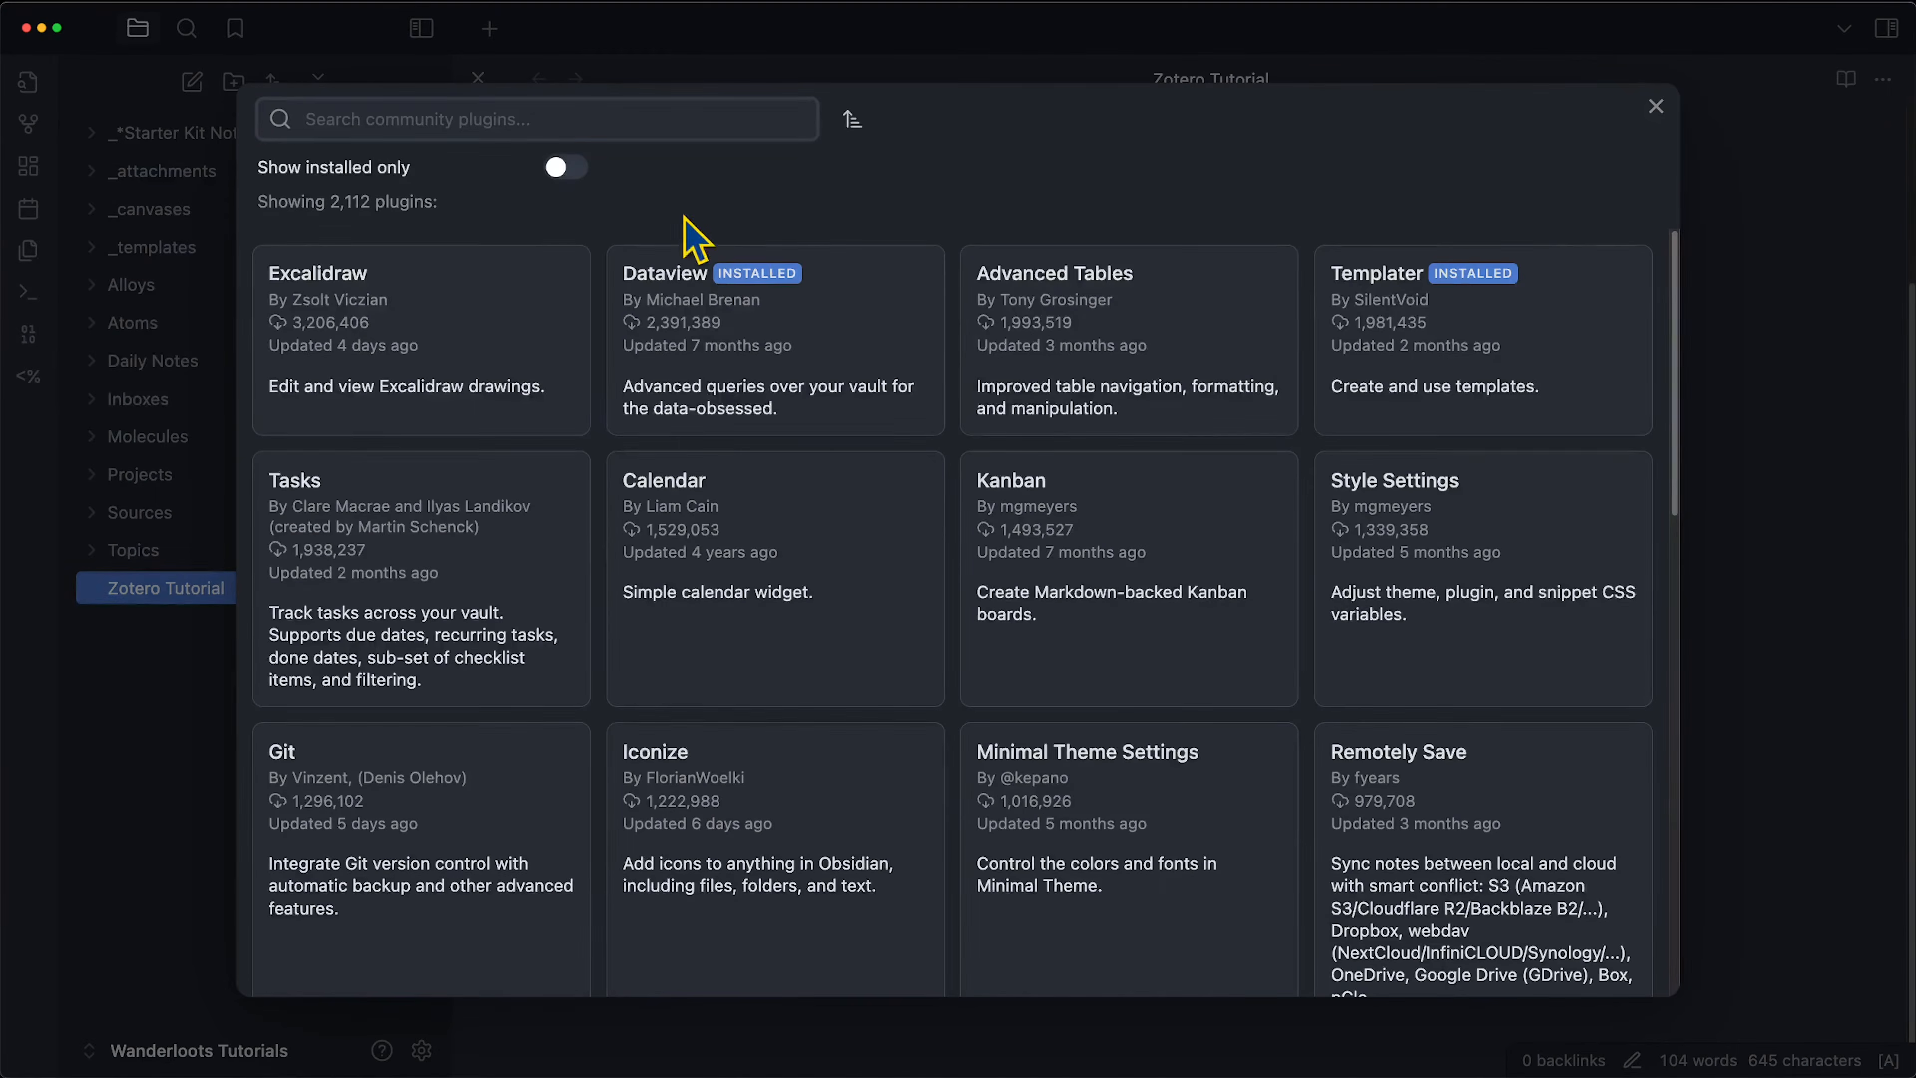
text(otero)
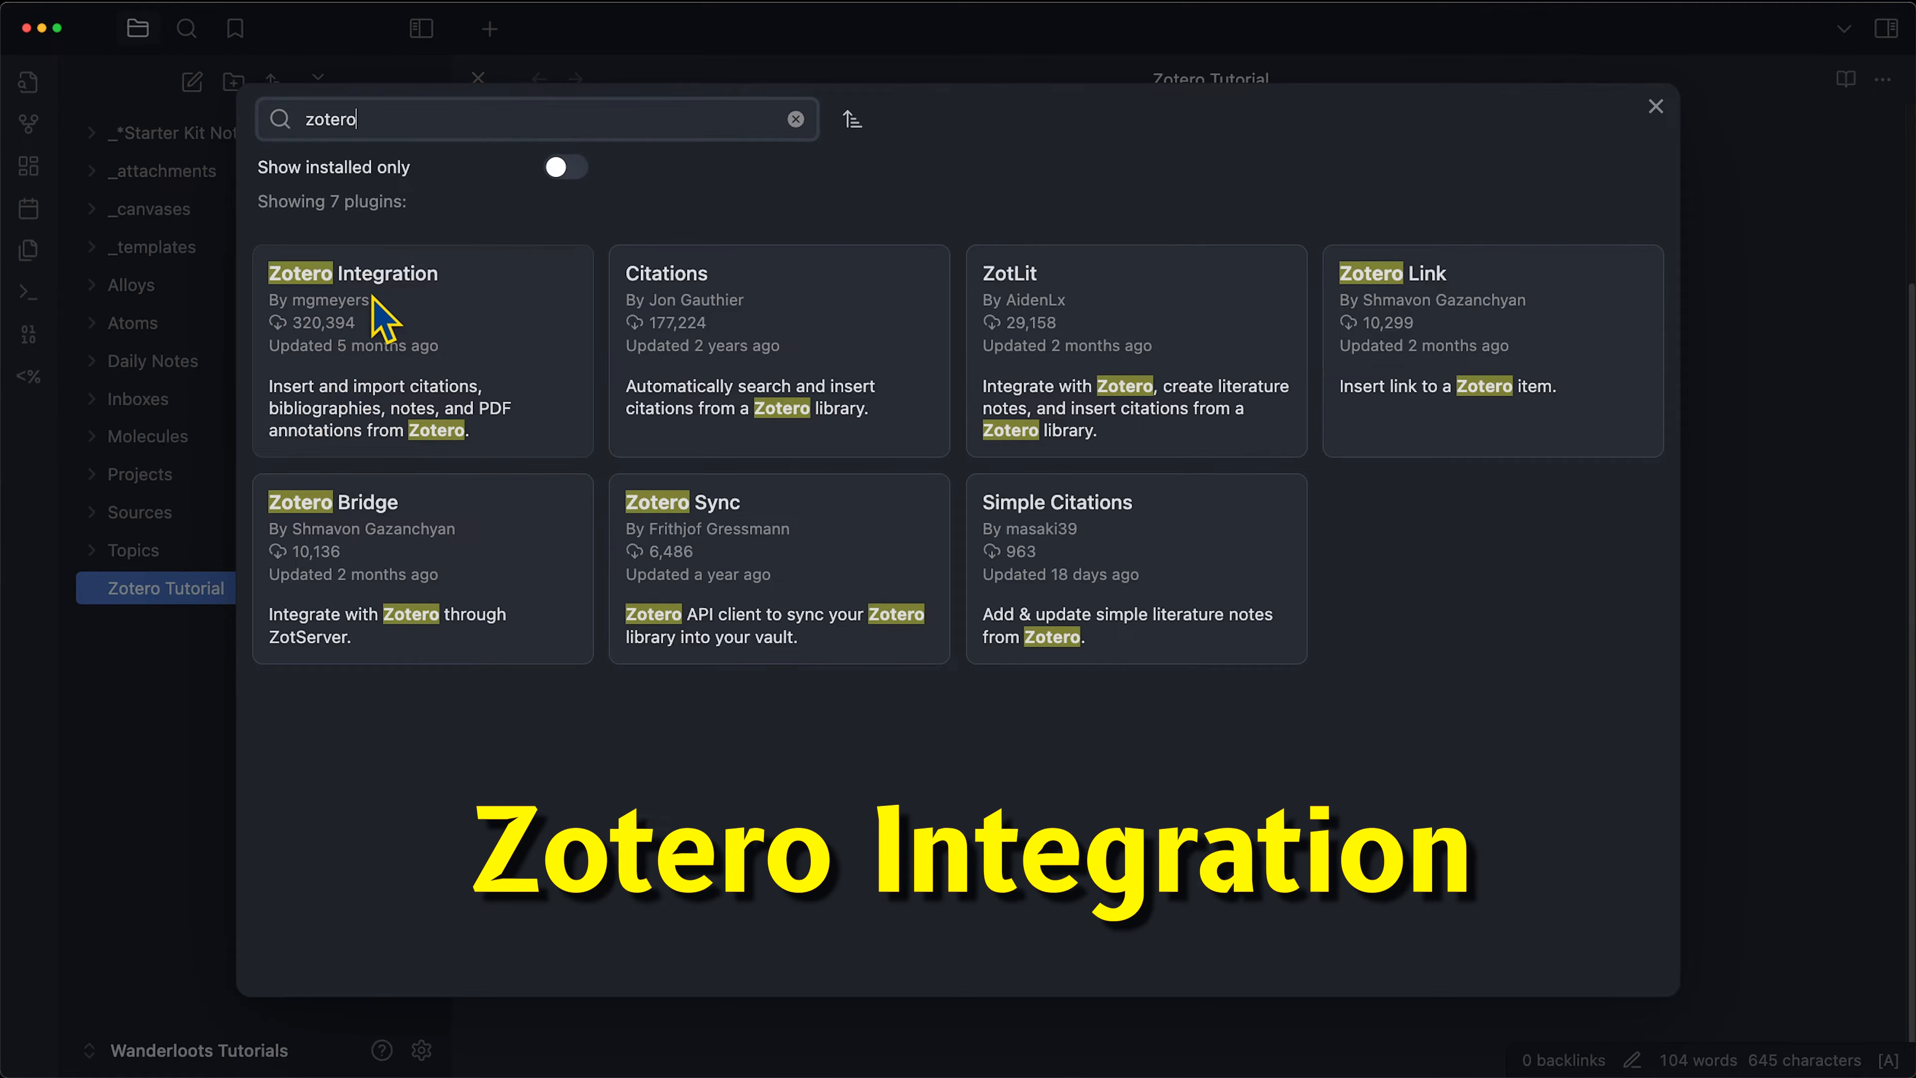
Install and enable the Zotero Integration community plugin.
click(456, 349)
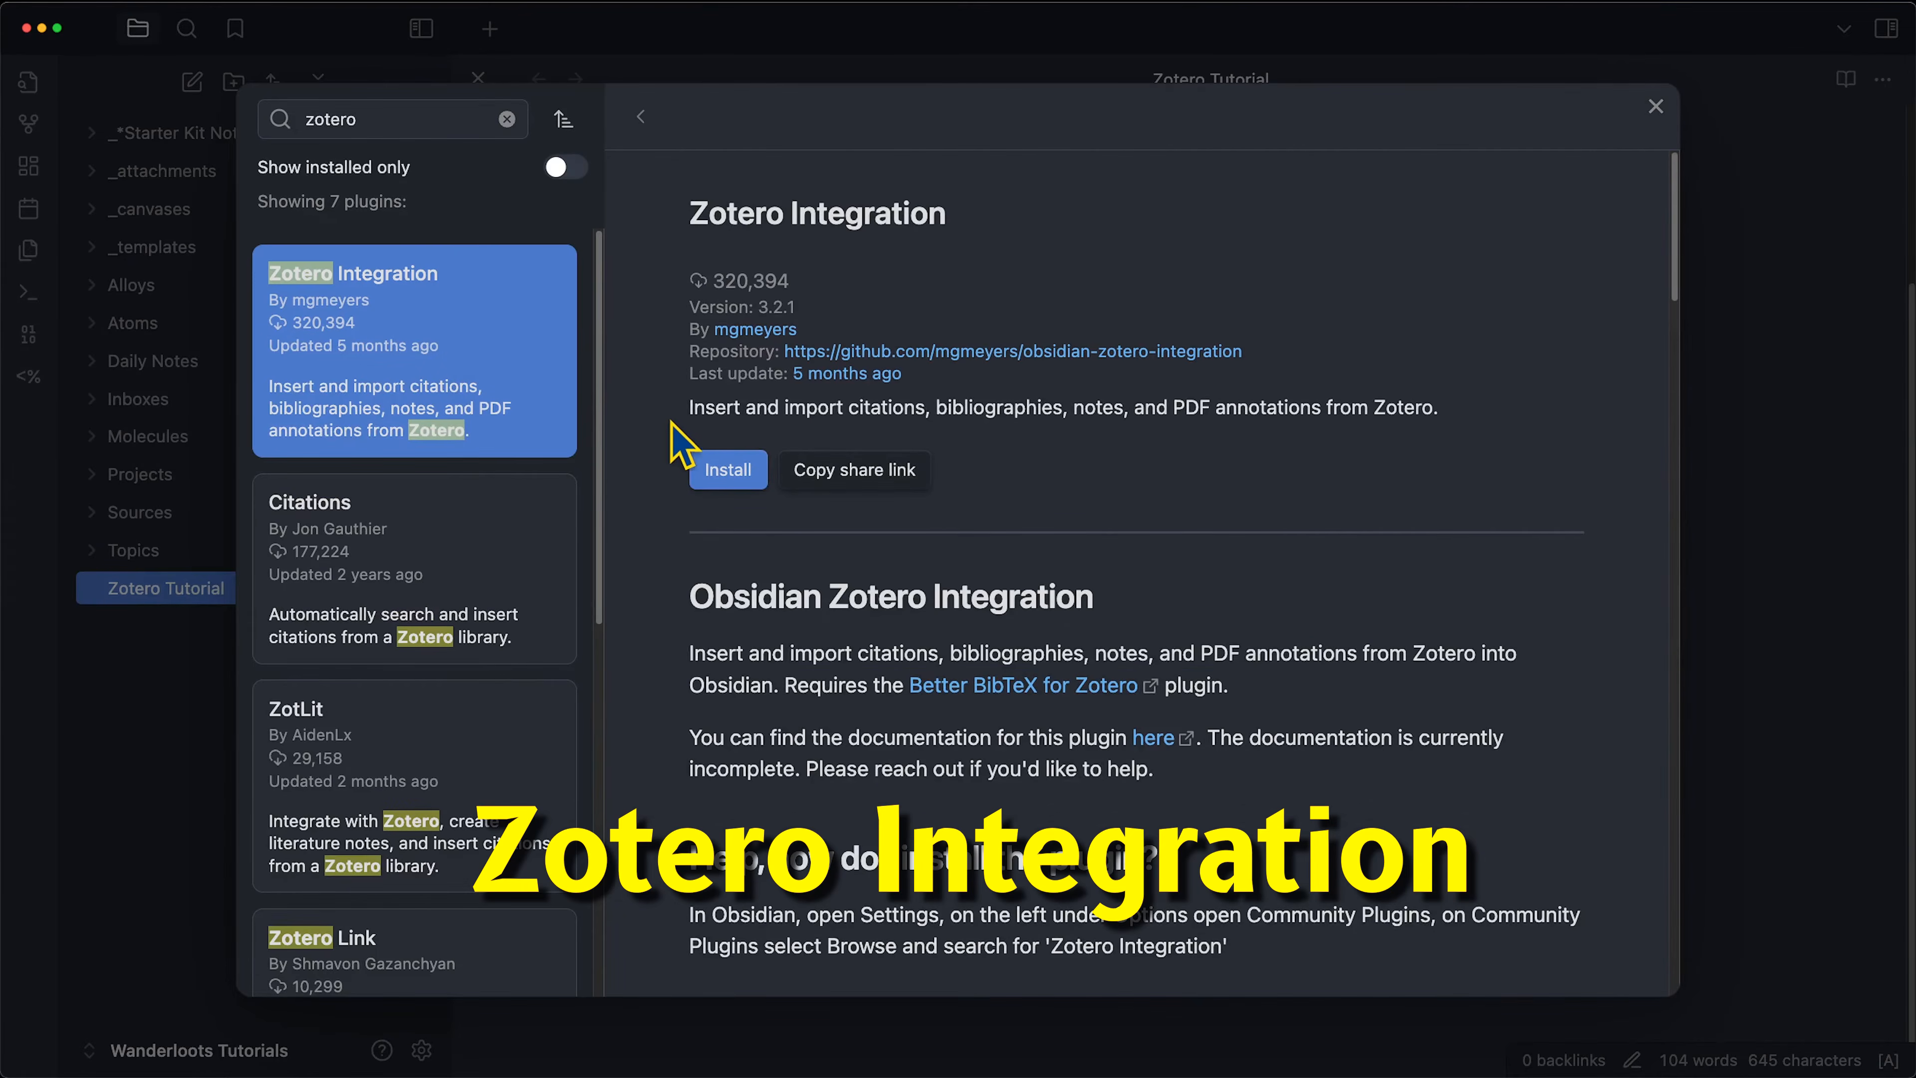
drag(785, 681, 1286, 698)
click(1288, 695)
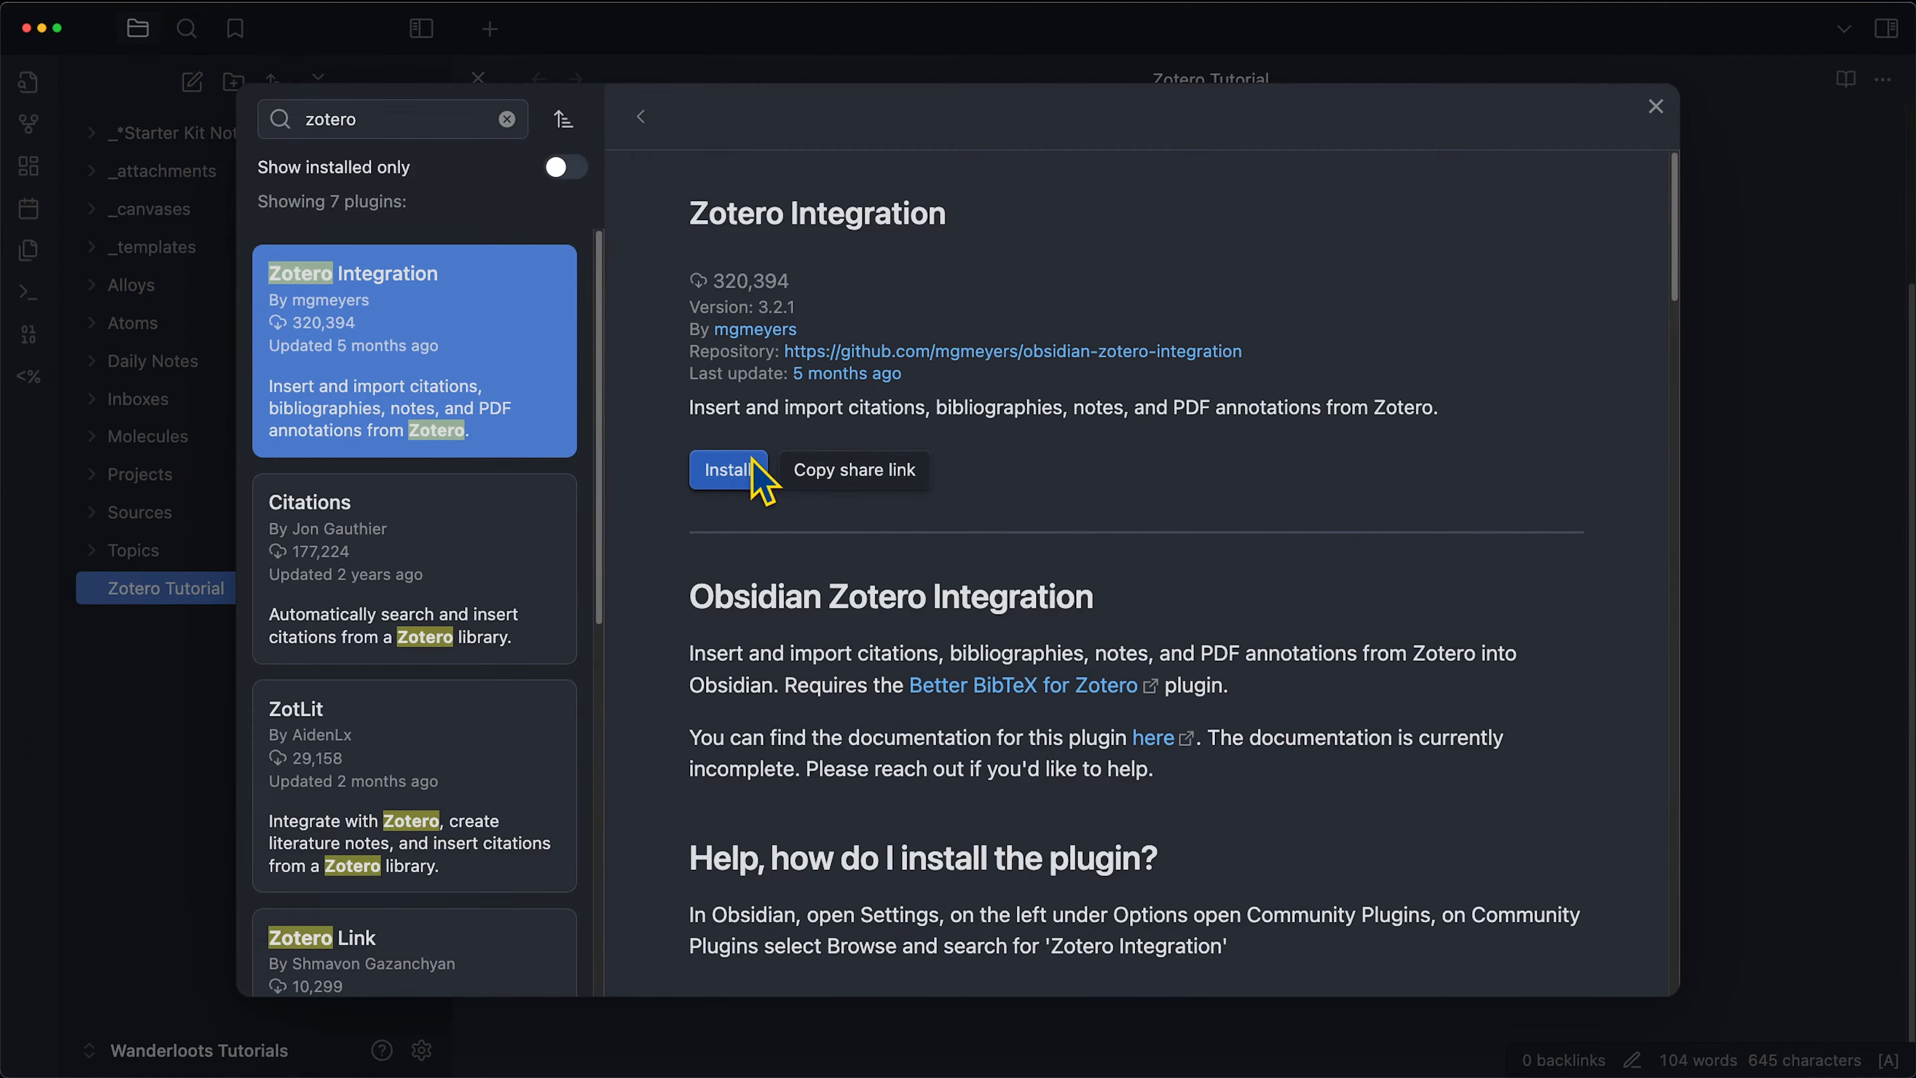
click(728, 468)
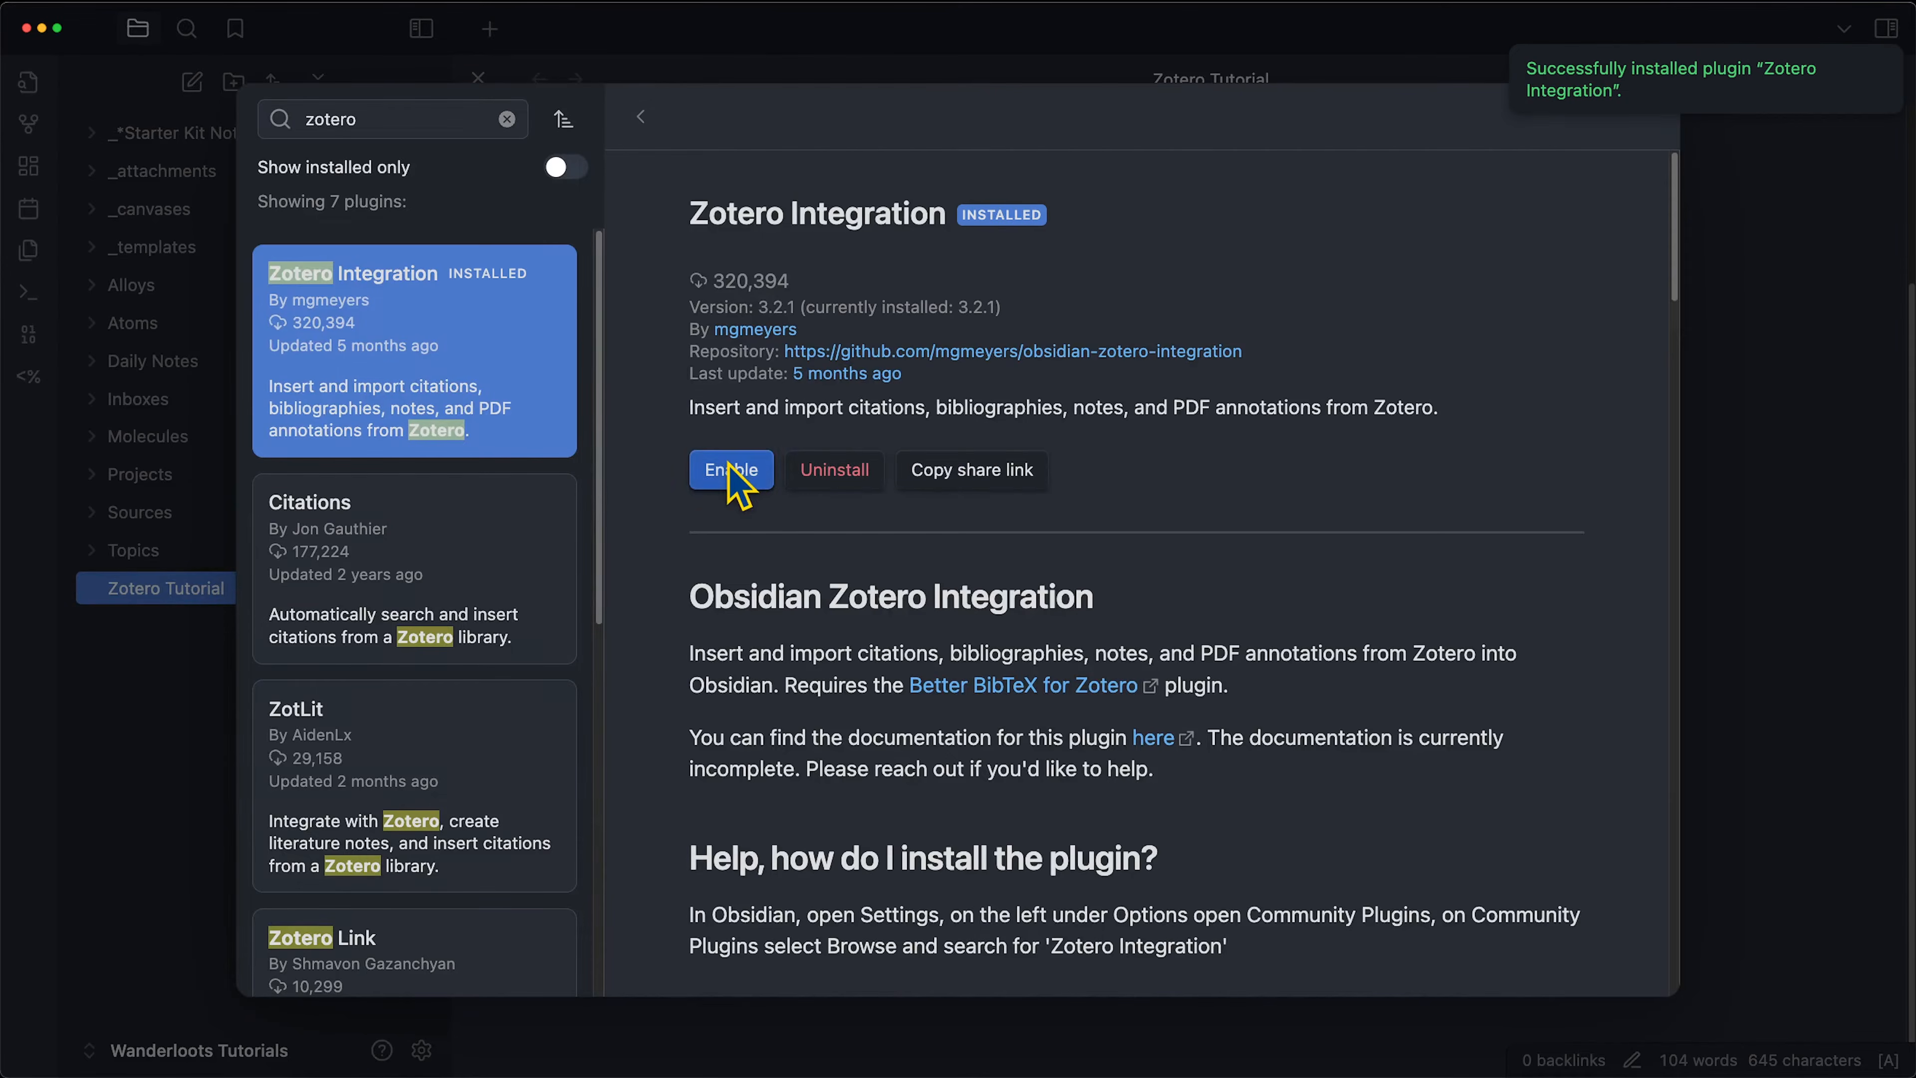
click(758, 498)
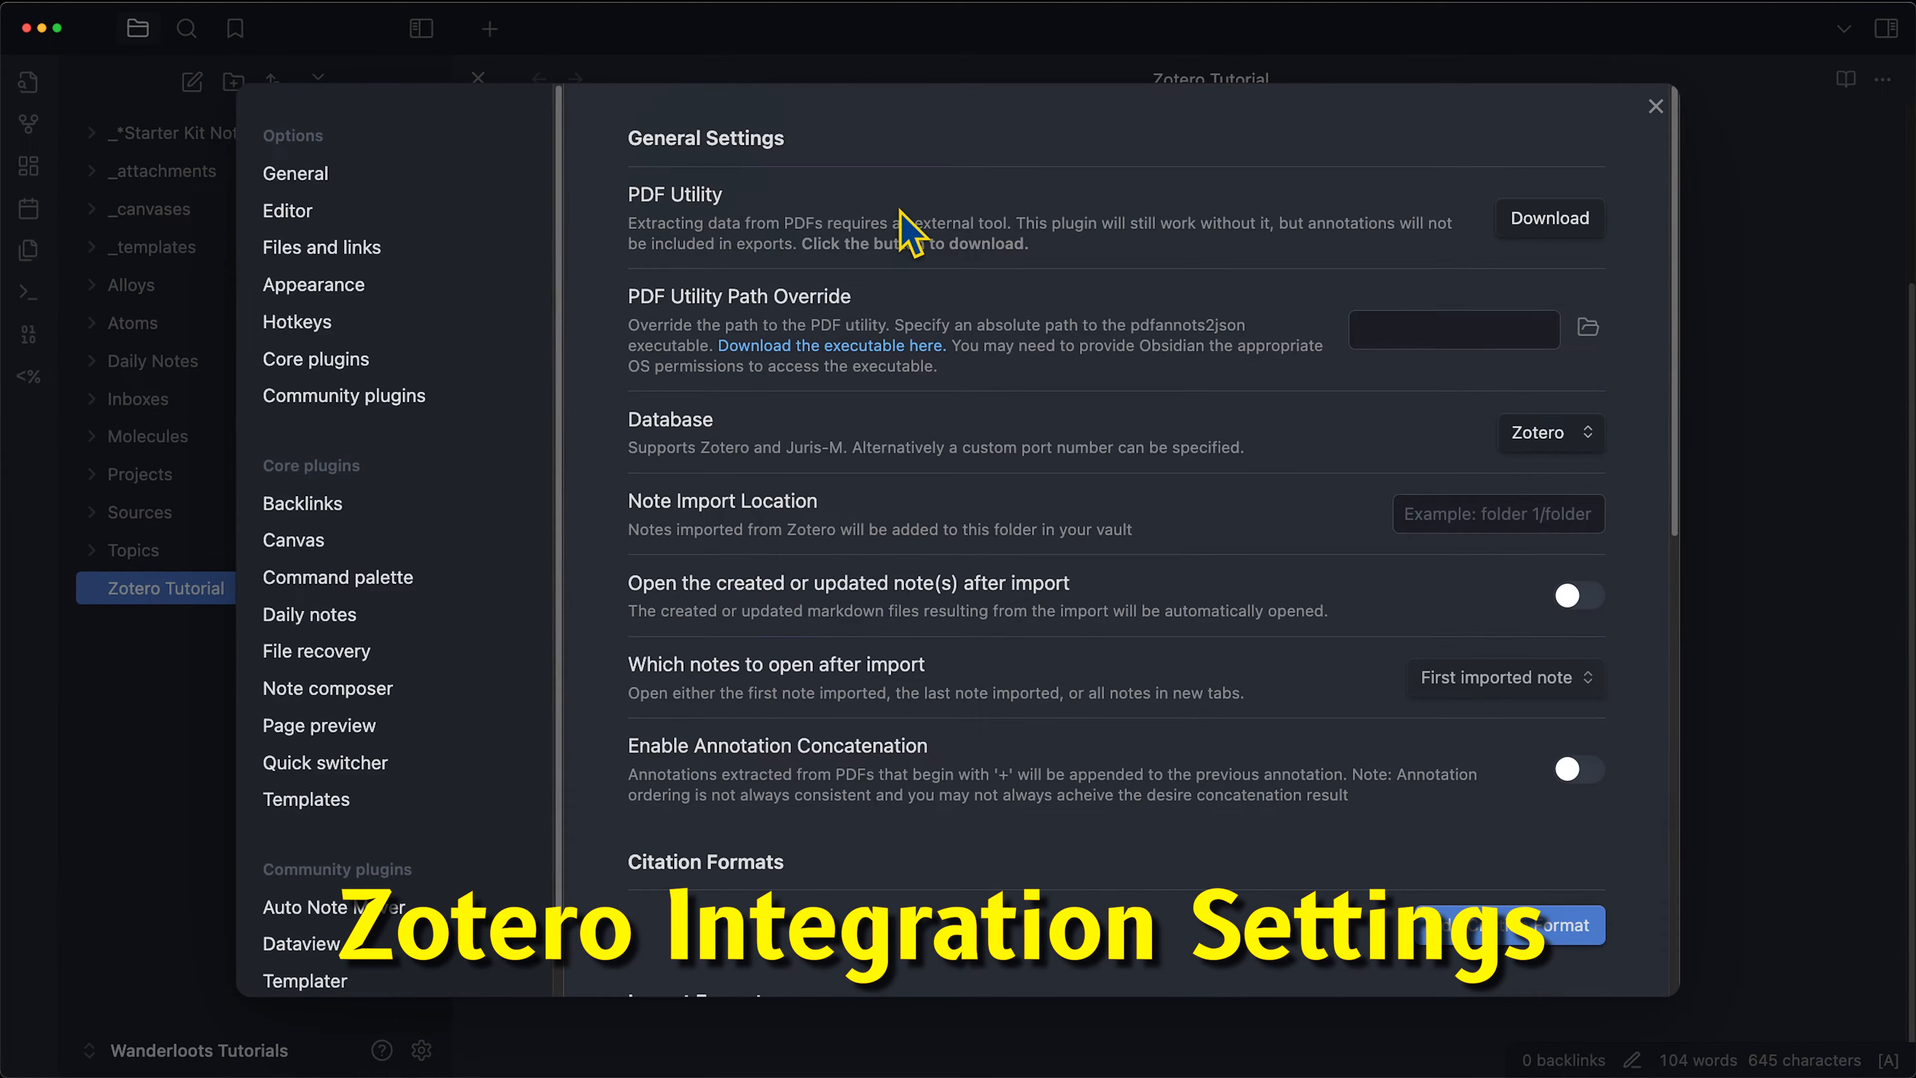
Download the PDF utility for Zotero Integration, keep Zotero as the database, and turn on opening created or updated notes after import.
click(1501, 220)
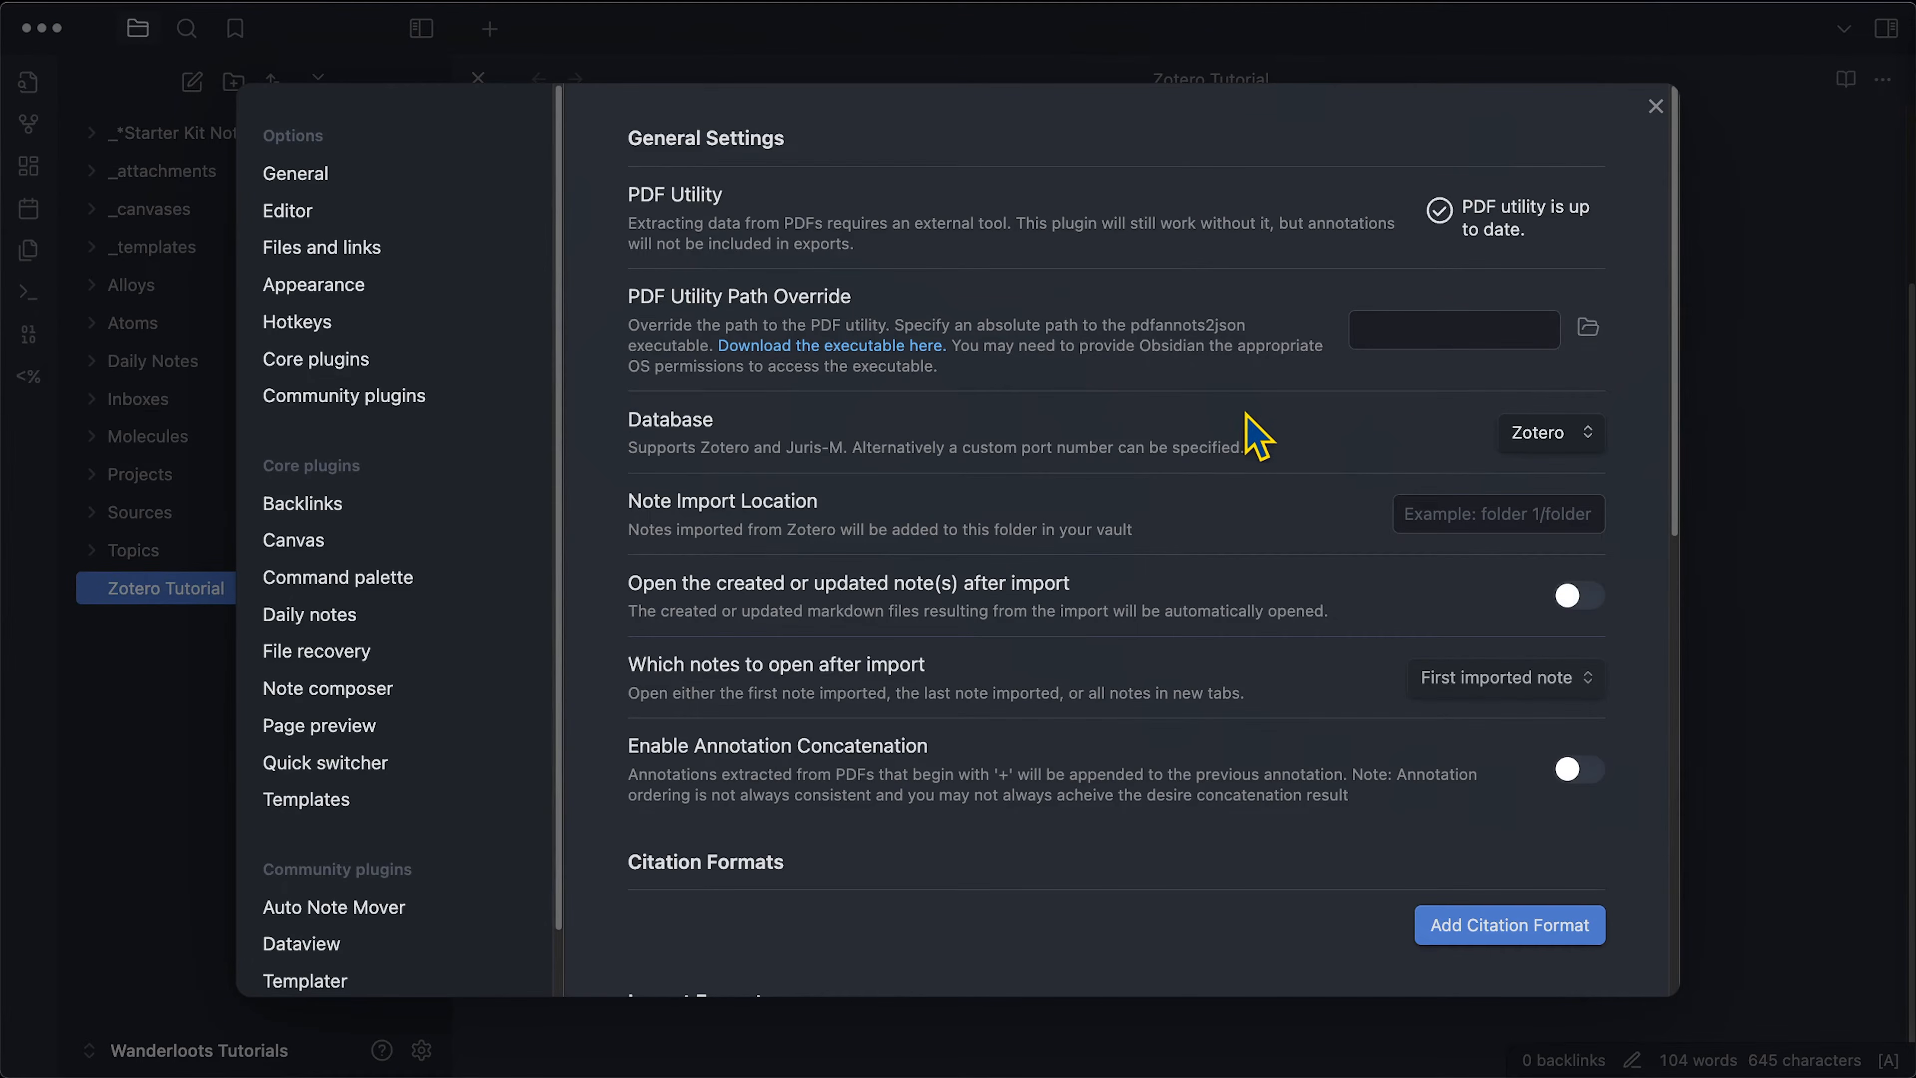
click(1573, 433)
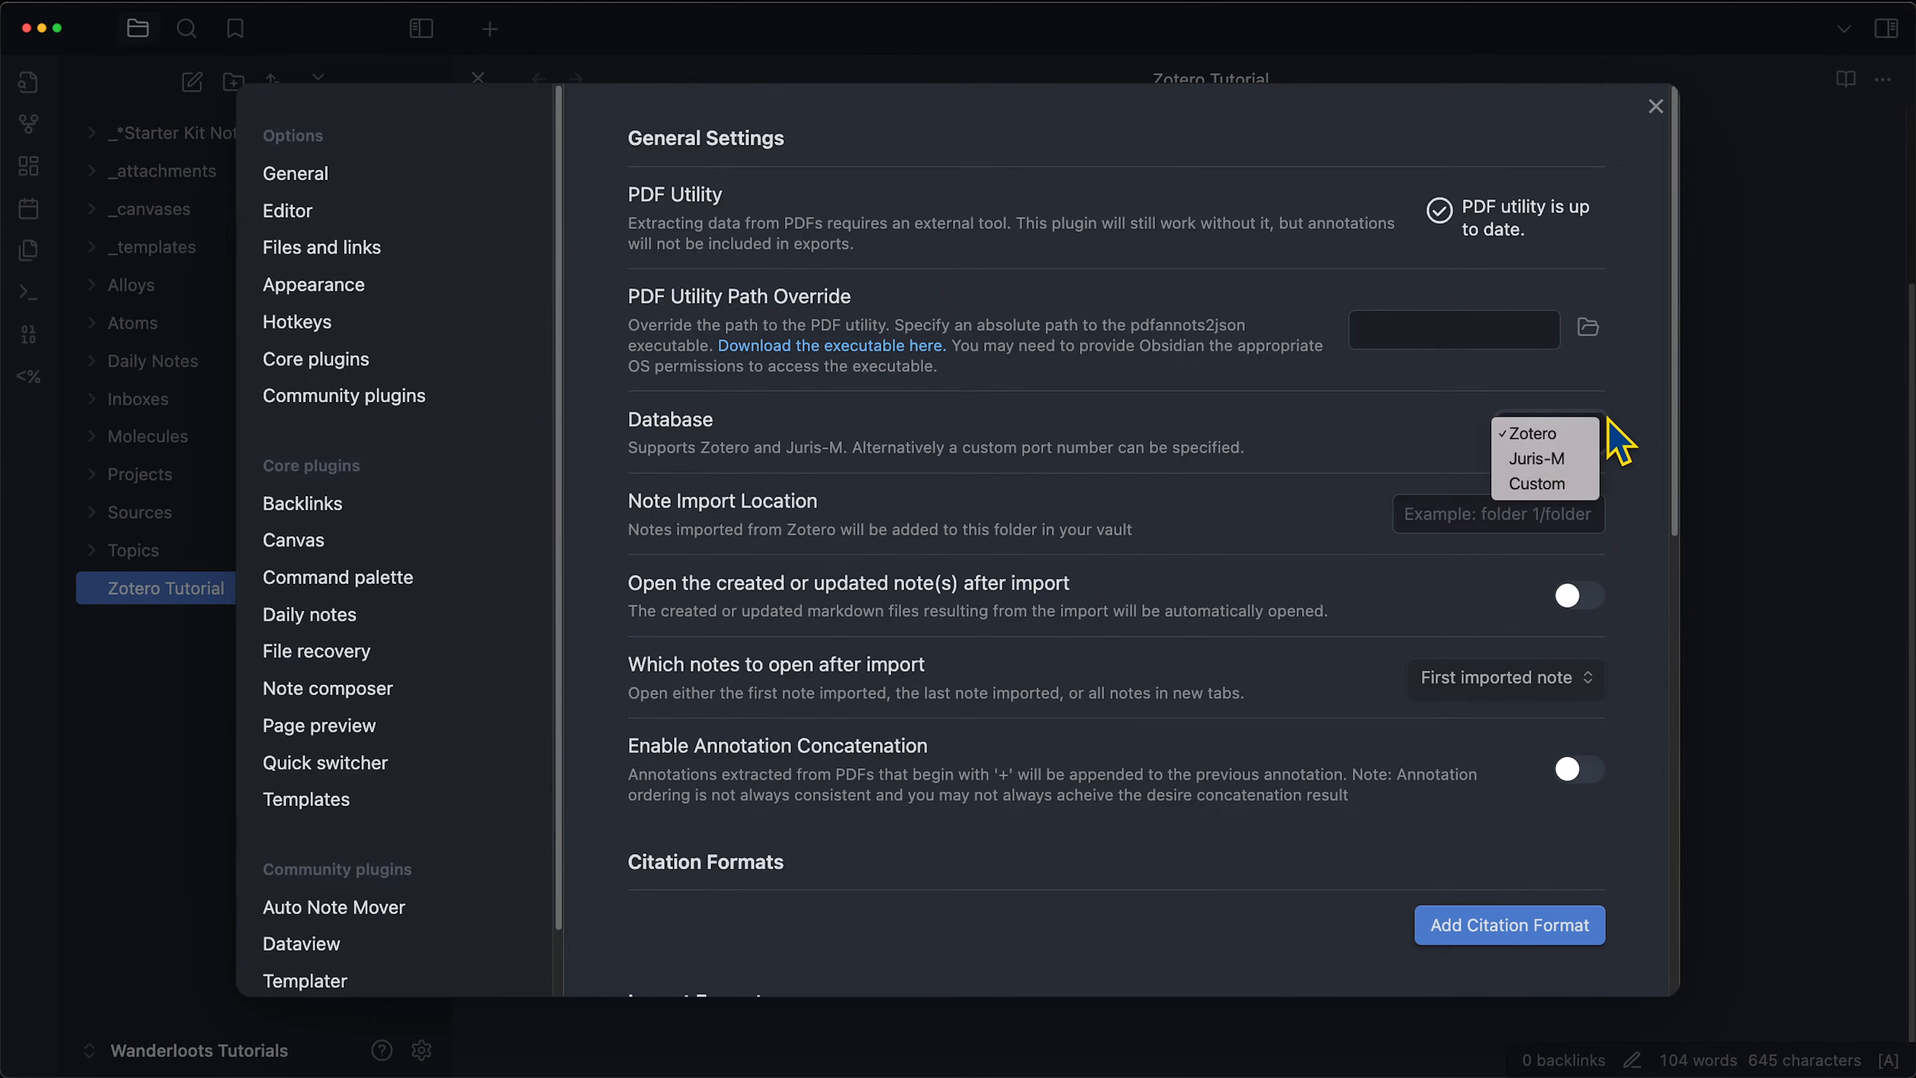
click(1638, 416)
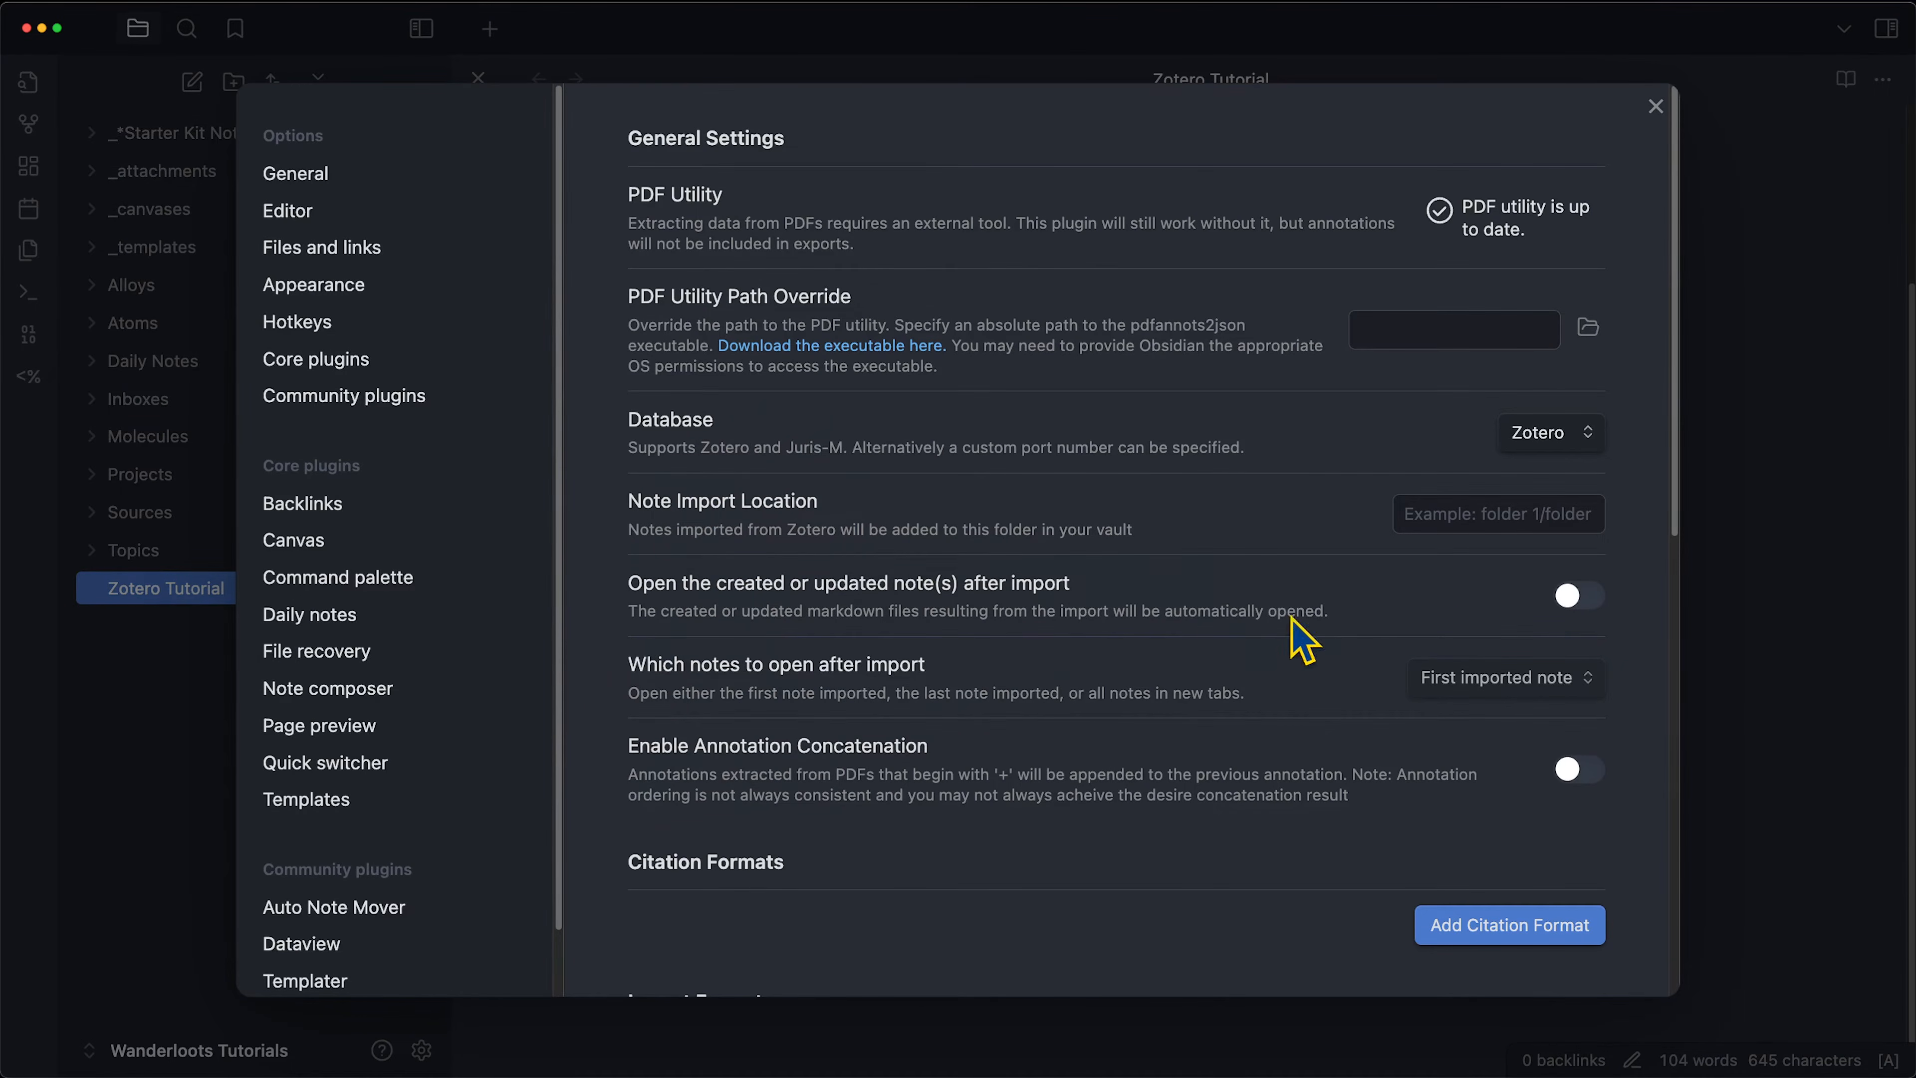
click(1580, 596)
Add an import format to Zotero Integration and name it "Literature Source Note".
scroll(1099, 642, down, 8)
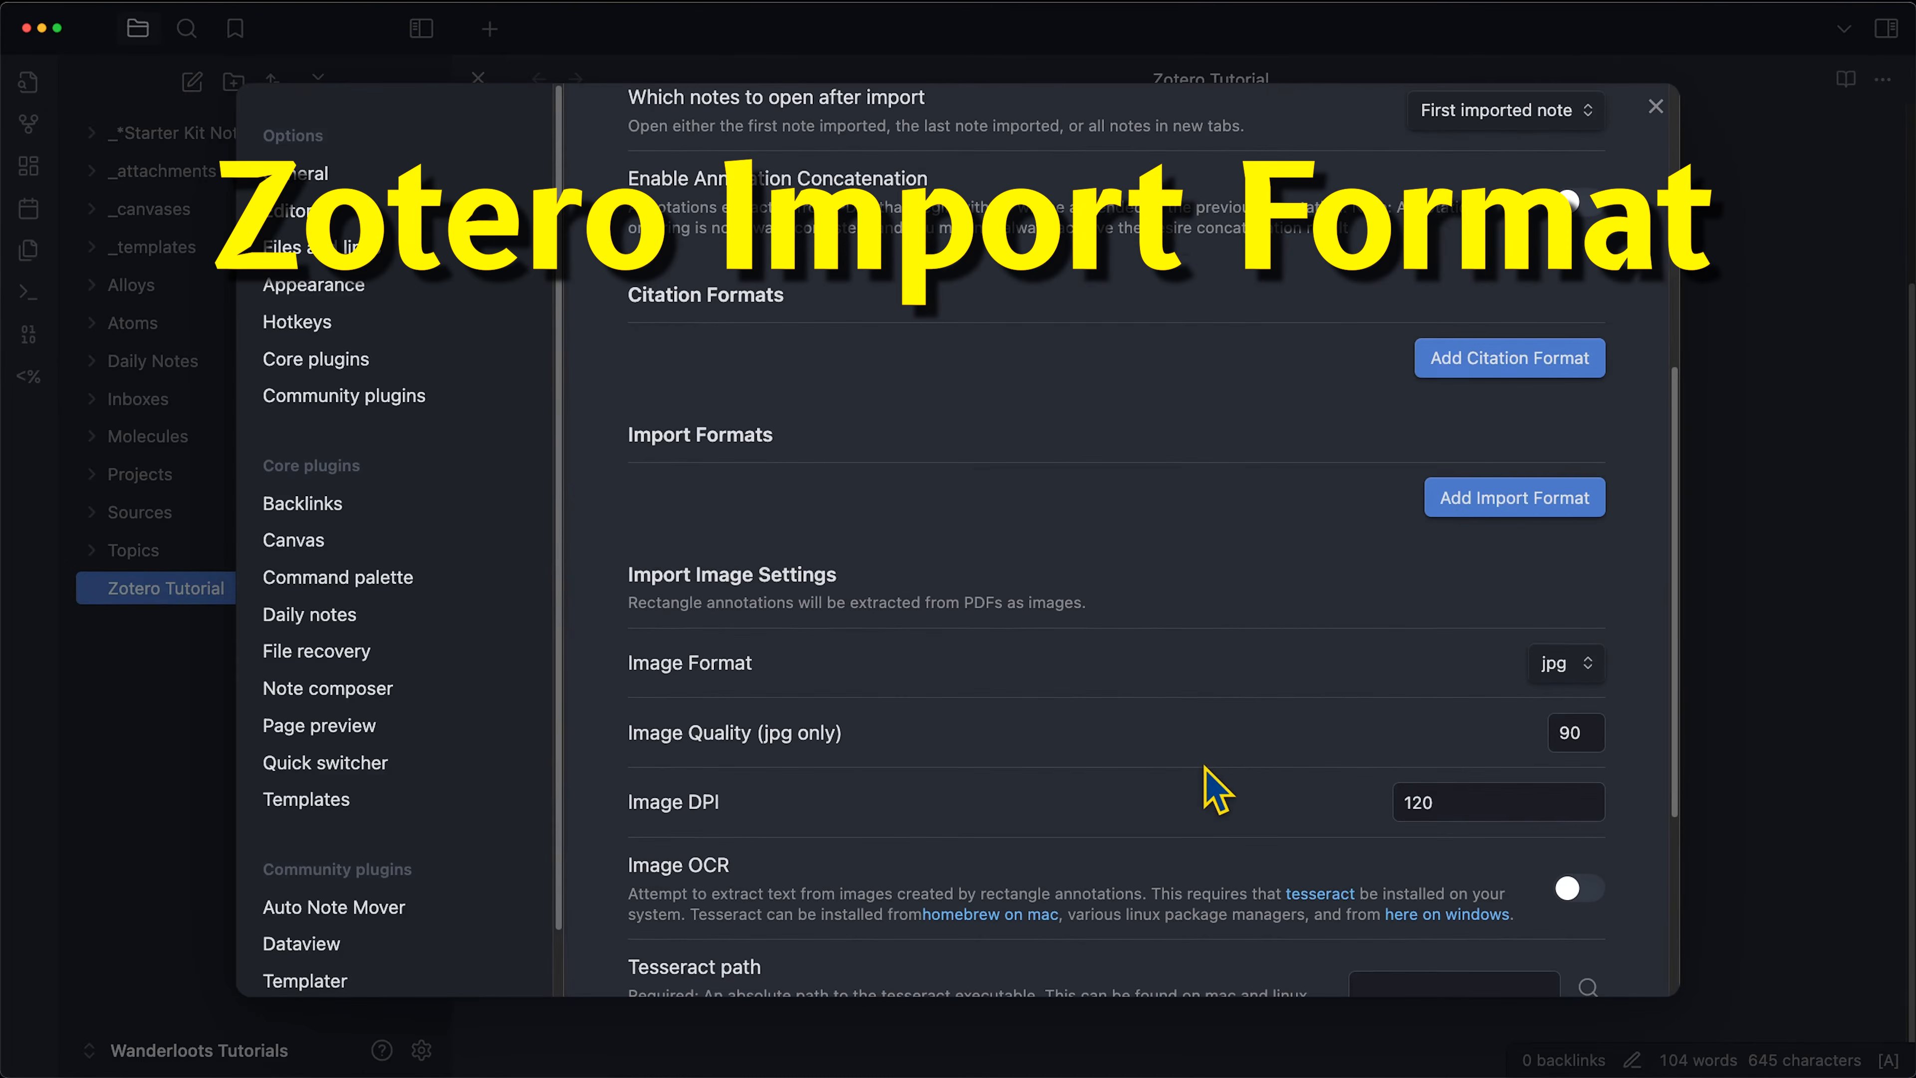
scroll(1200, 785, down, 2)
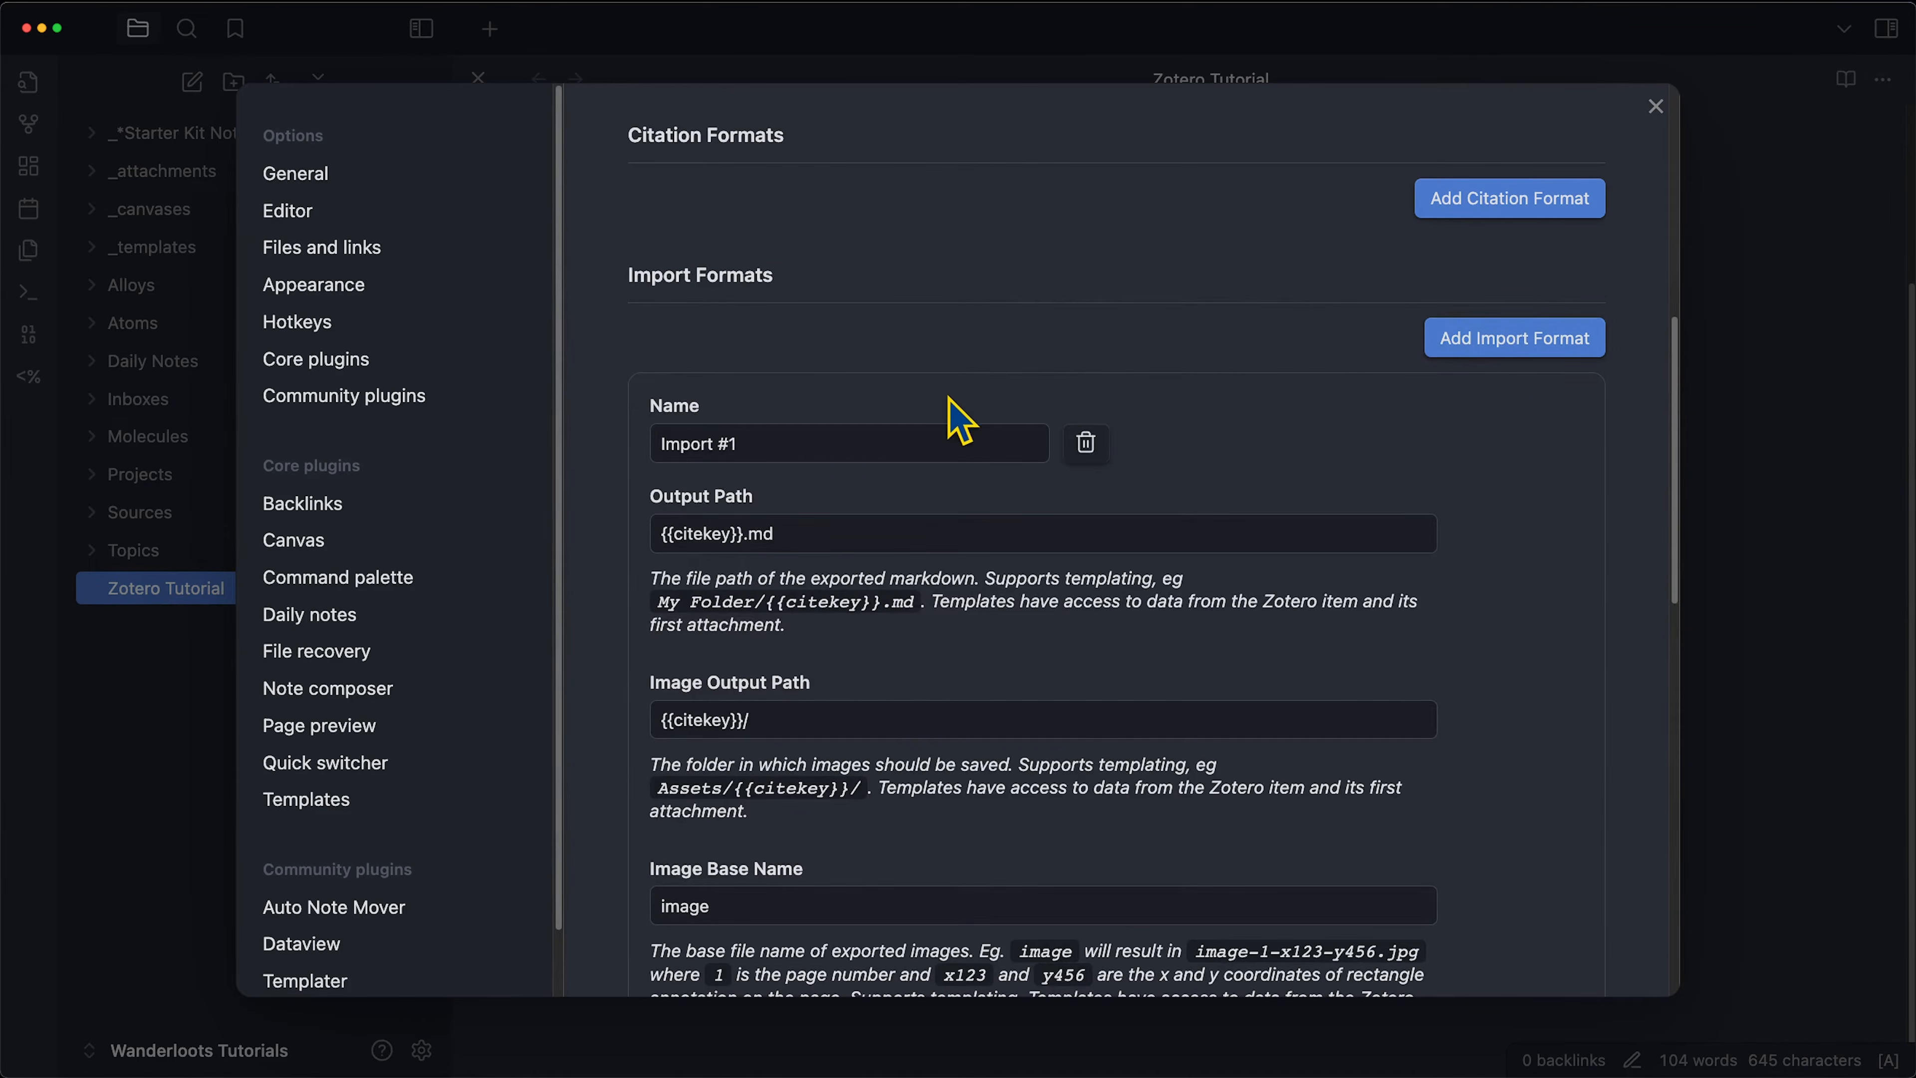
scroll(962, 419, down, 5)
triple_click(781, 255)
key(BackSpace)
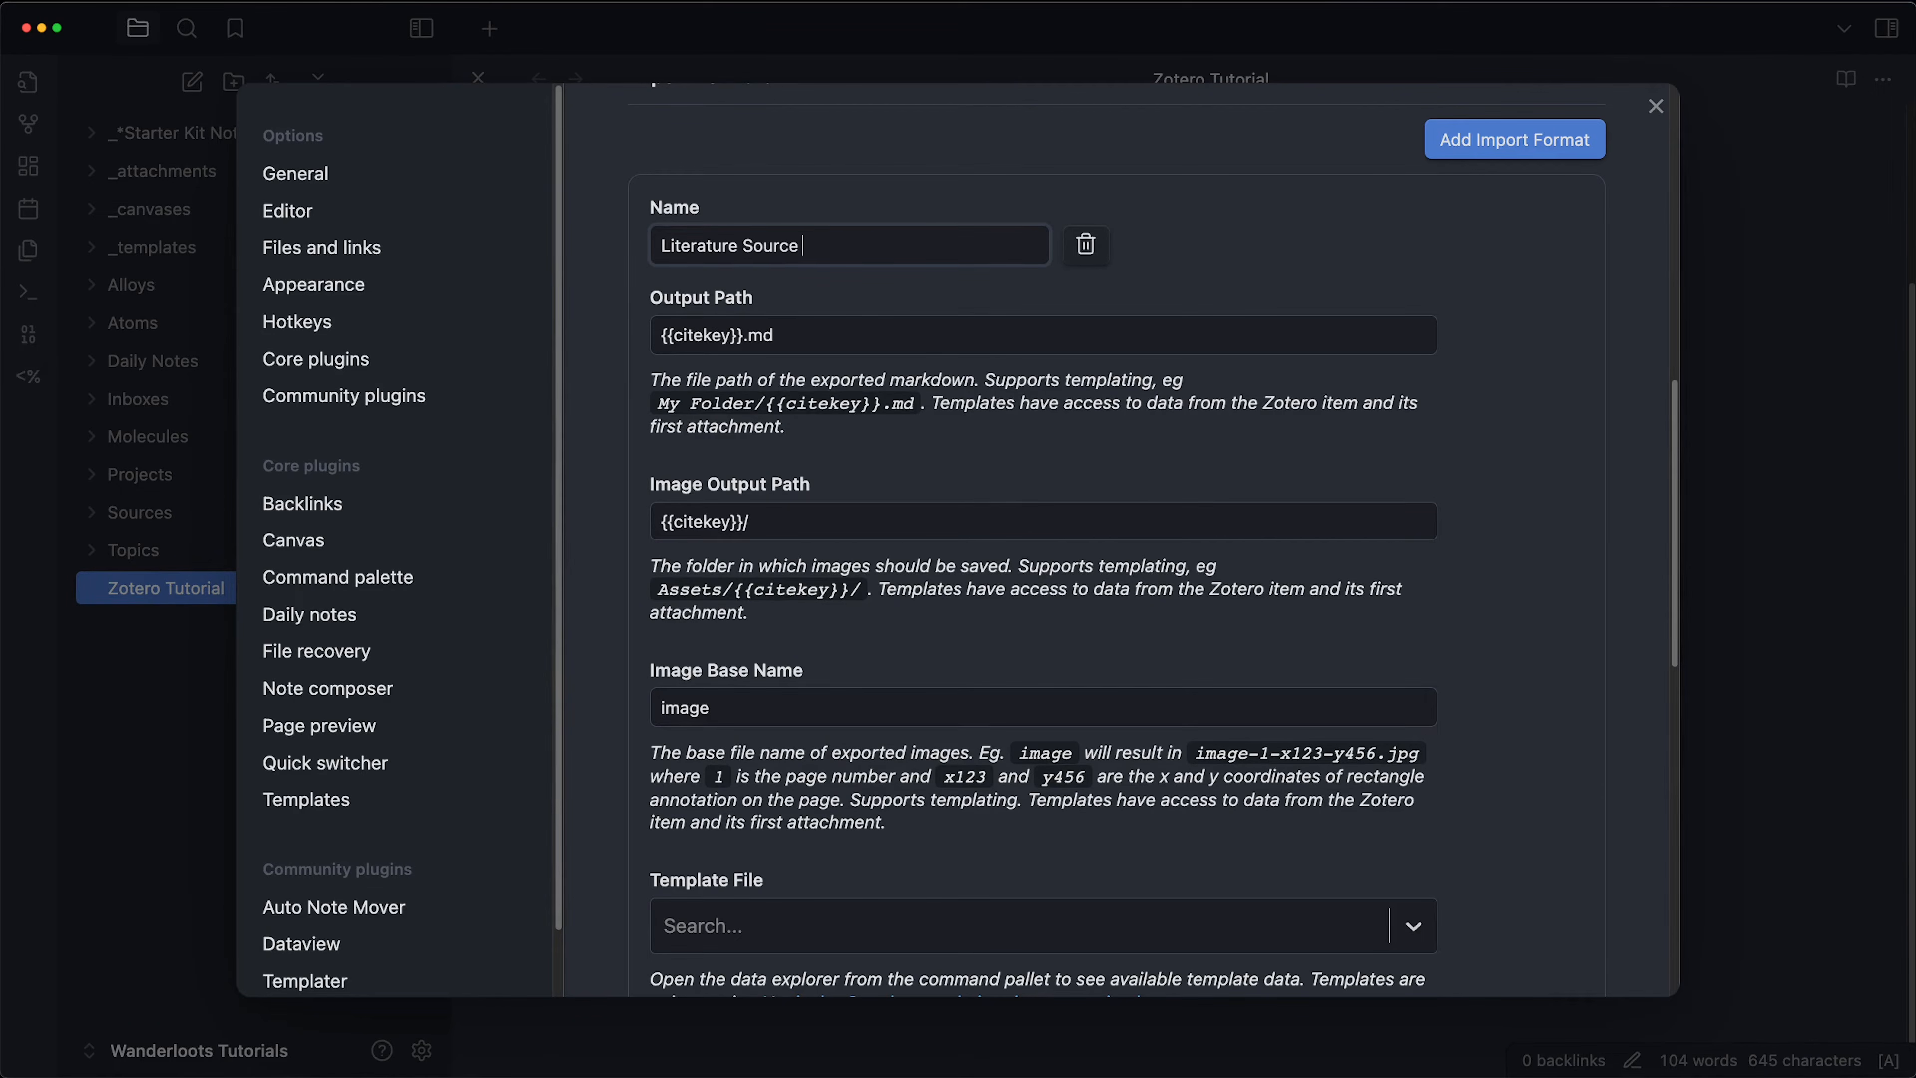
text(e)
click(686, 335)
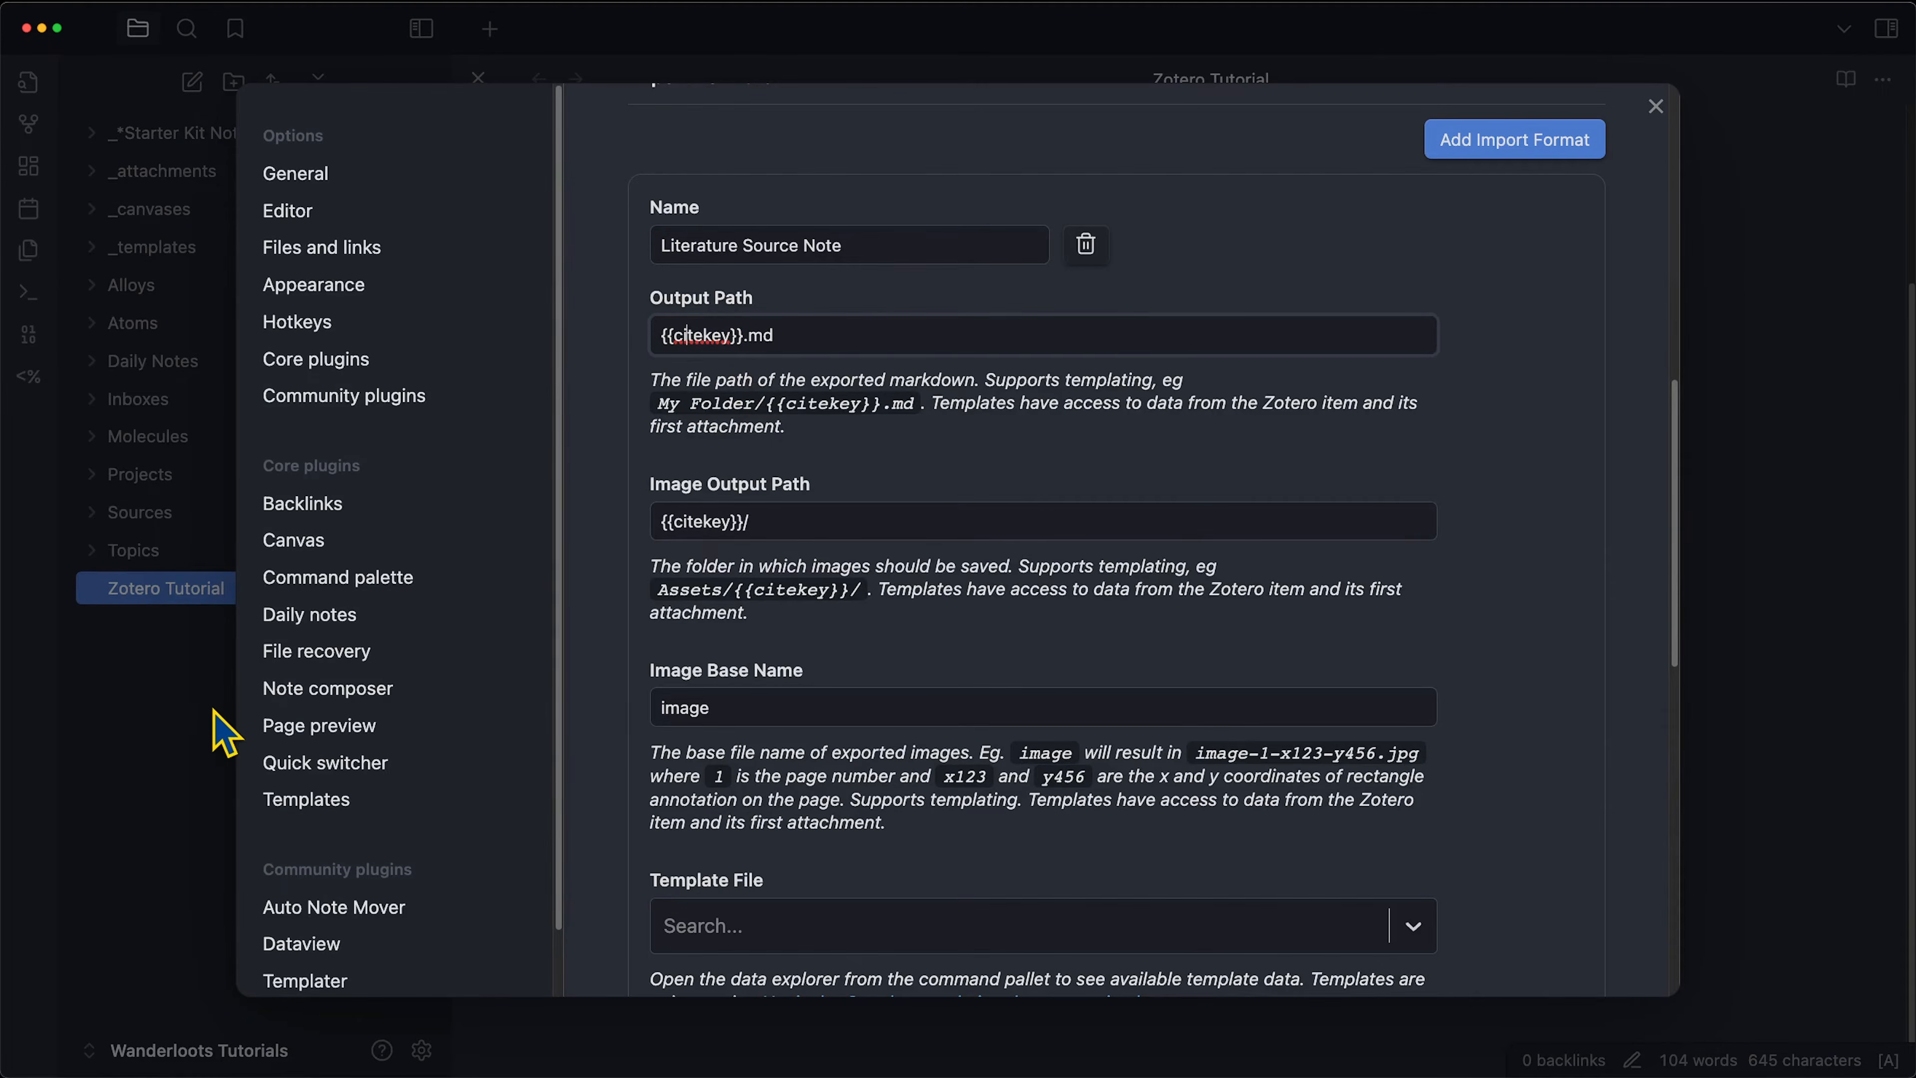
Close the settings and create a folder named "Literature Sources" inside the Sources folder.
click(139, 687)
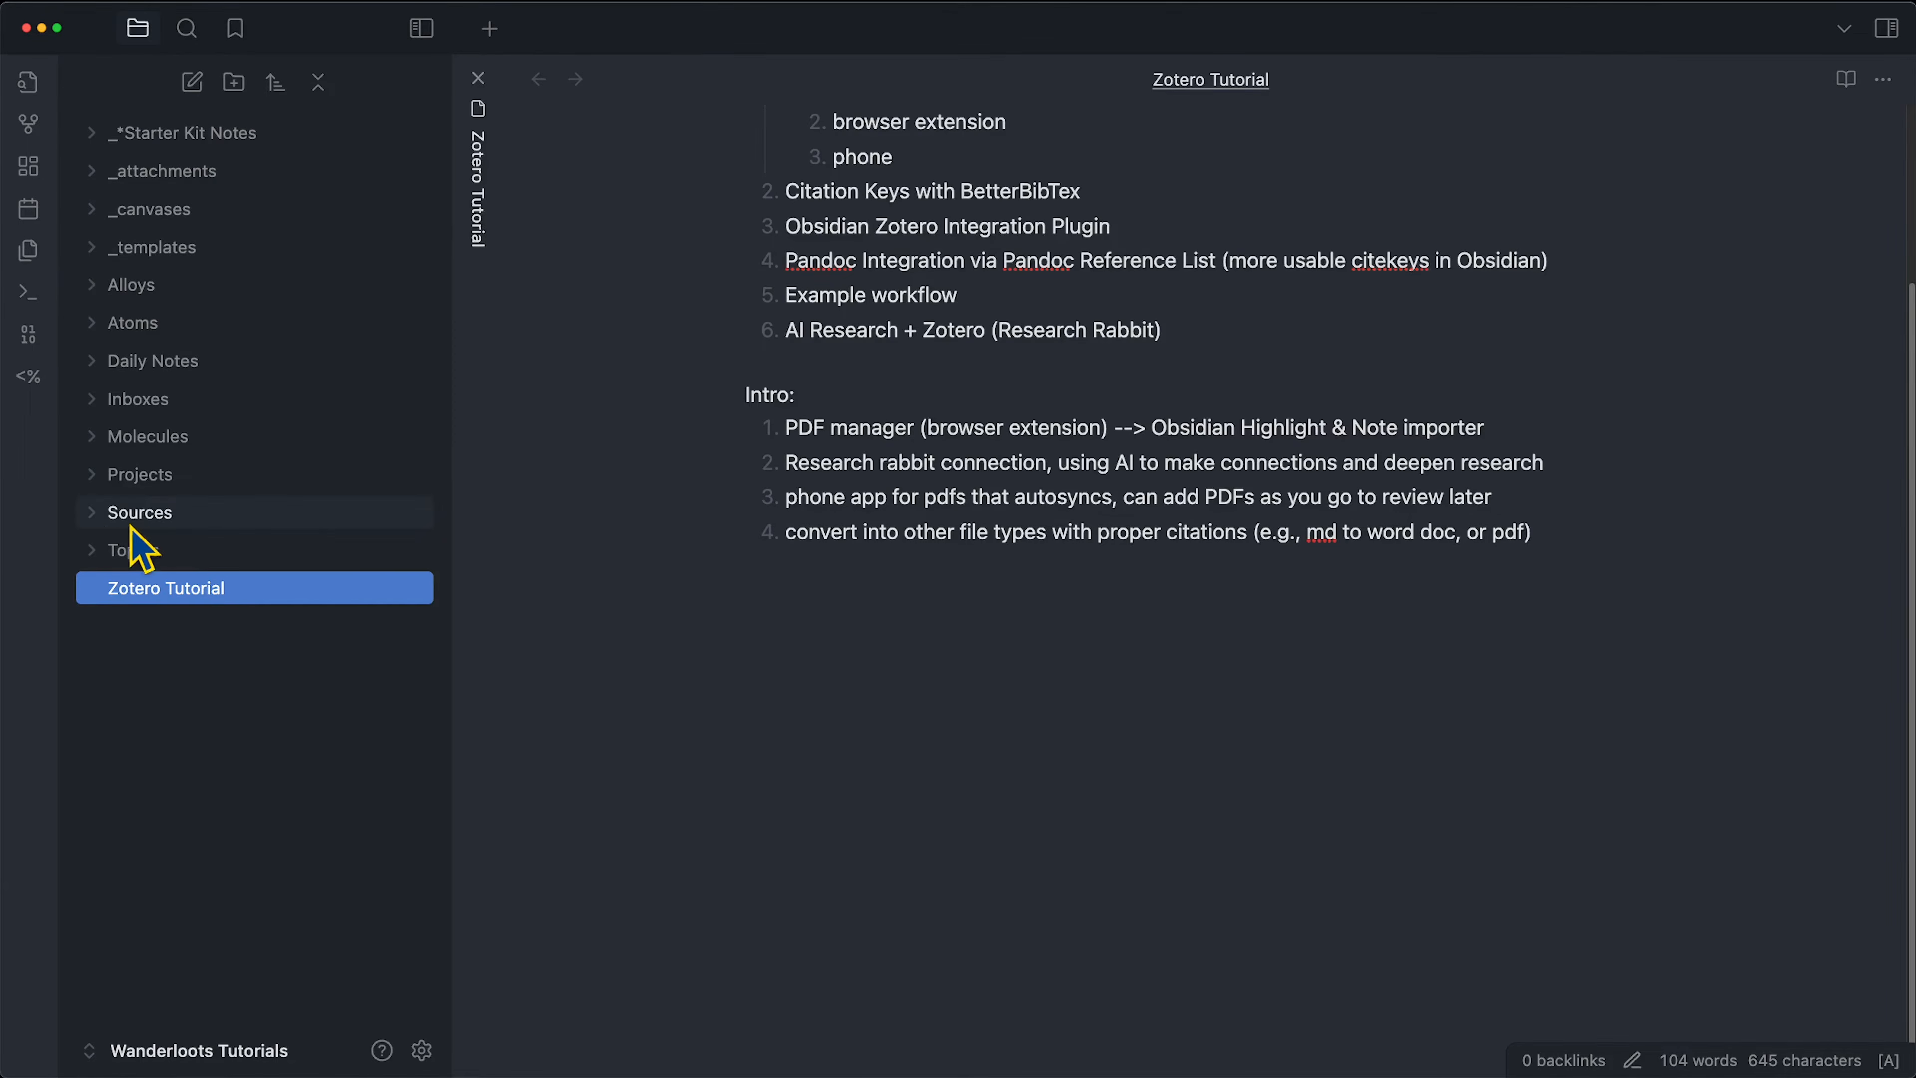
click(121, 513)
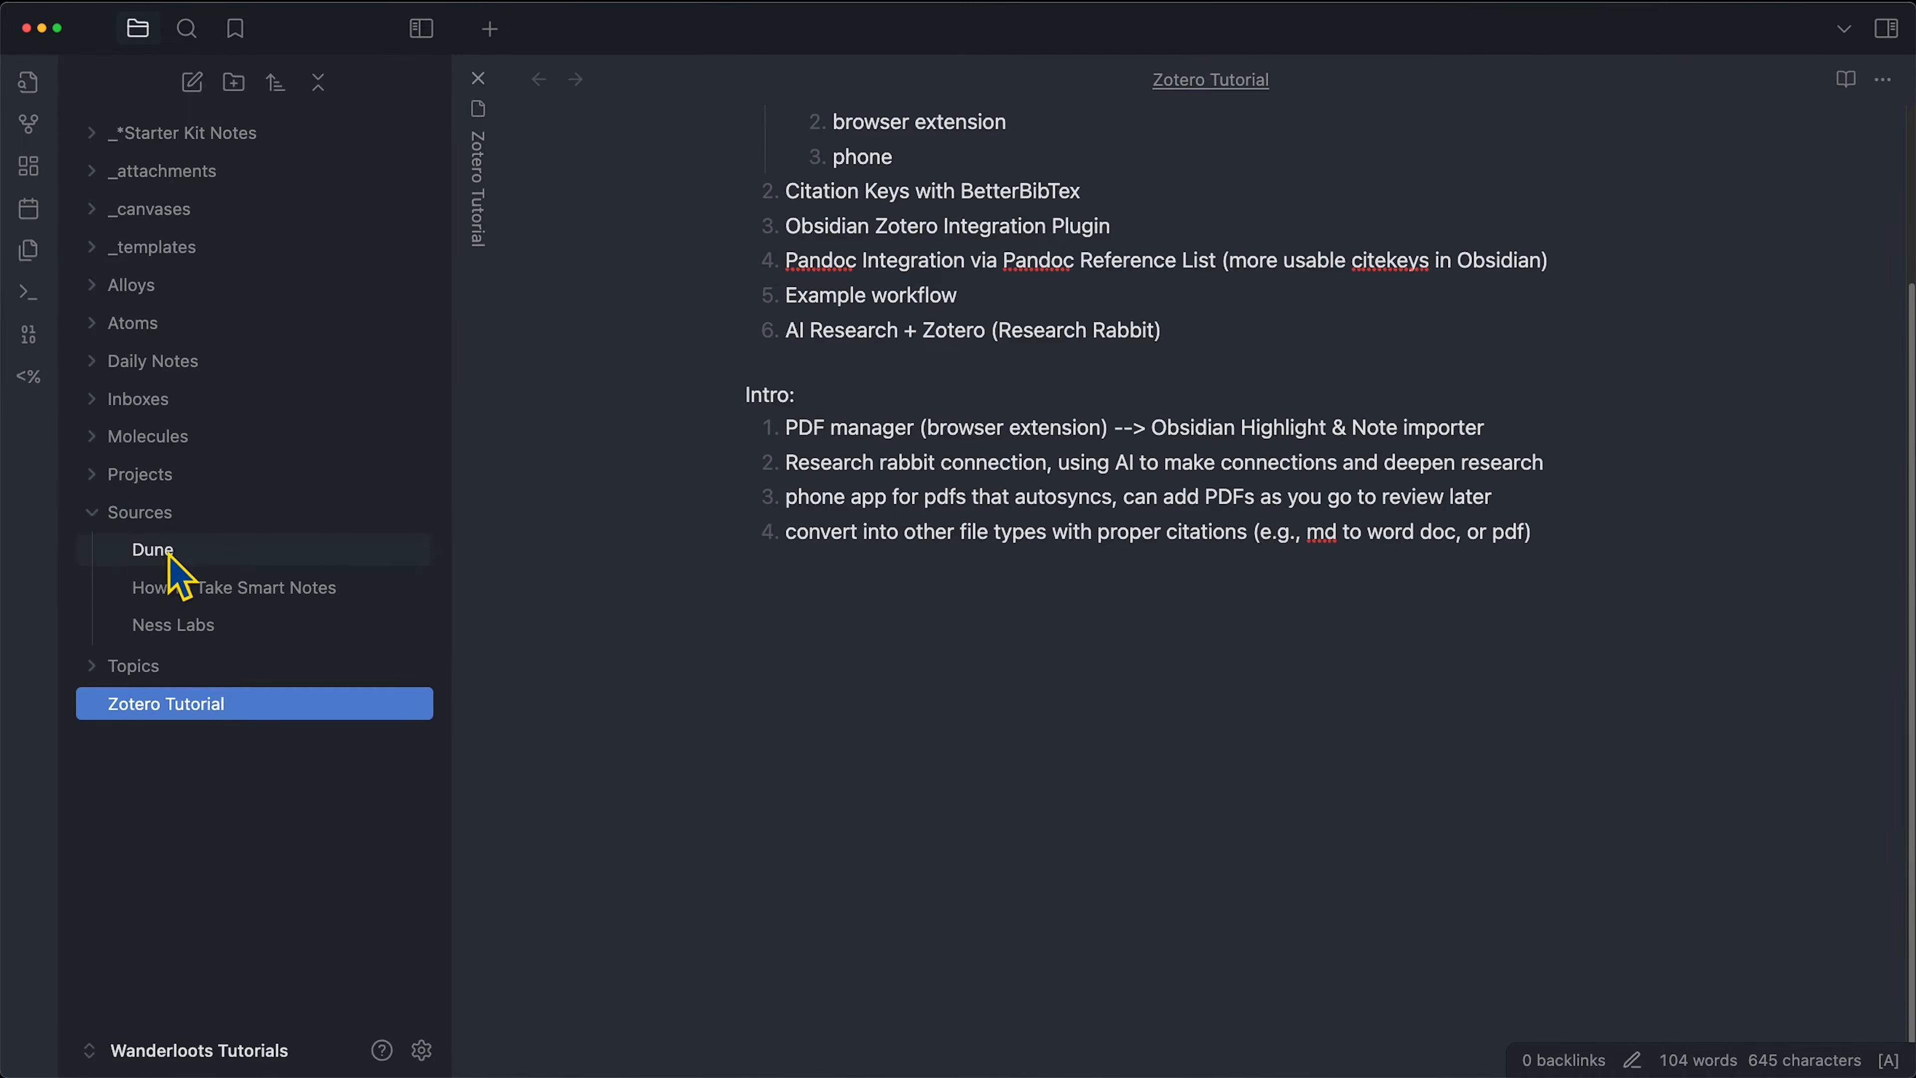
click(94, 520)
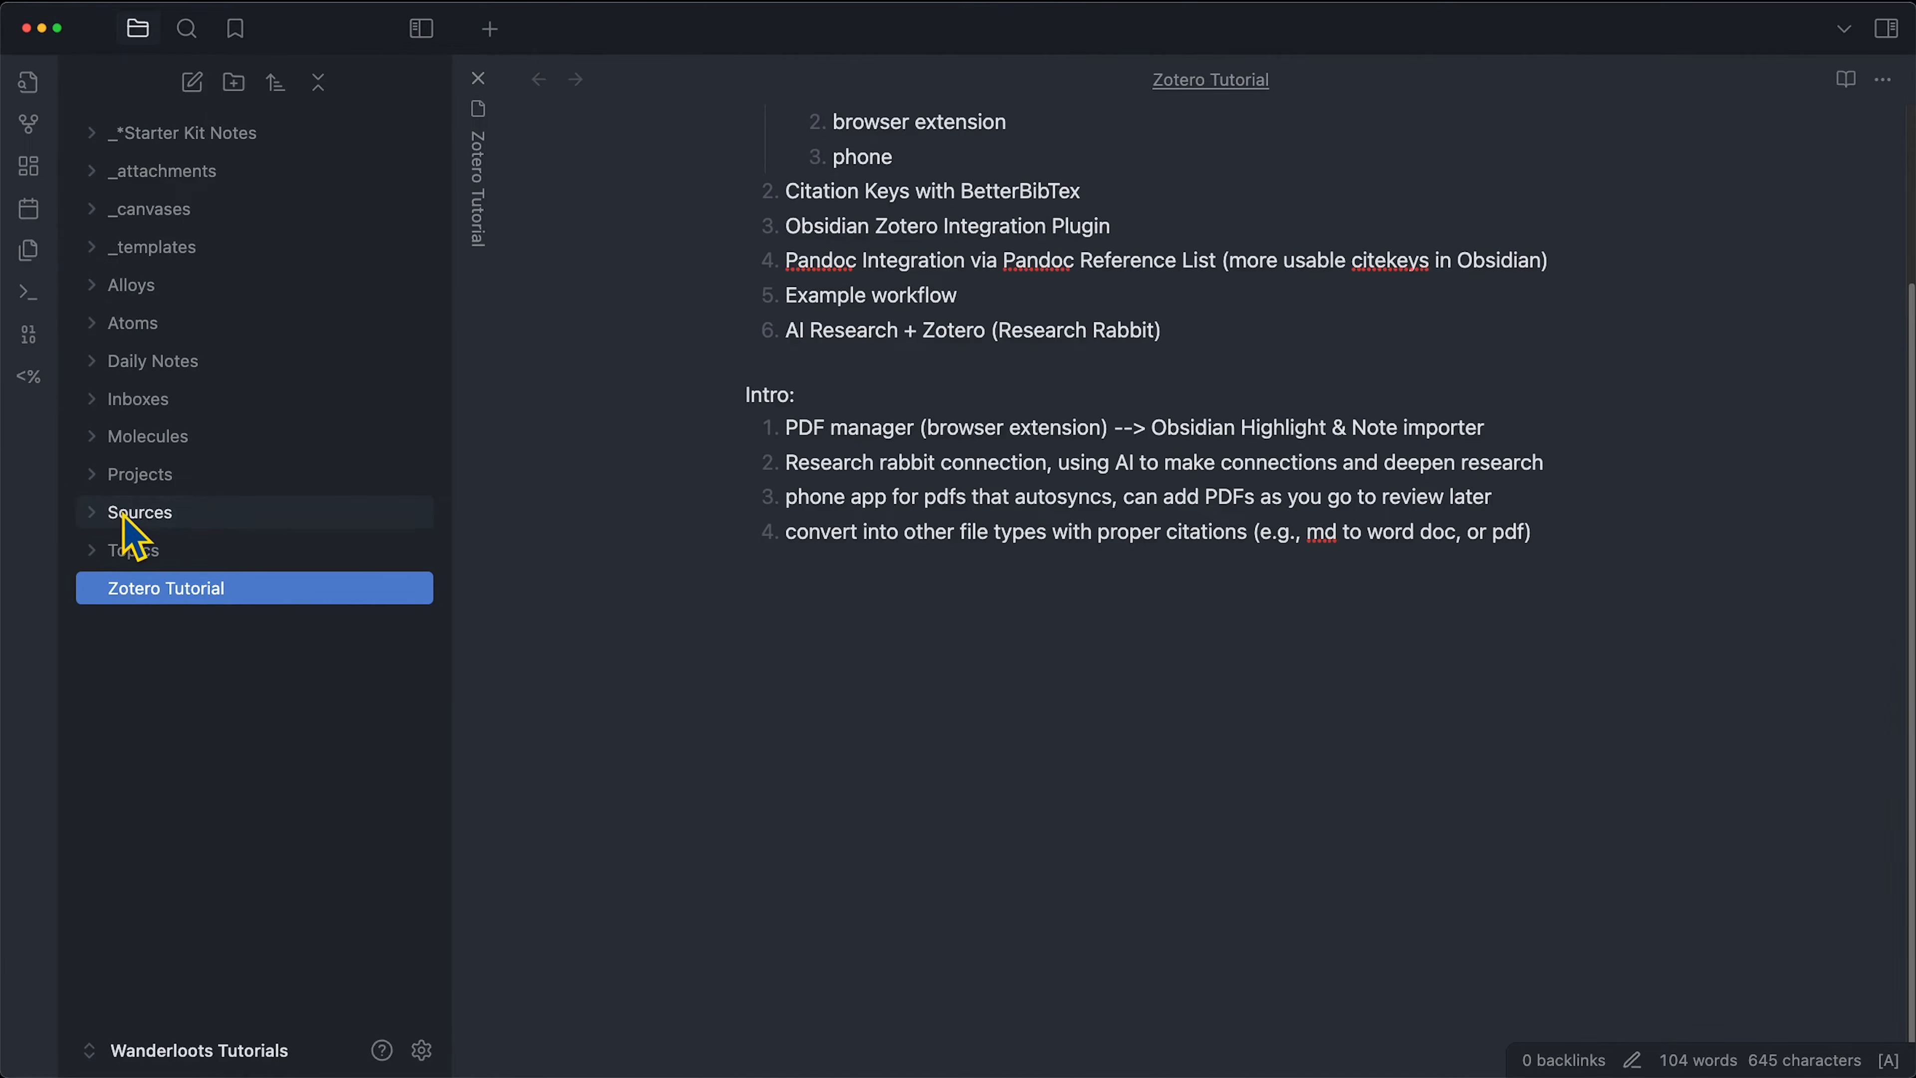
click(134, 514)
right_click(168, 502)
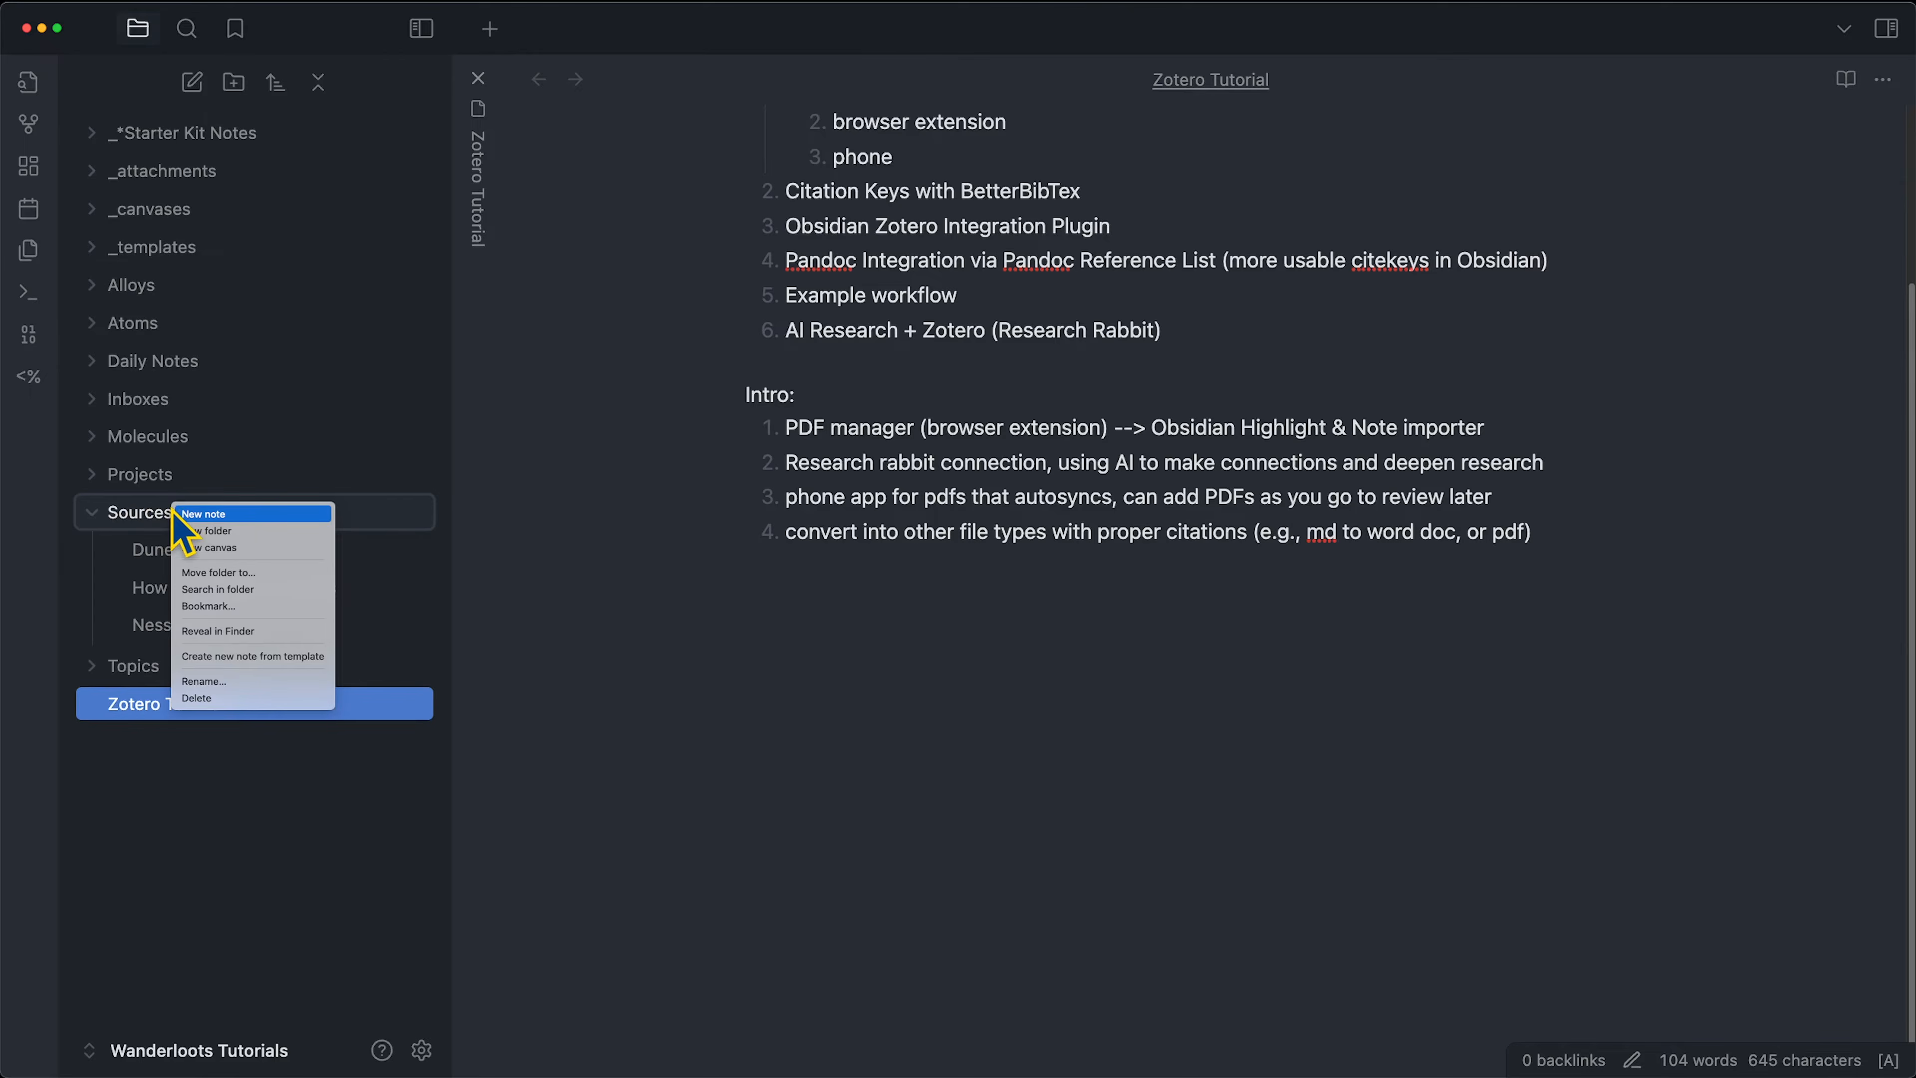
click(257, 534)
text(Lite)
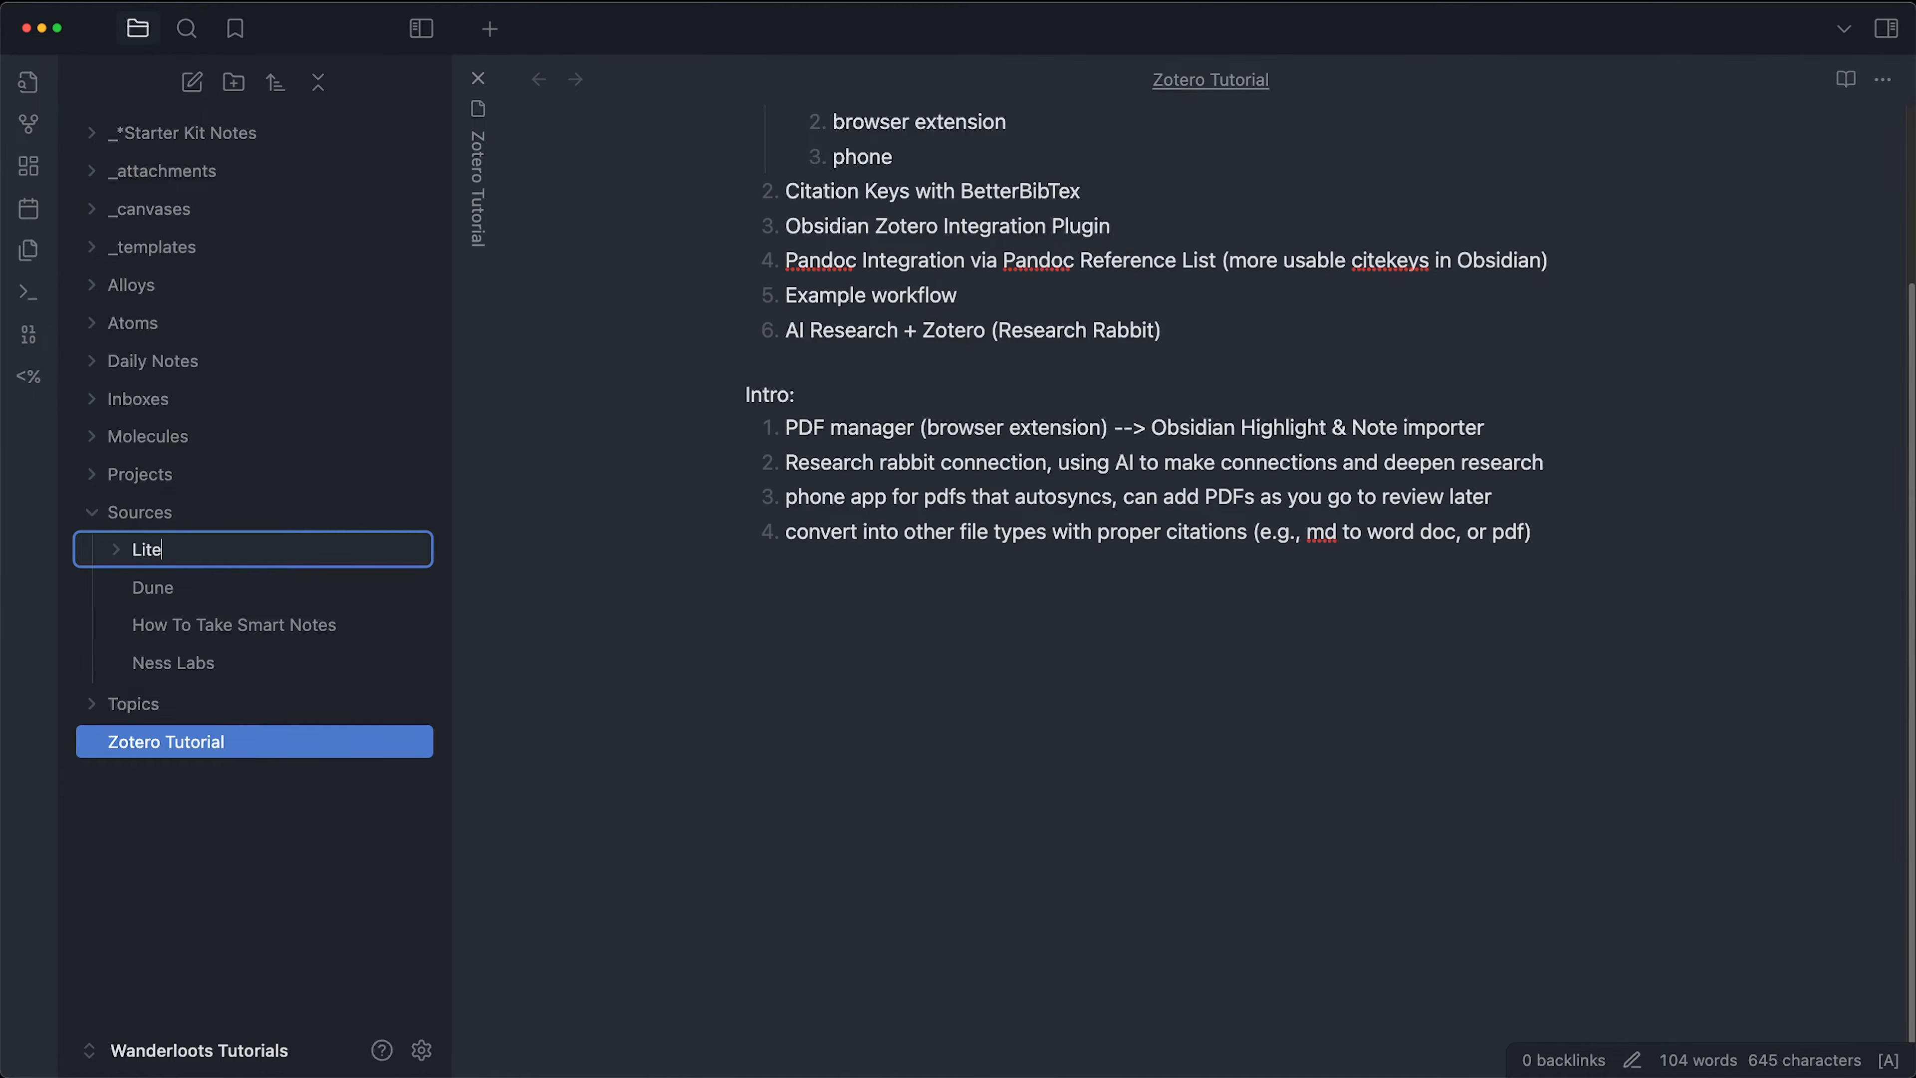
text(rature sources)
key(Return)
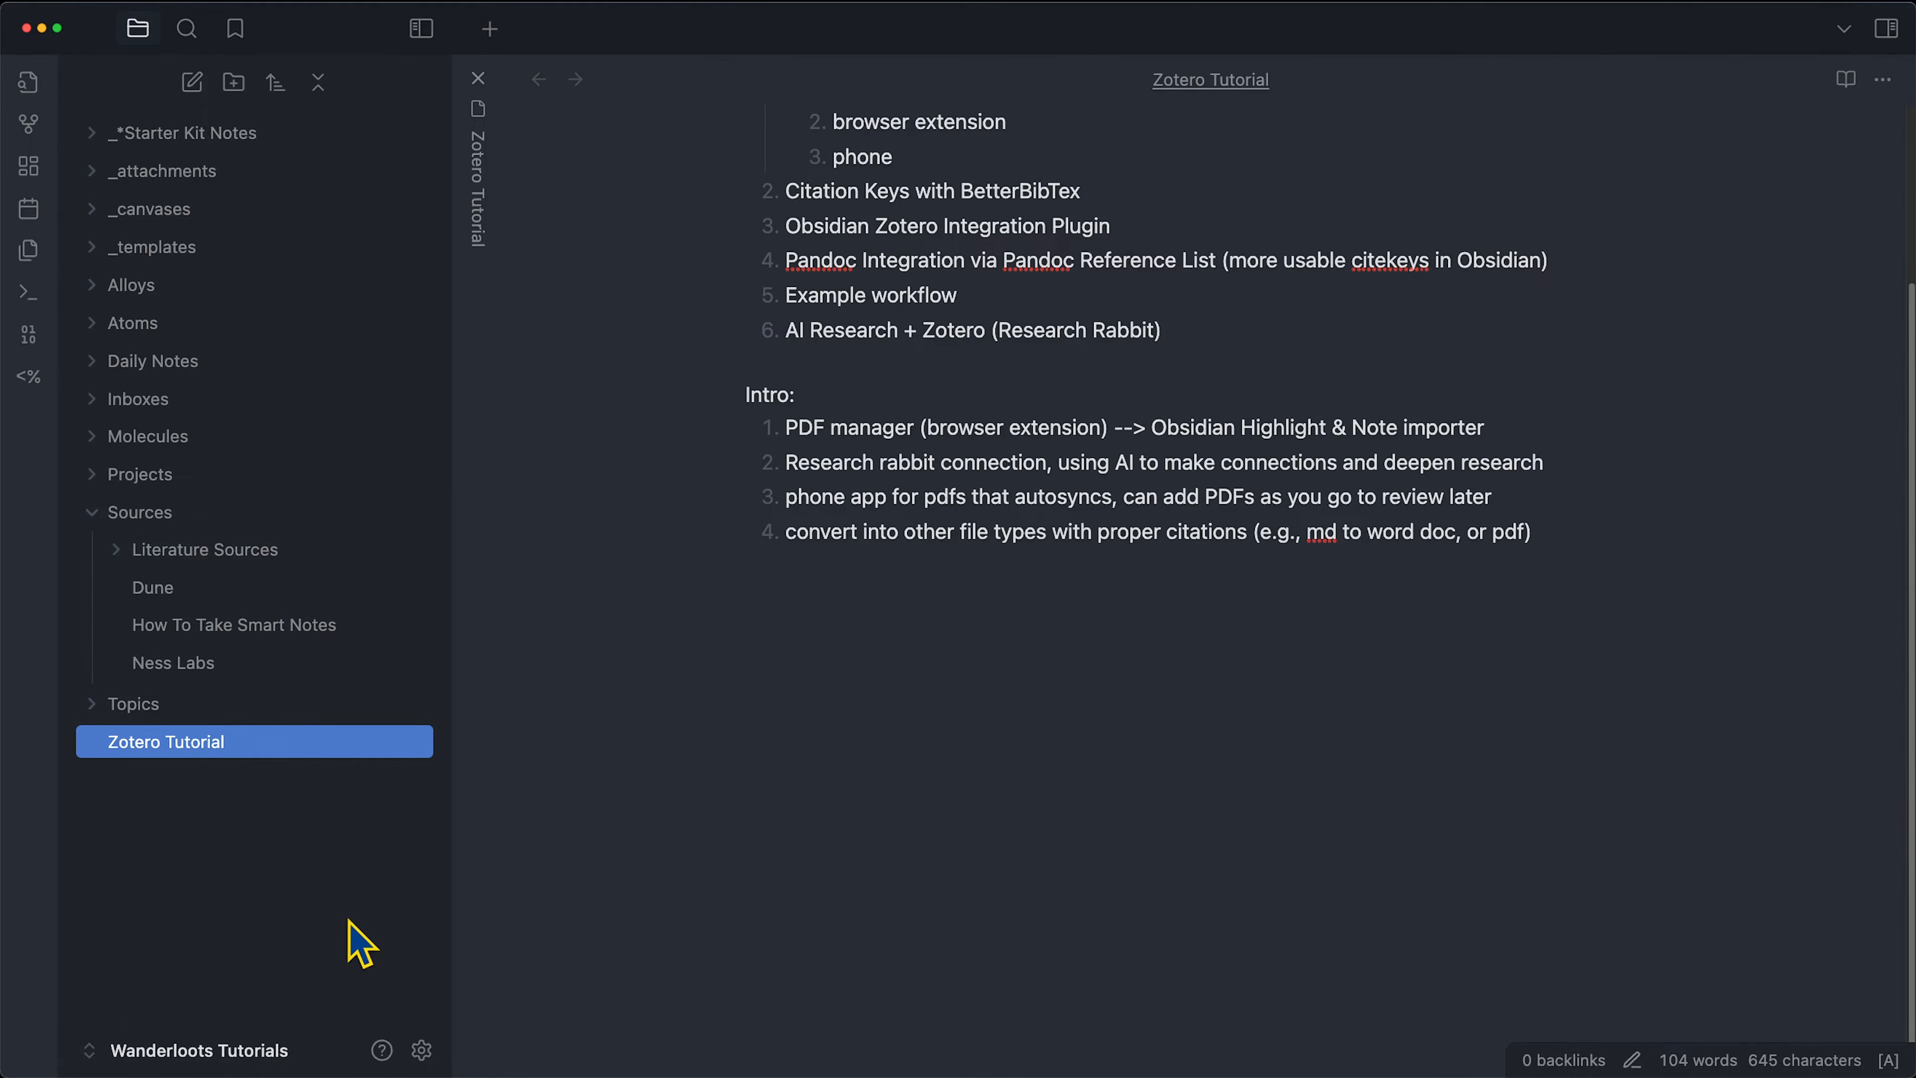
Set the Literature Source Note import format's output path to Vault/Sources/Literature Sources/@{{citekey}}.md in the Zotero Integration settings.
click(421, 1050)
scroll(418, 864, down, 2)
click(335, 950)
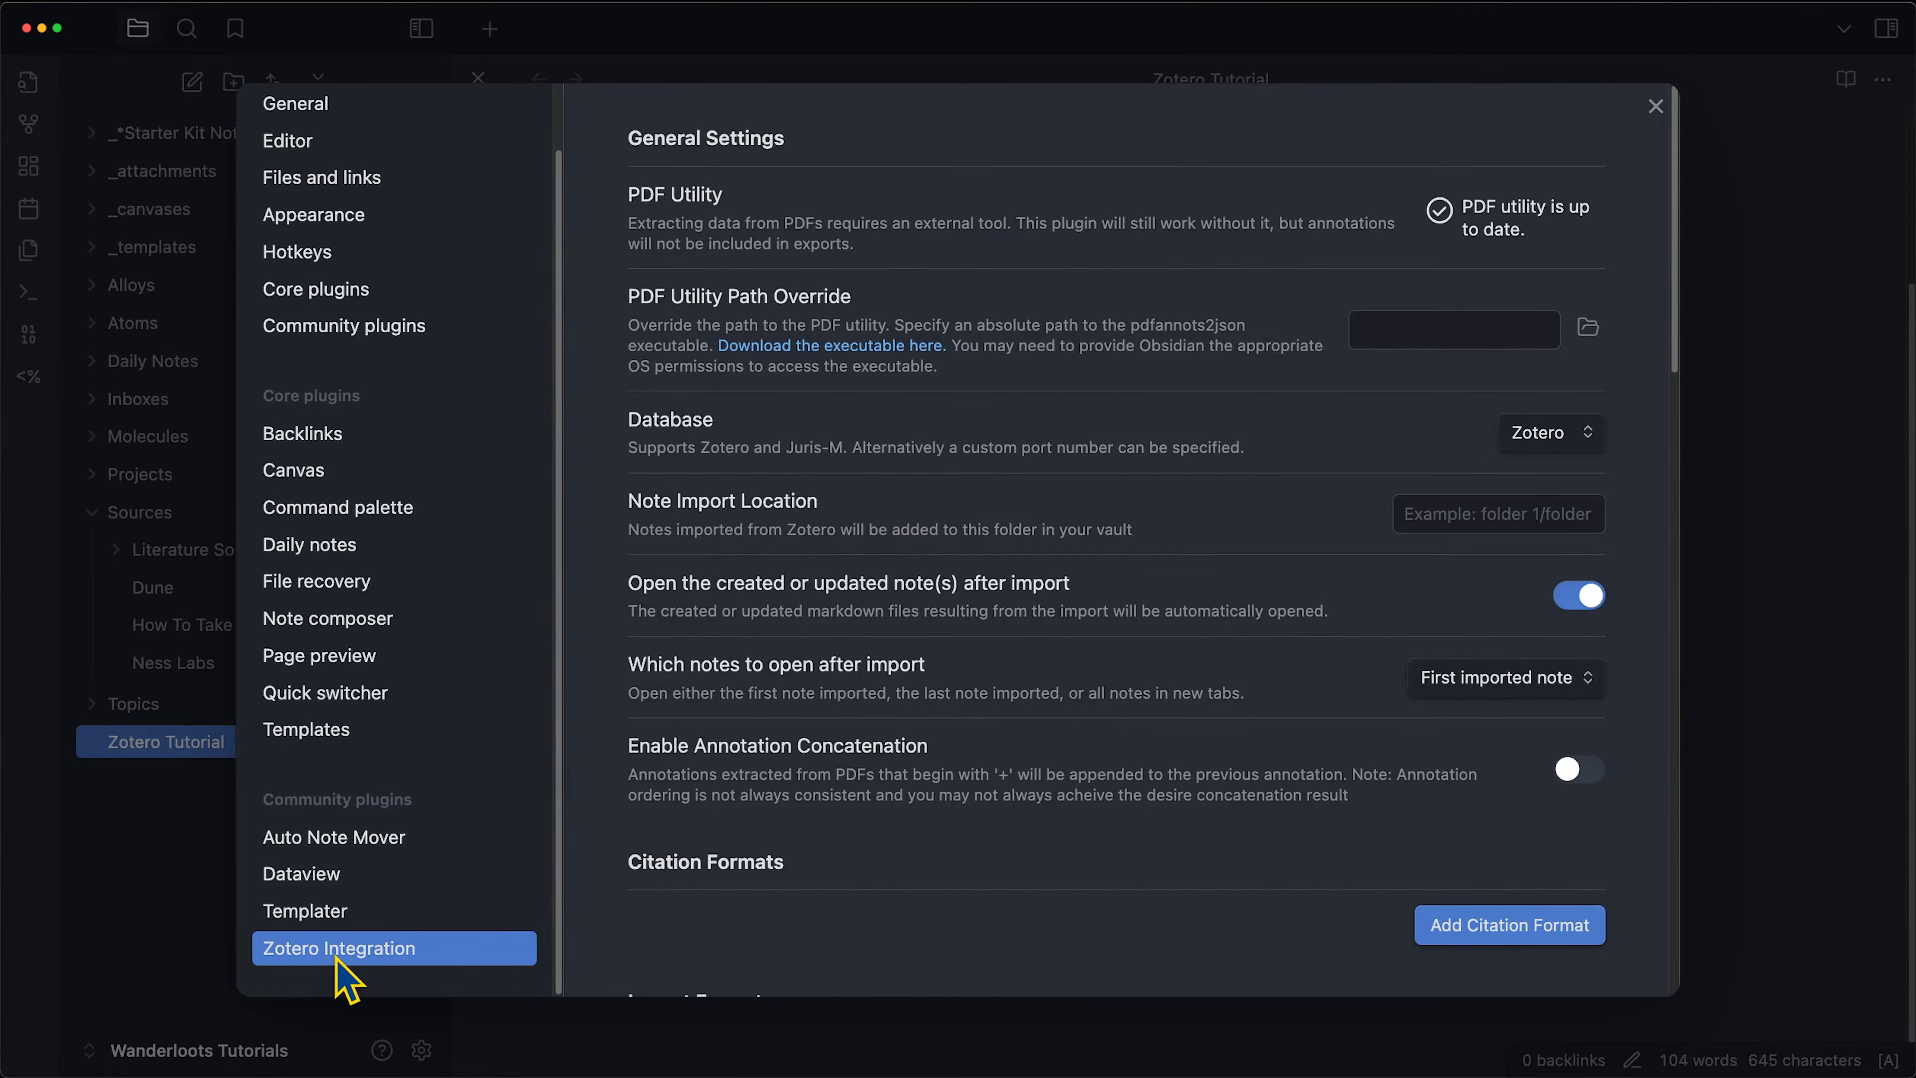
scroll(1280, 698, down, 6)
scroll(1281, 698, down, 5)
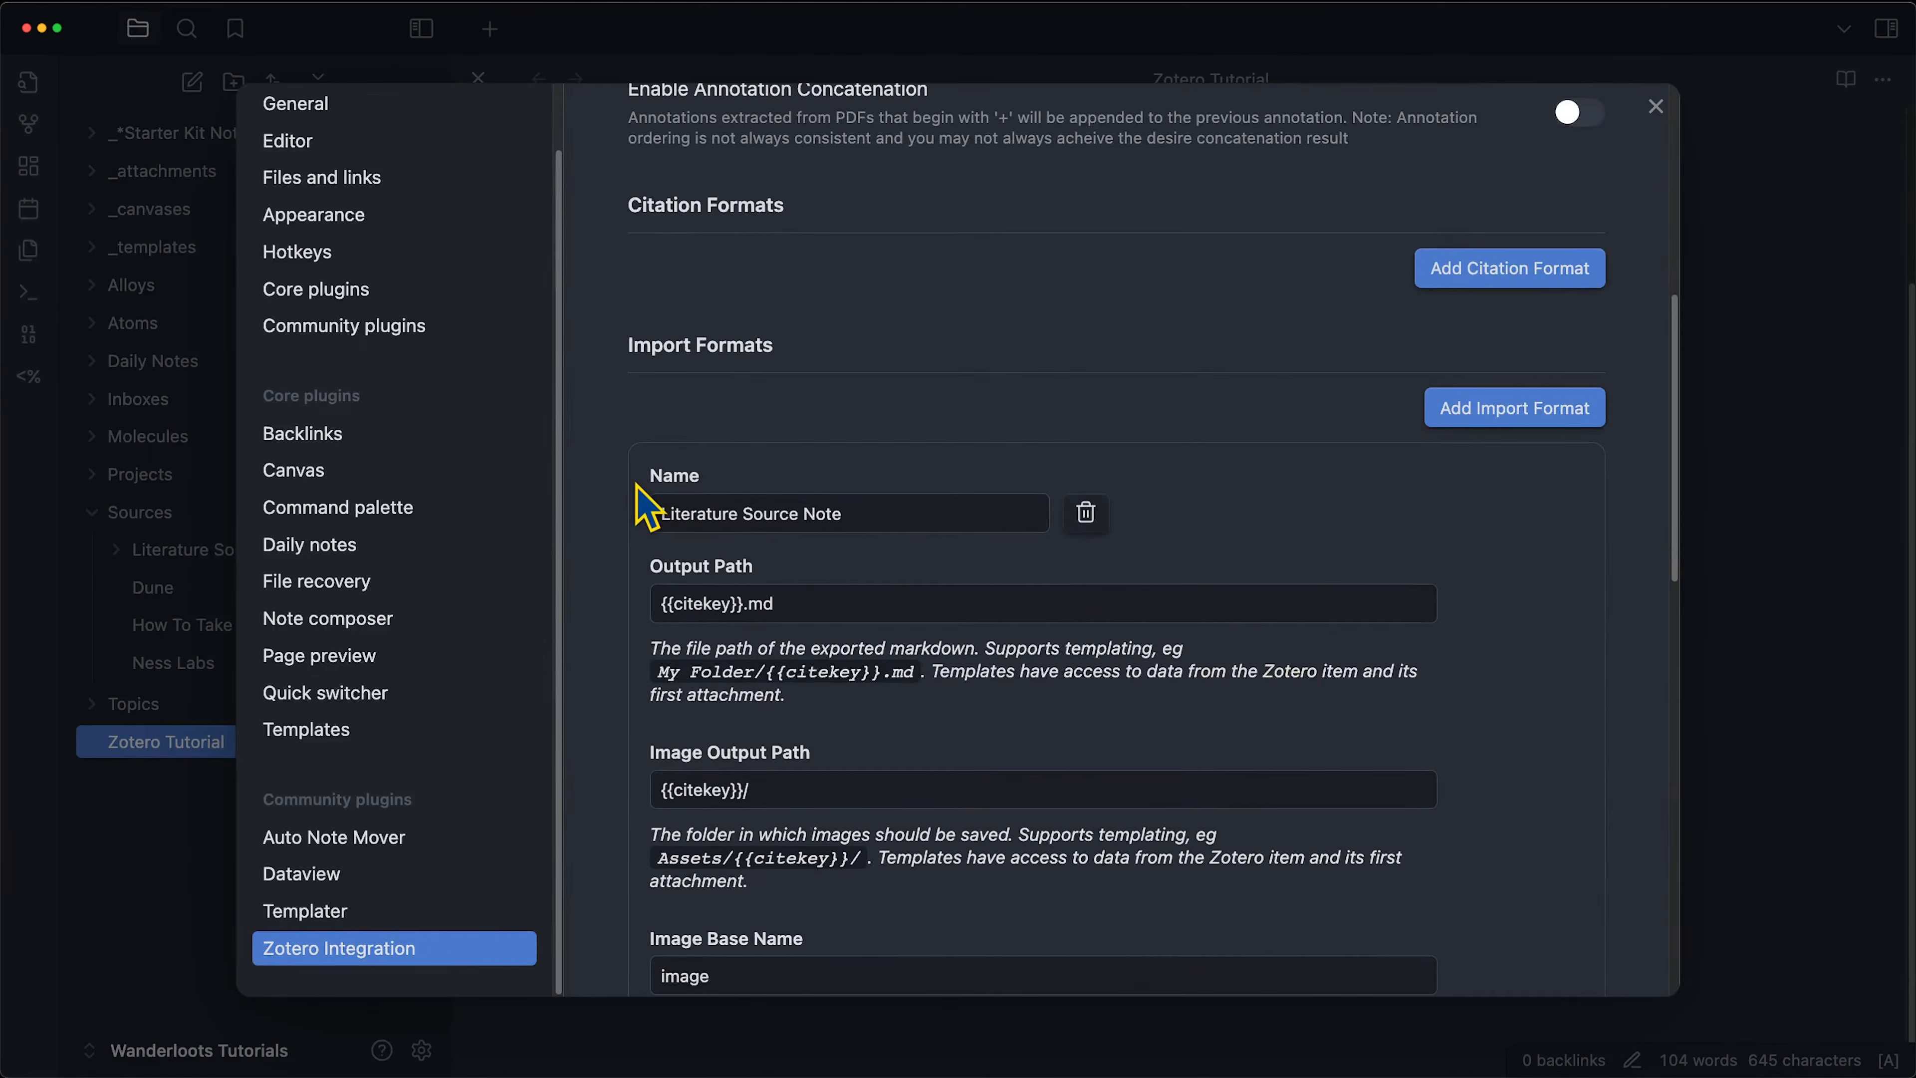
click(717, 483)
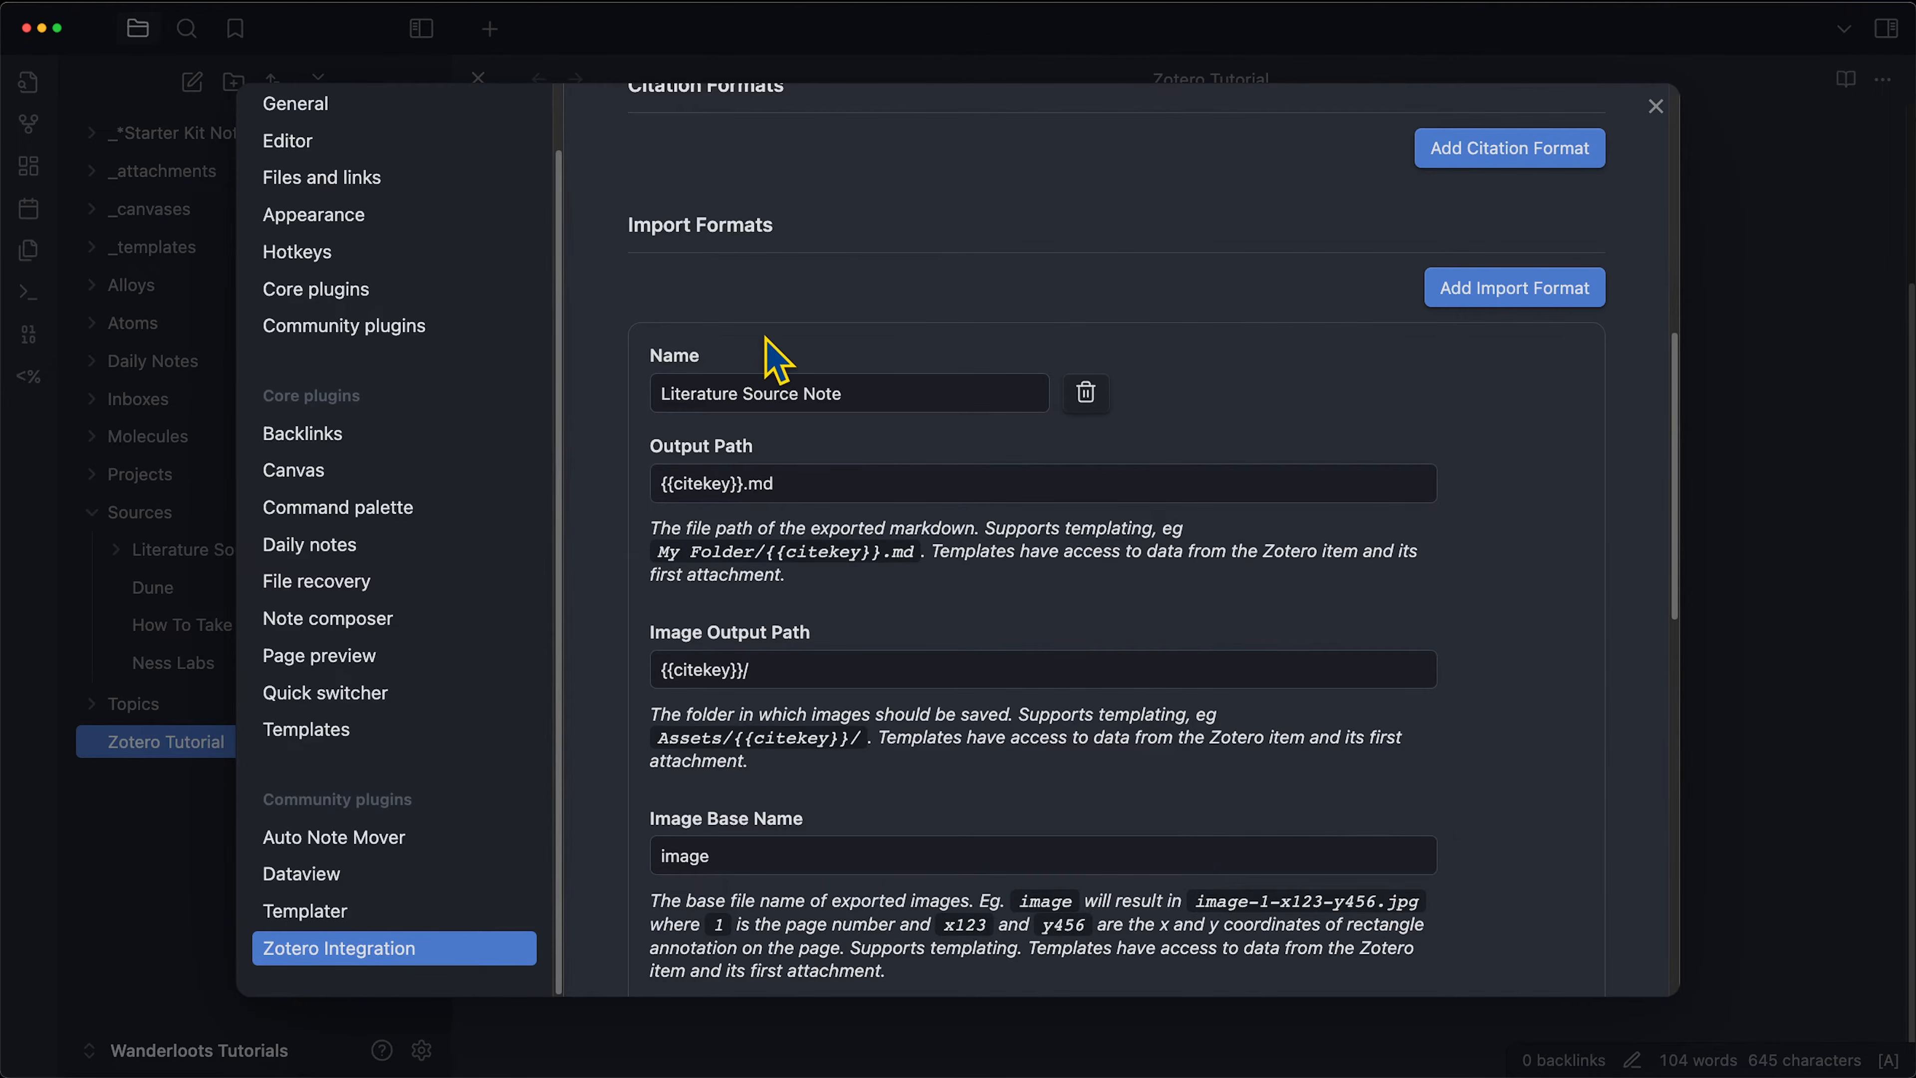
click(657, 483)
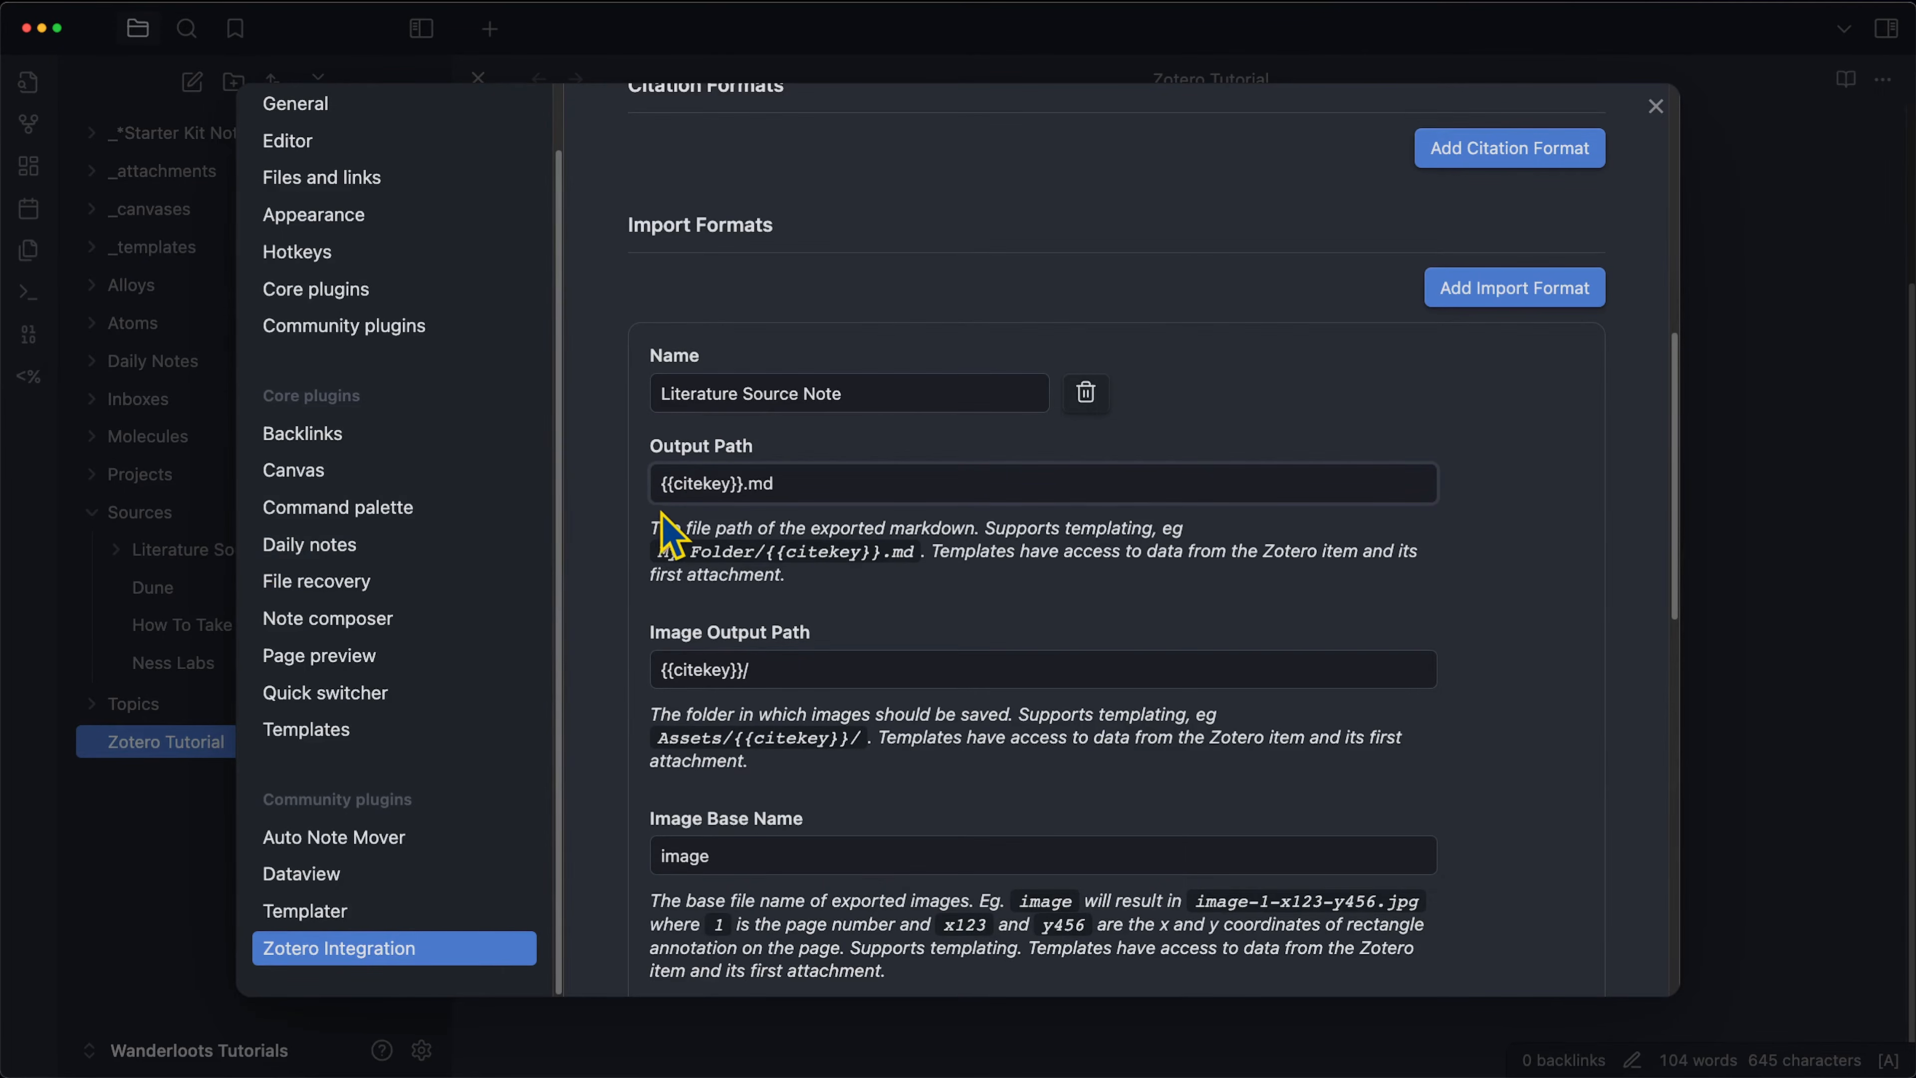
text(Vault/Sources/Literature Sources/@)
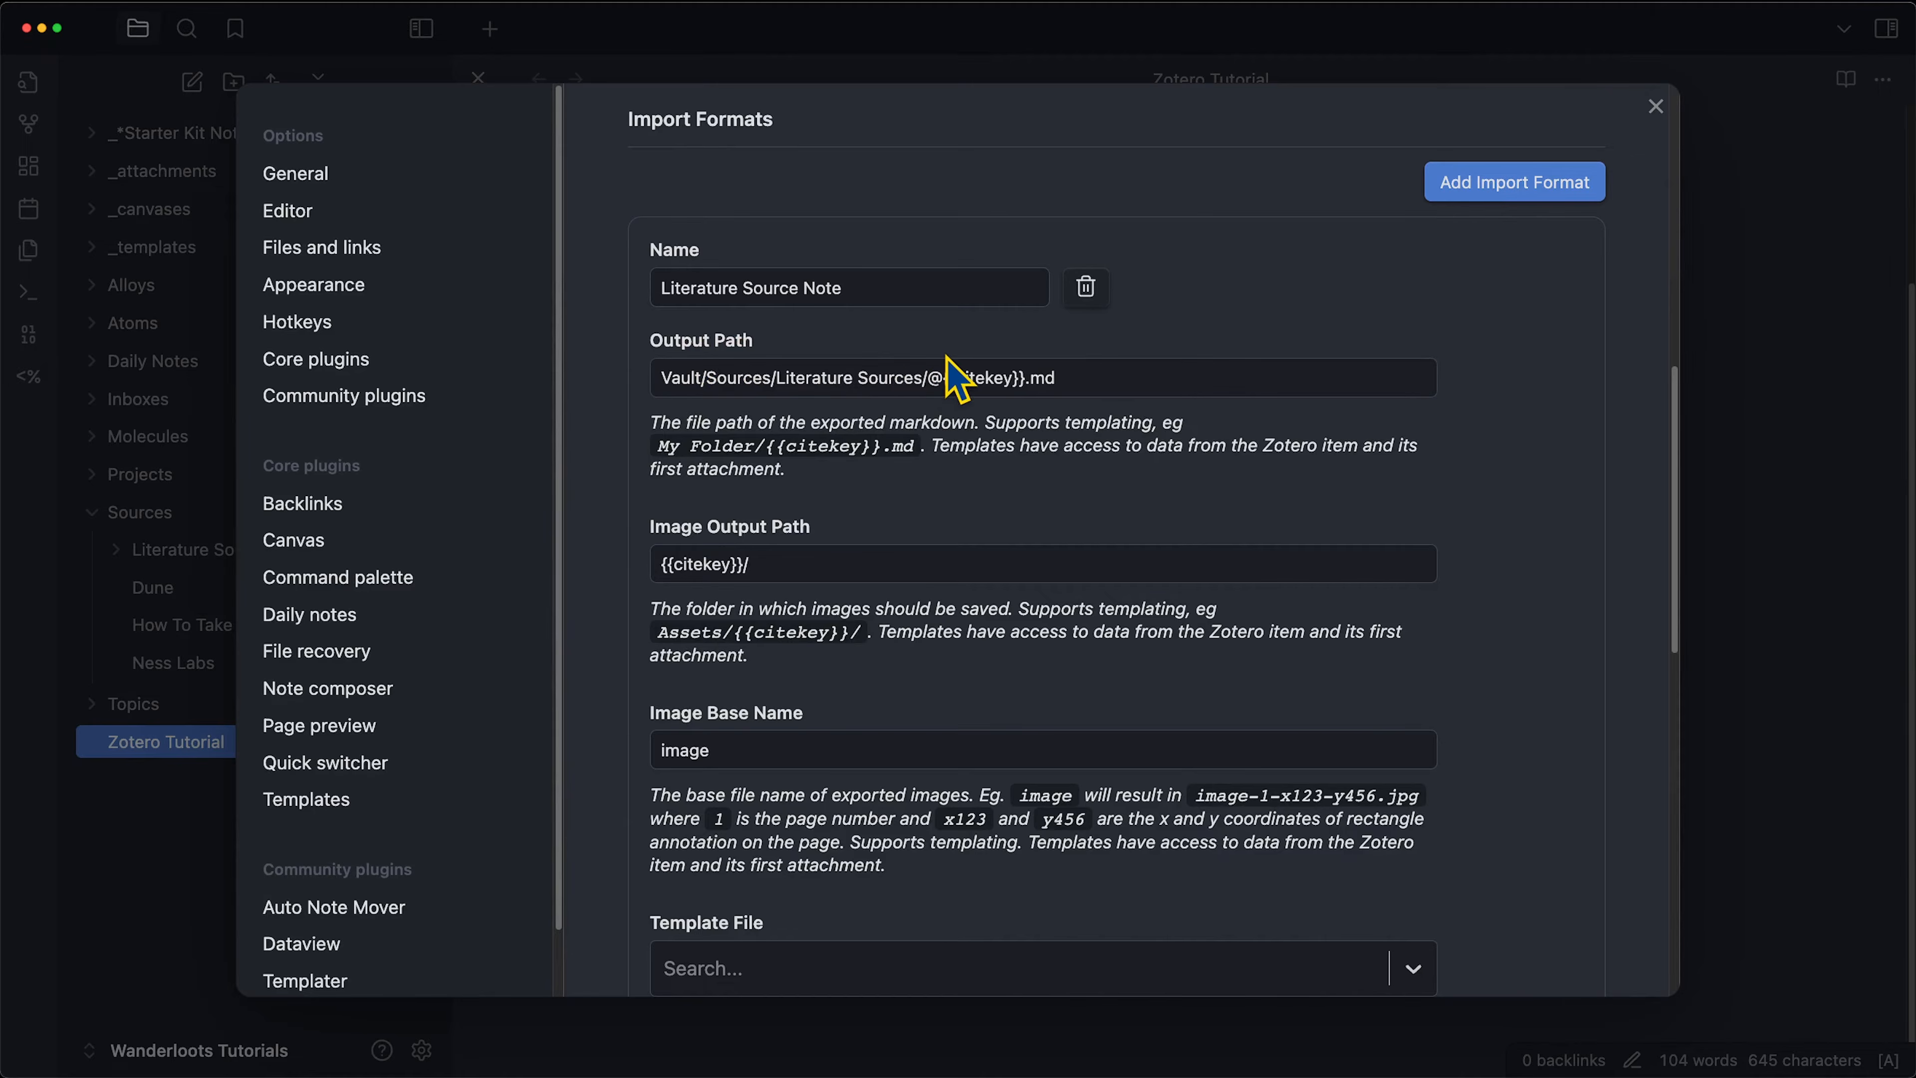
Review the output path's folder and citekey parts, checking the citation key of The Extended Mind in Zotero before returning to Obsidian.
drag(928, 371, 947, 366)
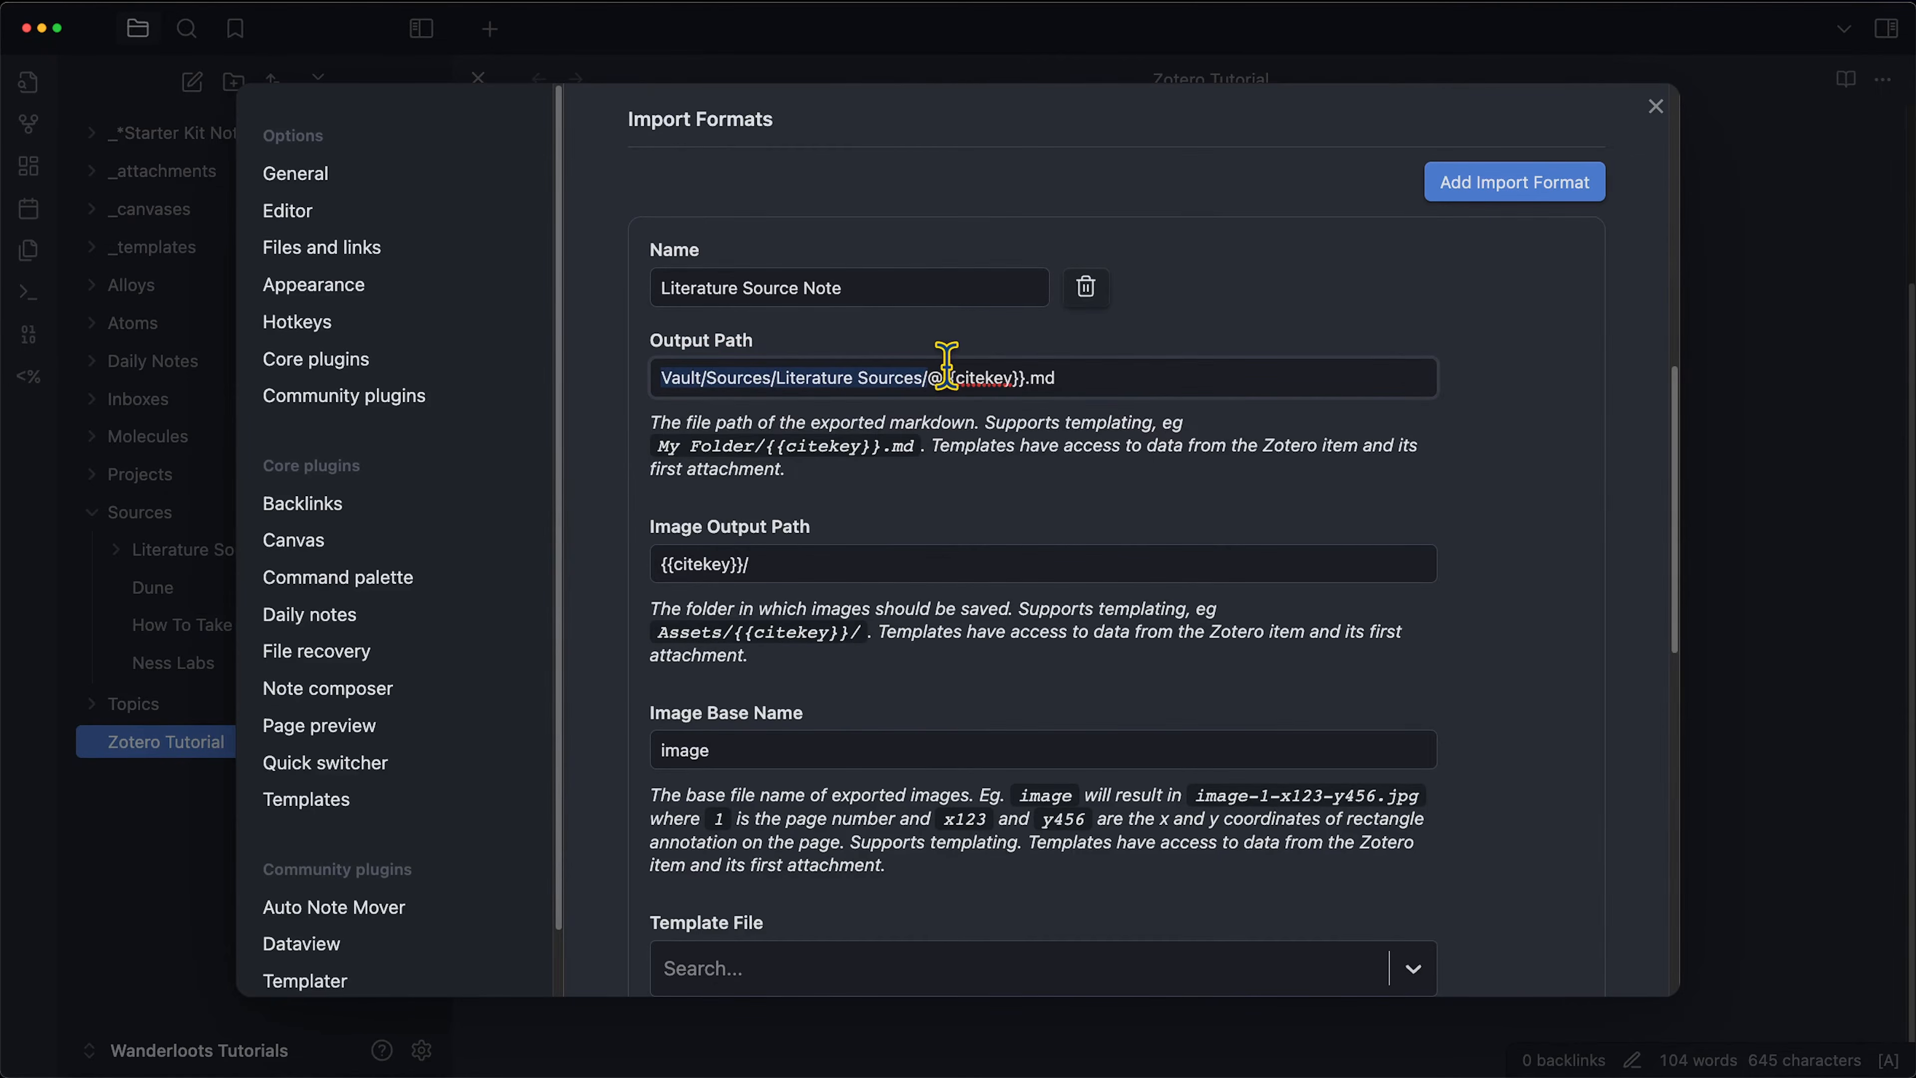
click(964, 375)
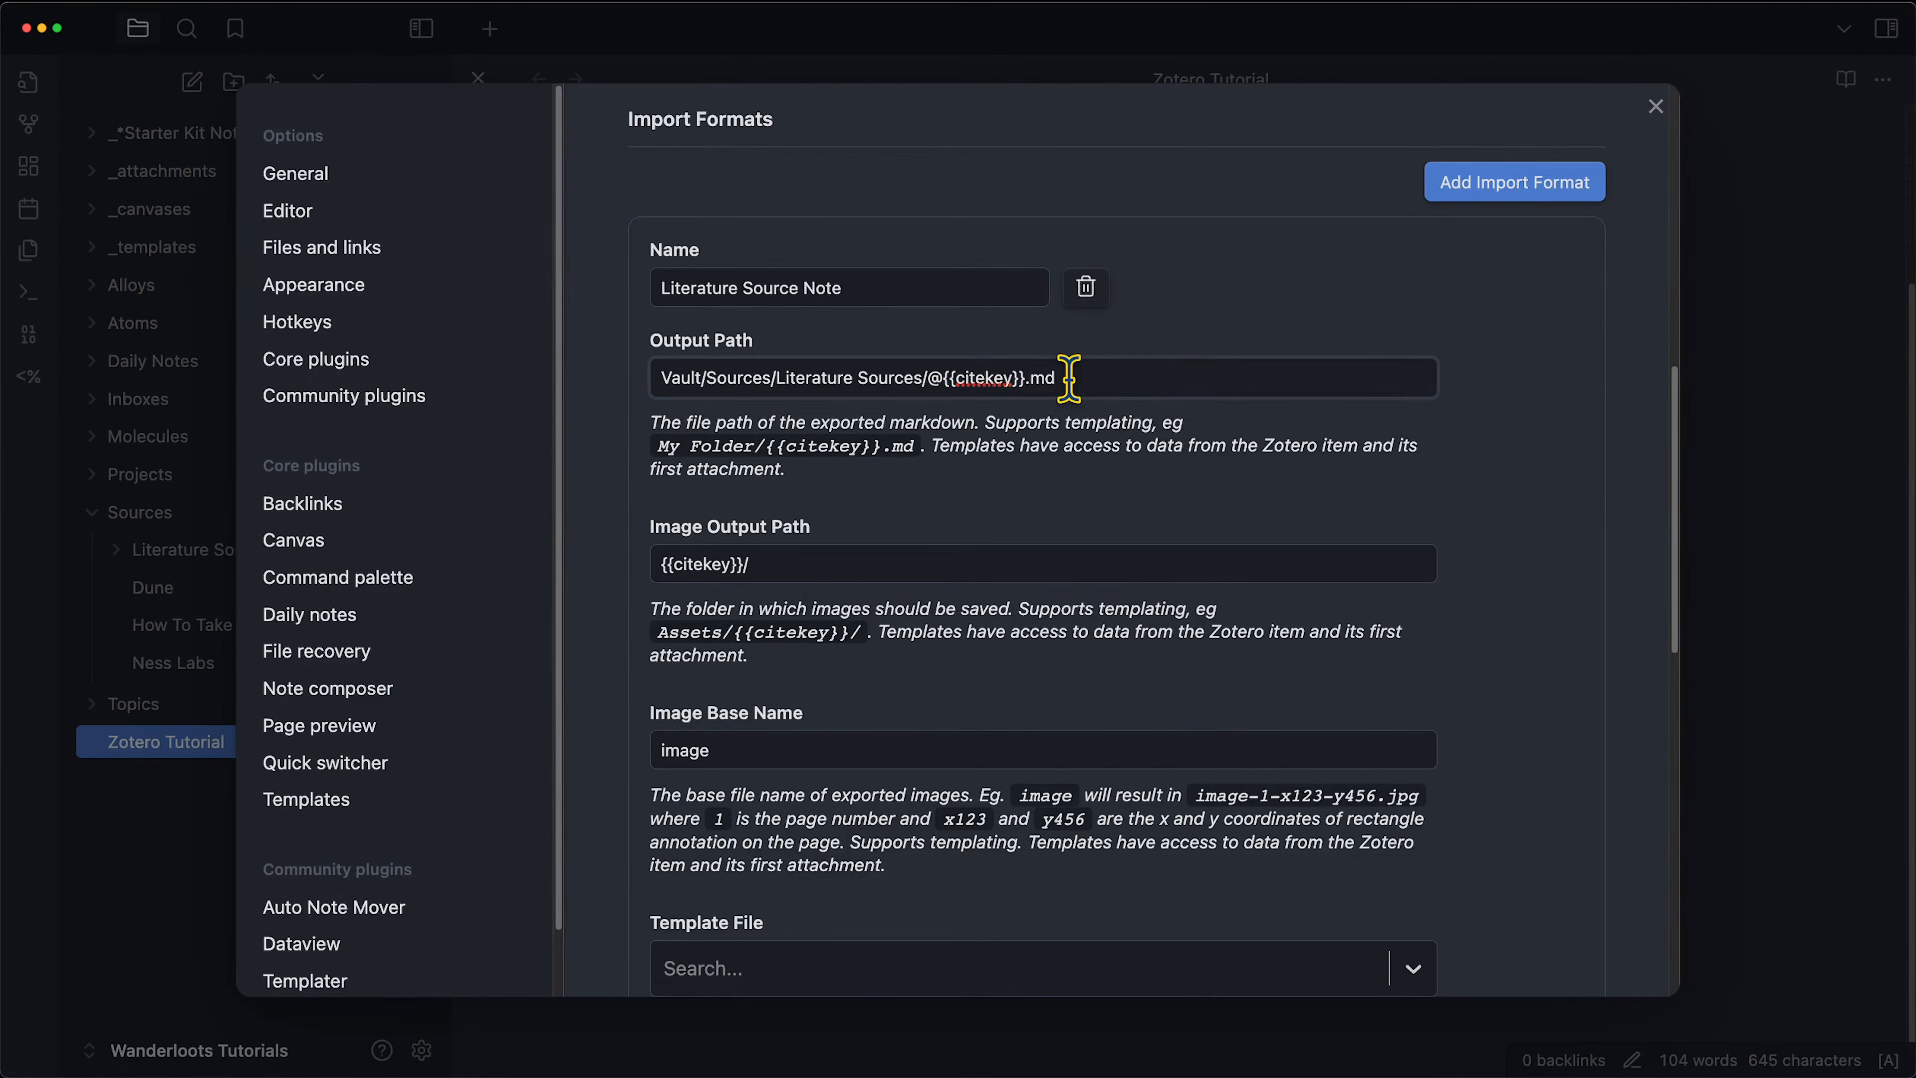
click(731, 1053)
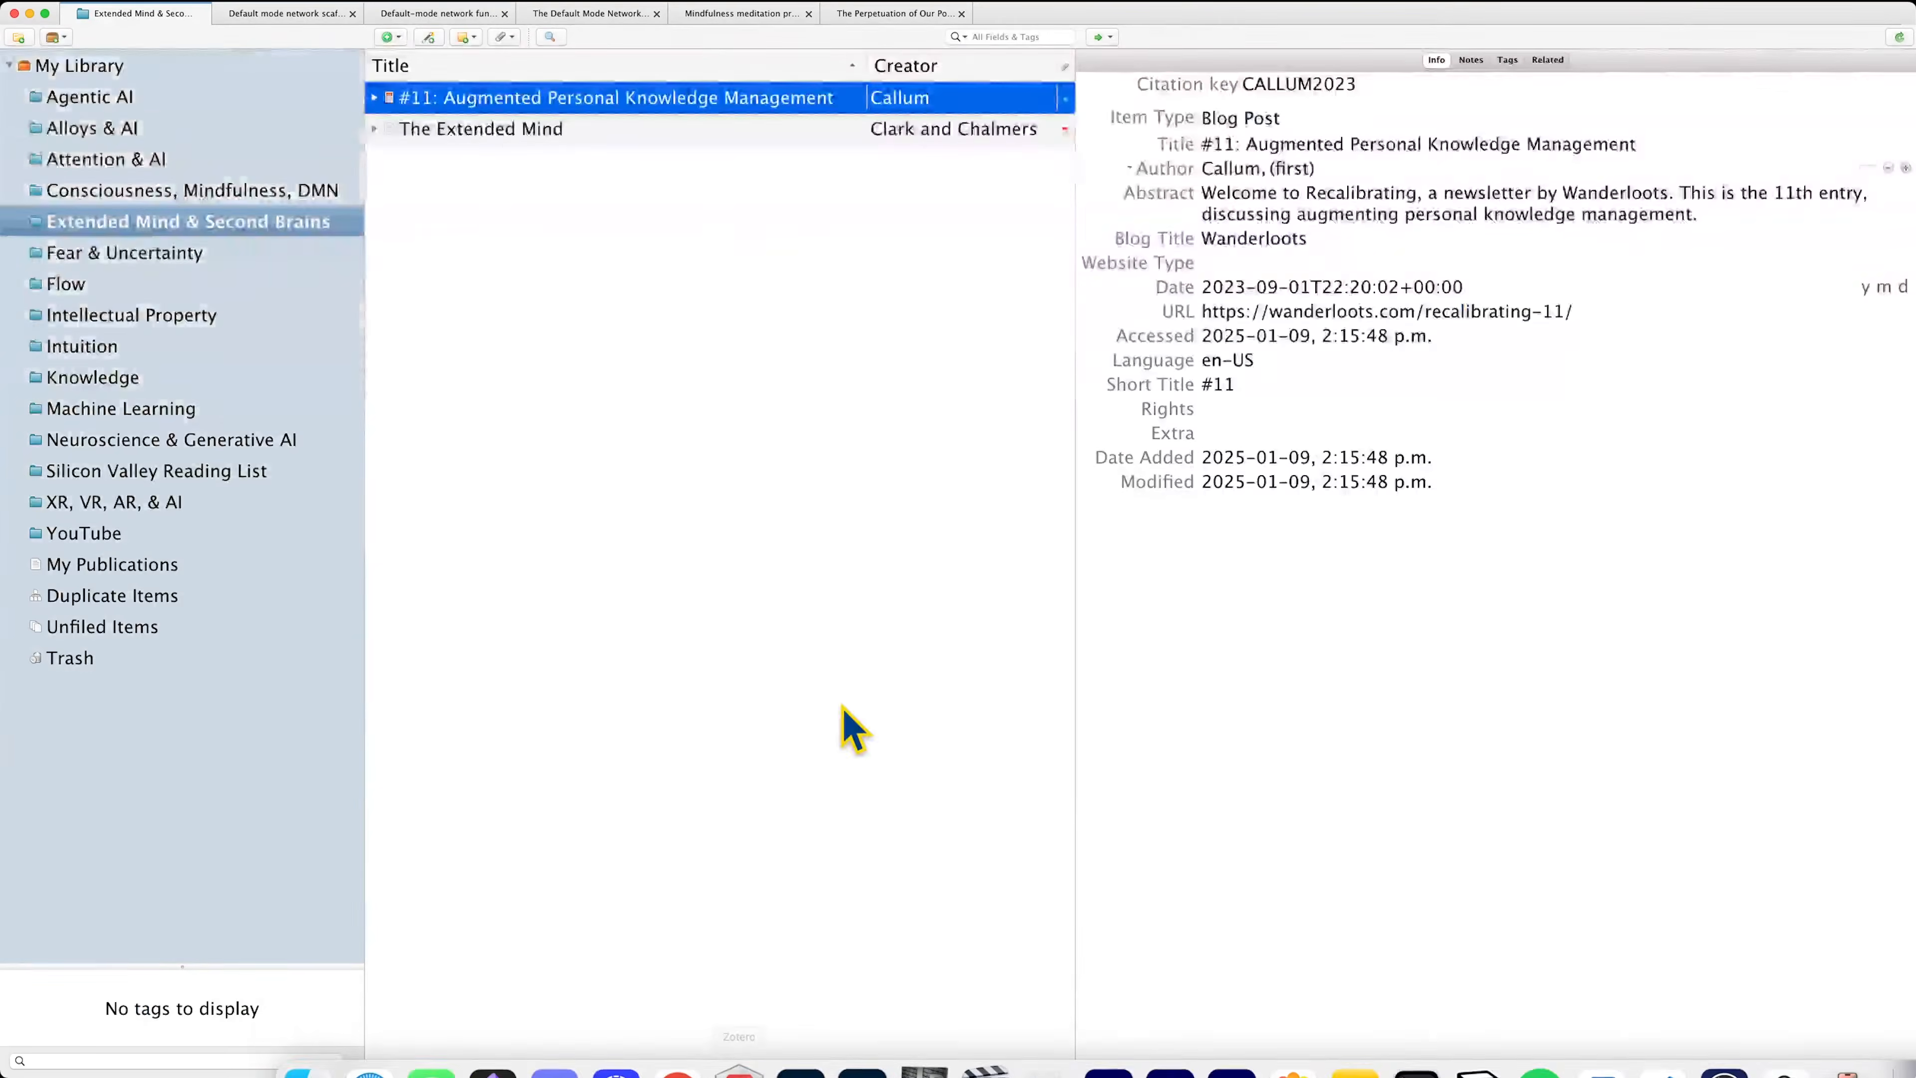
click(599, 137)
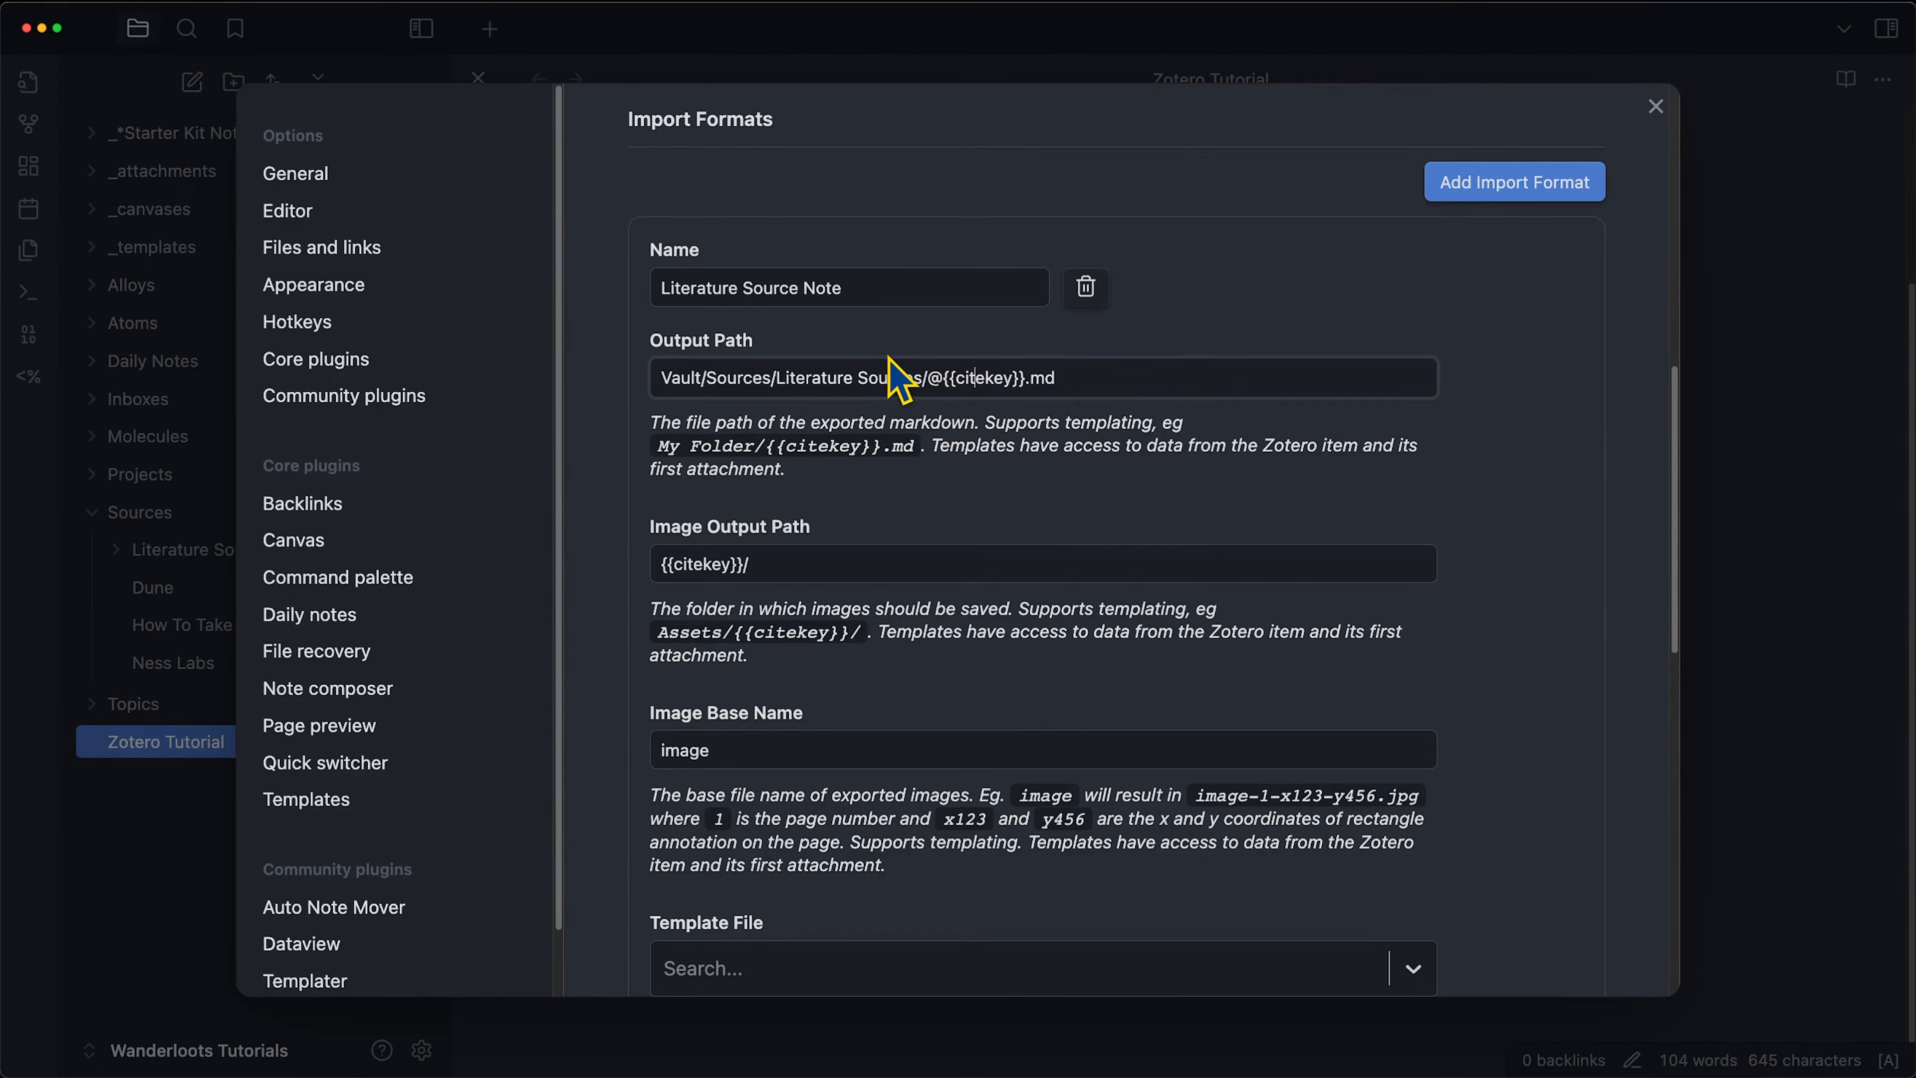
scroll(1092, 371, down, 2)
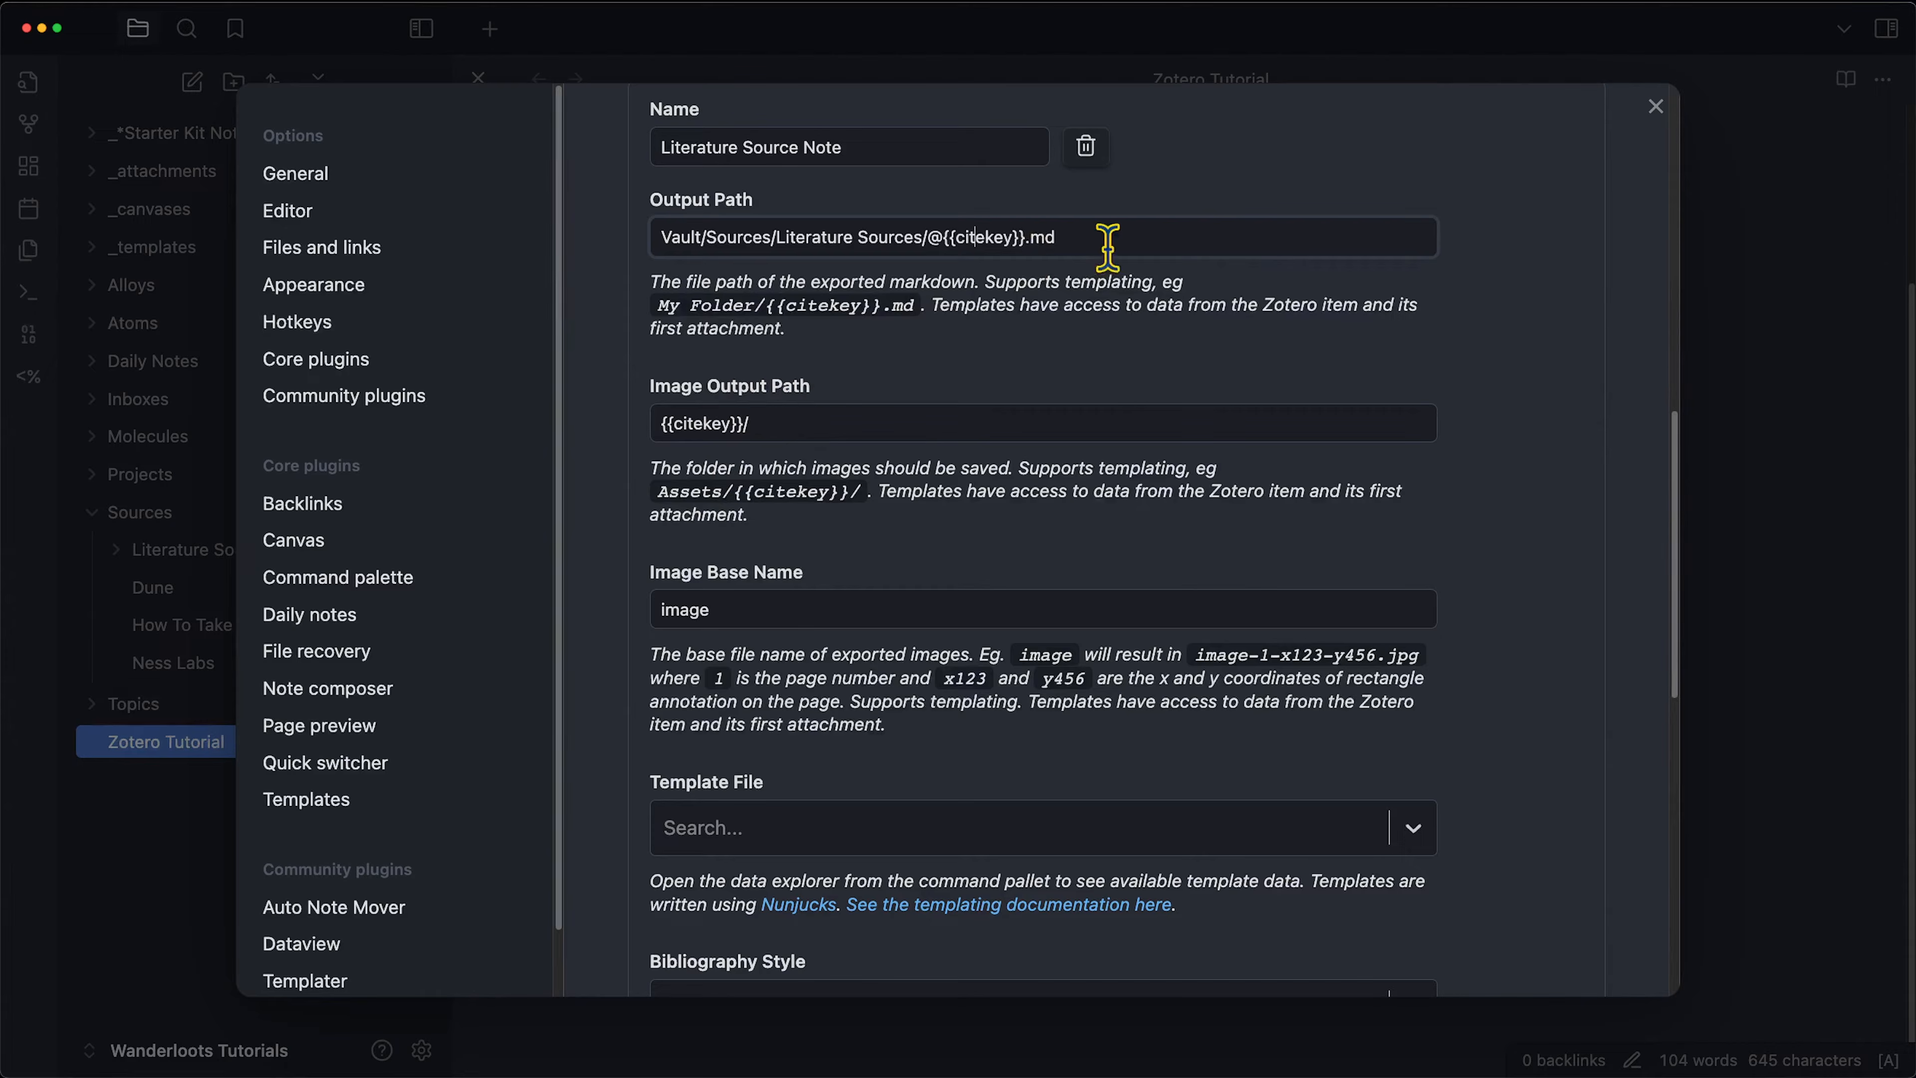
Close the settings and create a folder named "Literature Source Attachments" inside the Literature Sources folder.
click(160, 826)
right_click(198, 546)
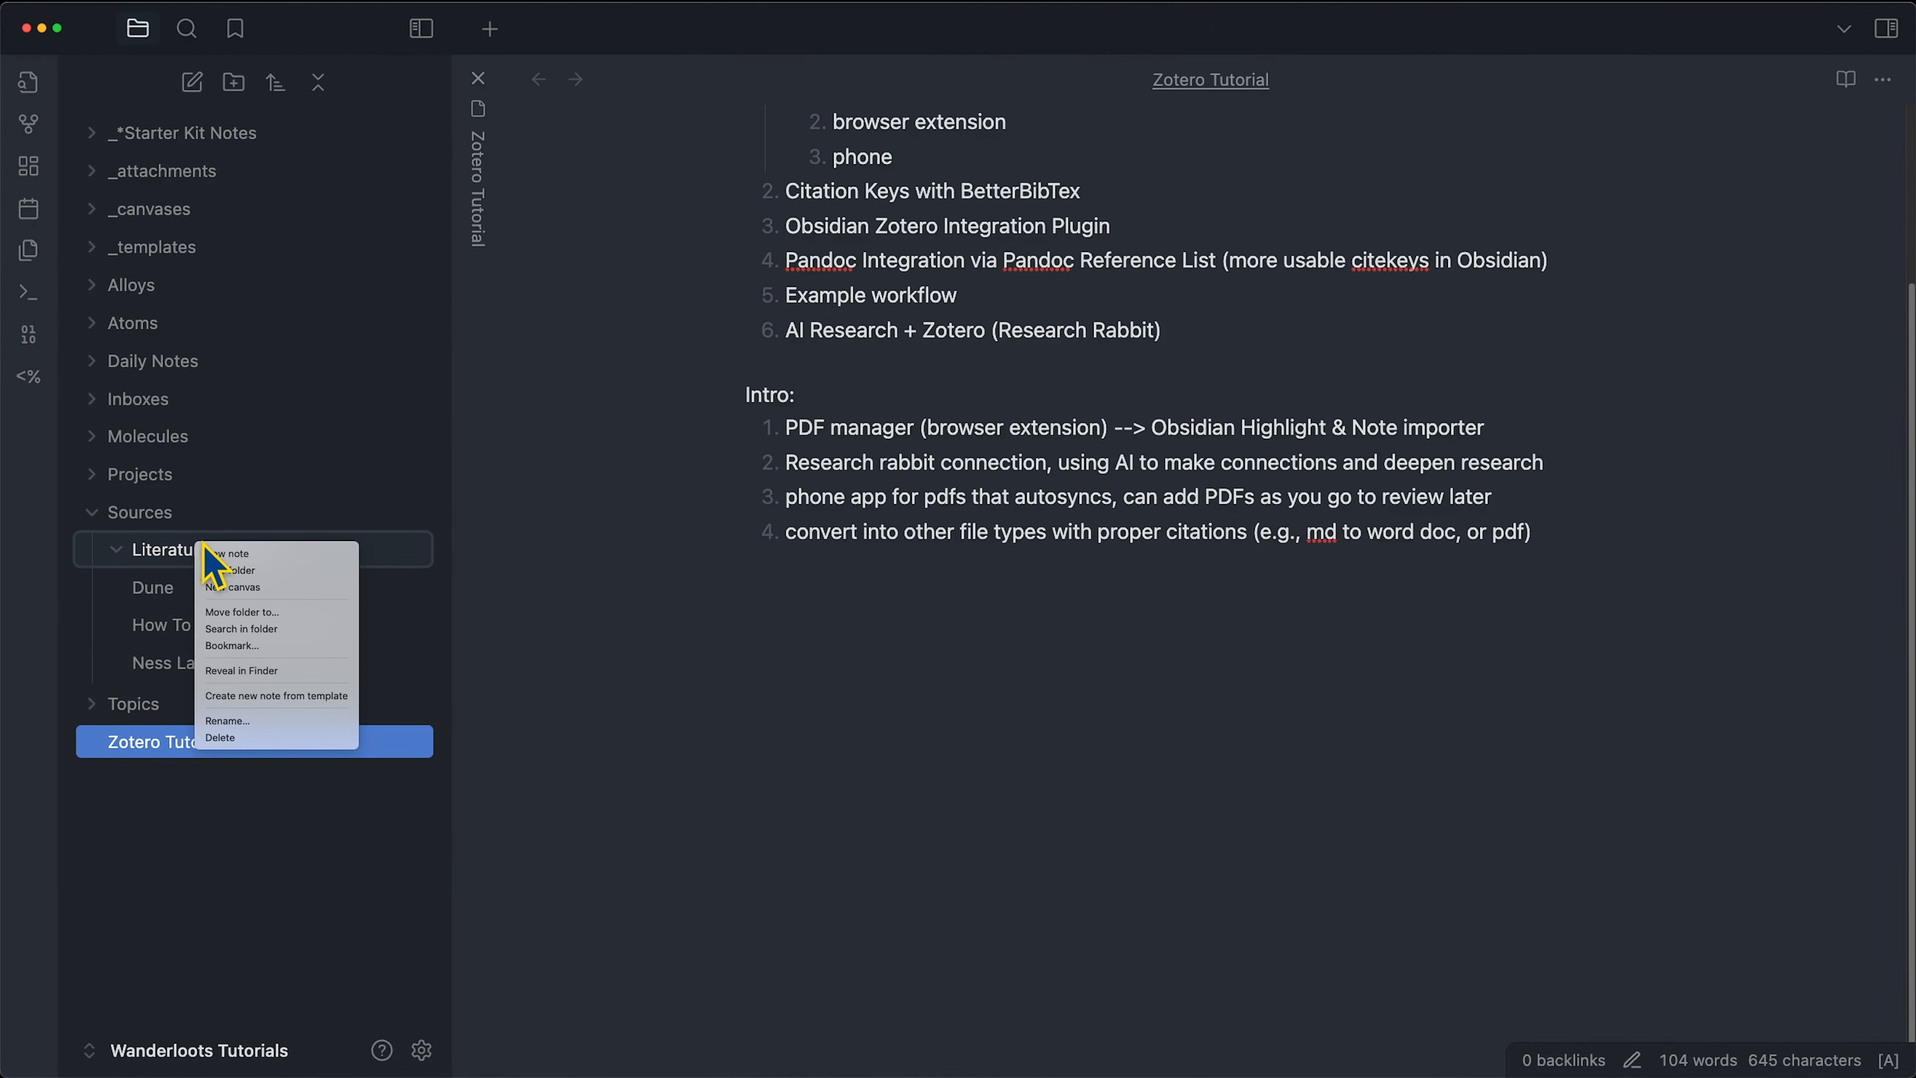
text(Literature Source Attachments)
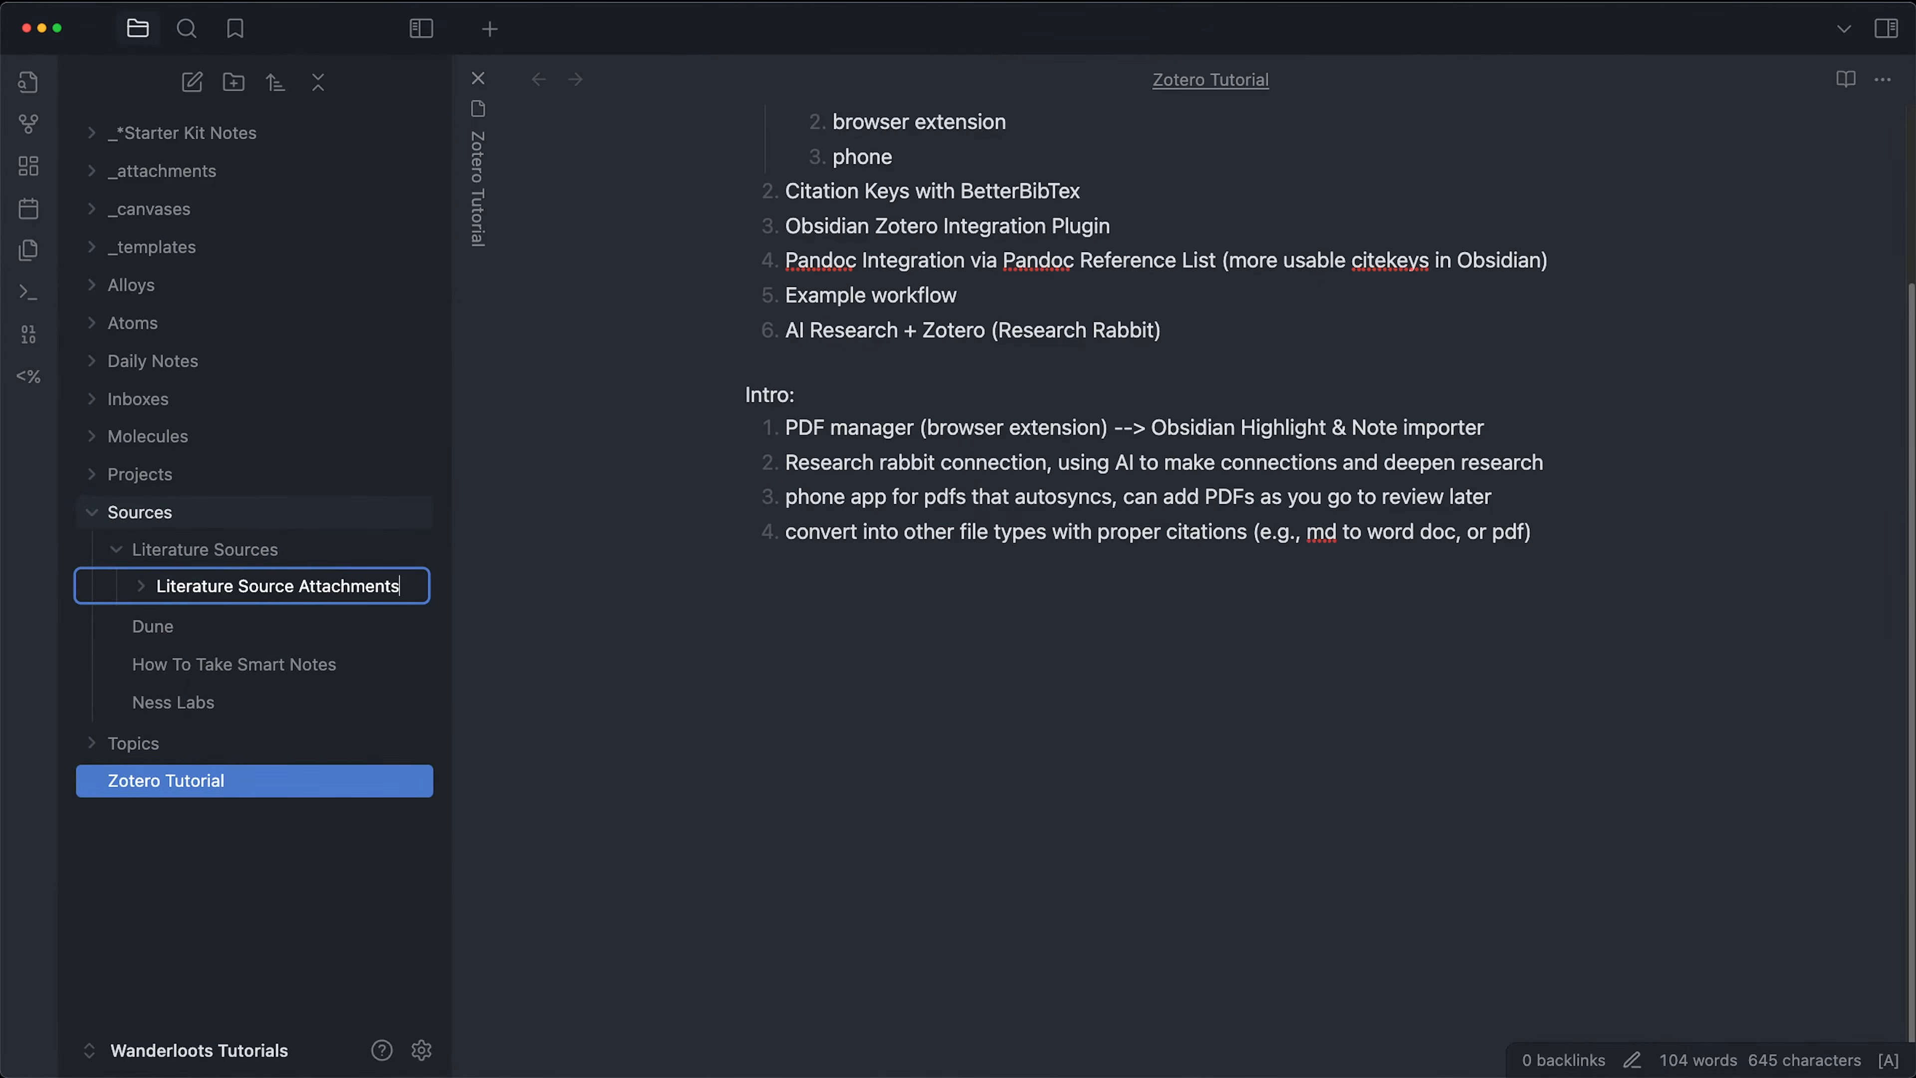
Set the import format's image output path to Vault/Sources/Literature Sources/Literature Source Attachments{{citekey}}/ in the Zotero Integration settings and close them.
click(422, 1050)
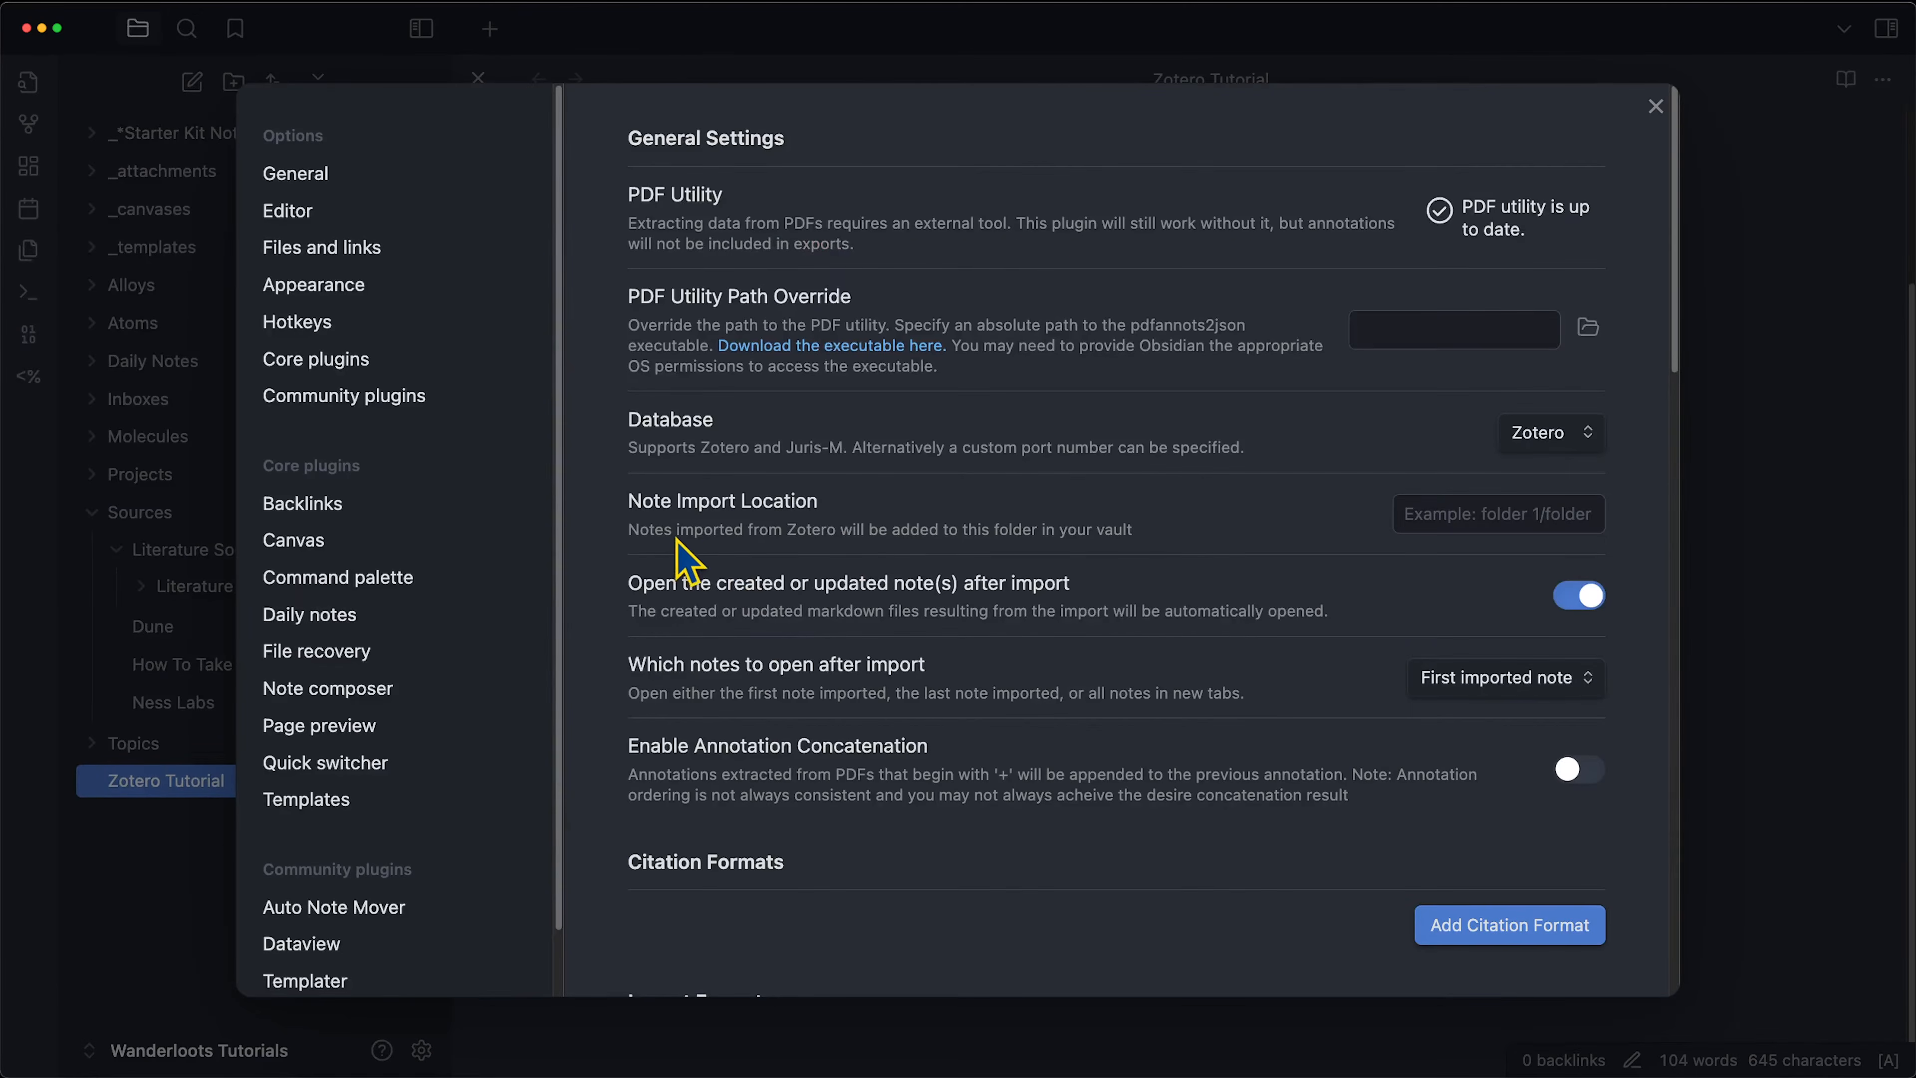
scroll(1156, 704, down, 3)
scroll(1162, 717, down, 10)
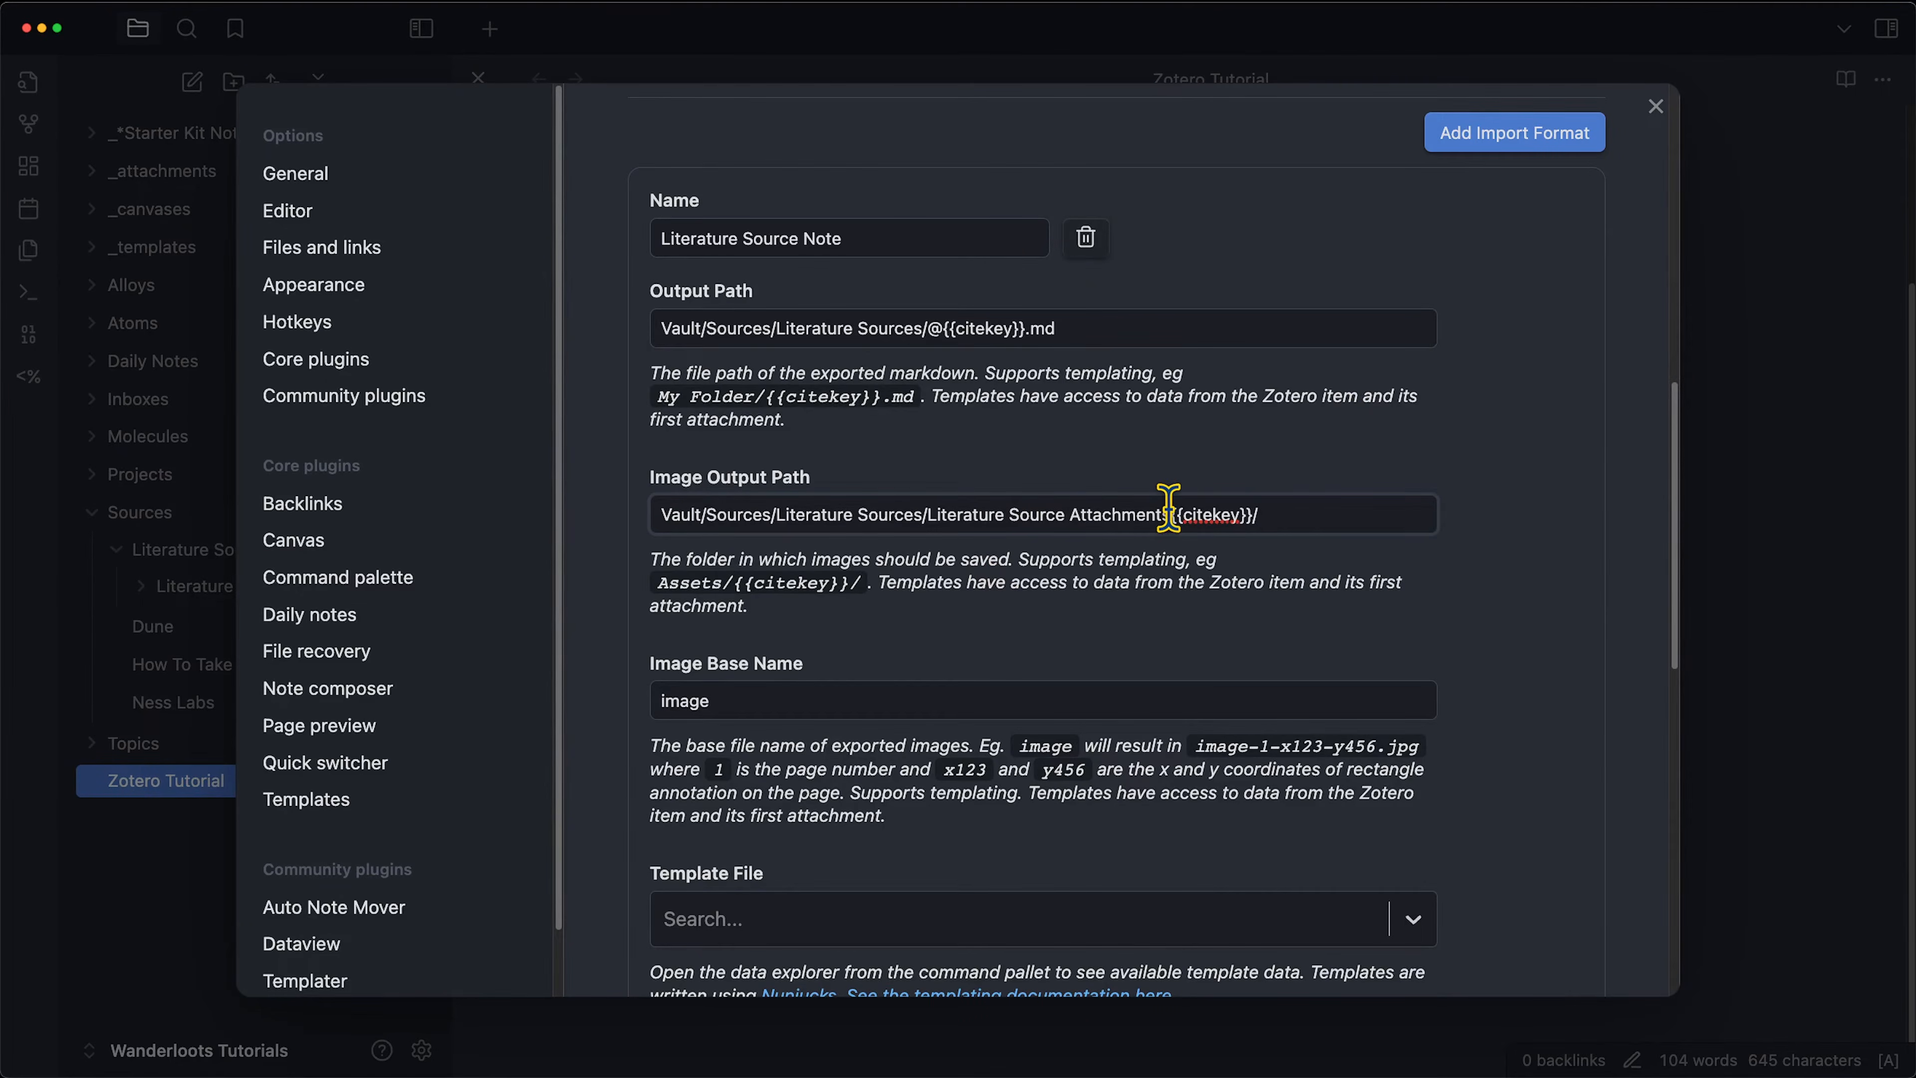
scroll(1253, 514, down, 5)
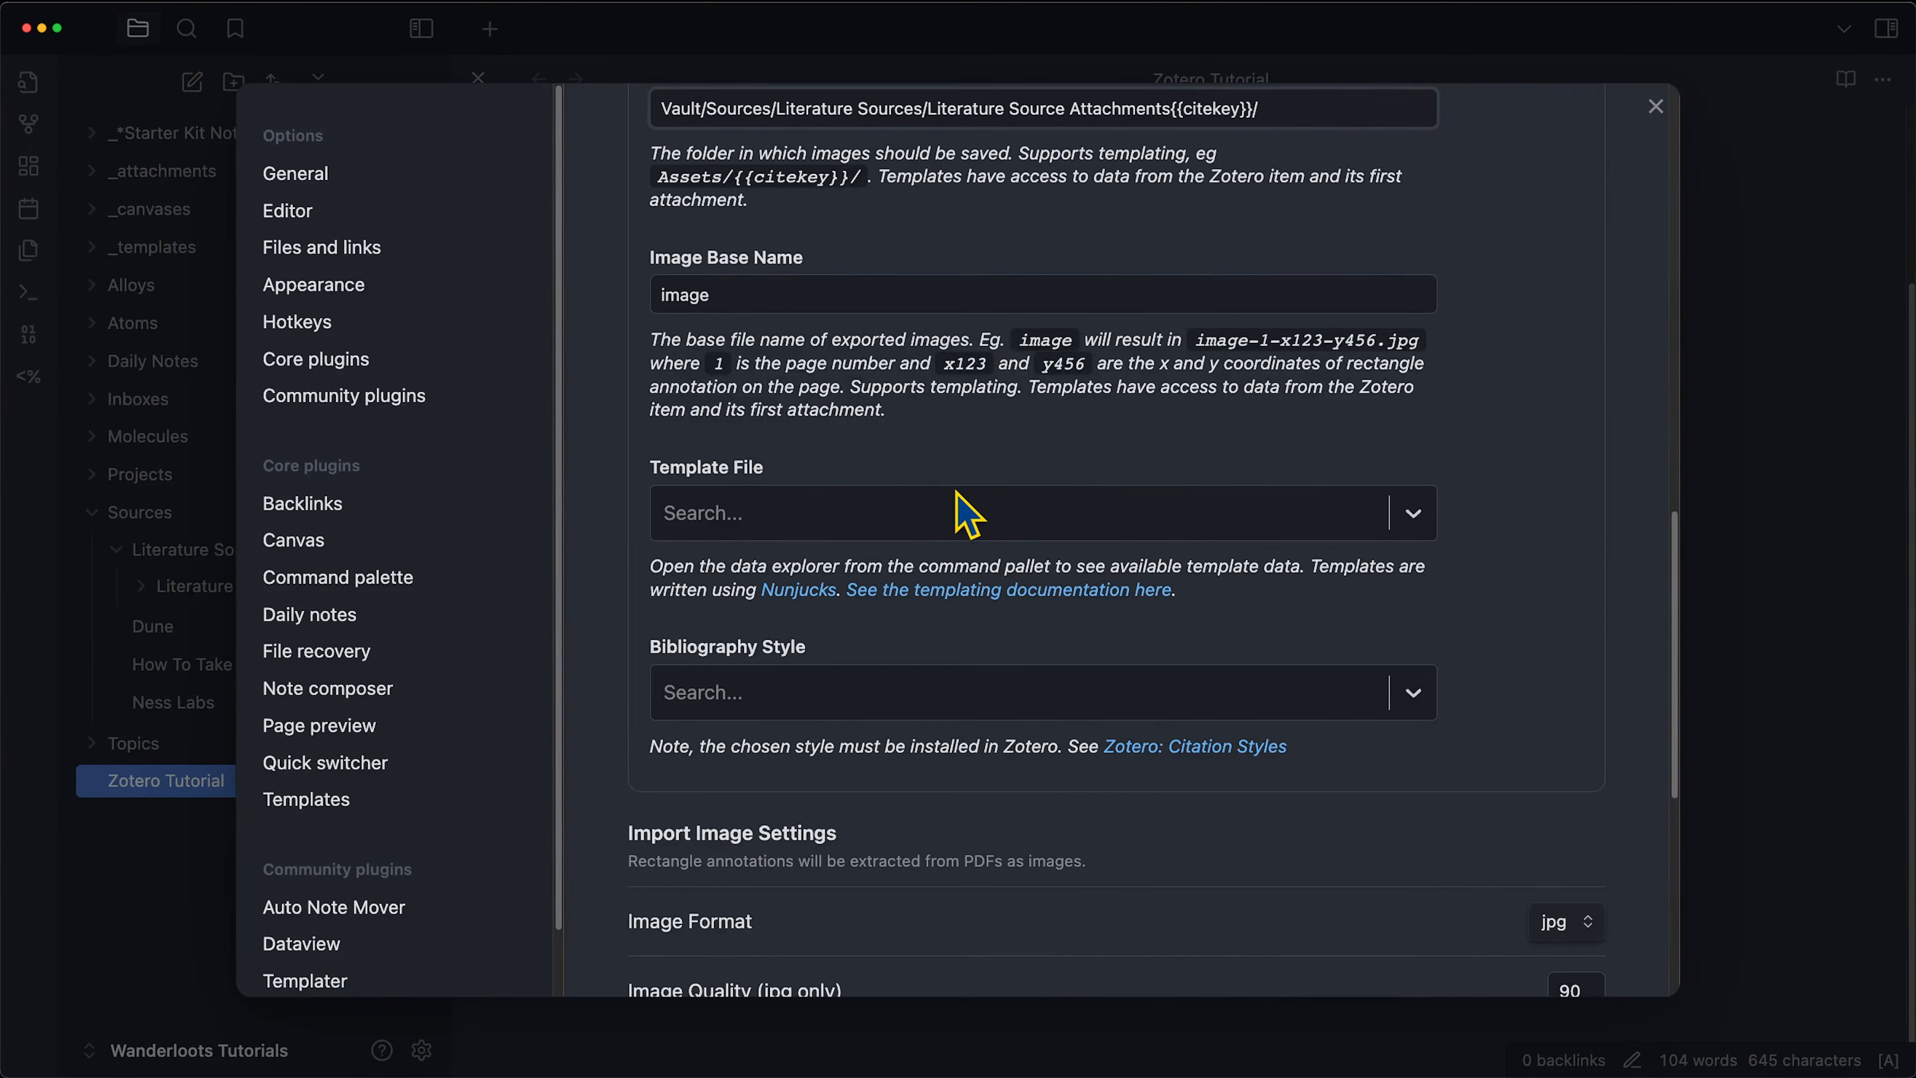
scroll(937, 509, up, 5)
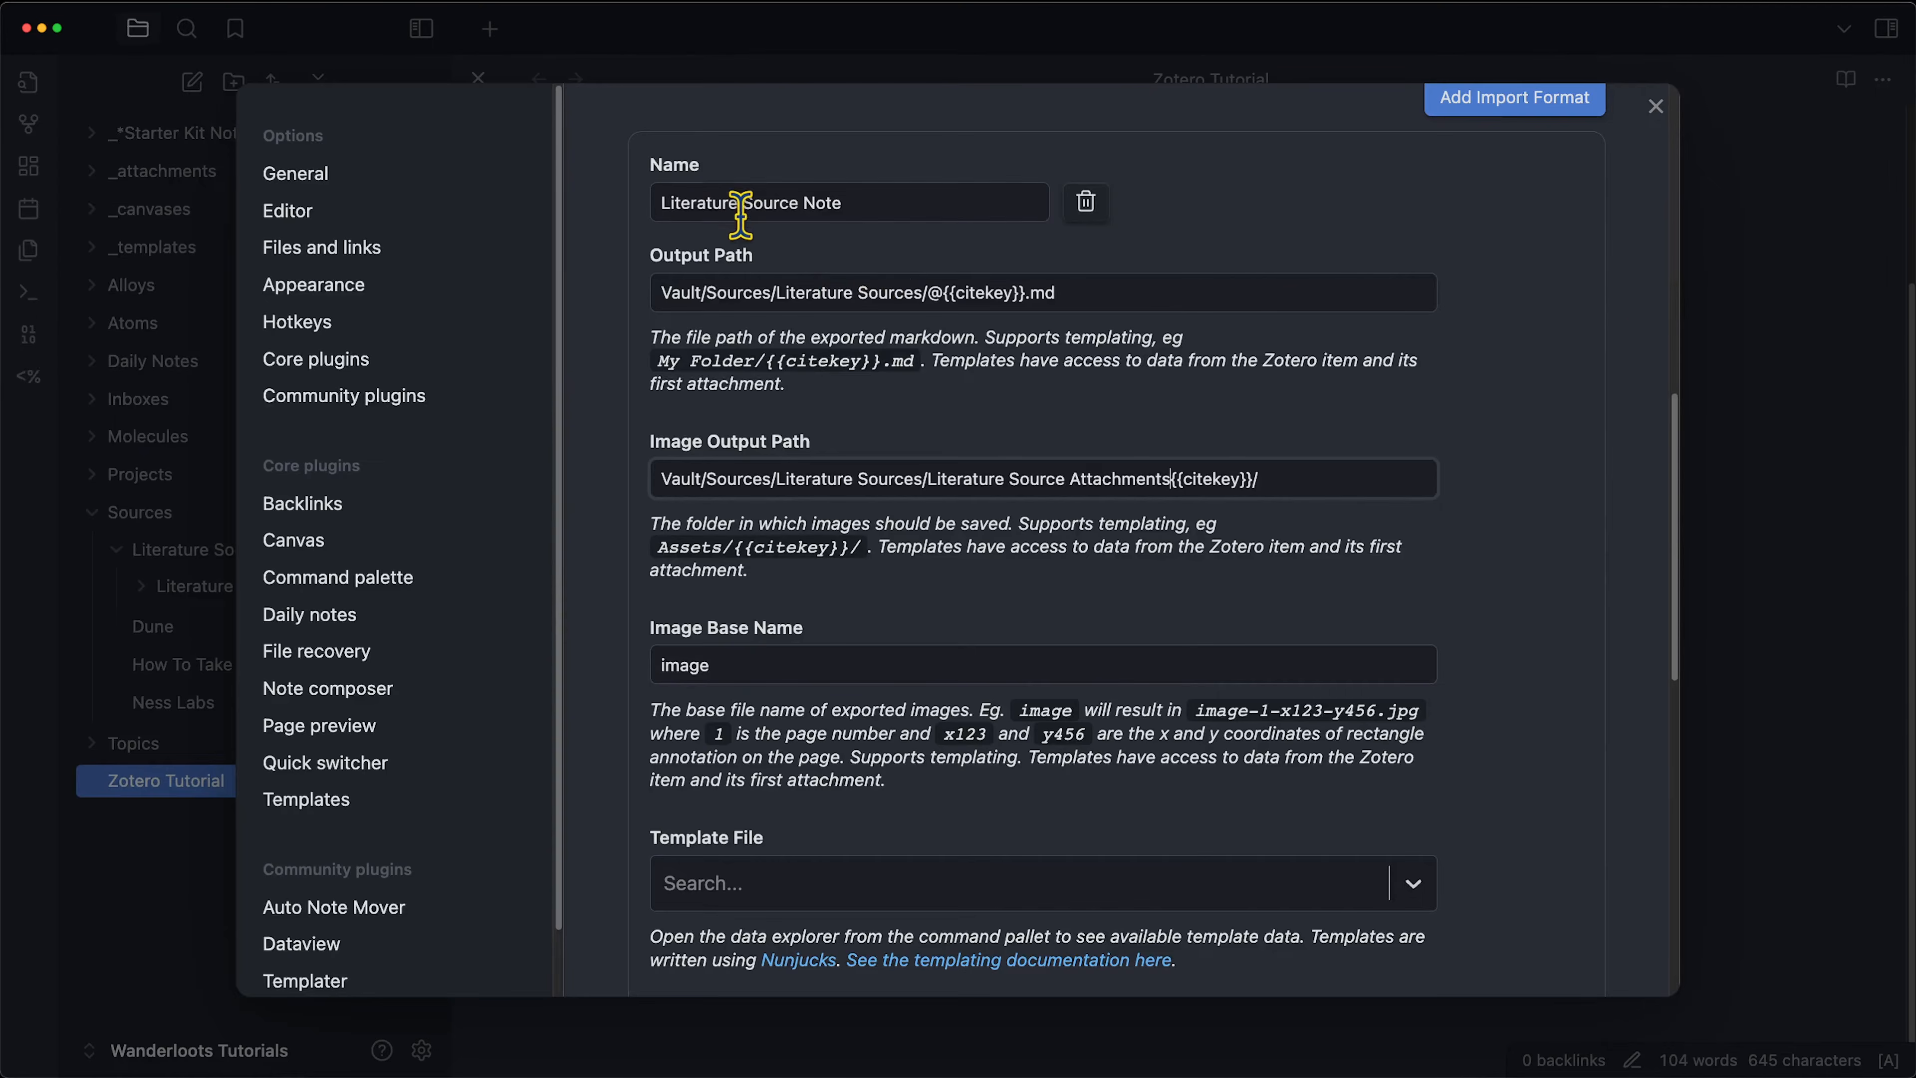
click(1718, 324)
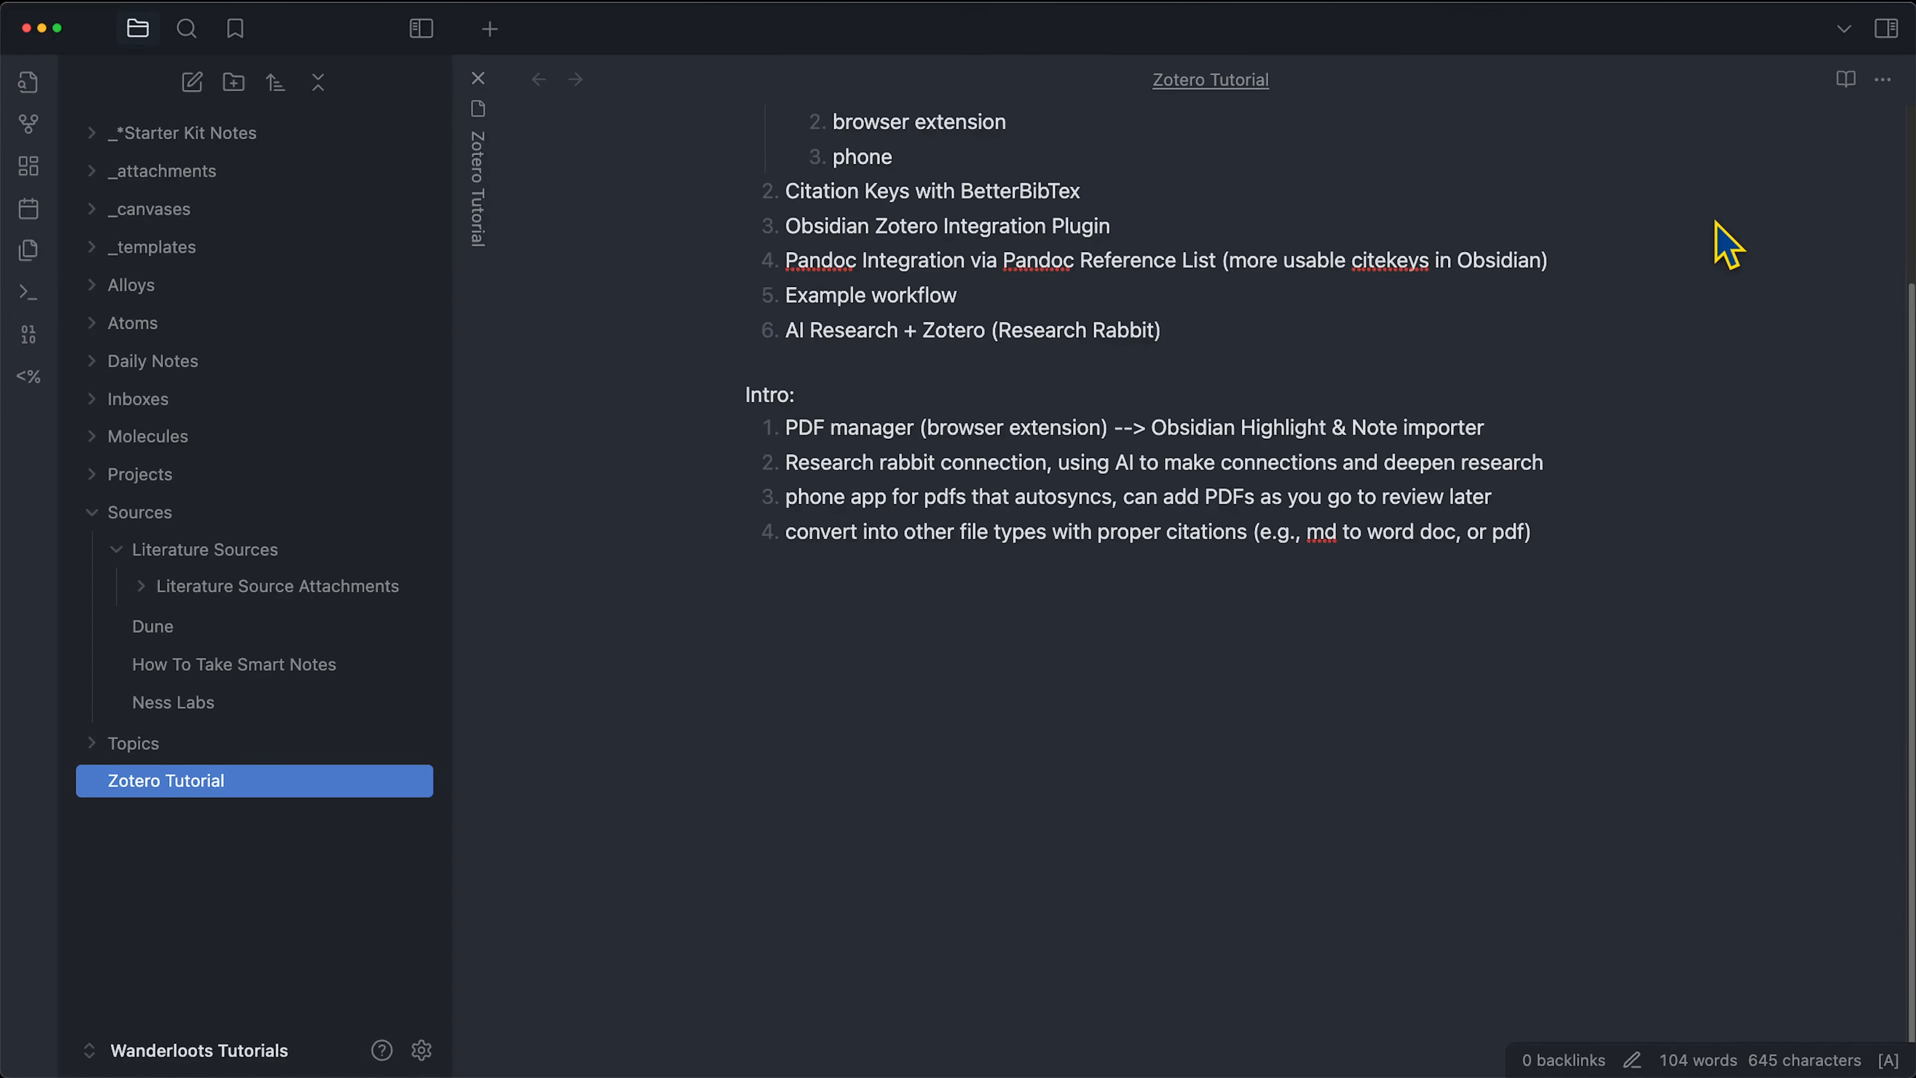
Try the Zotero Integration: Literature Source Note import command and search for the author of The Extended Mind.
key(cmd+p)
text(literat)
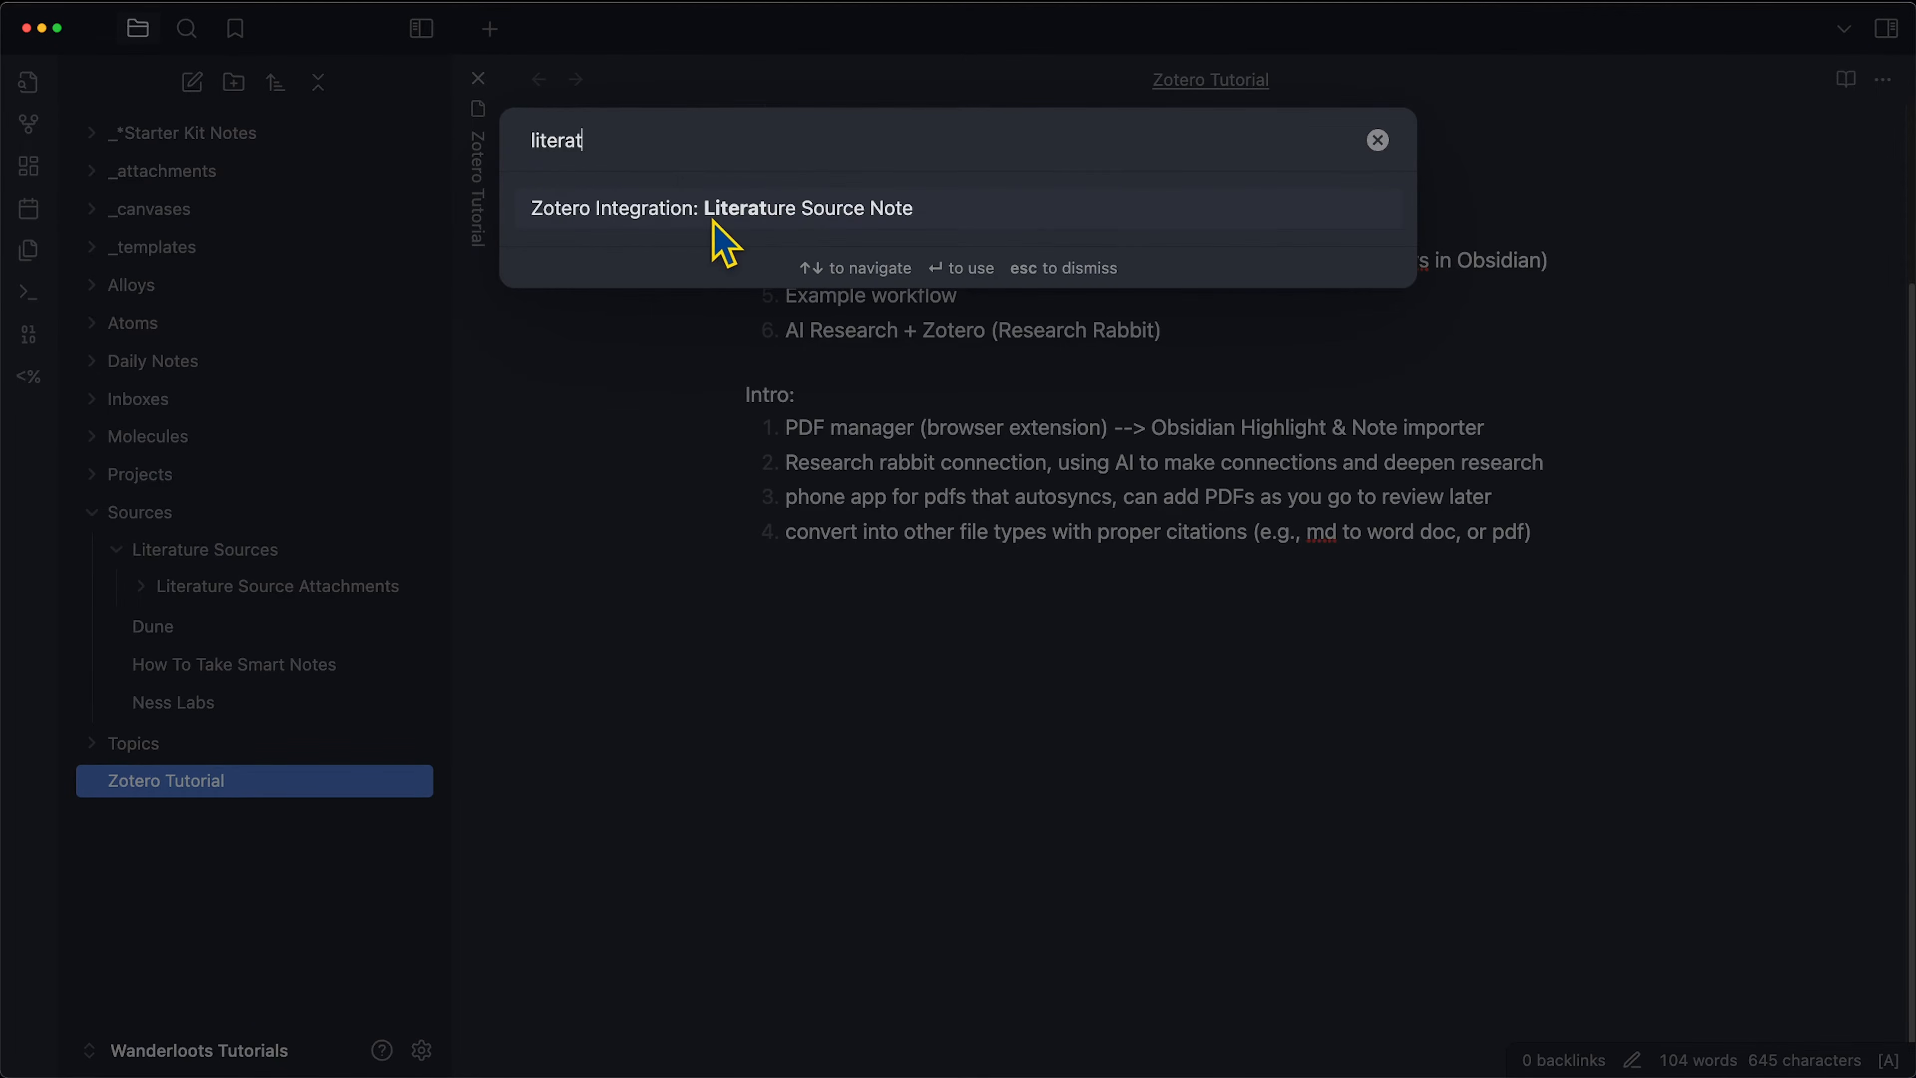
click(685, 213)
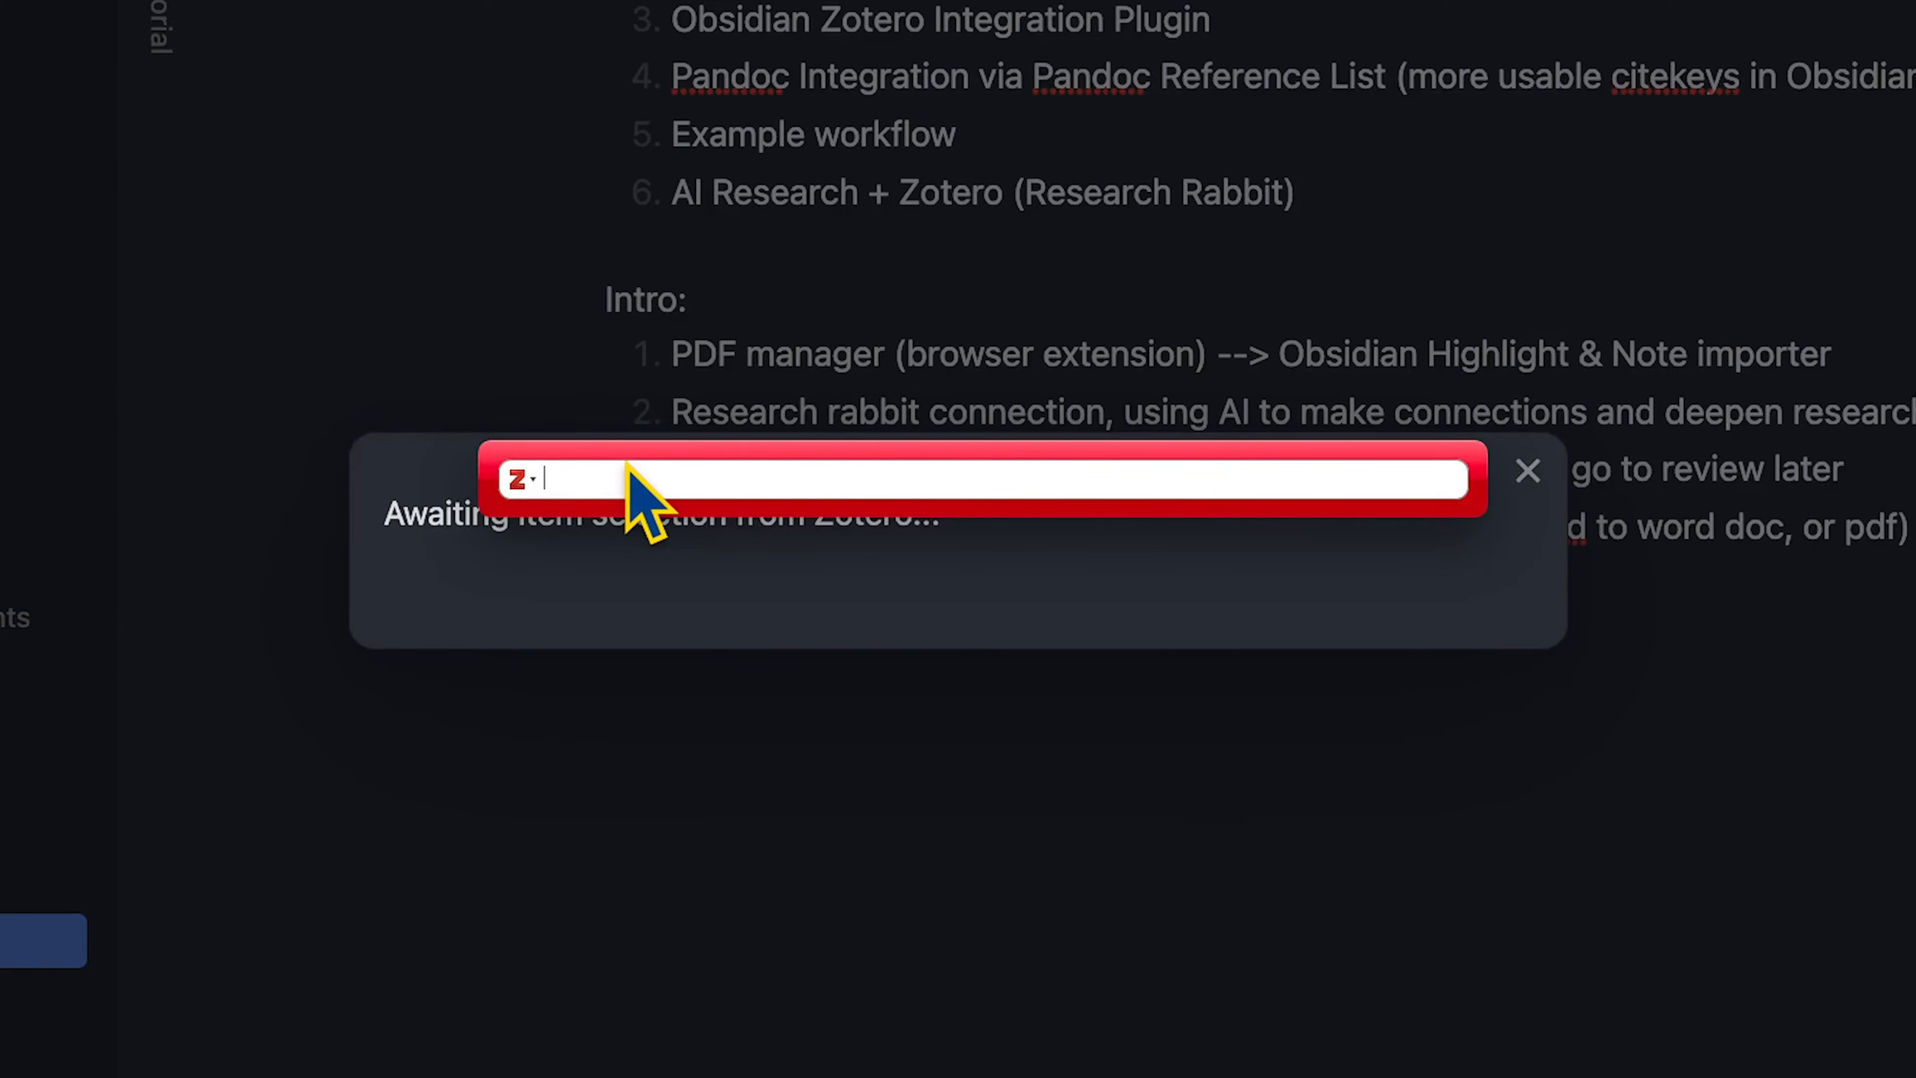
text(clark)
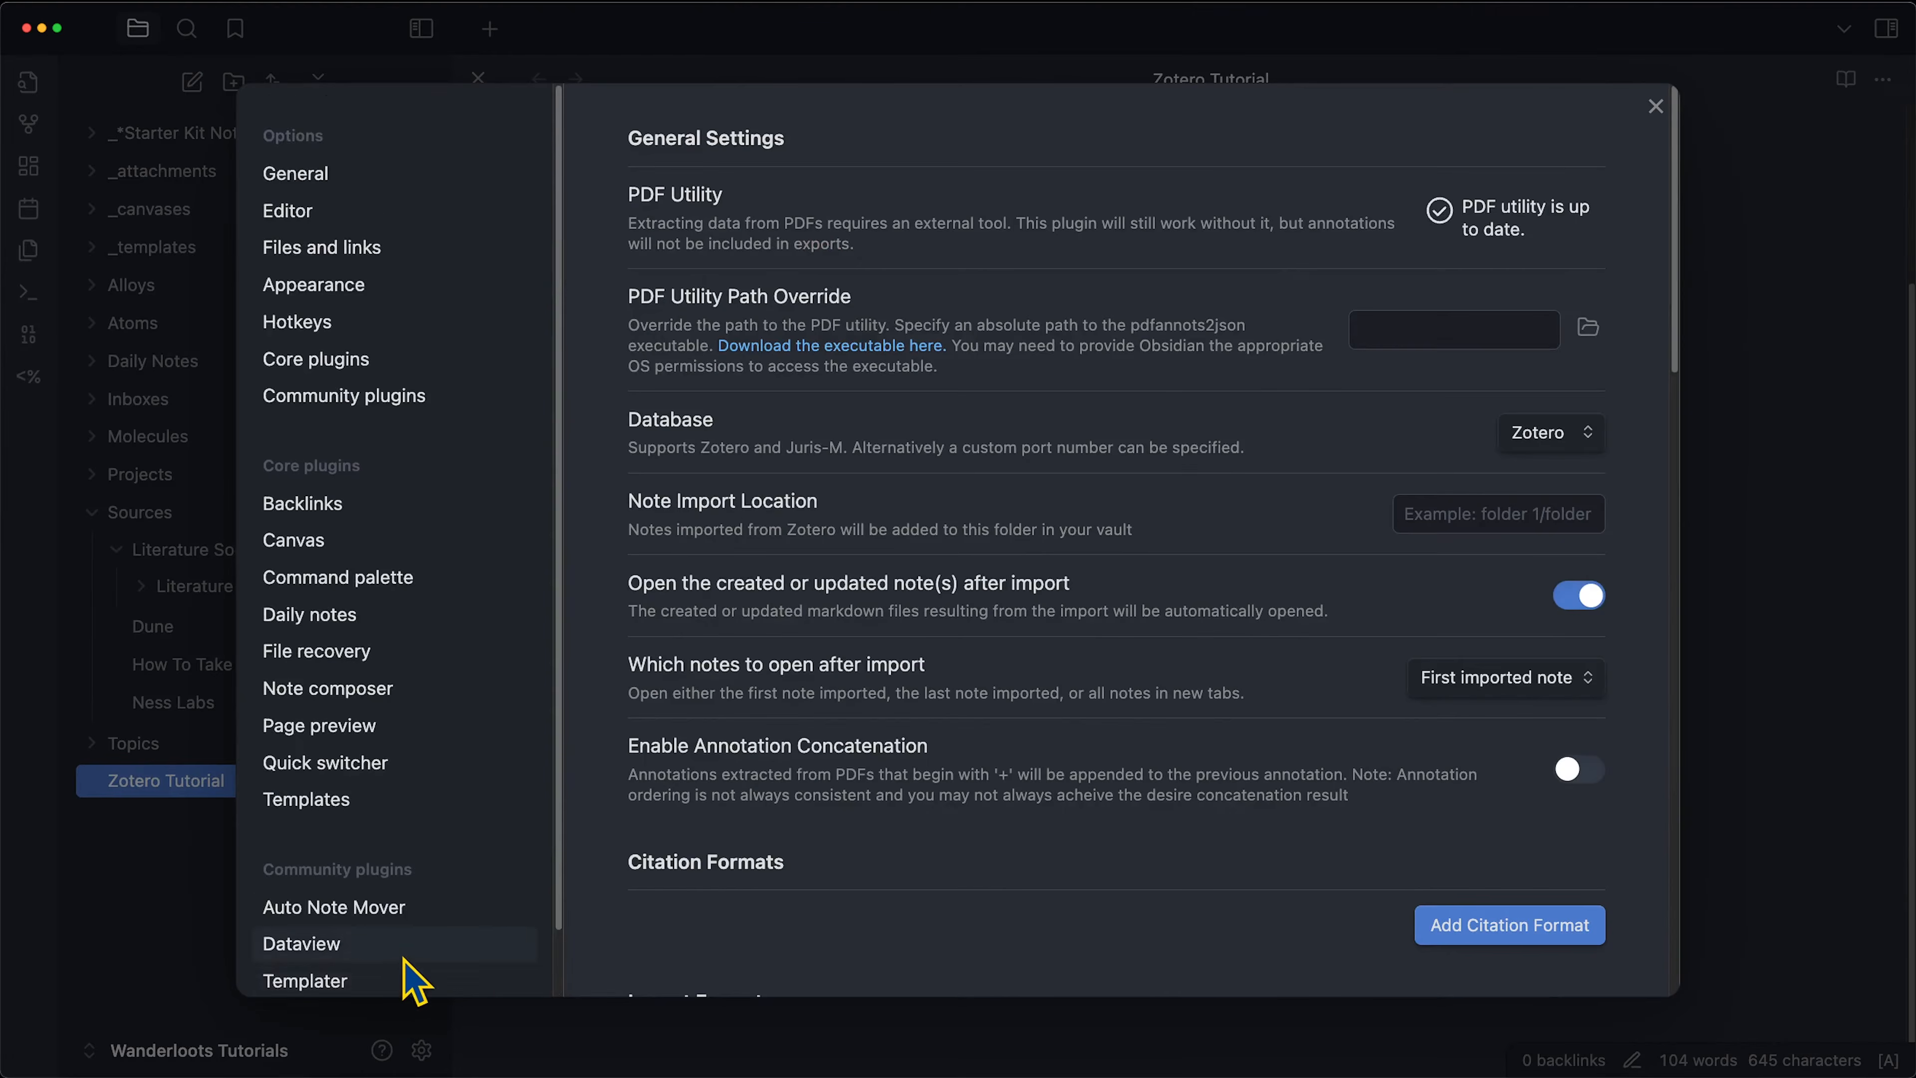
View the Templater plugin's settings and look up "templater" in the community plugins browser, opening its page.
scroll(415, 975, down, 1)
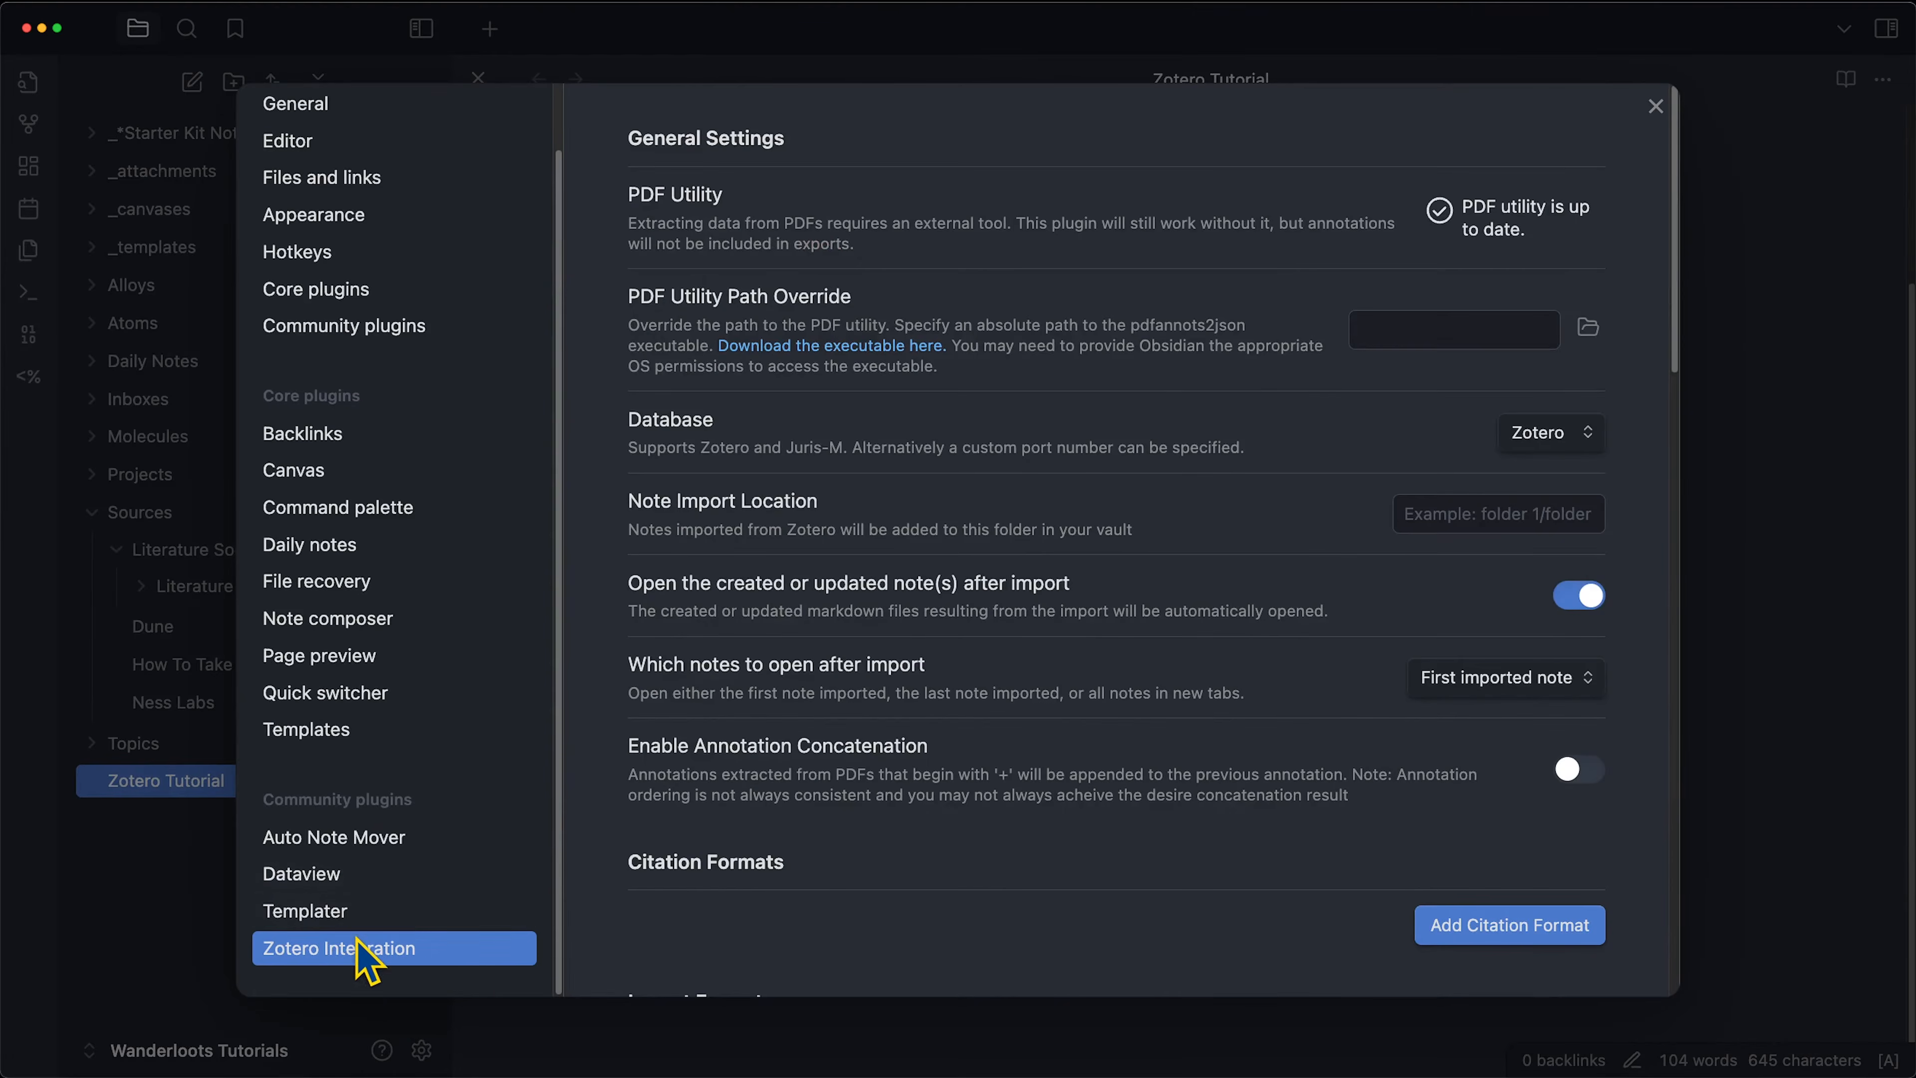
click(330, 919)
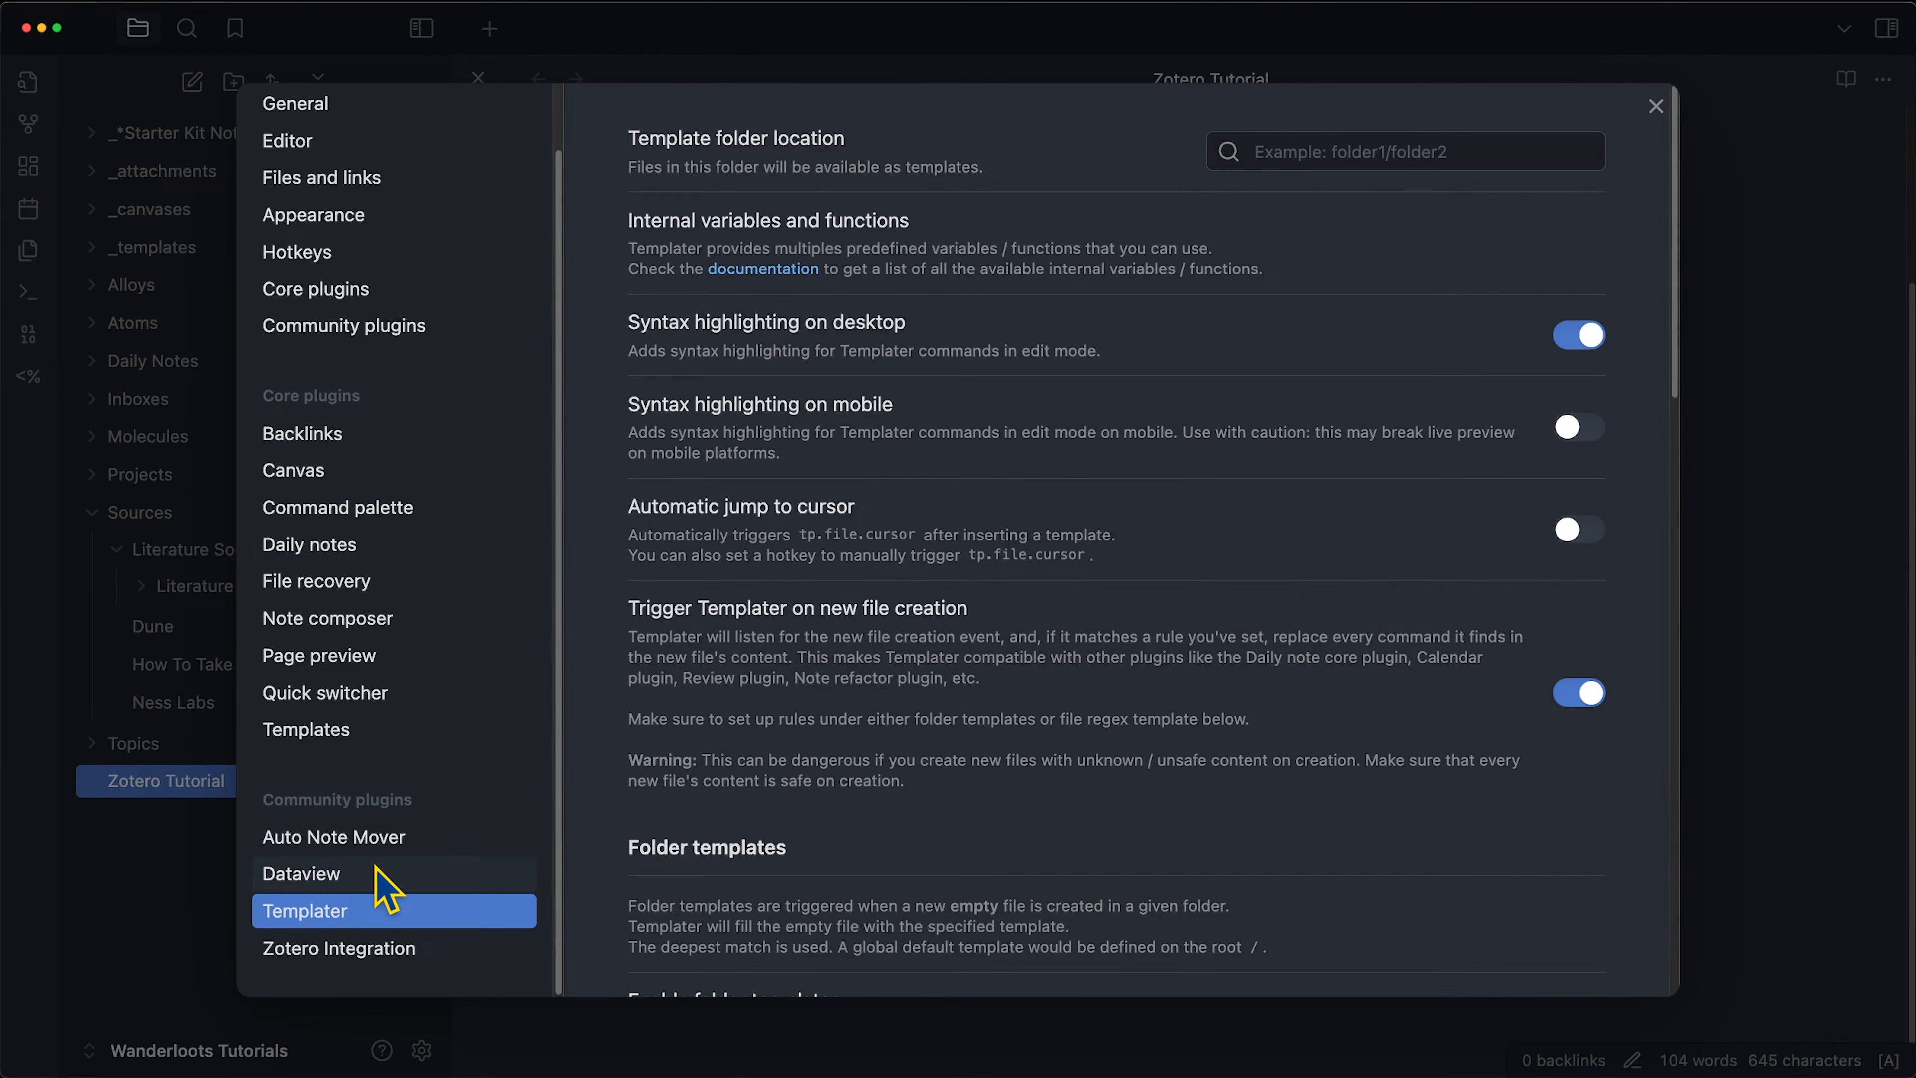
scroll(385, 877, up, 2)
click(355, 399)
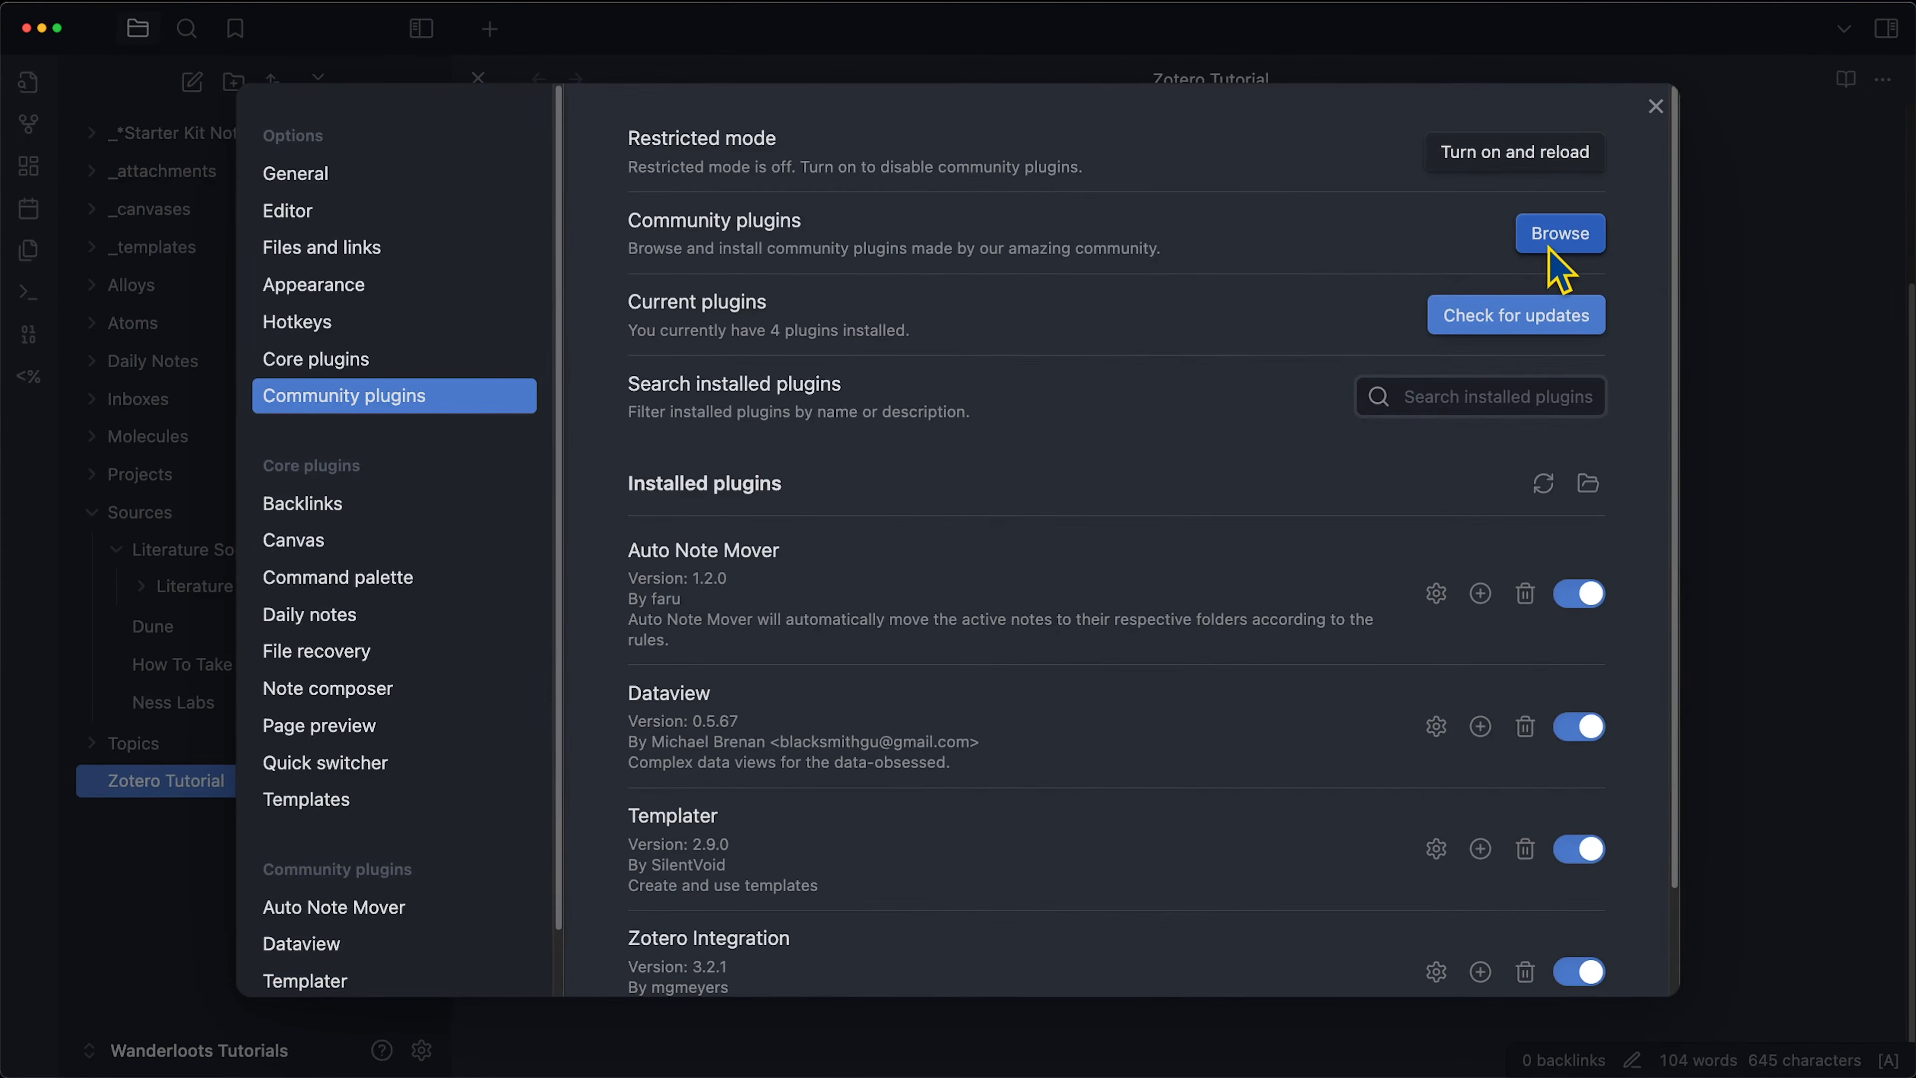
click(1560, 235)
text(tea)
key(BackSpace)
text(mplater)
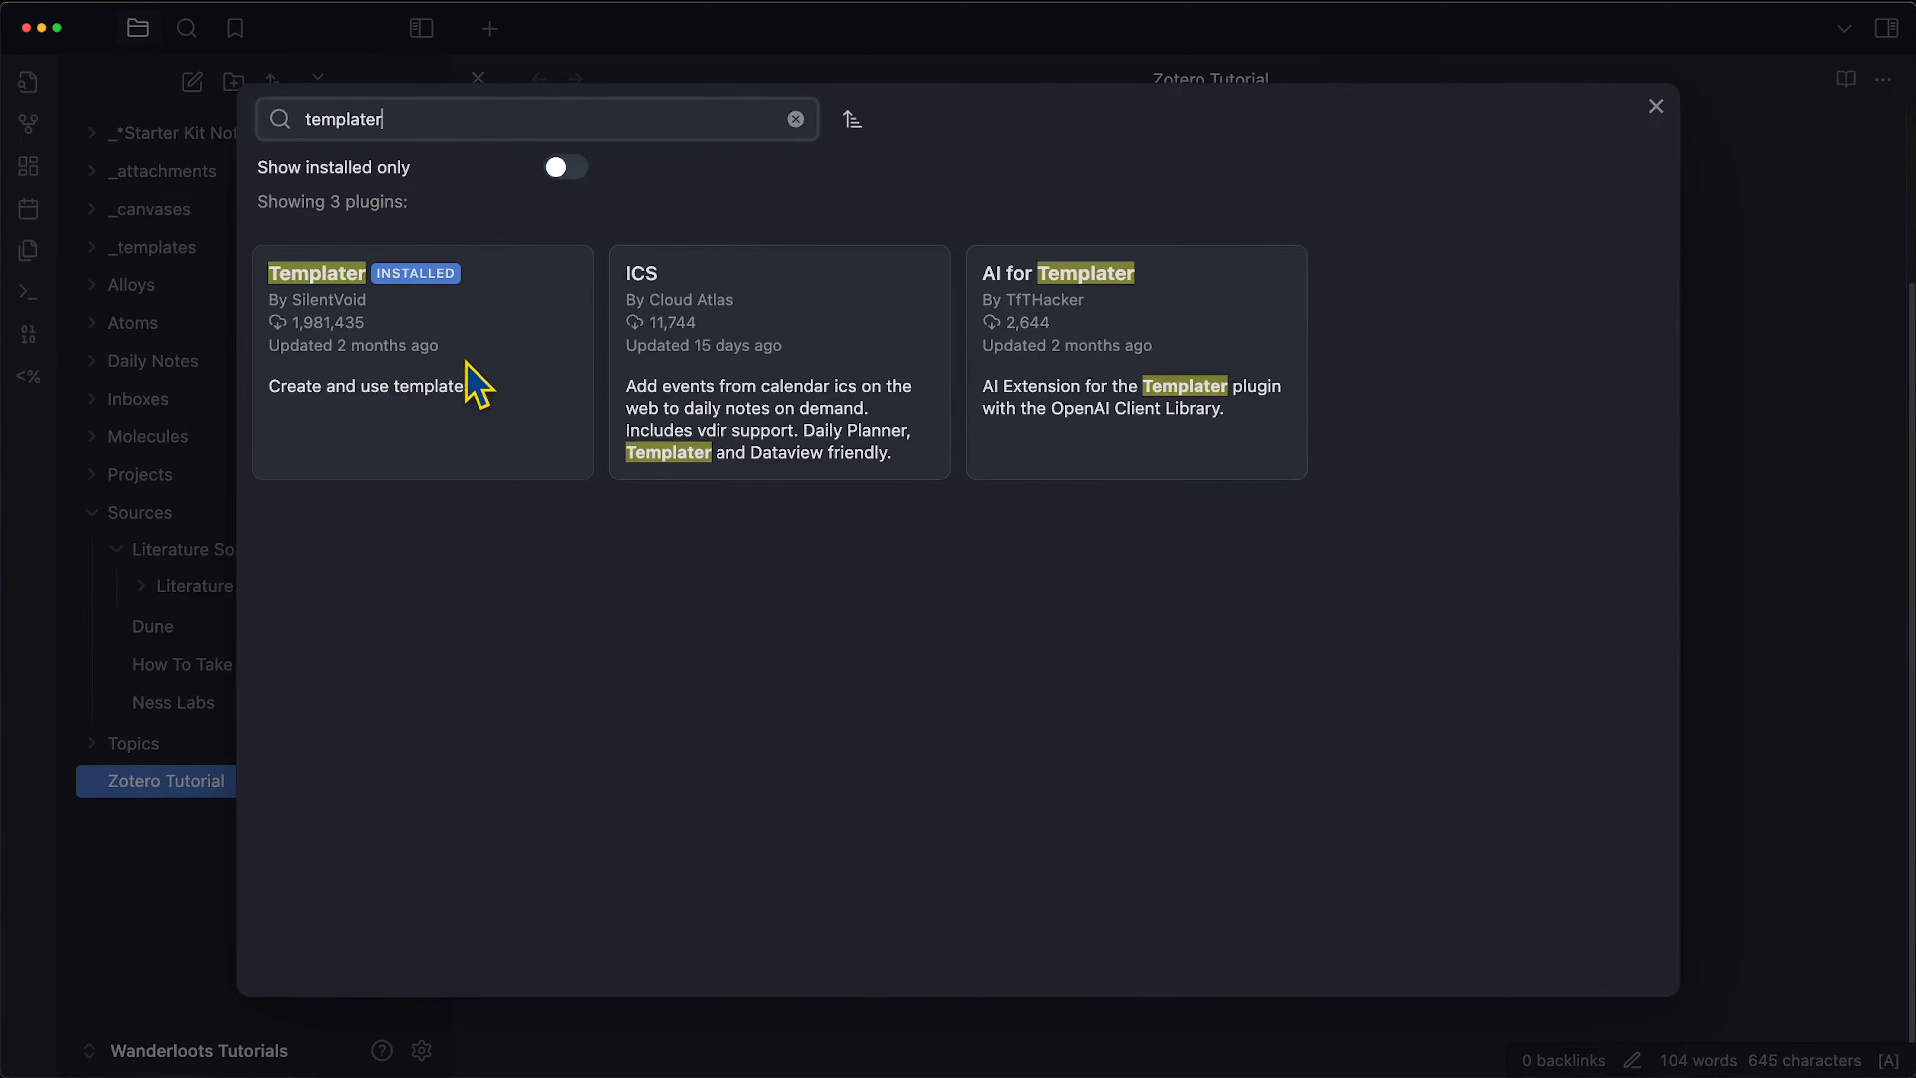
click(324, 400)
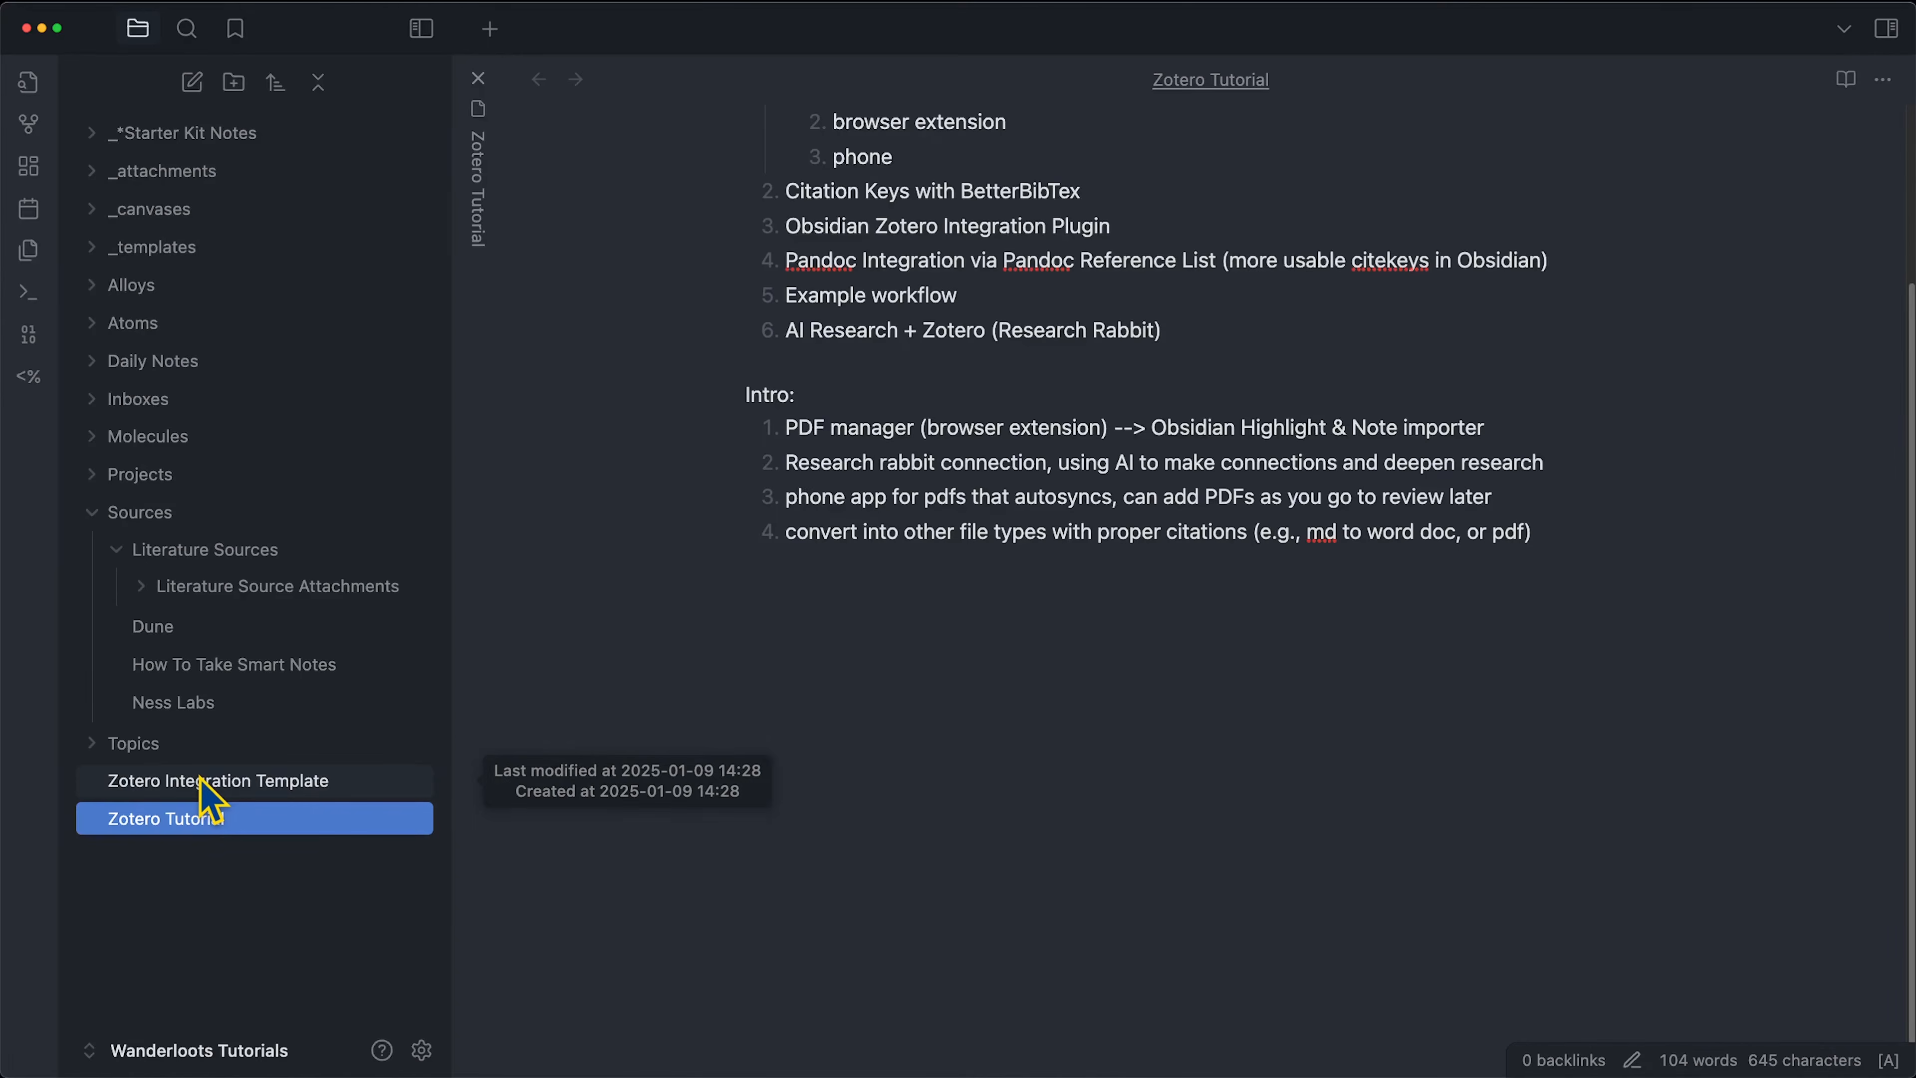
Open the Zotero Integration Template note and move it into the _templates folder.
click(202, 782)
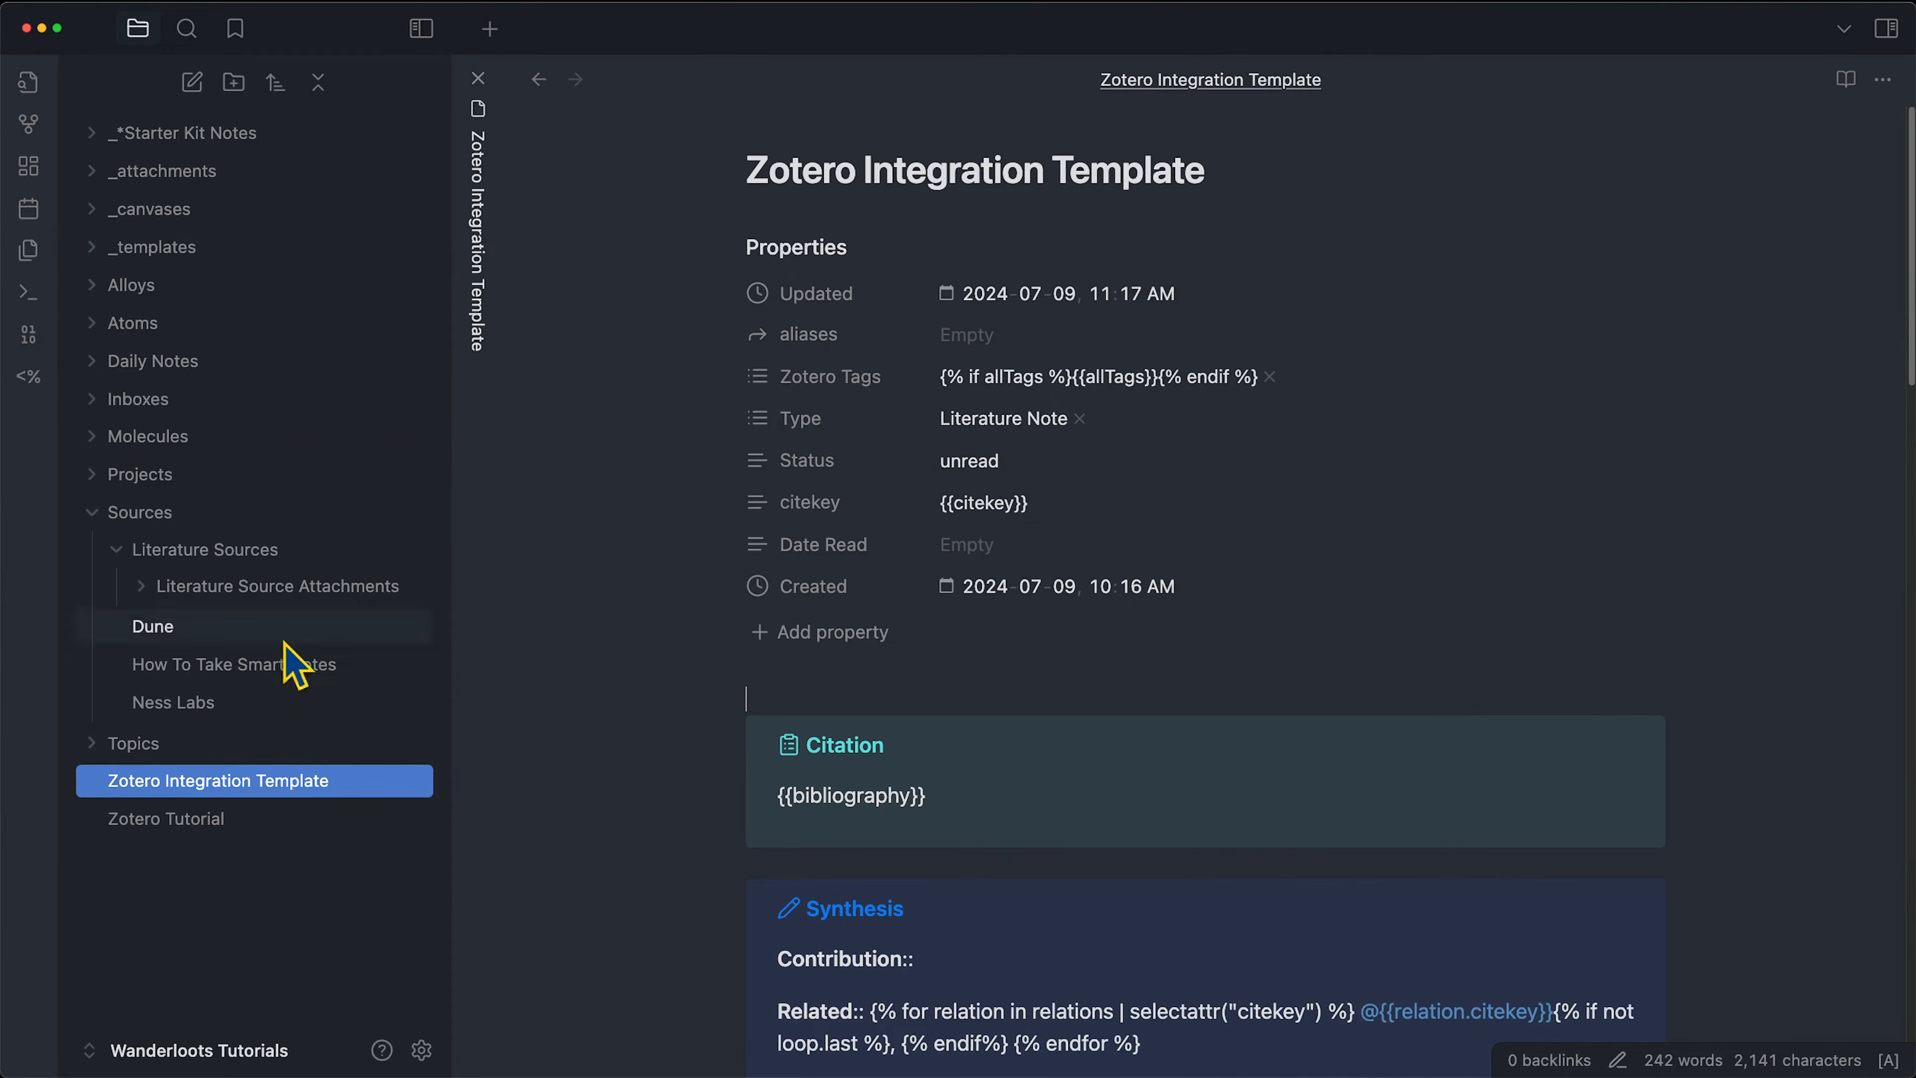
drag(215, 785, 189, 249)
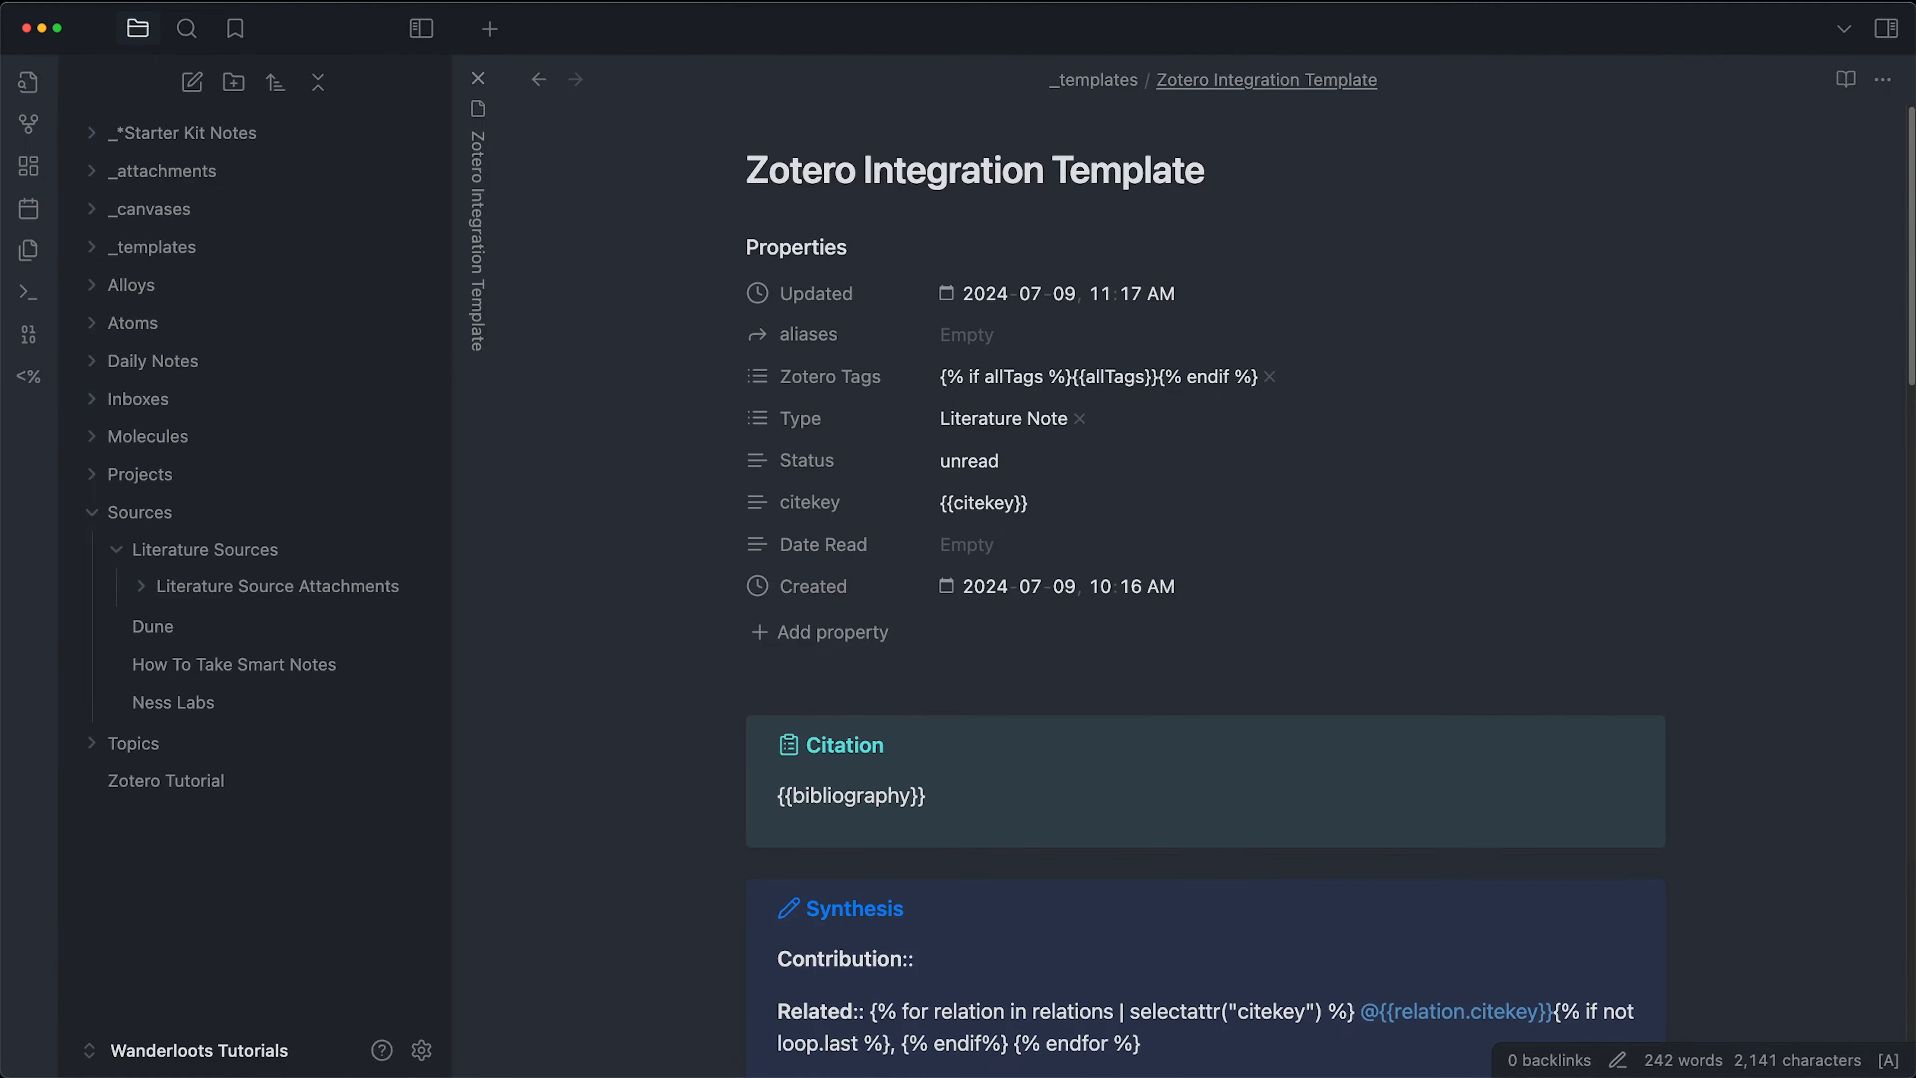
Switch to the browser, examine the template code in the Medium article "An Updated Academic Workflow: Zotero & Obsidian", and return to Obsidian.
click(677, 1038)
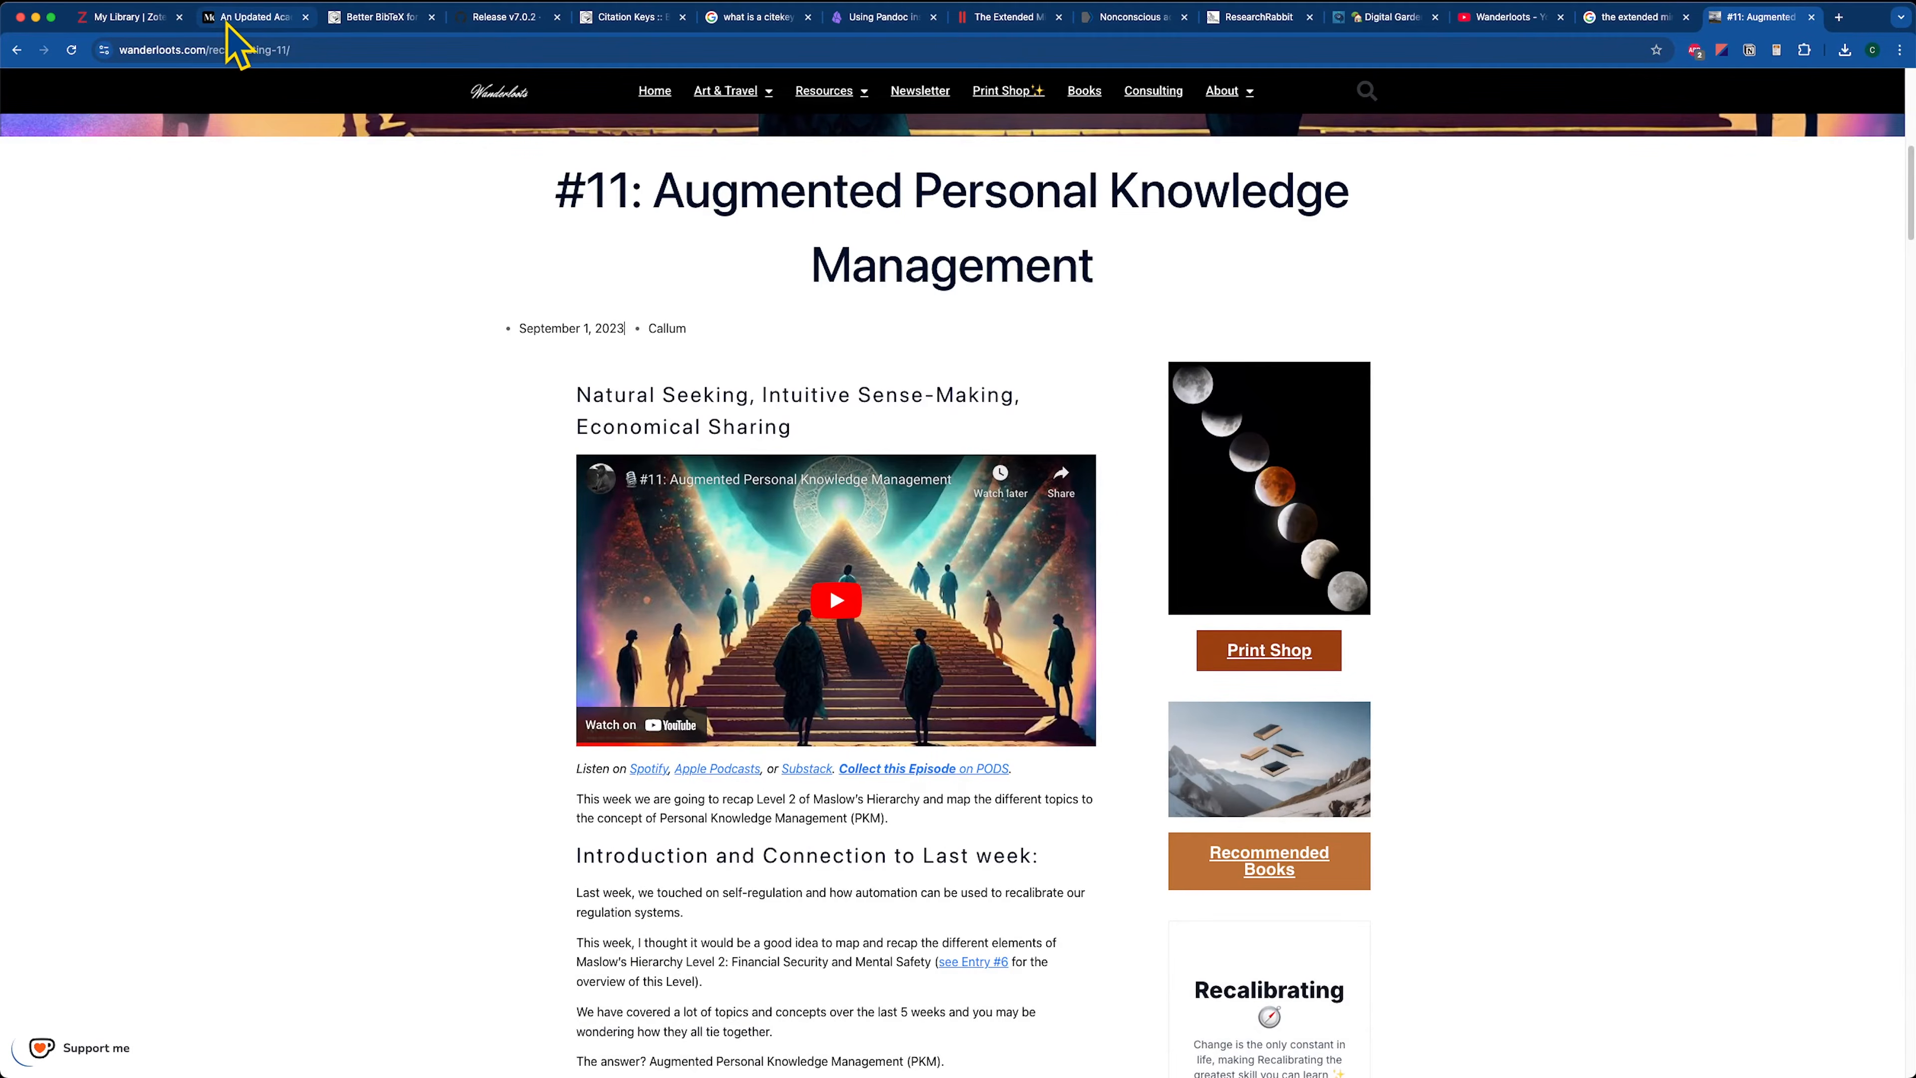
click(249, 16)
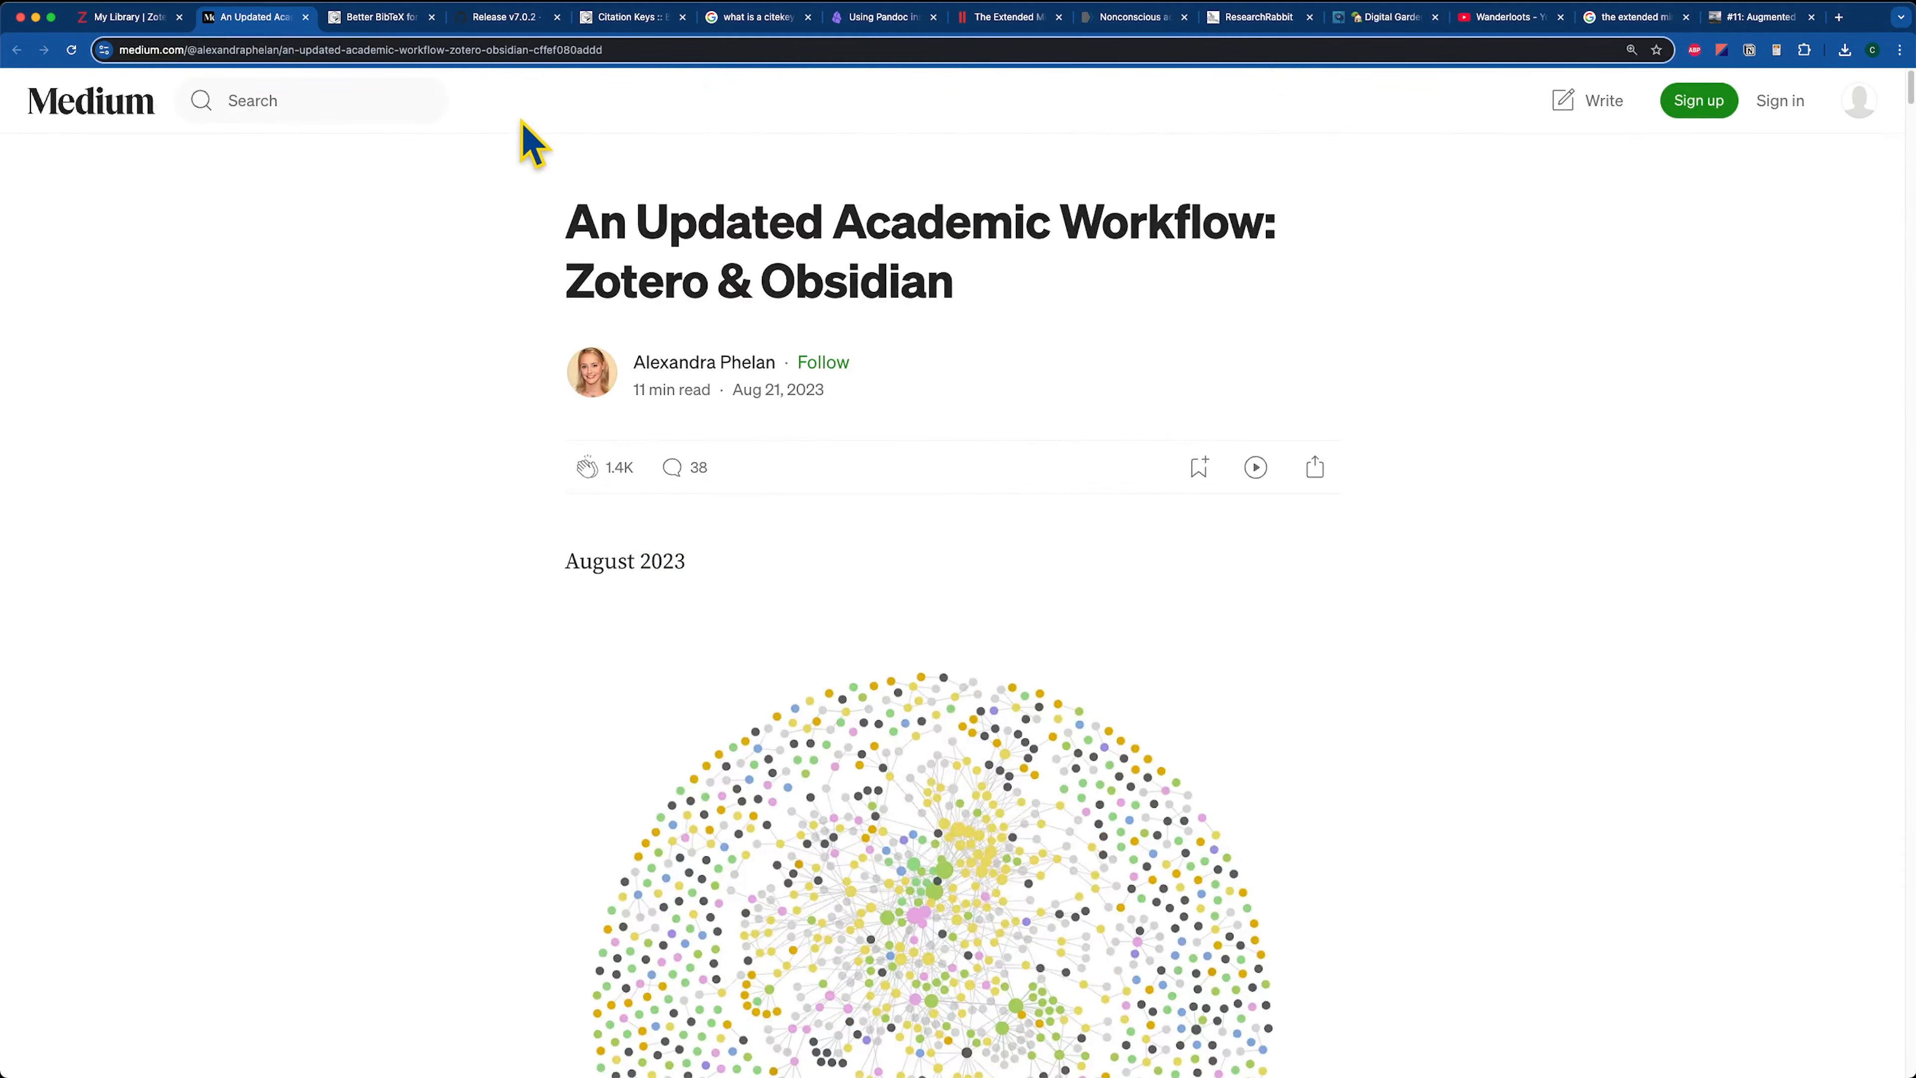
drag(576, 215, 1069, 294)
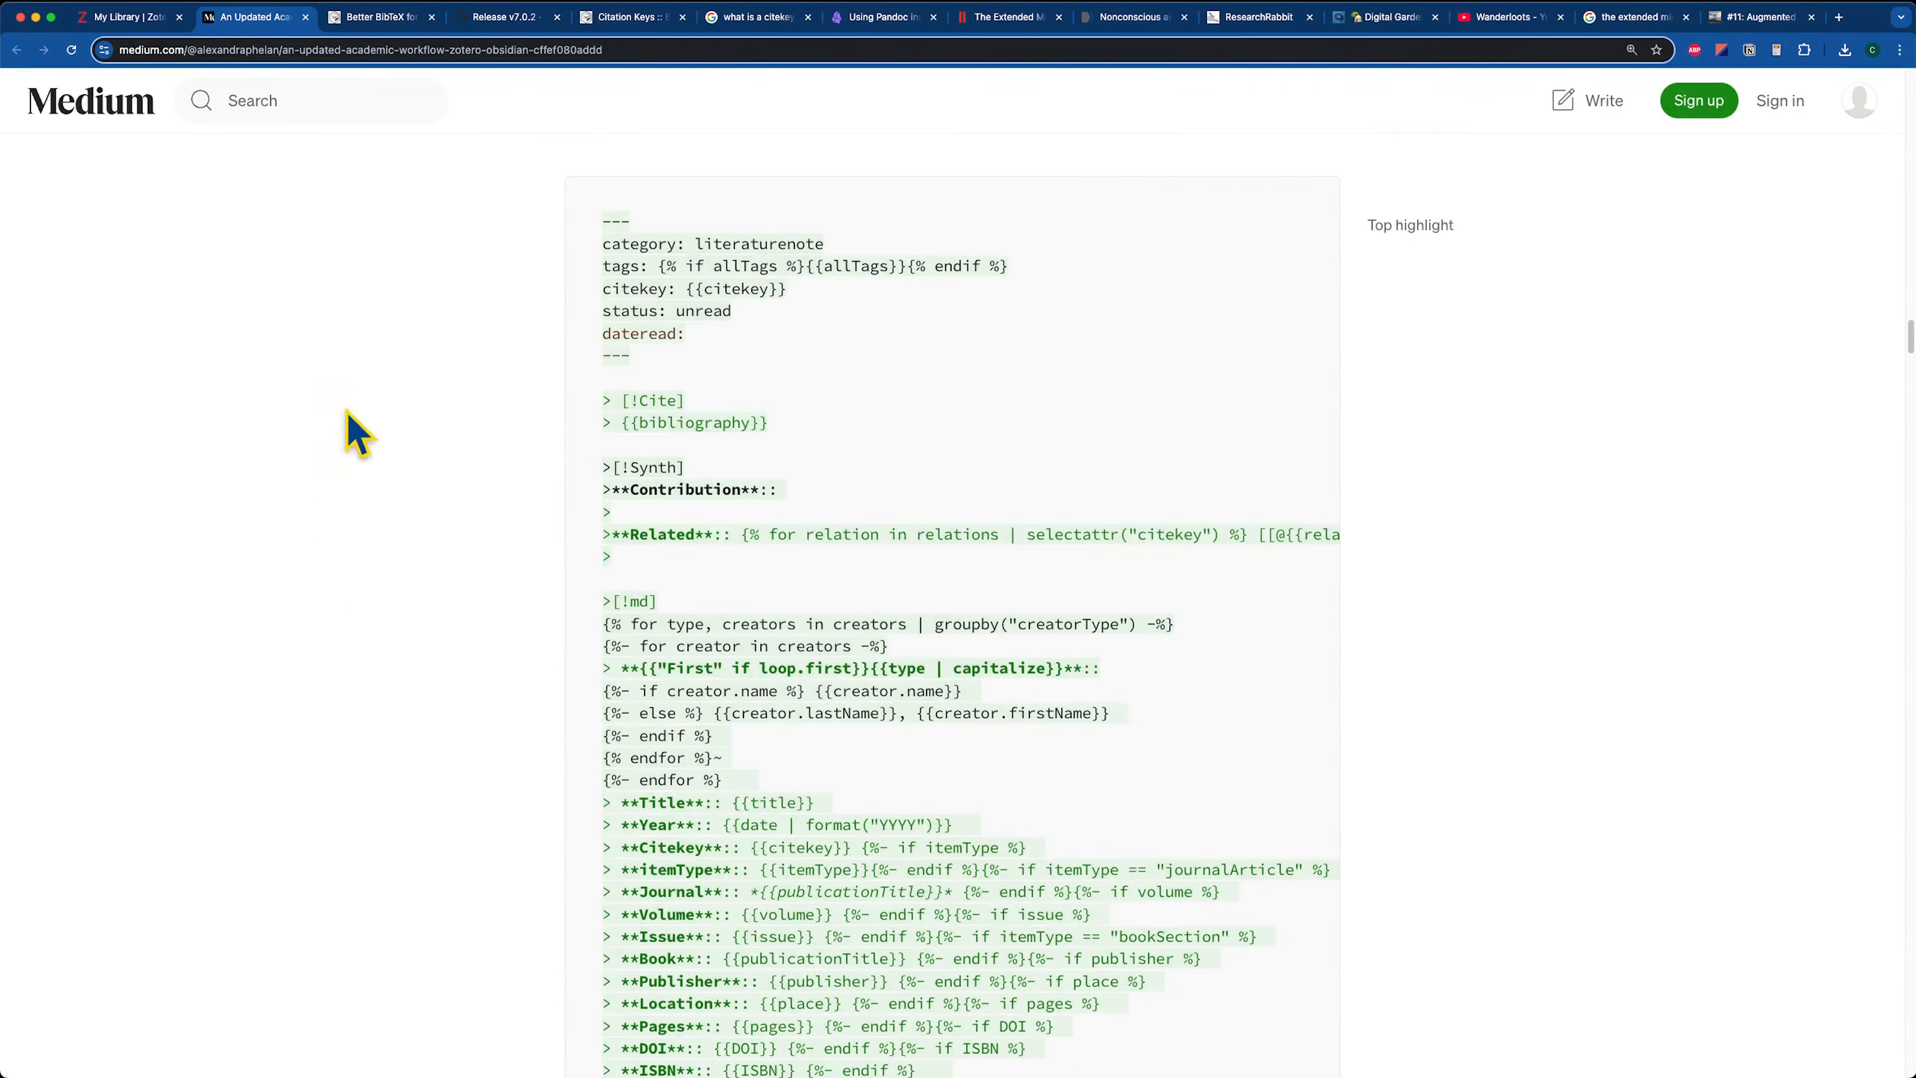
mouse_move(715, 325)
drag(1910, 332, 1910, 79)
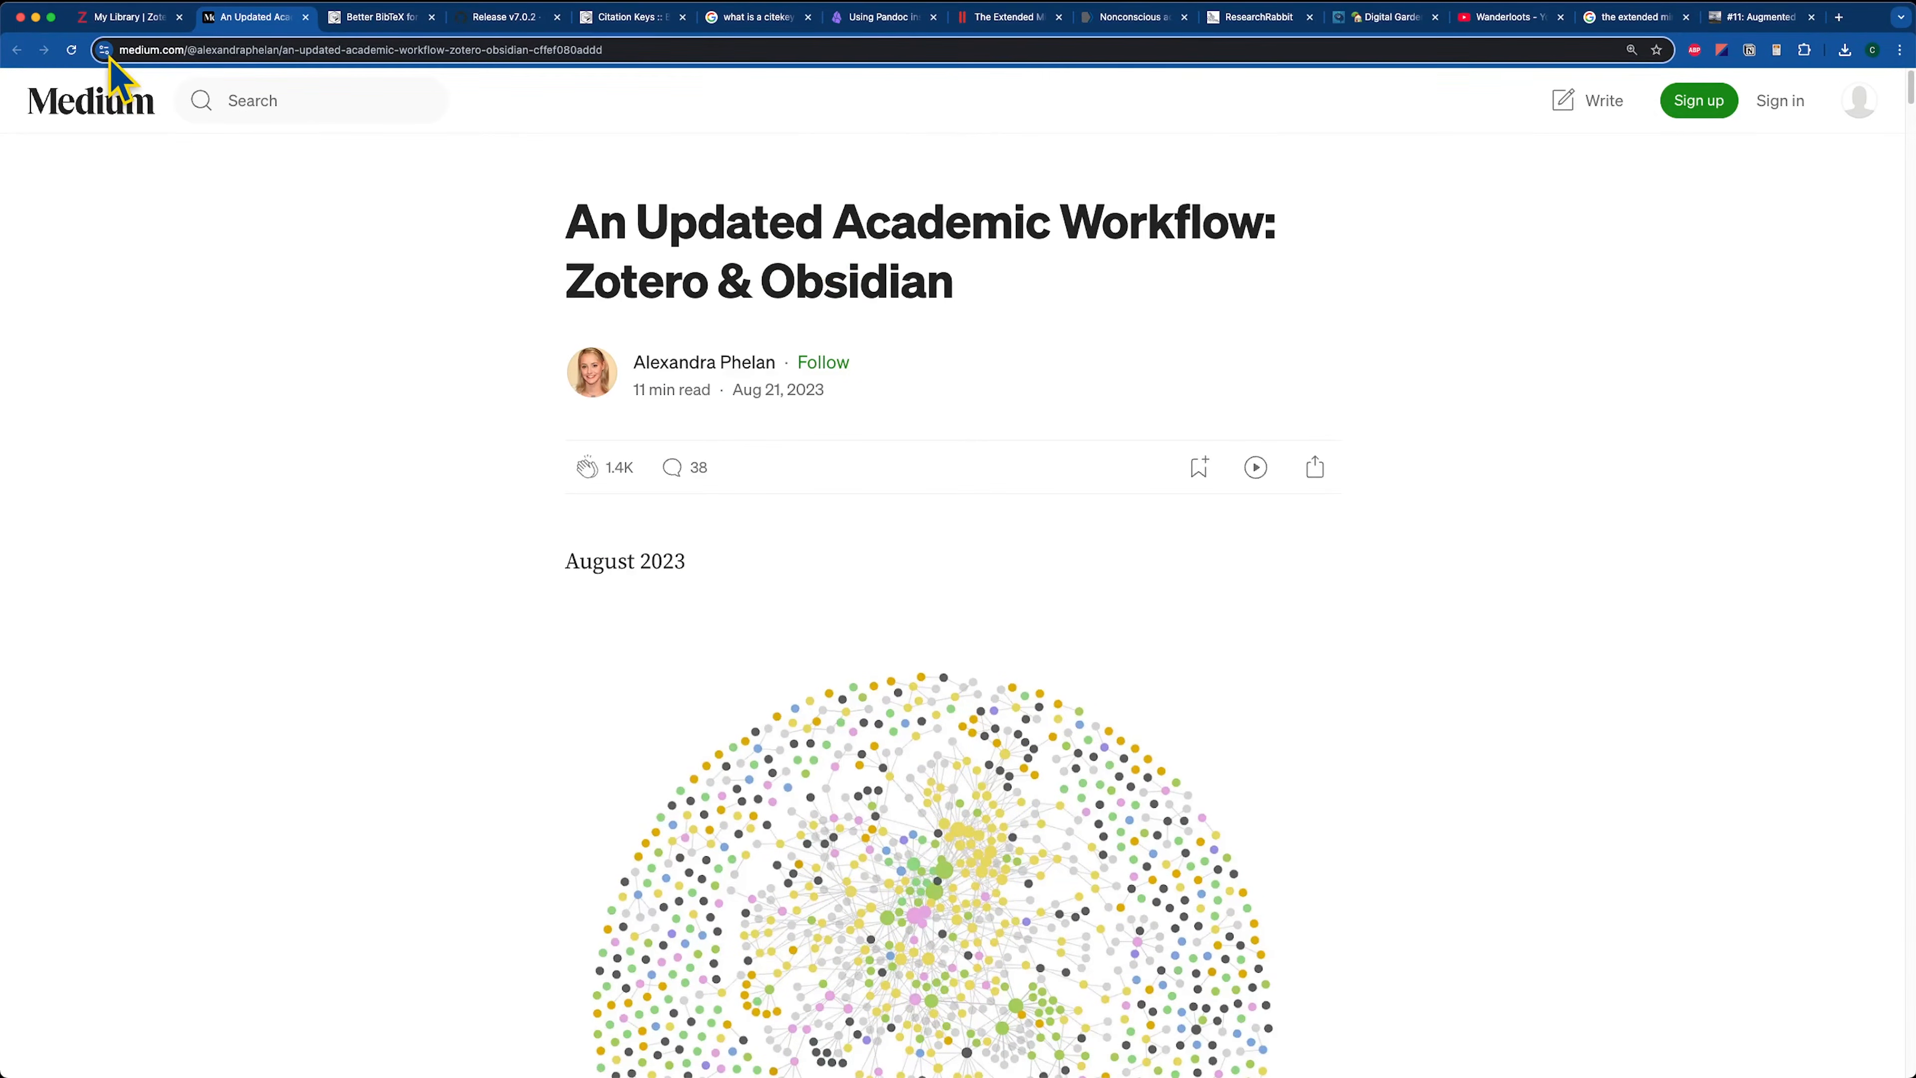
click(36, 18)
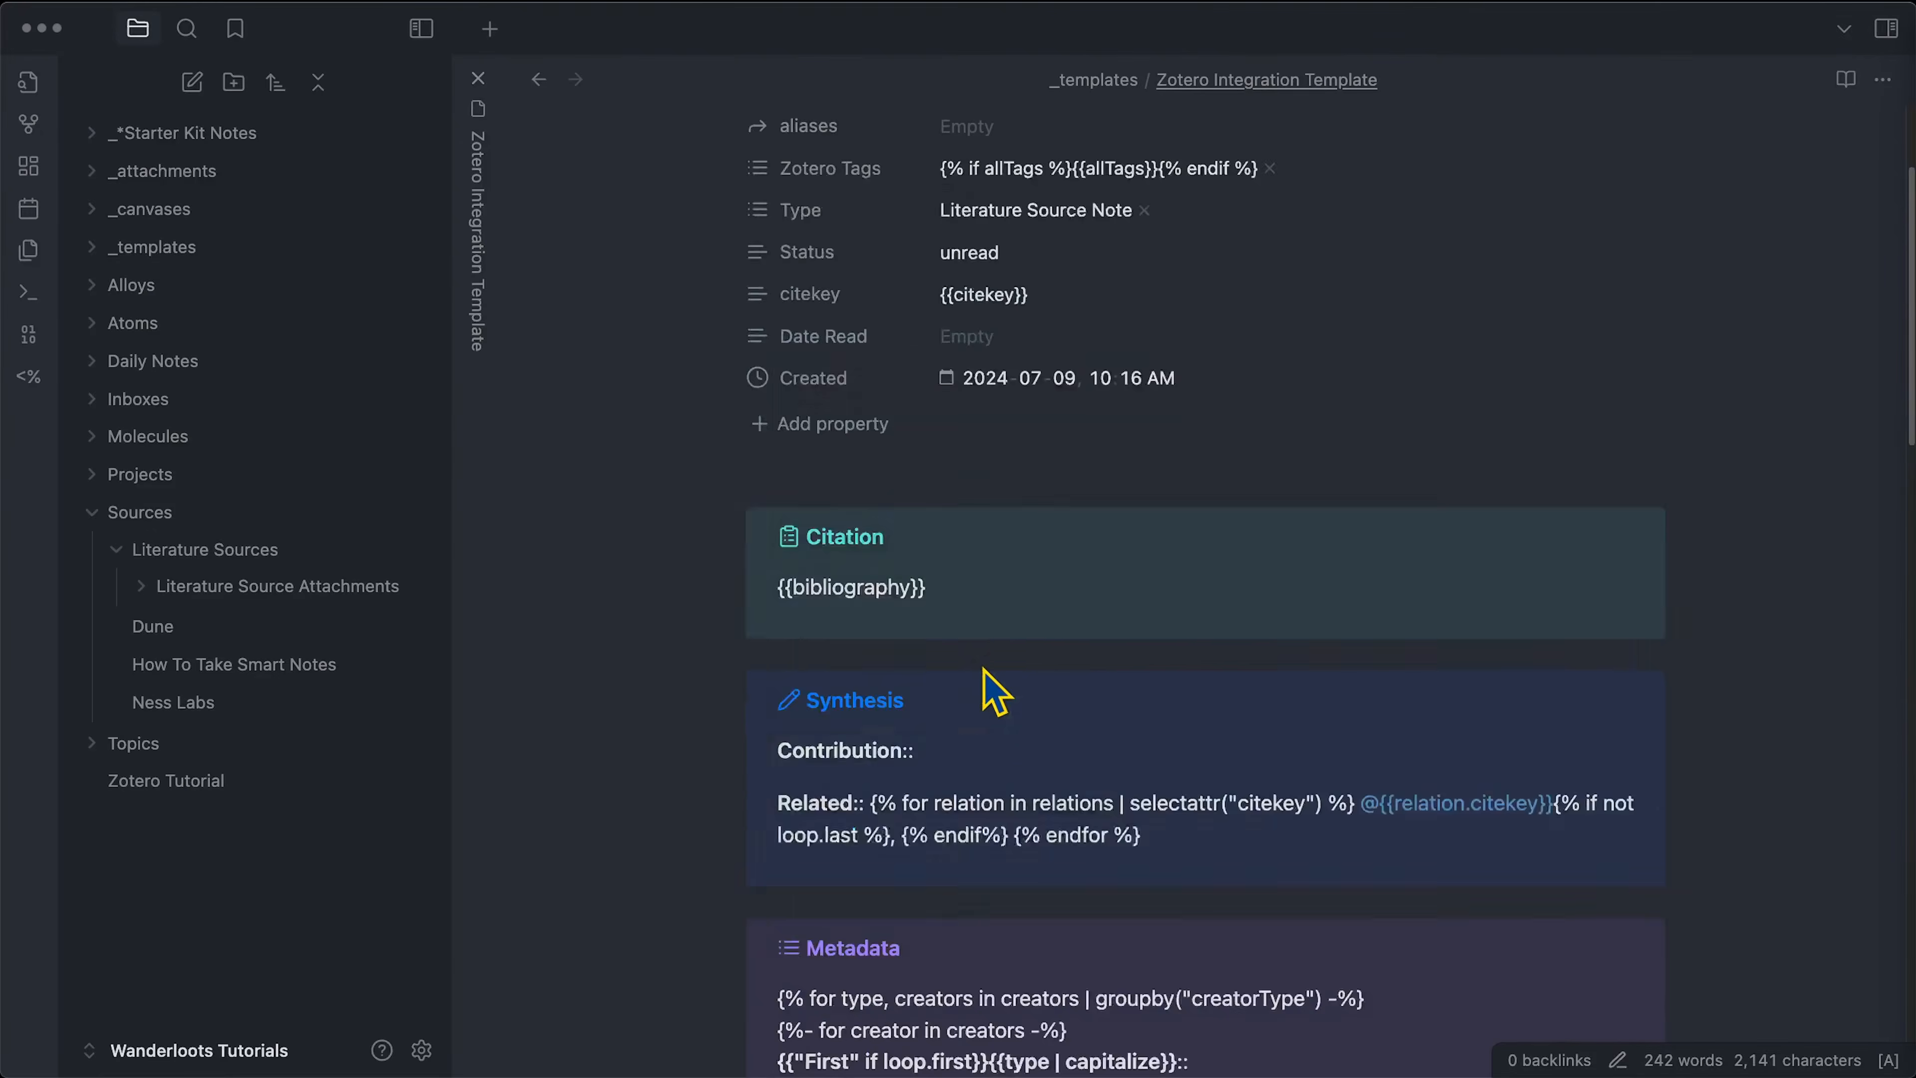
Review the Citation and Synthesis callouts of the Zotero Integration Template, inspecting the source of the Related line.
scroll(992, 685, down, 3)
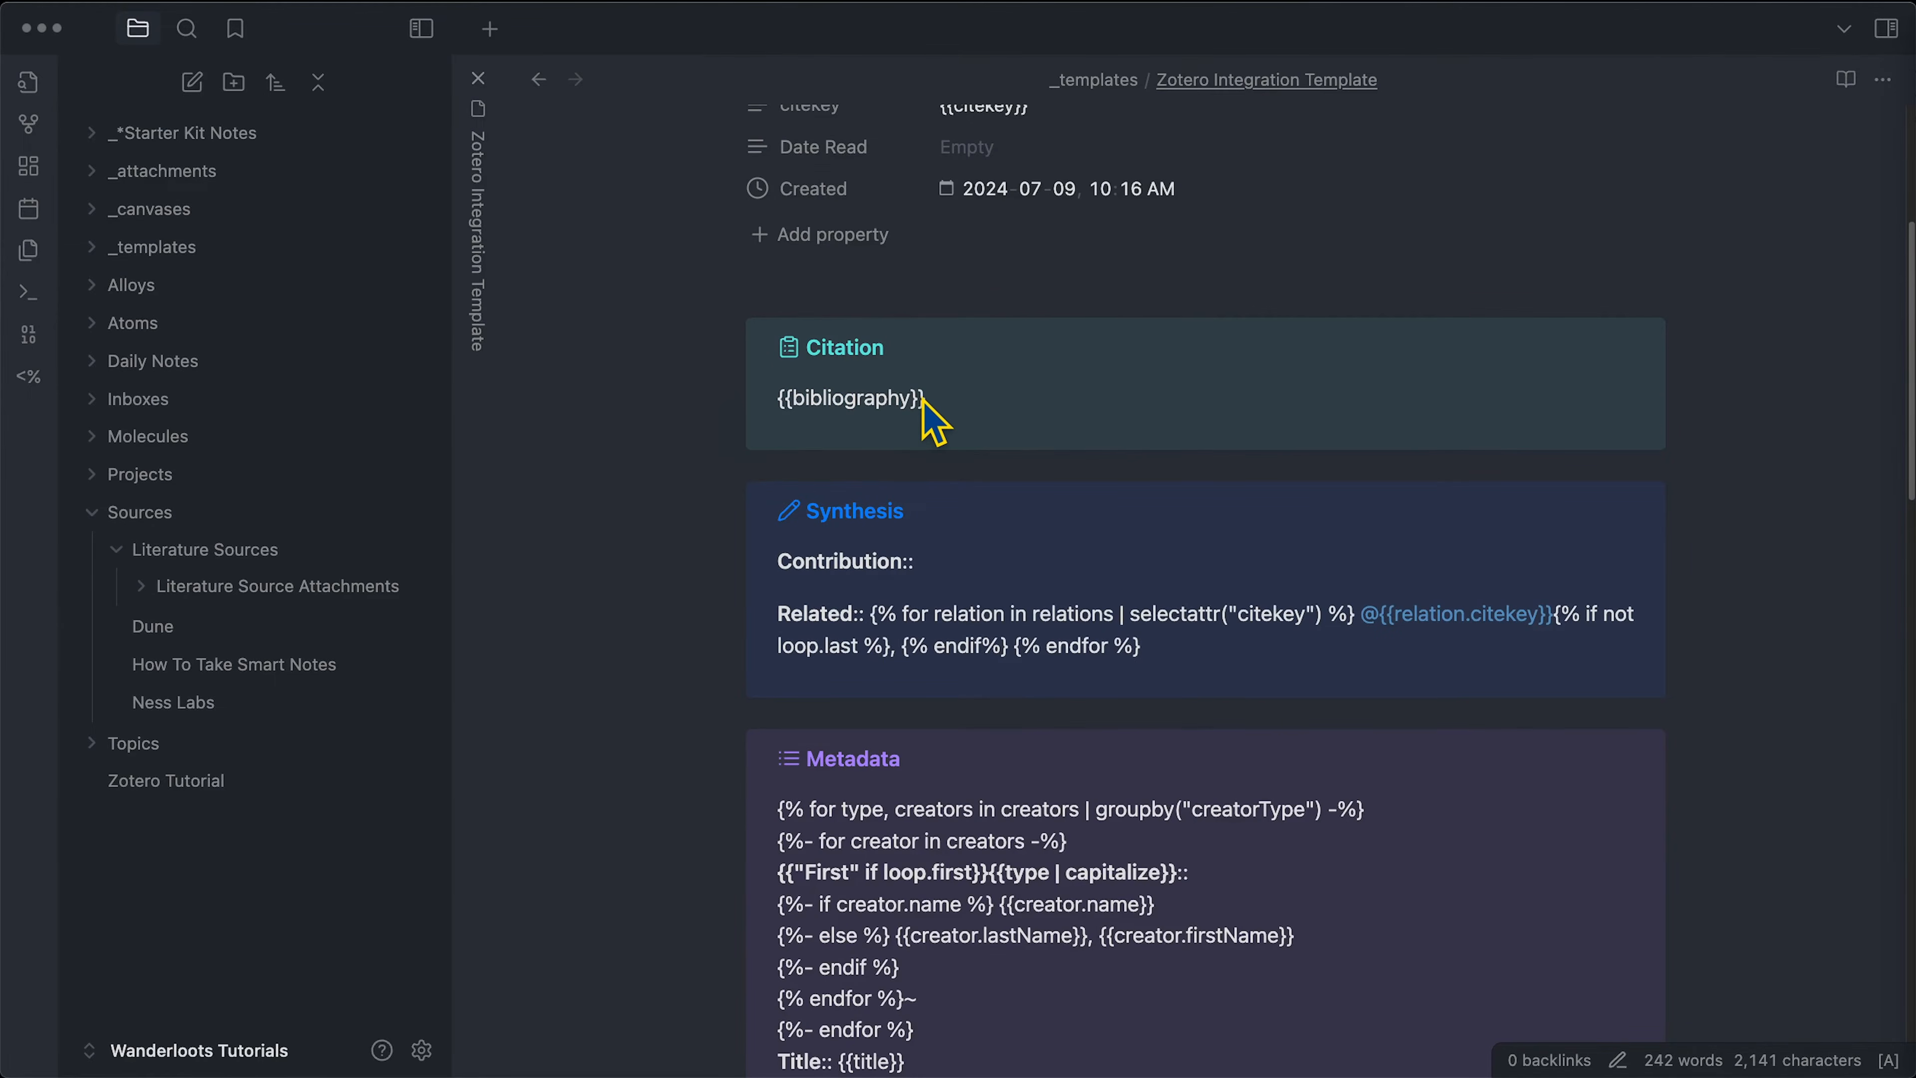
scroll(933, 423, down, 1)
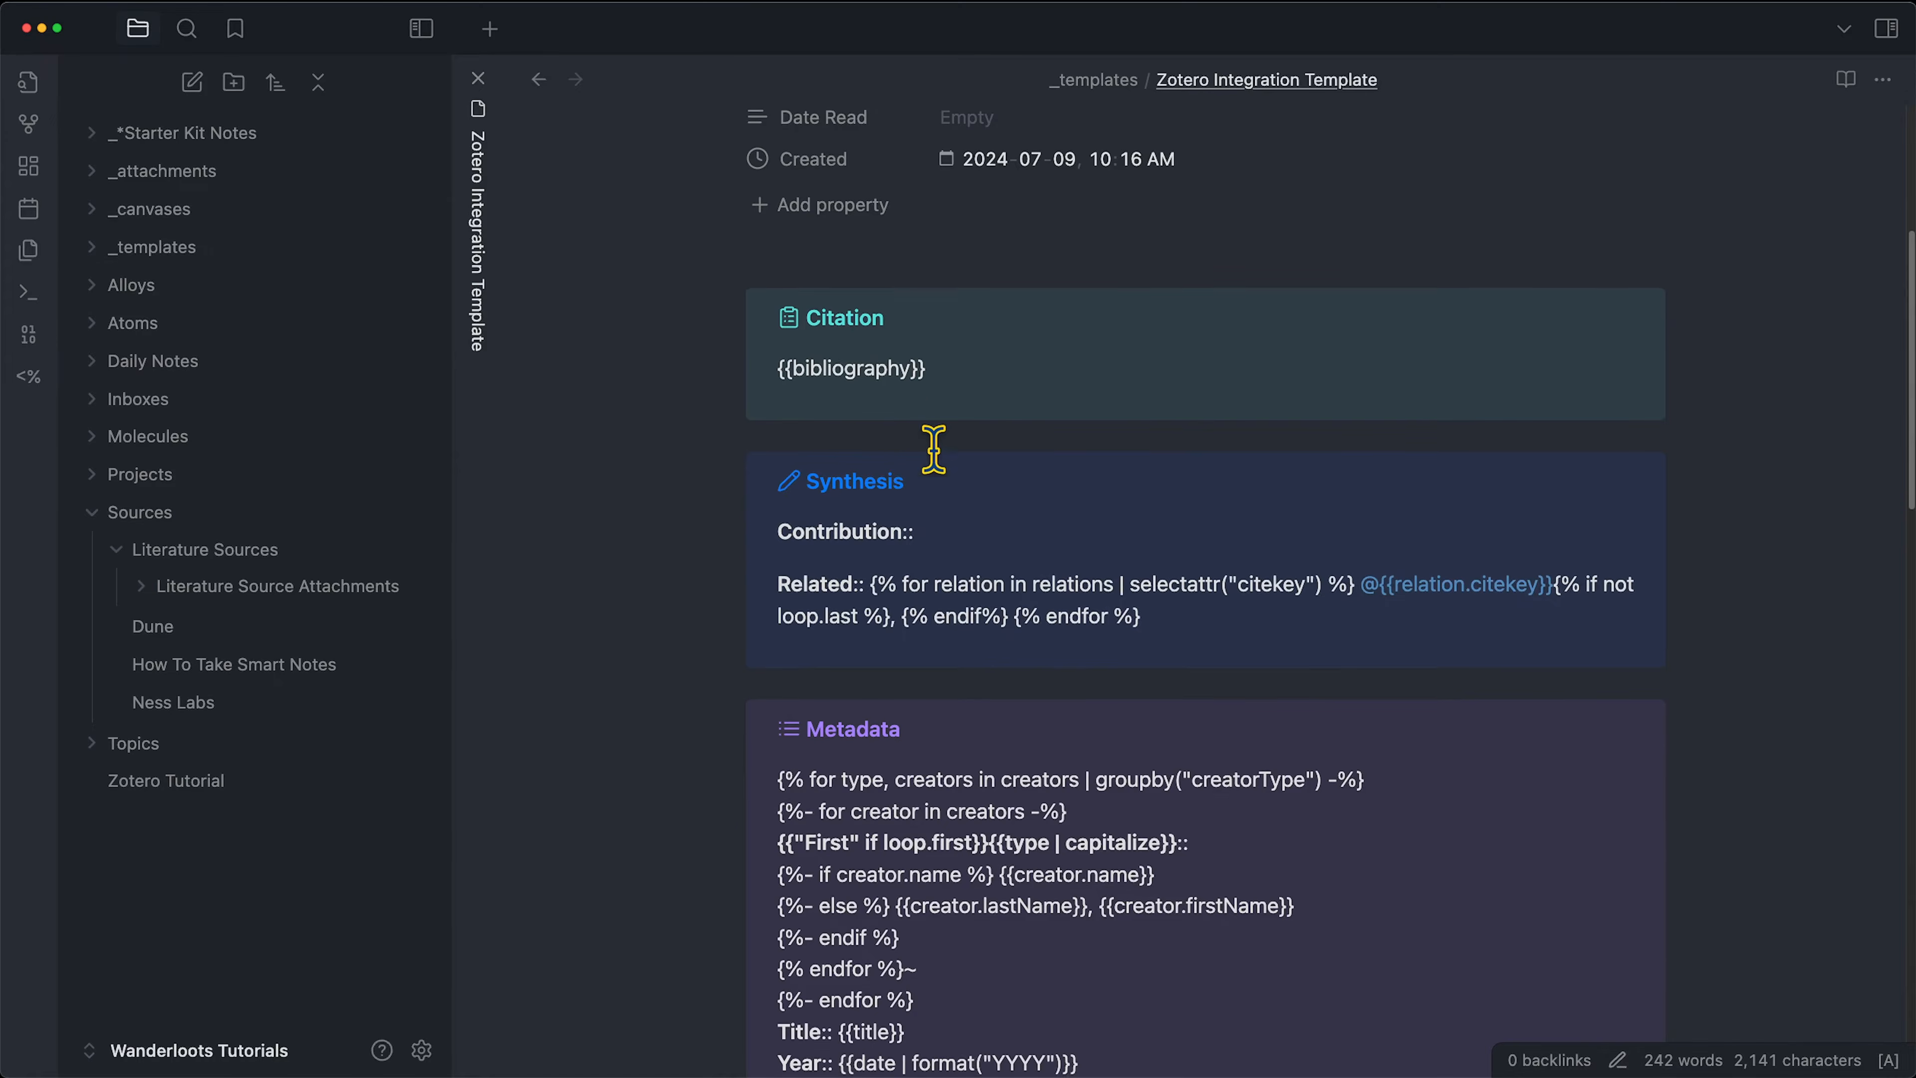
scroll(933, 449, down, 2)
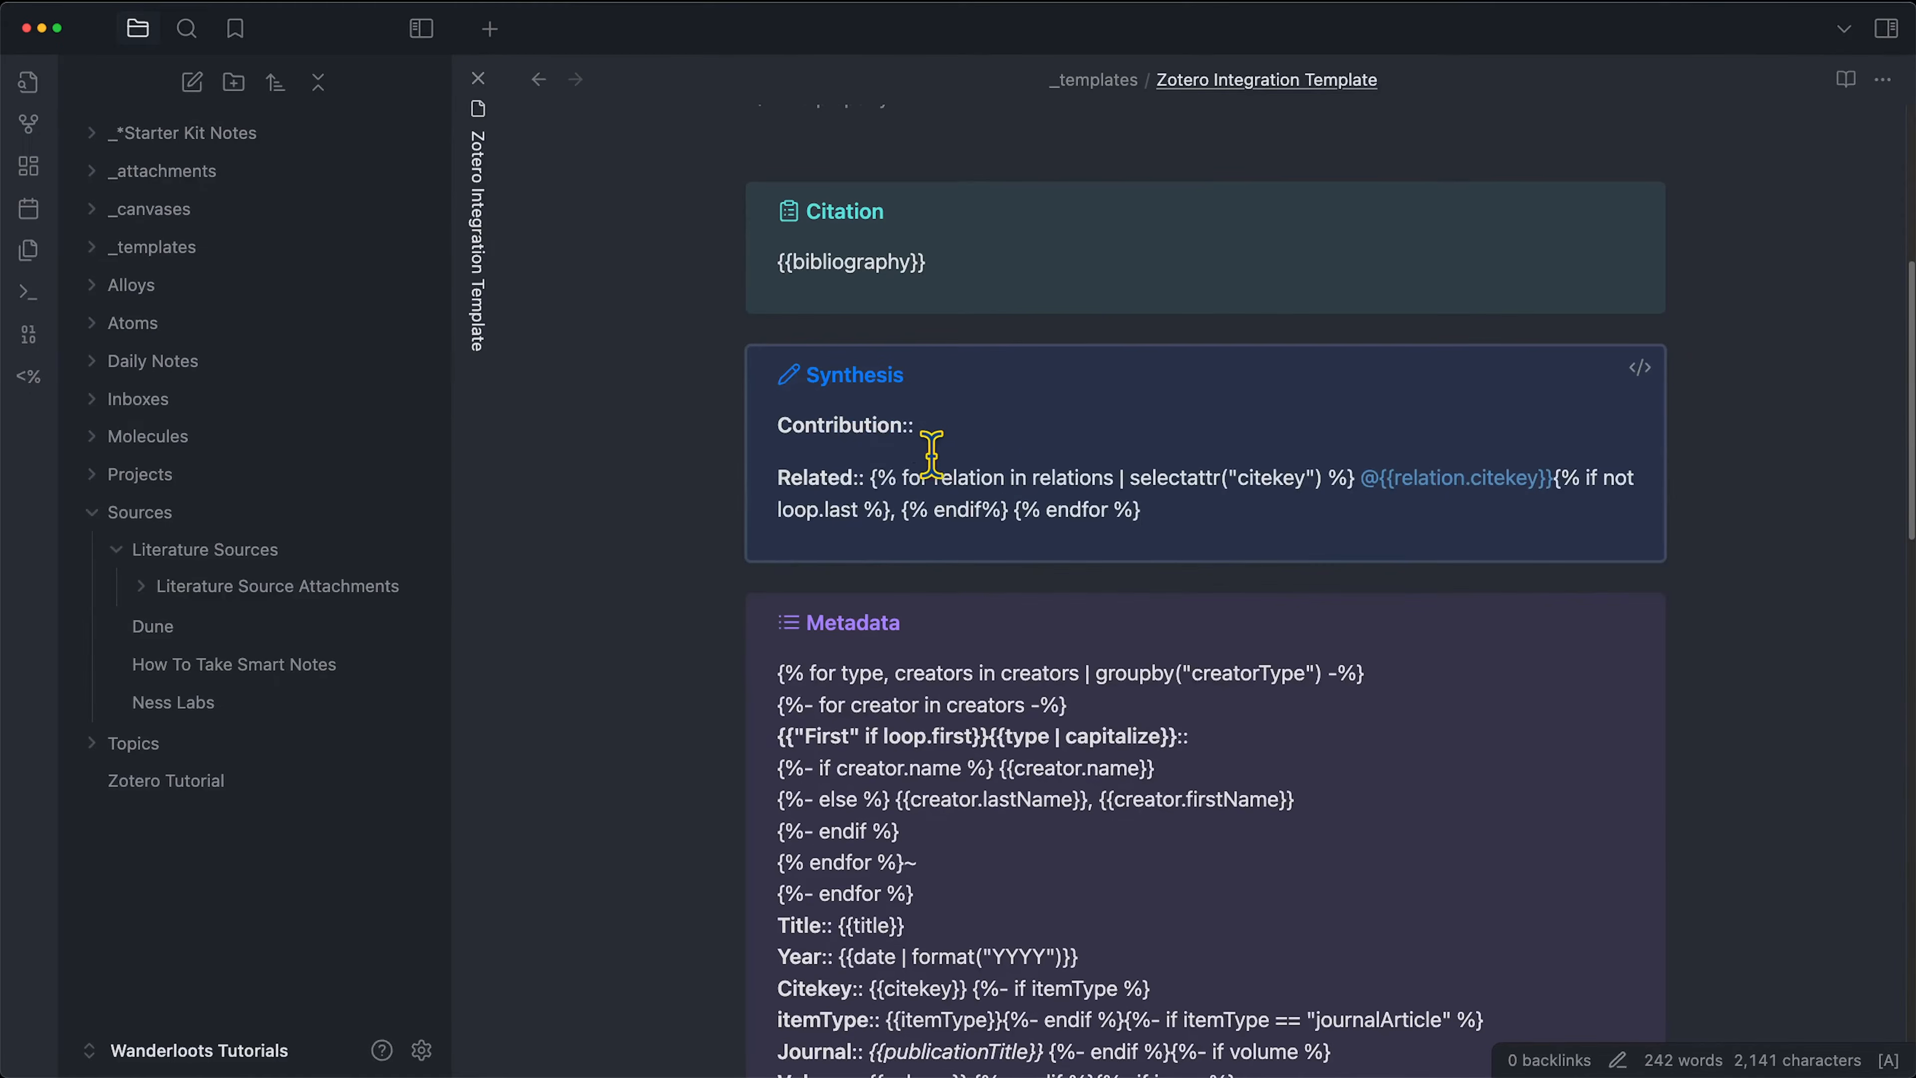
click(875, 483)
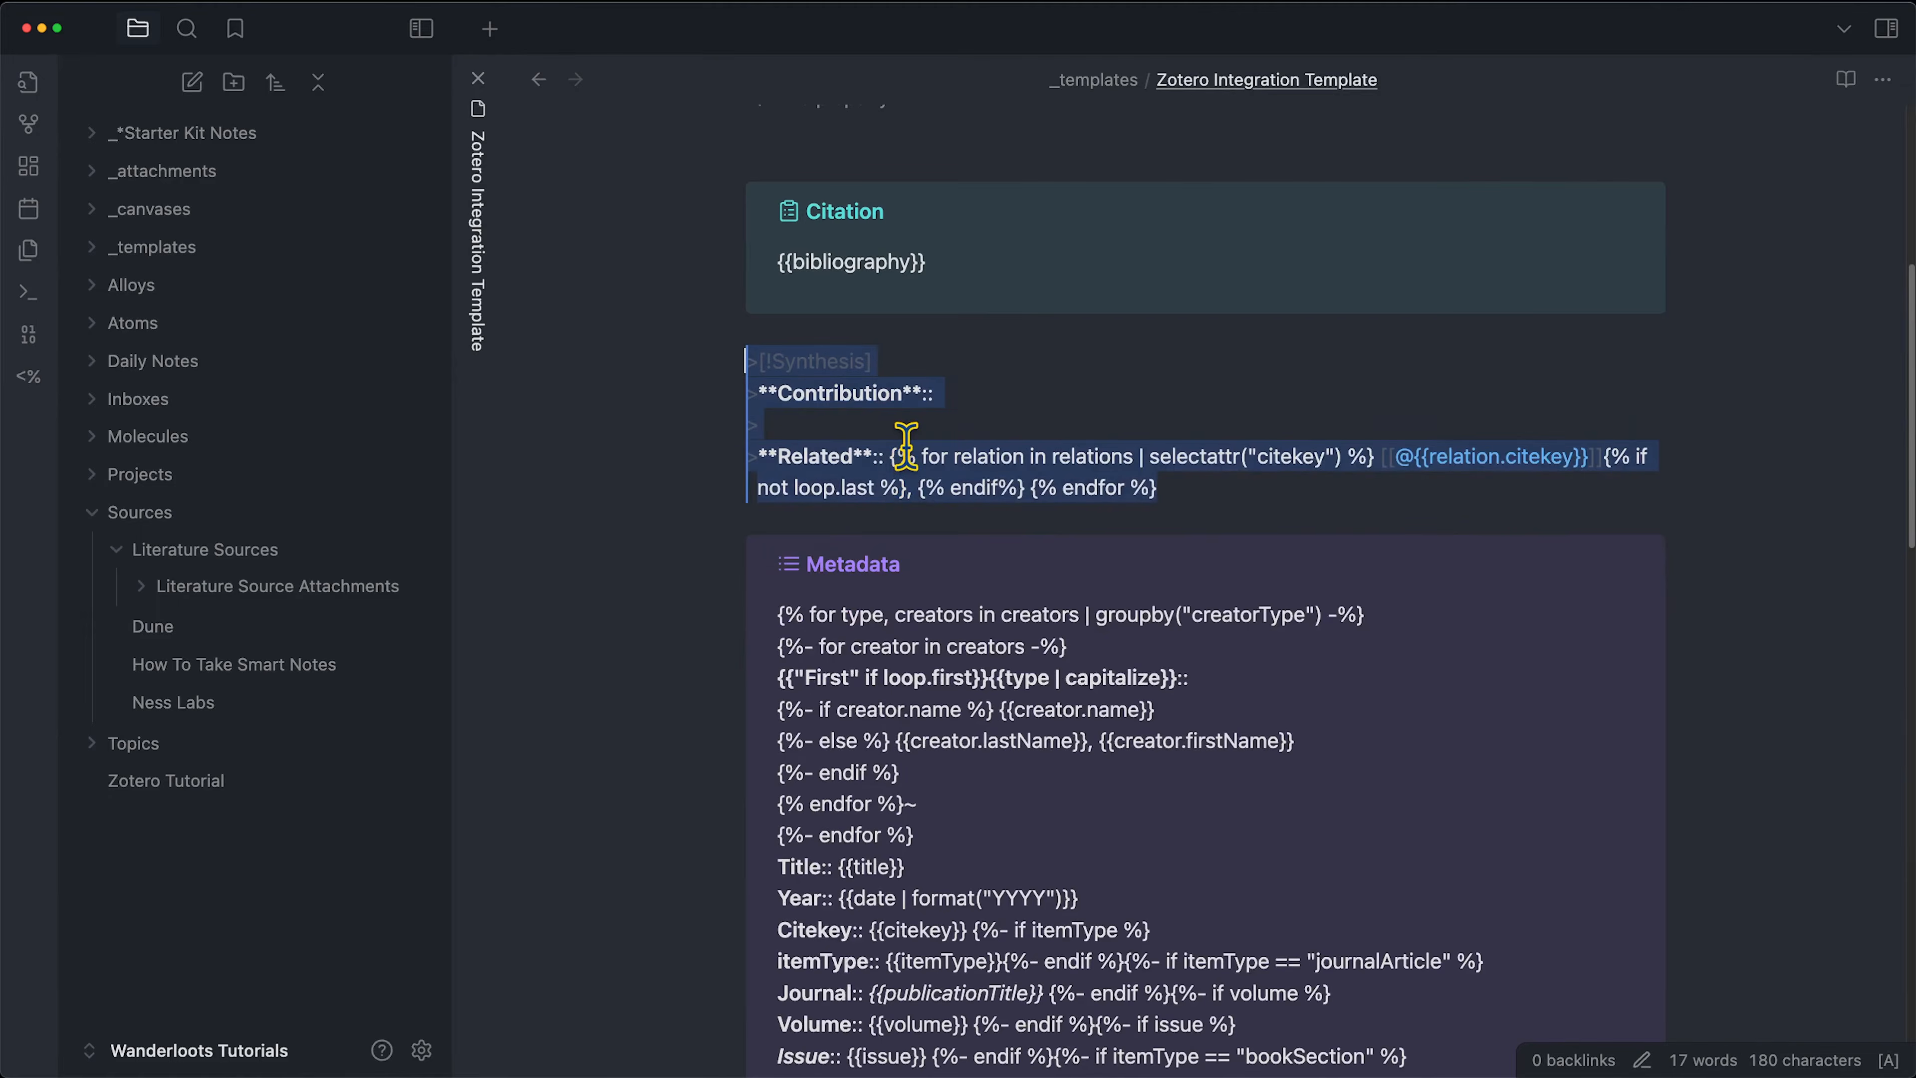
click(907, 447)
drag(882, 451, 846, 447)
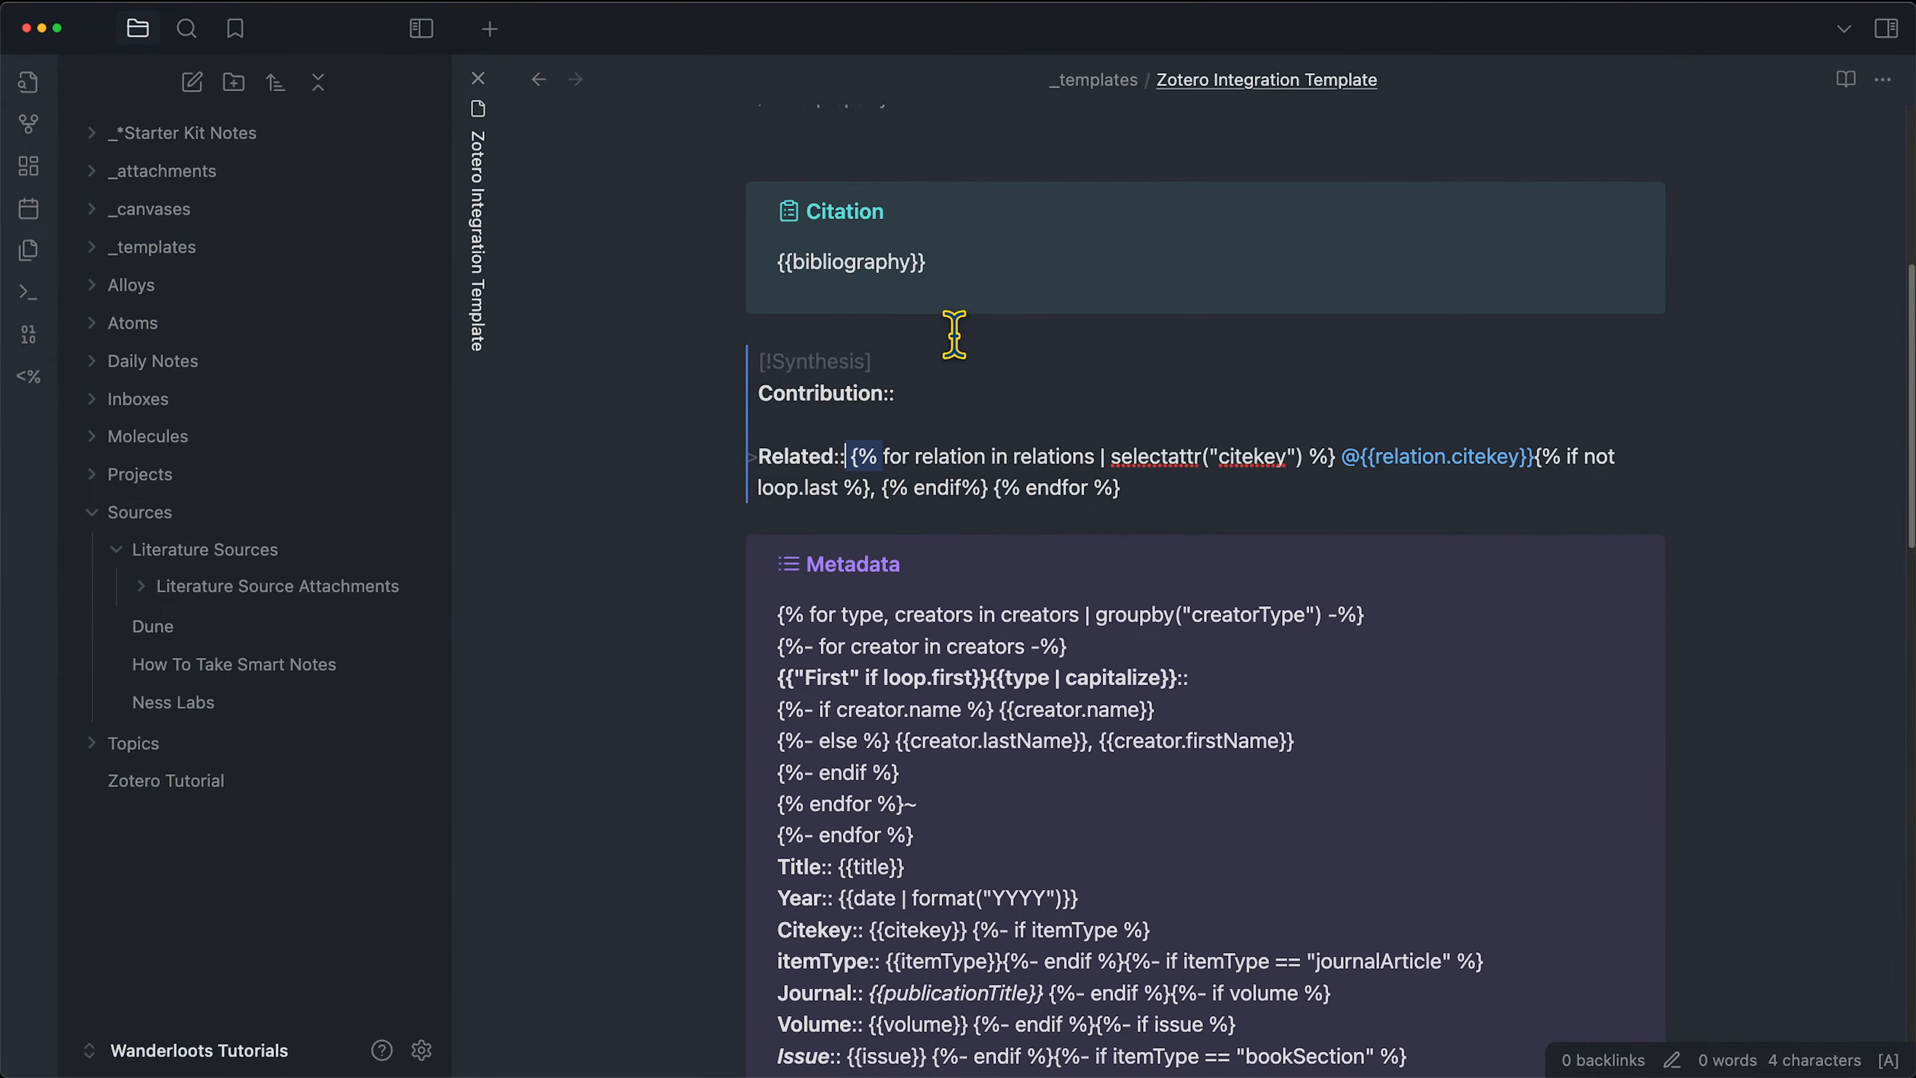
click(773, 517)
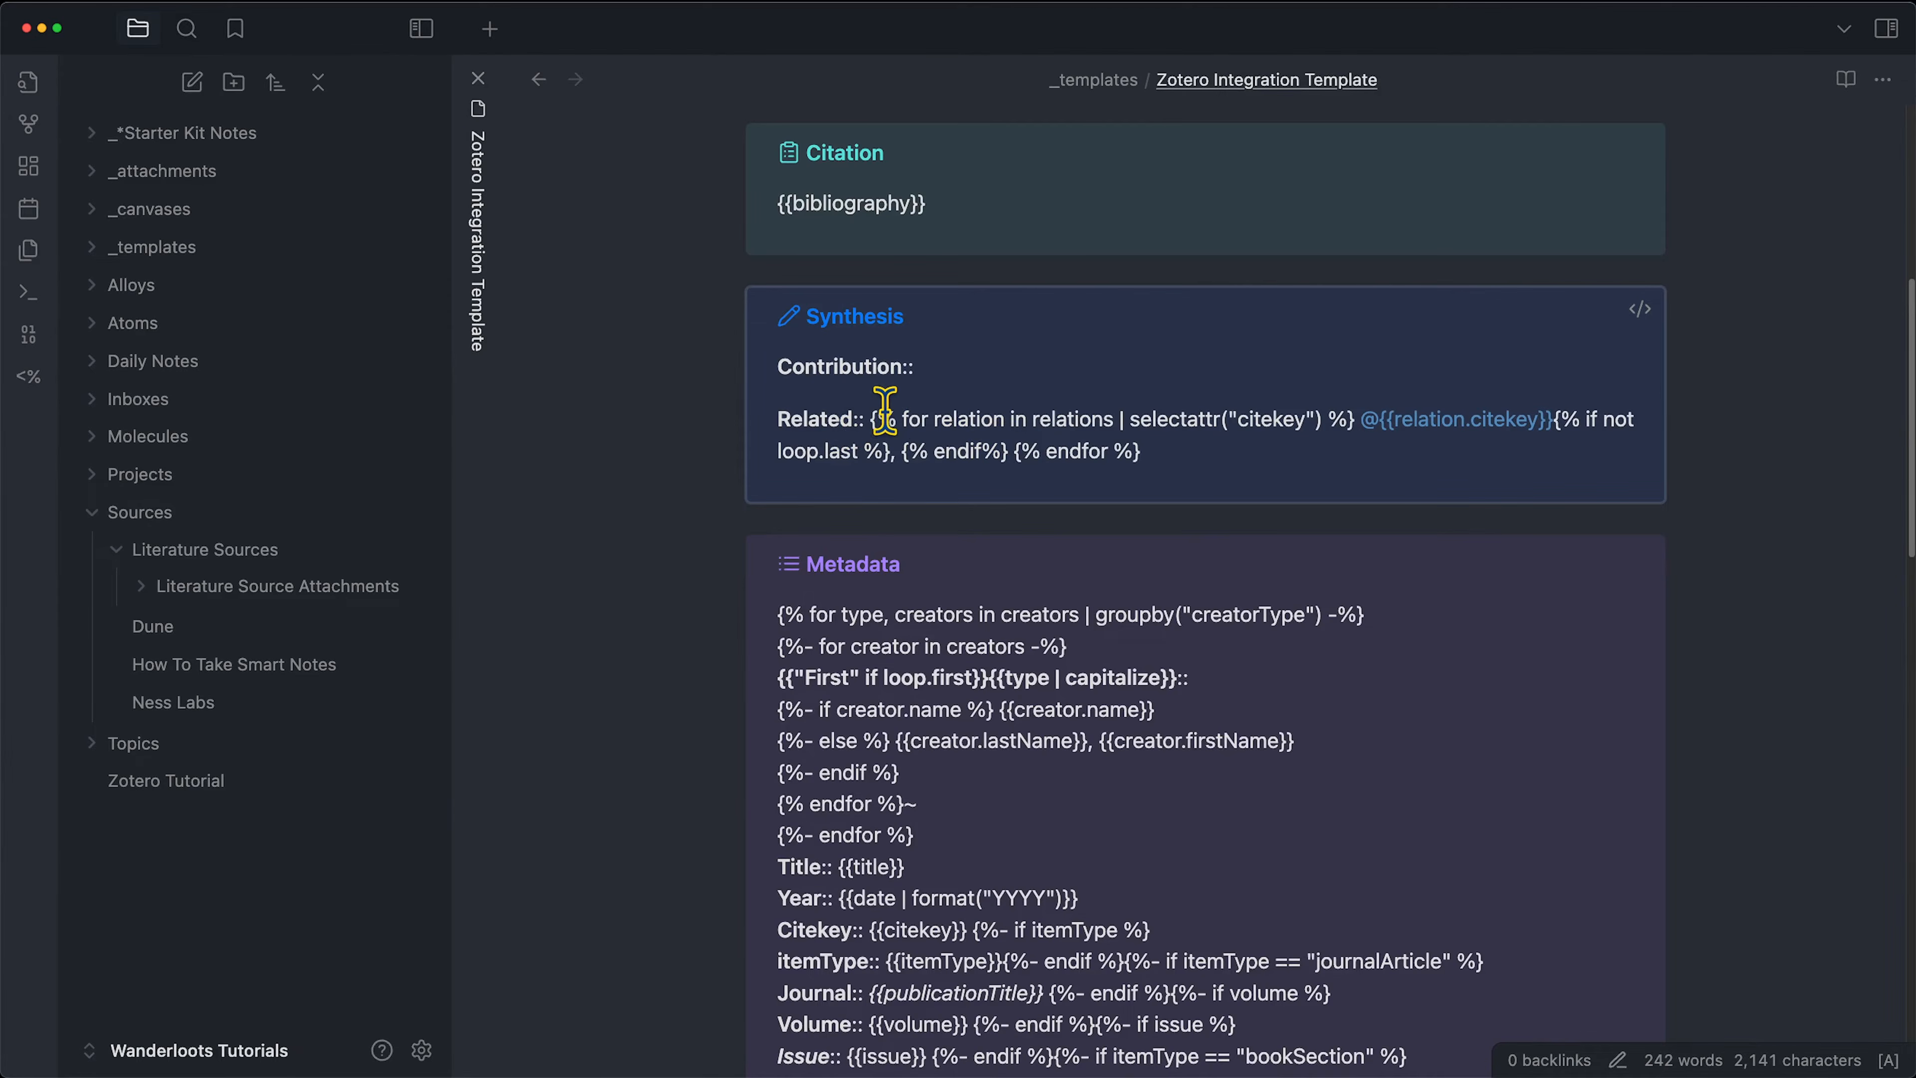
Read through the template's Metadata, Link, Abstract, Notes and Annotations sections.
scroll(902, 501, down, 2)
scroll(902, 501, down, 5)
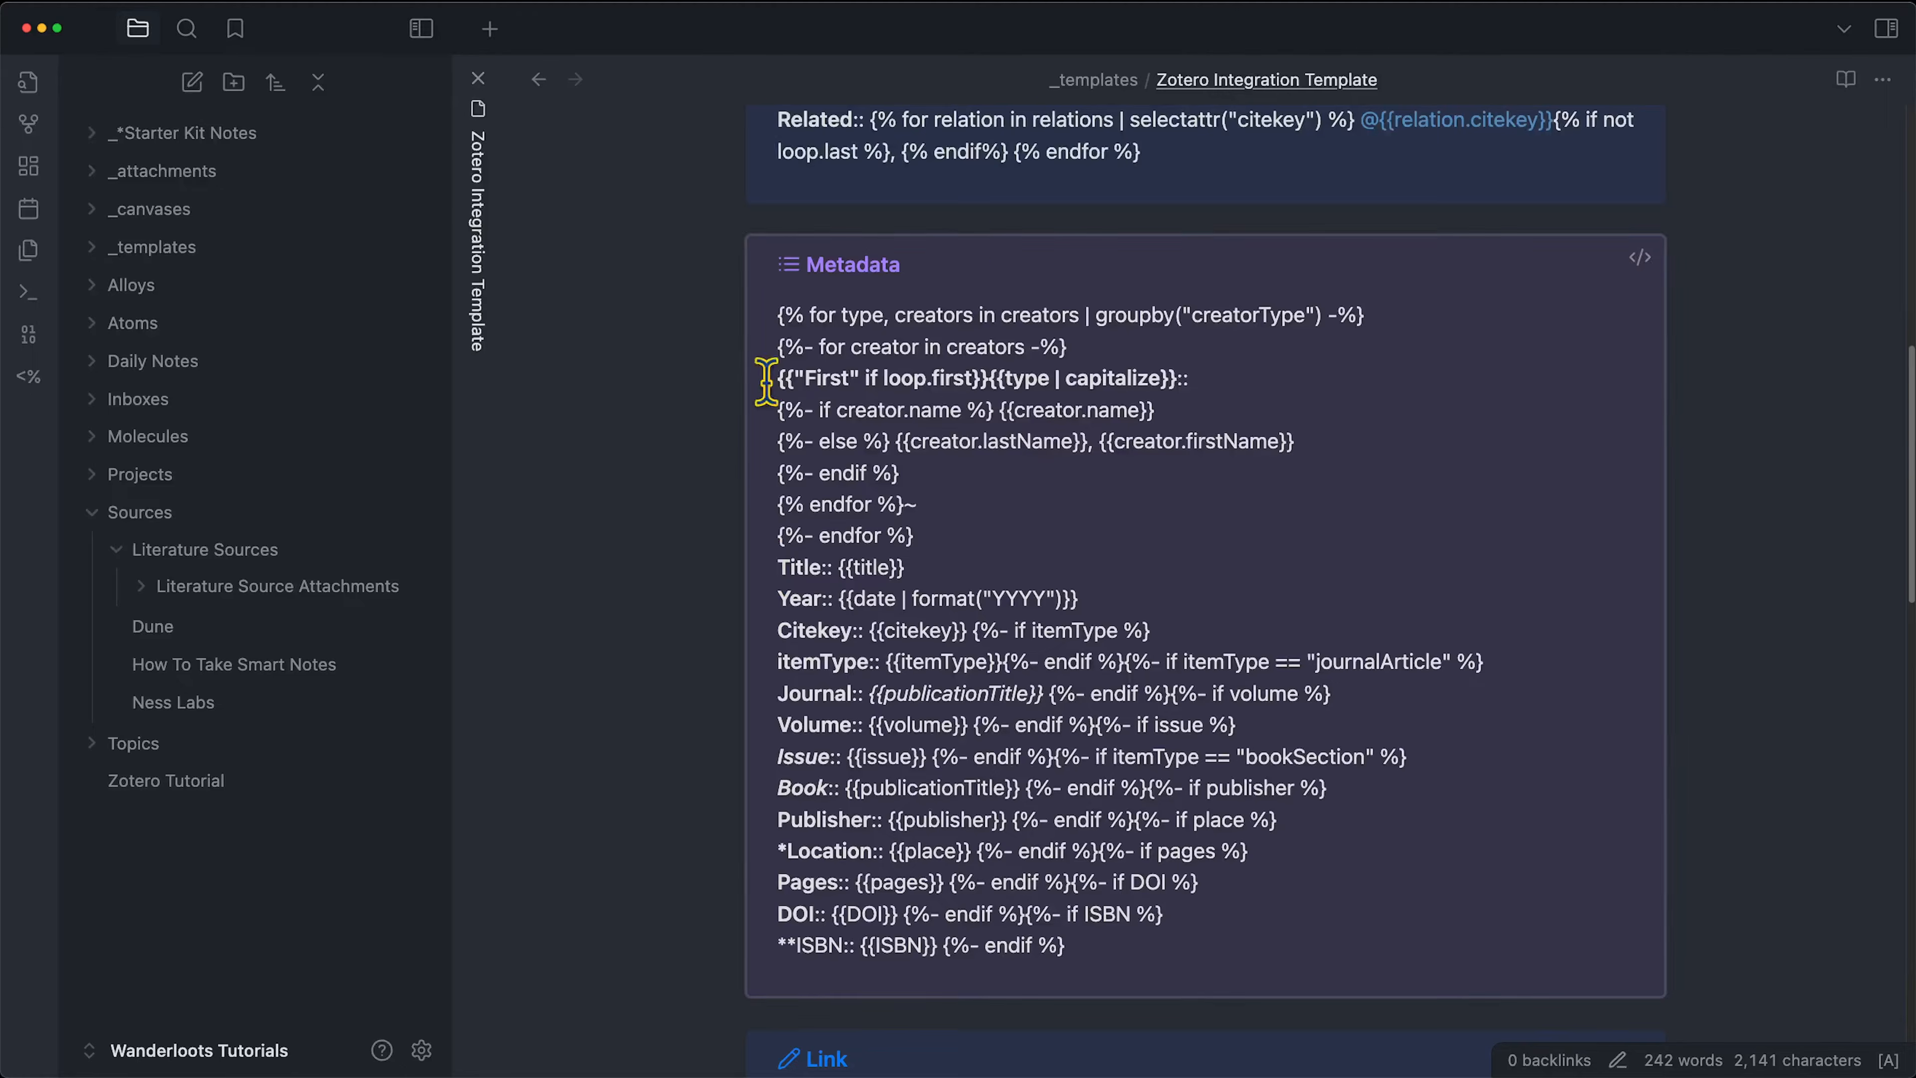
scroll(1001, 543, down, 6)
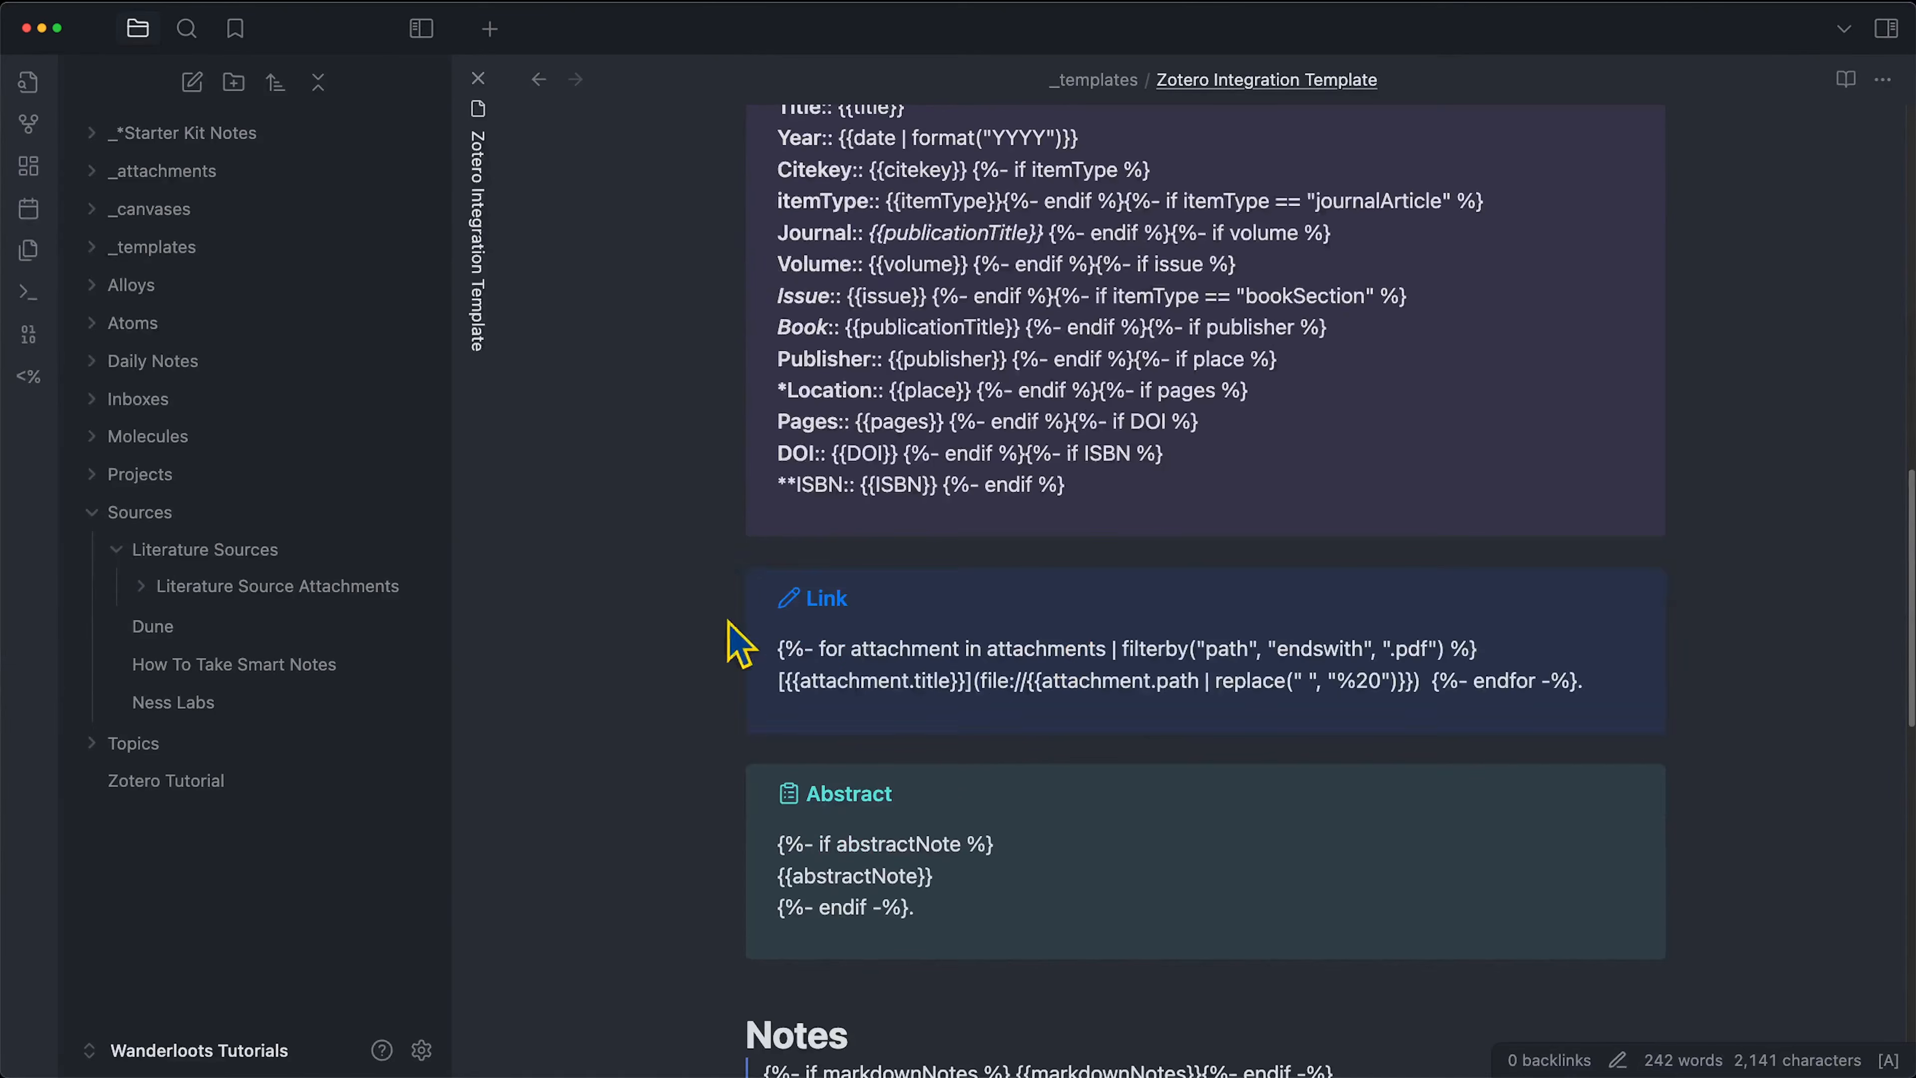
scroll(832, 649, down, 1)
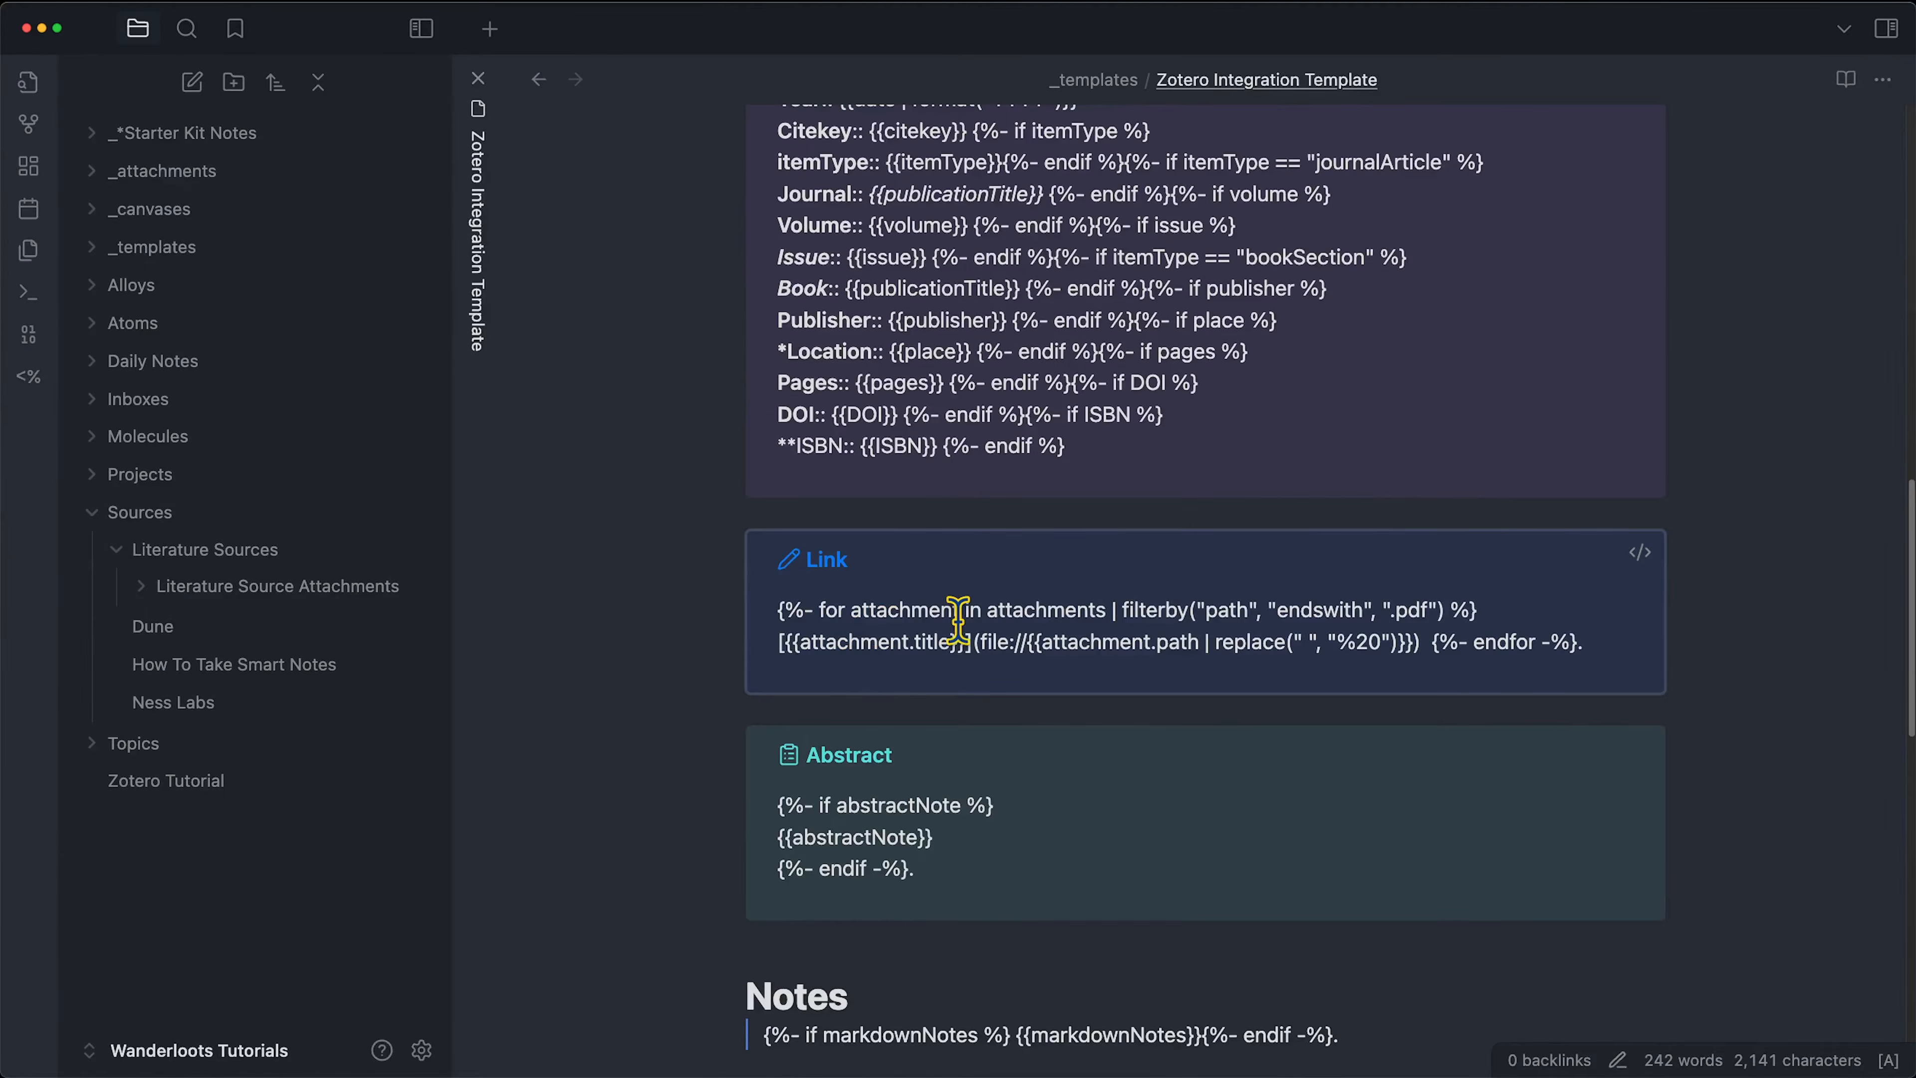
scroll(956, 618, down, 3)
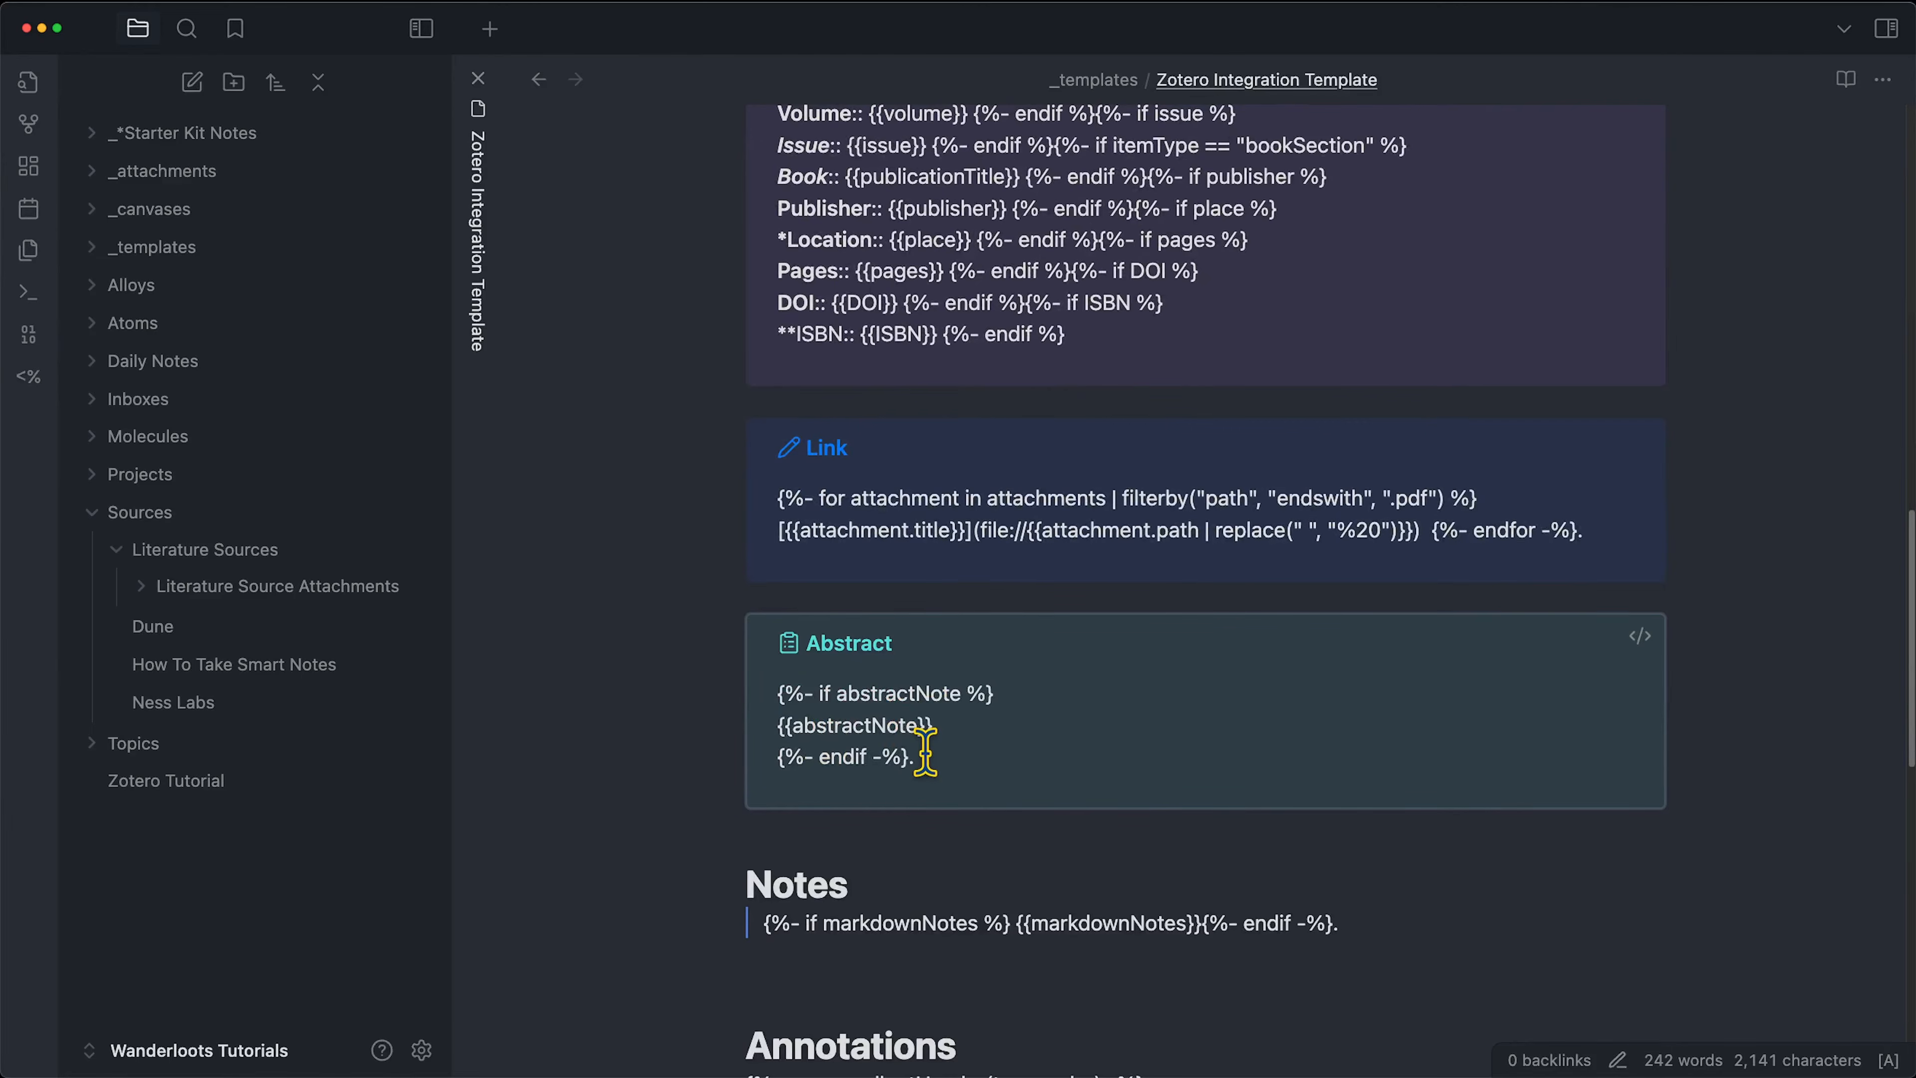
scroll(924, 751, down, 9)
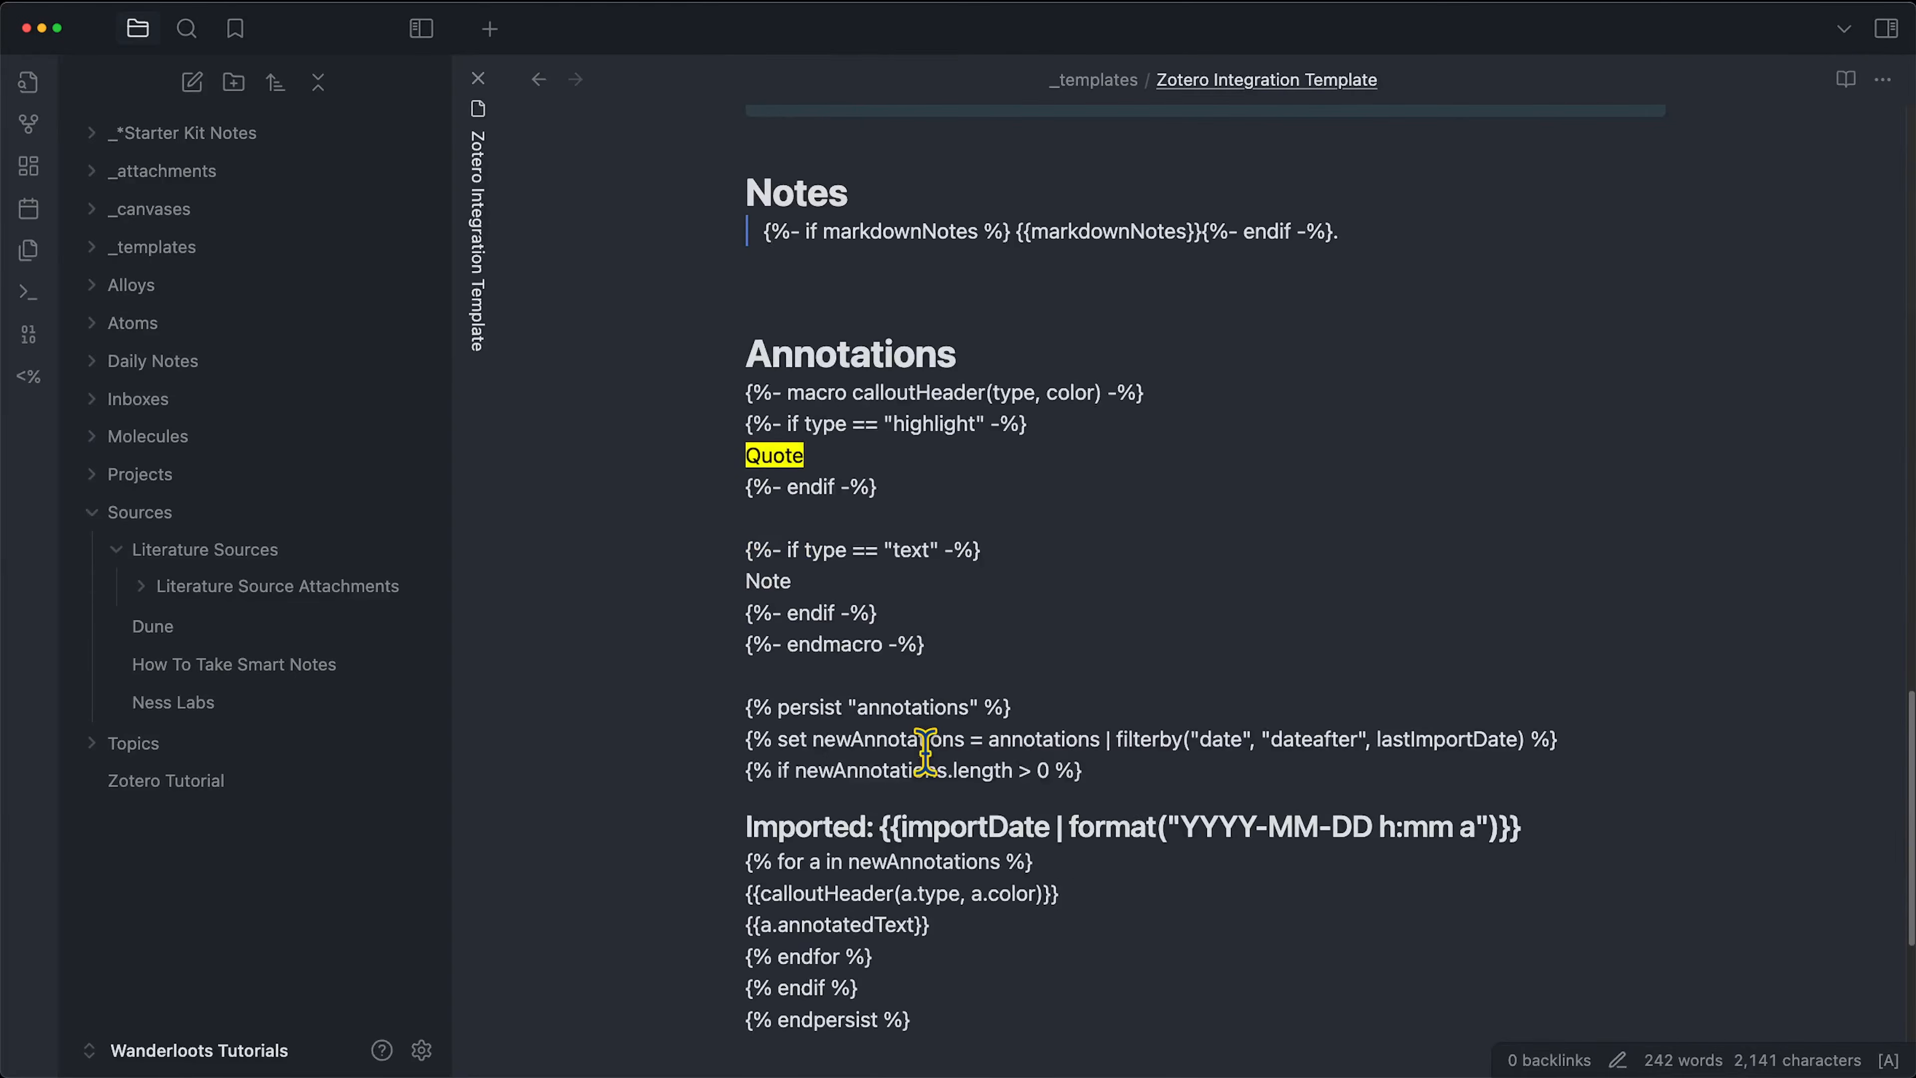
scroll(925, 751, down, 1)
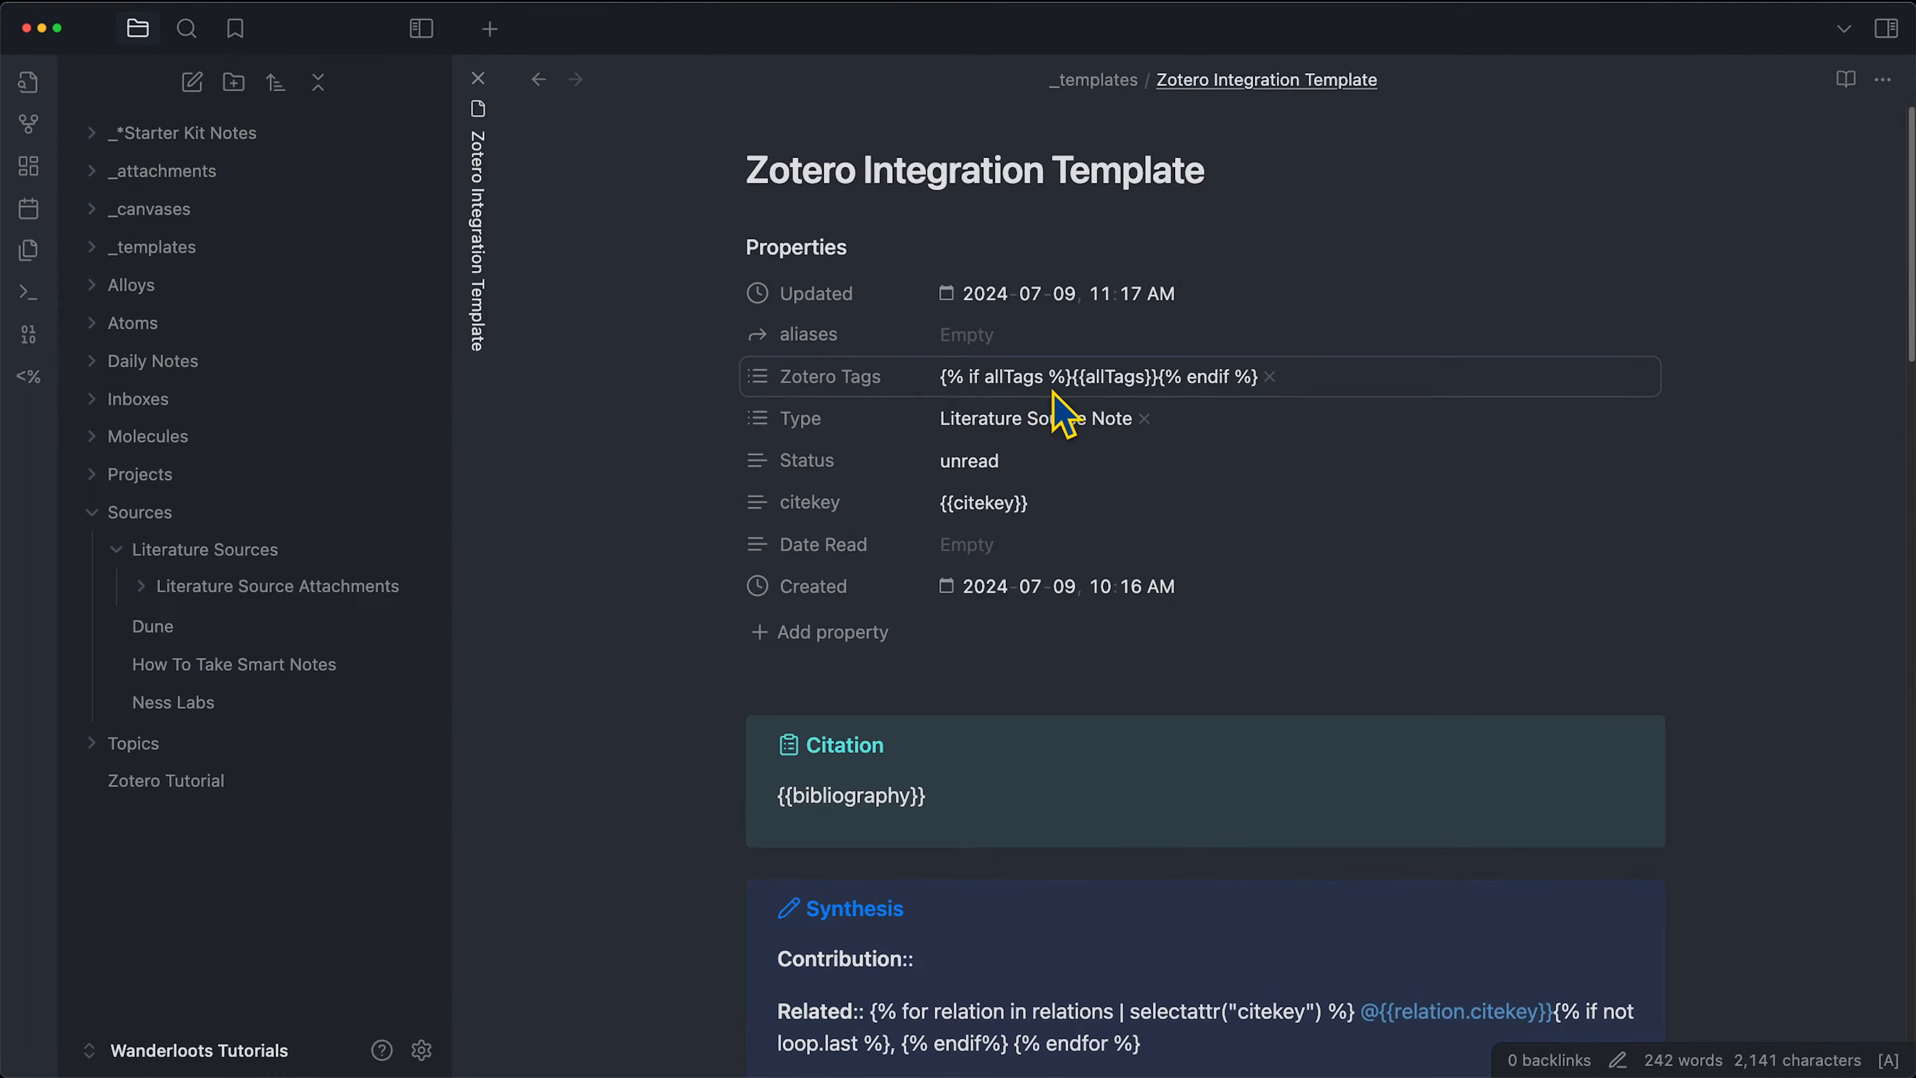
Switch to Zotero and tag the item "#11: Augmented Personal Knowledge Management" with AI, Knowledge Graph and Personal Knowledge Management.
key(super+Tab)
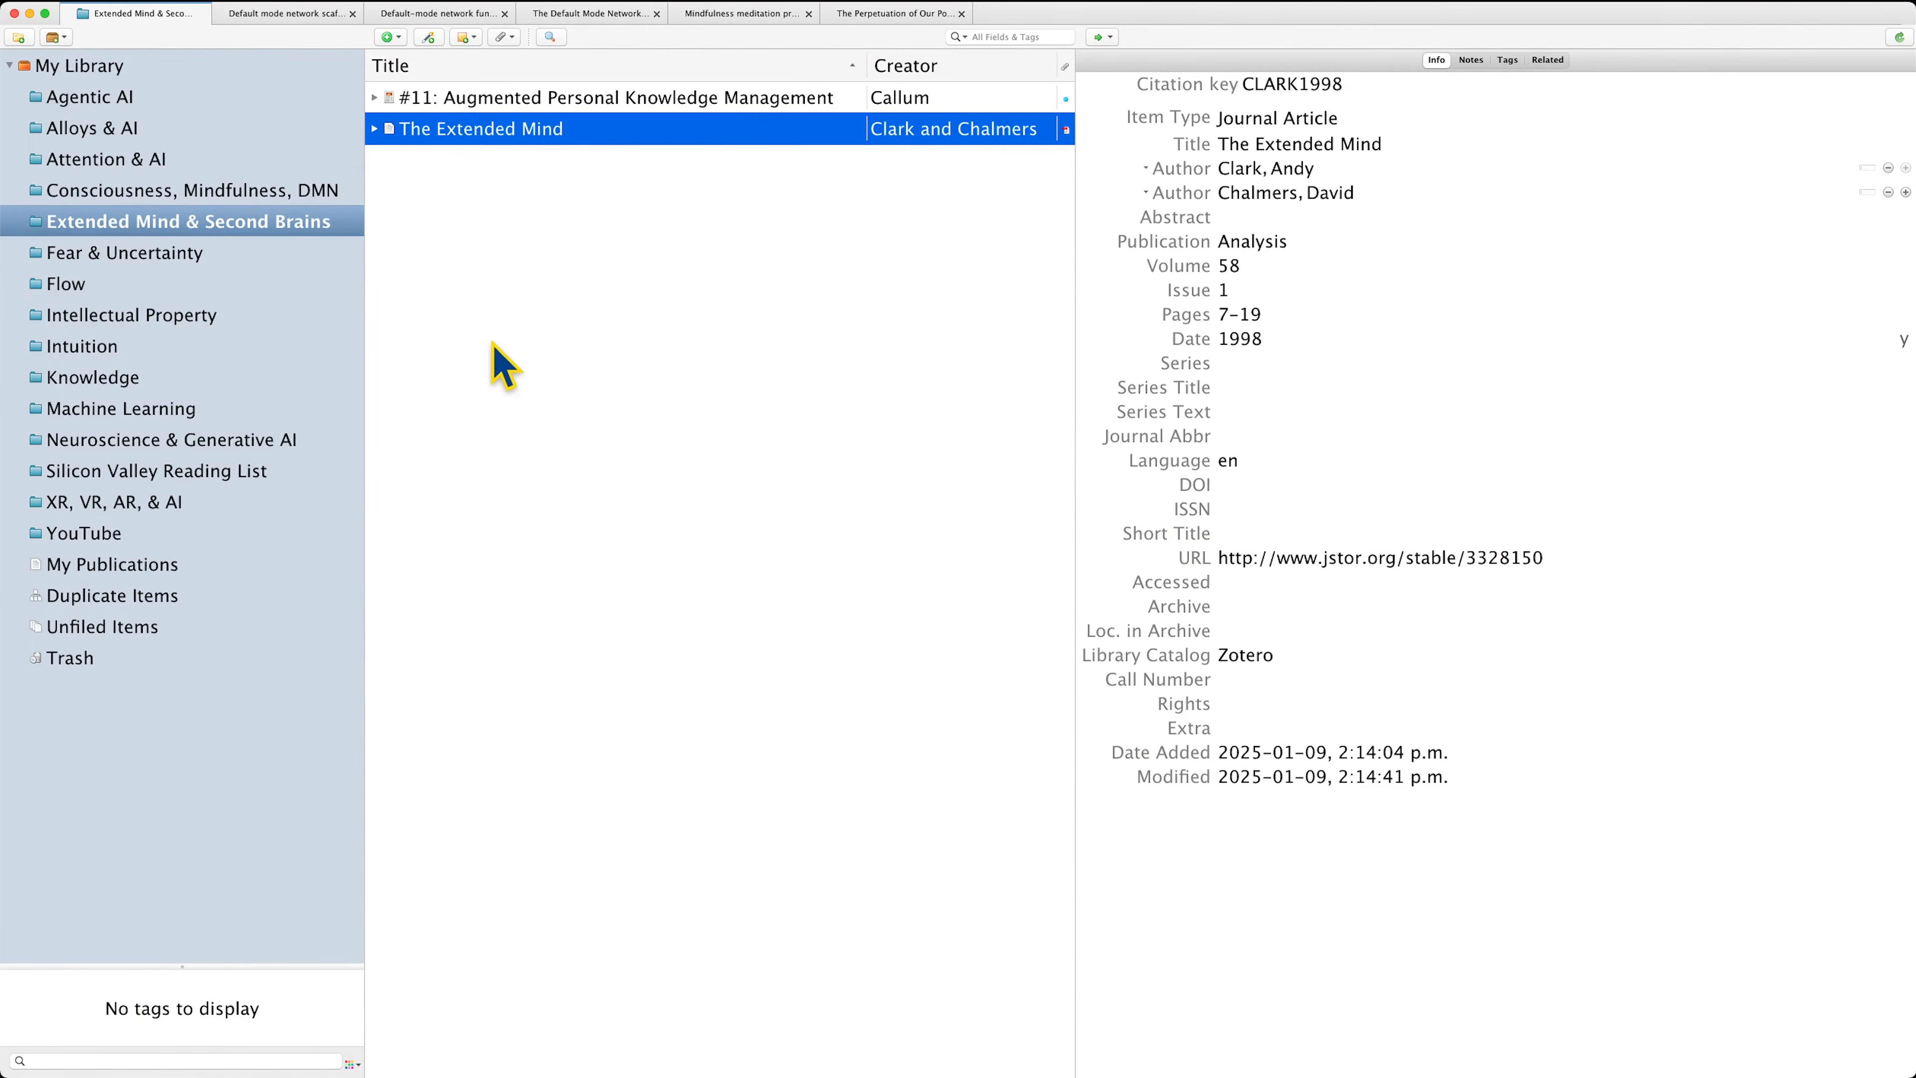
click(551, 99)
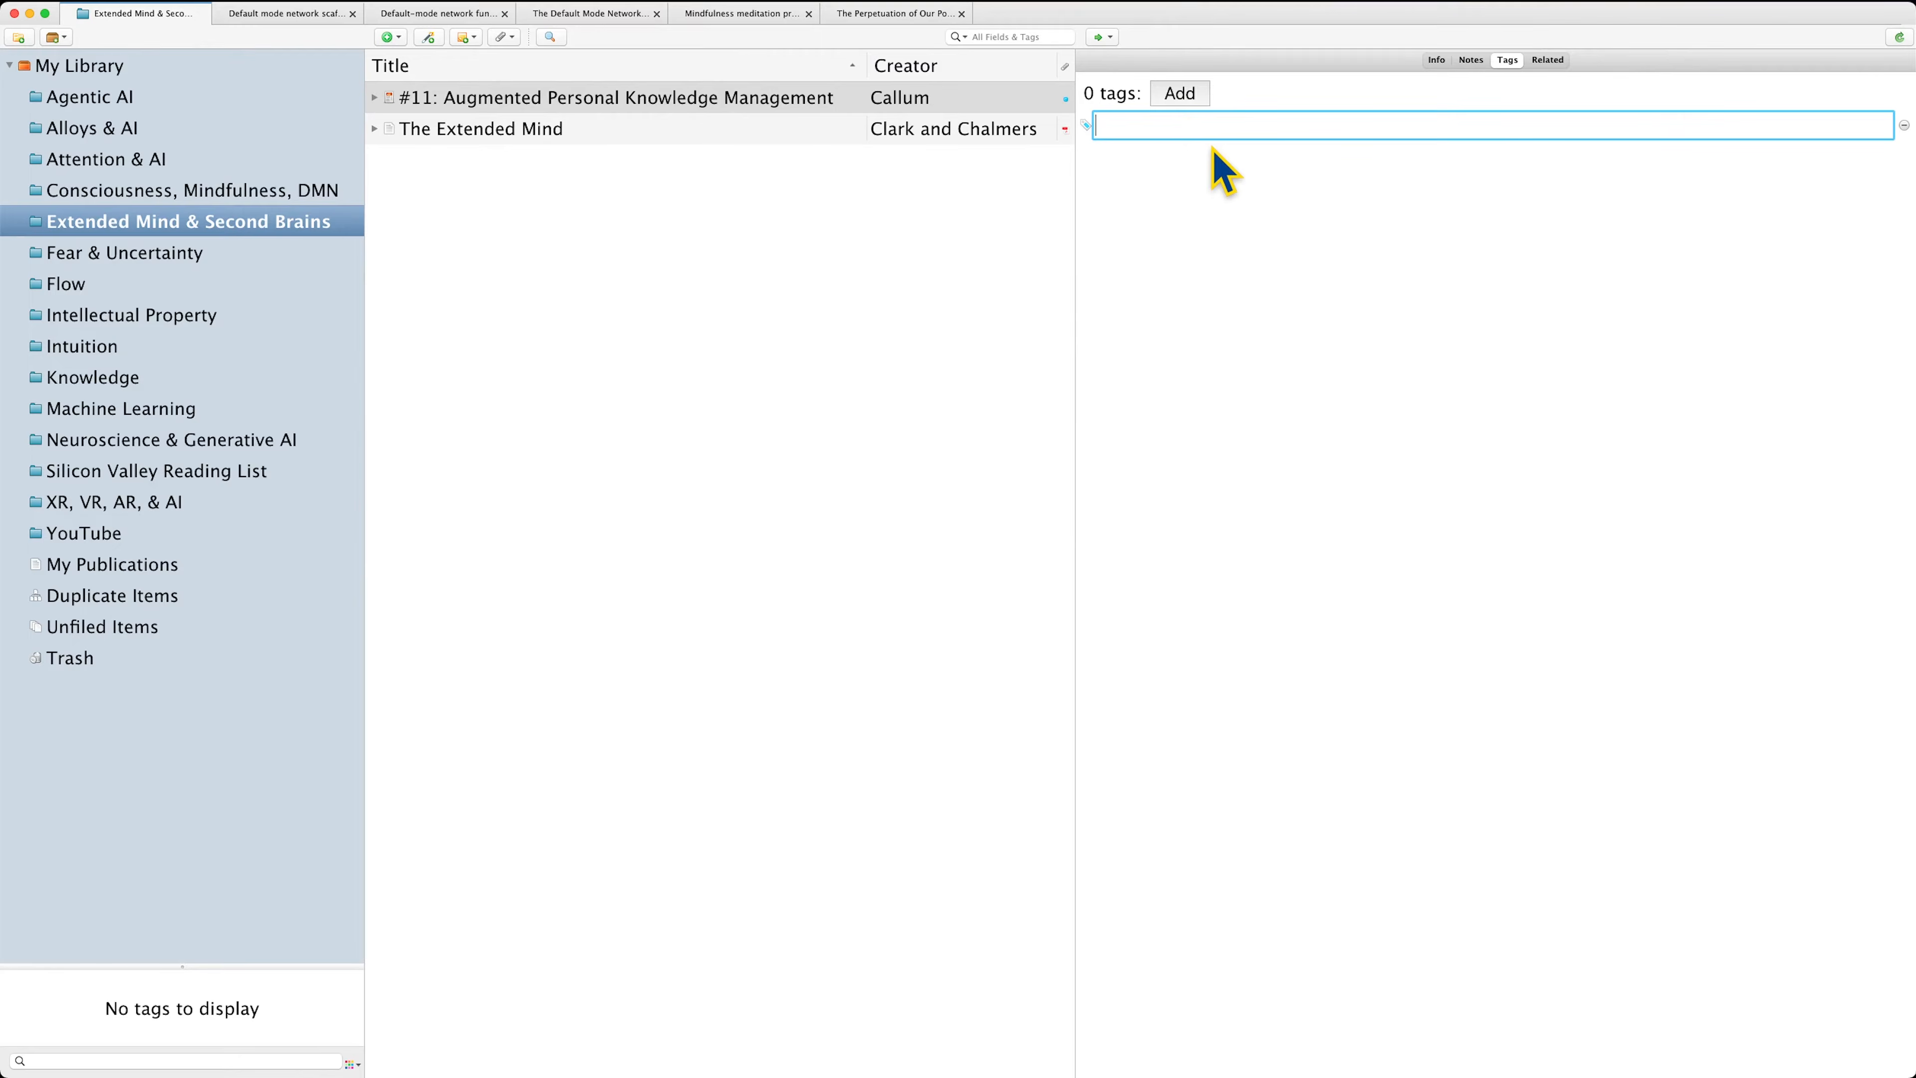
text(AI)
key(Return)
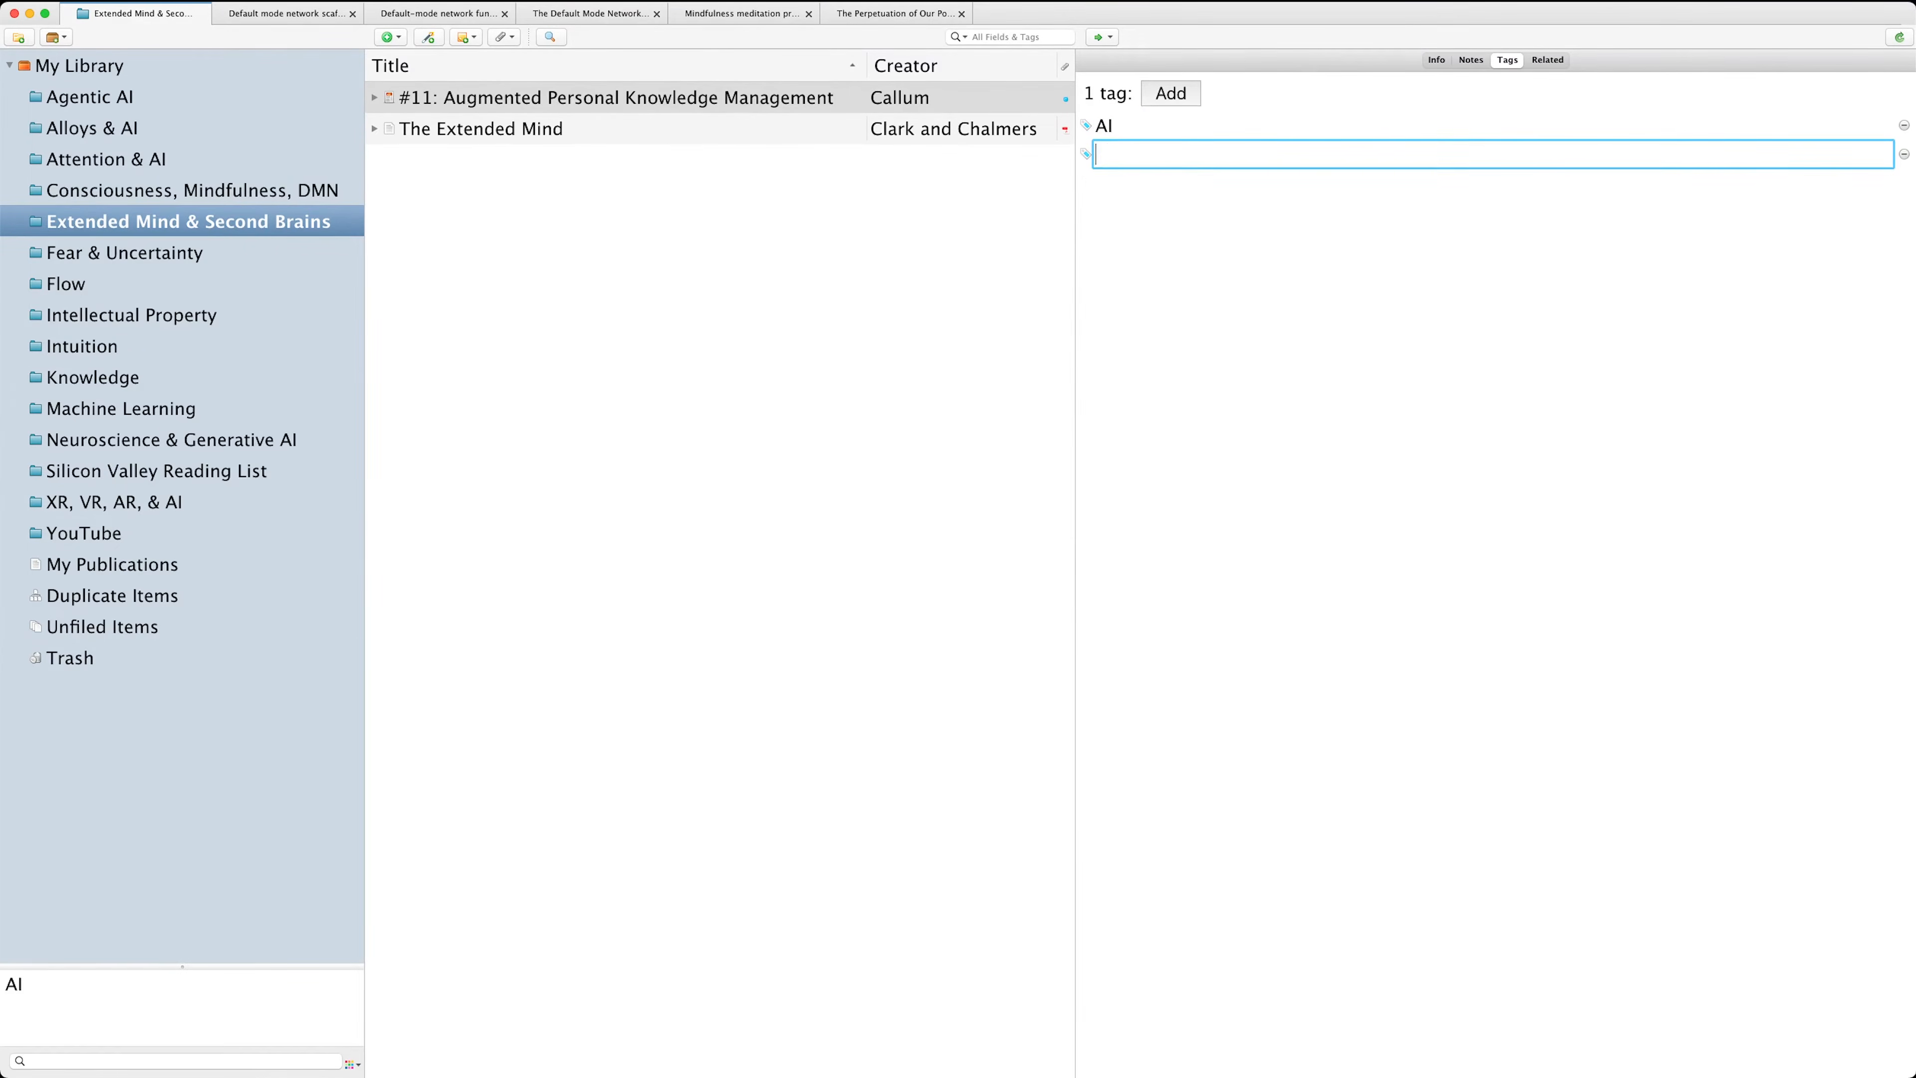
text(Knowled)
key(Down)
key(Down)
key(Return)
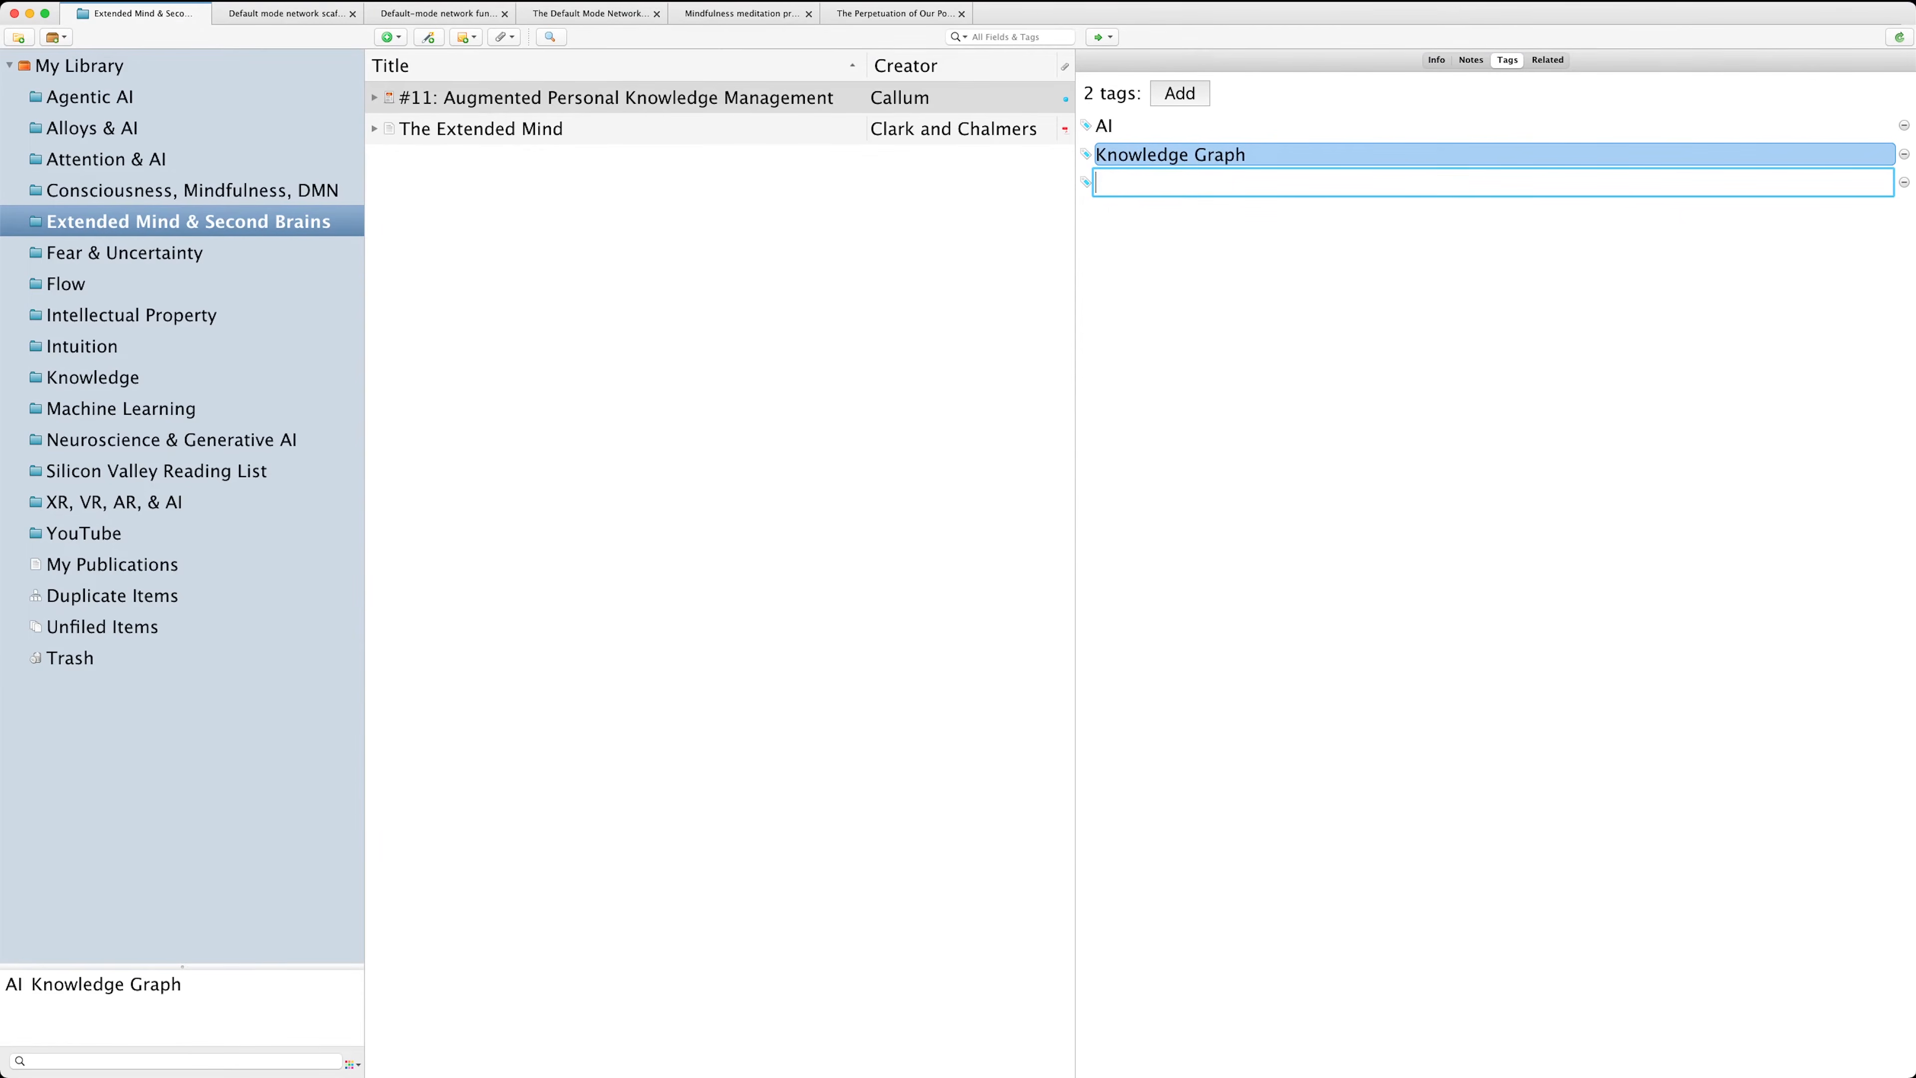
text(Personal Knowledg)
text(e Management)
key(Return)
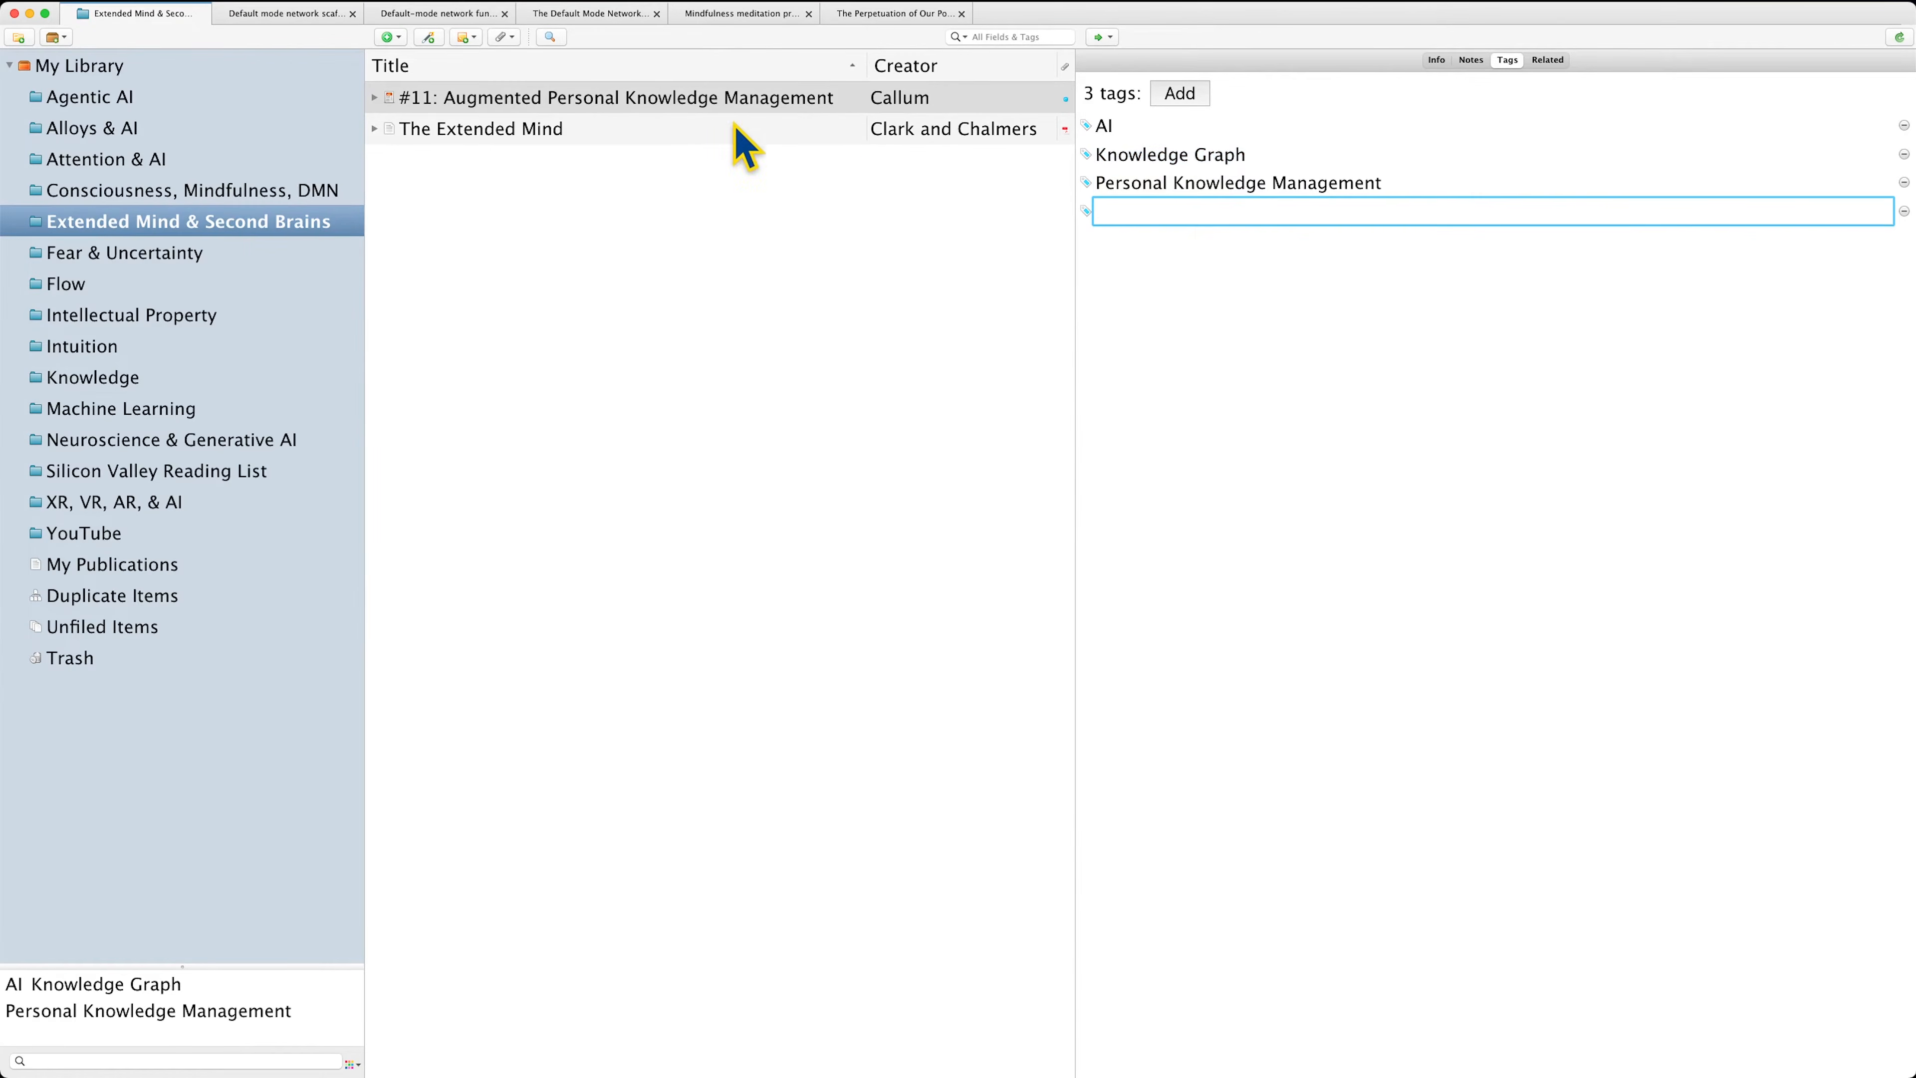
Tag the article "The Extended Mind" with Second Brains and Personal Knowledge Management.
click(579, 129)
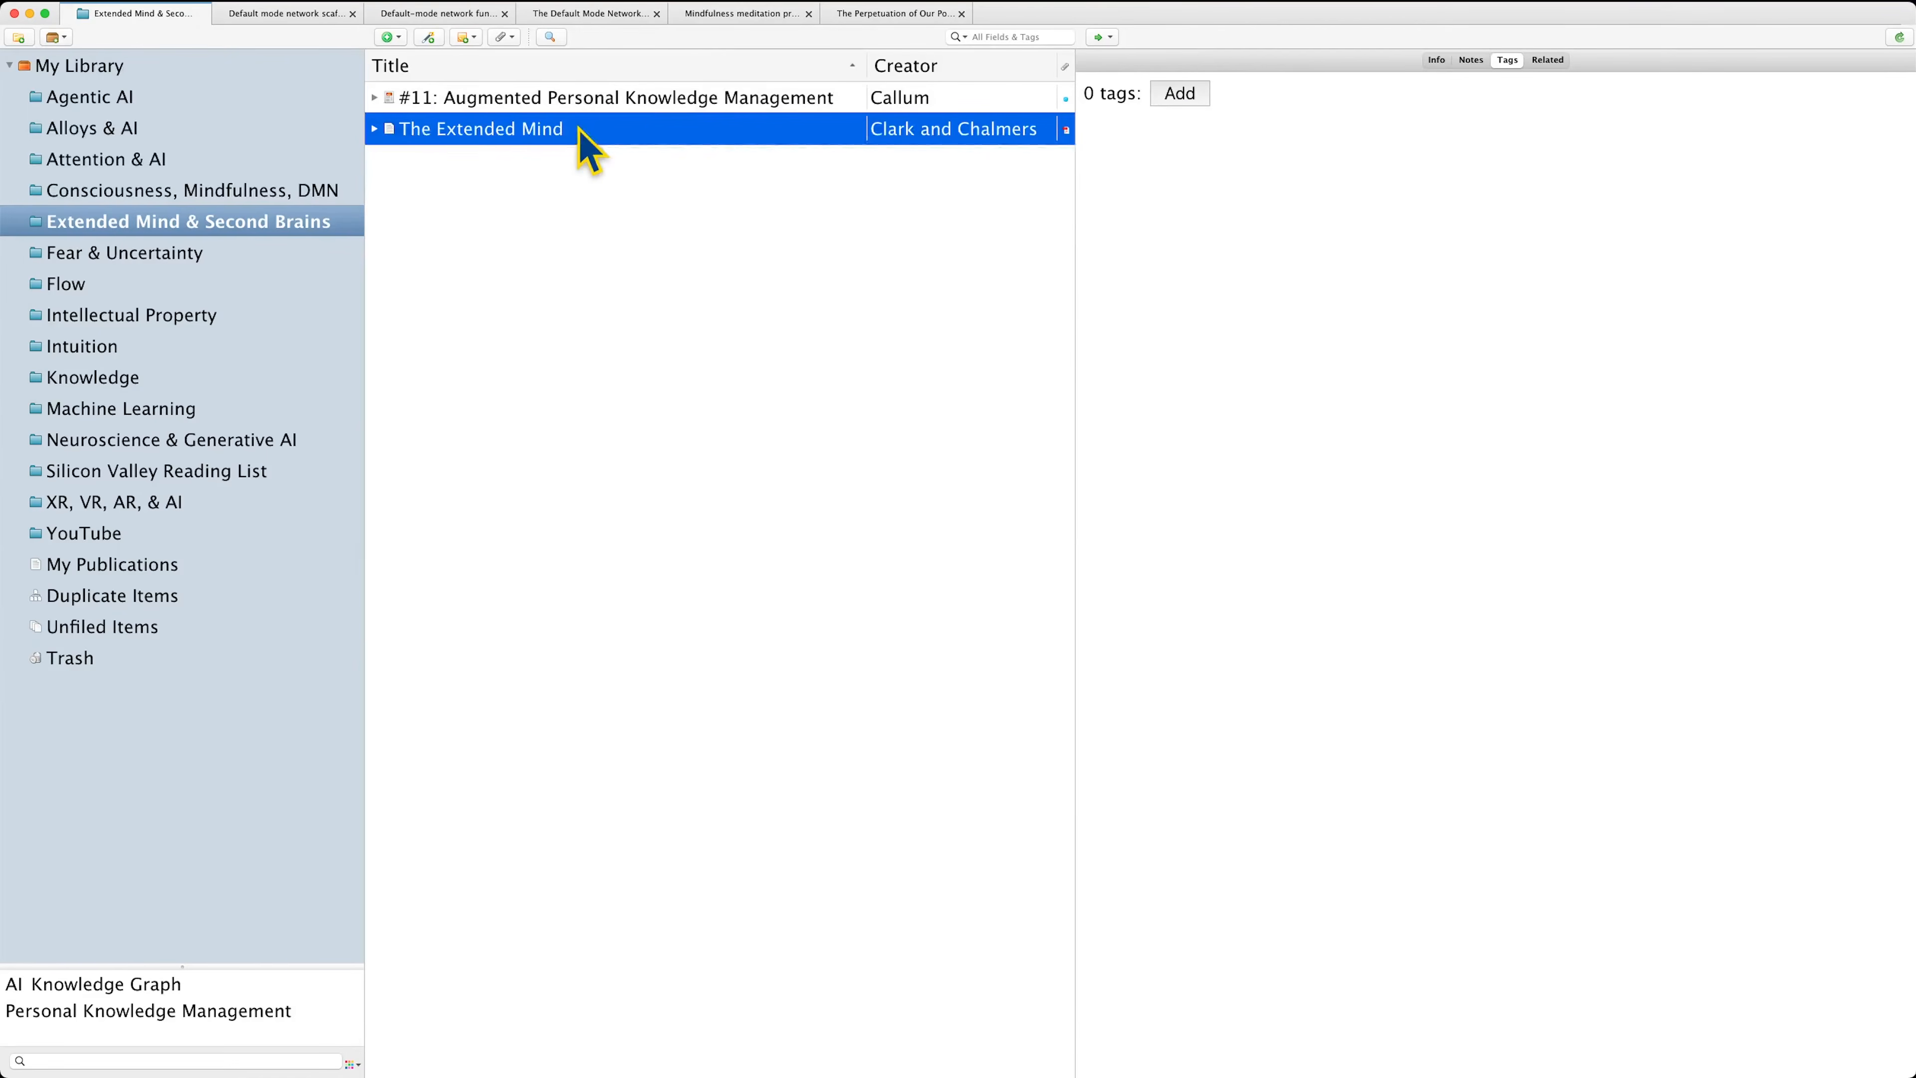
click(1178, 98)
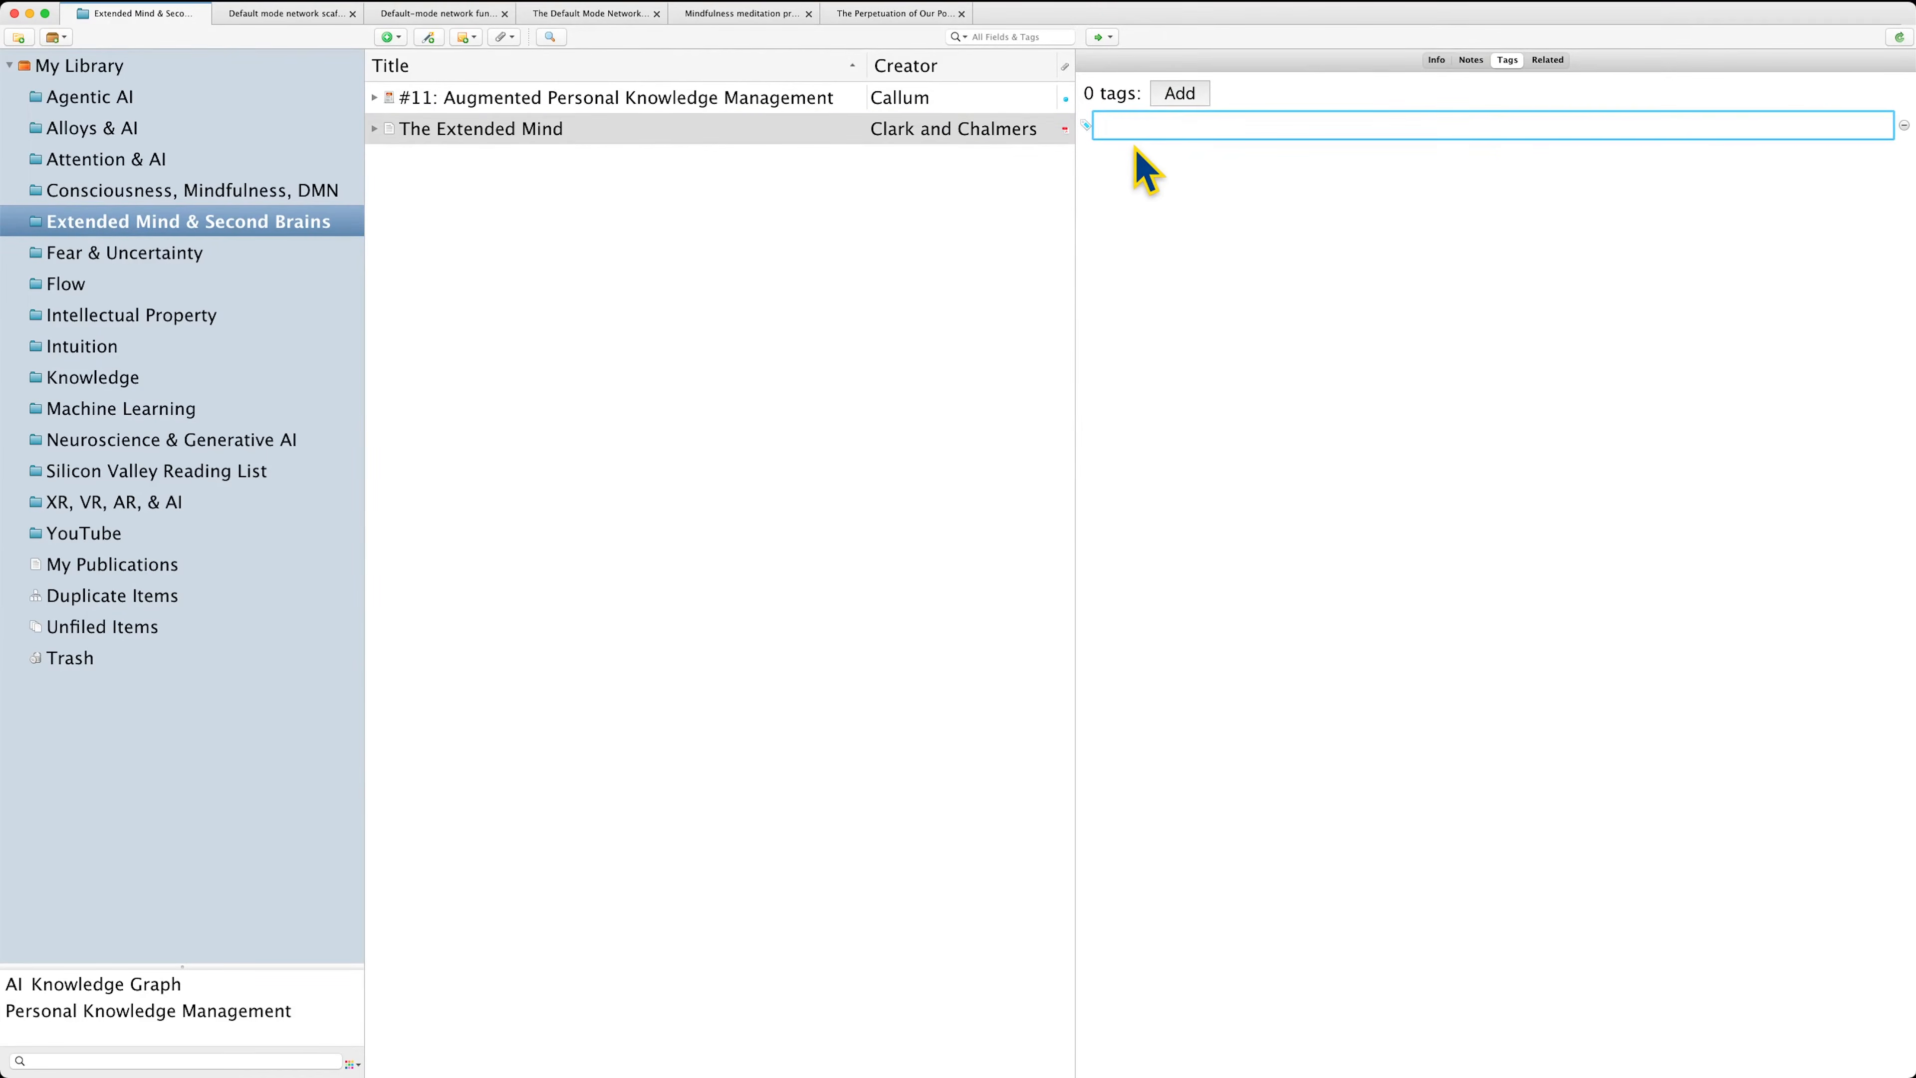
text(Second Brains)
key(Return)
text(Persona)
key(Down)
key(Return)
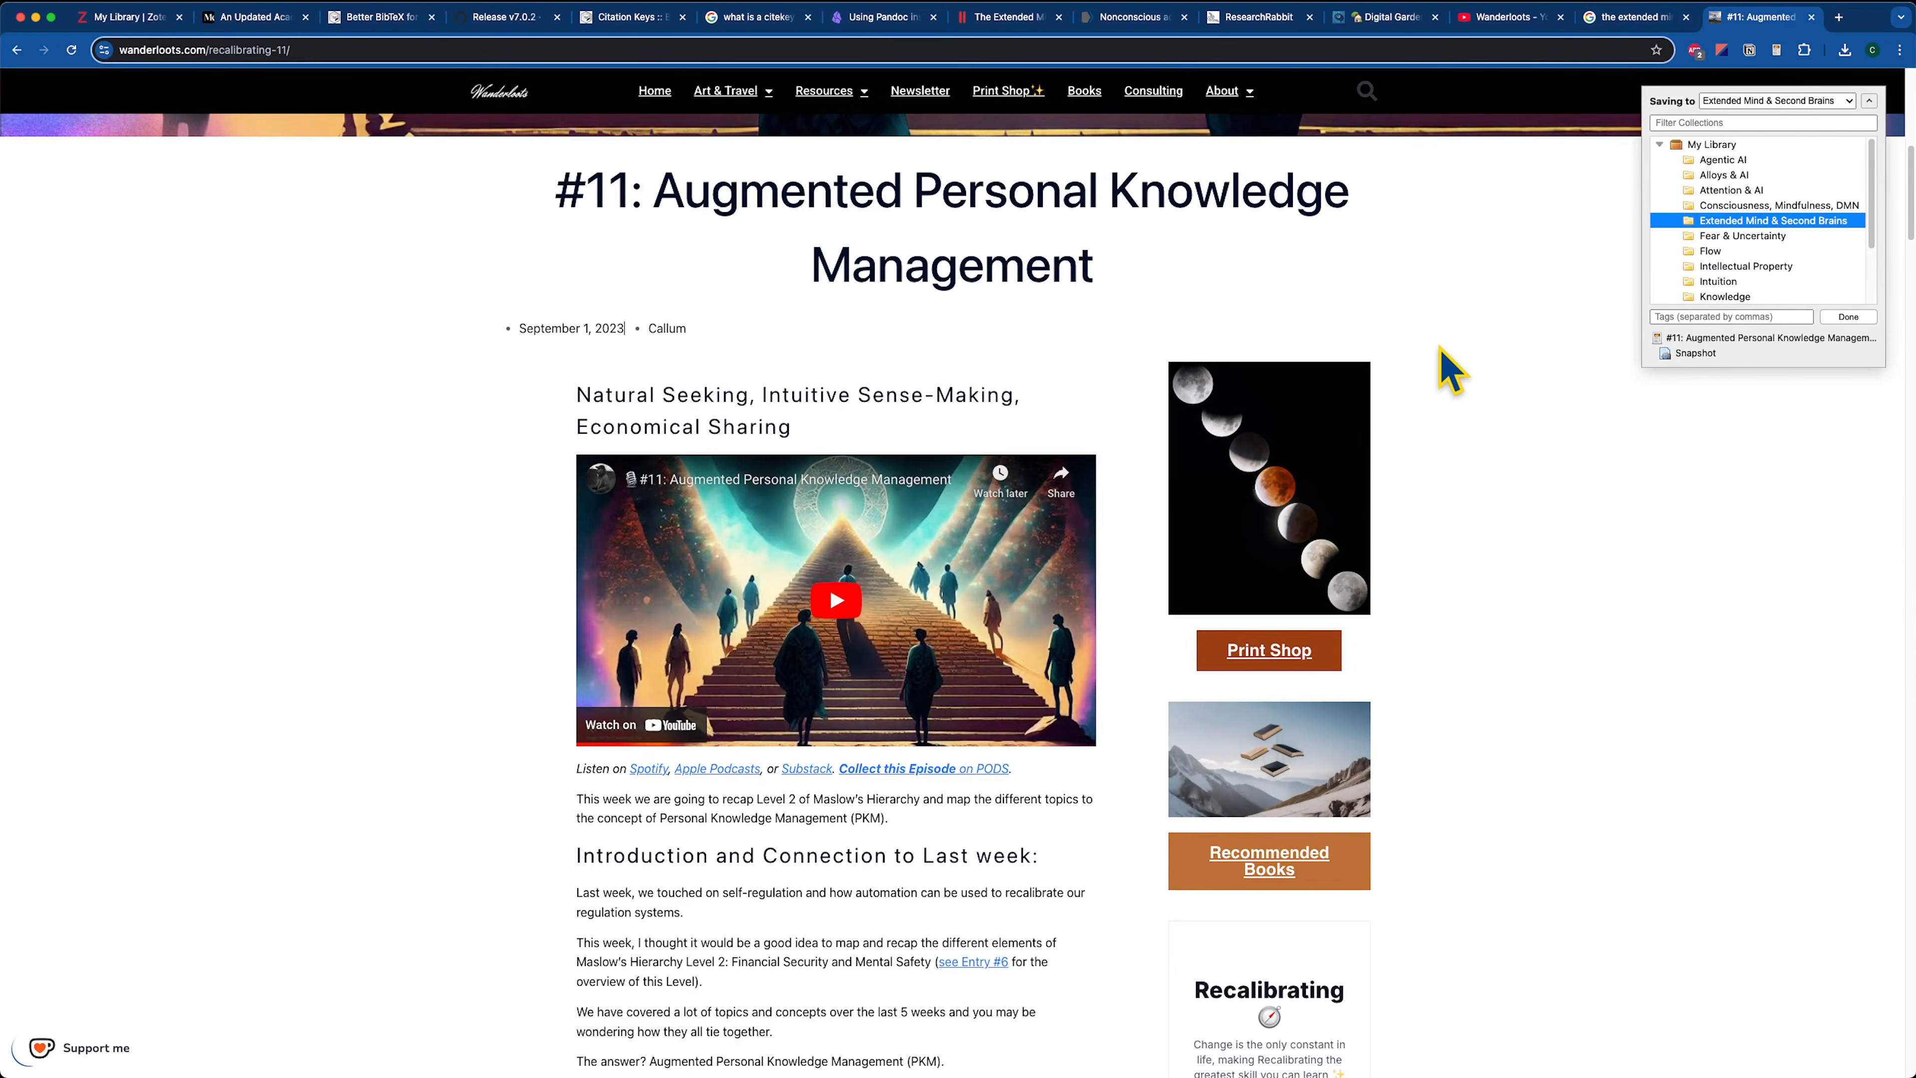
In the browser, dismiss the Zotero saving popup and look through the videos on the Wanderloots YouTube channel.
click(1544, 442)
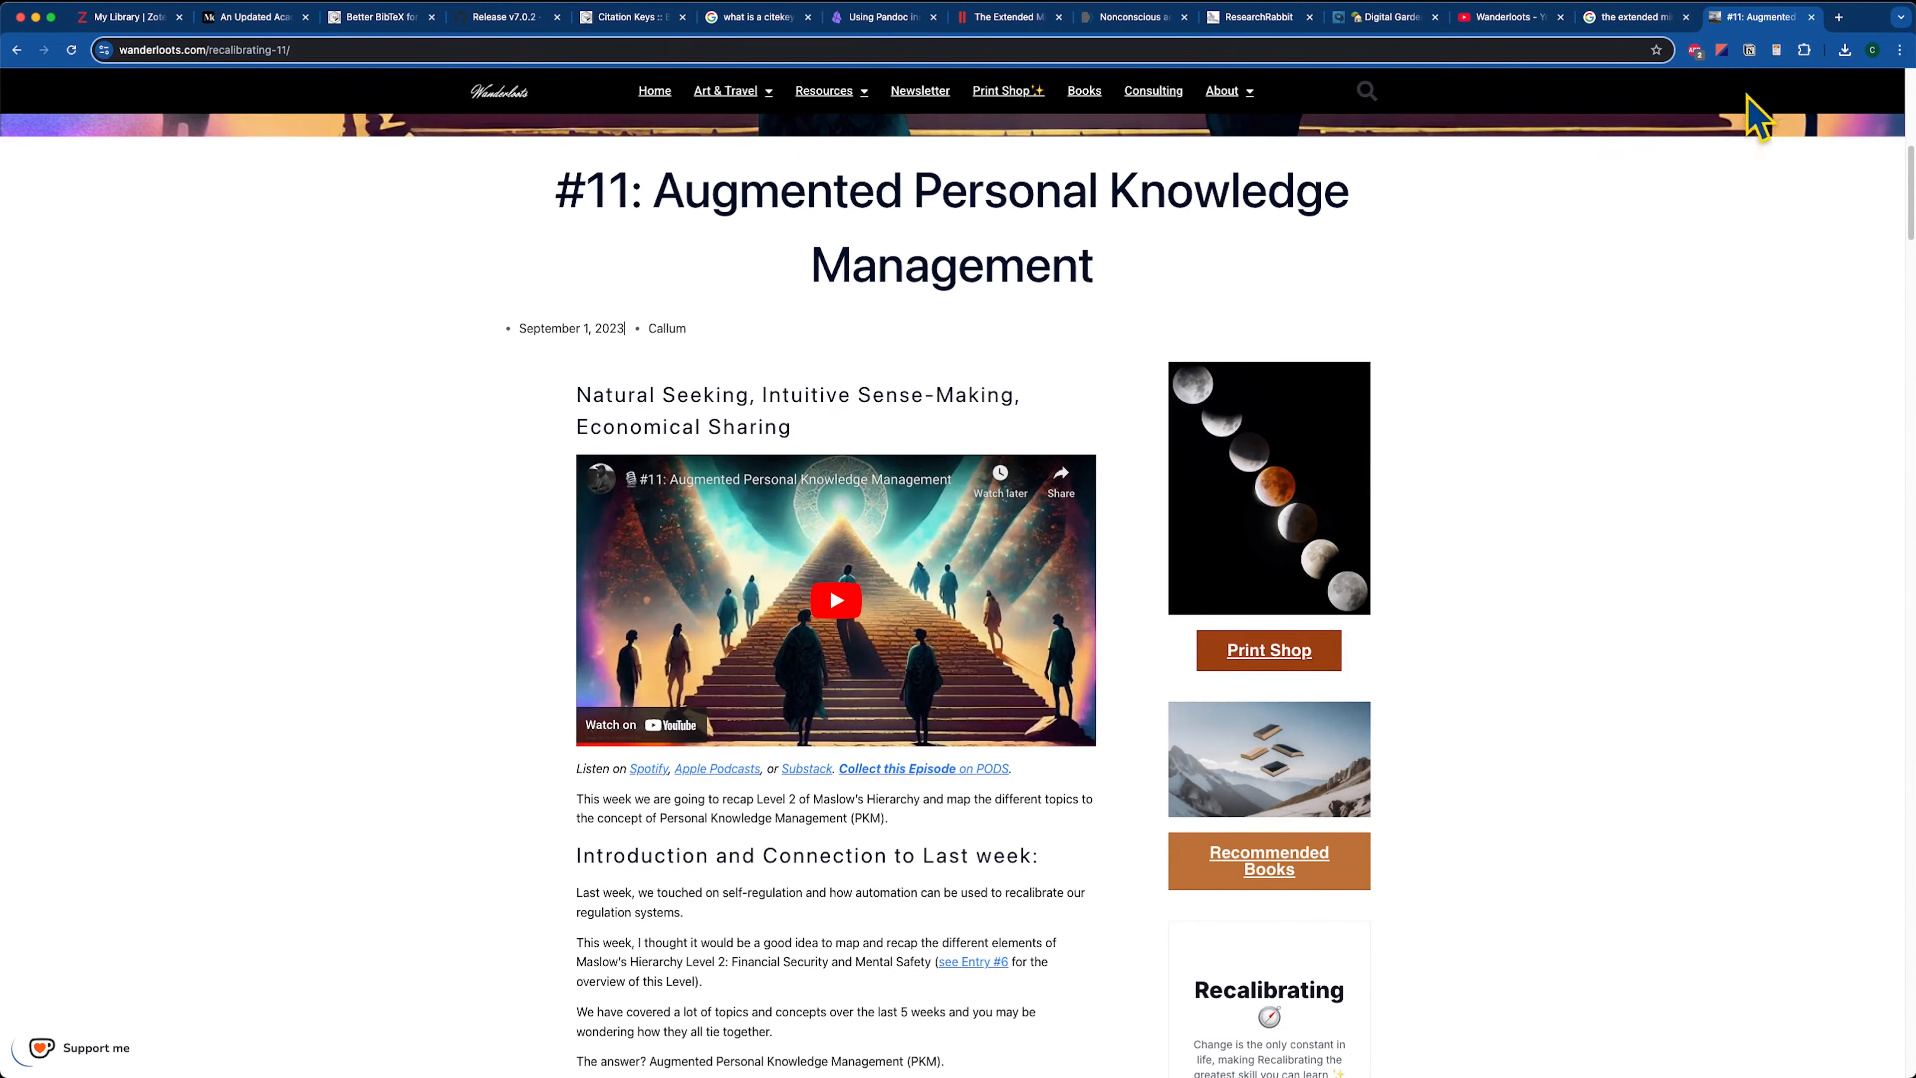
click(1505, 21)
scroll(679, 454, up, 5)
click(528, 175)
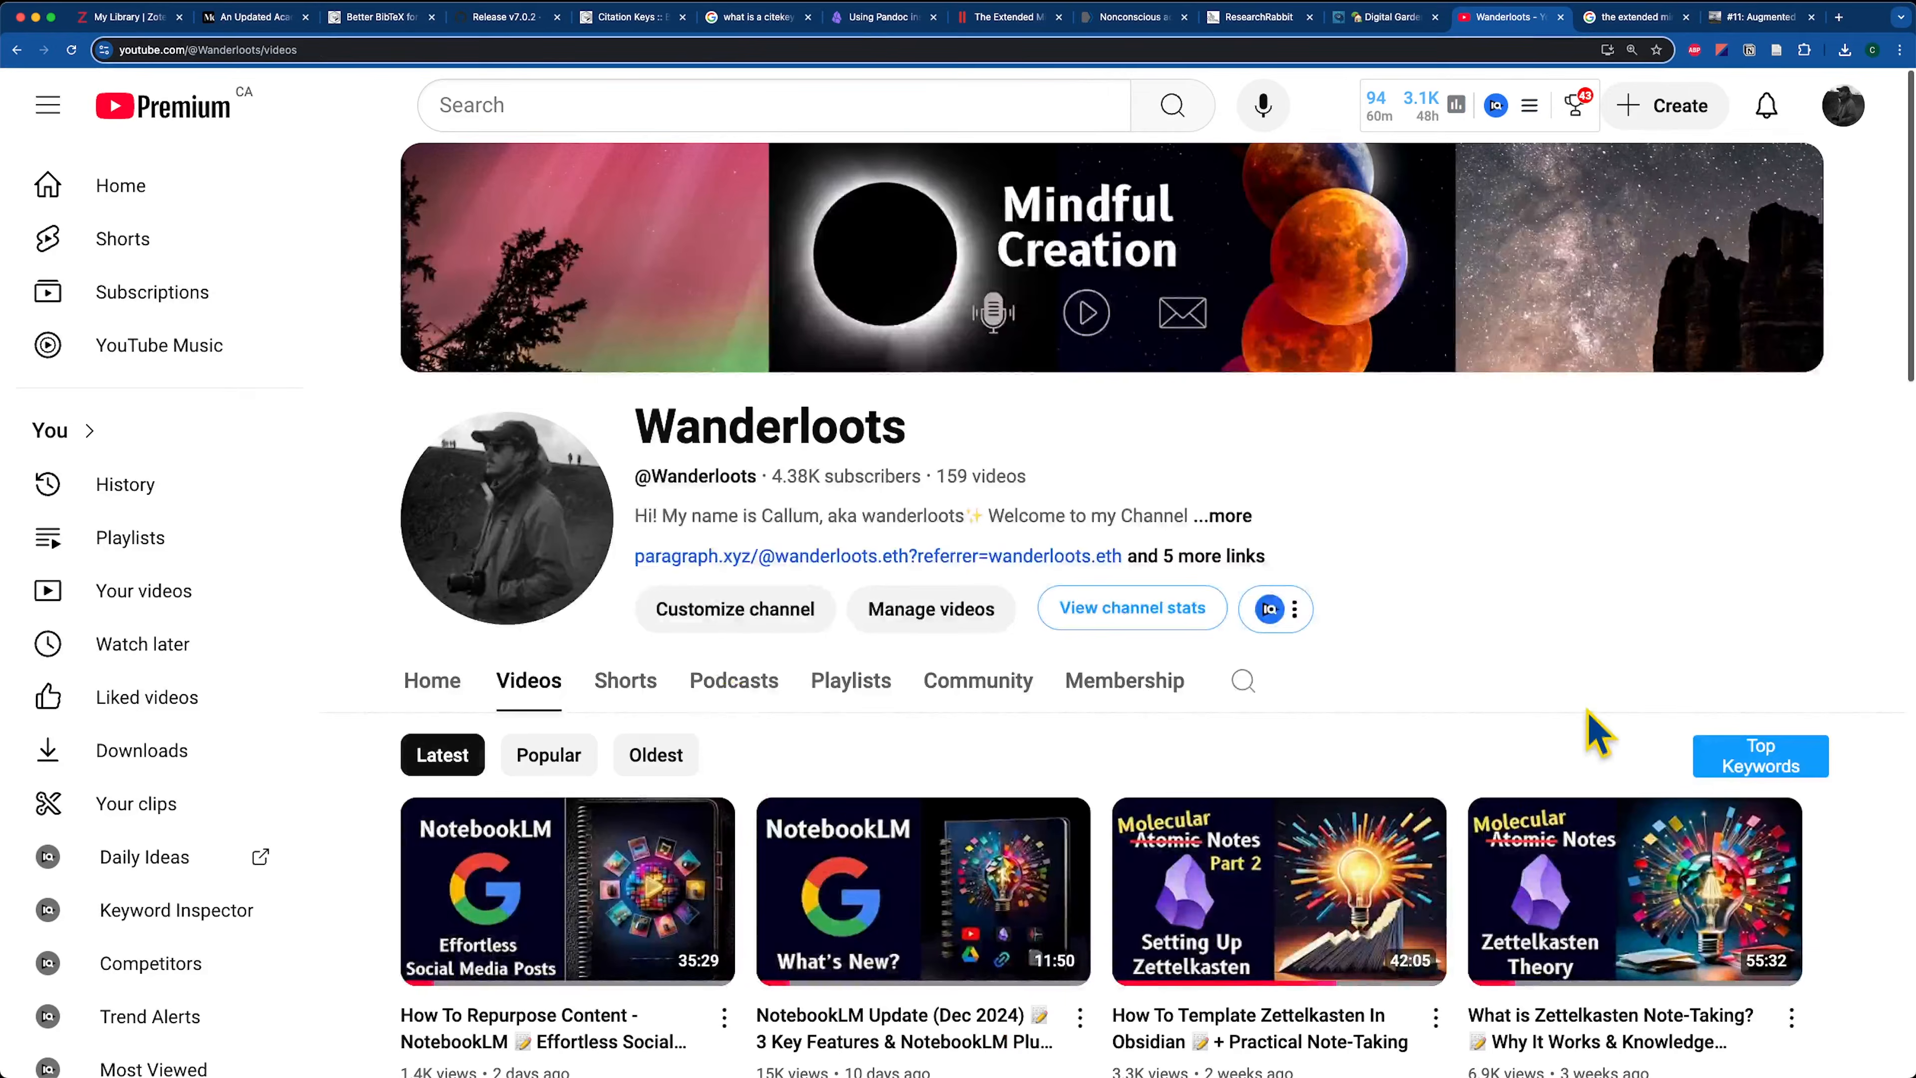
scroll(1596, 732, down, 10)
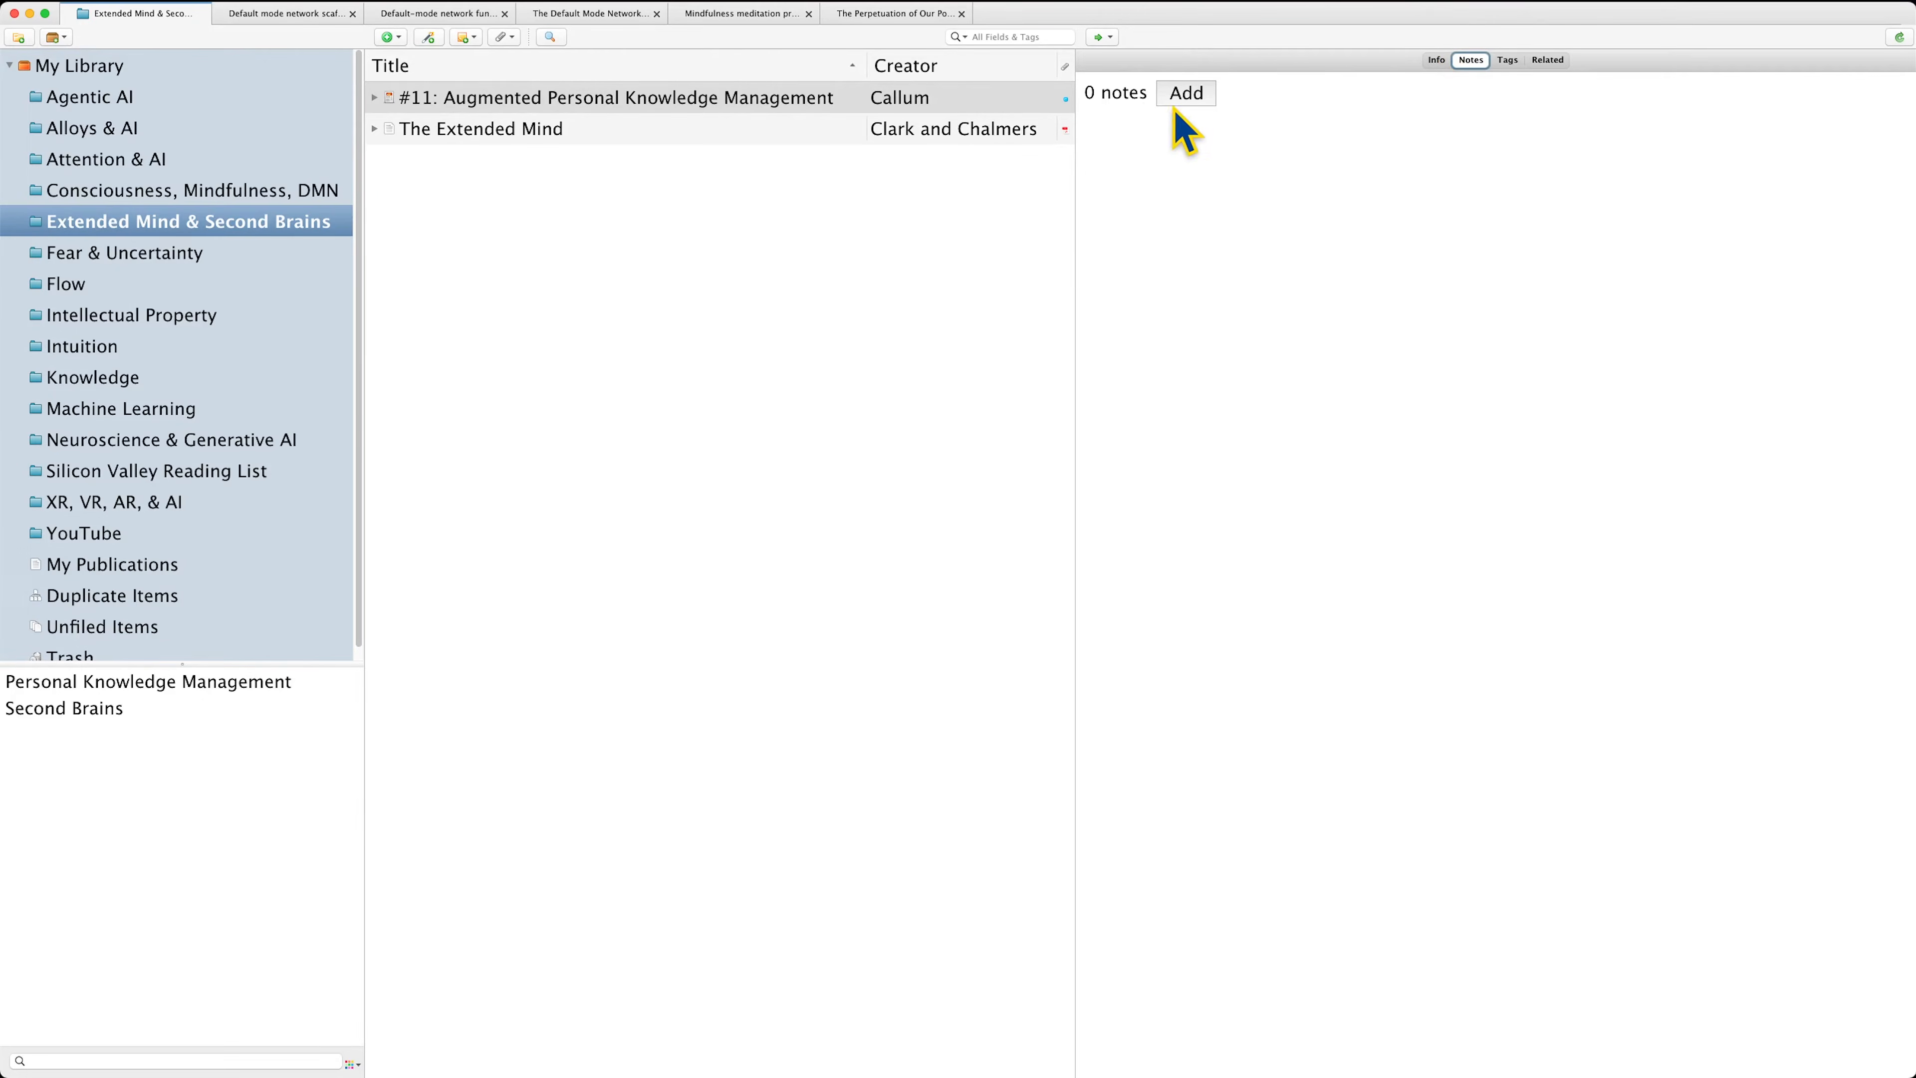
Check the notes of "The Extended Mind" in Zotero, then return to the template's Notes section in Obsidian.
click(928, 134)
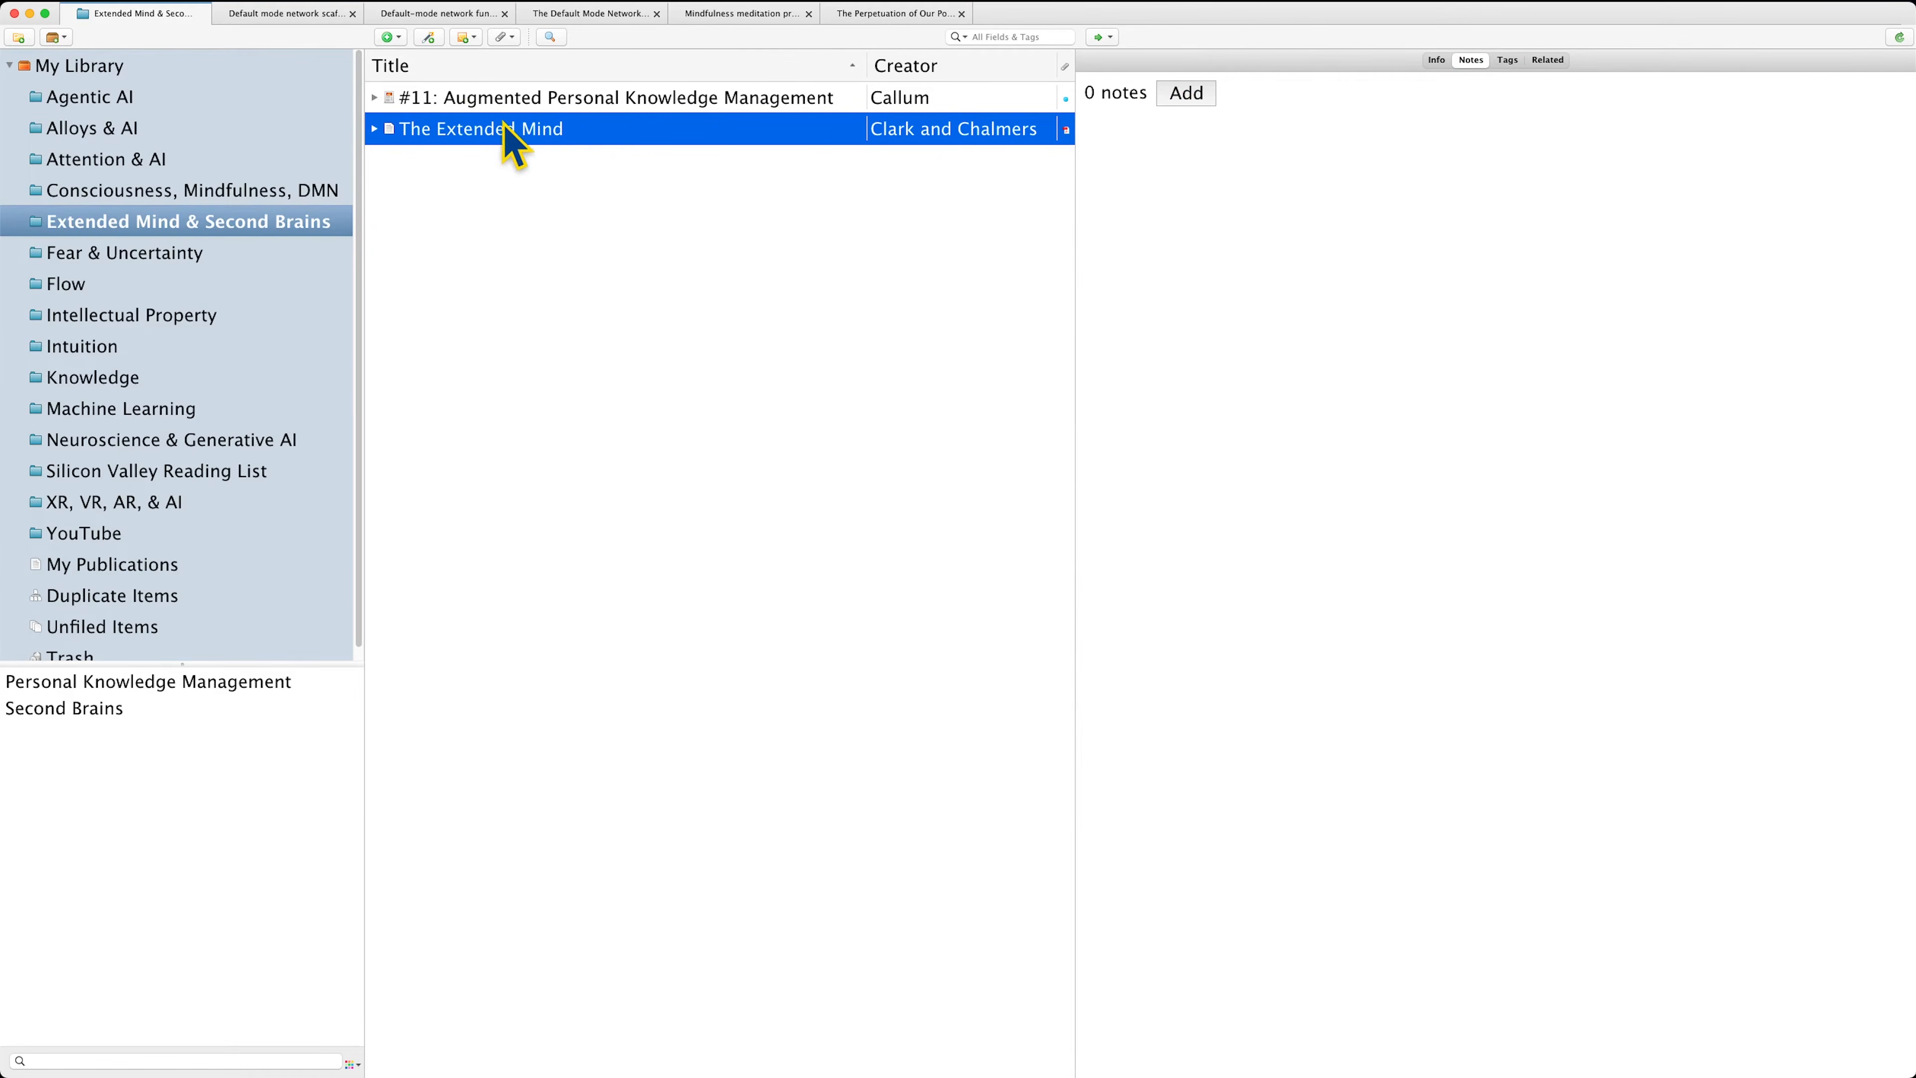
mouse_move(708, 1053)
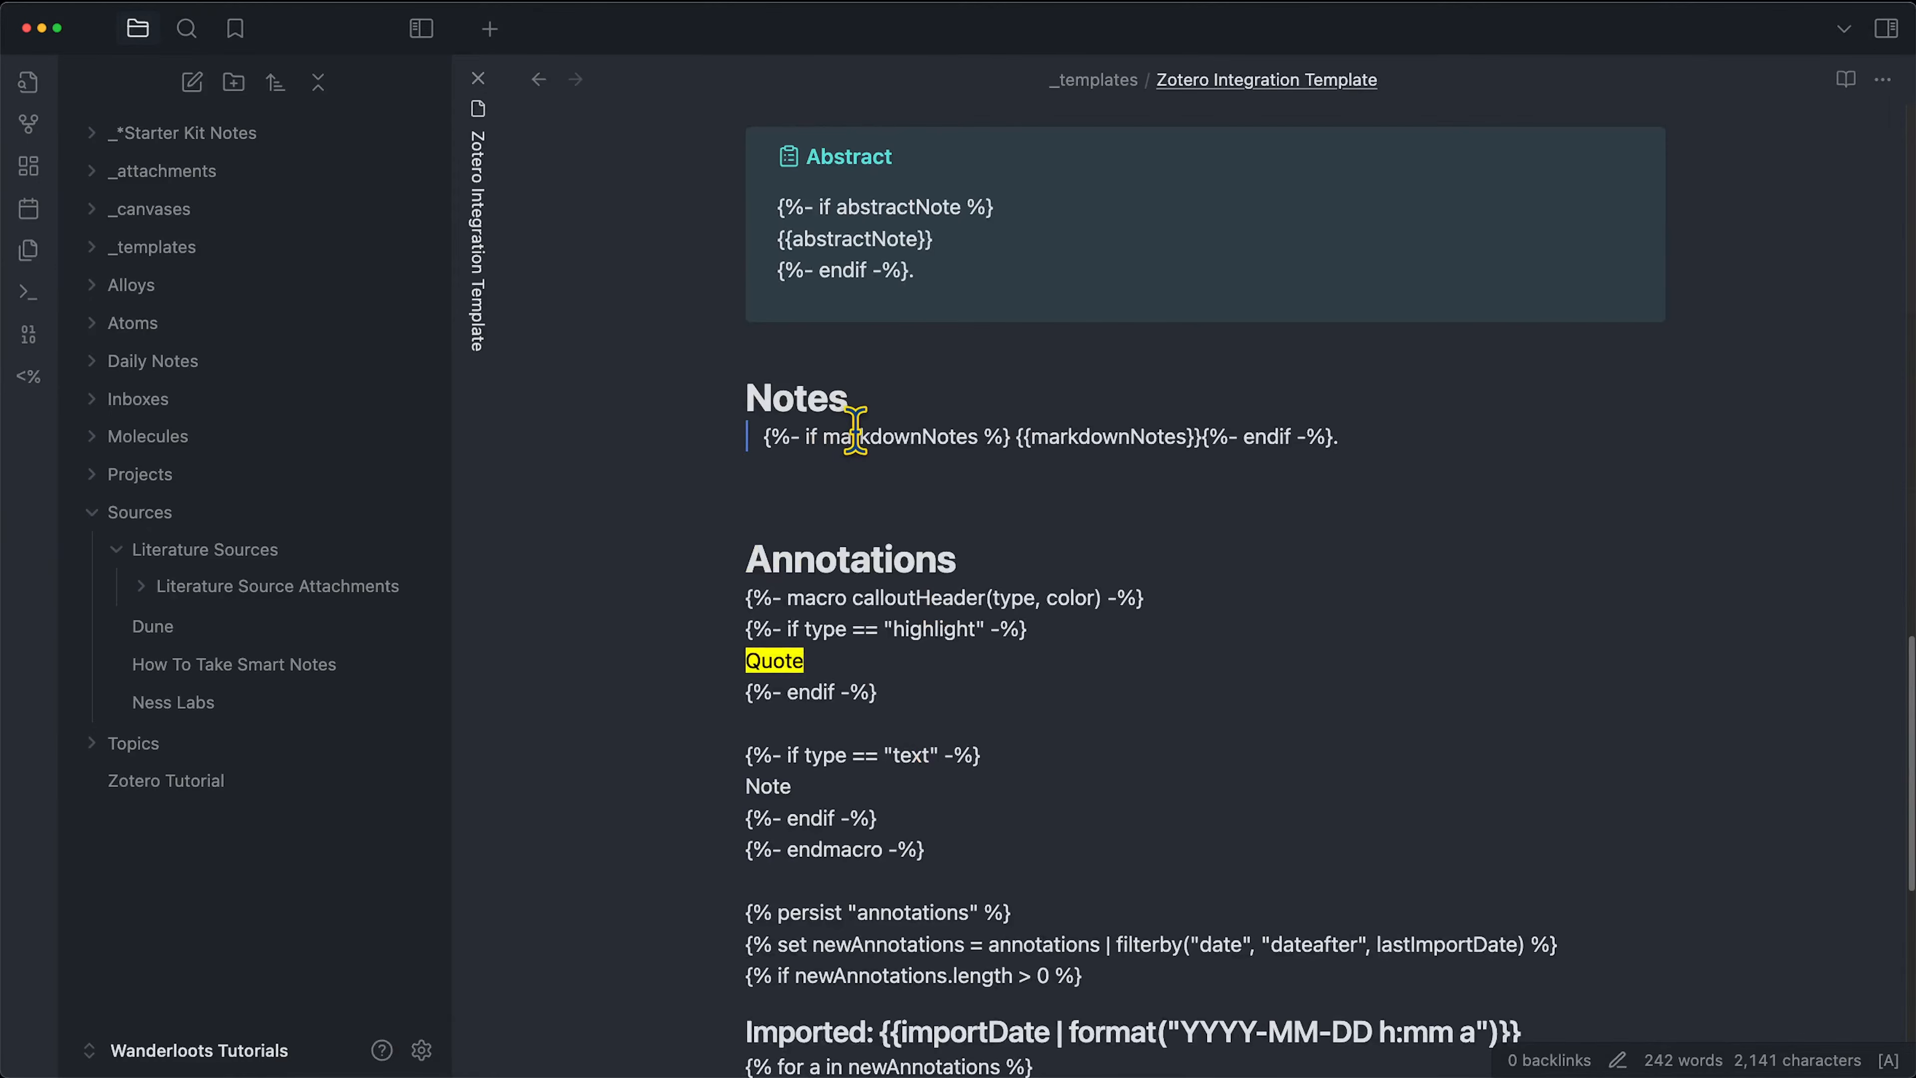
In the Zotero Integration import format settings, set the template file to _templates/Zotero Integration Template.md.
scroll(970, 871, down, 15)
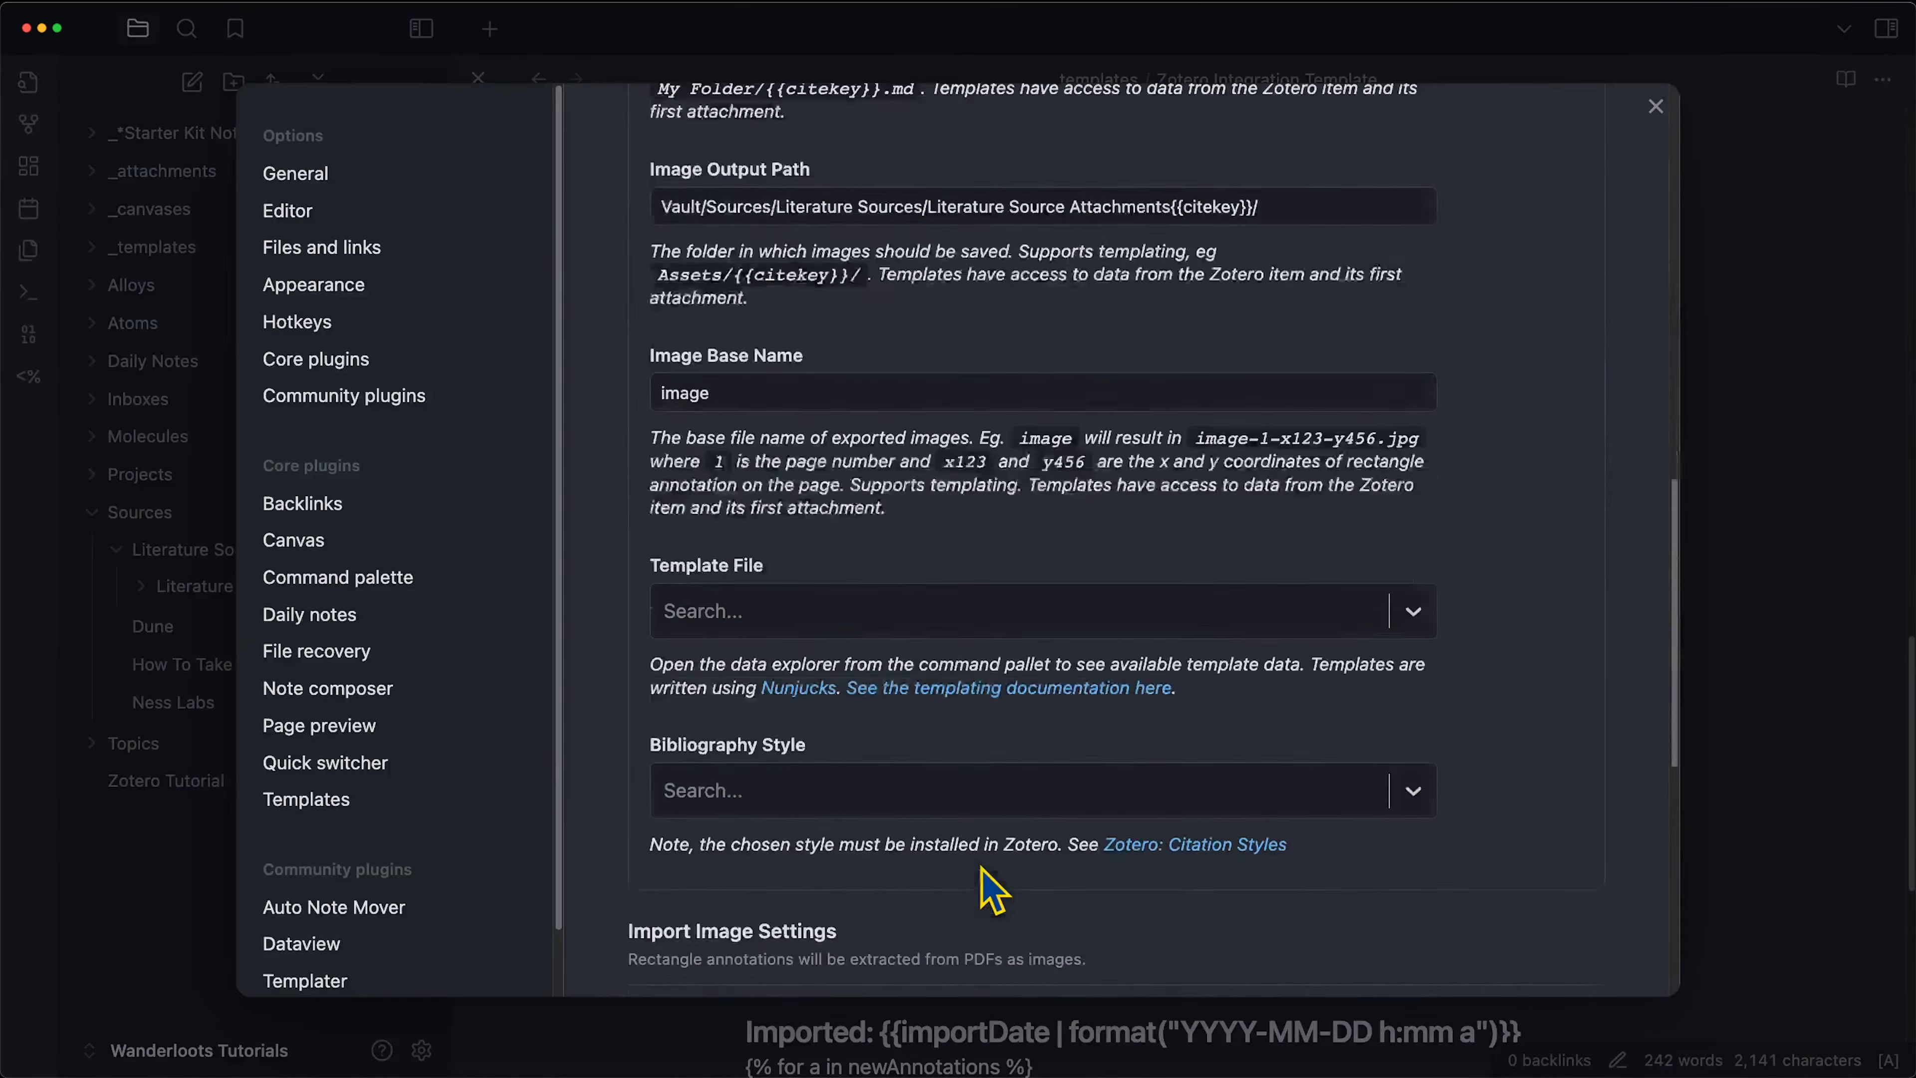
scroll(981, 867, down, 1)
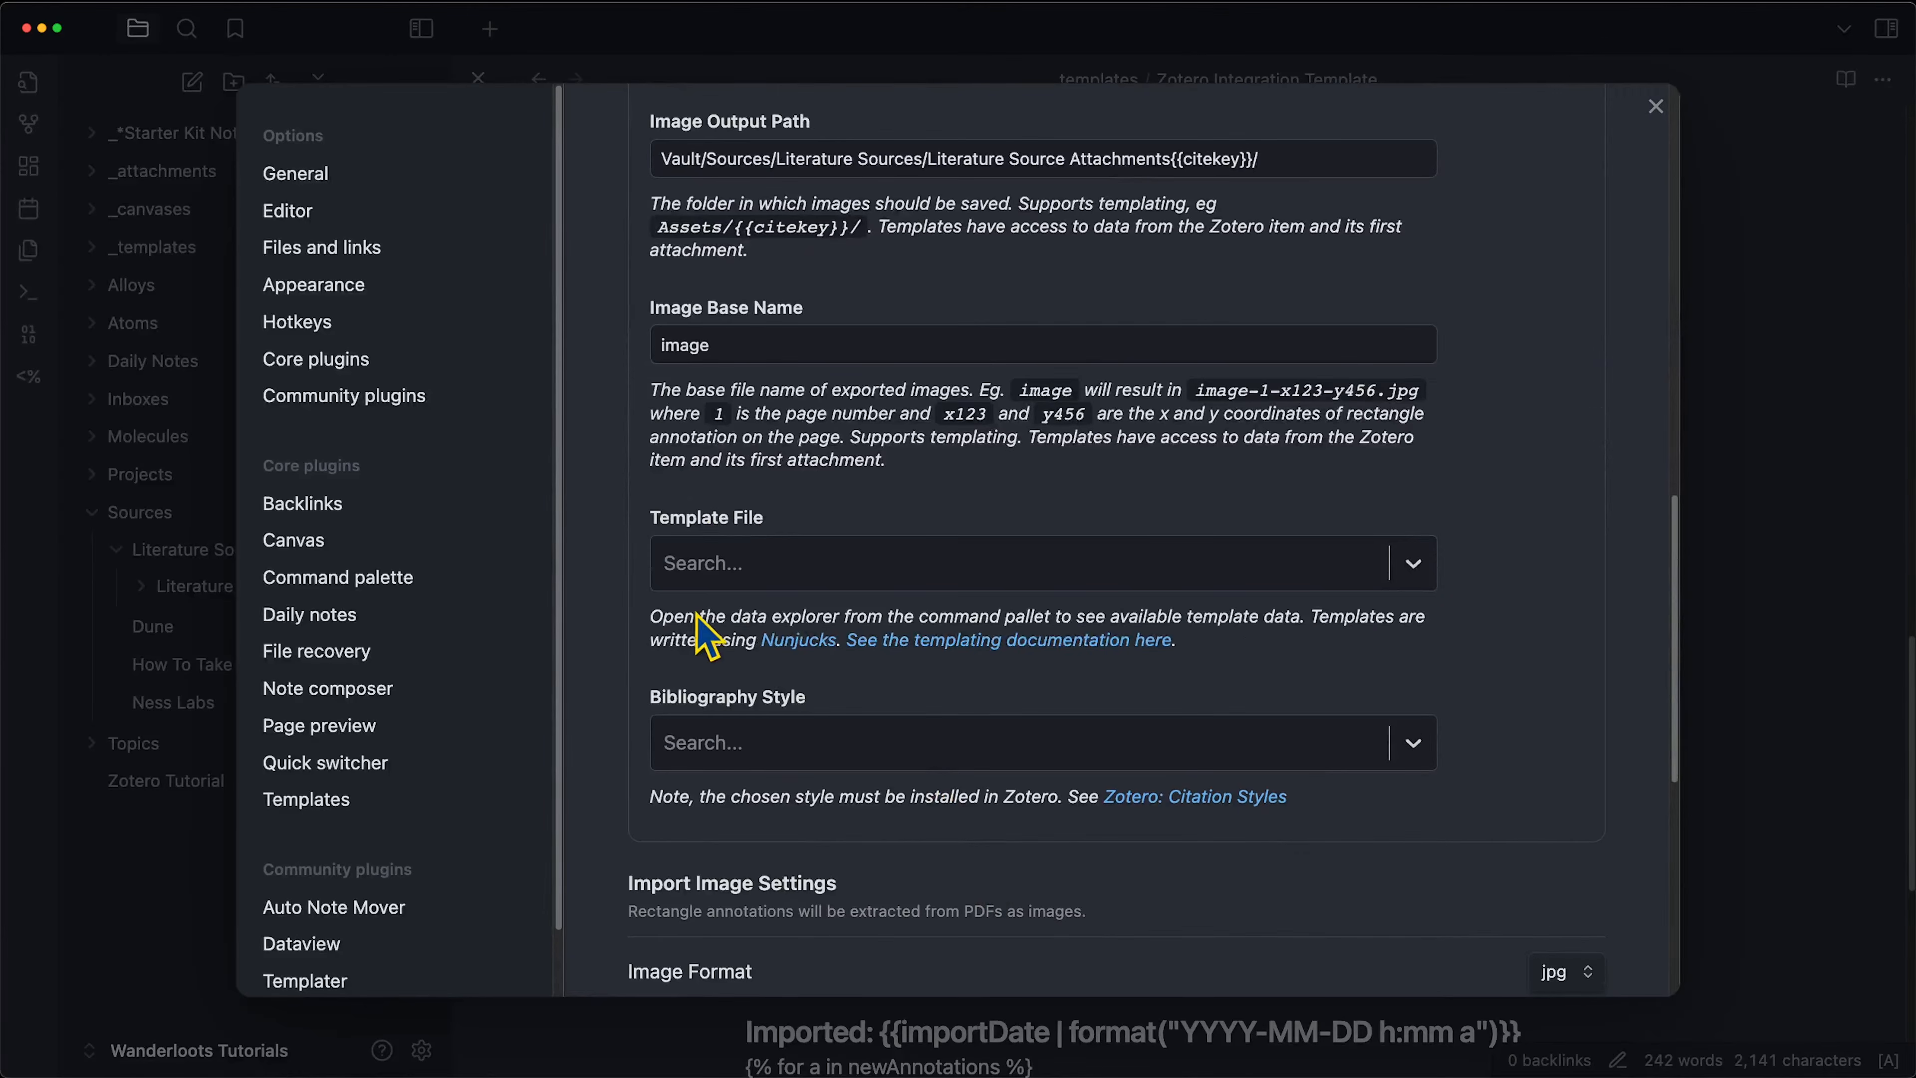
click(738, 565)
text(zotero in)
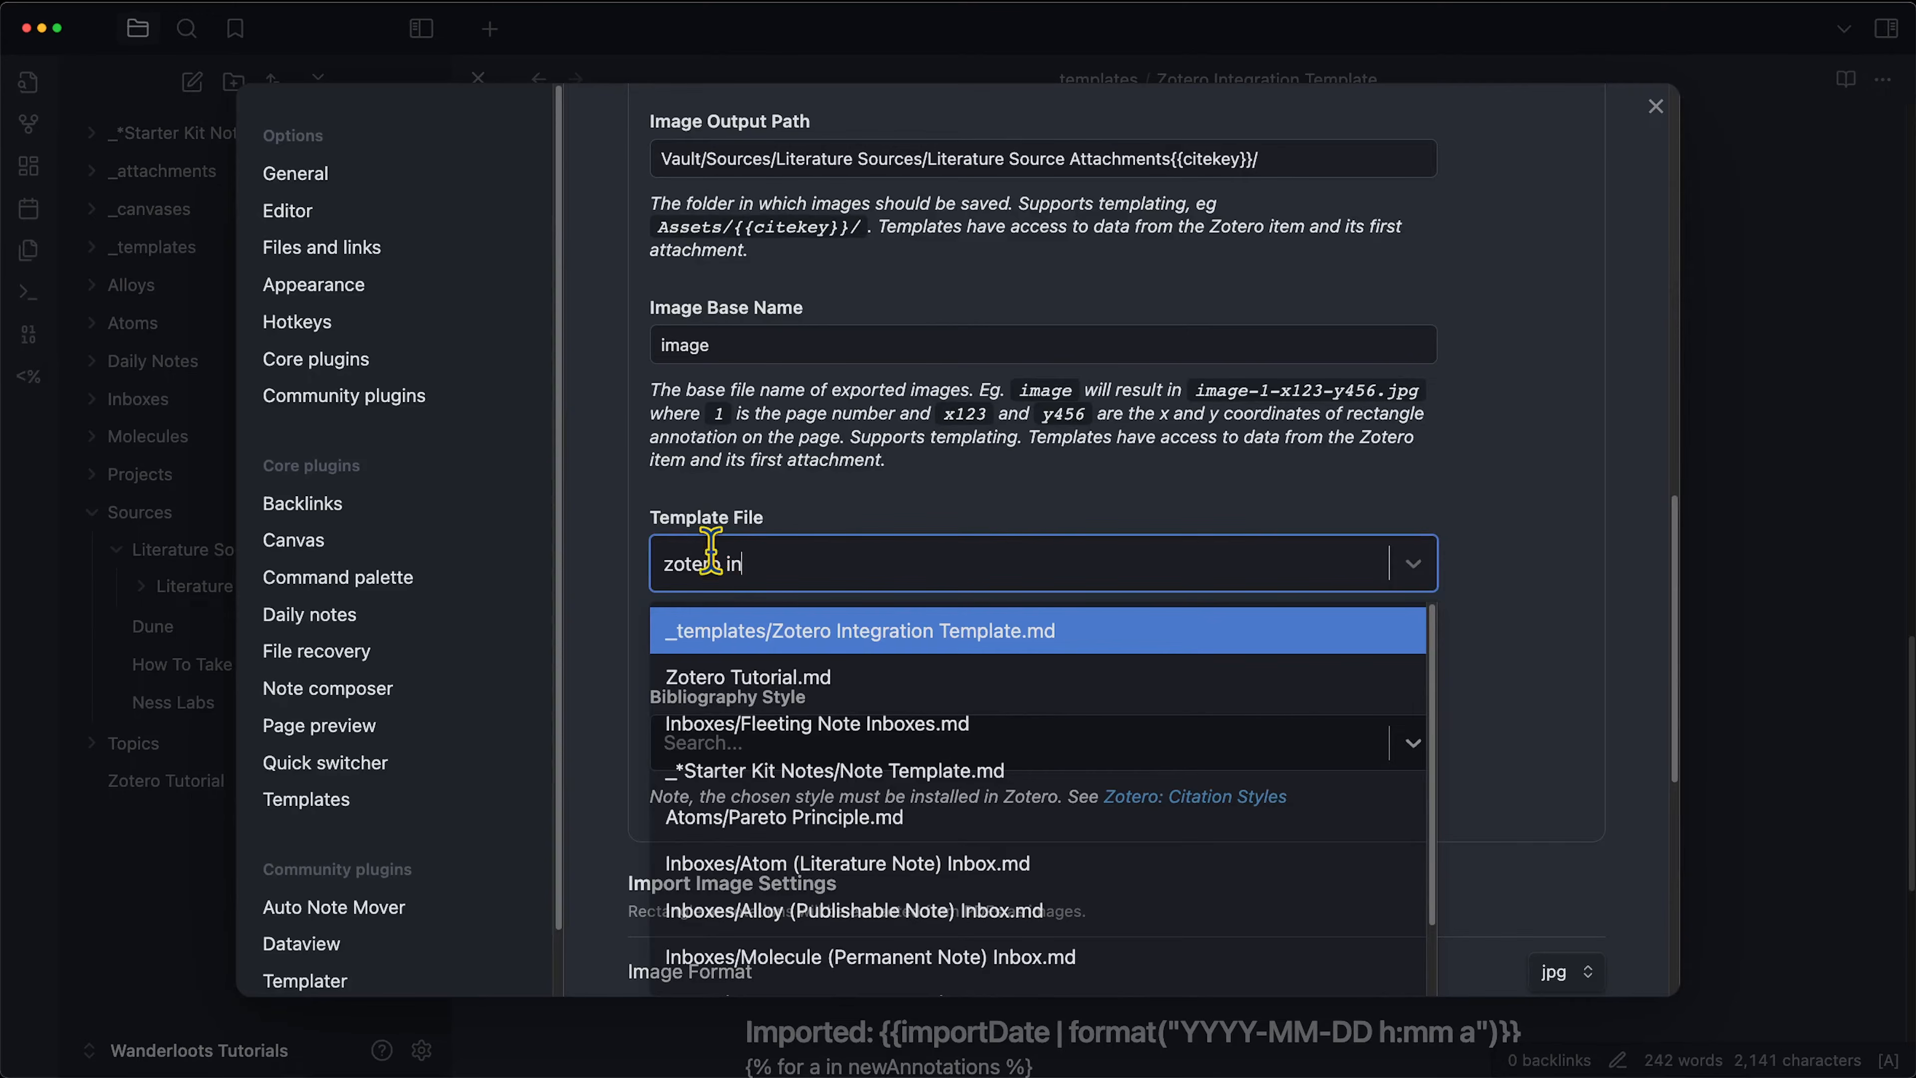
click(914, 634)
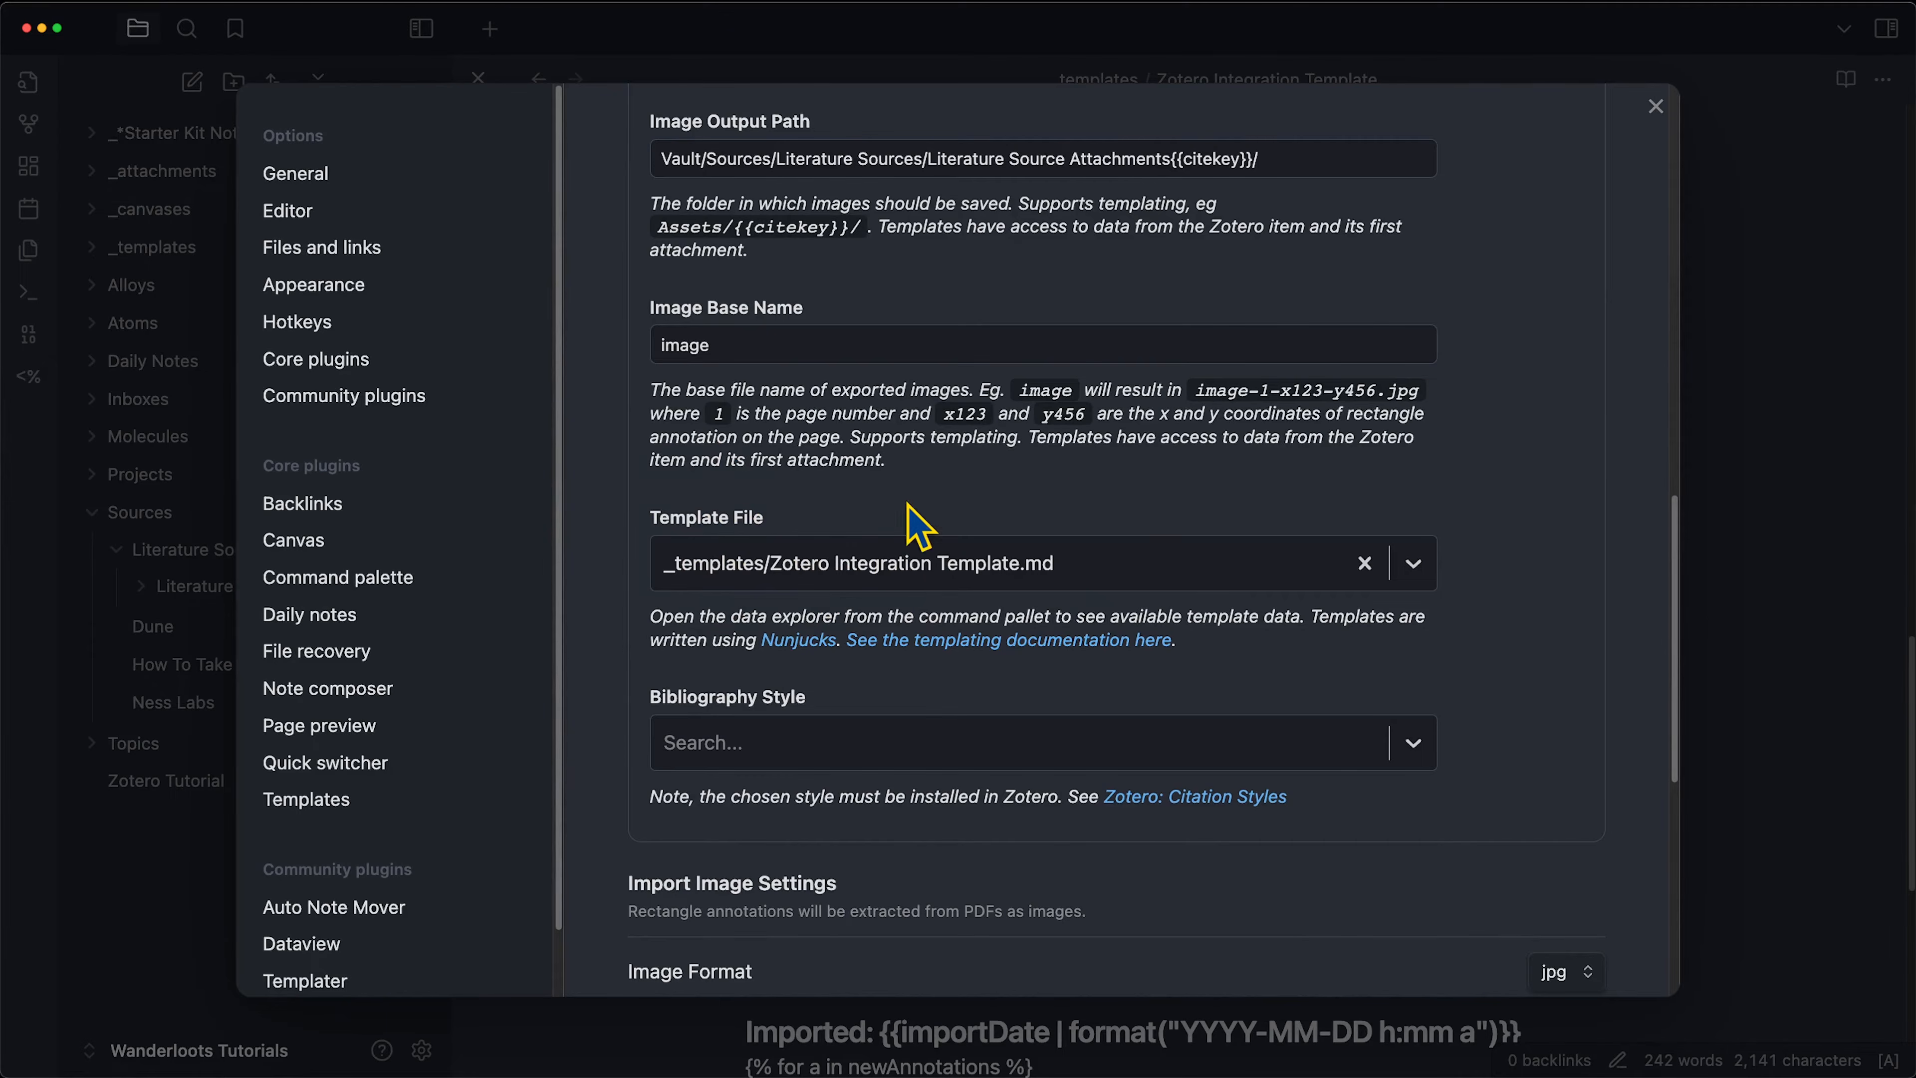
Set the import format's bibliography style to American Psychological Association 7th edition and look over the Import Image Settings.
click(845, 742)
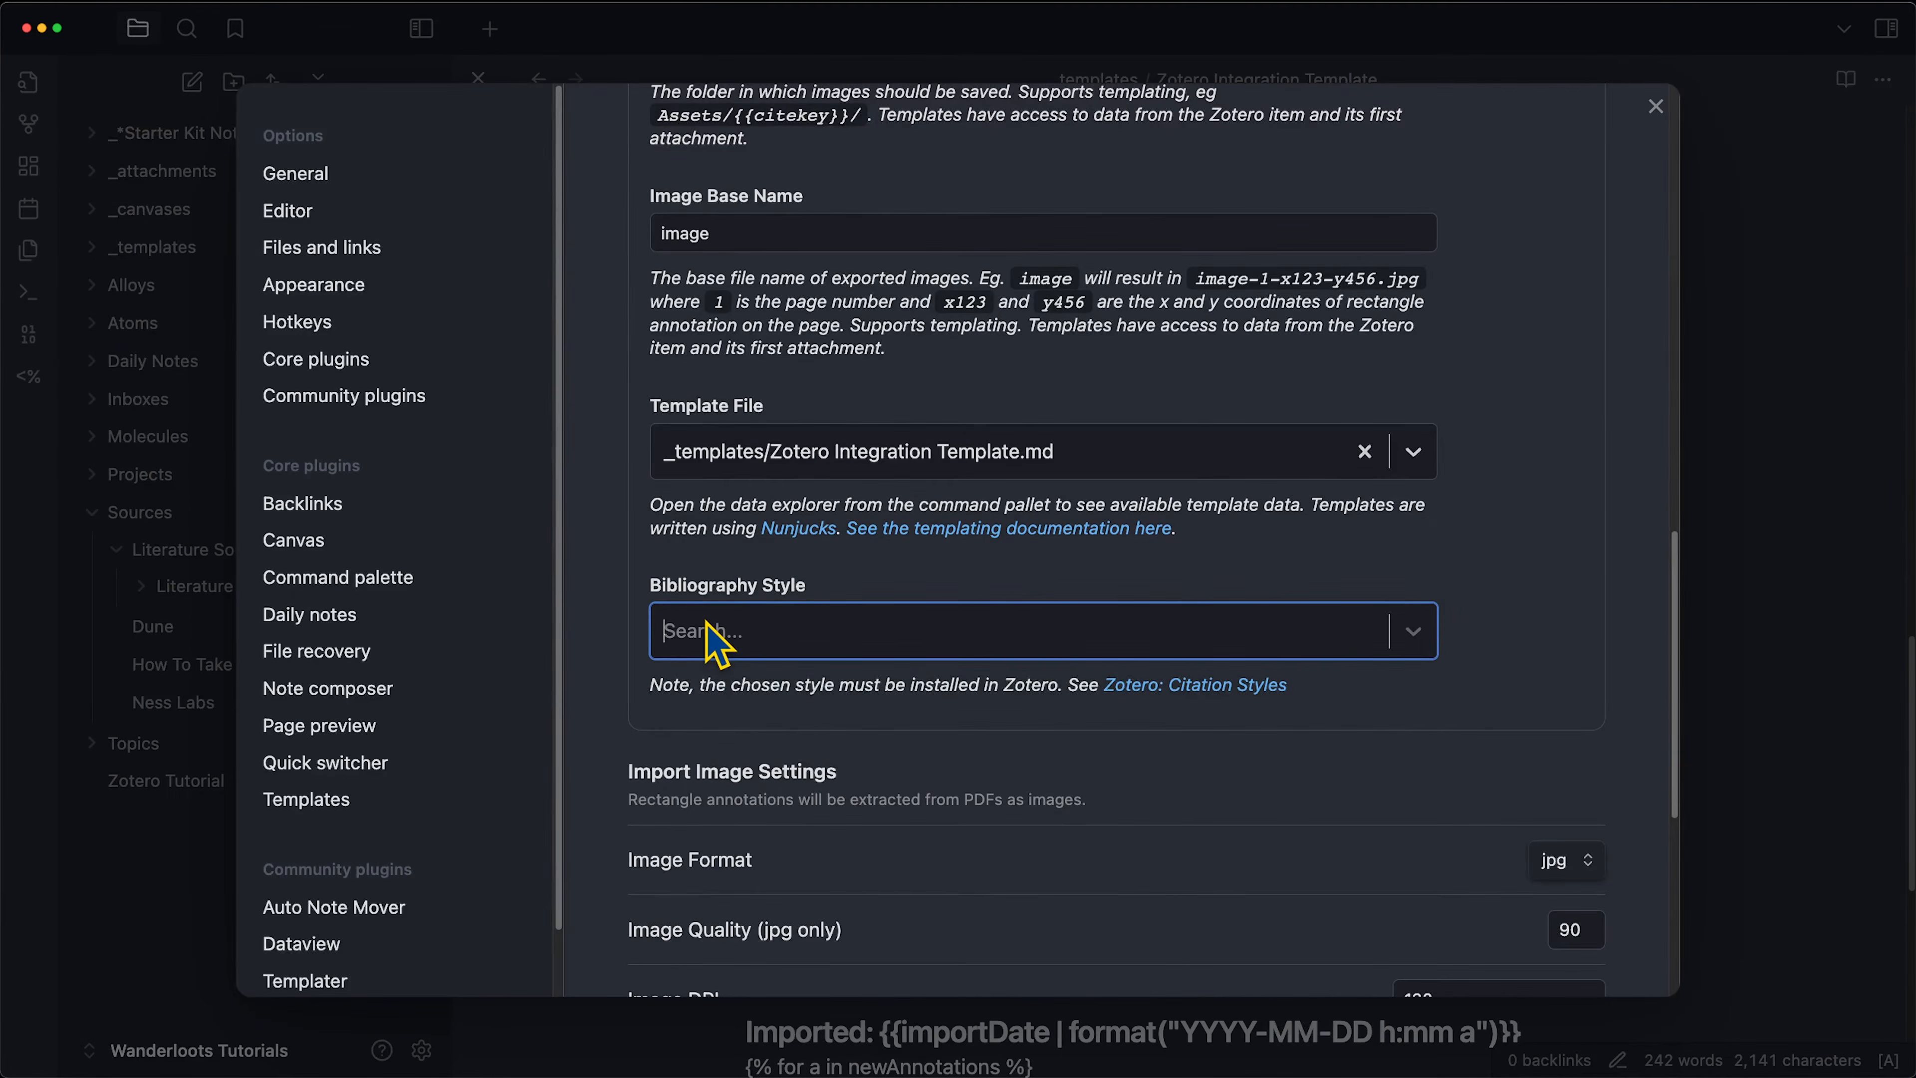
text(american psyc)
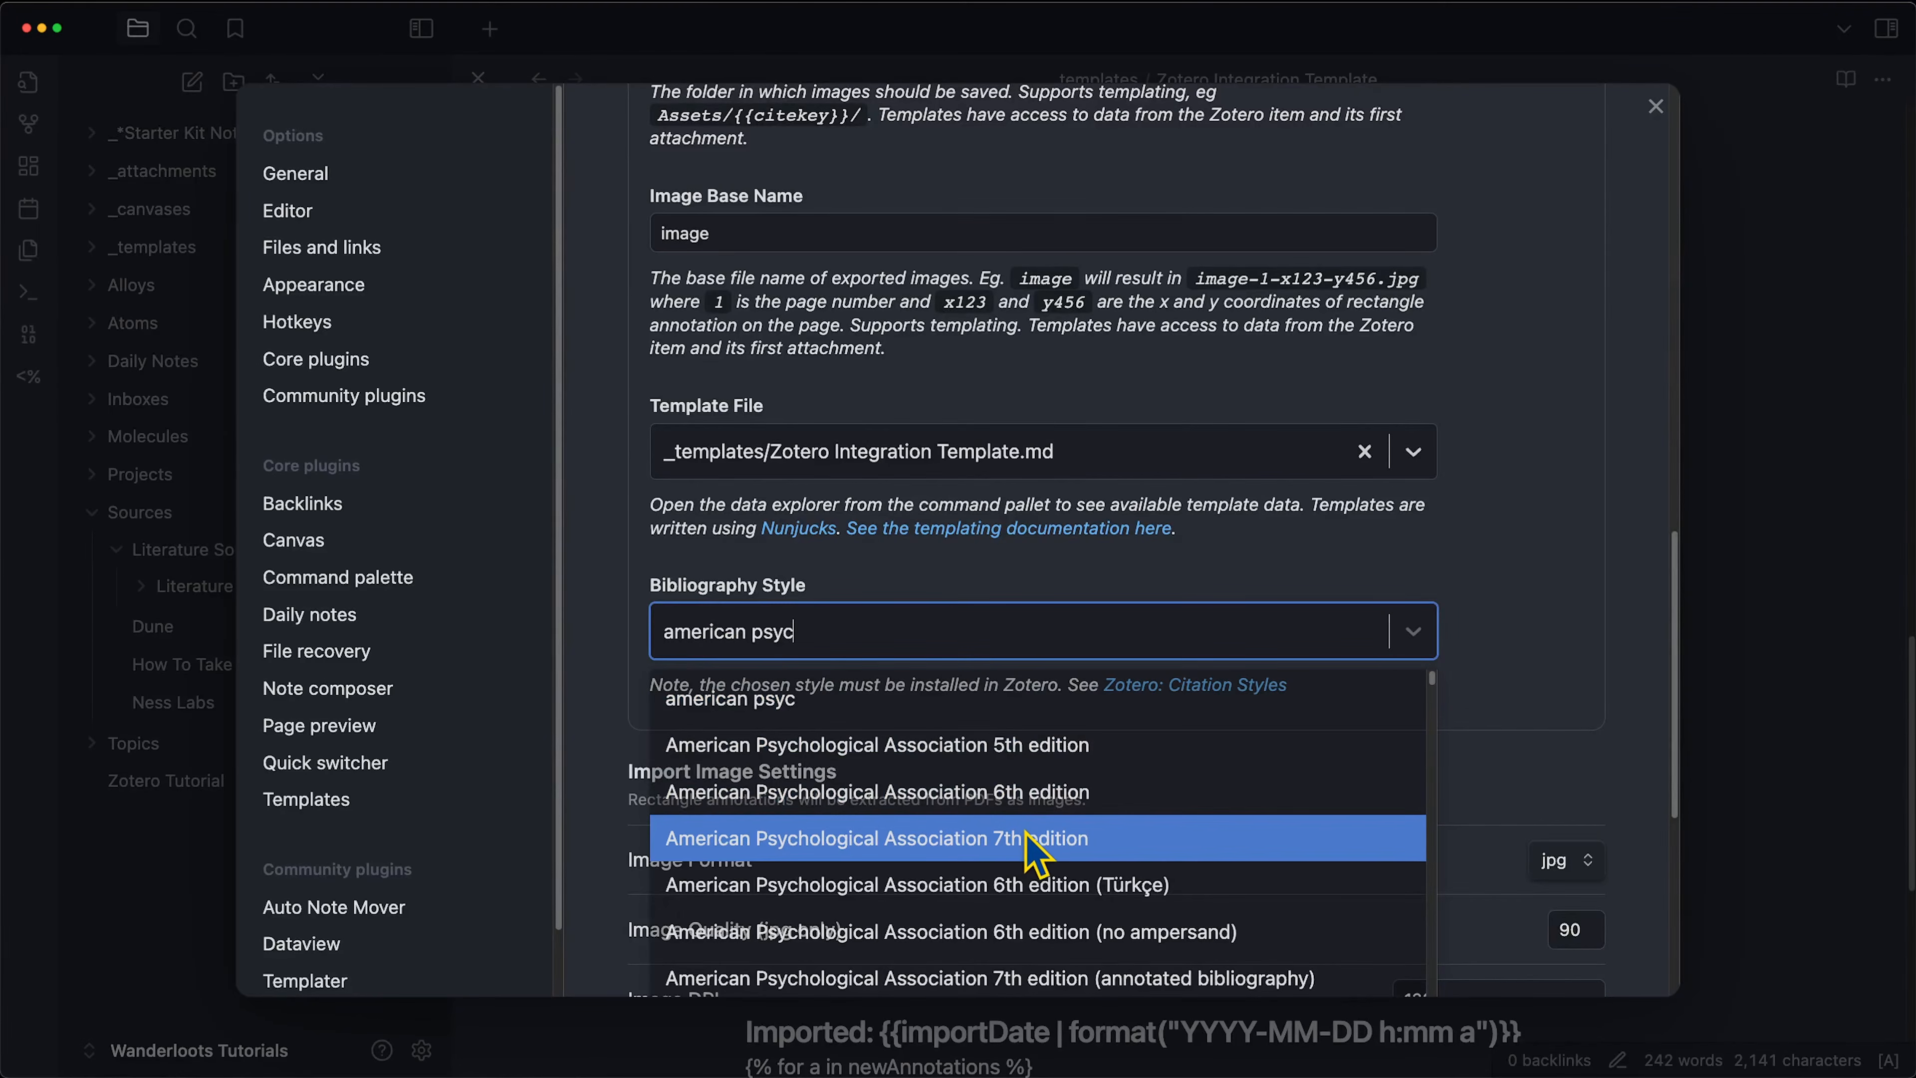
click(1080, 838)
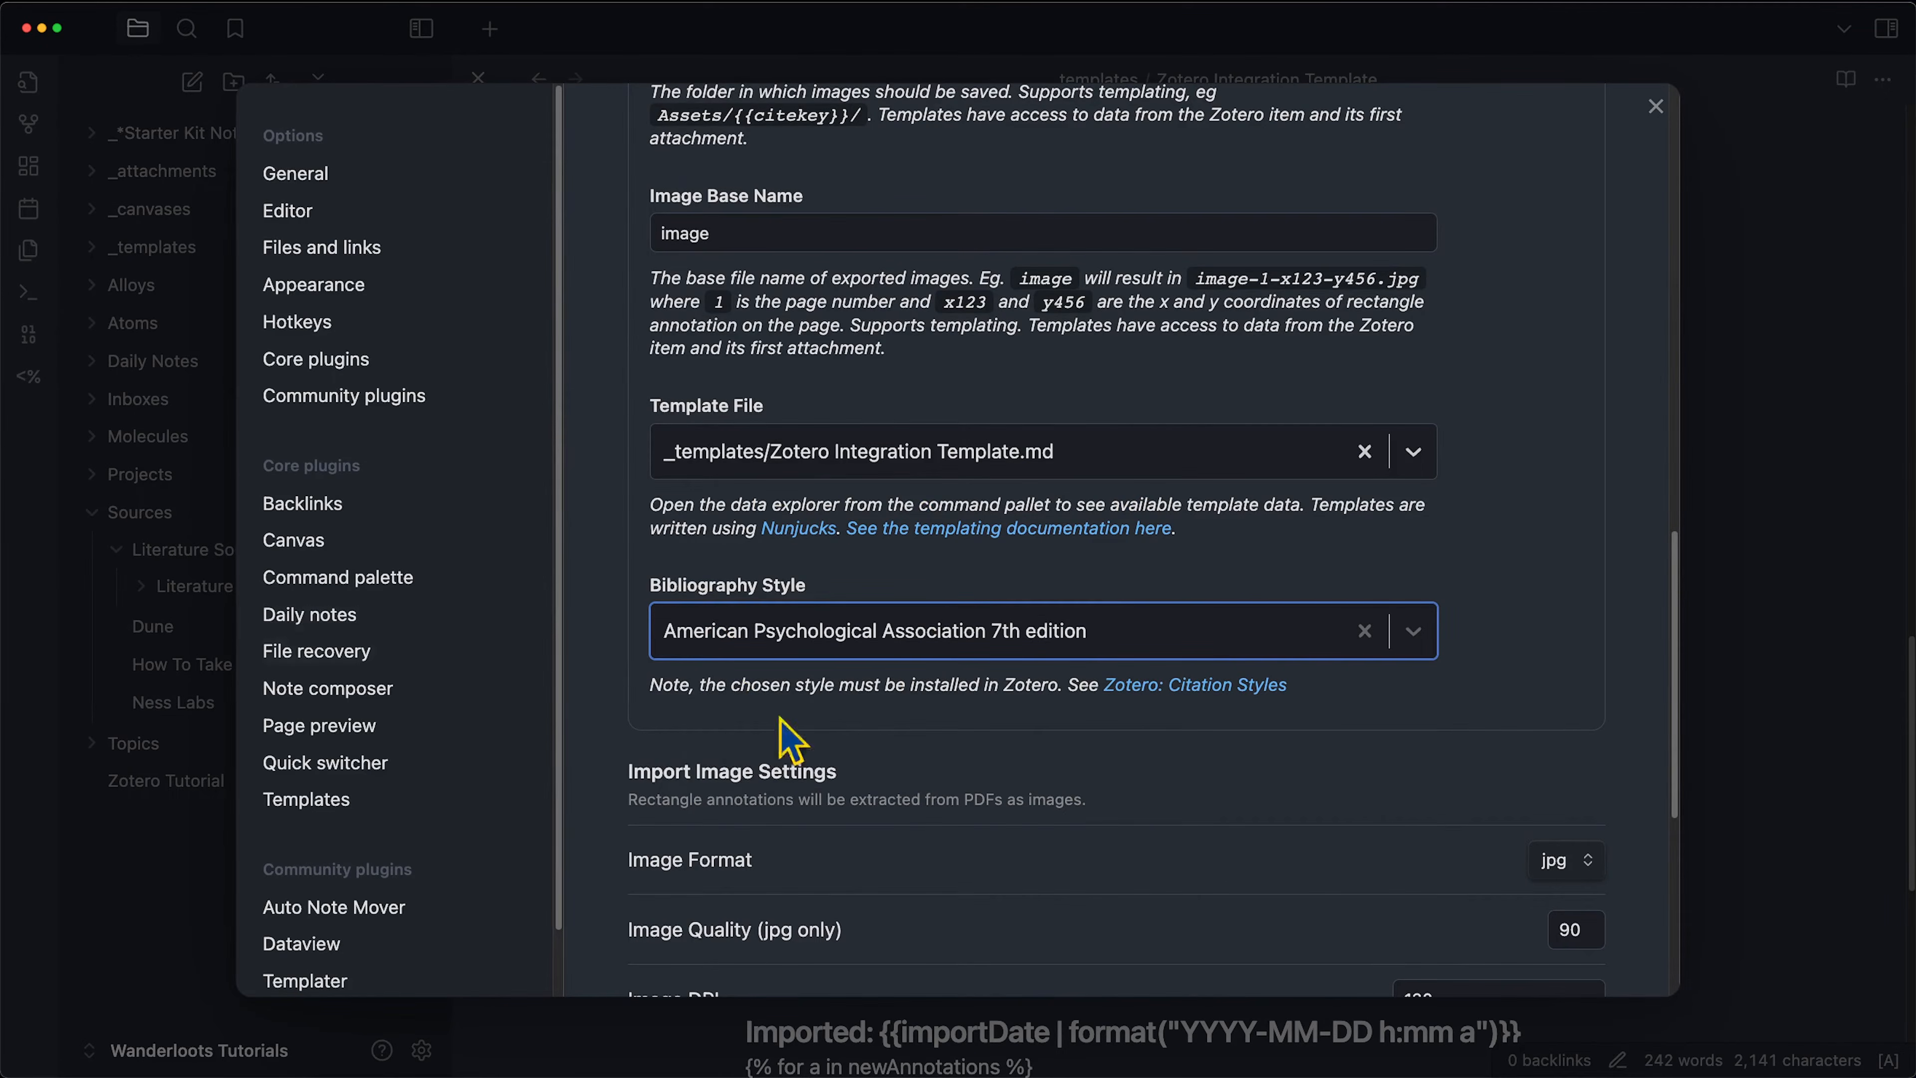
click(867, 721)
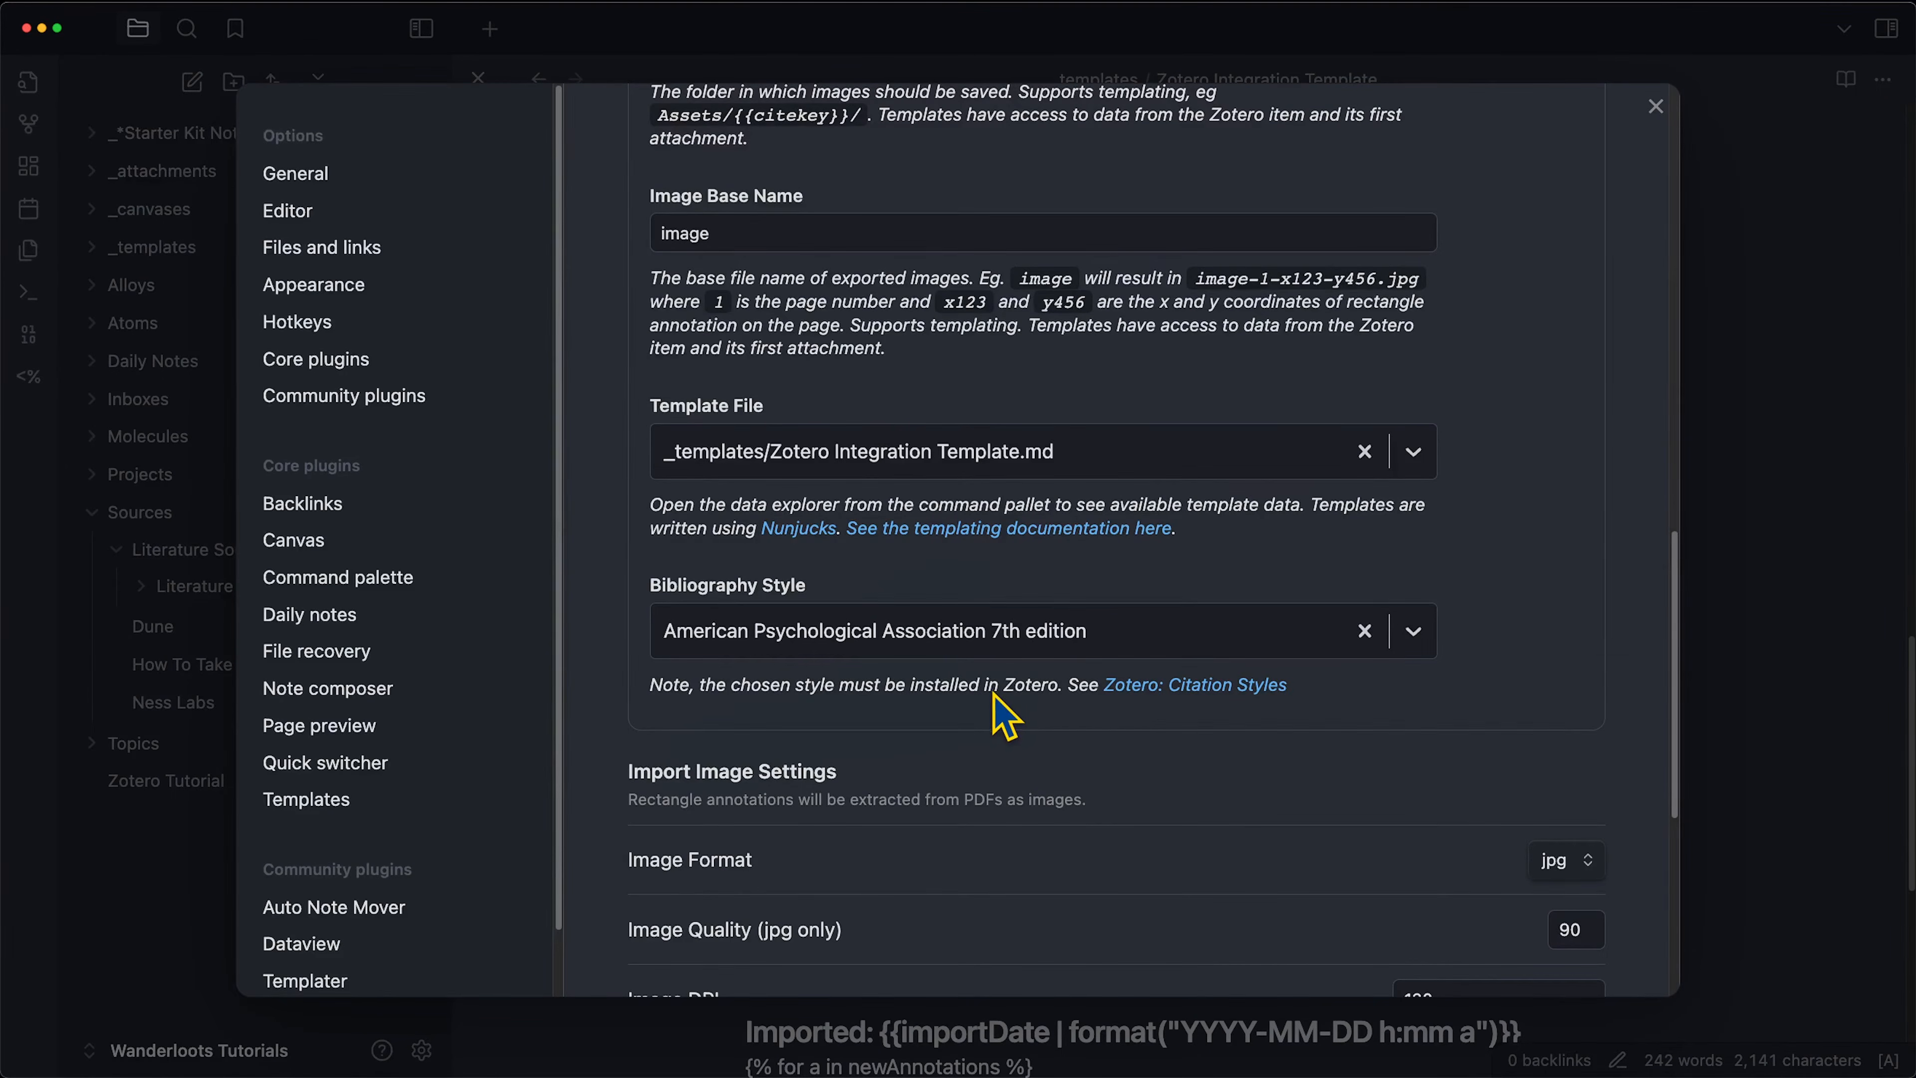
scroll(777, 800, down, 7)
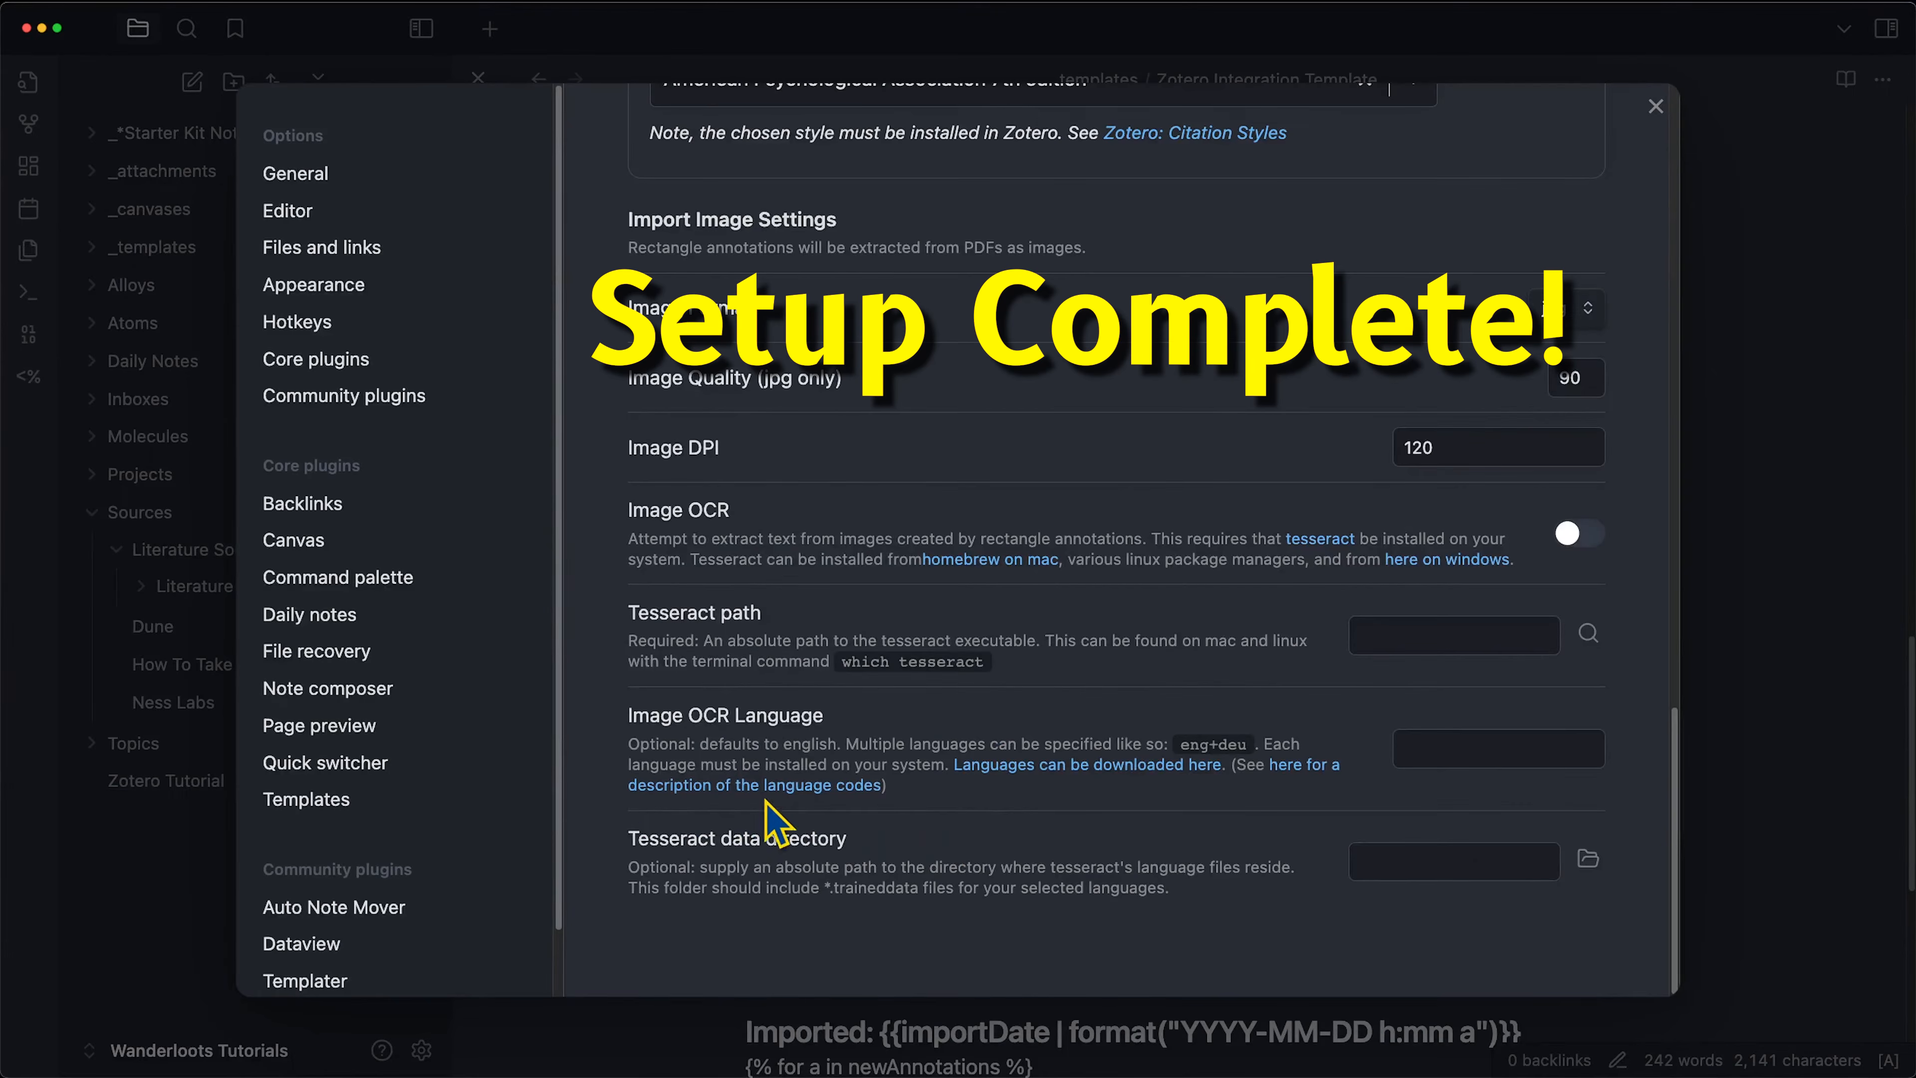
scroll(871, 668, up, 7)
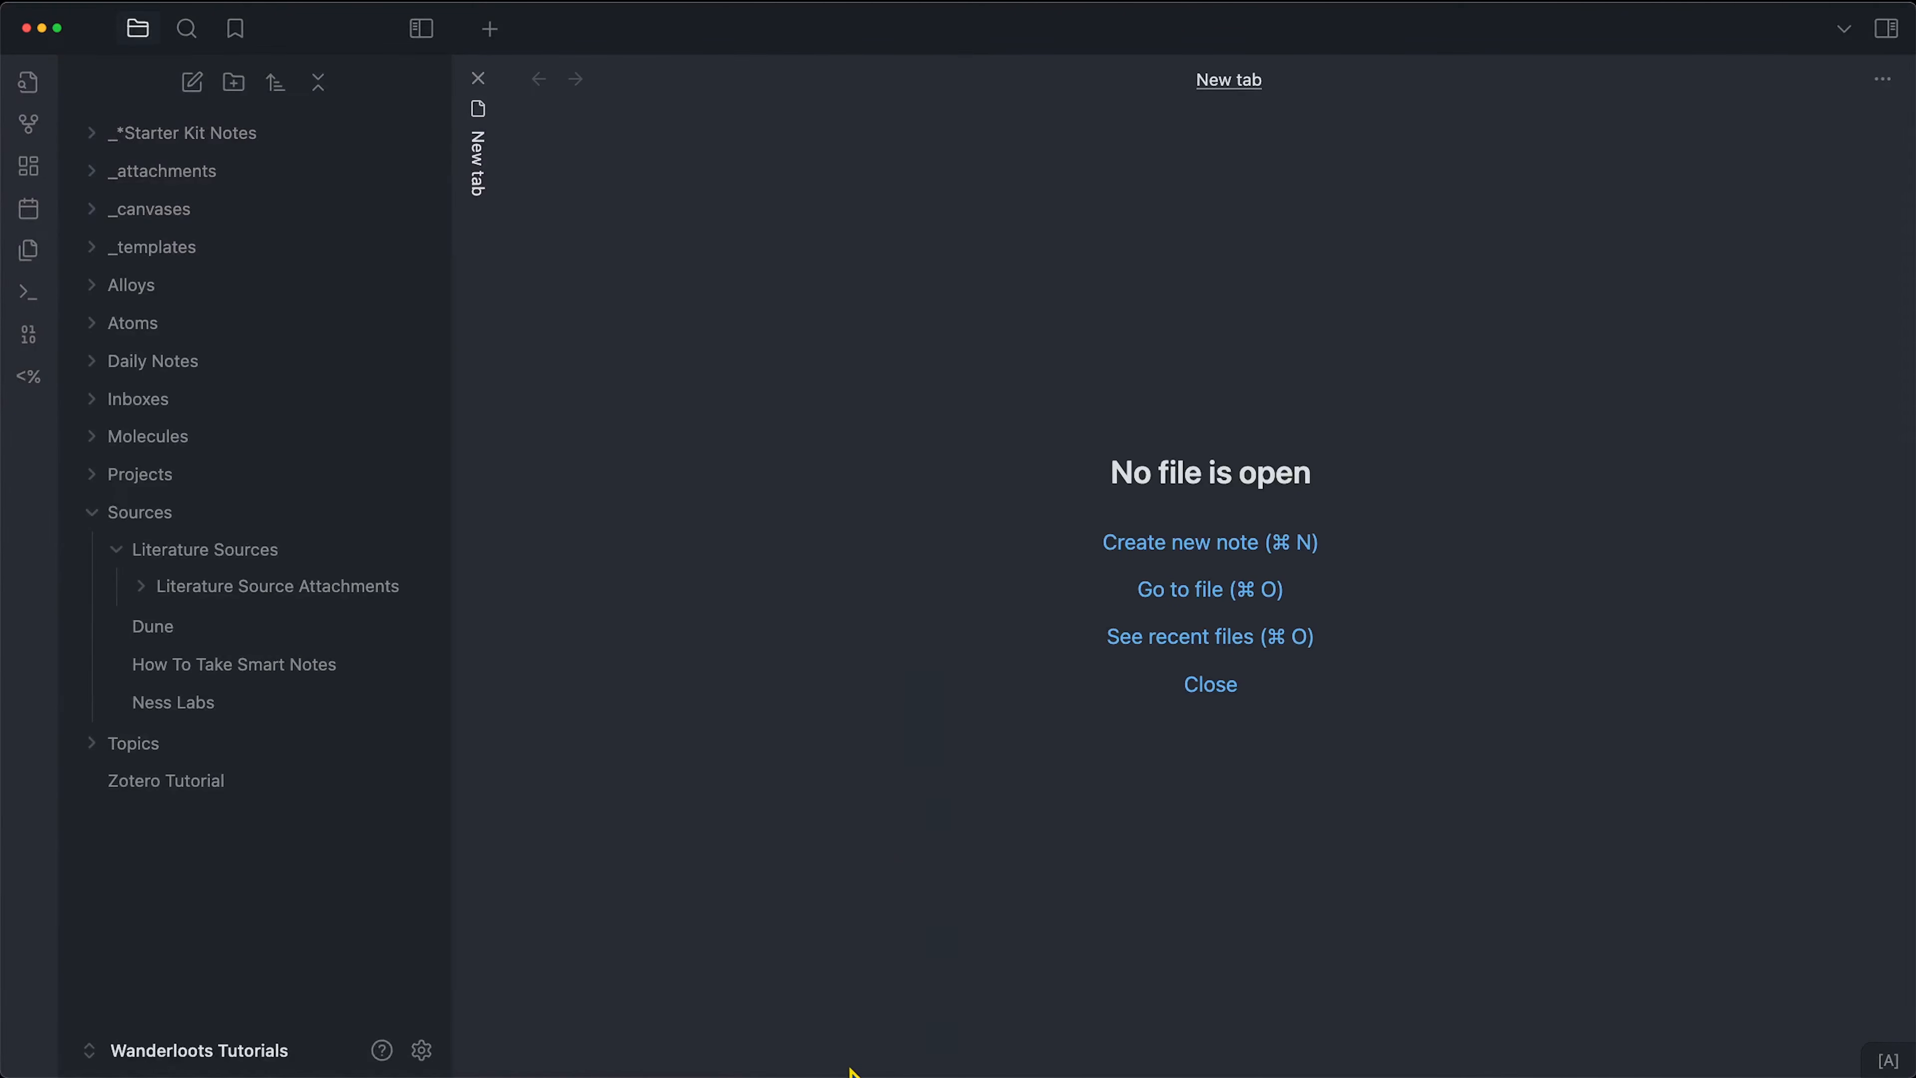
Switch to Zotero, open the PDF of "The Extended Mind" and select the Introduction paragraph on its second page.
click(709, 1034)
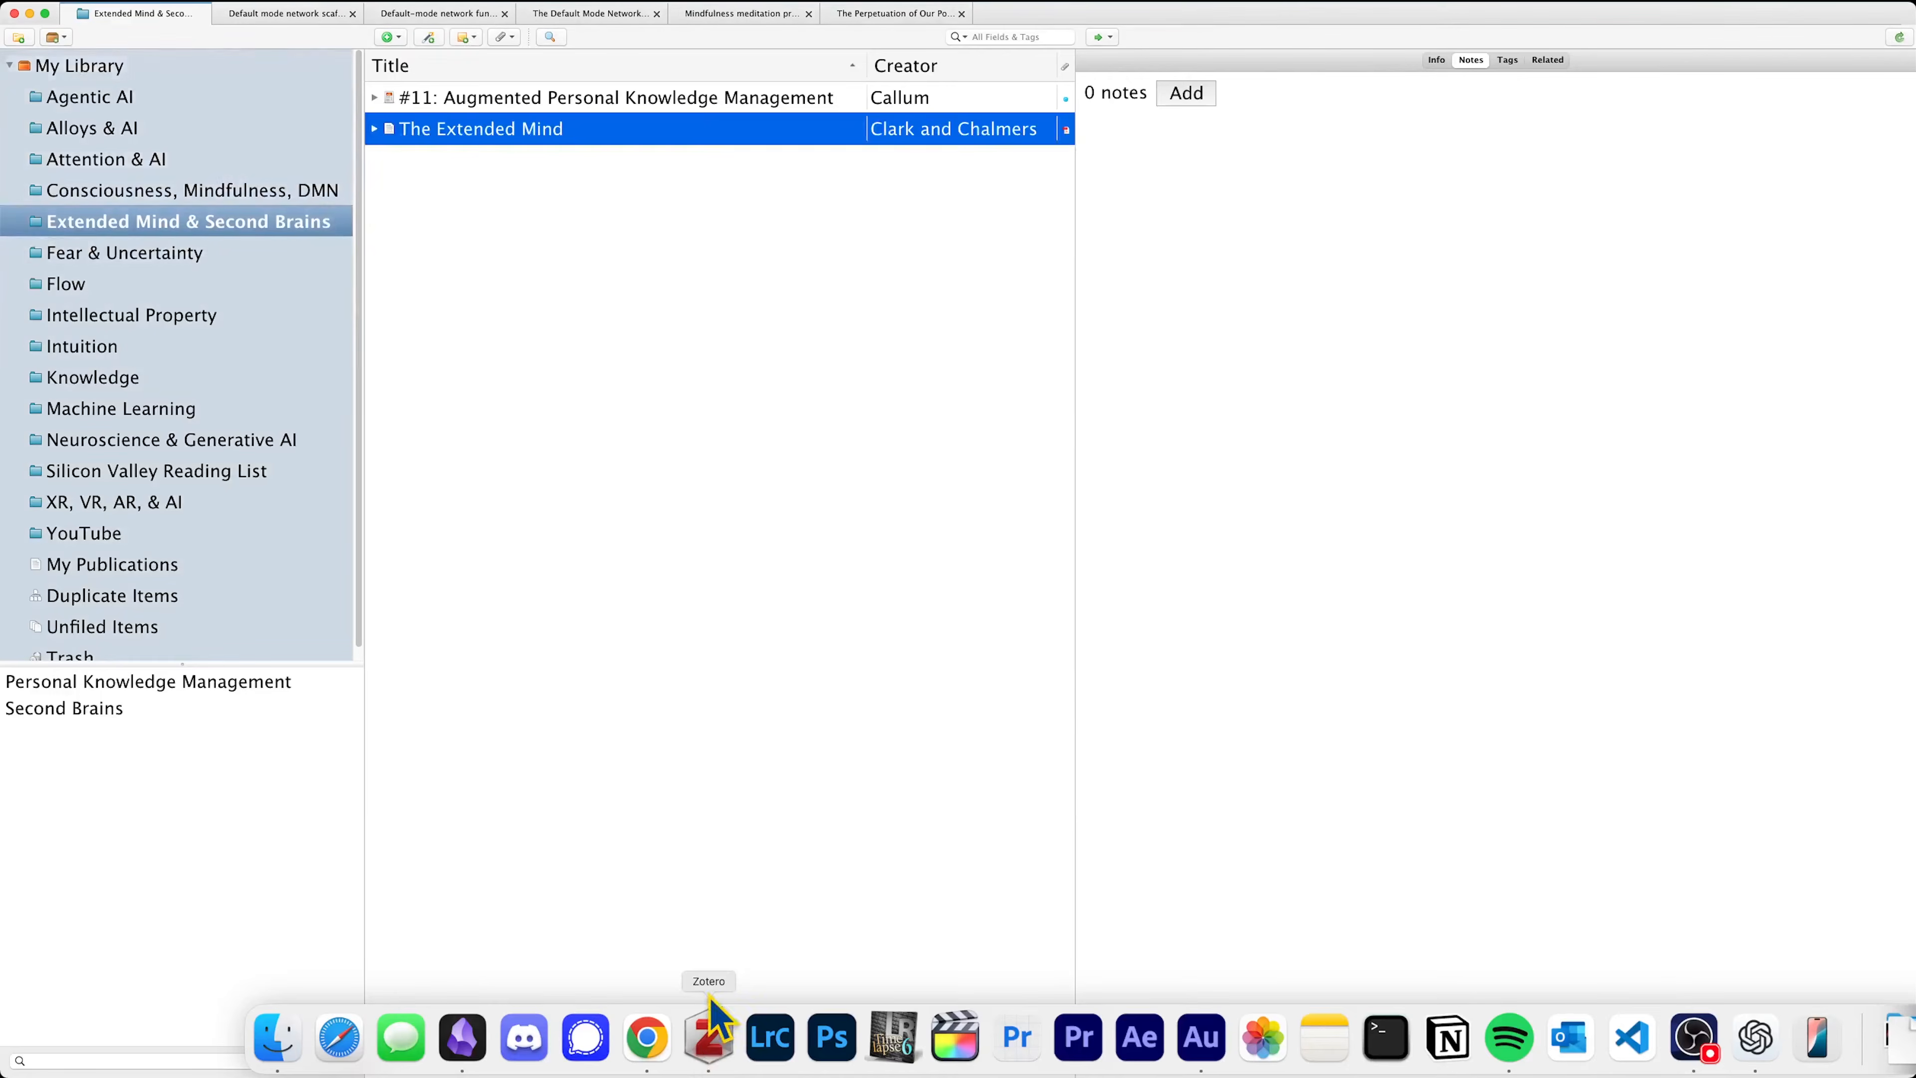
double_click(528, 140)
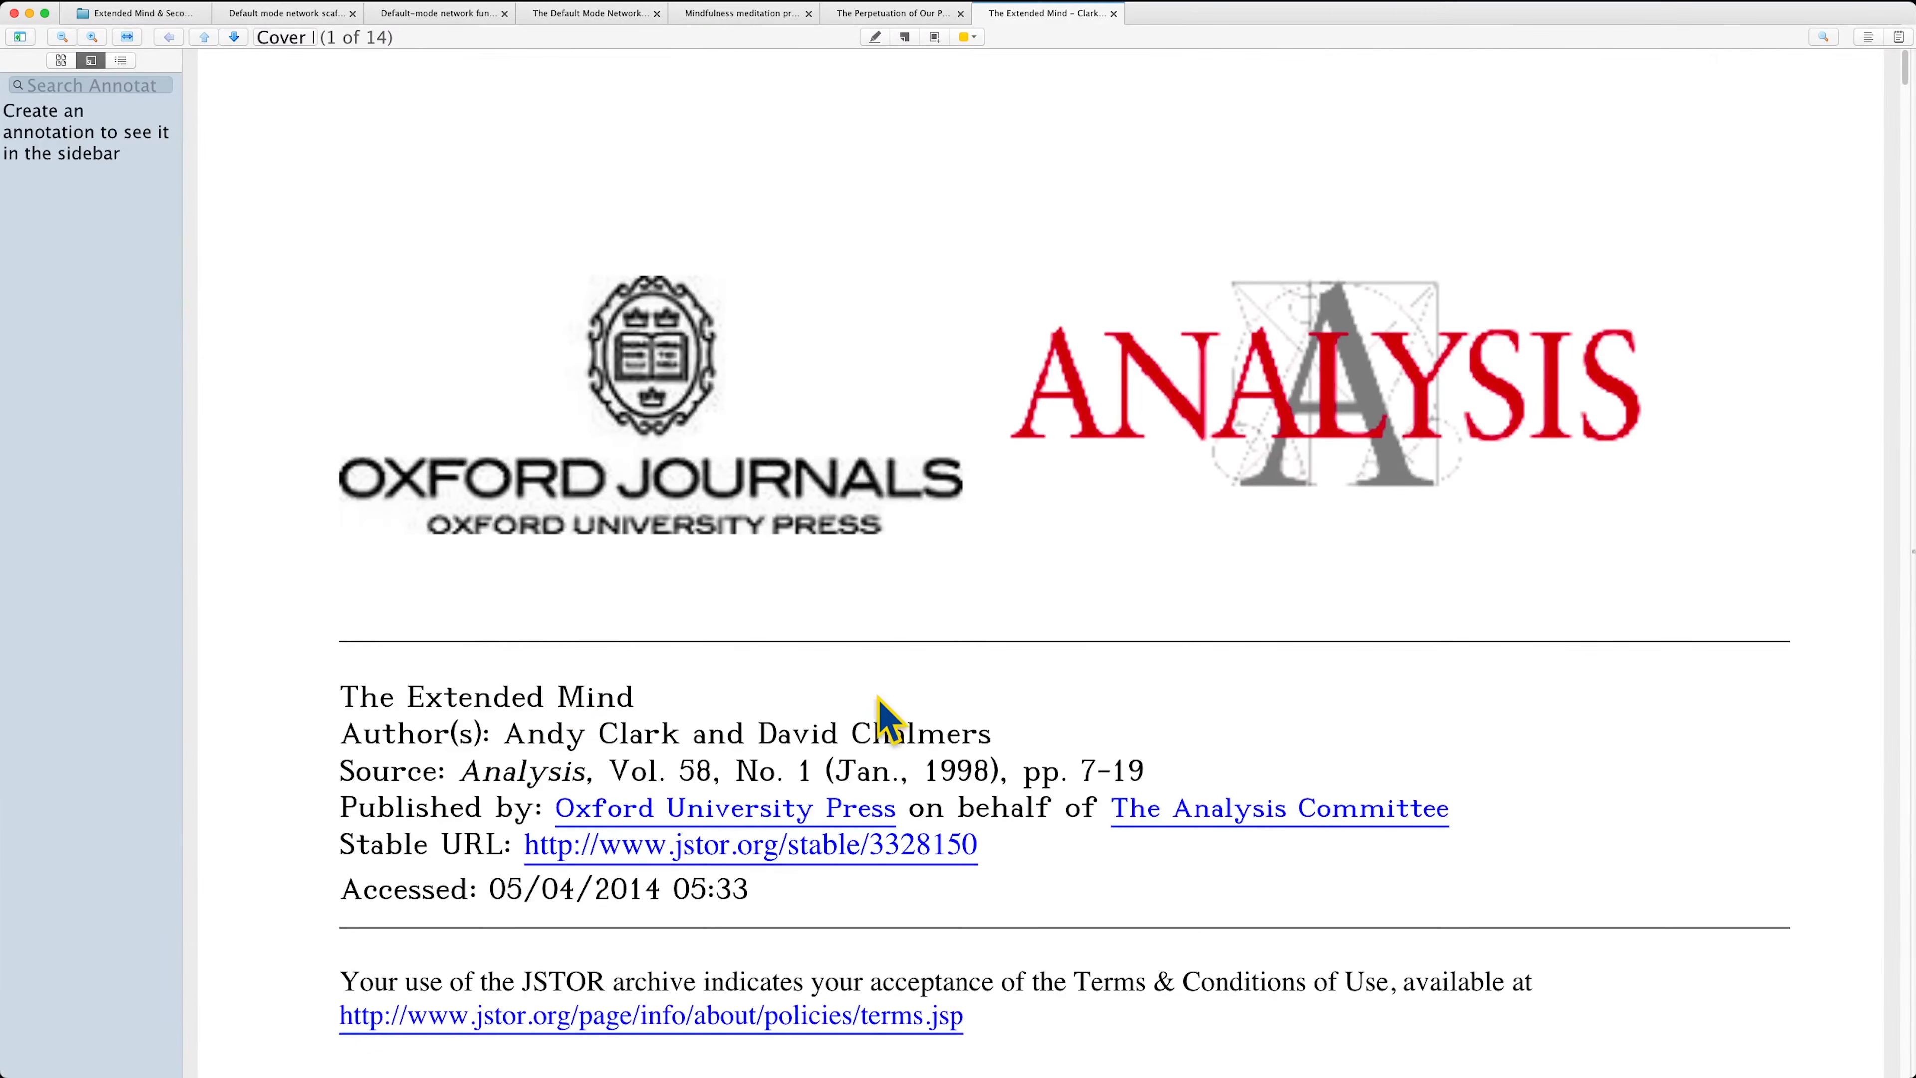
scroll(943, 698, down, 10)
scroll(996, 683, down, 6)
drag(590, 524, 802, 804)
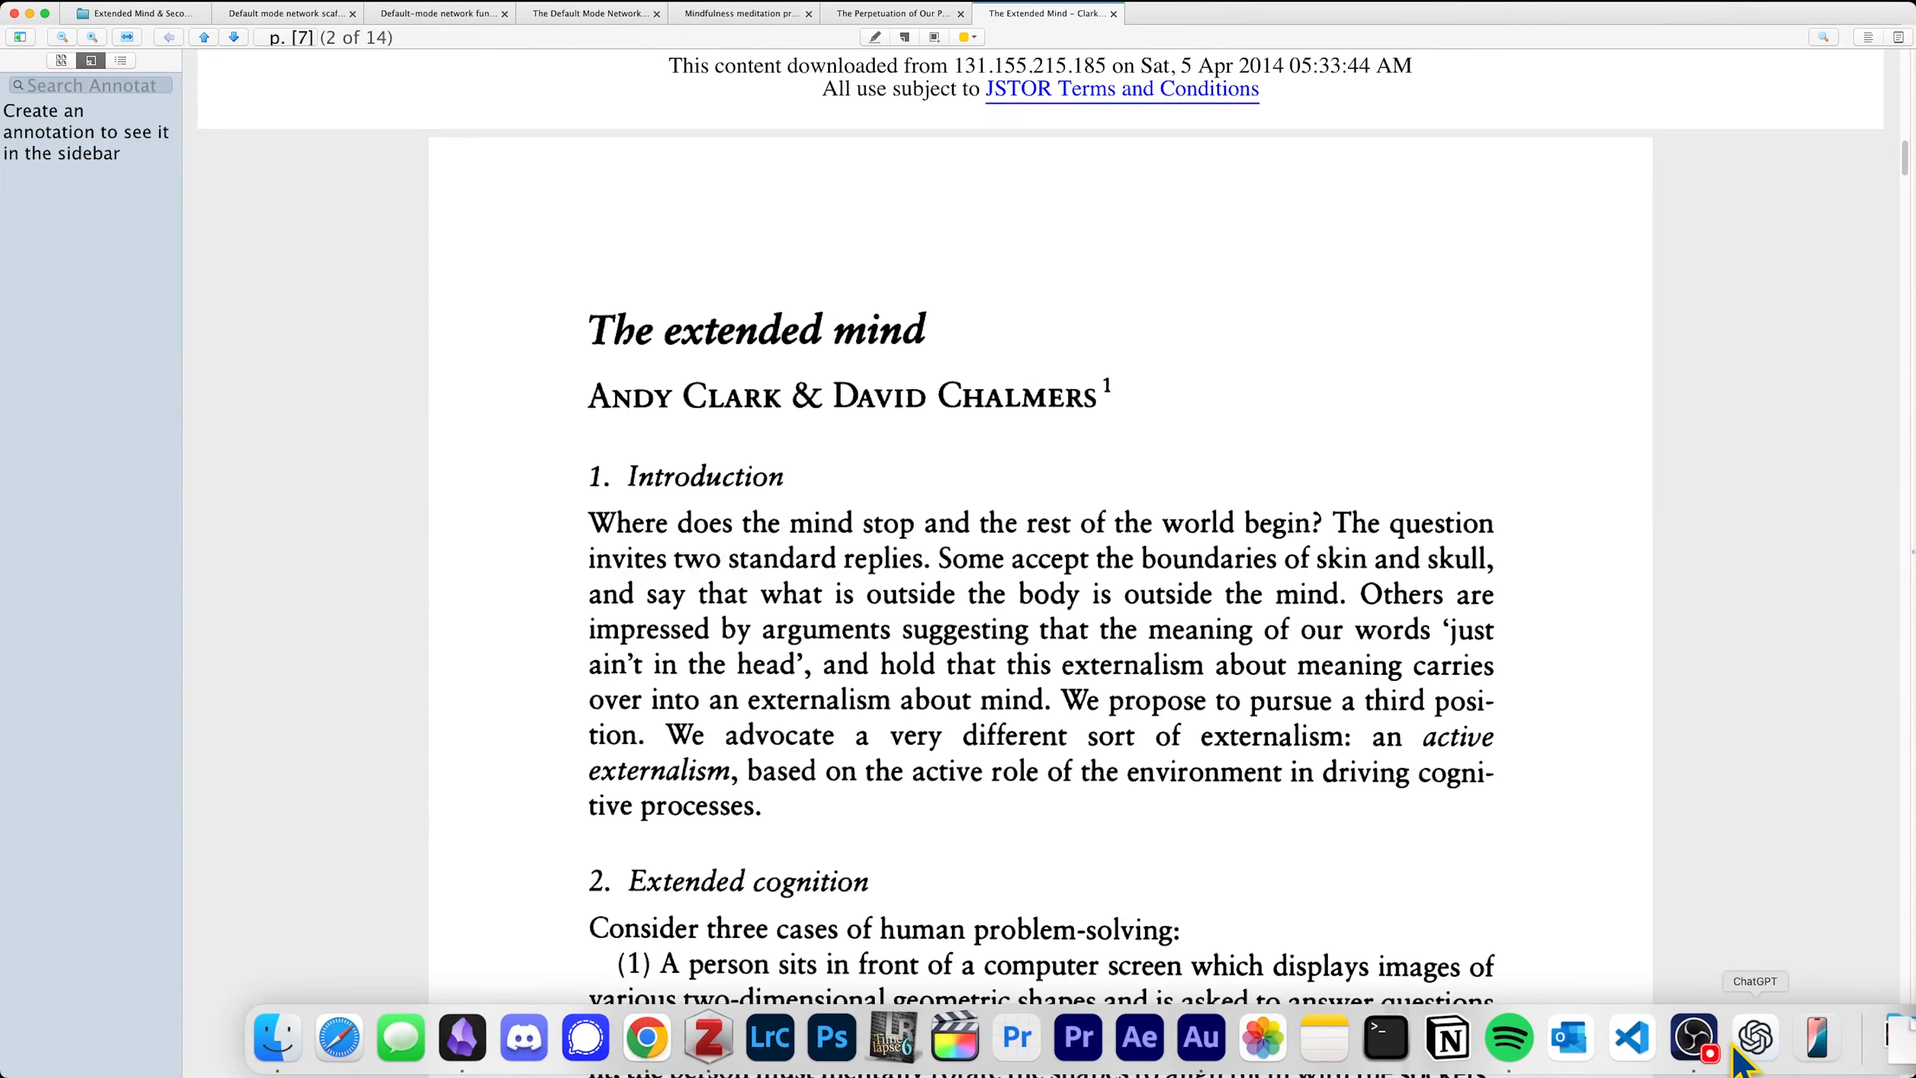
Switch to ChatGPT and read what to mark in red under the Stoplight Method of Annotation.
click(1747, 1046)
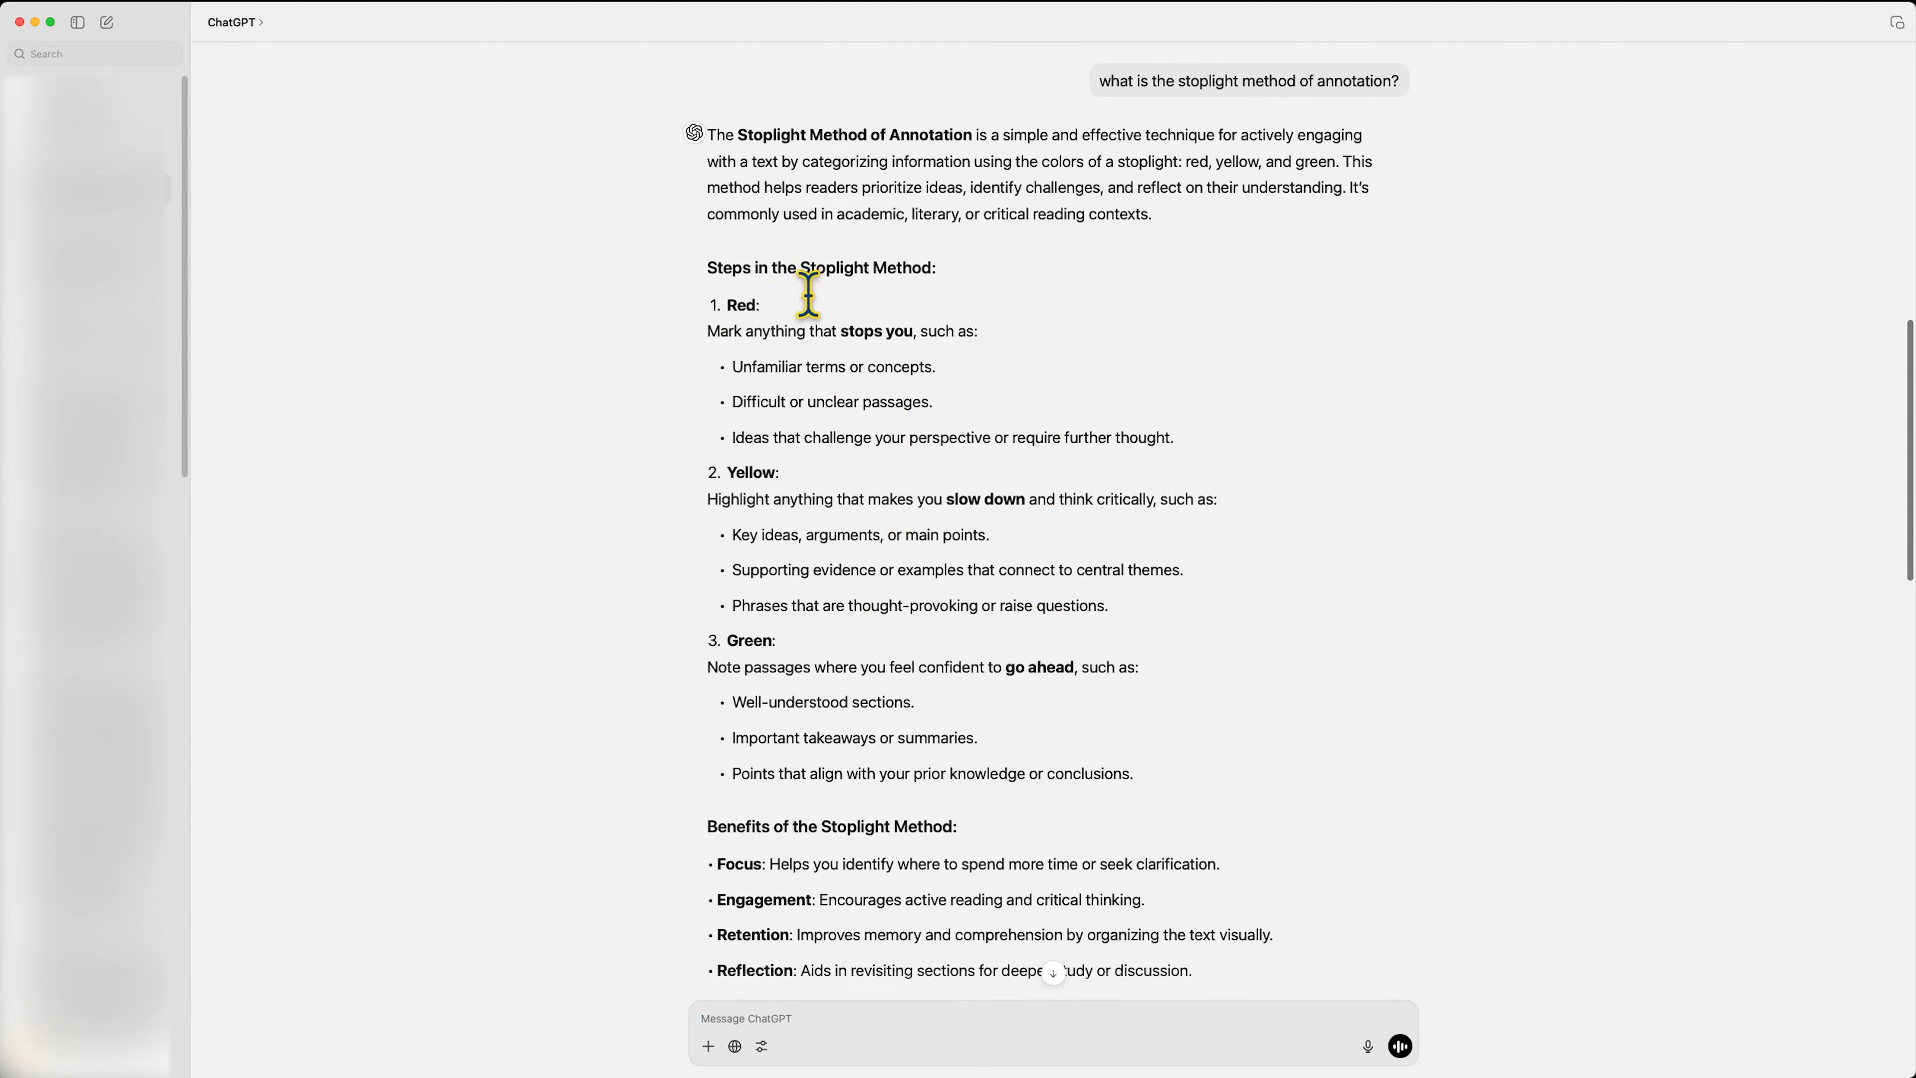
drag(755, 331, 942, 331)
click(867, 361)
drag(759, 374, 905, 376)
click(785, 405)
drag(785, 405, 999, 439)
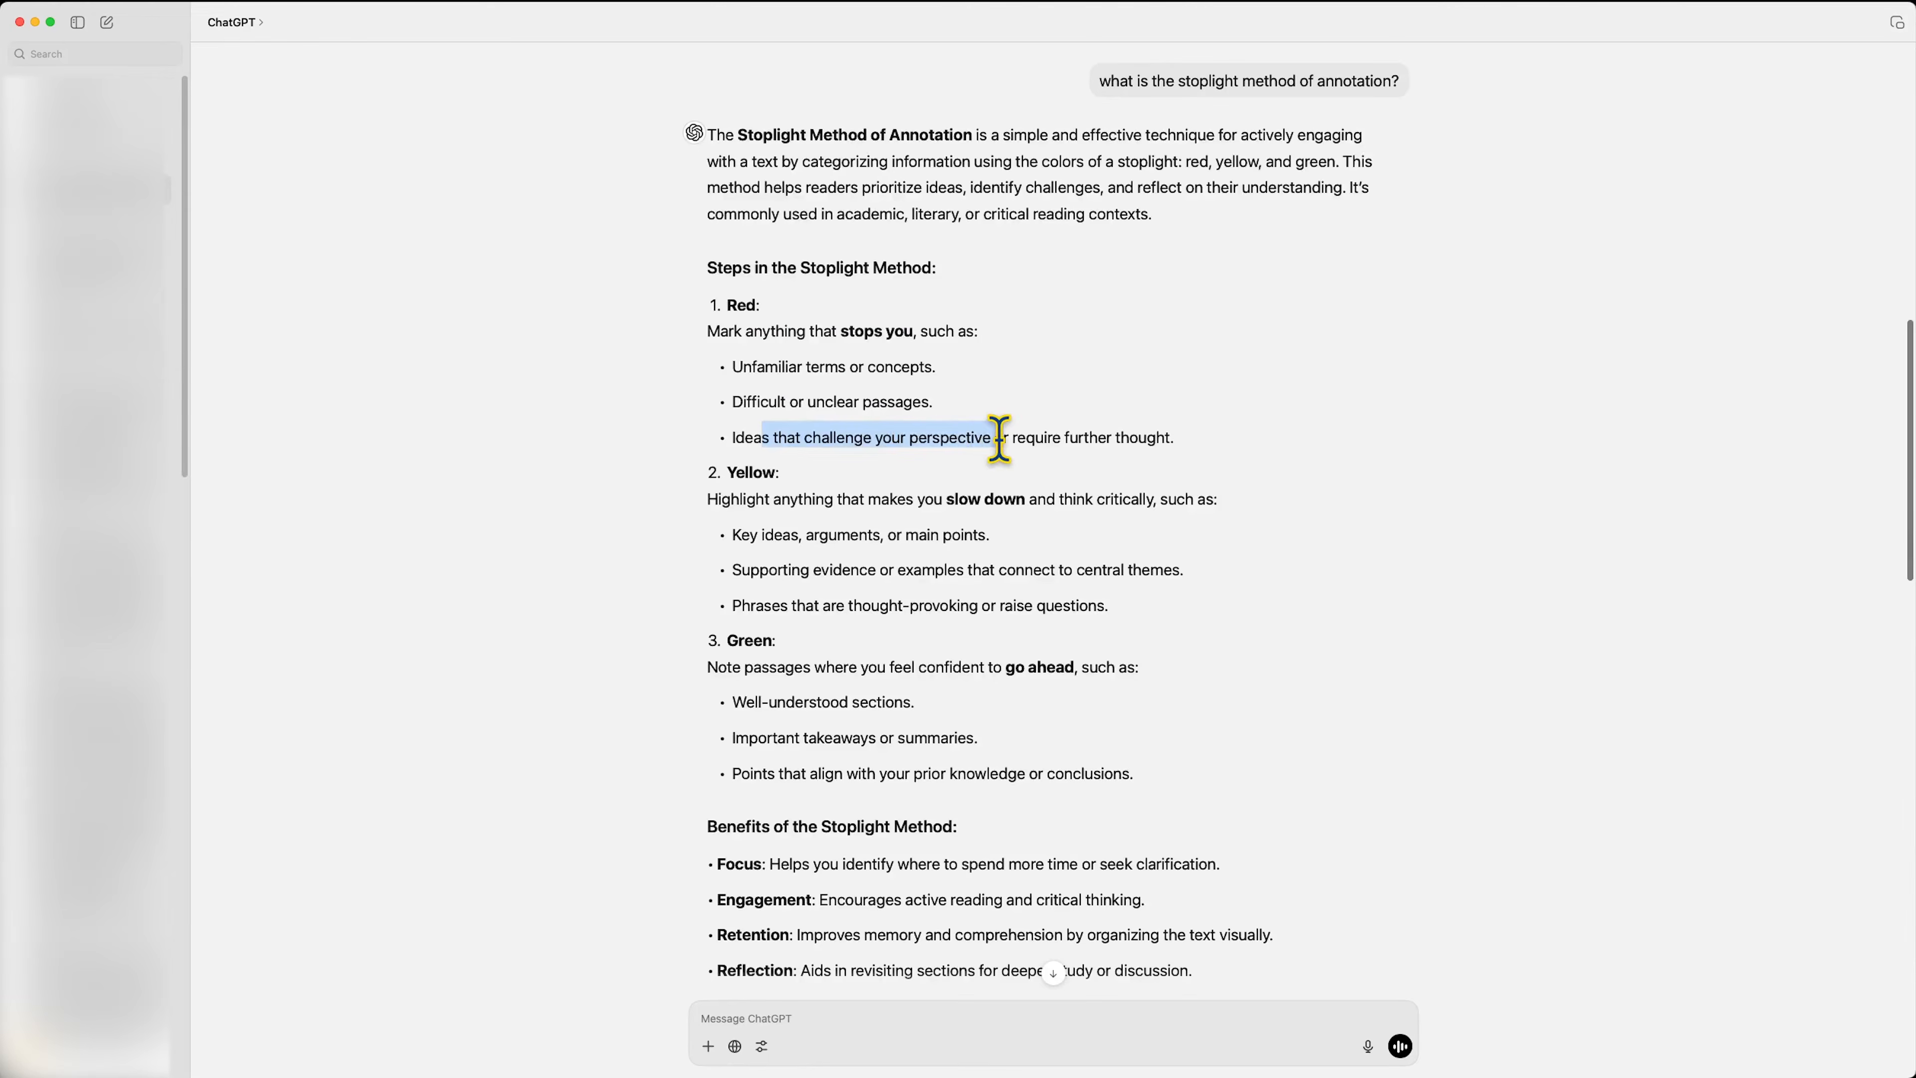
click(999, 439)
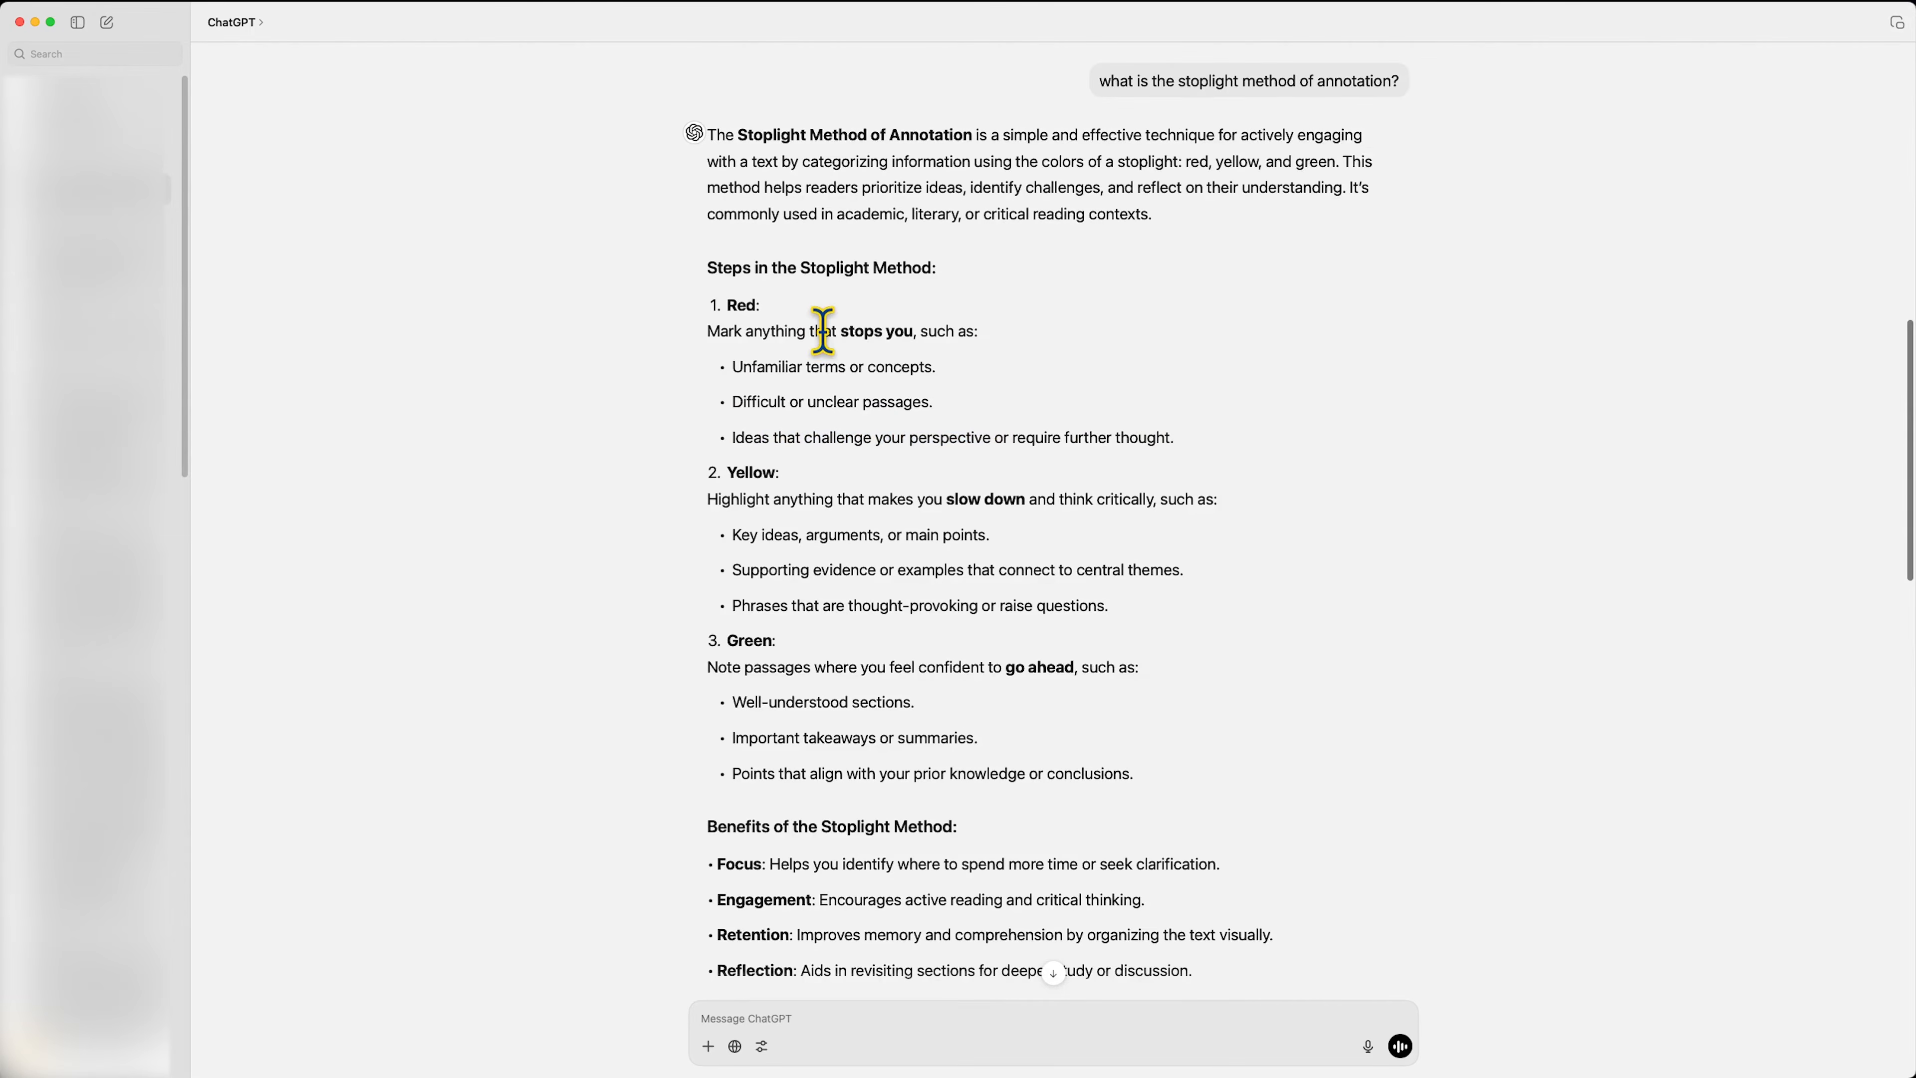
Read the yellow and green categories of the Stoplight Method, then return to the "The Extended Mind" PDF in Zotero.
drag(812, 498, 1024, 494)
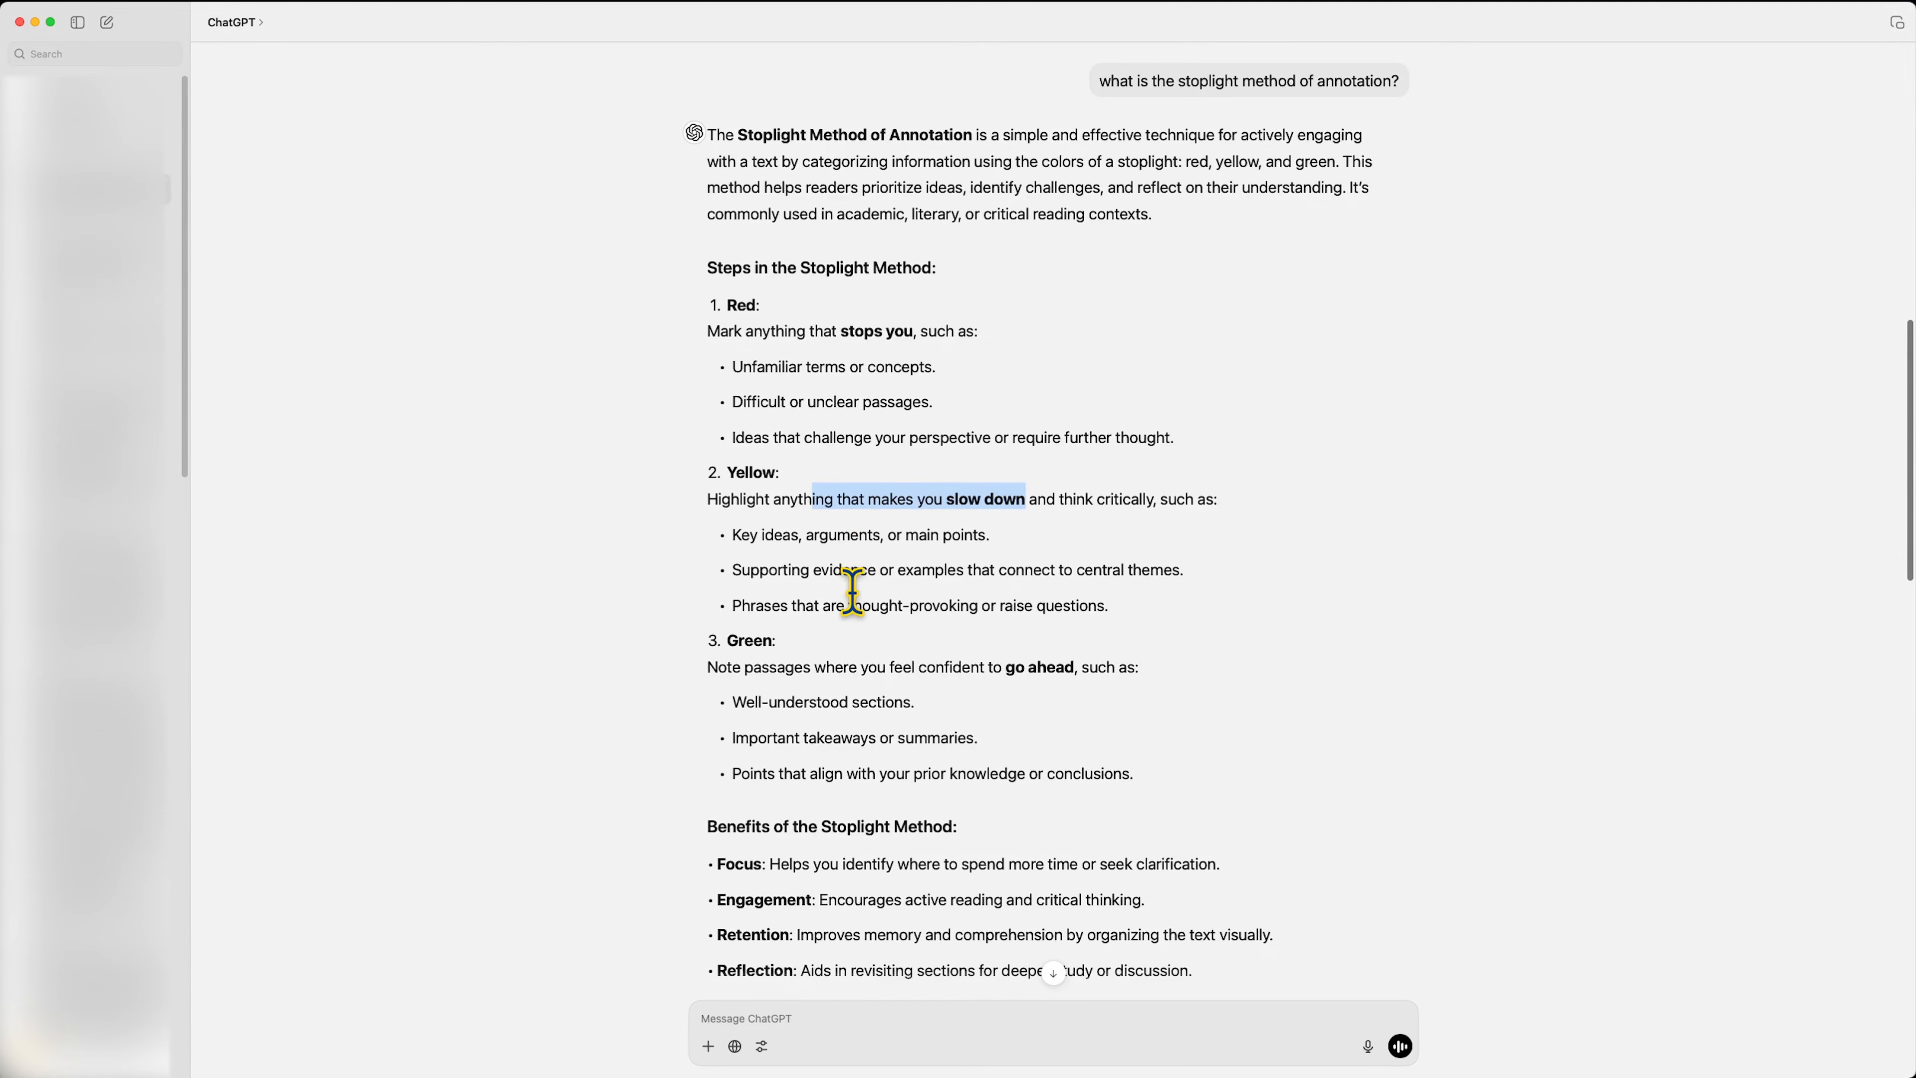
drag(738, 675, 1054, 671)
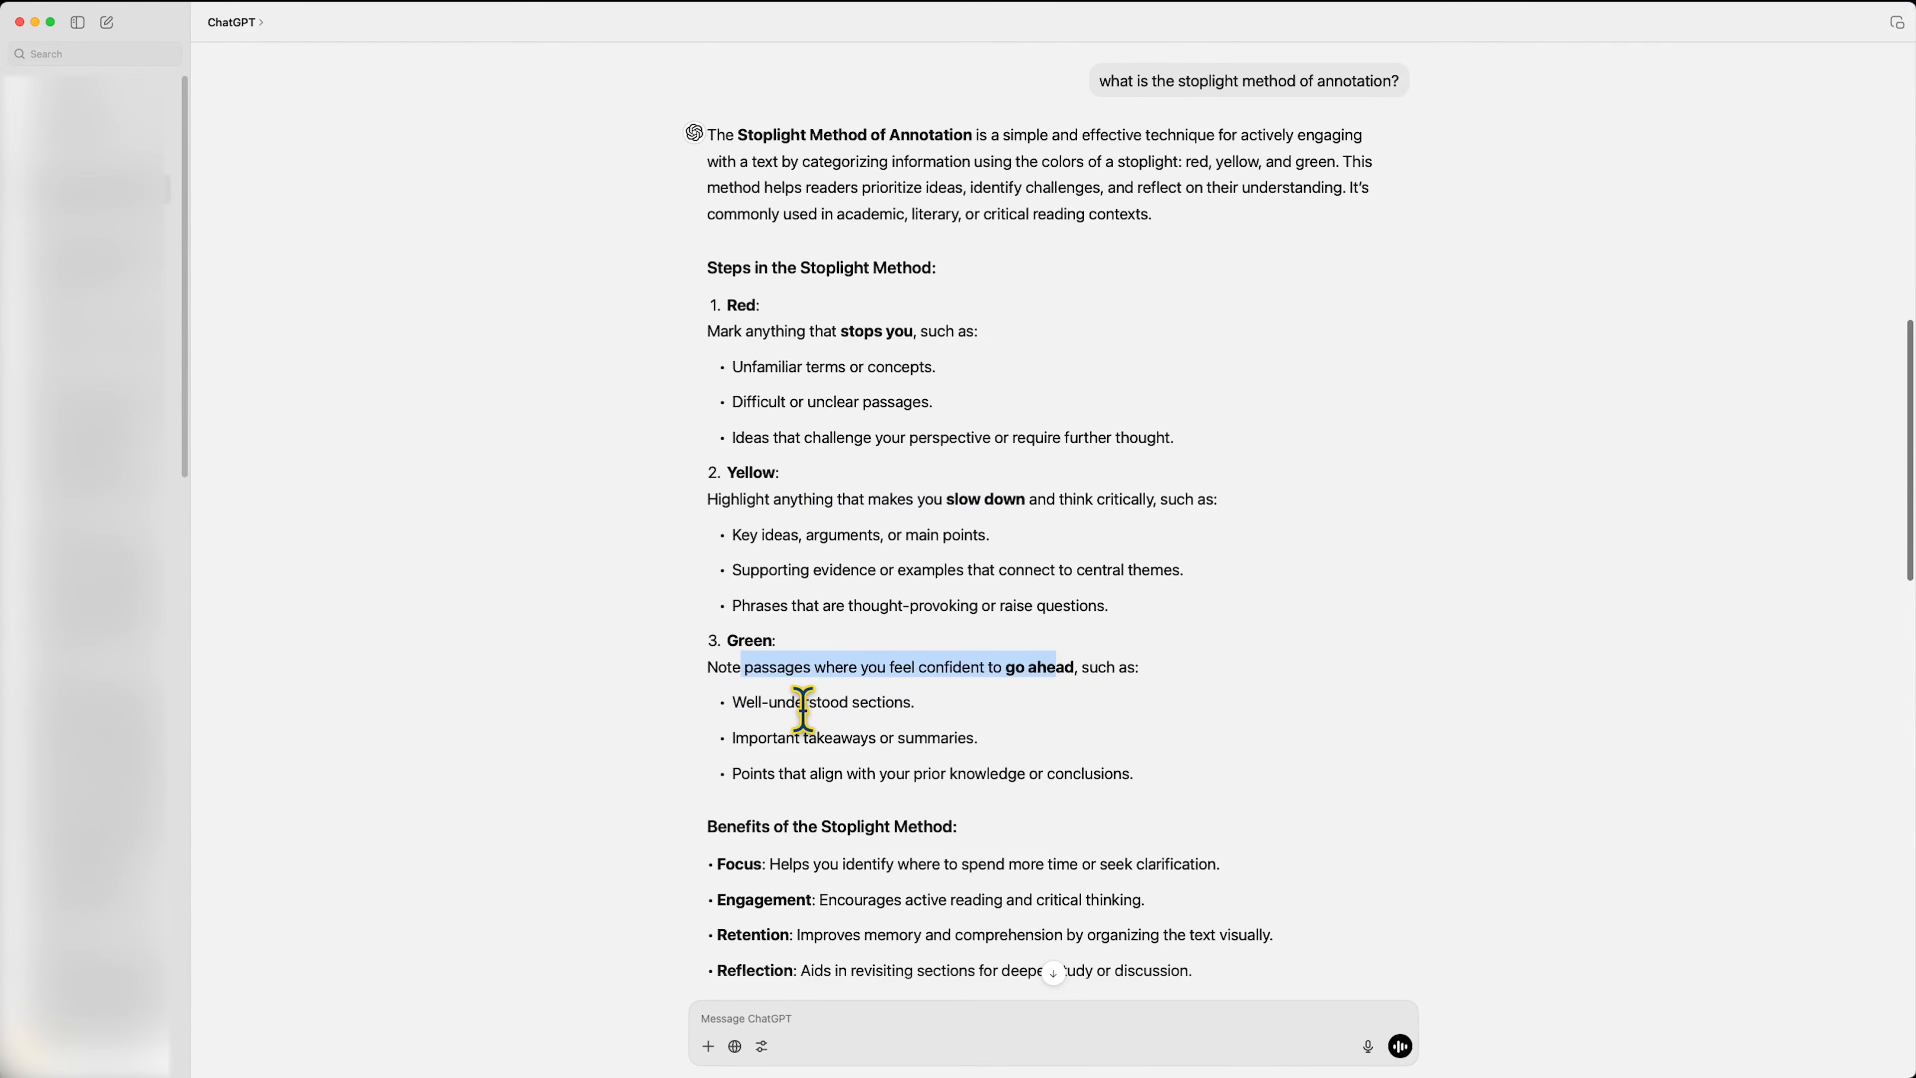
drag(747, 703, 902, 706)
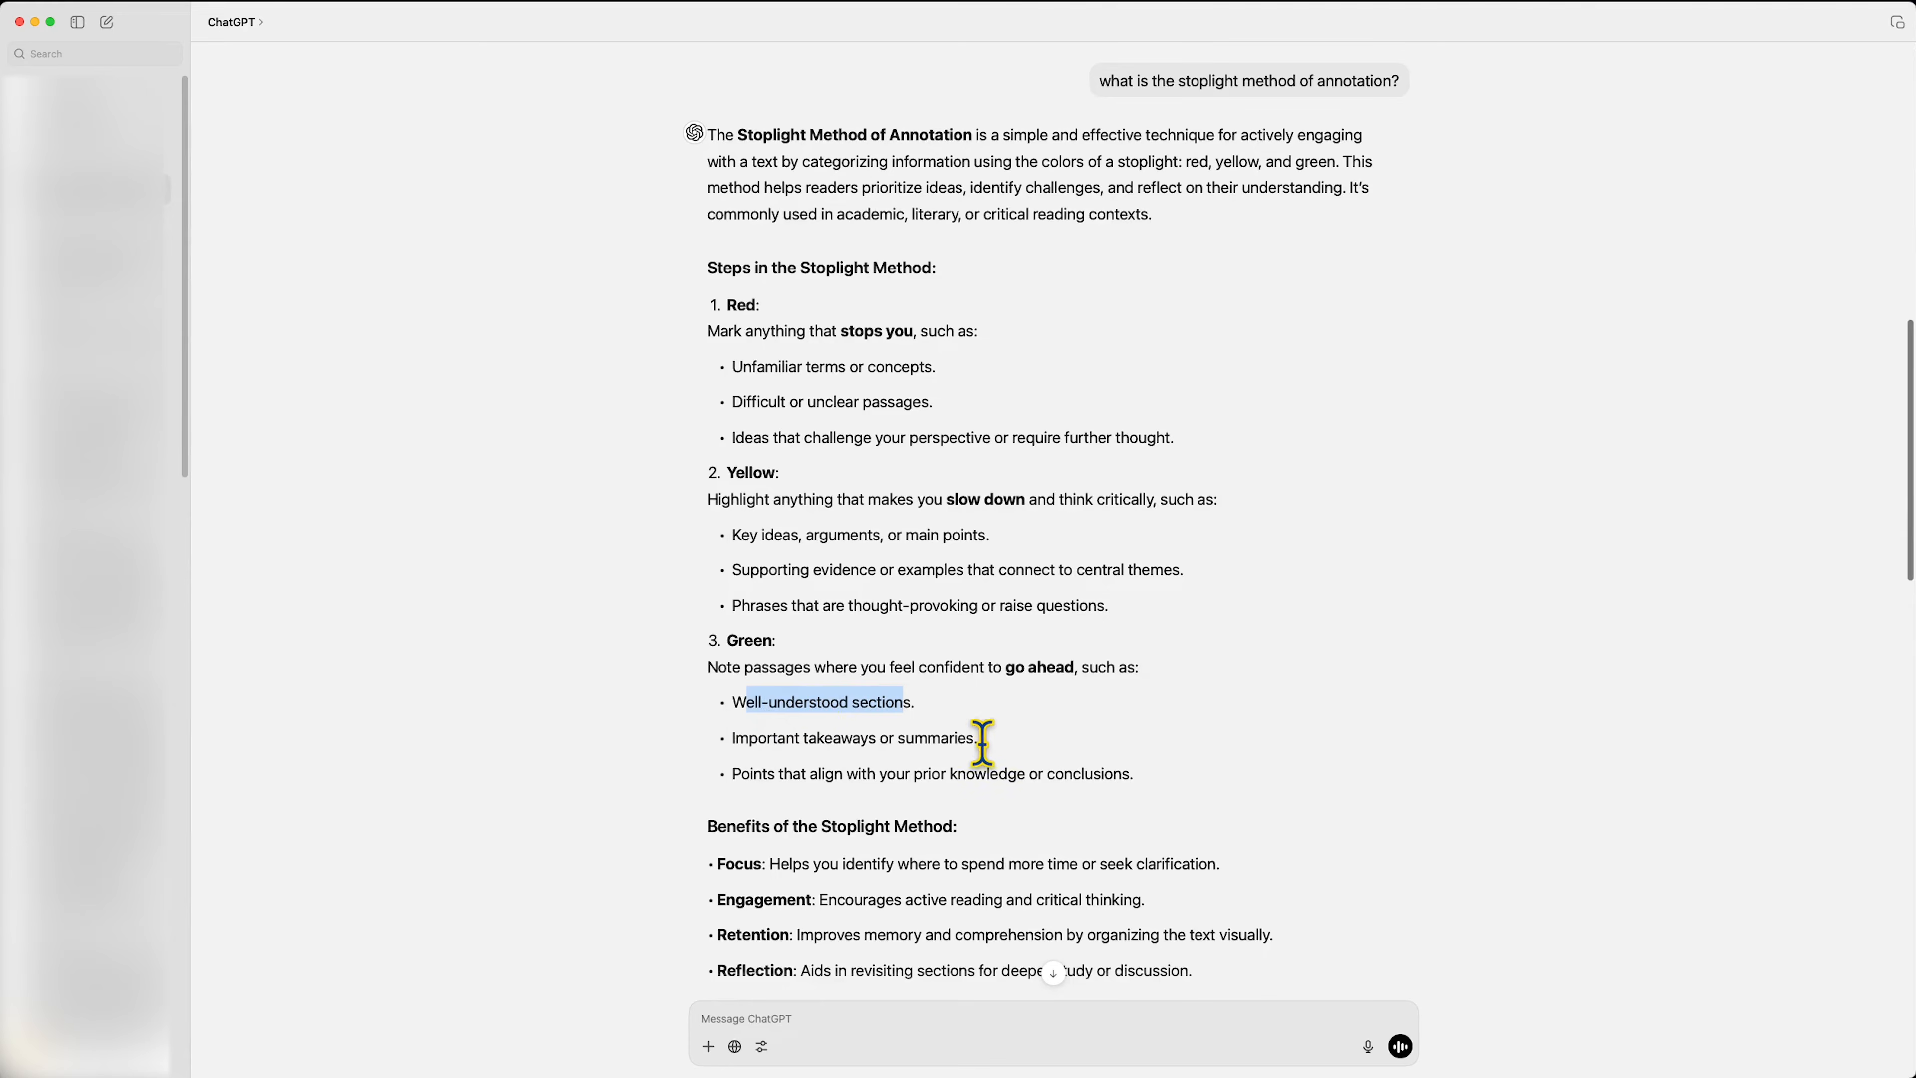
drag(751, 771, 1100, 762)
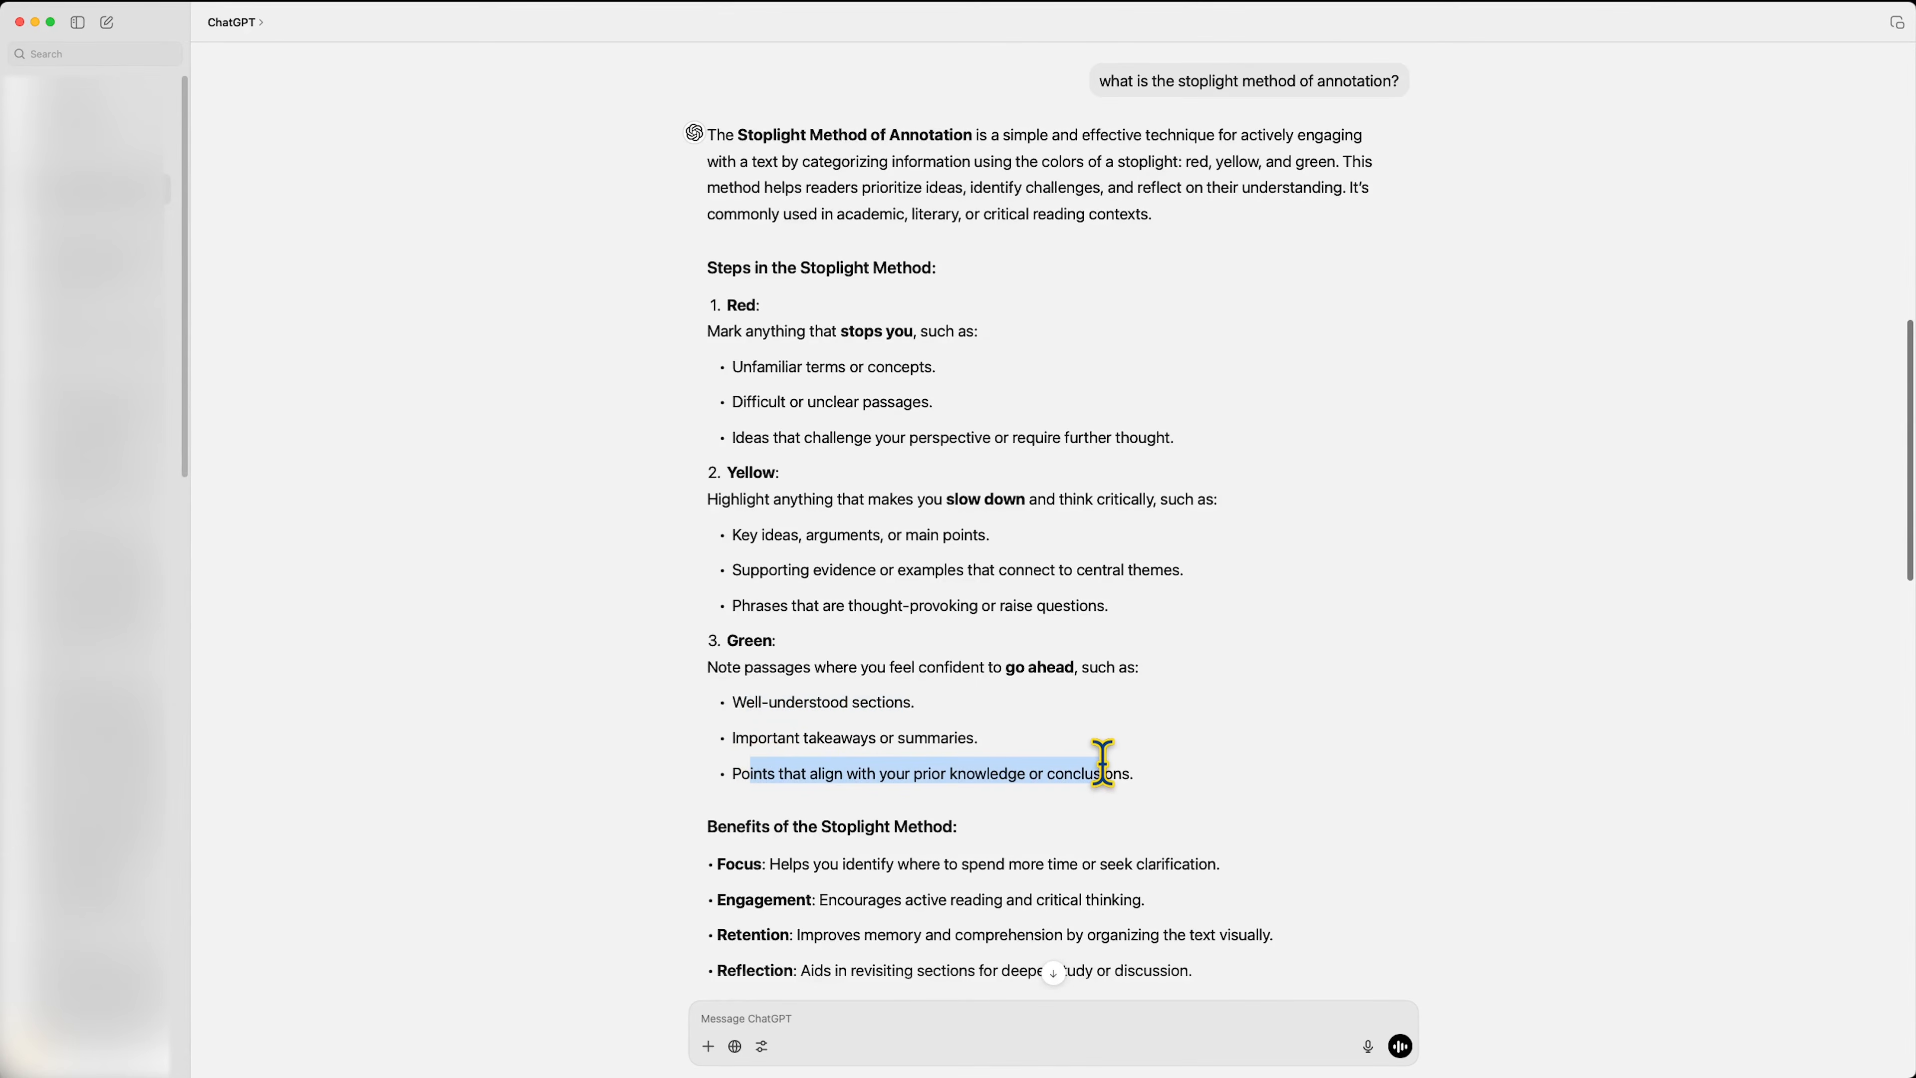
click(1102, 763)
scroll(1102, 764, down, 1)
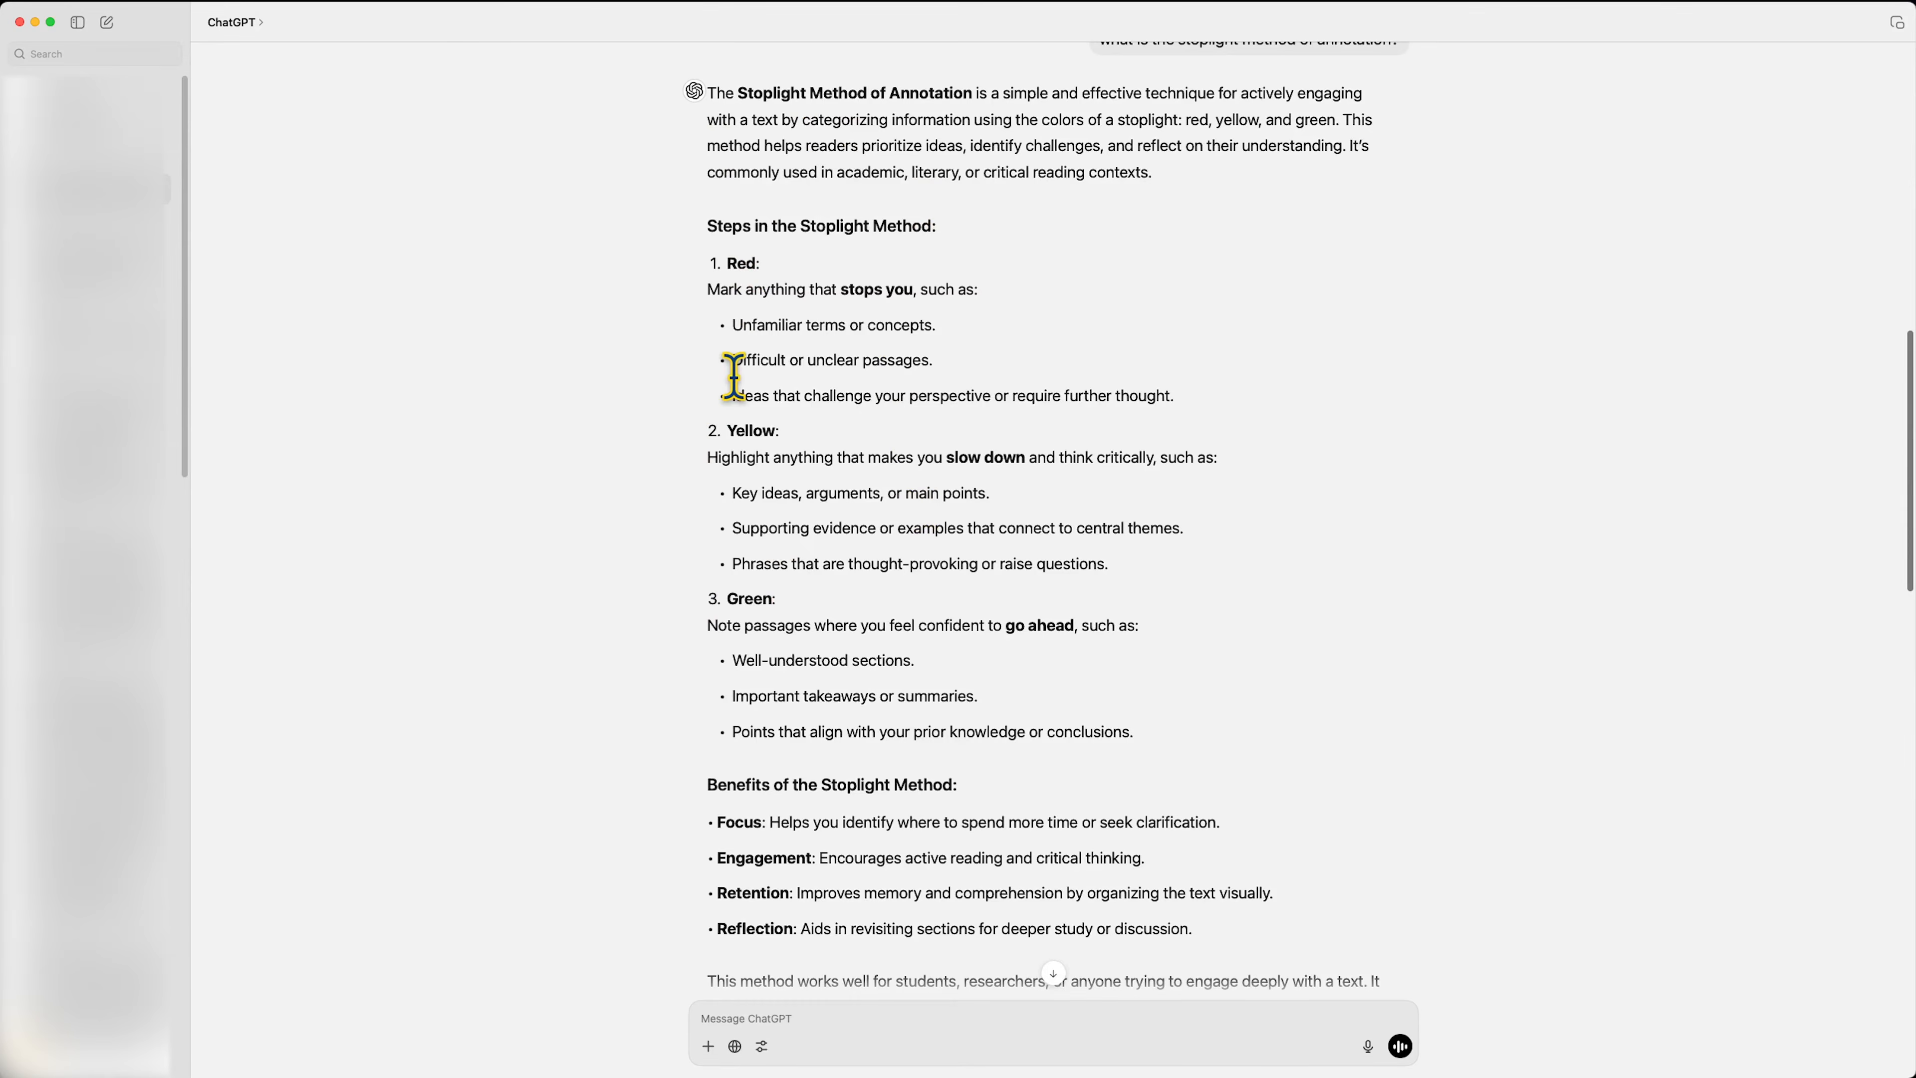
click(35, 22)
click(697, 584)
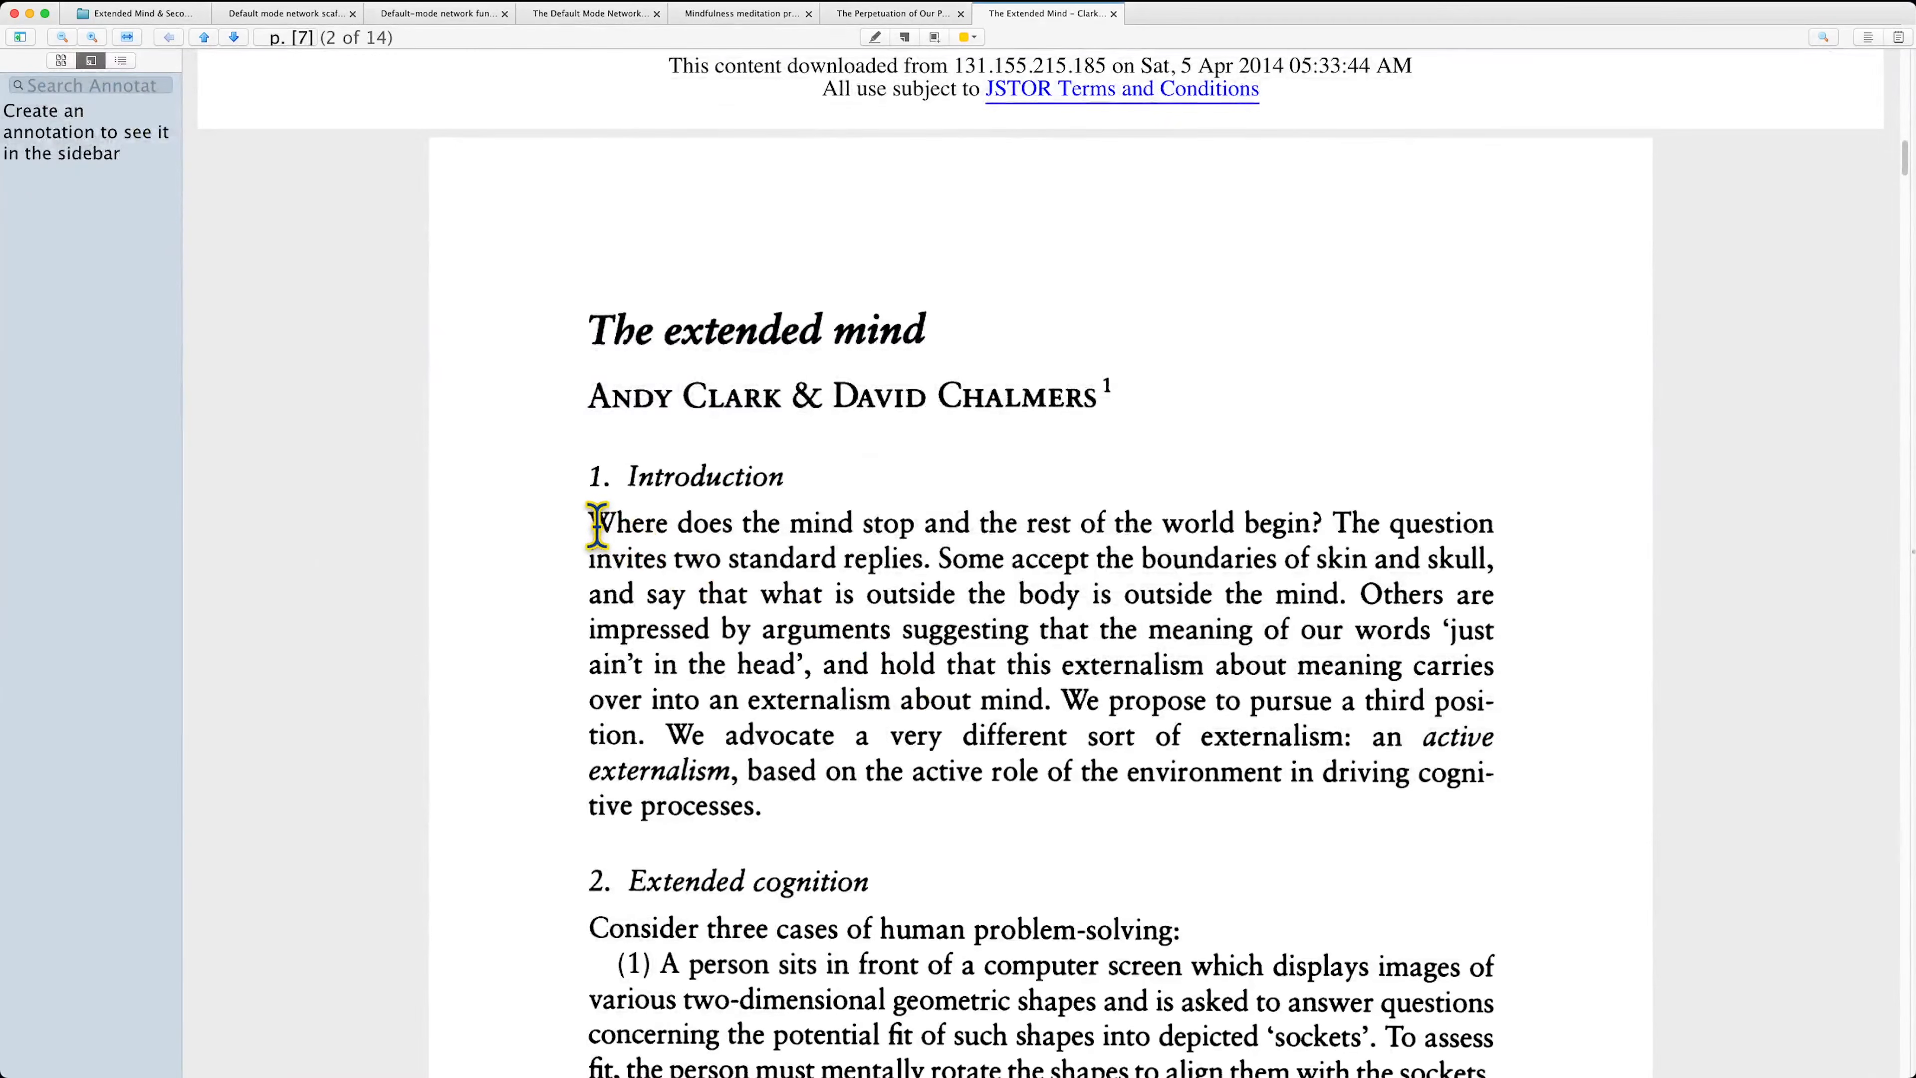
Highlight the whole Introduction paragraph of "The Extended Mind" in green and check the annotation's comment field.
drag(594, 526, 800, 811)
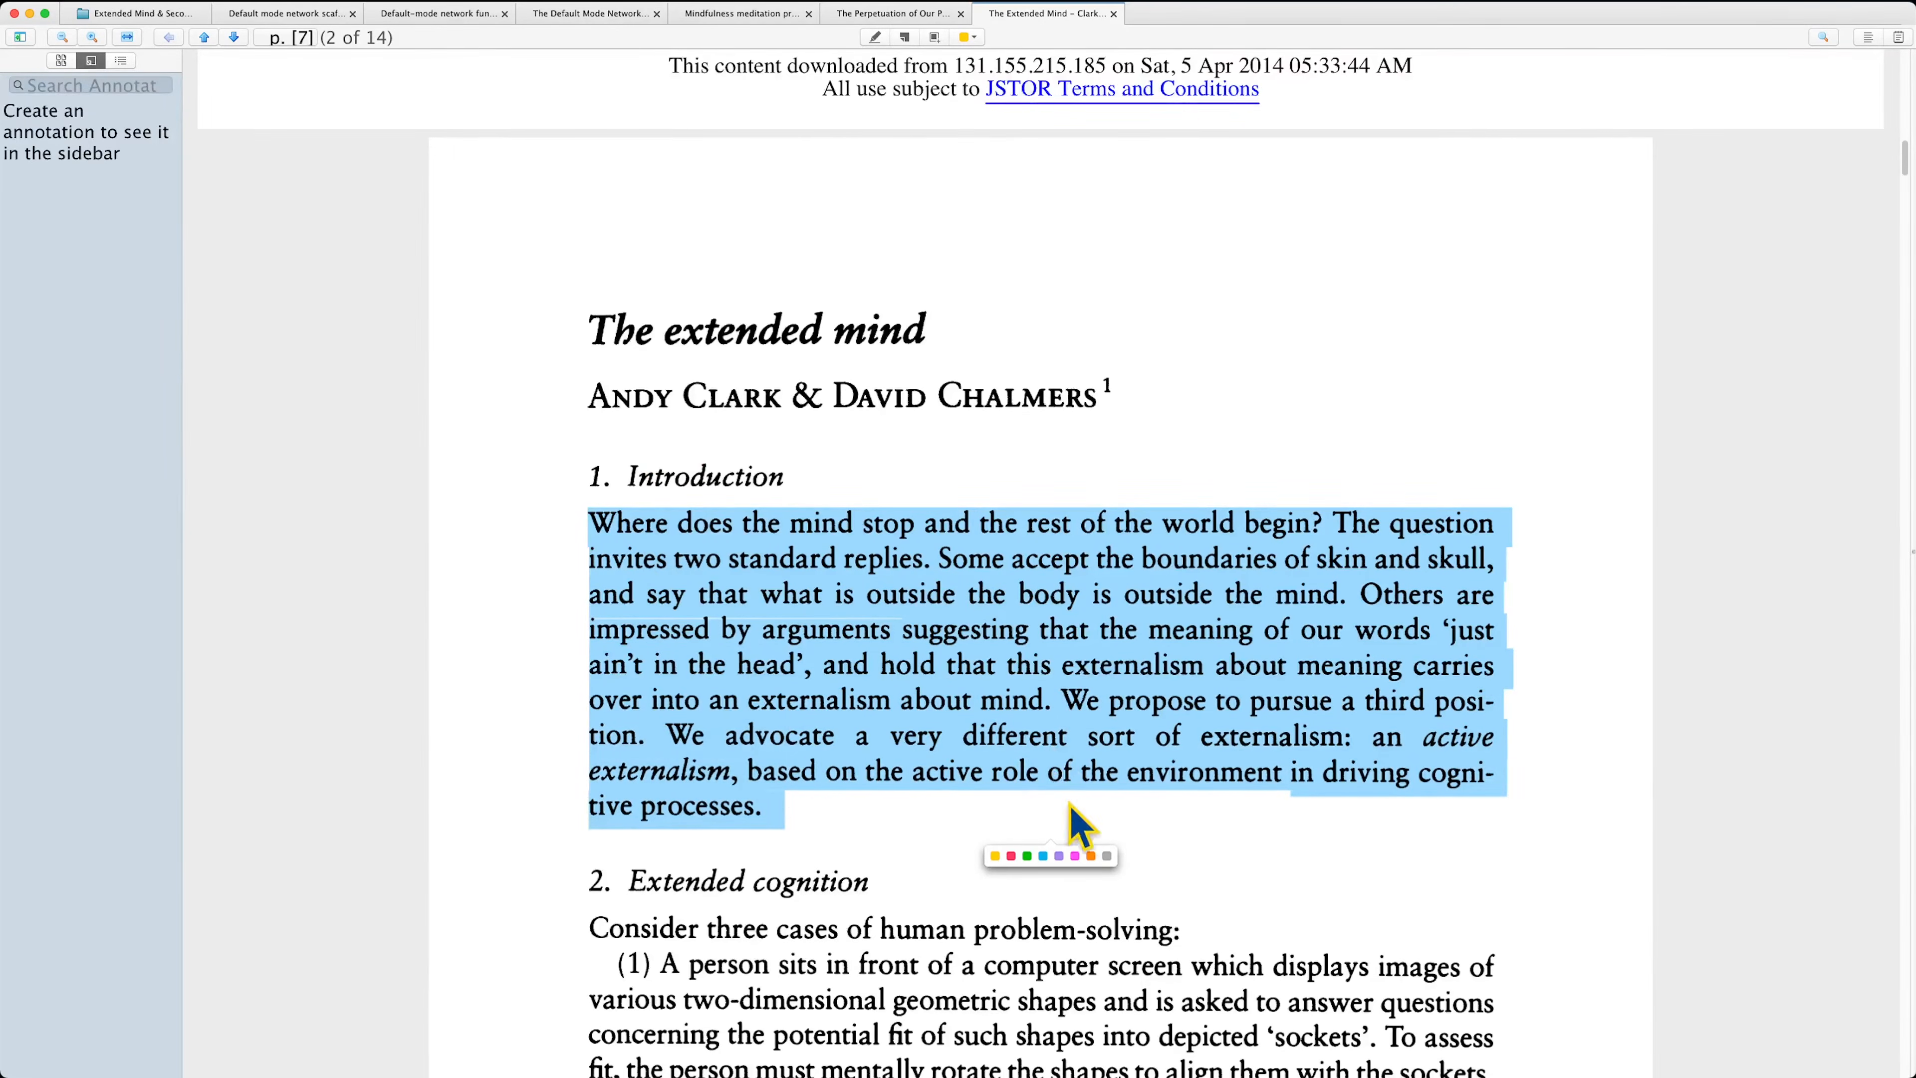
click(1027, 855)
scroll(976, 822, down, 8)
click(124, 197)
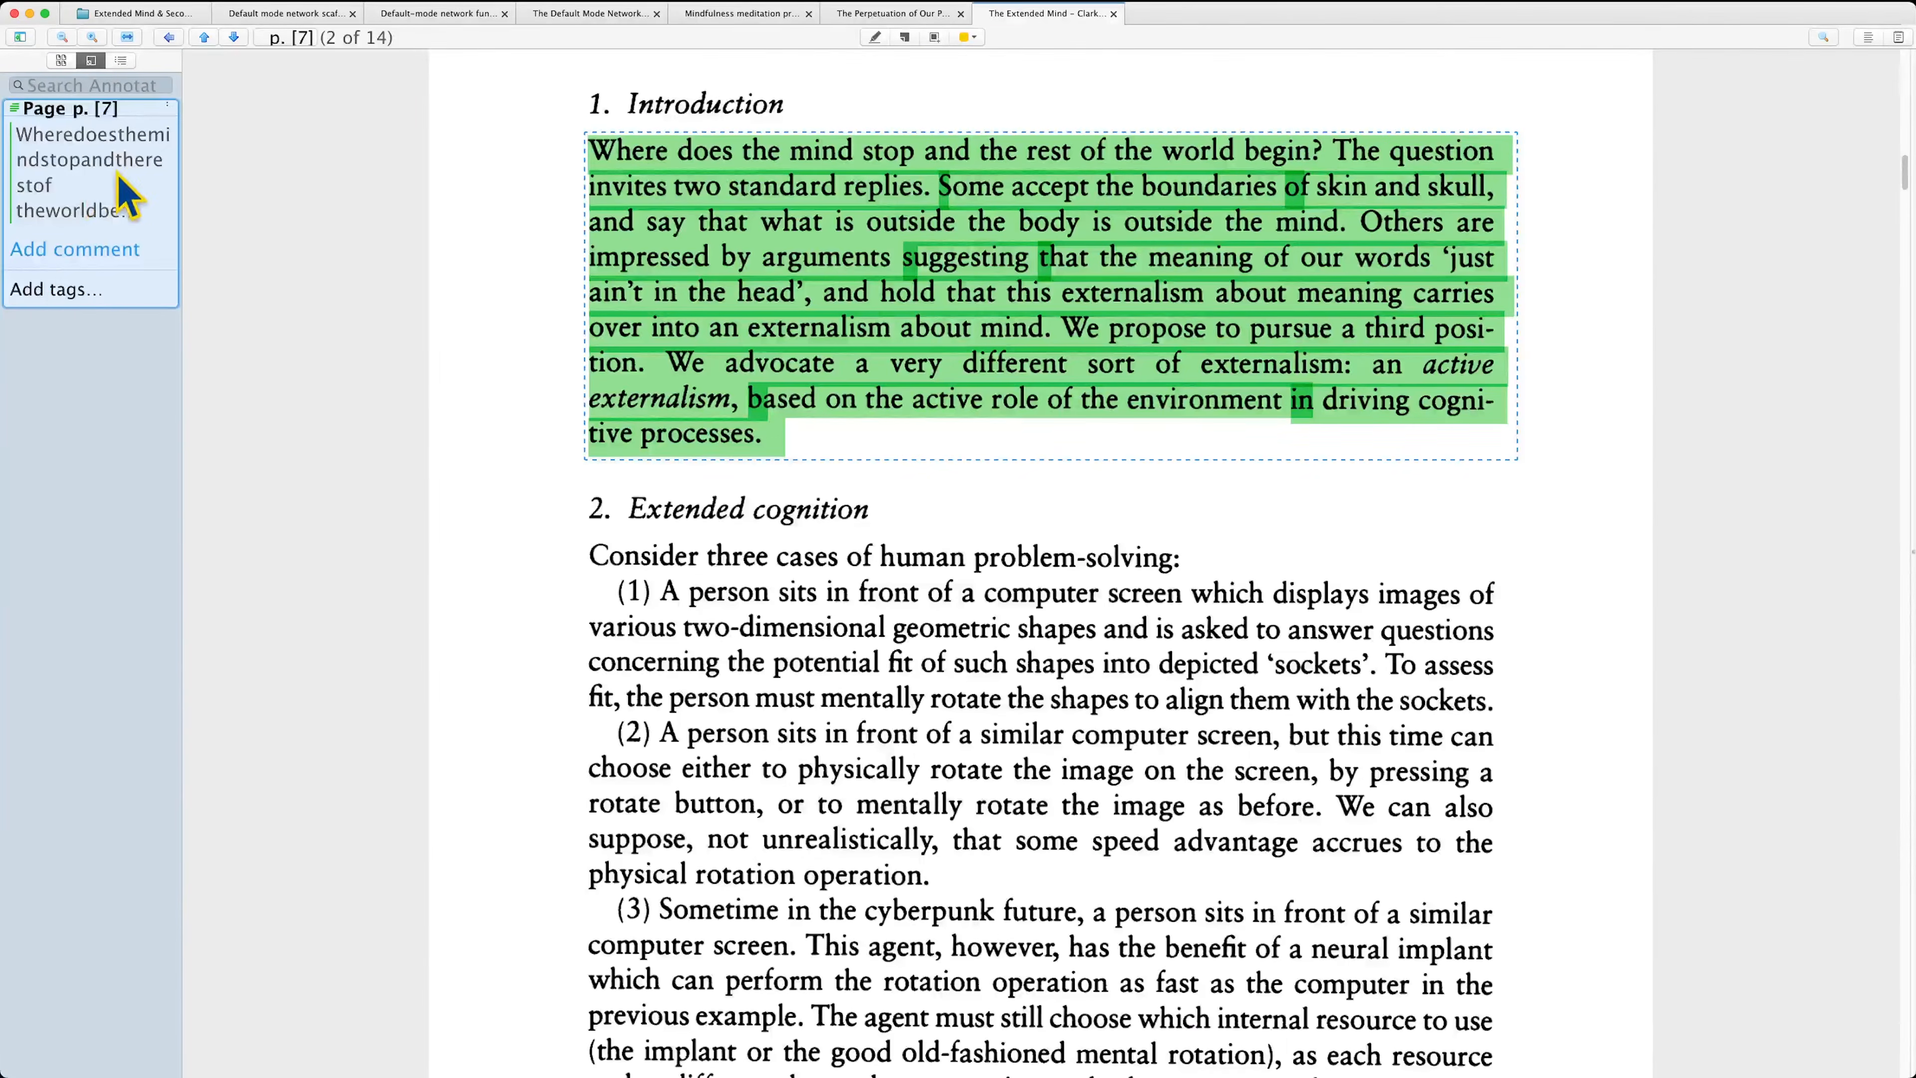
click(62, 250)
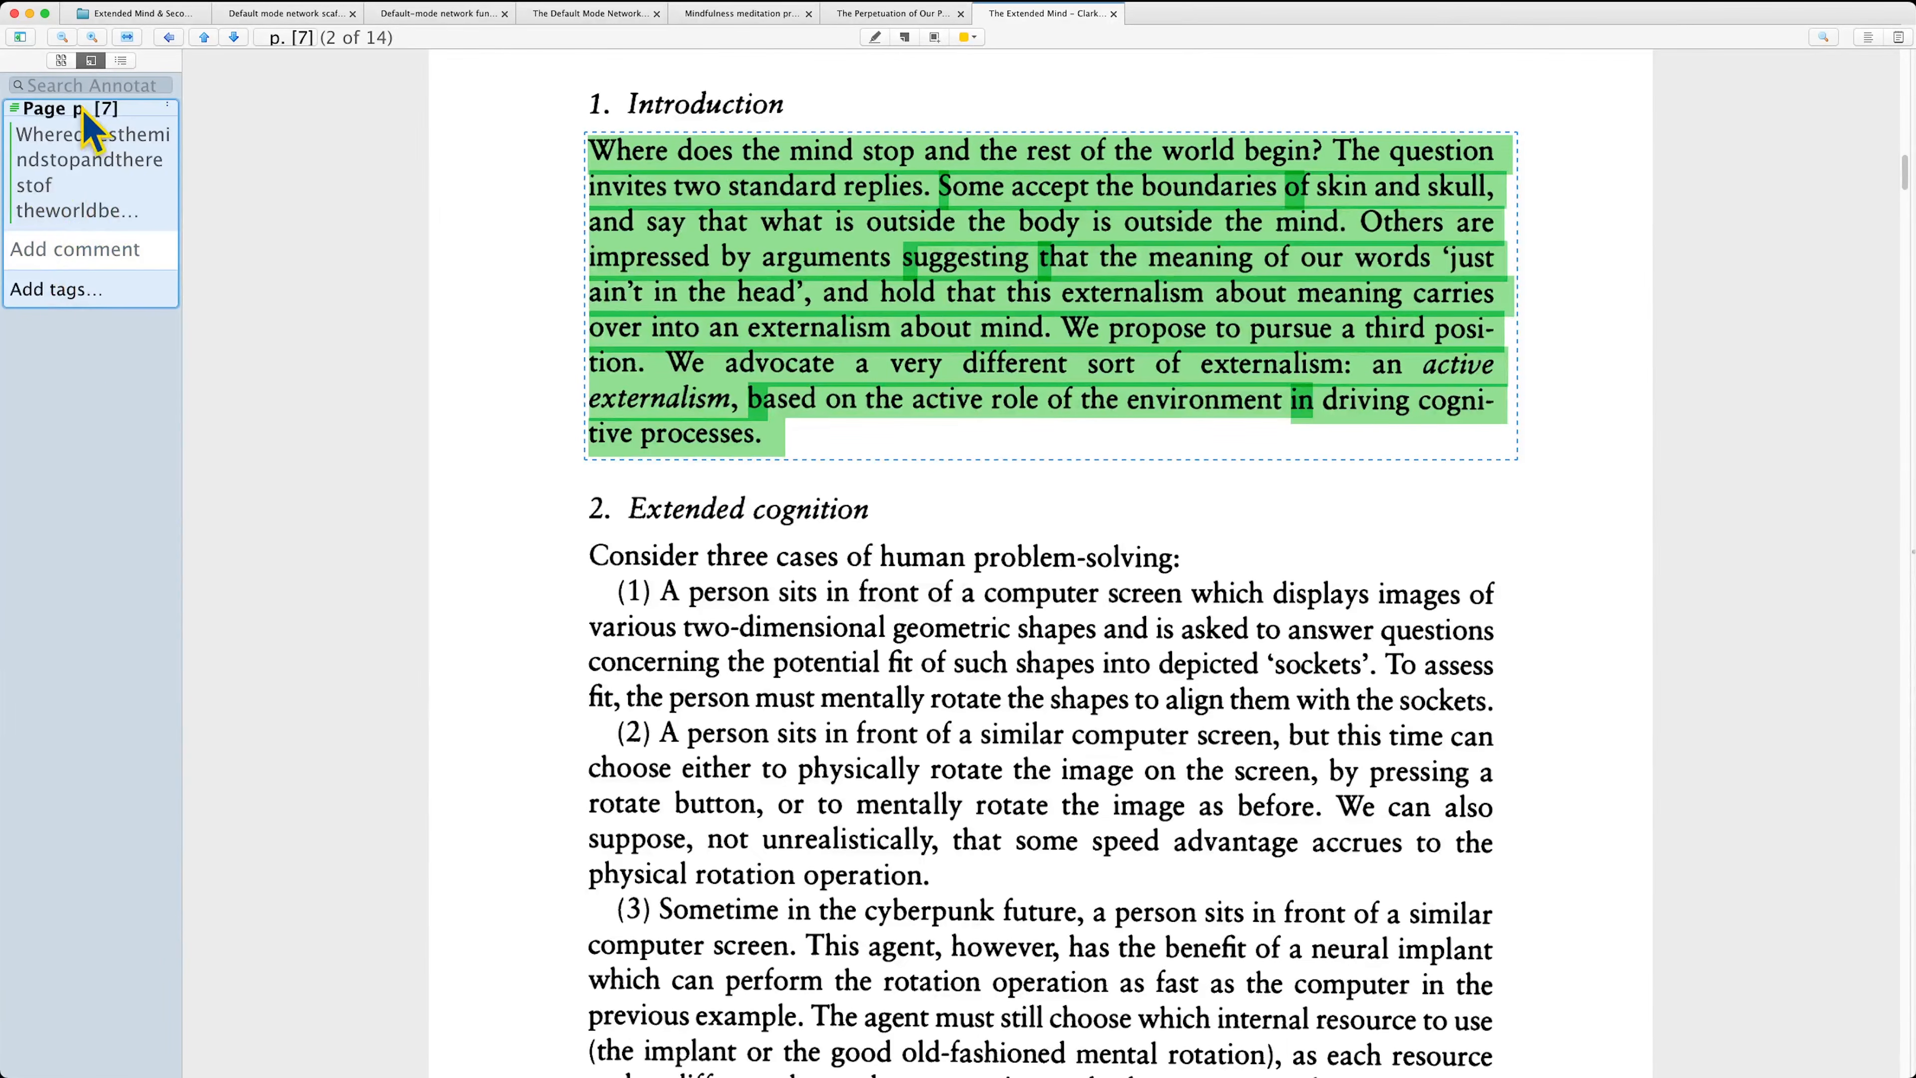
click(90, 388)
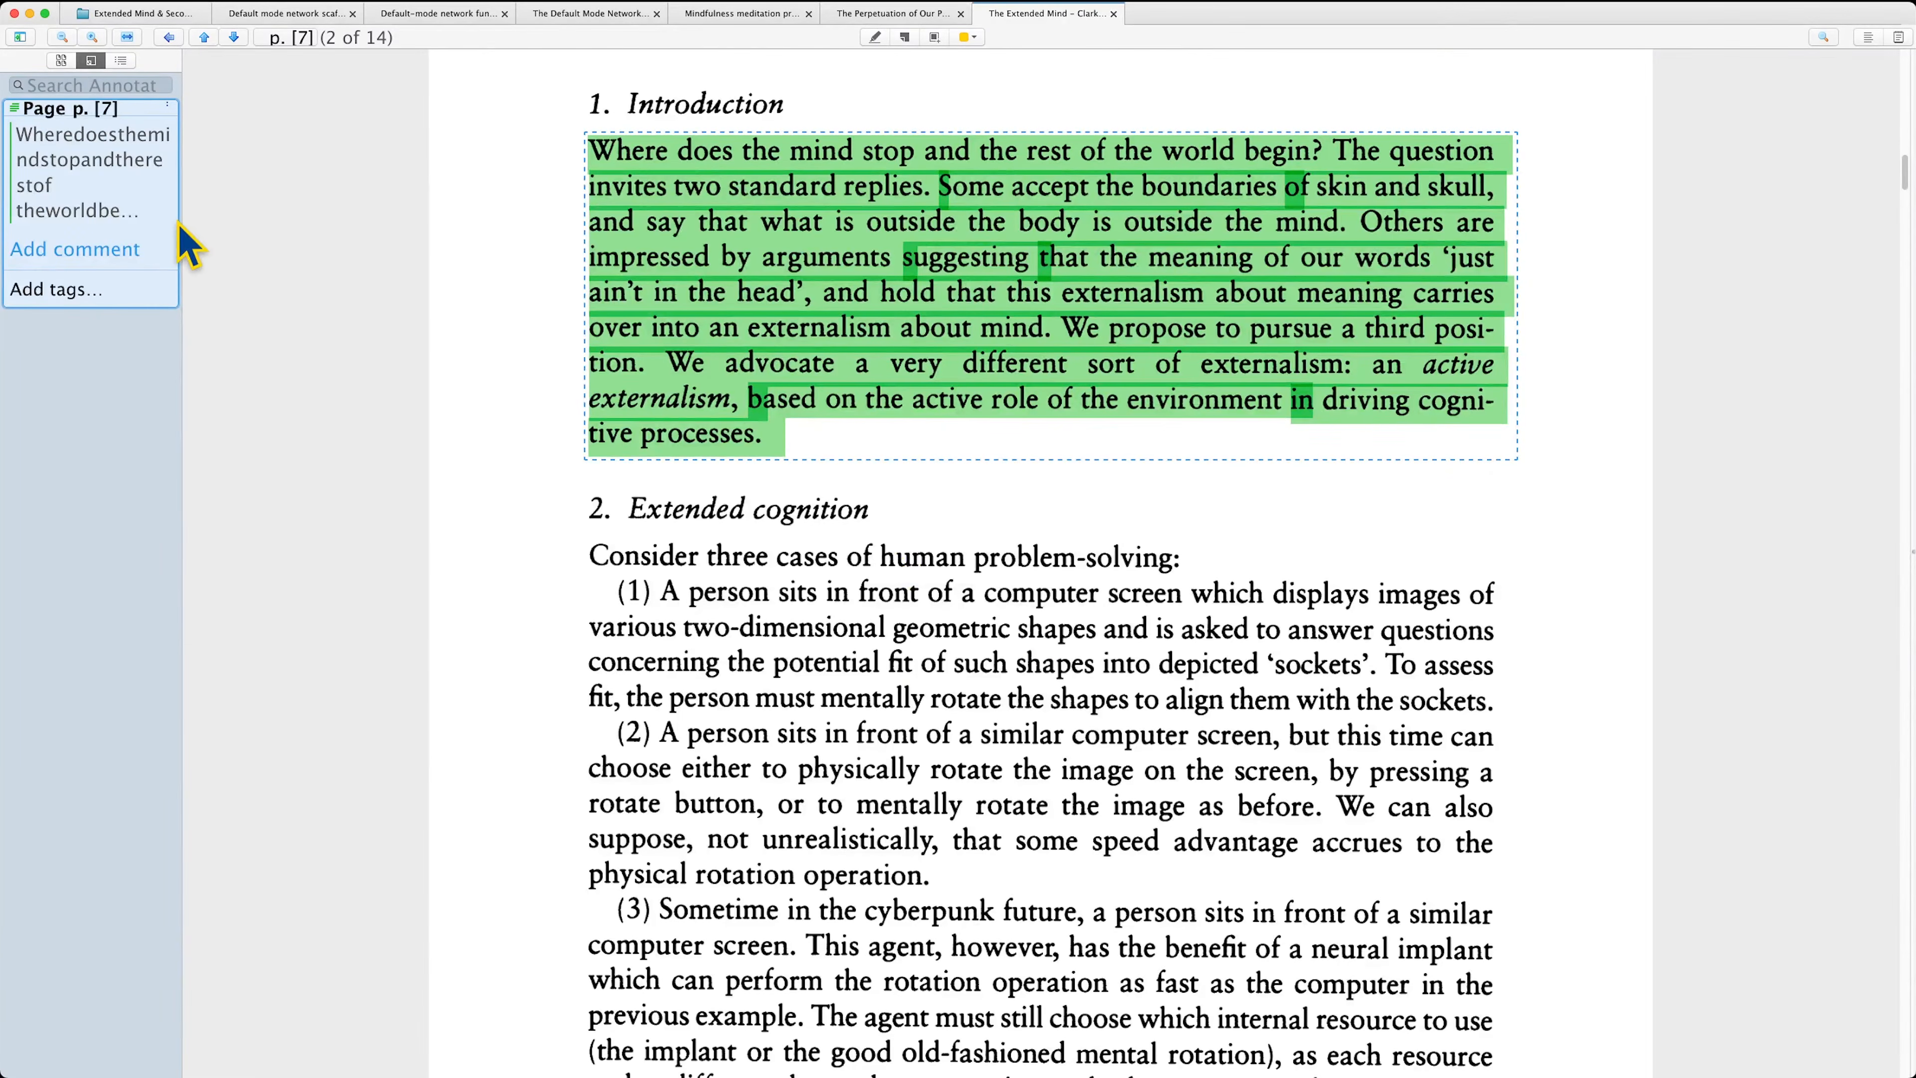
On page 18, highlight in yellow the passage from "What, finally, of the self?" to "part of who I am.".
scroll(829, 679, down, 15)
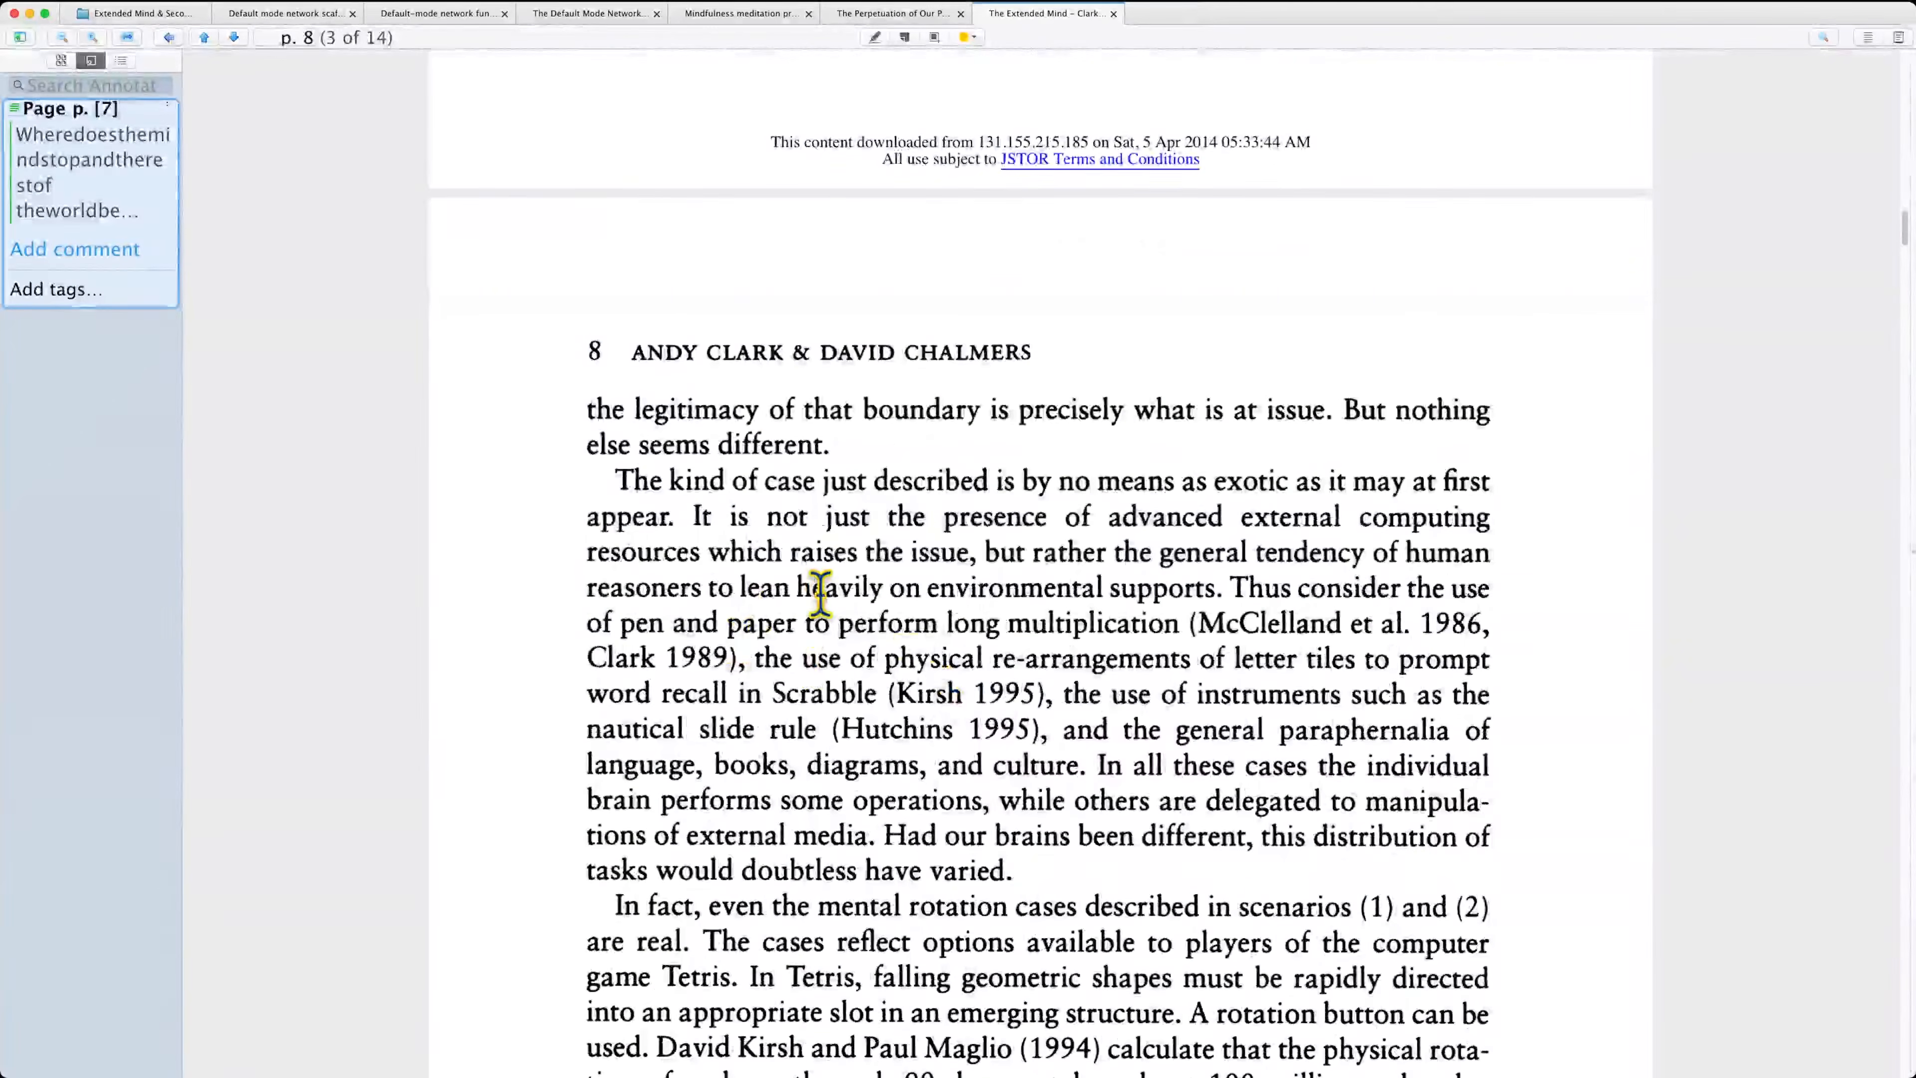
scroll(820, 592, down, 5)
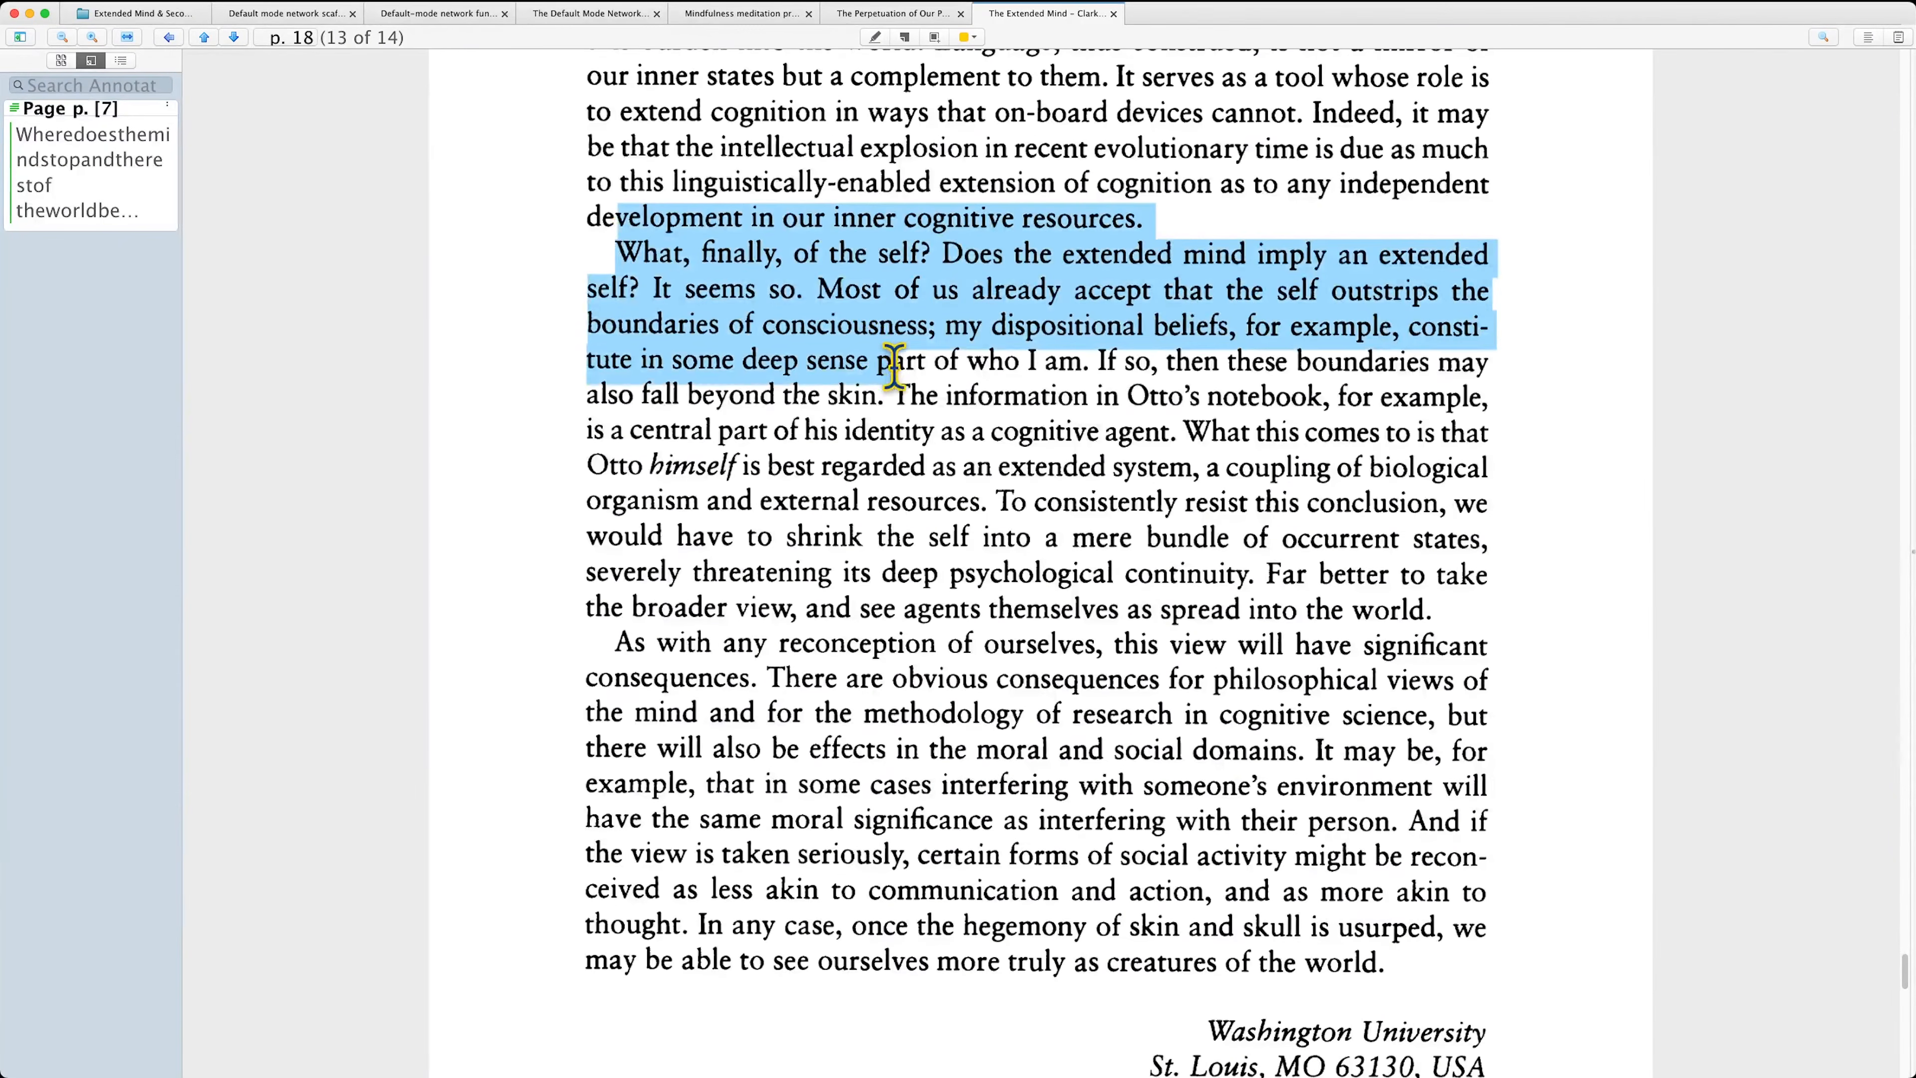
drag(876, 355, 892, 385)
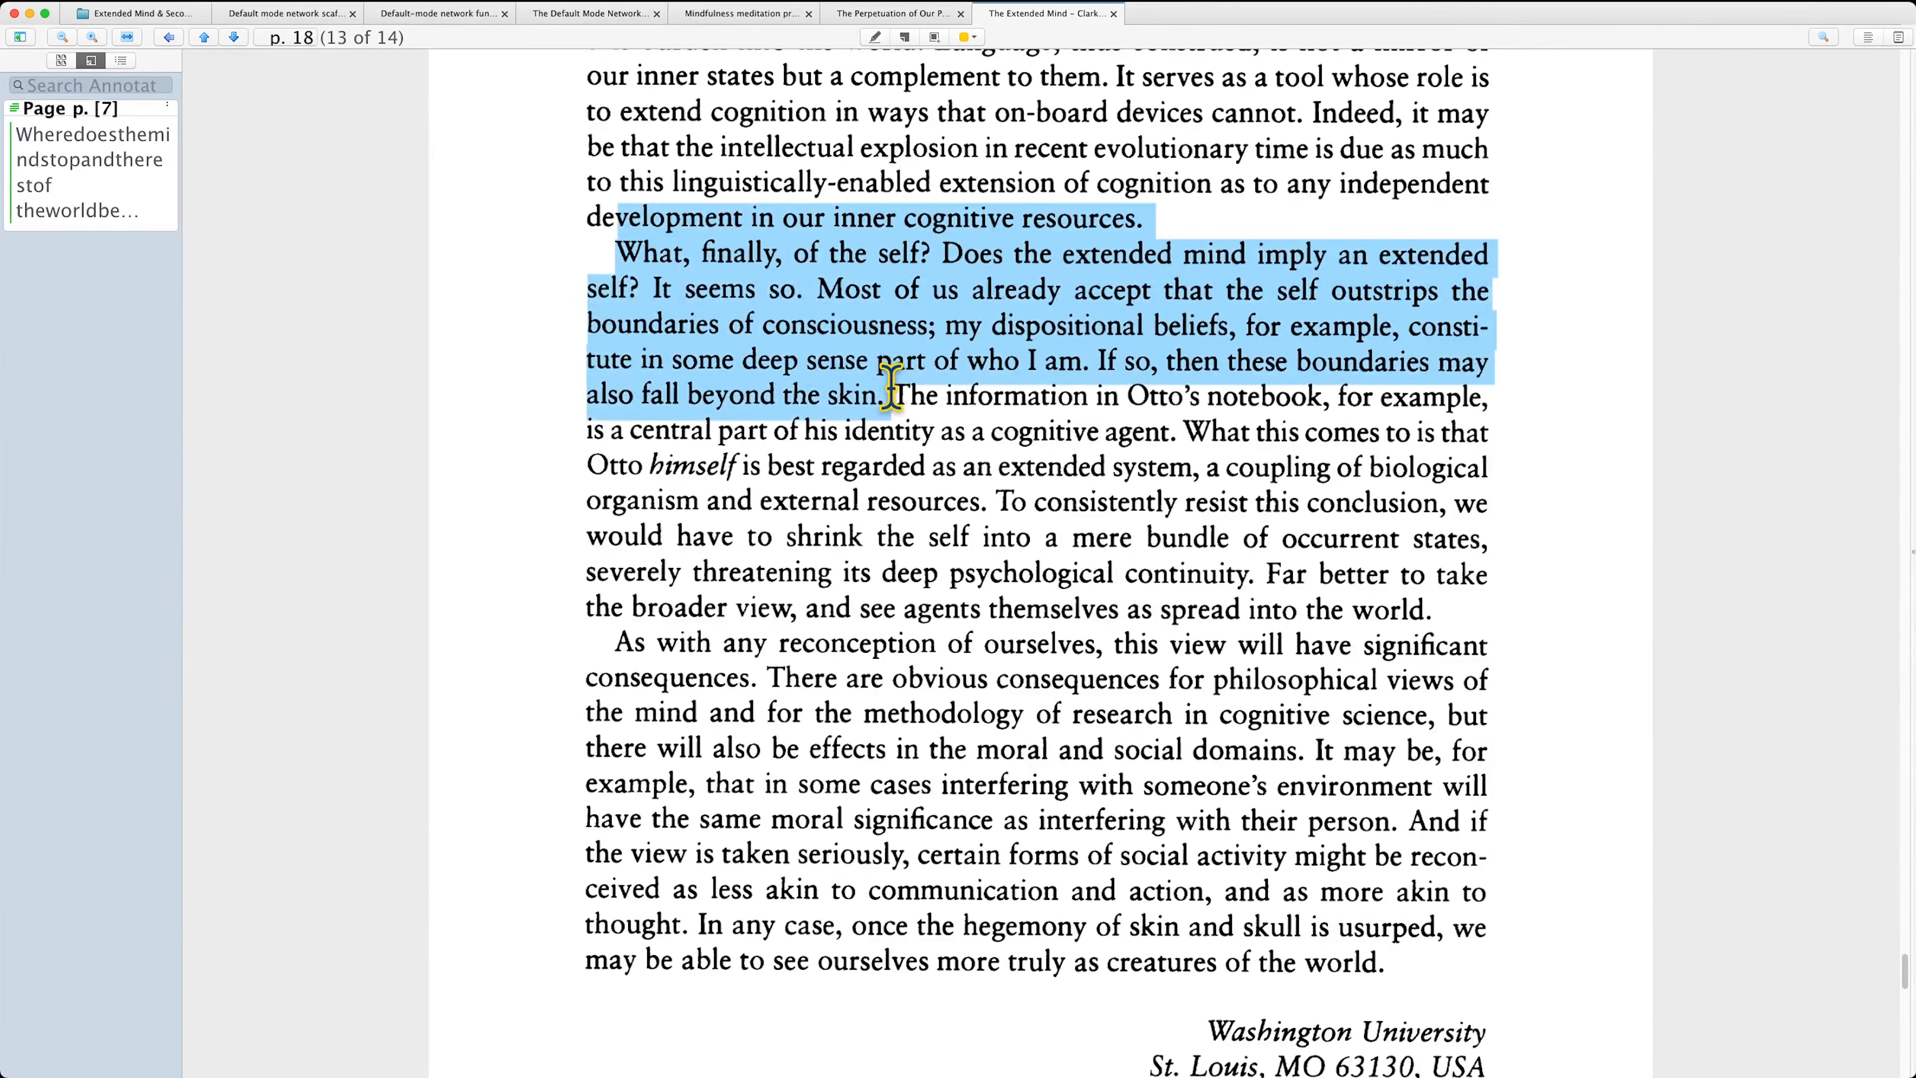
click(892, 384)
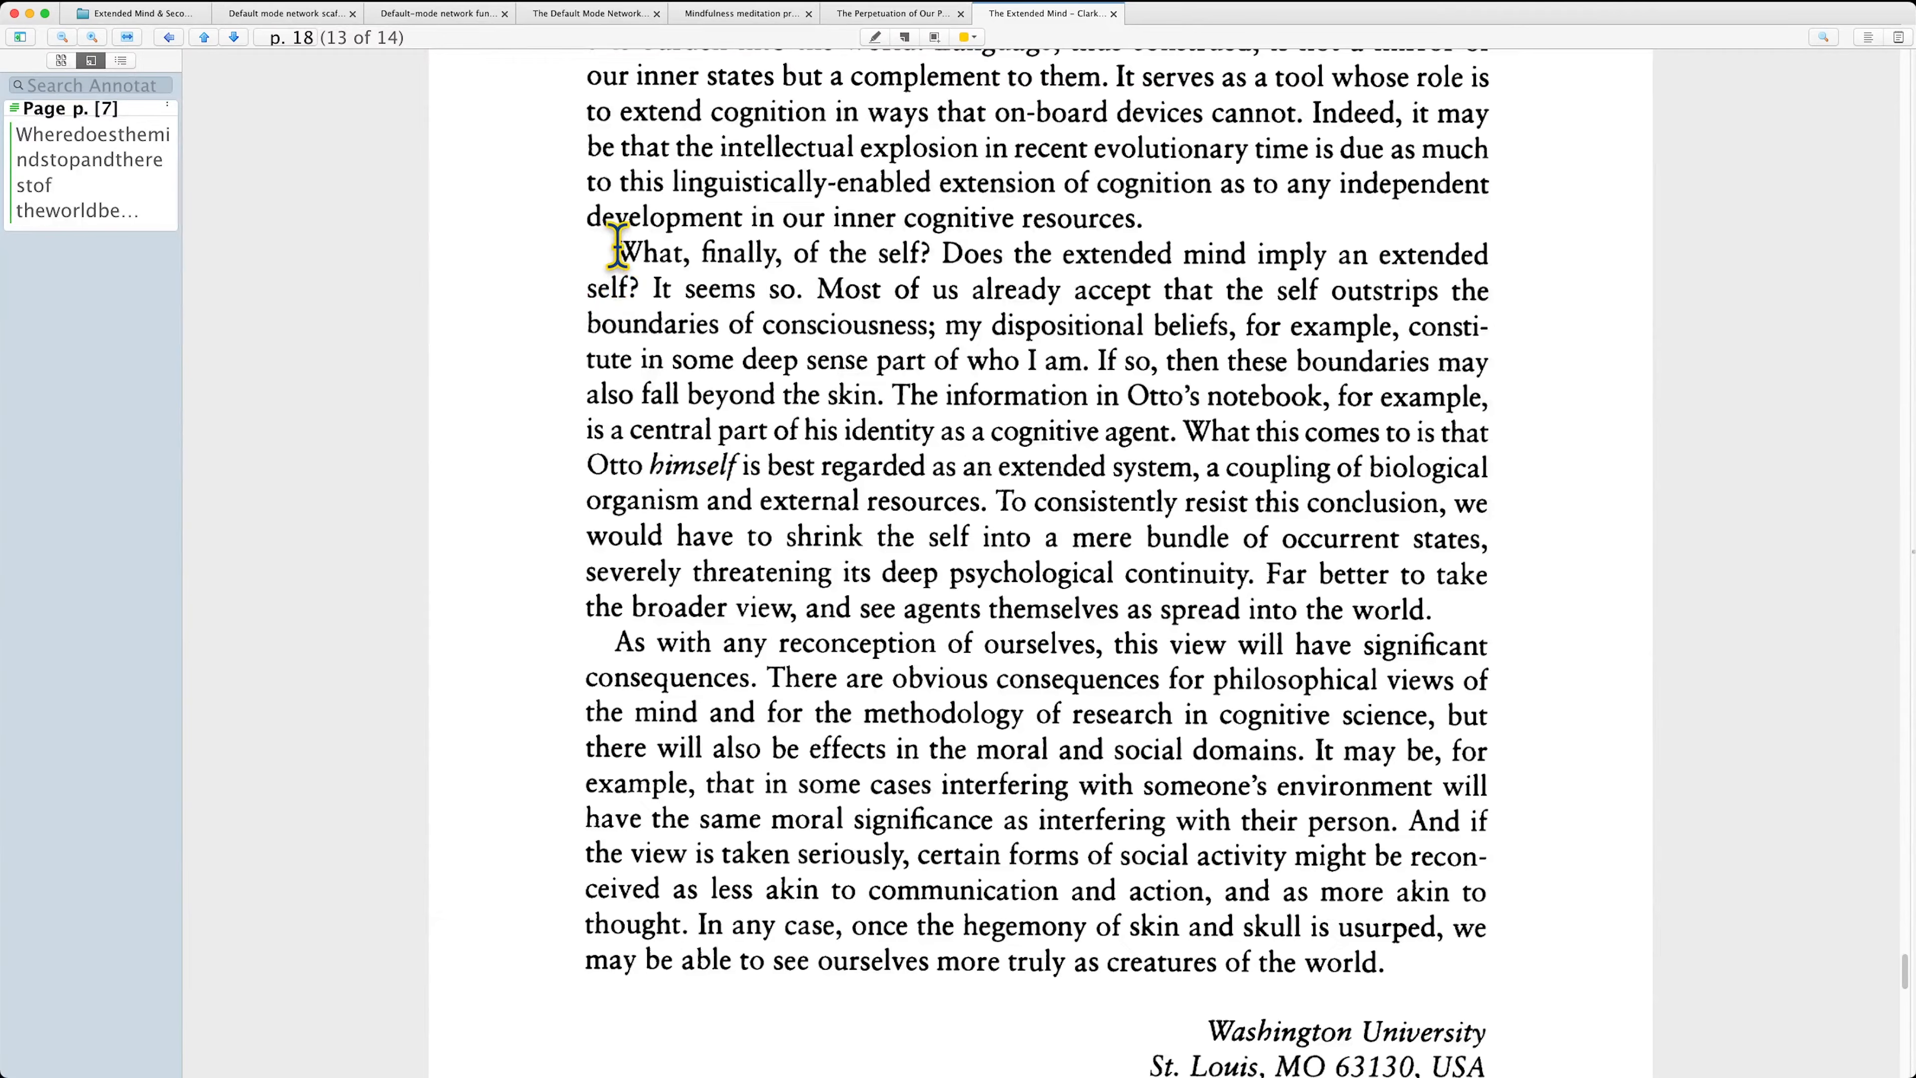
drag(618, 249, 1090, 360)
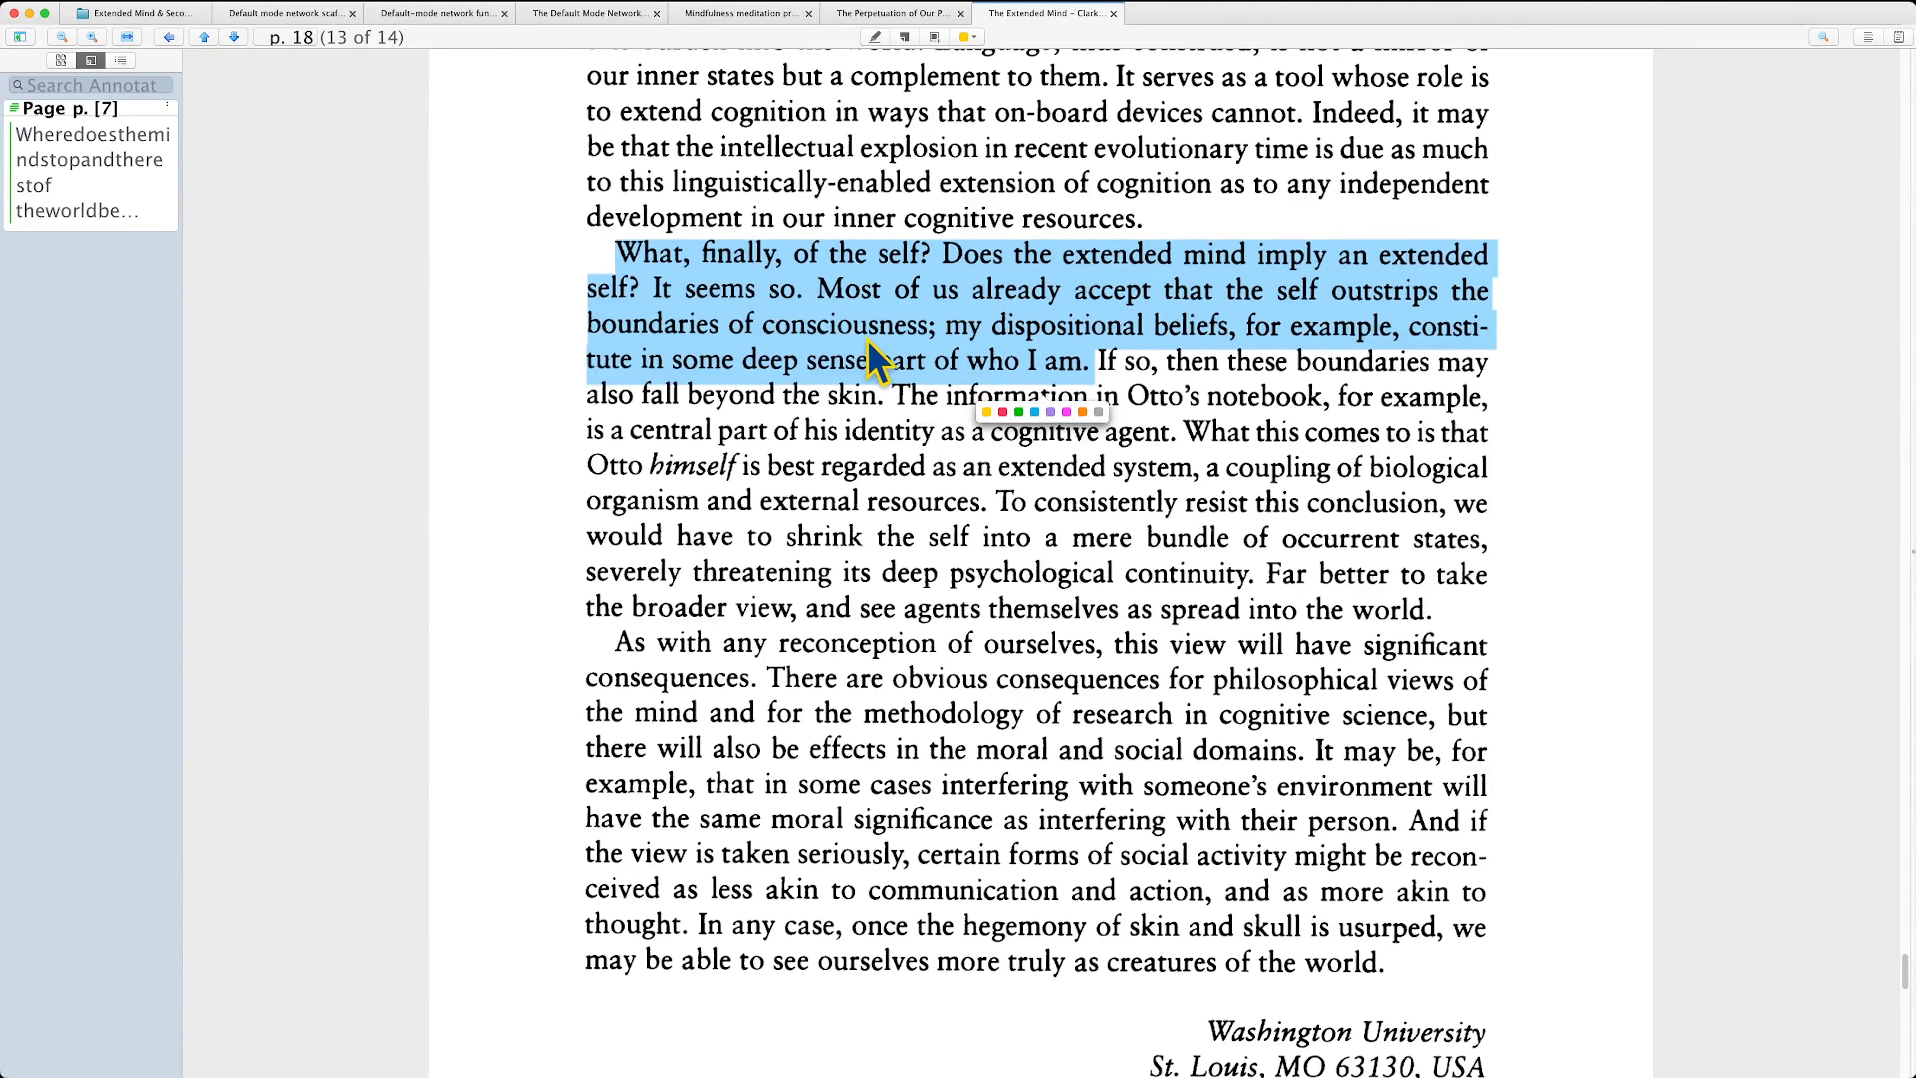
click(987, 413)
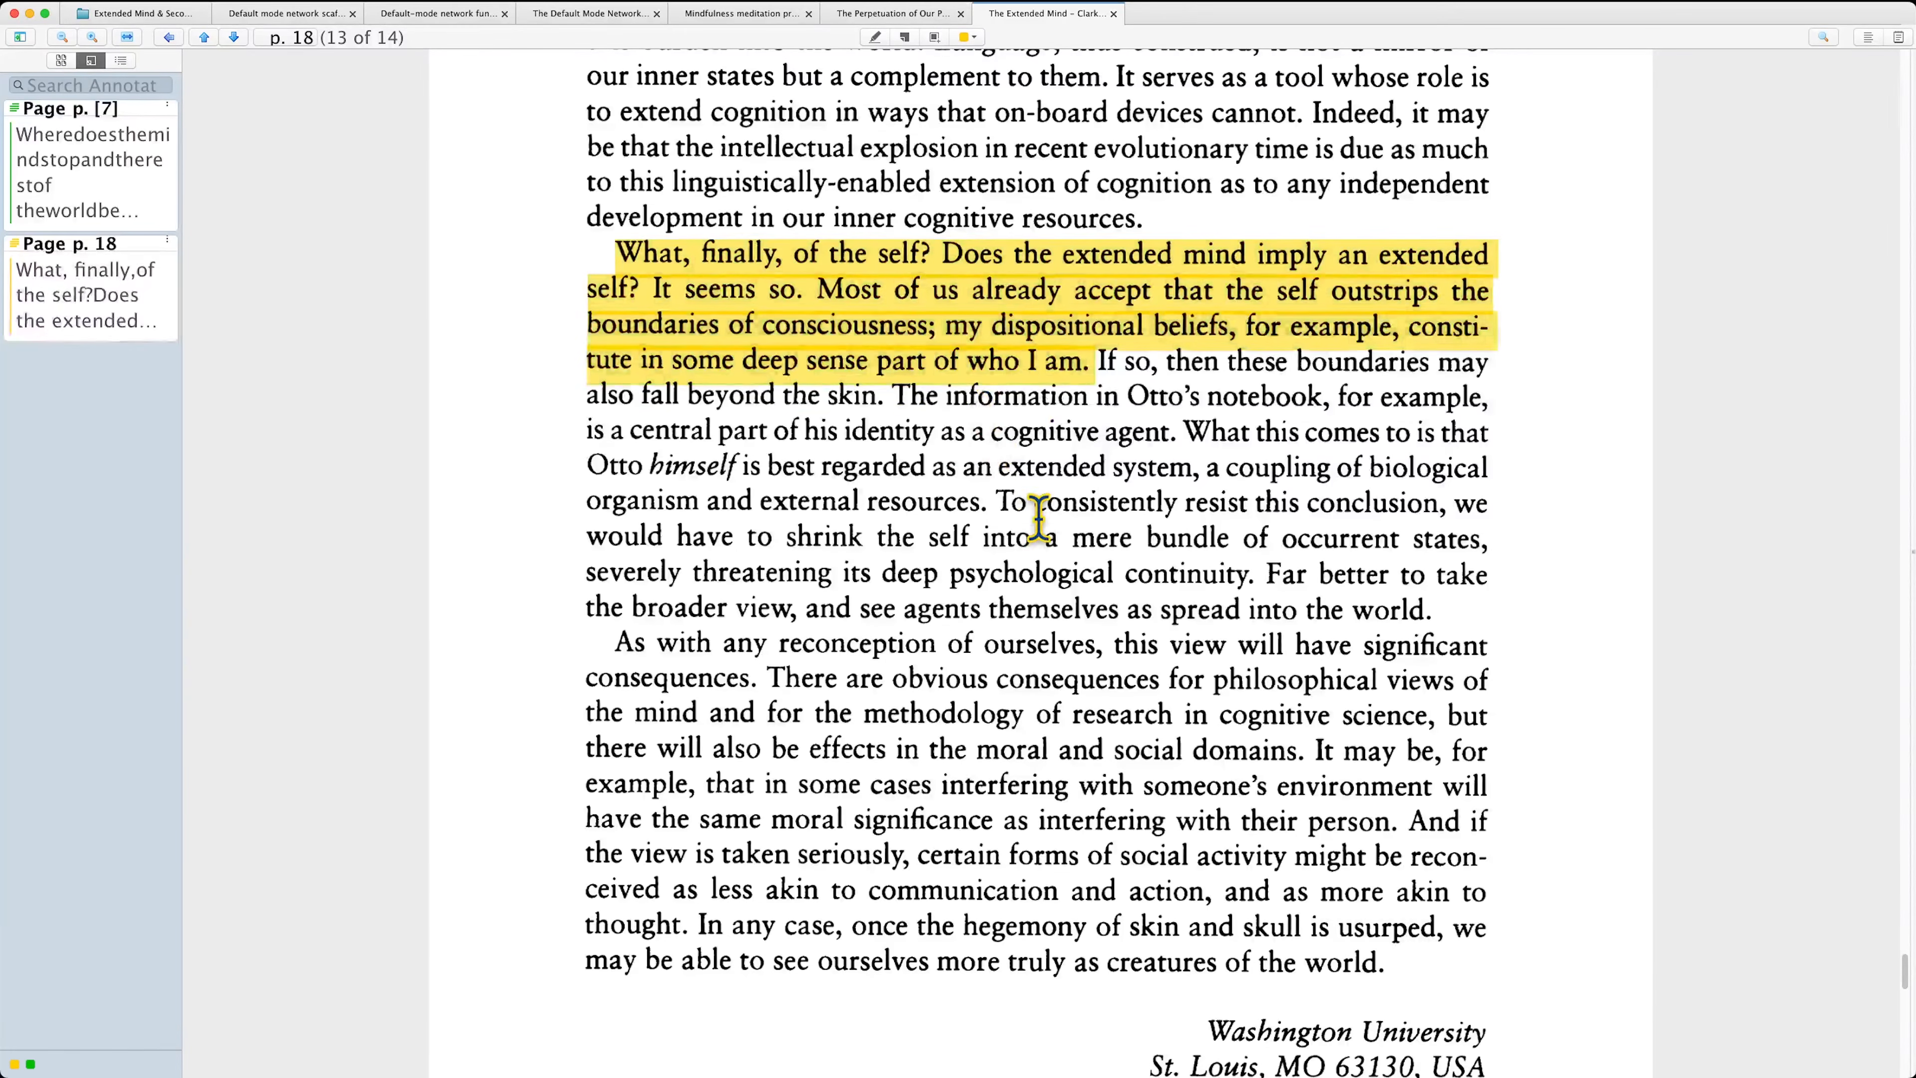
Add a note to "The Extended Mind" describing it as one of the earliest "second brain" examples, detailing forms of cognition available by "extending our minds".
click(148, 17)
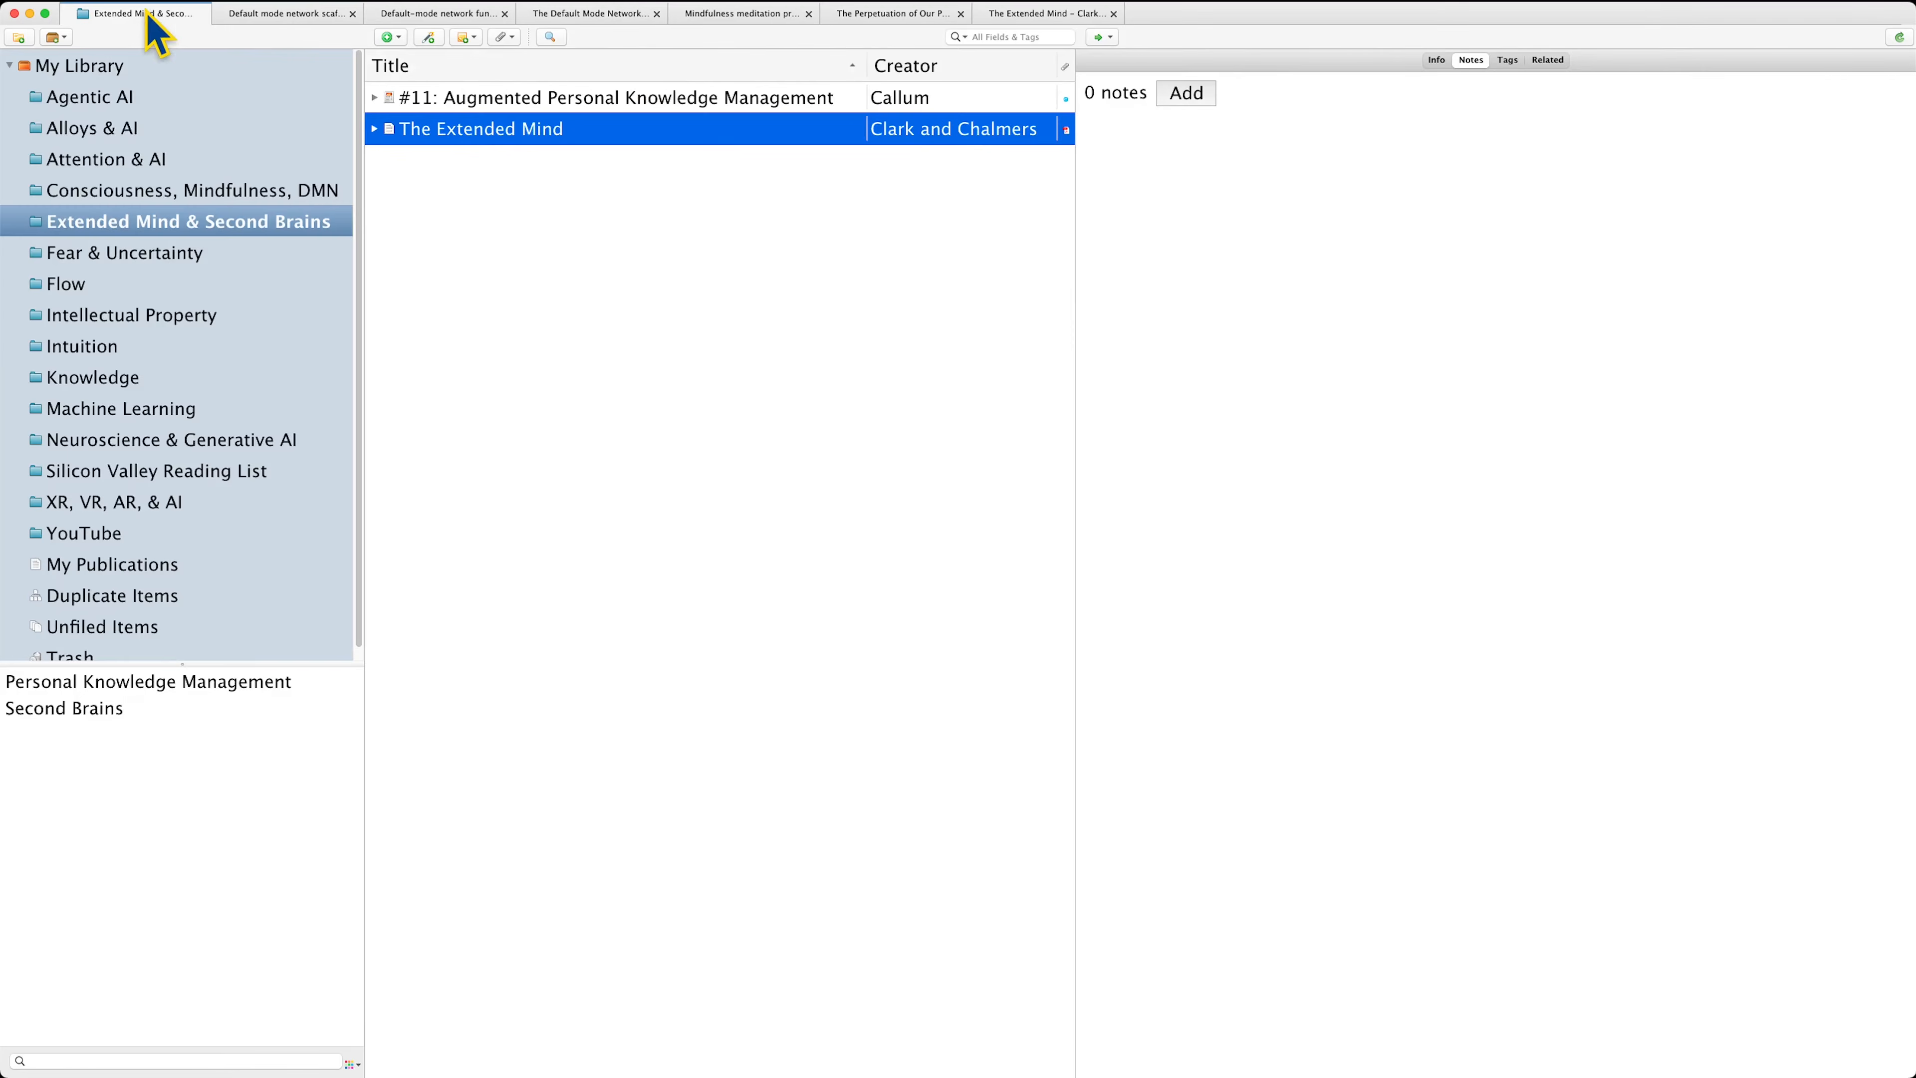
click(1185, 103)
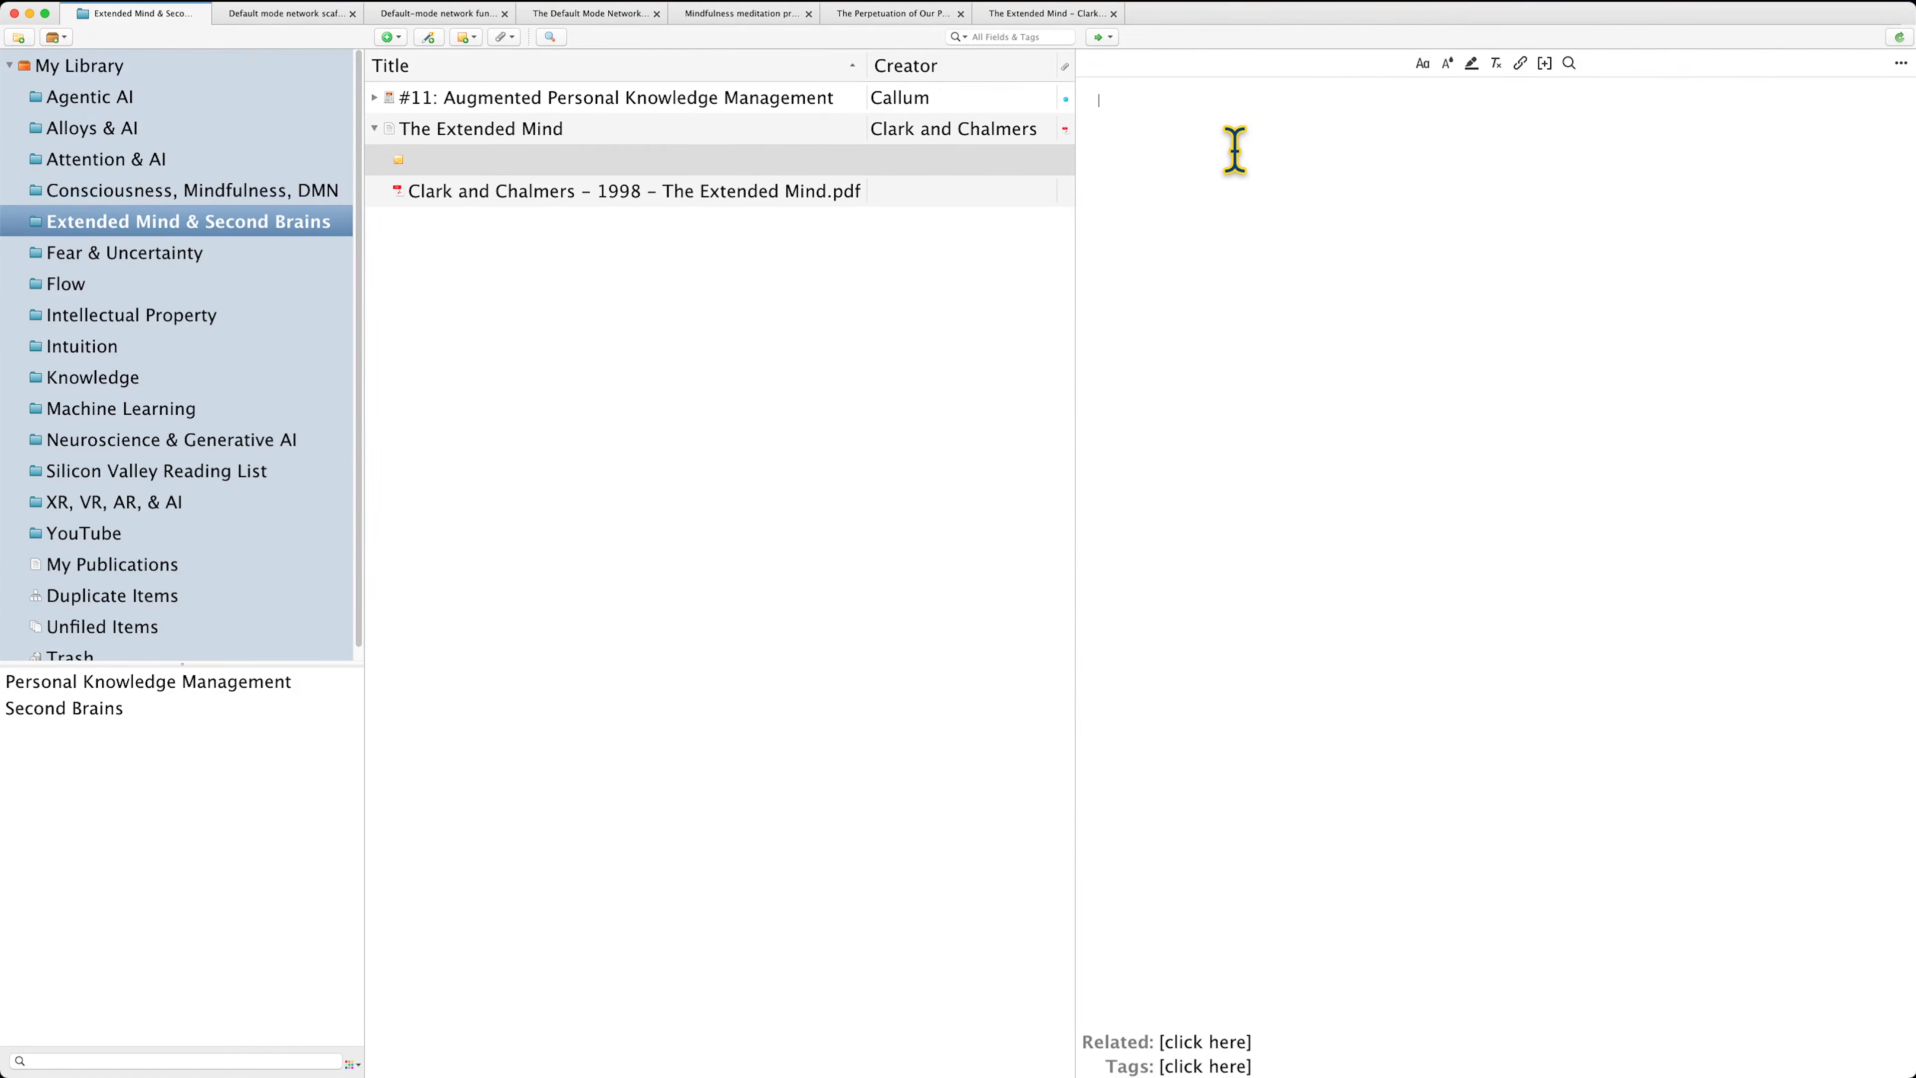
text(This is one of the earliest examples of the concept of the "second brain", and goes more in depth as to the specific forms of cognition available to us by "extending our minds")
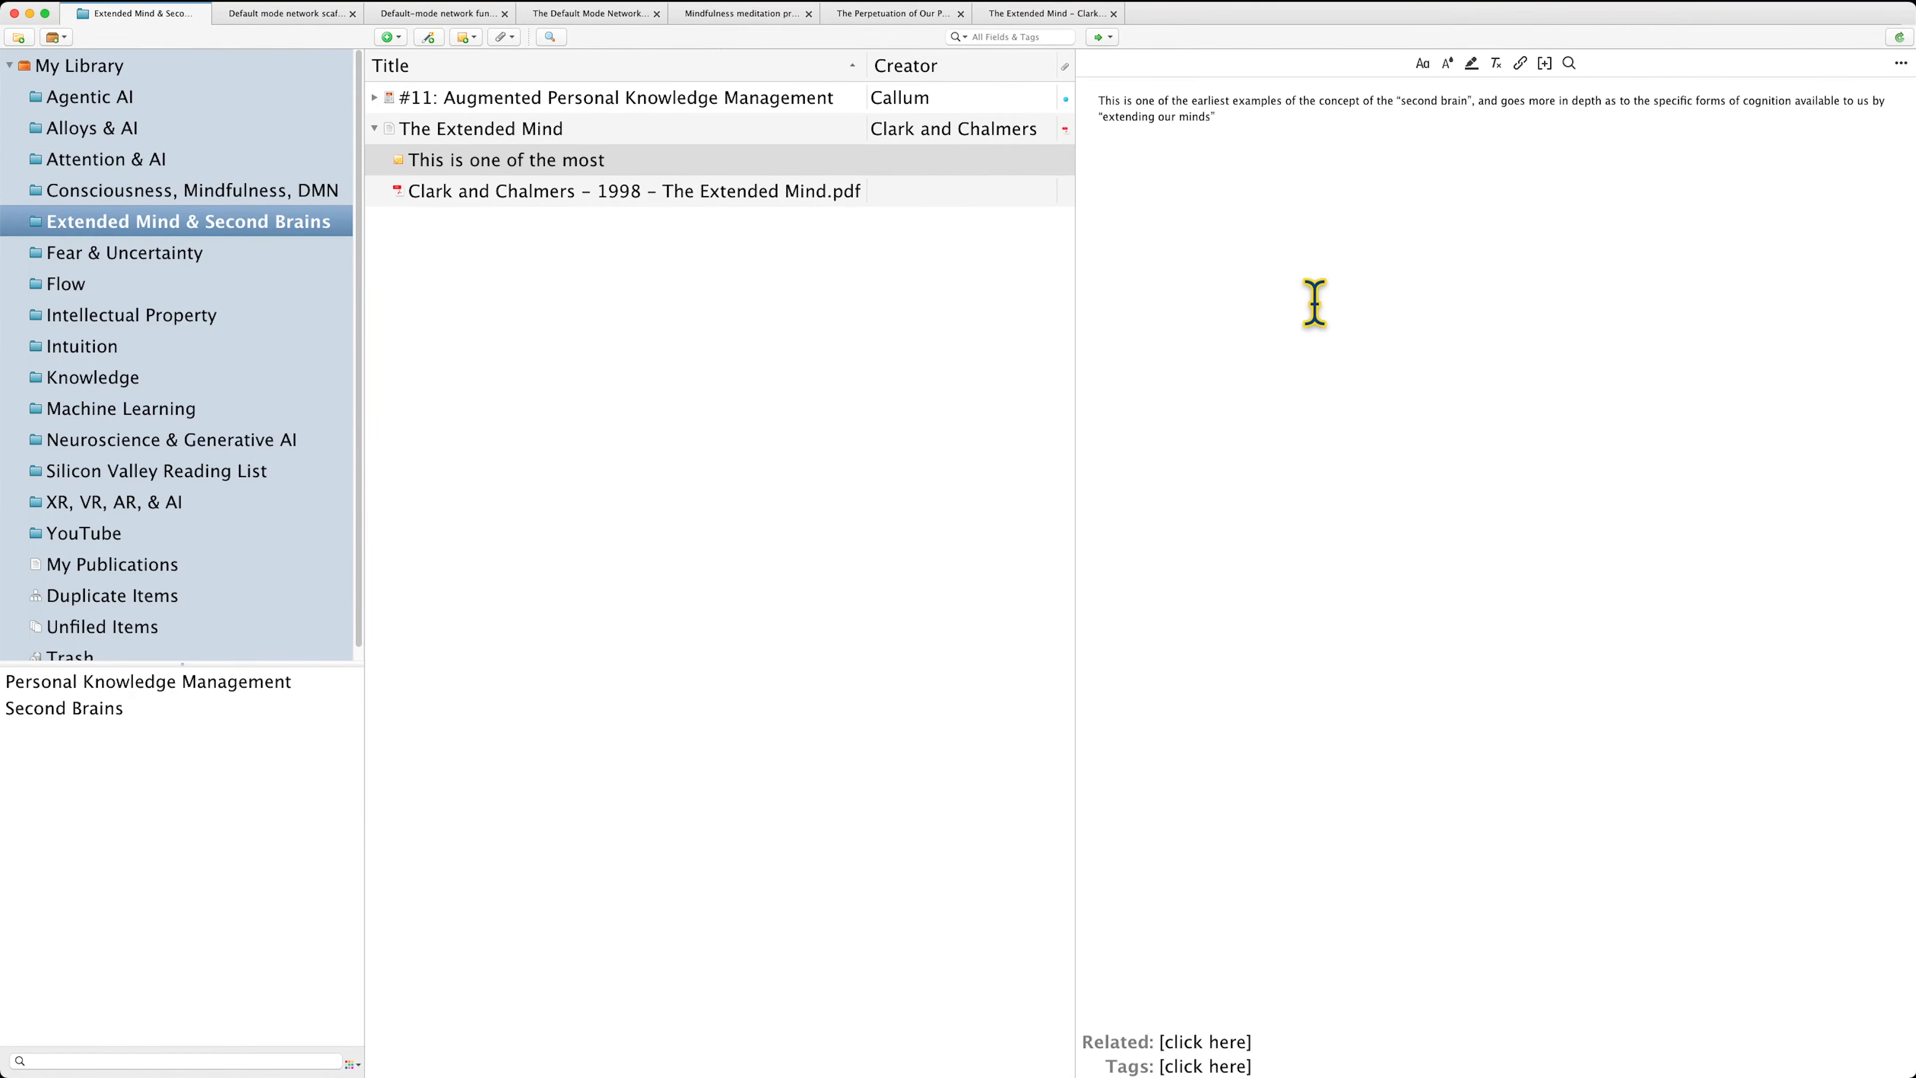
click(830, 333)
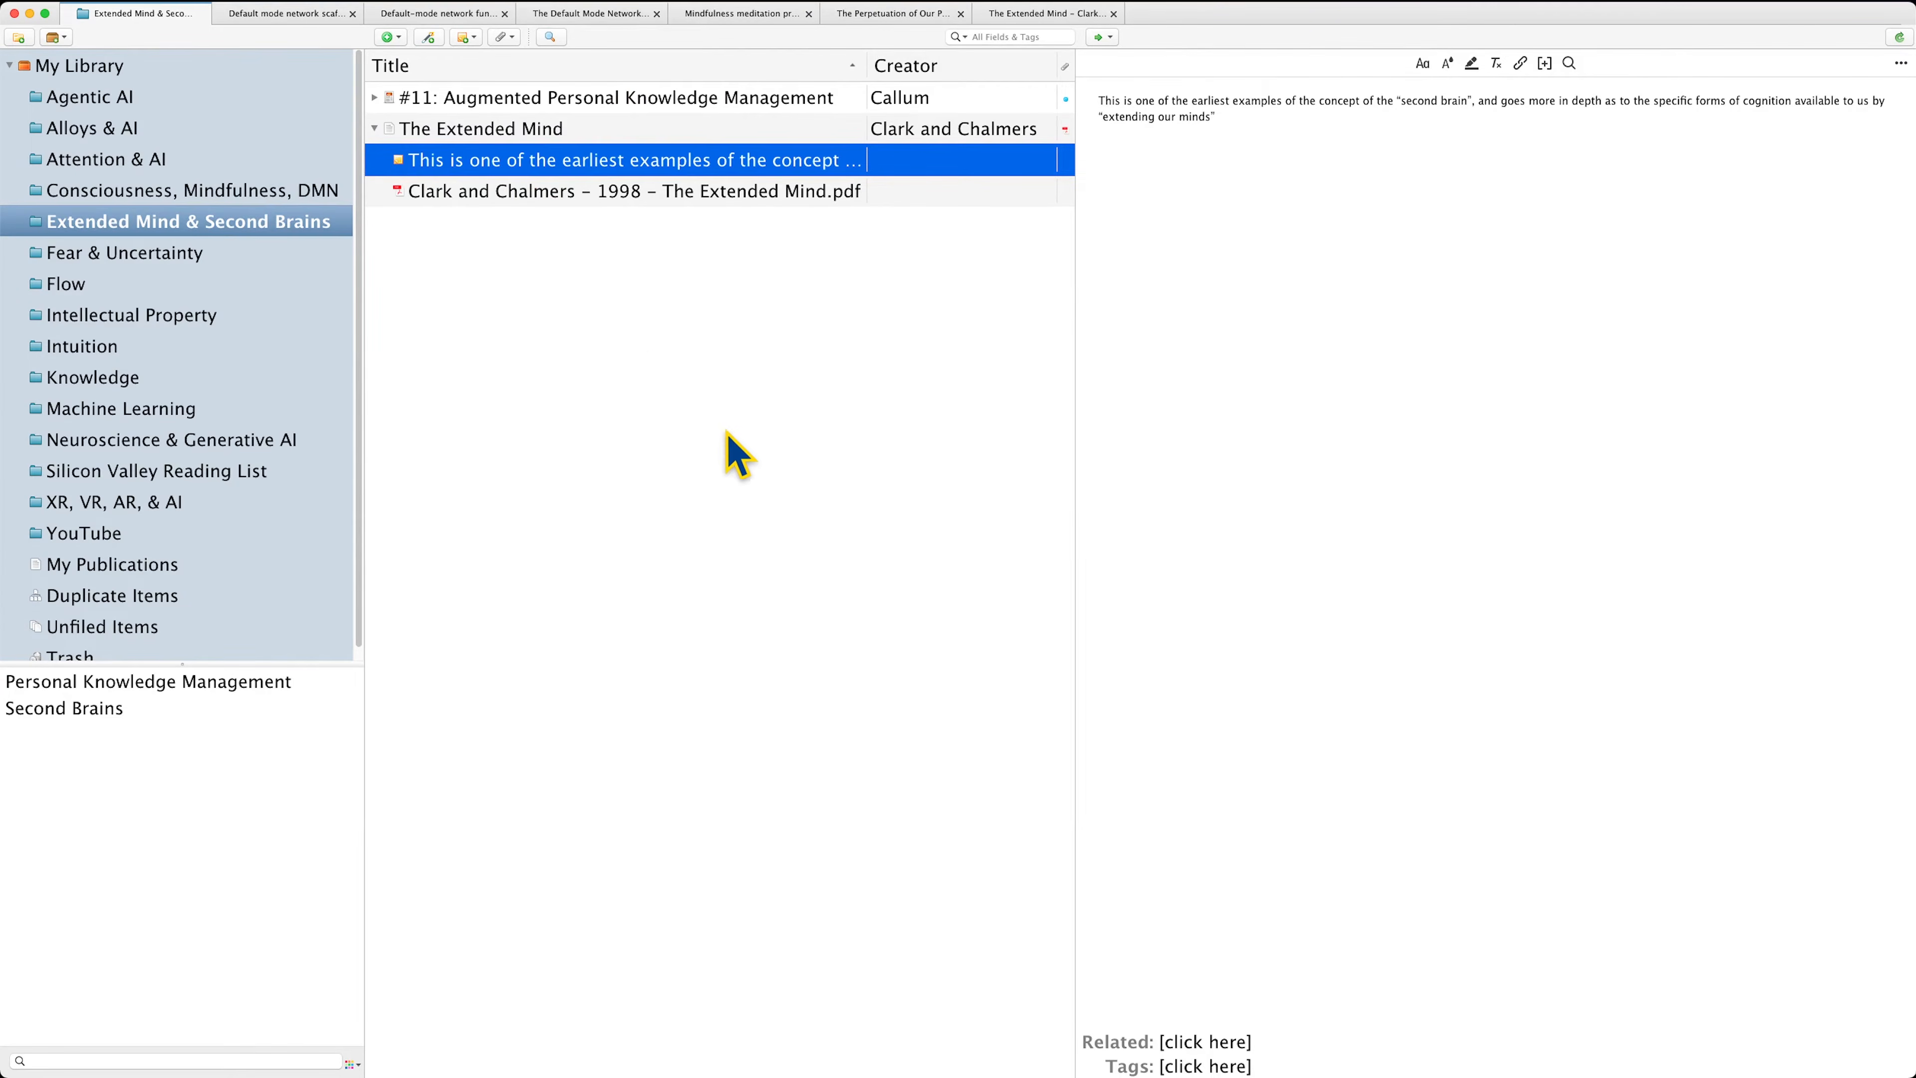
Switch to Obsidian and import "The Extended Mind" with the Zotero Integration: Literature Source Note command.
mouse_move(769, 1038)
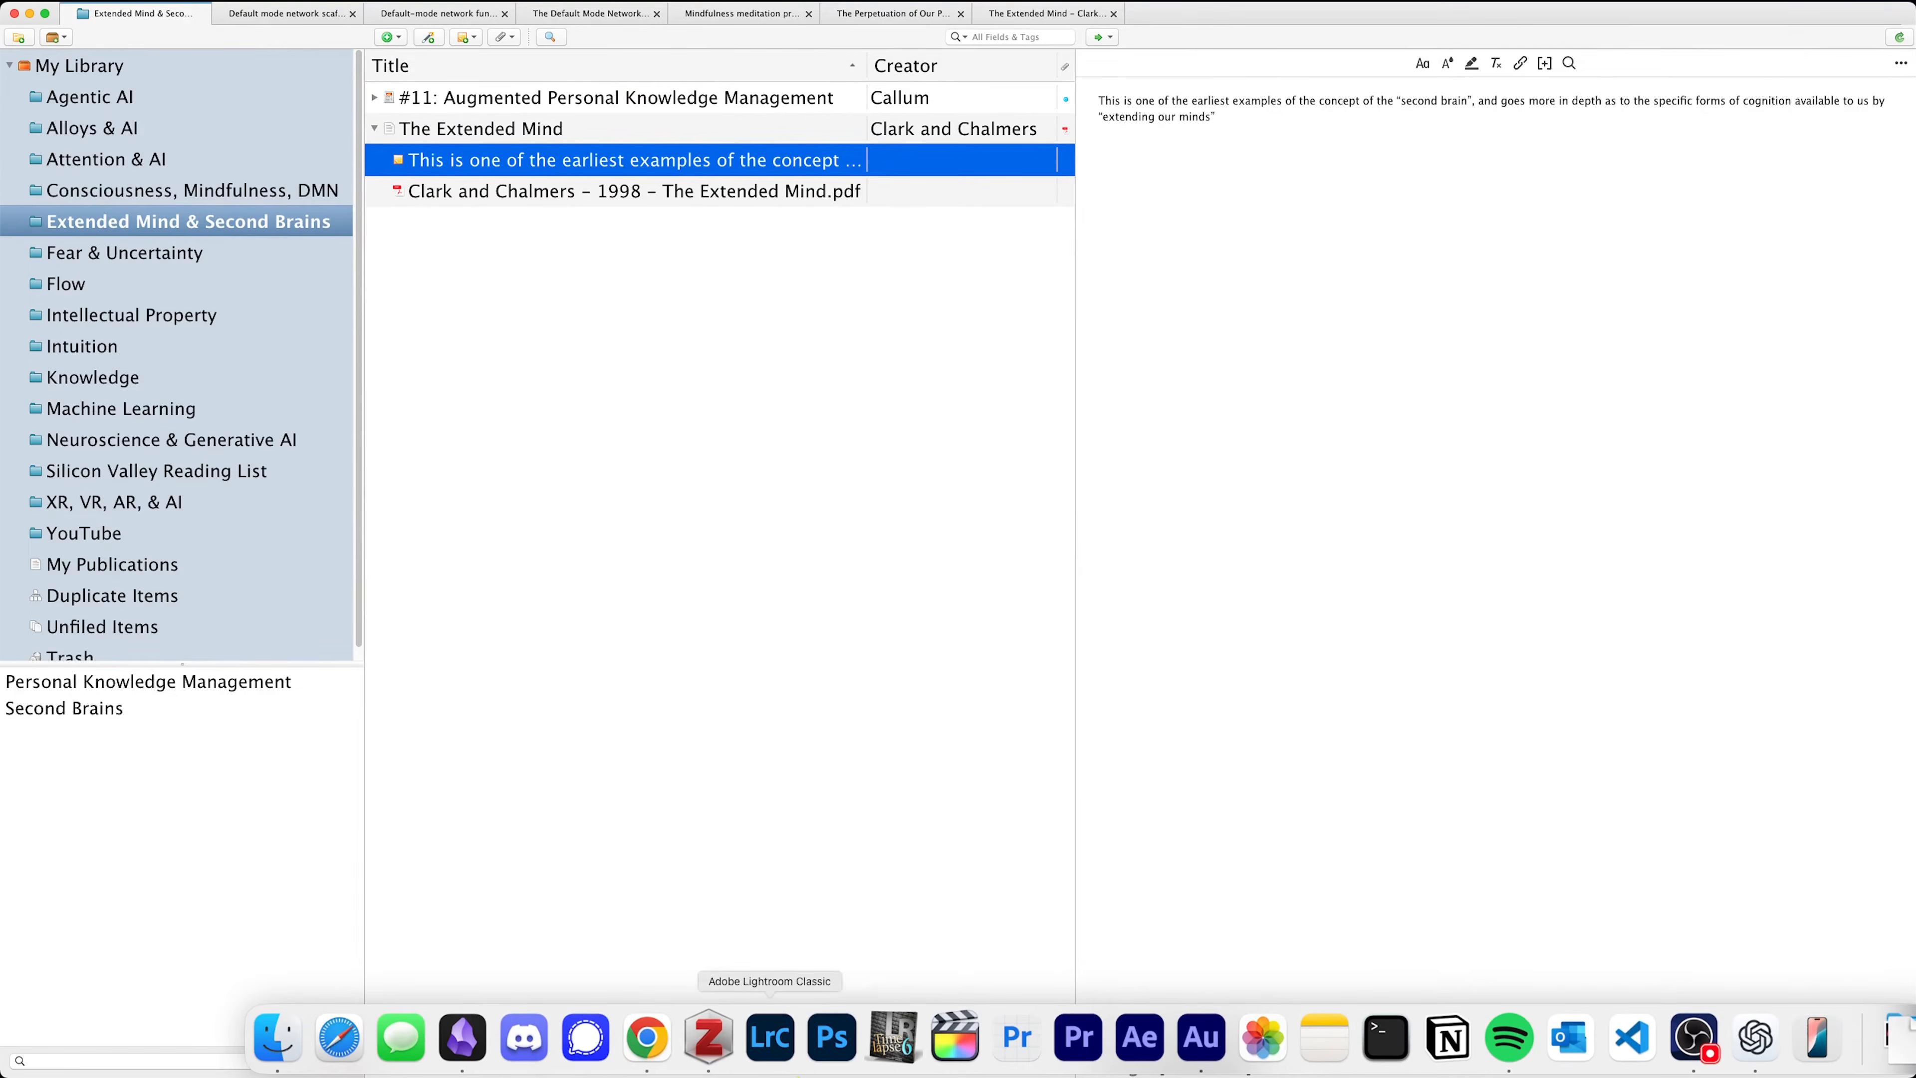
click(462, 1038)
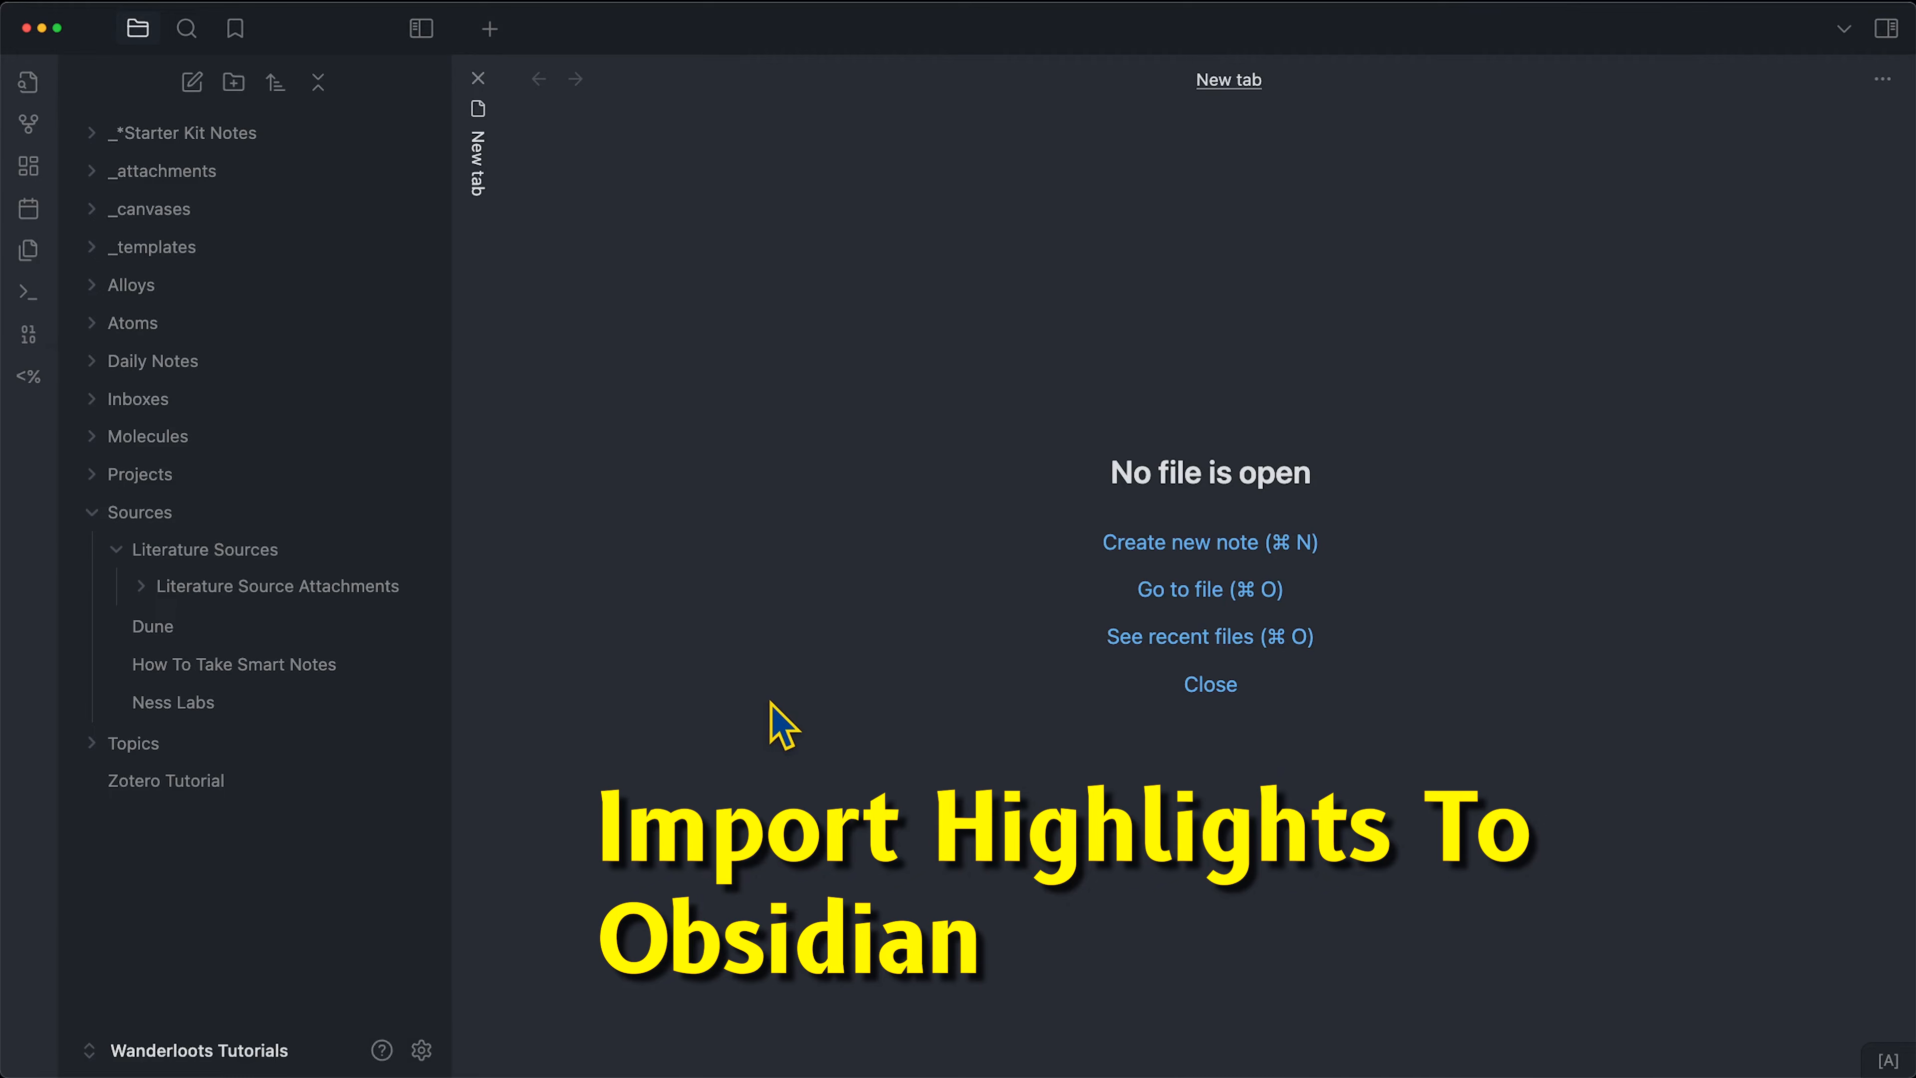
key(super+p)
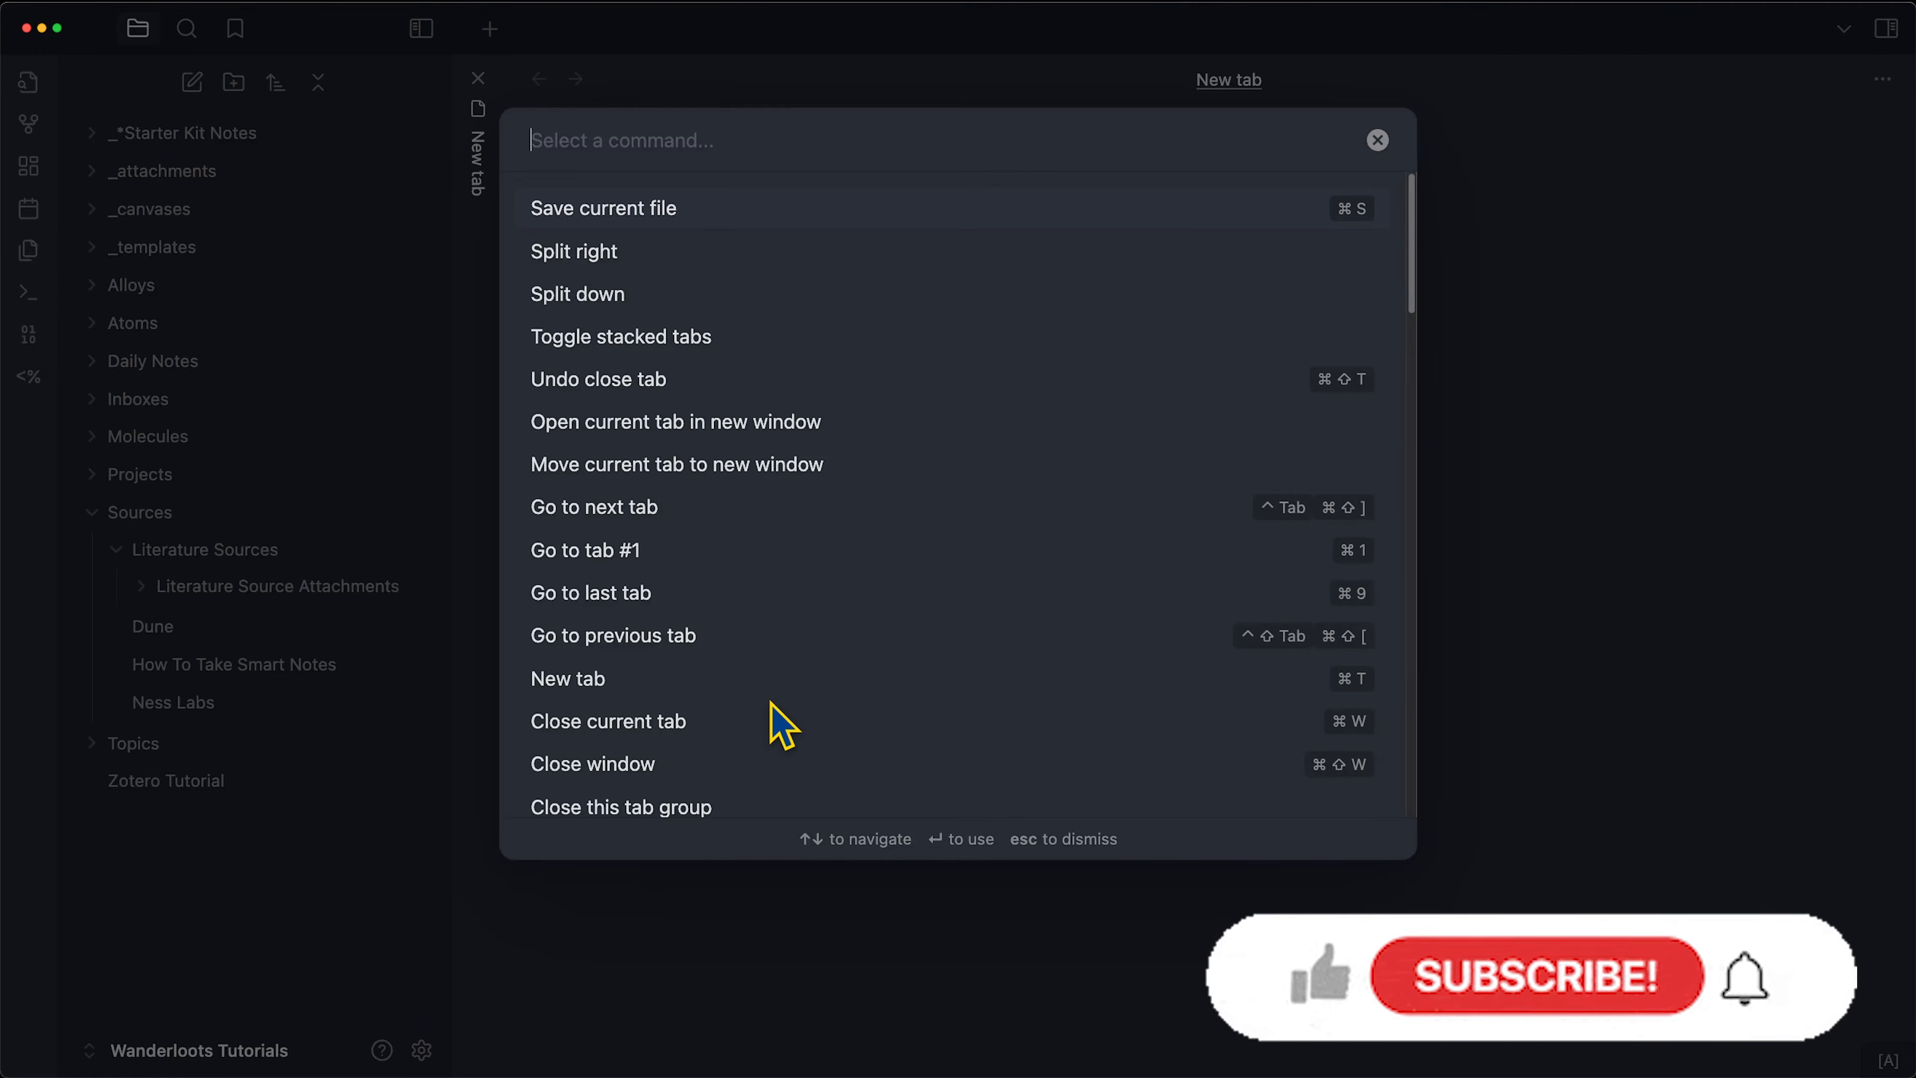
text(zoter)
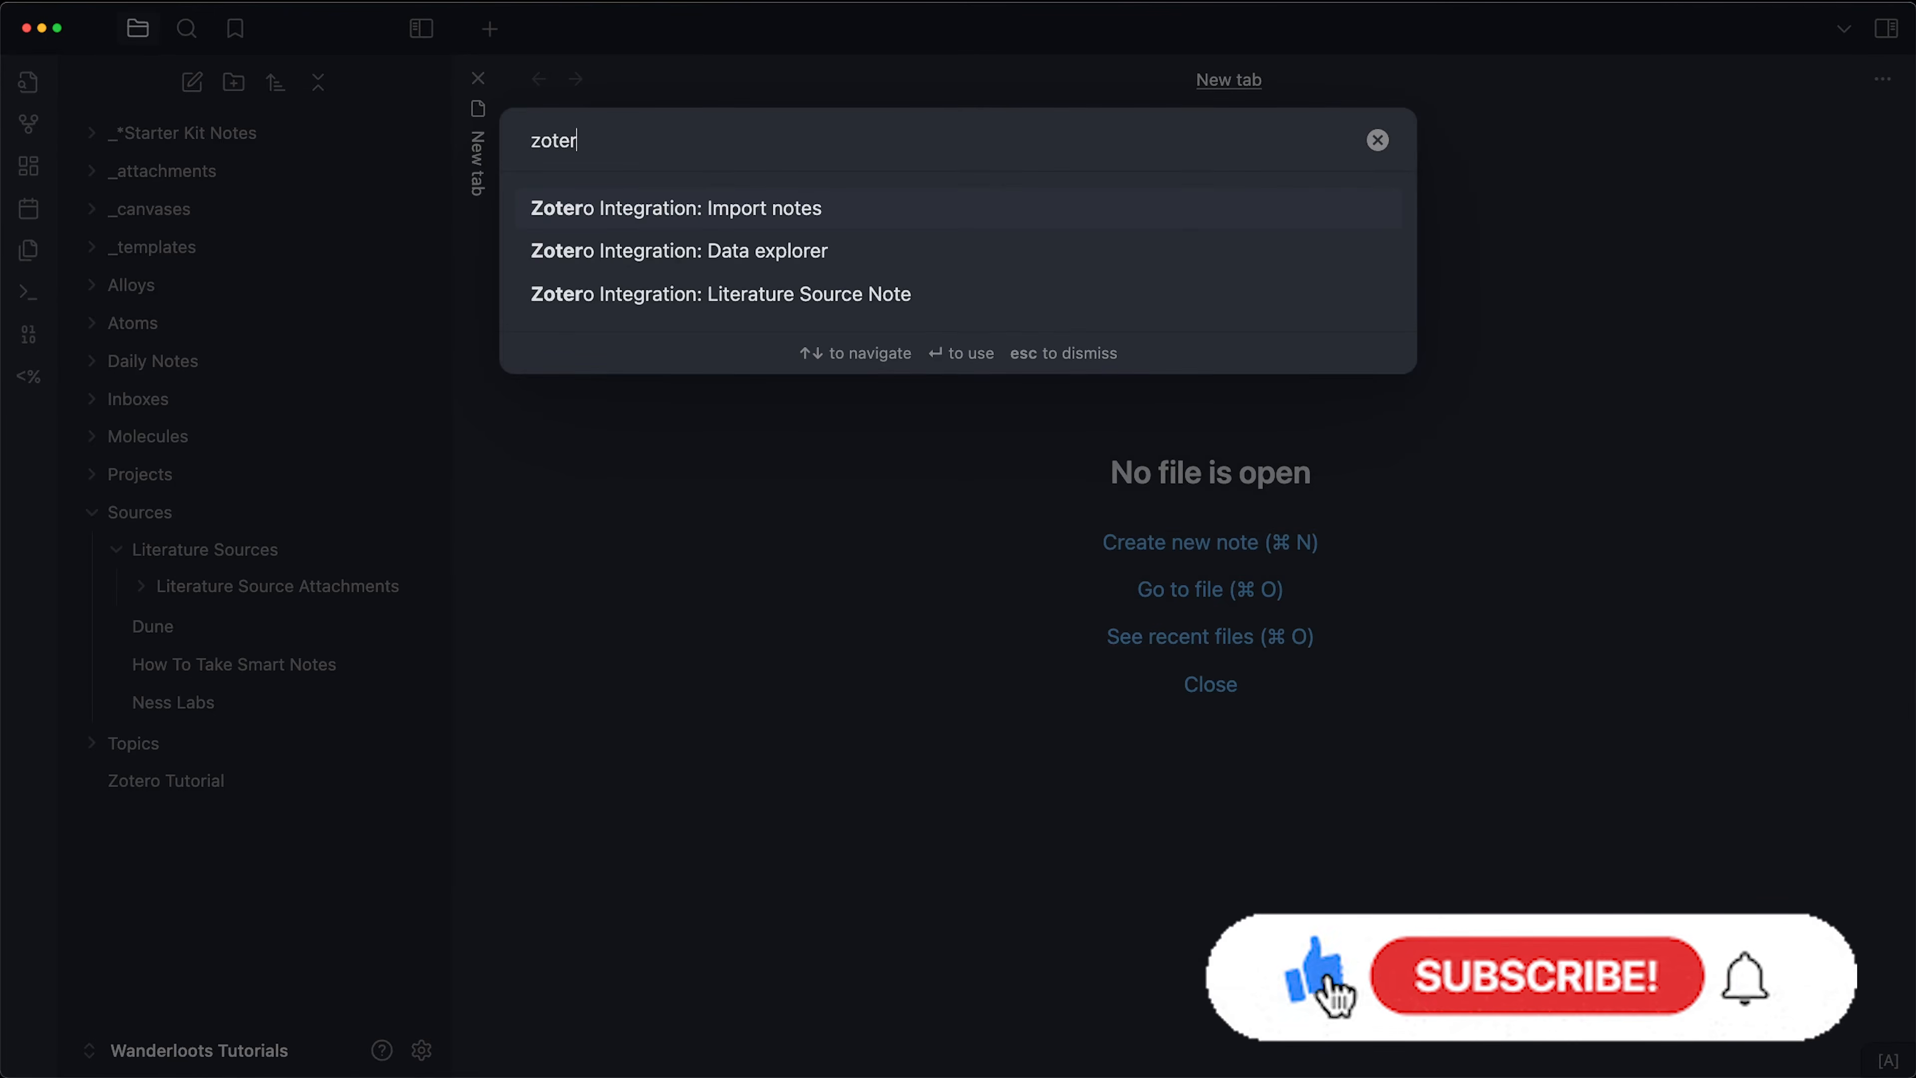
click(758, 298)
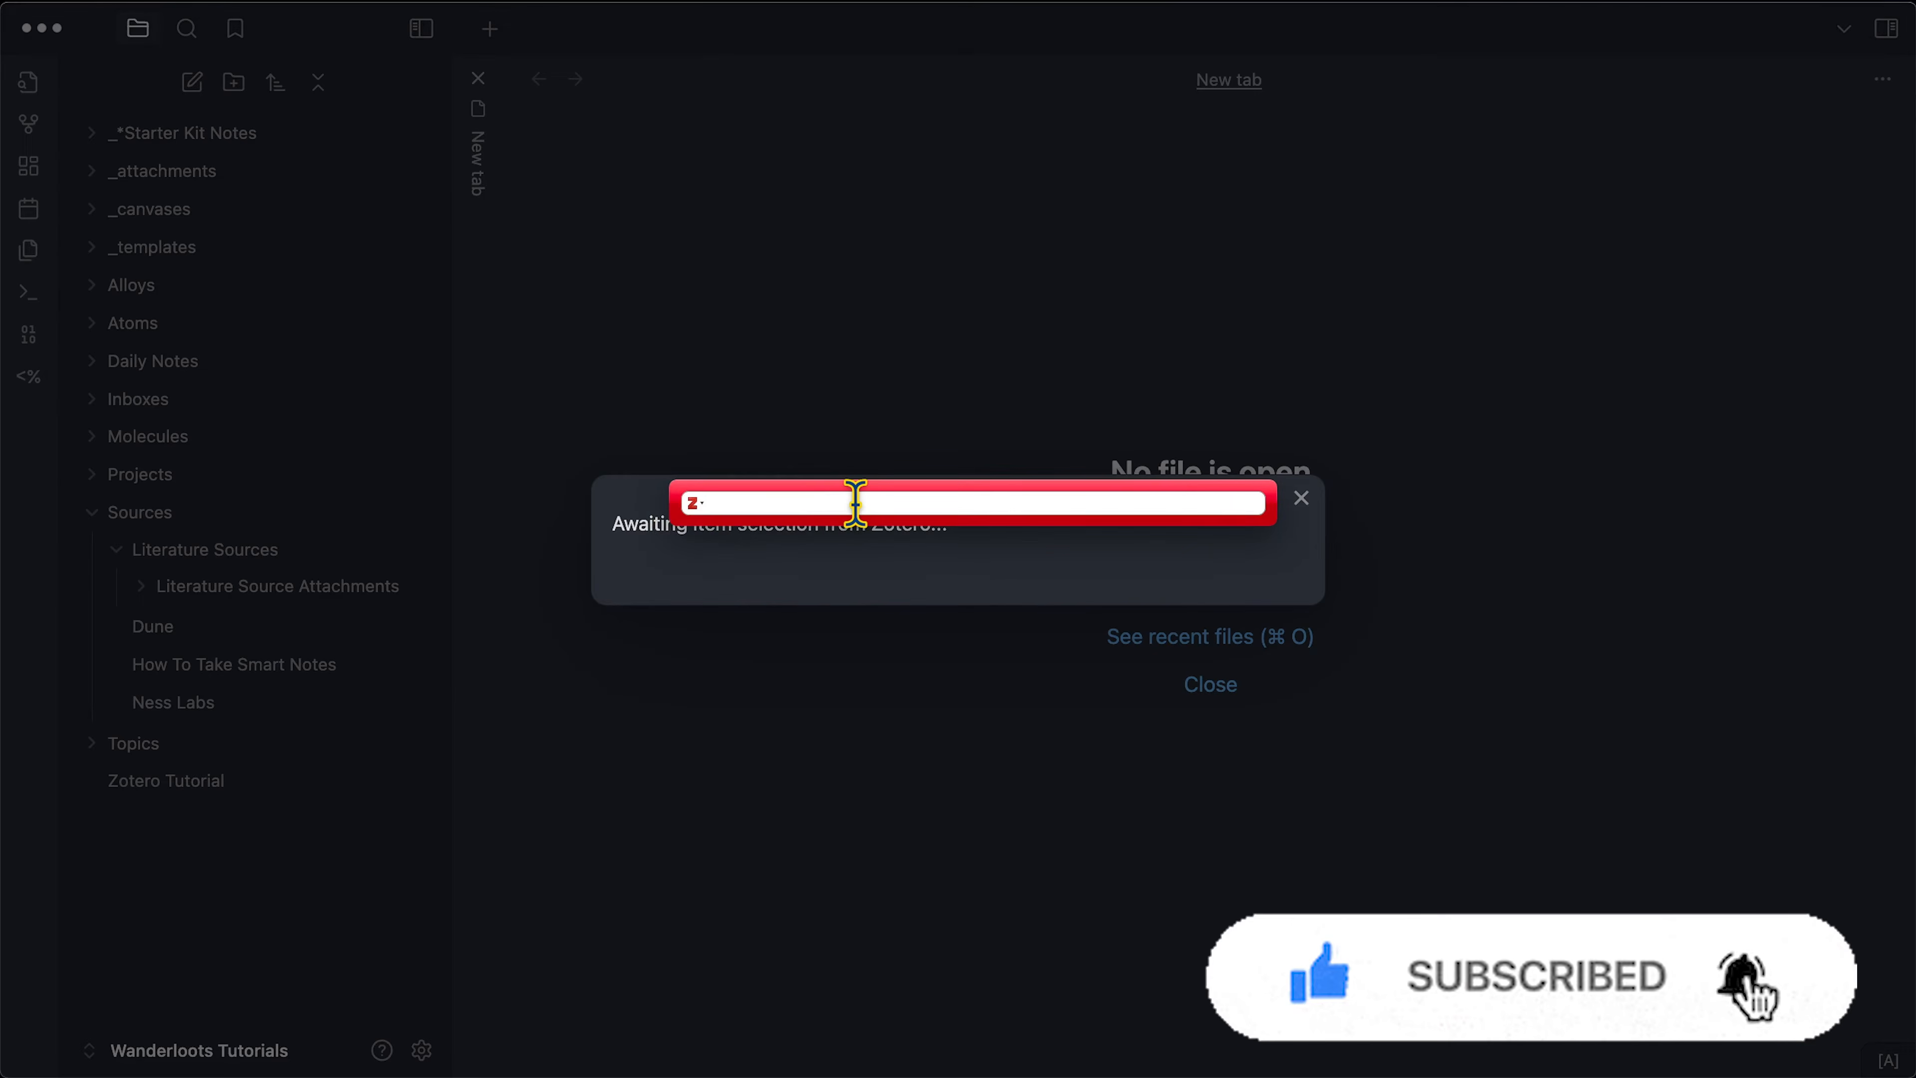
text(clark)
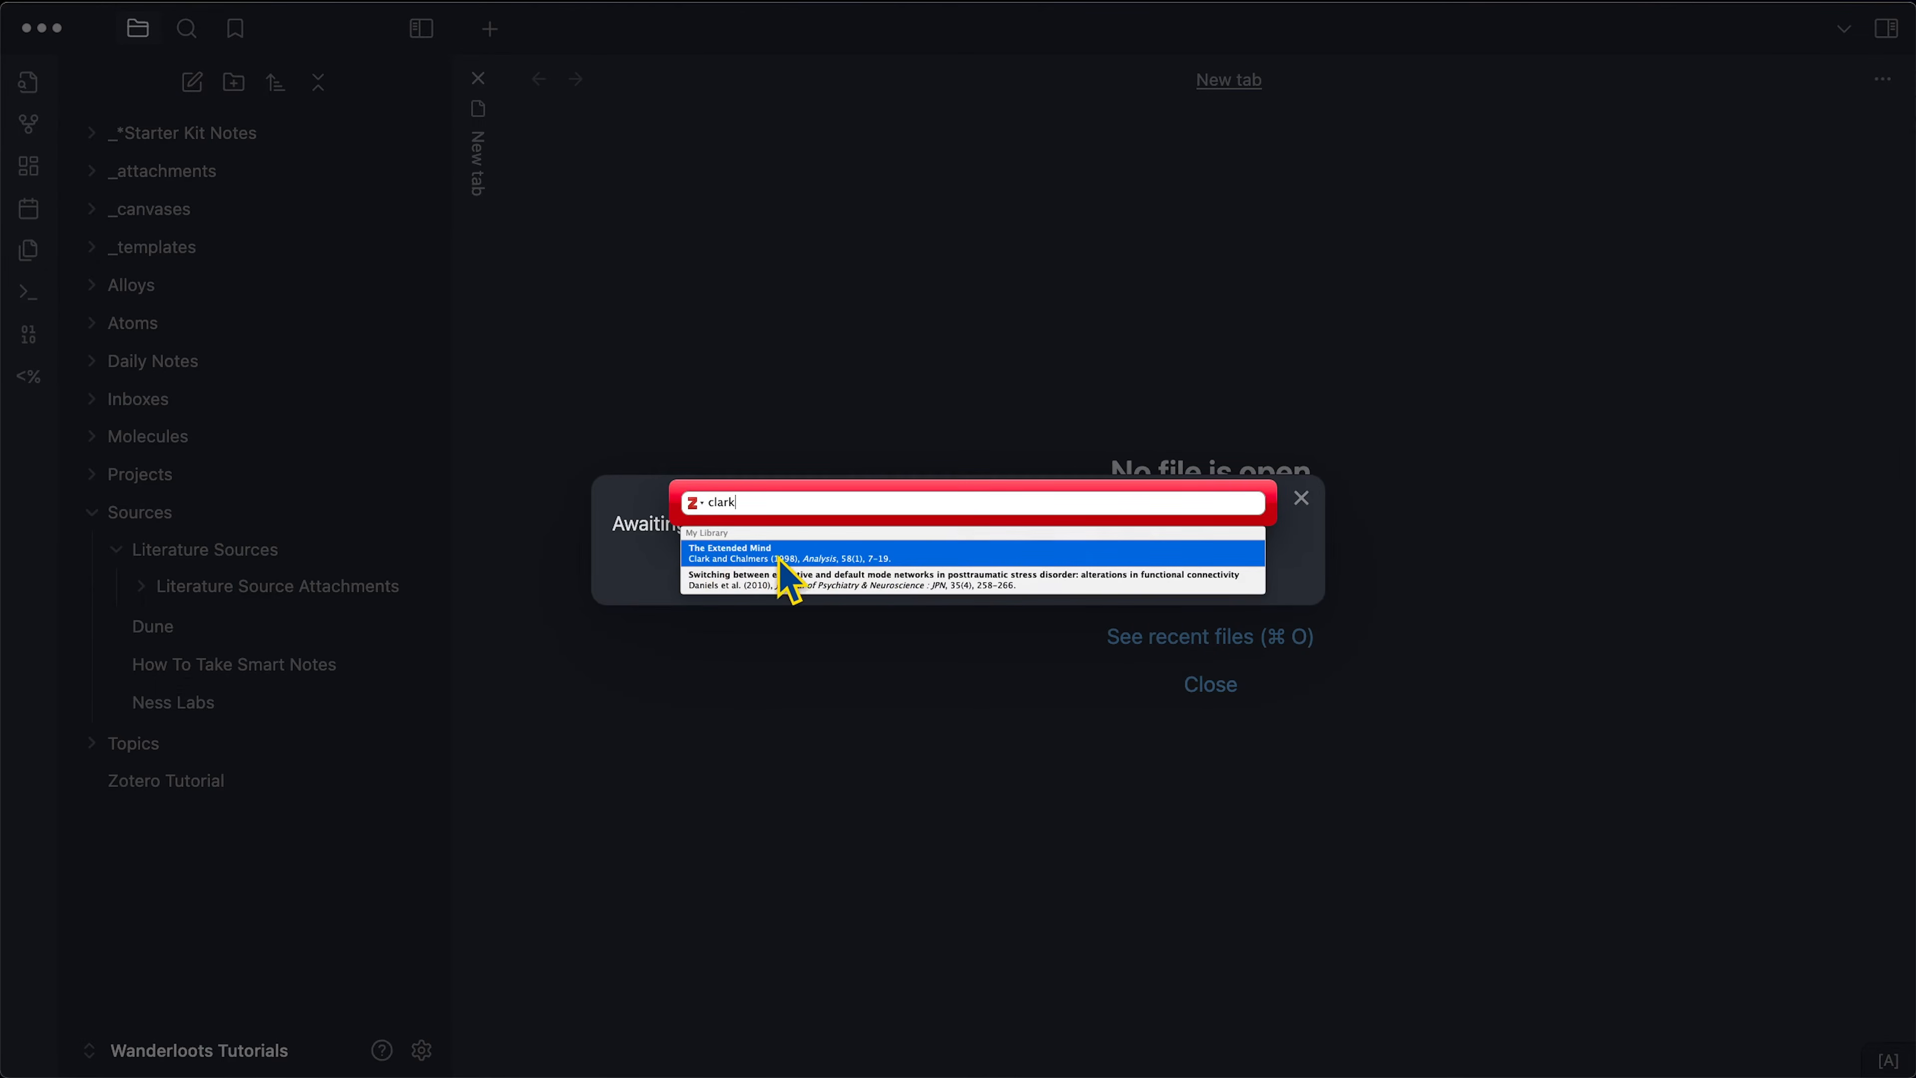
key(Return)
key(Return)
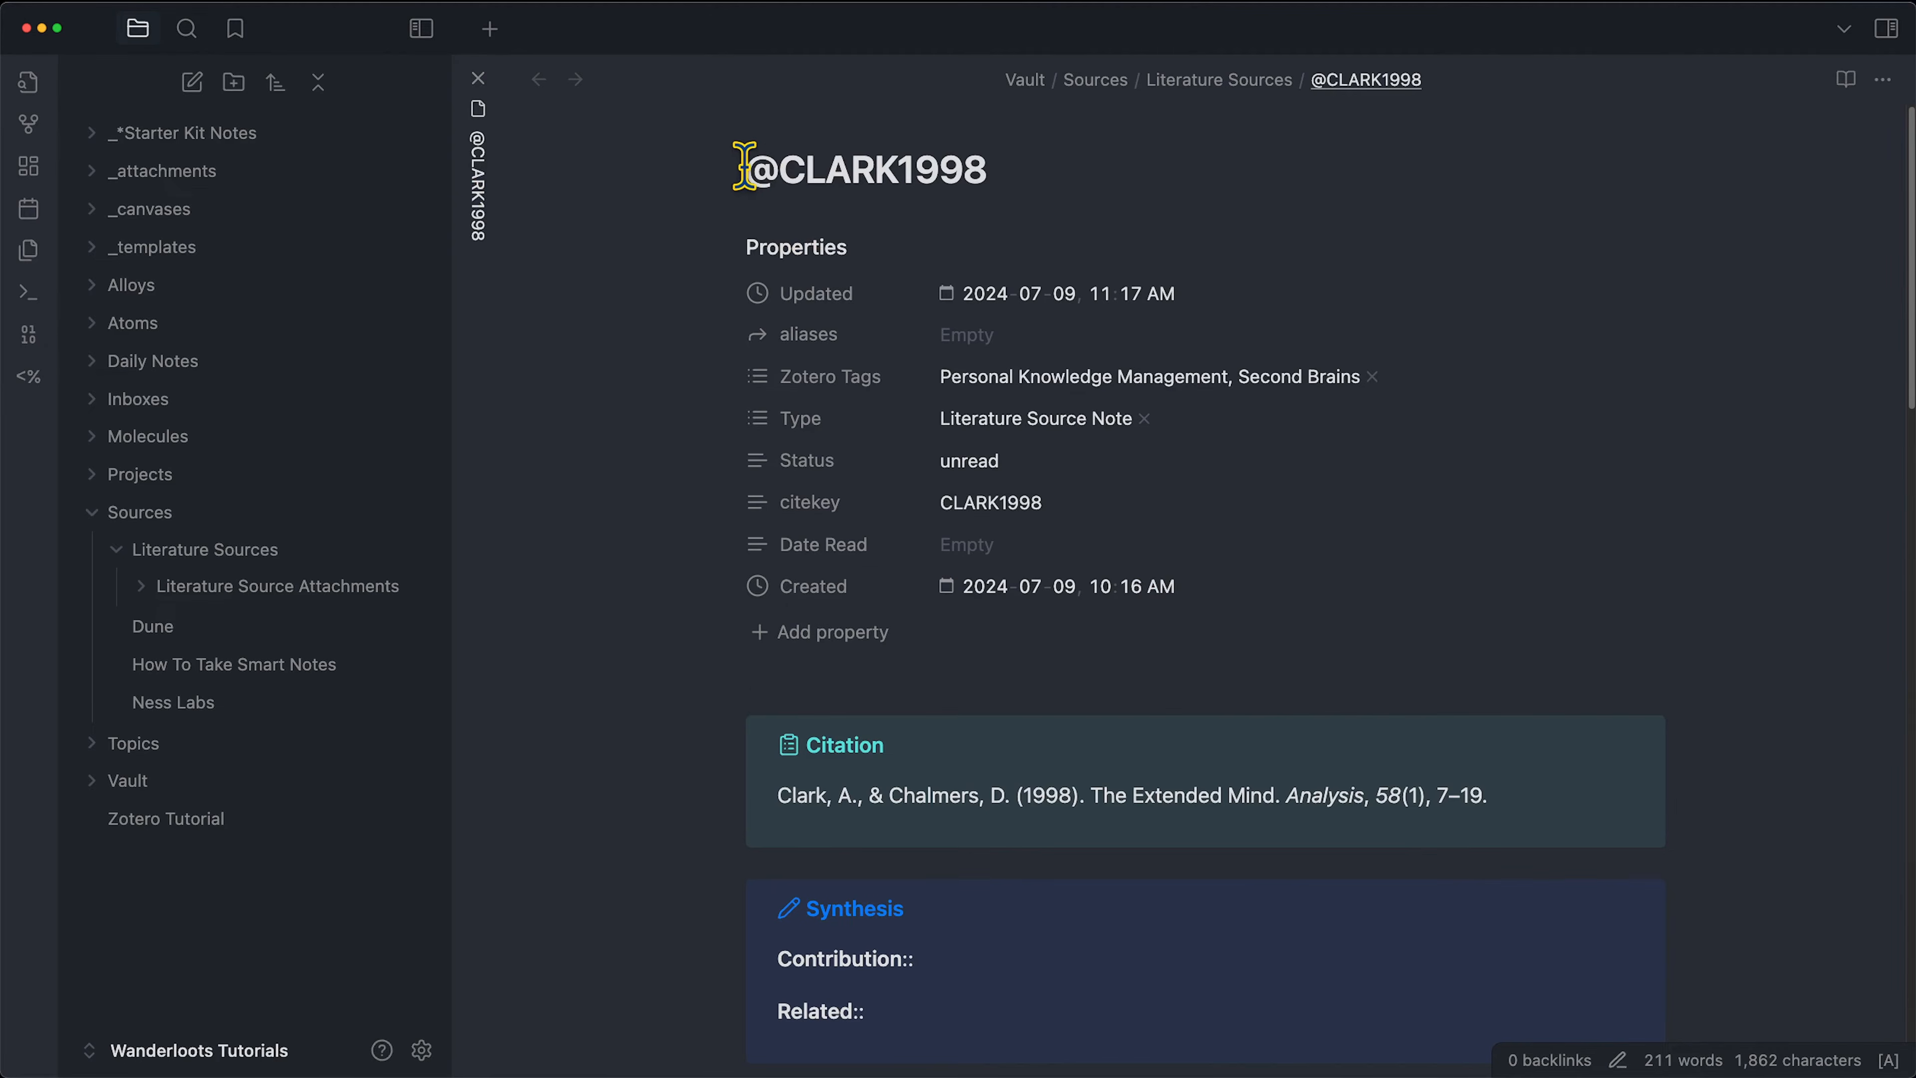
drag(747, 169, 1005, 169)
click(936, 357)
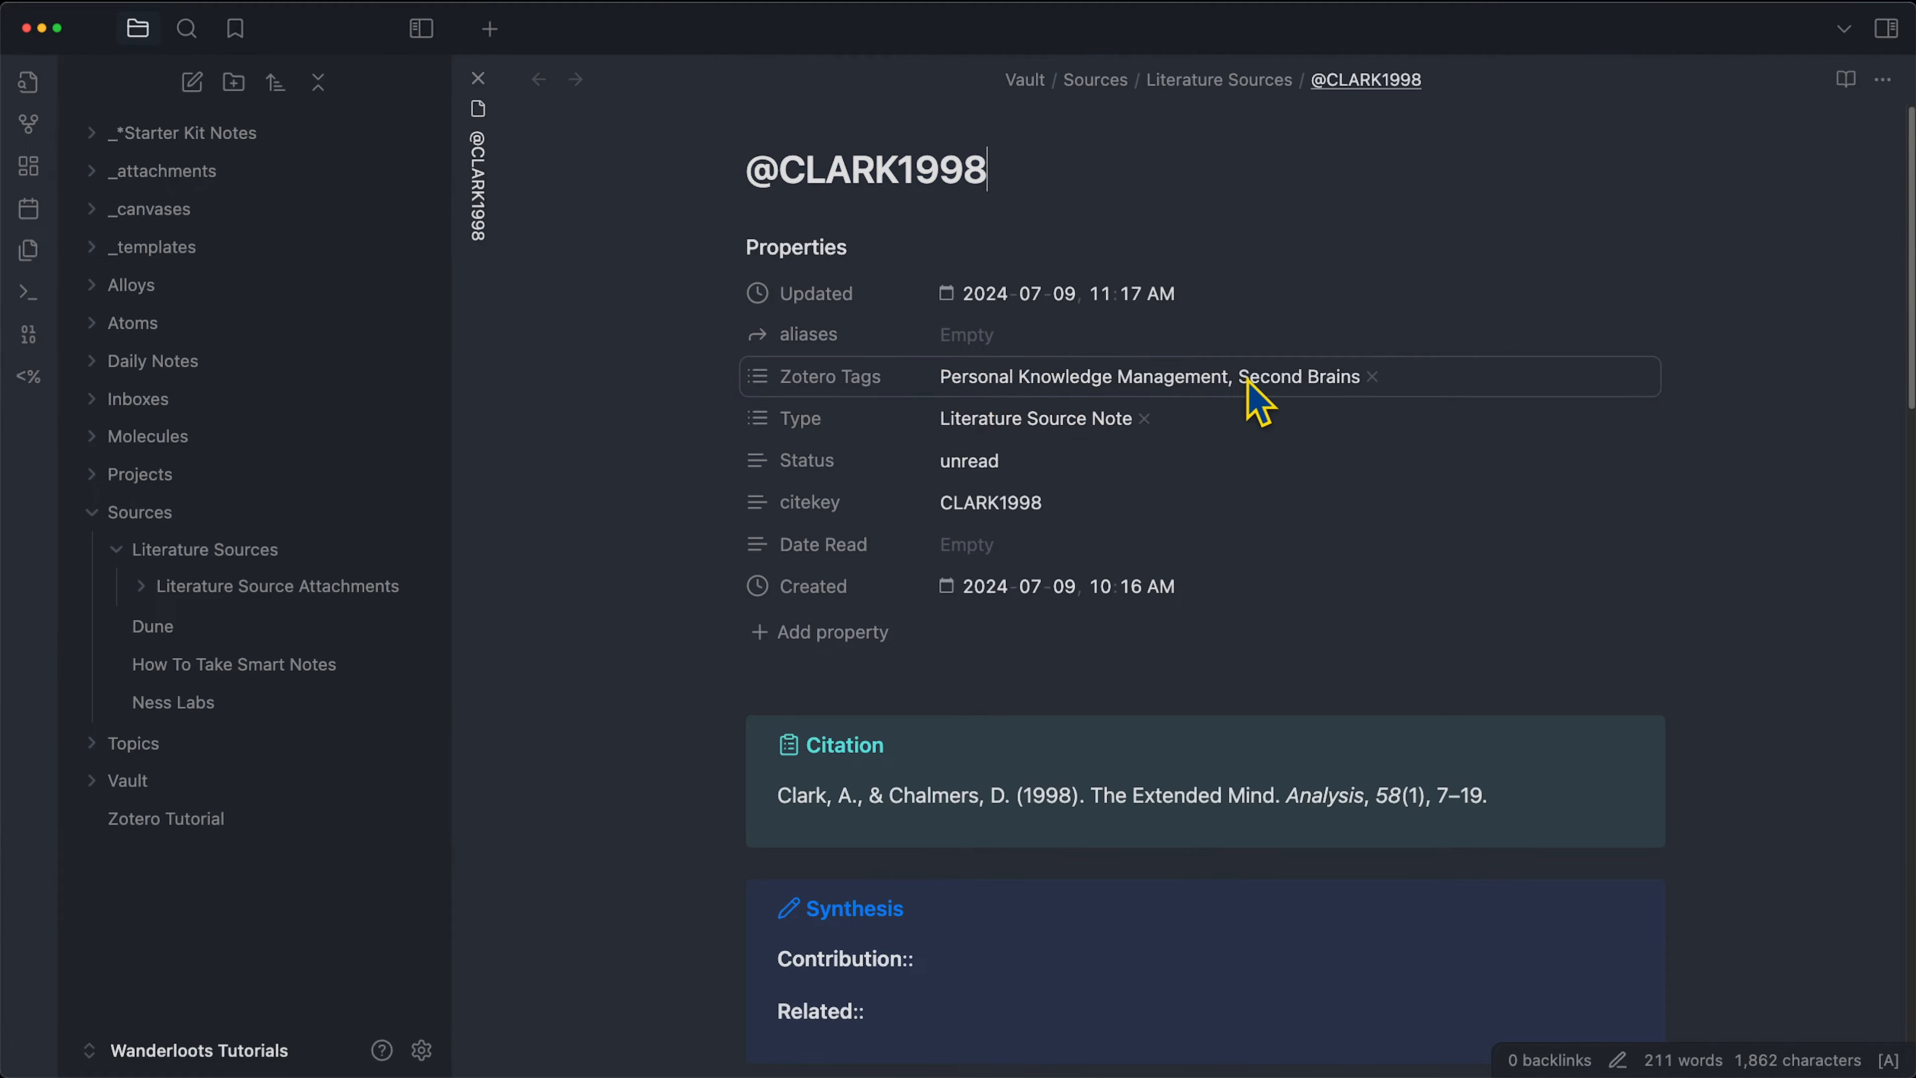
scroll(1343, 422, down, 3)
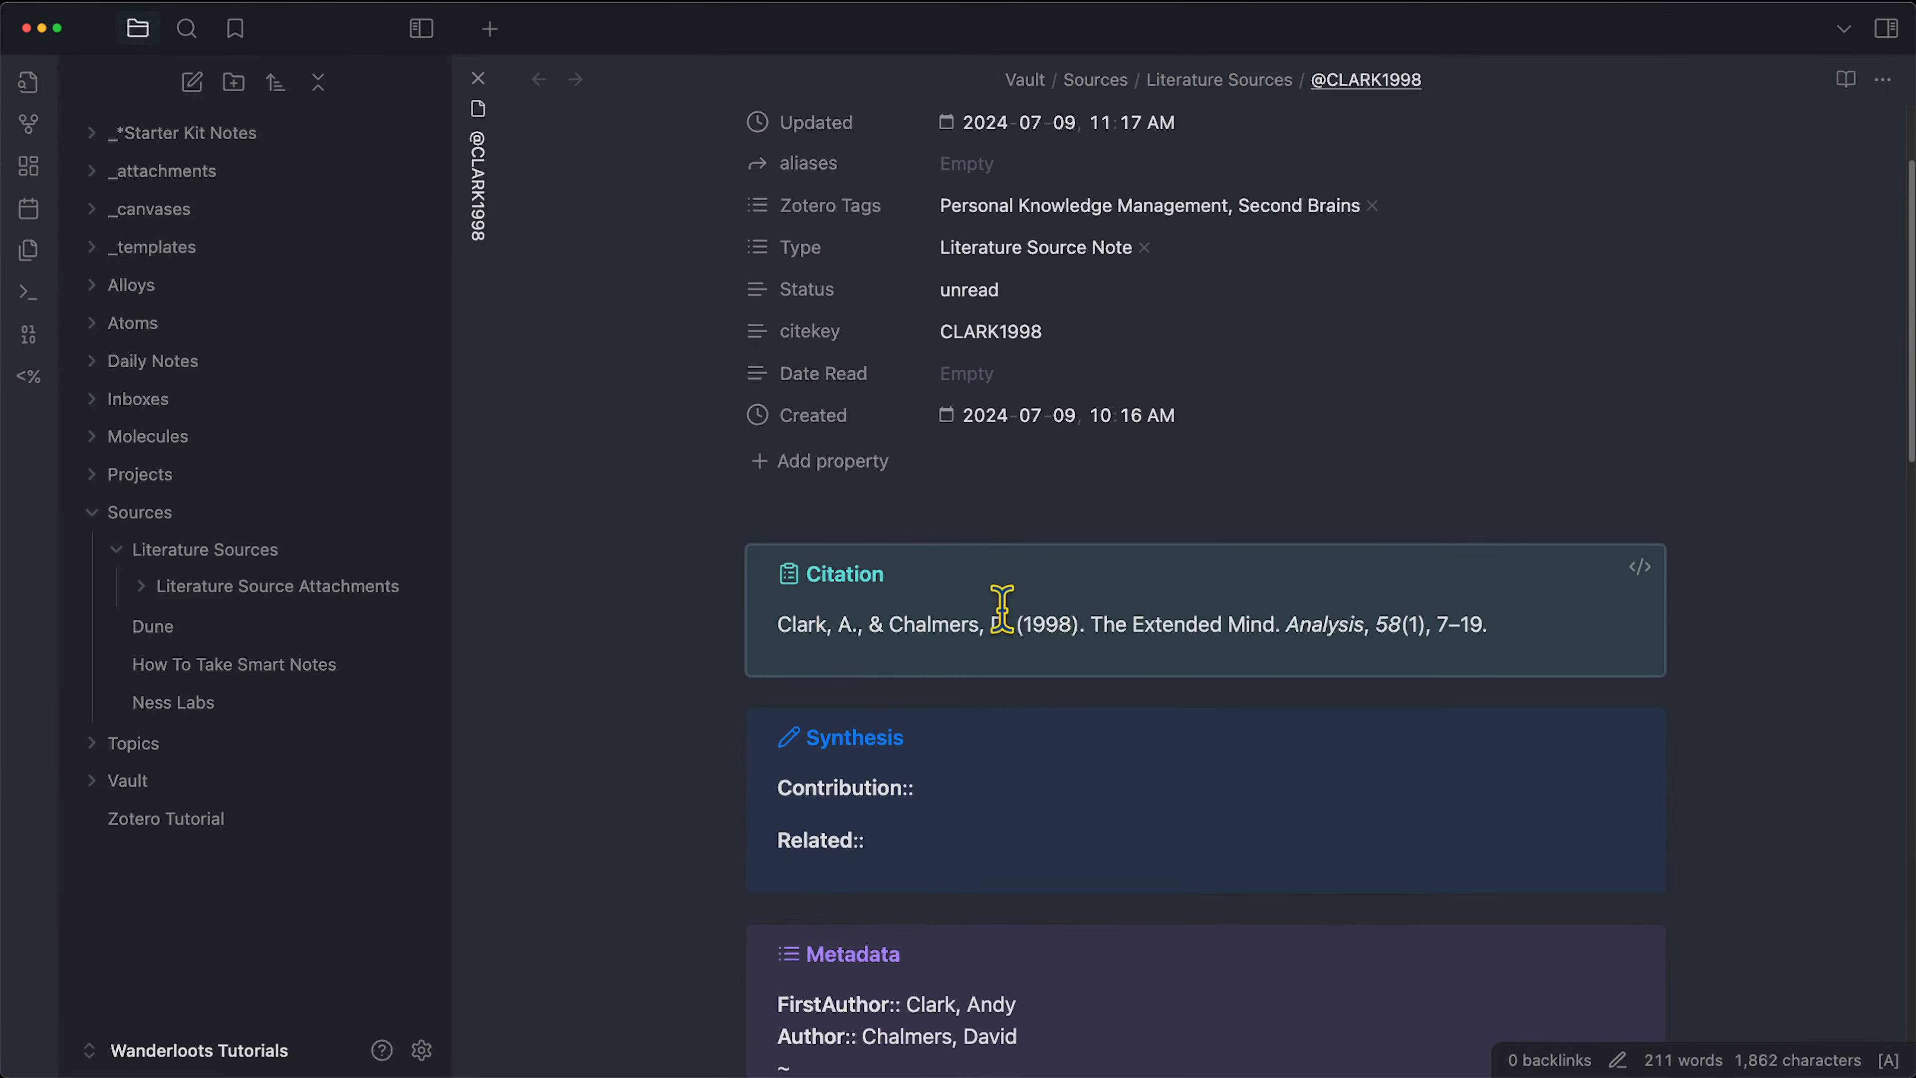
scroll(1222, 620, down, 7)
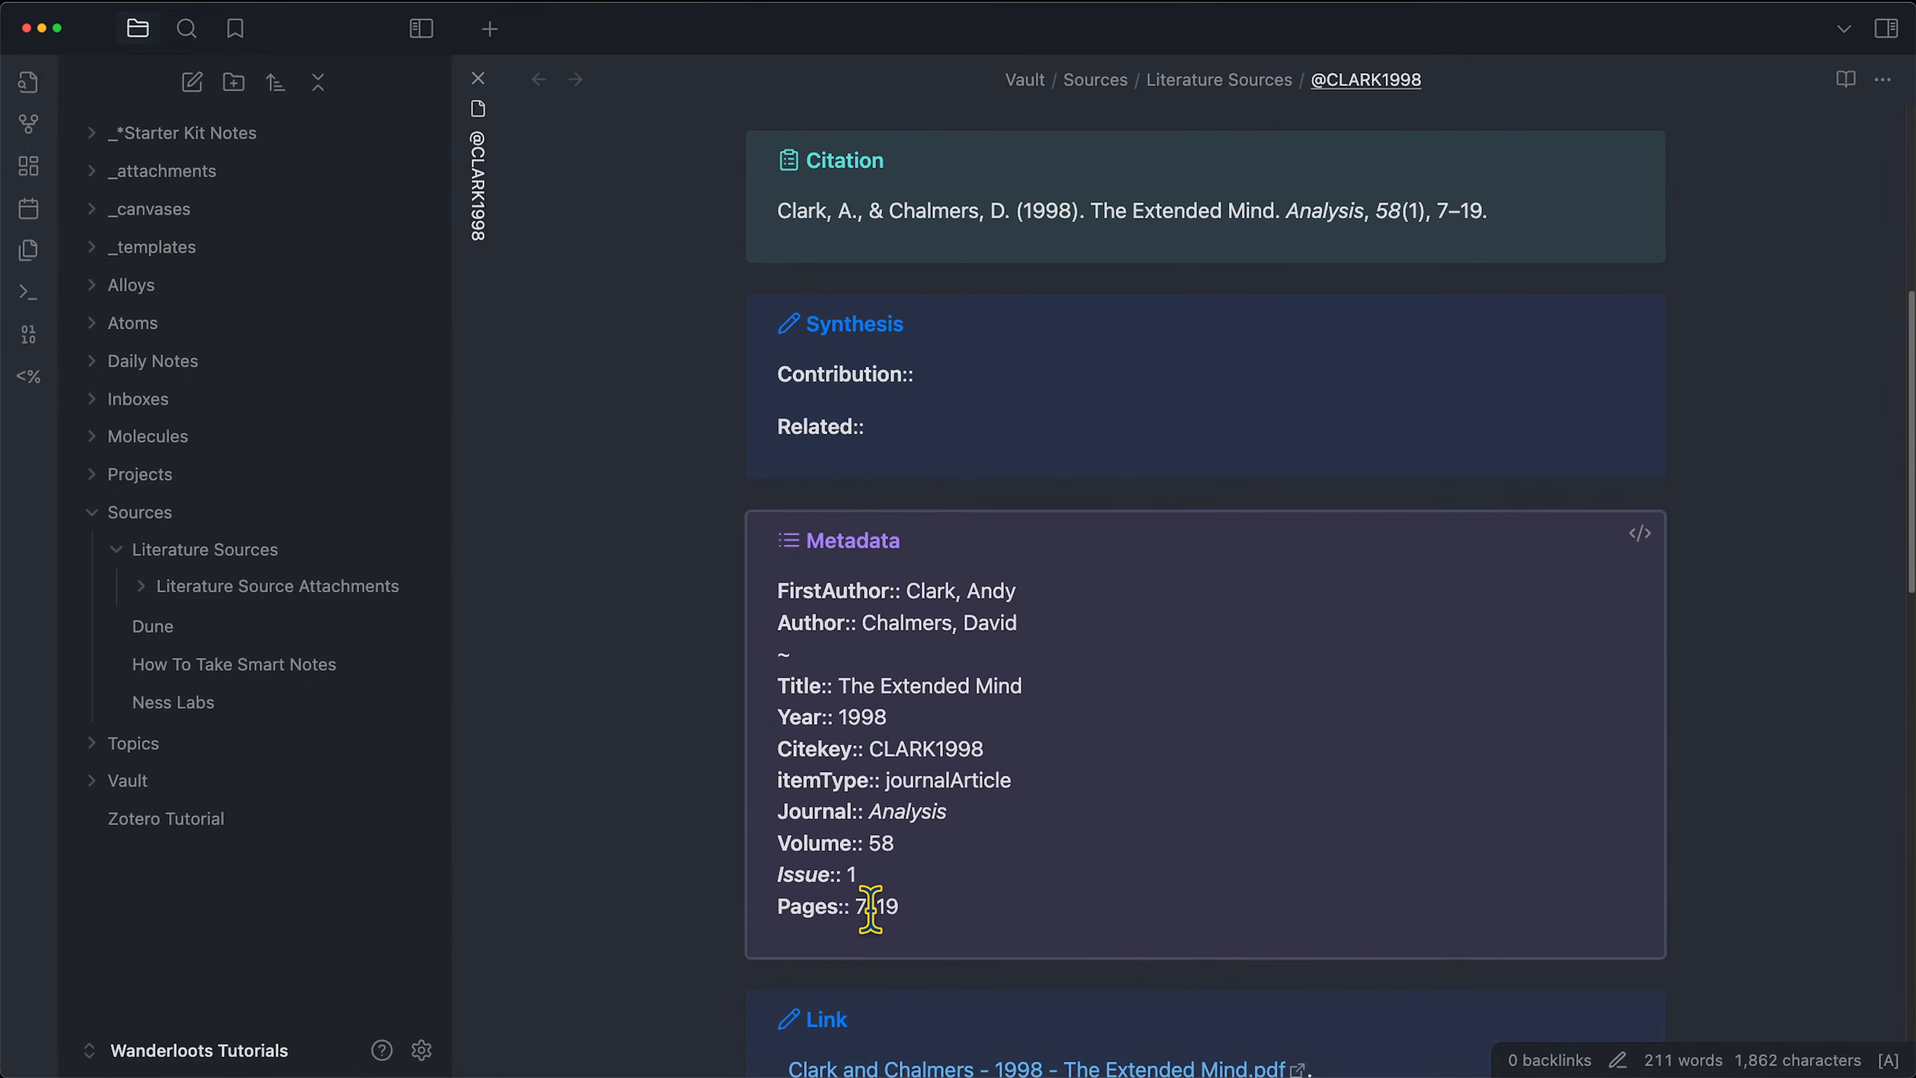
scroll(870, 910, down, 8)
scroll(1080, 608, down, 6)
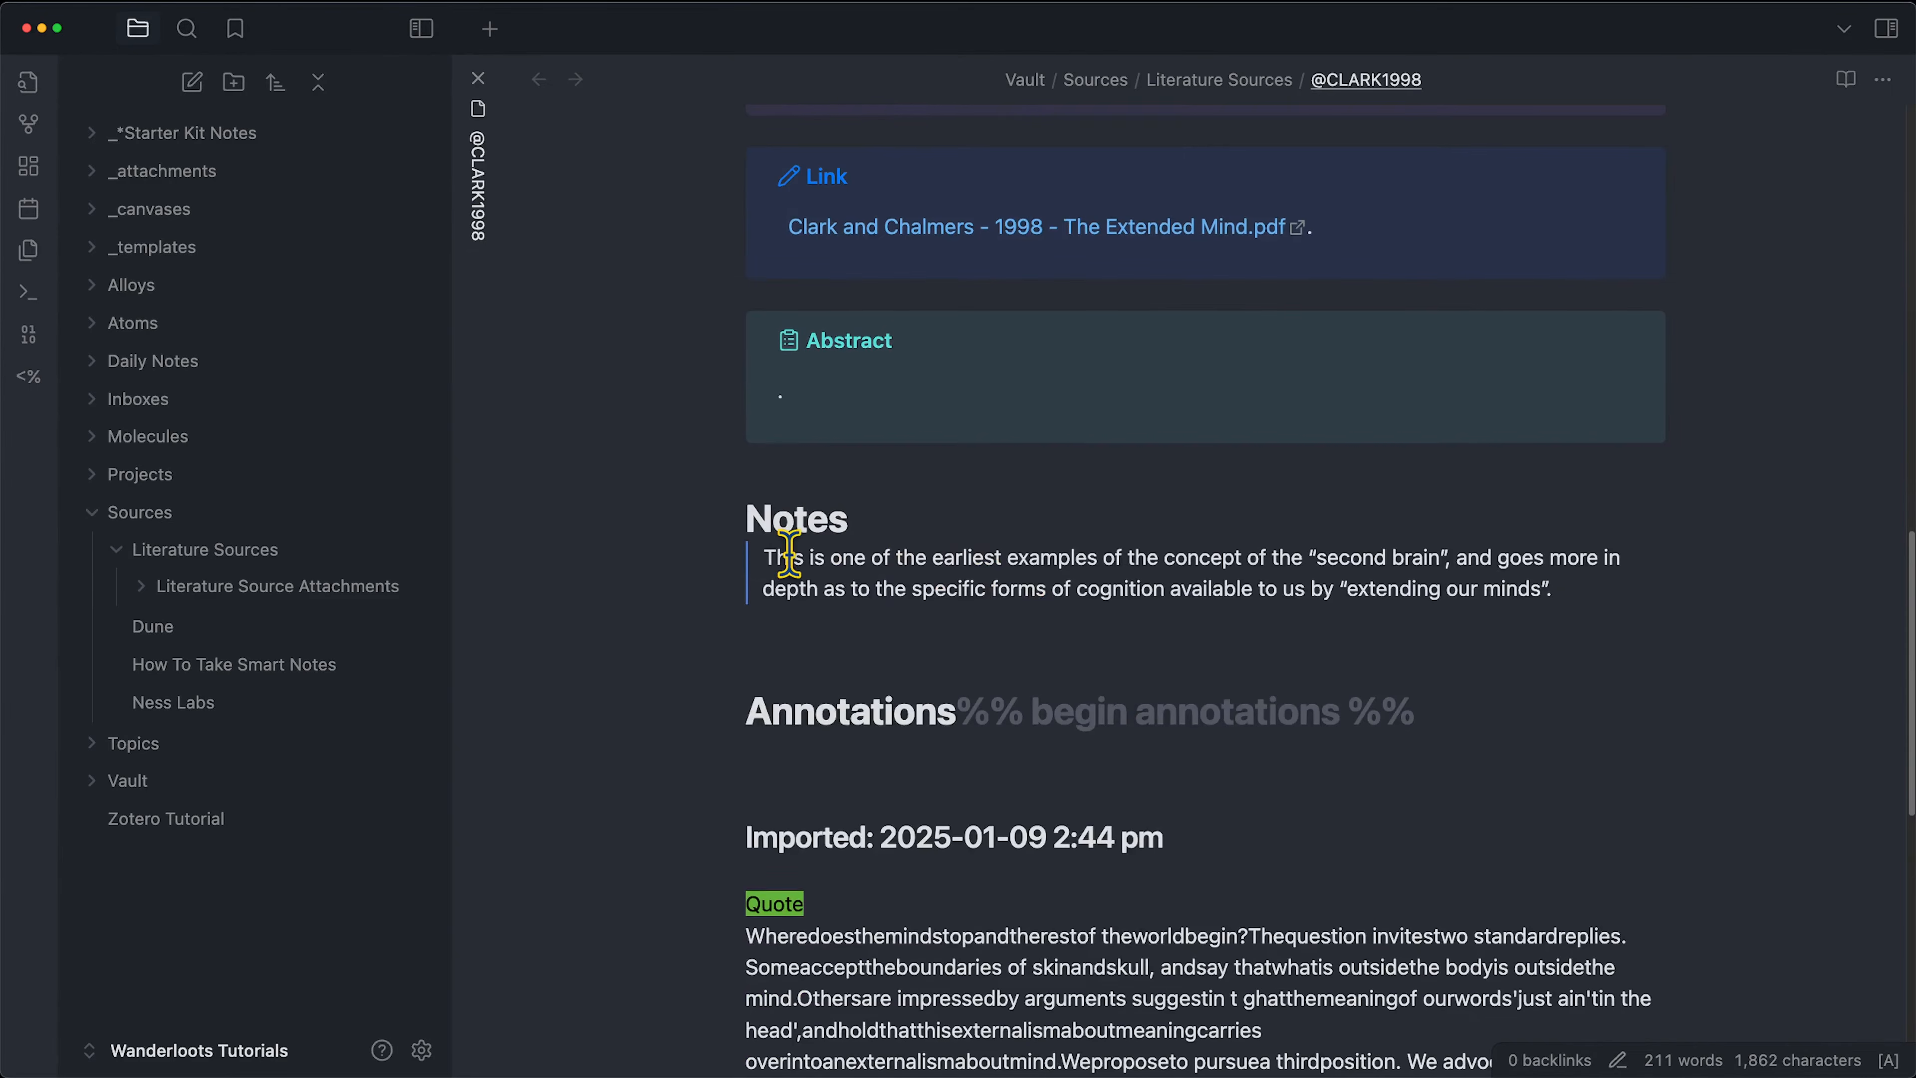
drag(764, 549, 1545, 593)
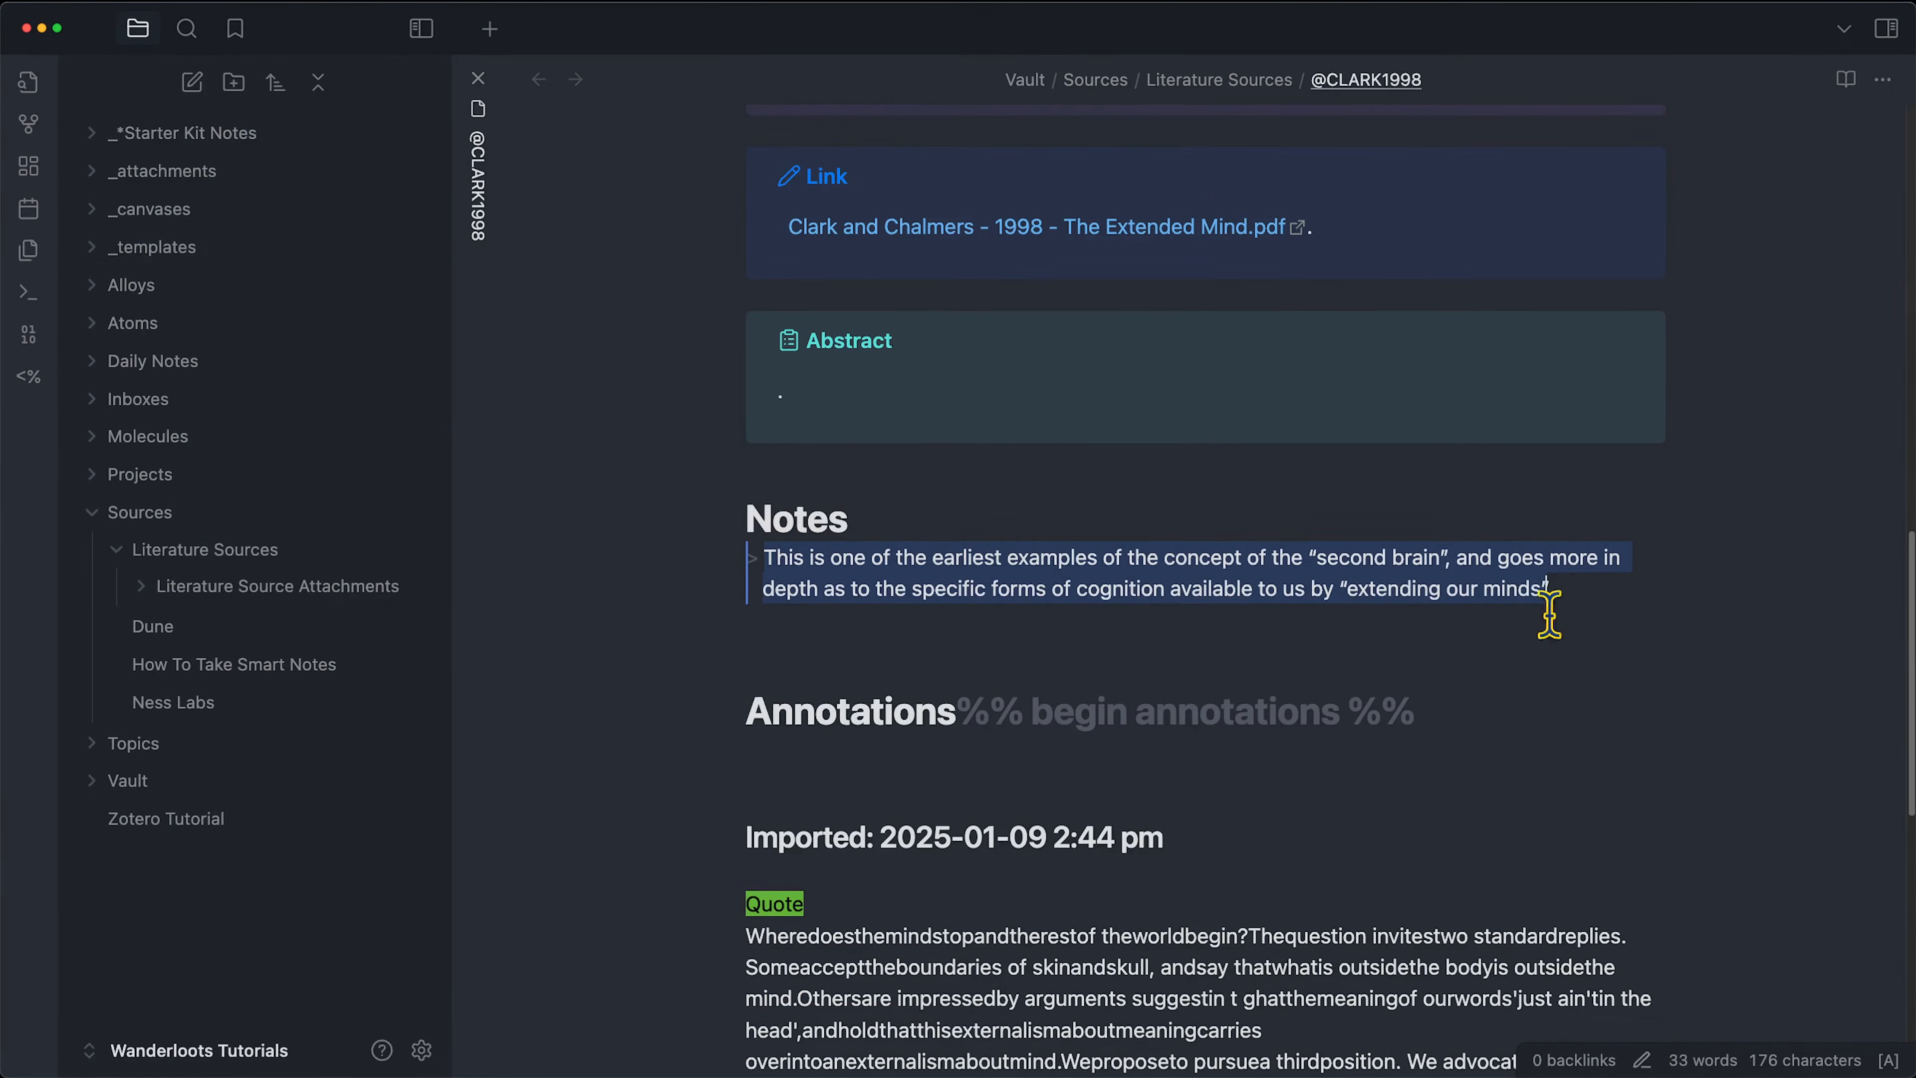
click(1055, 560)
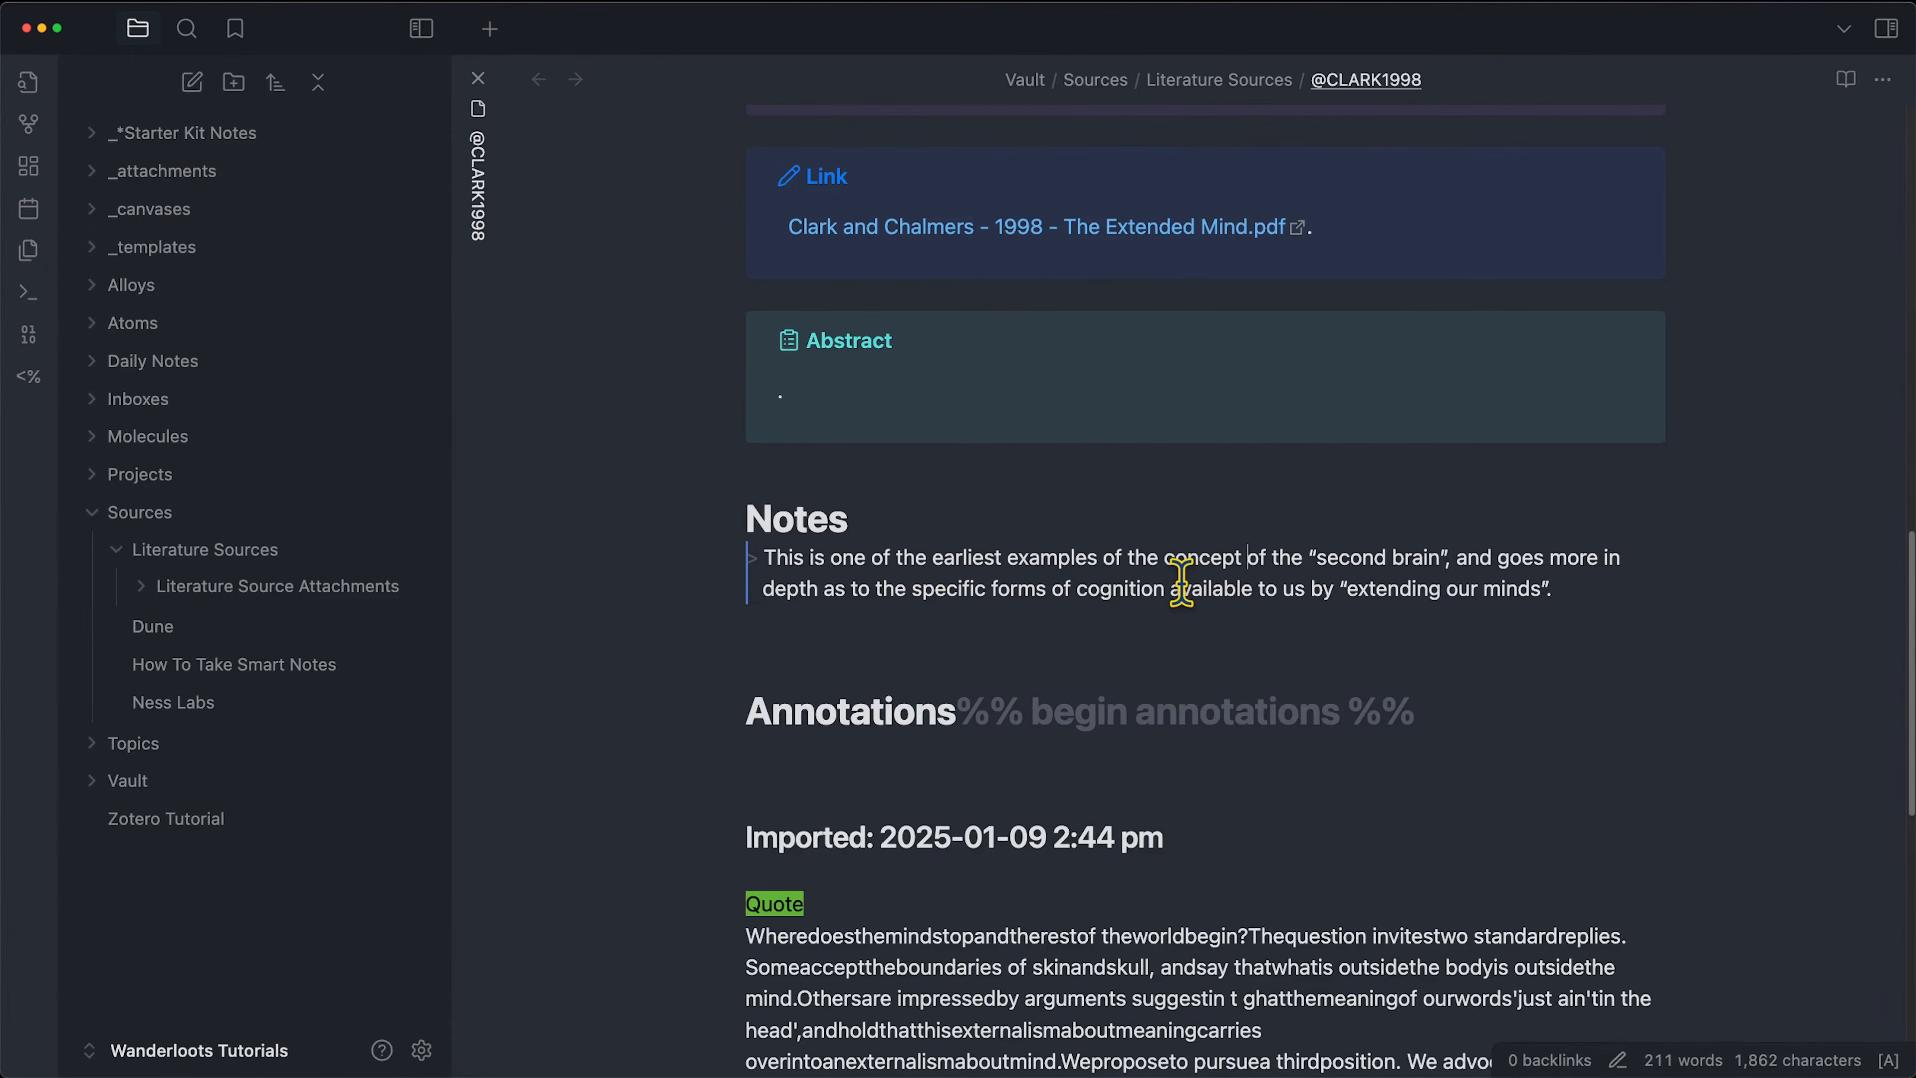
drag(1181, 581, 1554, 592)
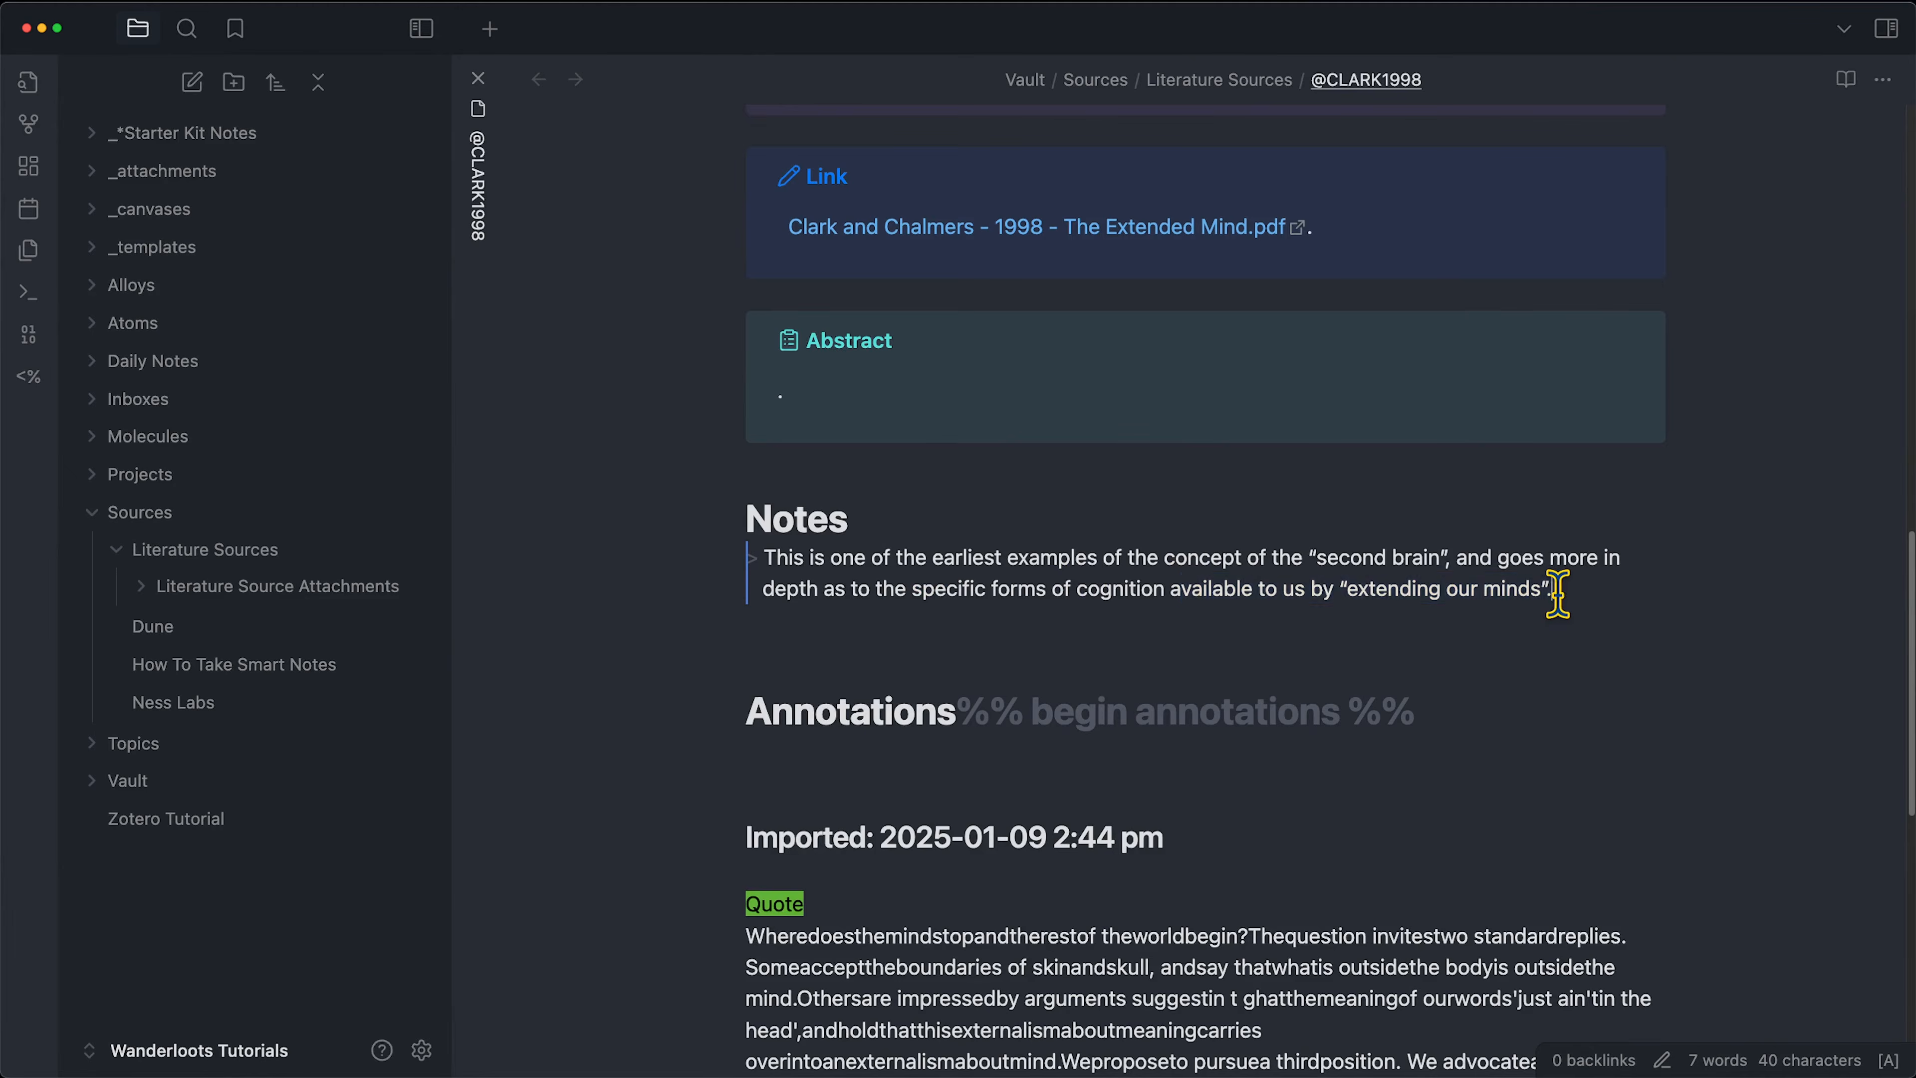
click(1554, 593)
scroll(1390, 483, down, 5)
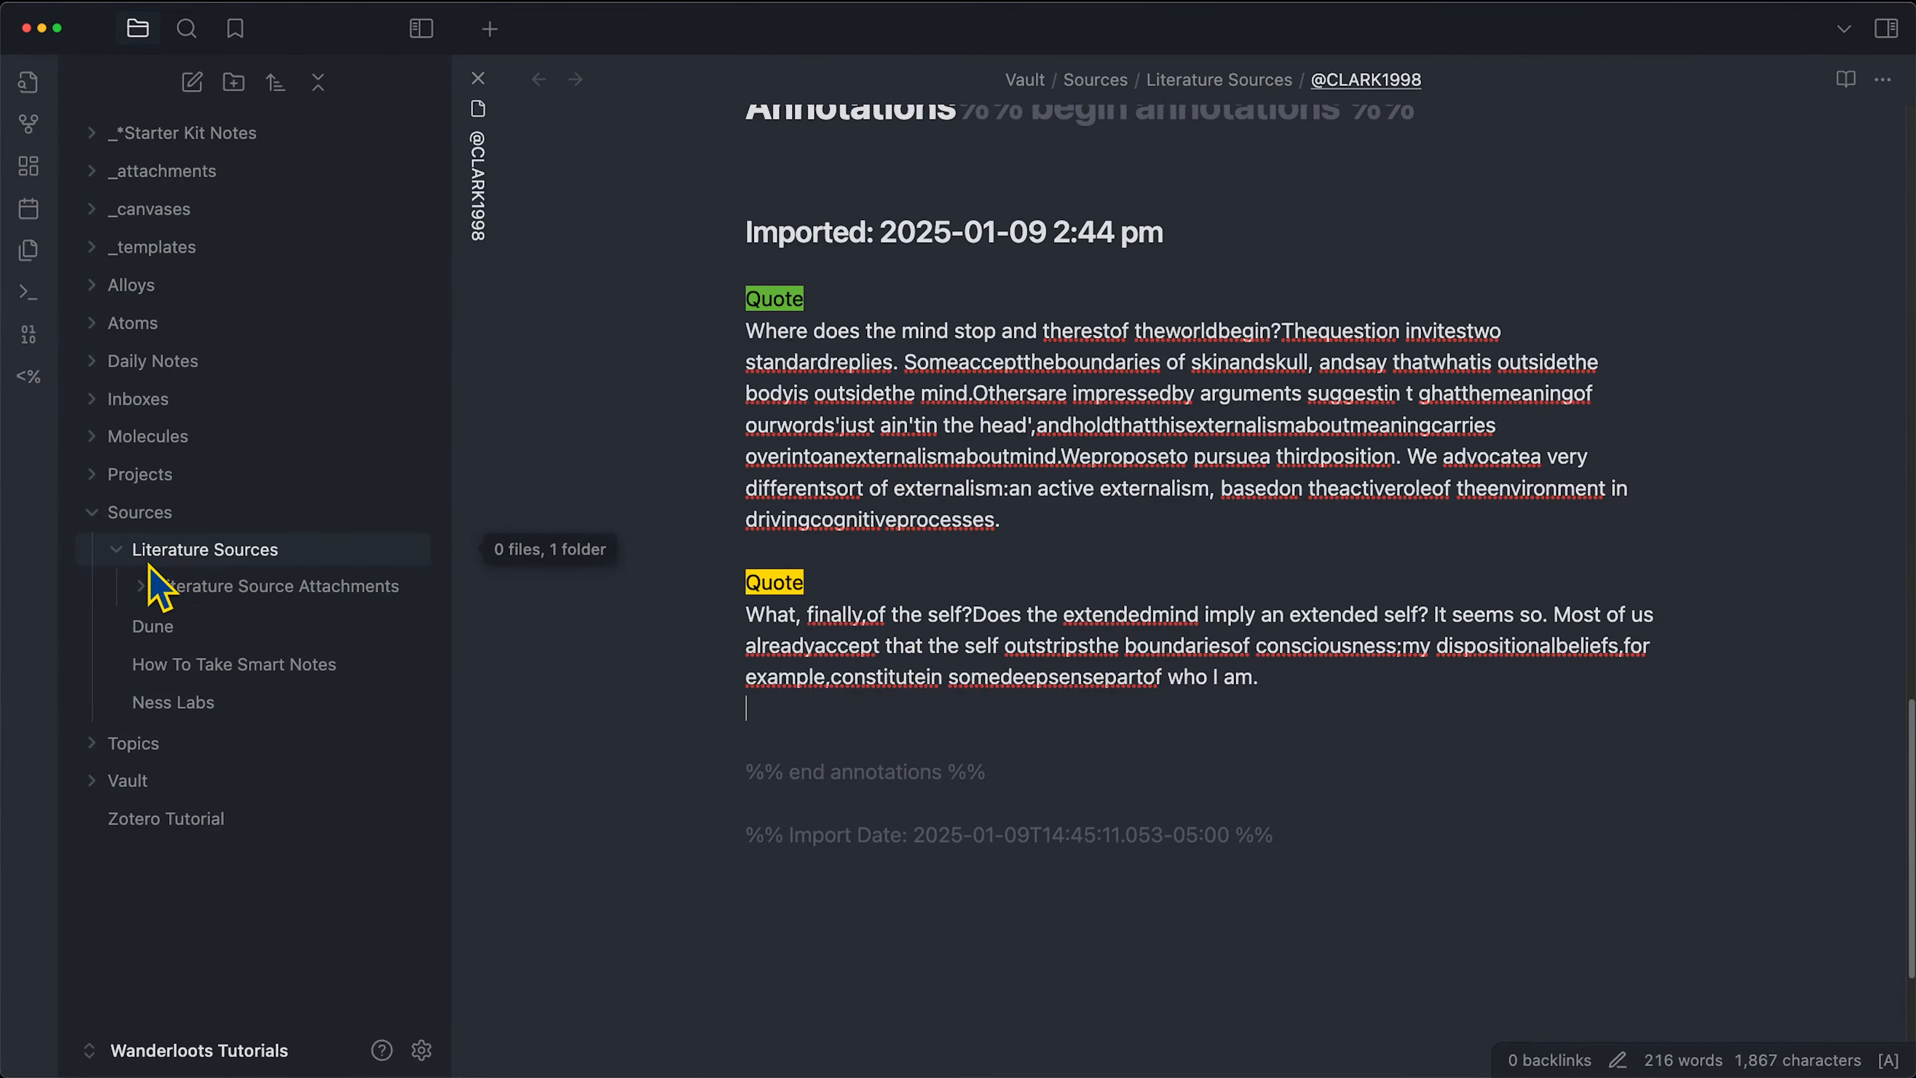
click(183, 556)
click(202, 556)
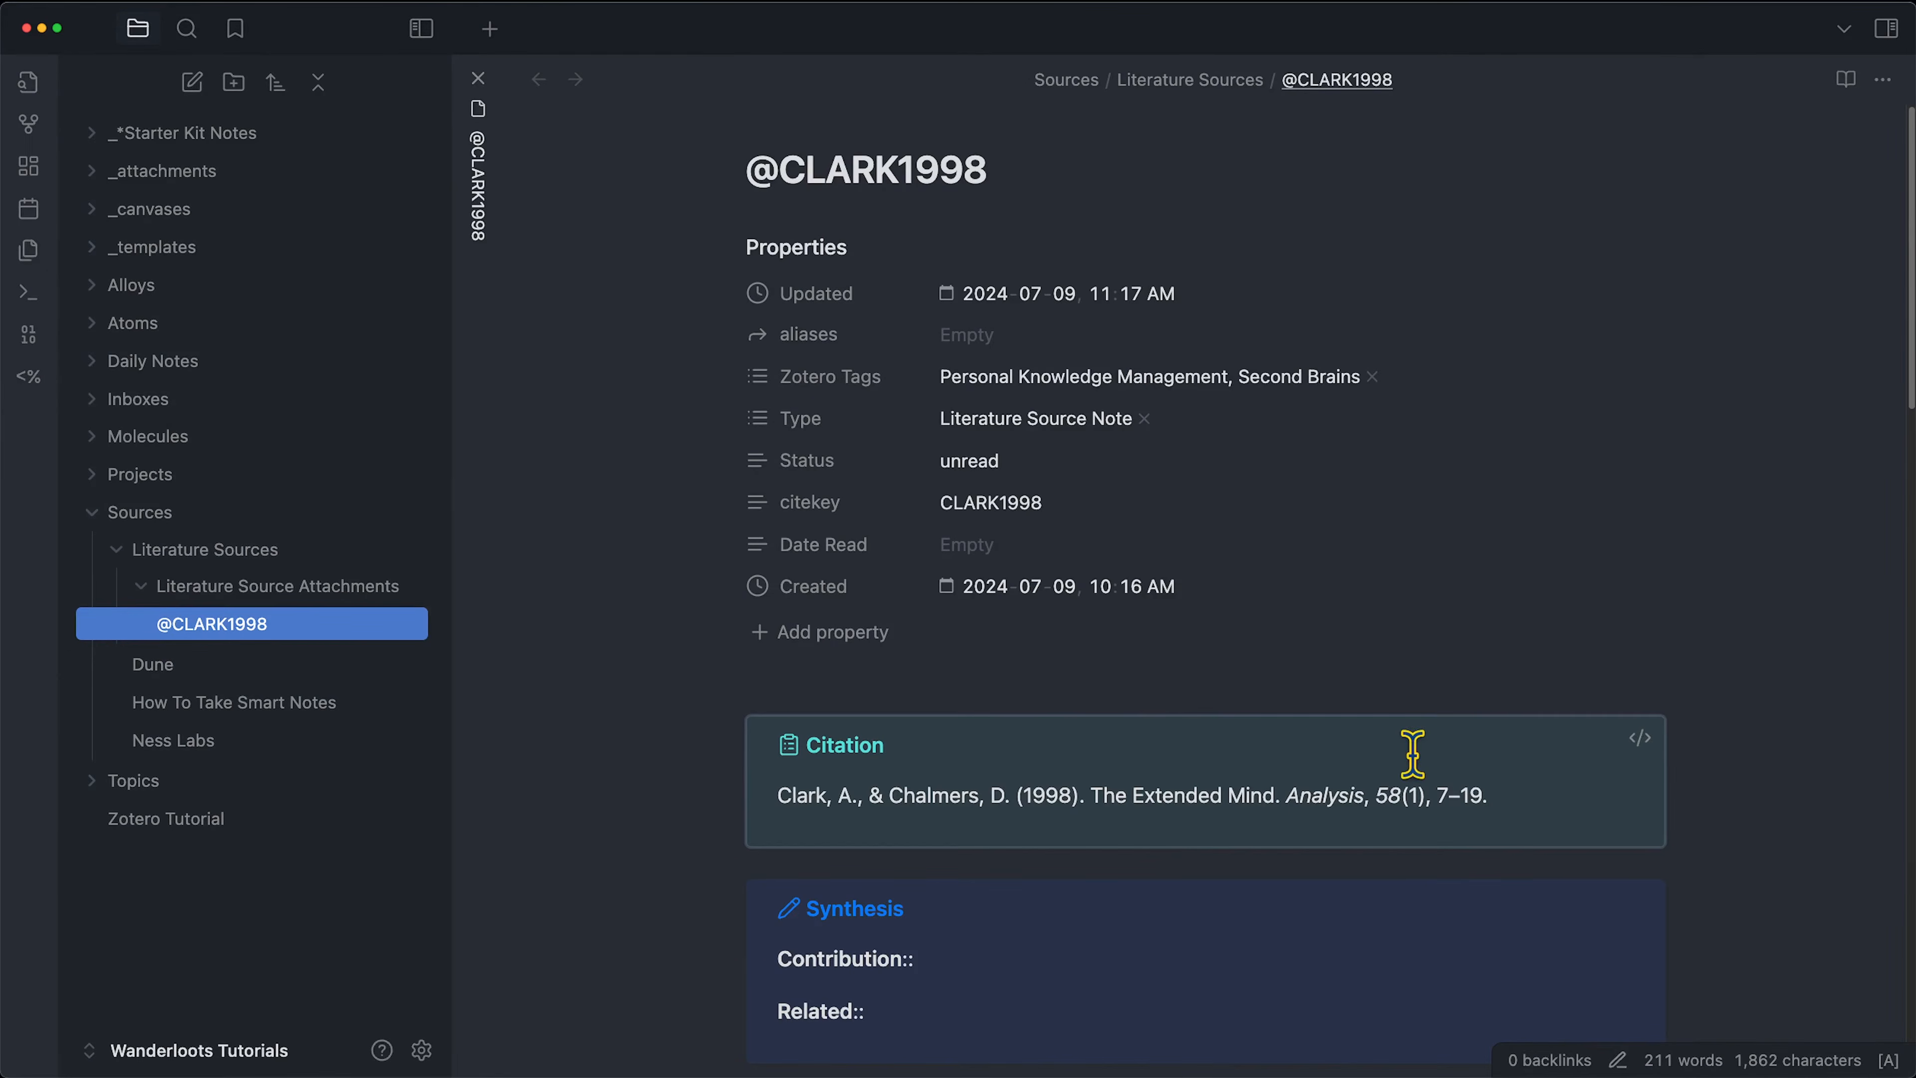
scroll(1537, 758, down, 20)
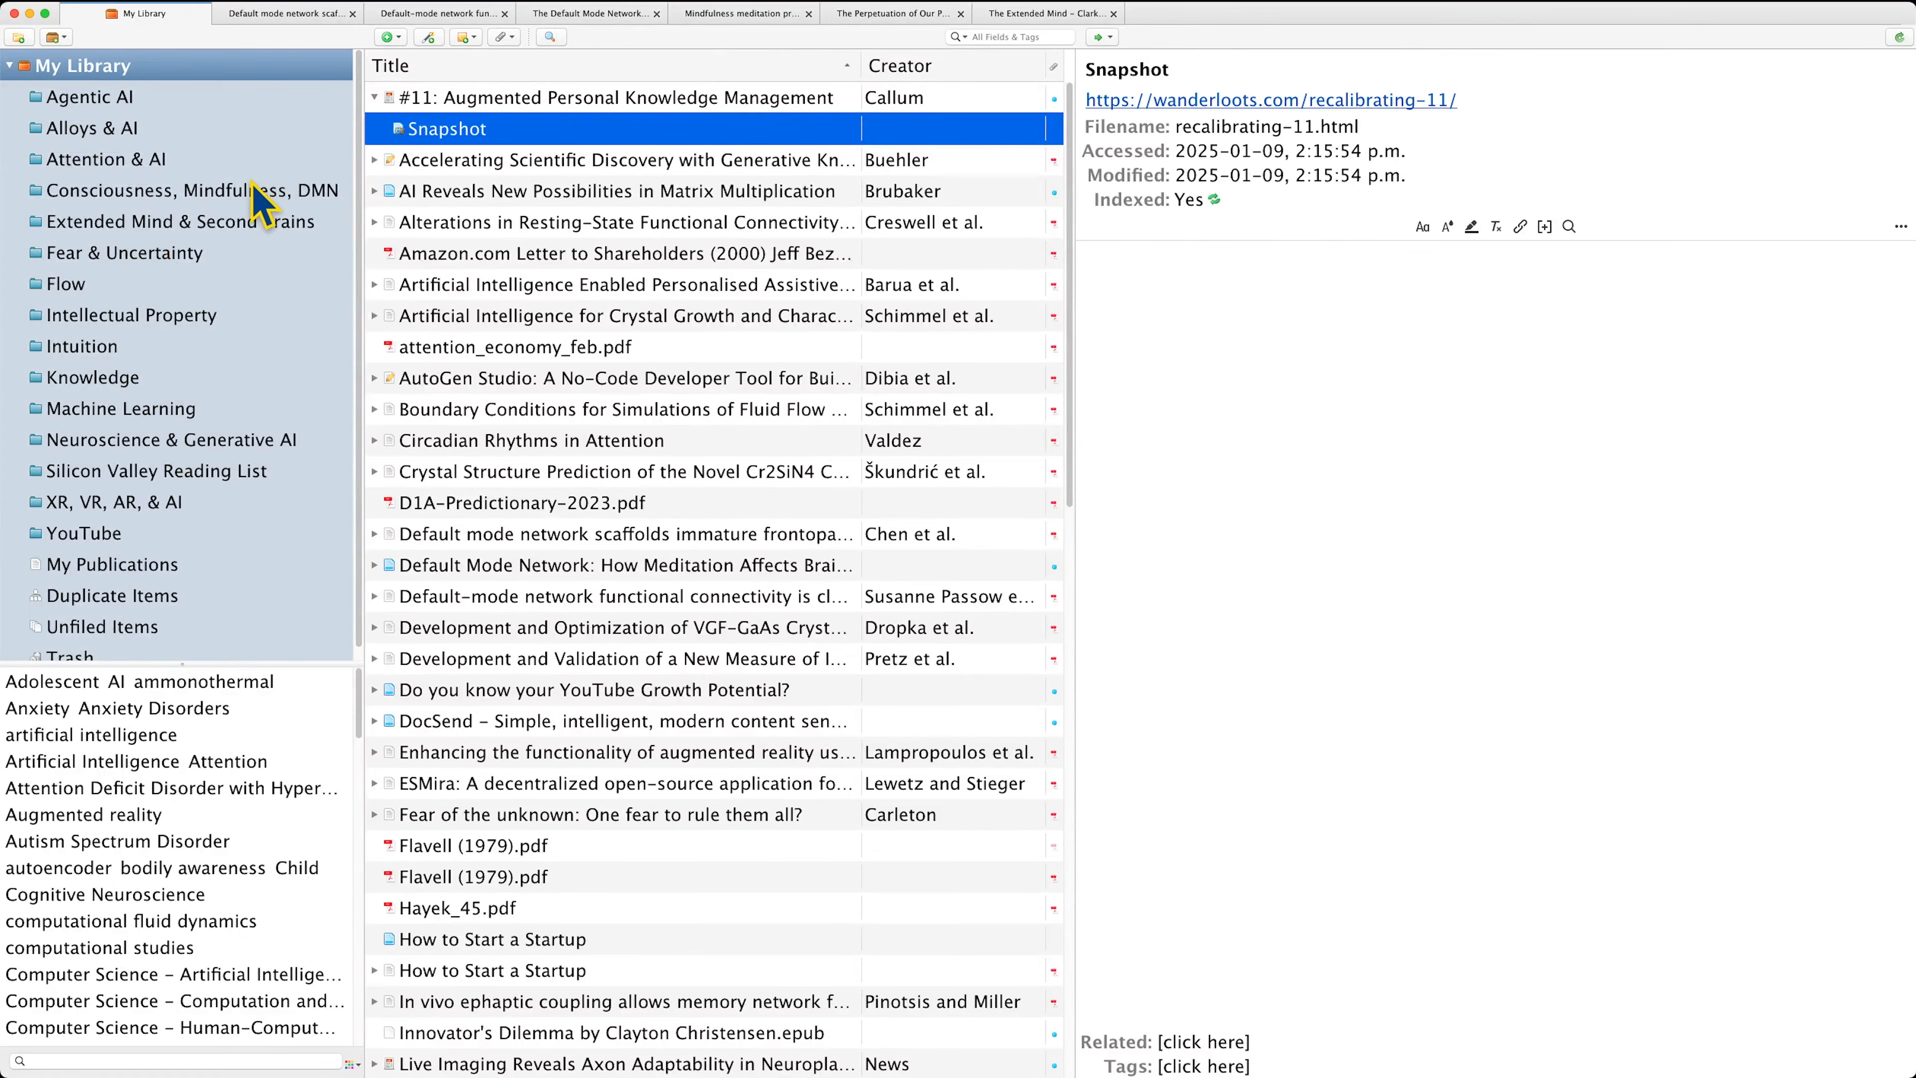
Open the AutoGen Studio paper from the Agentic AI collection and highlight the Introduction's opening text through "factuality and reasoning" in green.
click(272, 191)
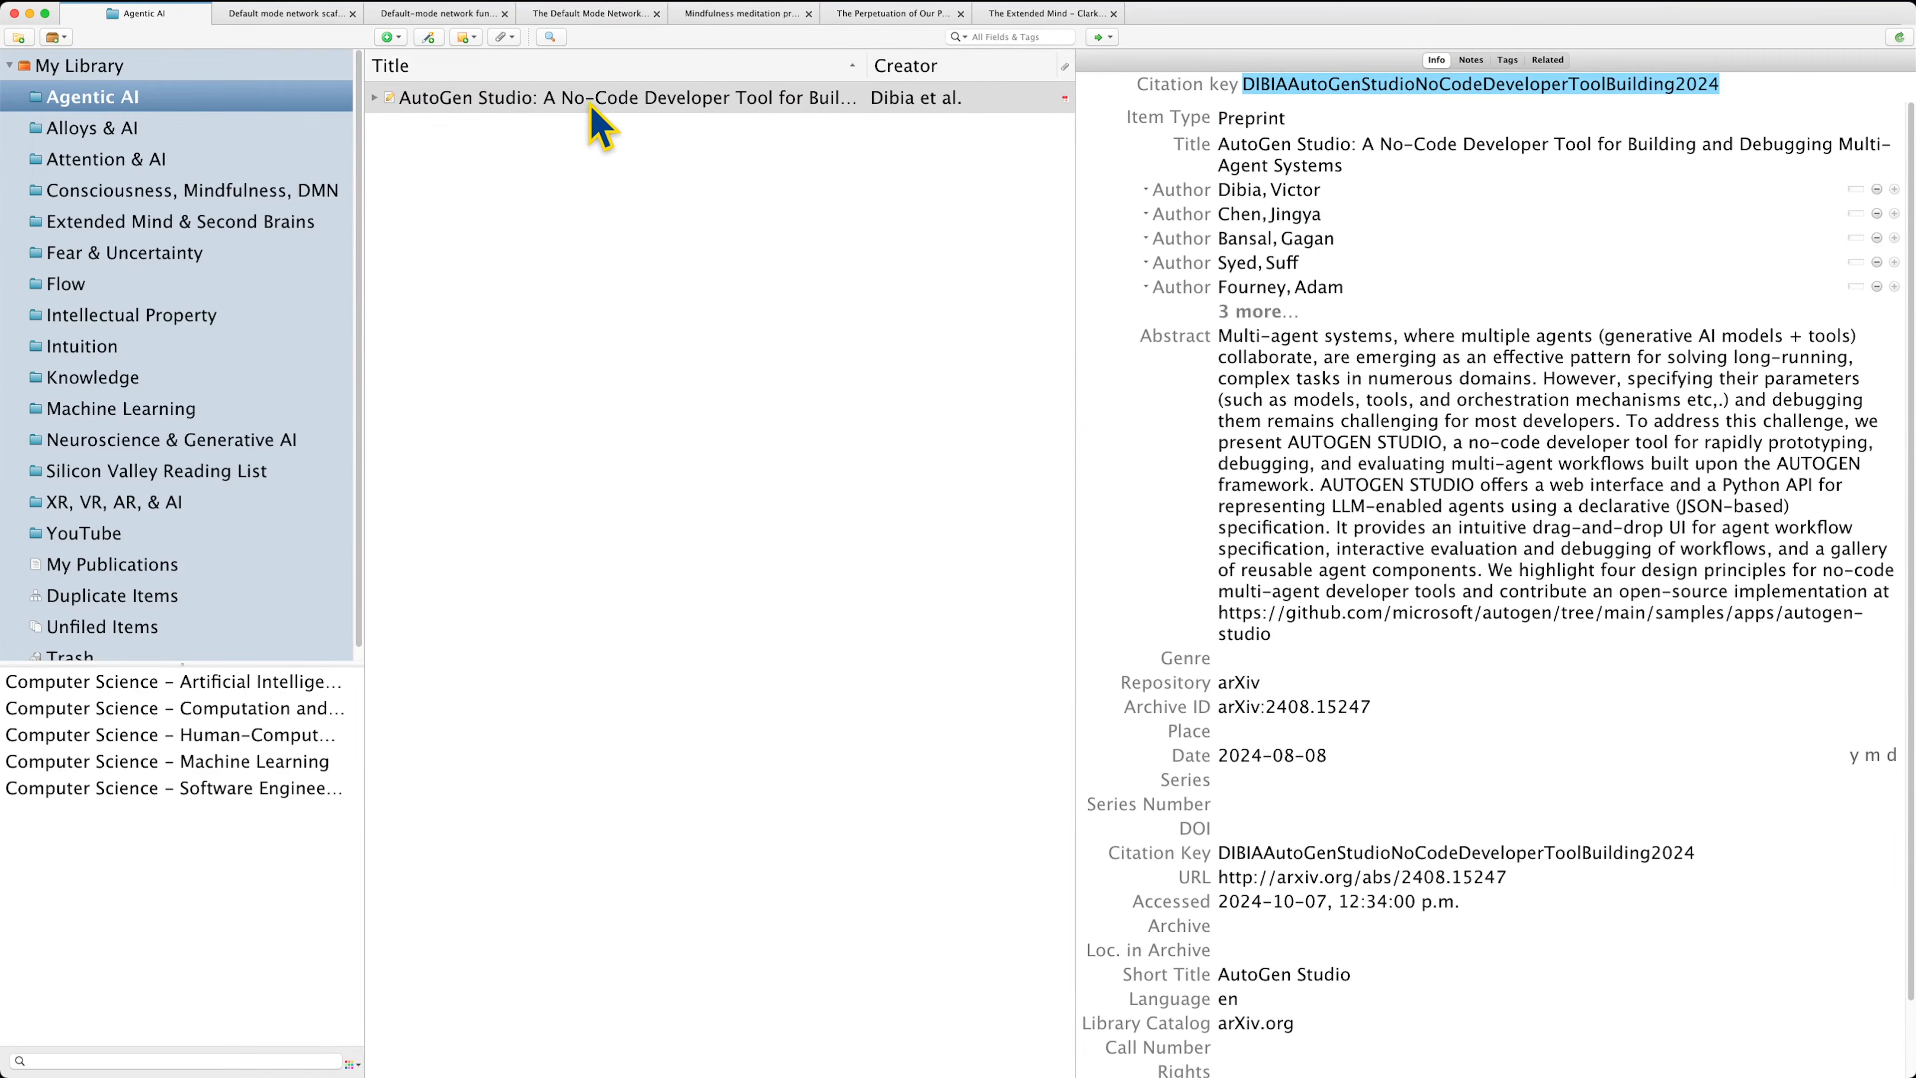
double_click(616, 95)
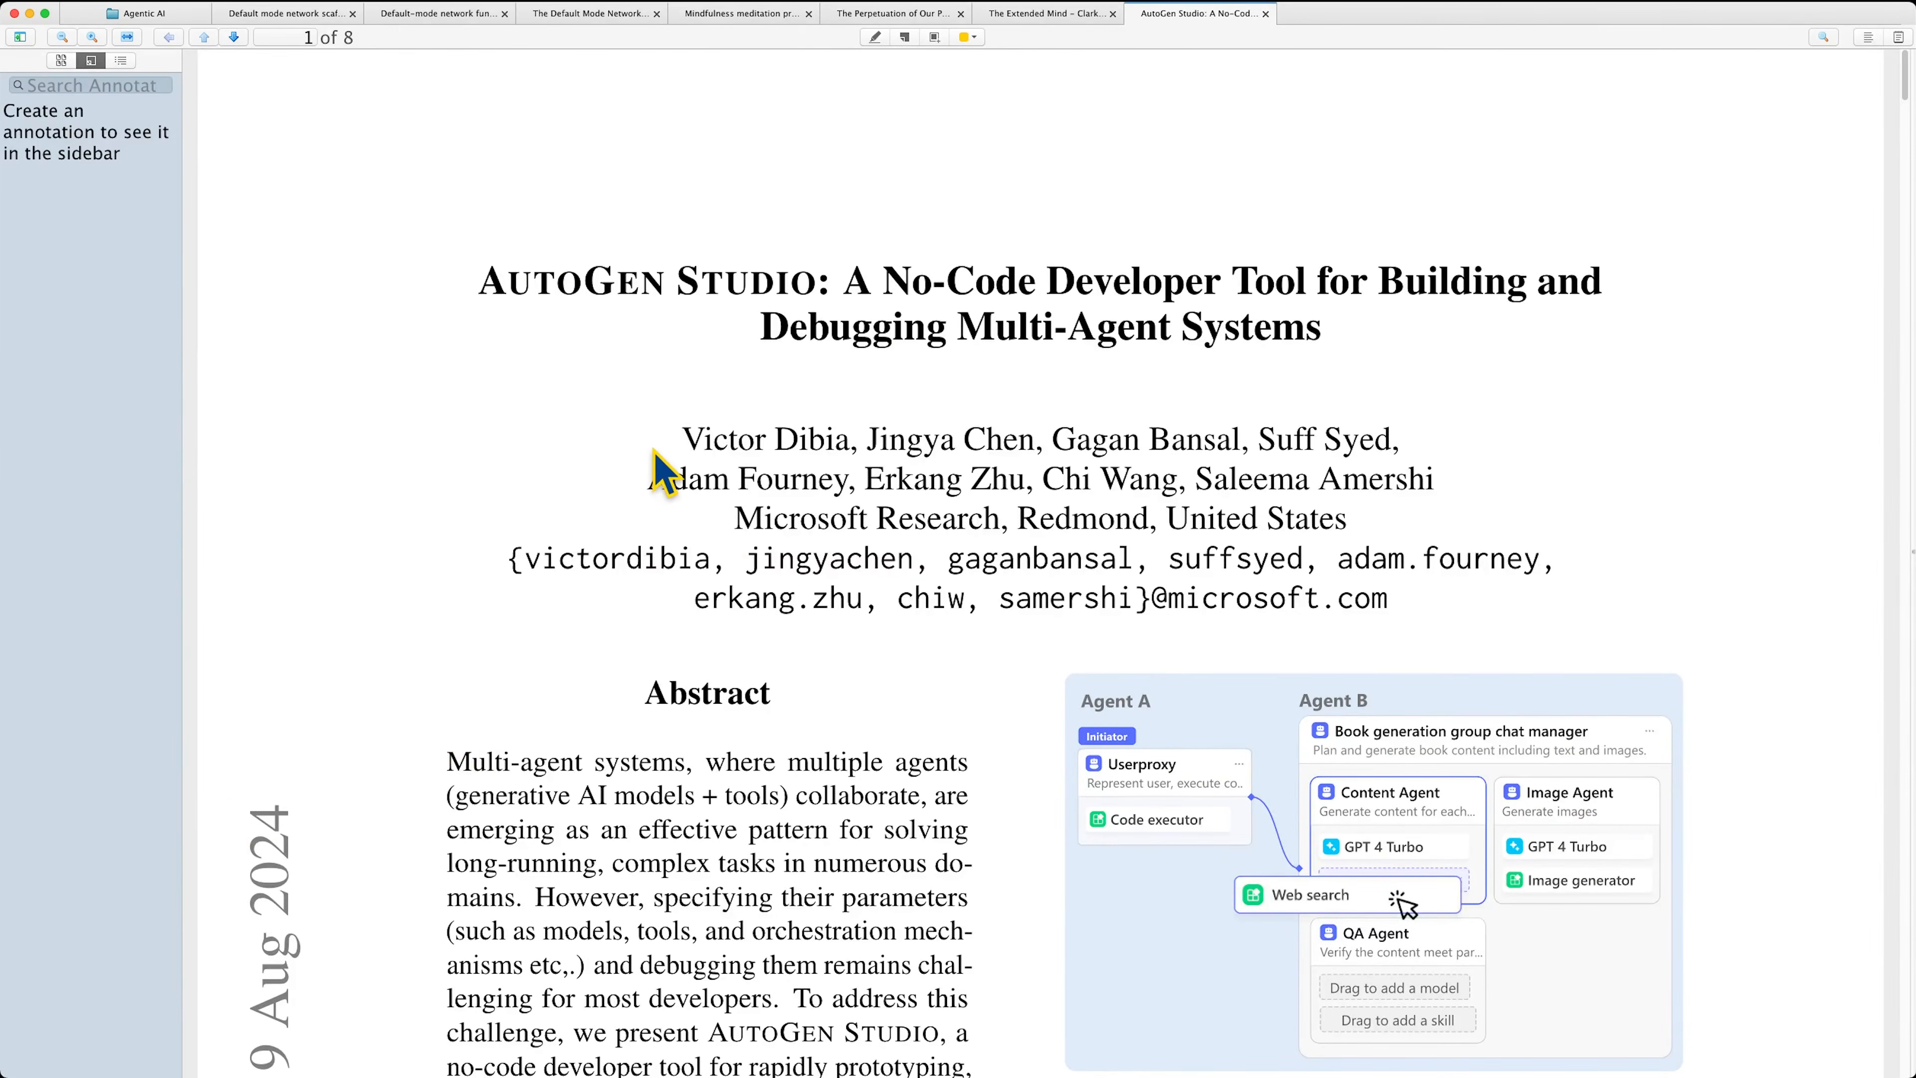
scroll(733, 507, down, 10)
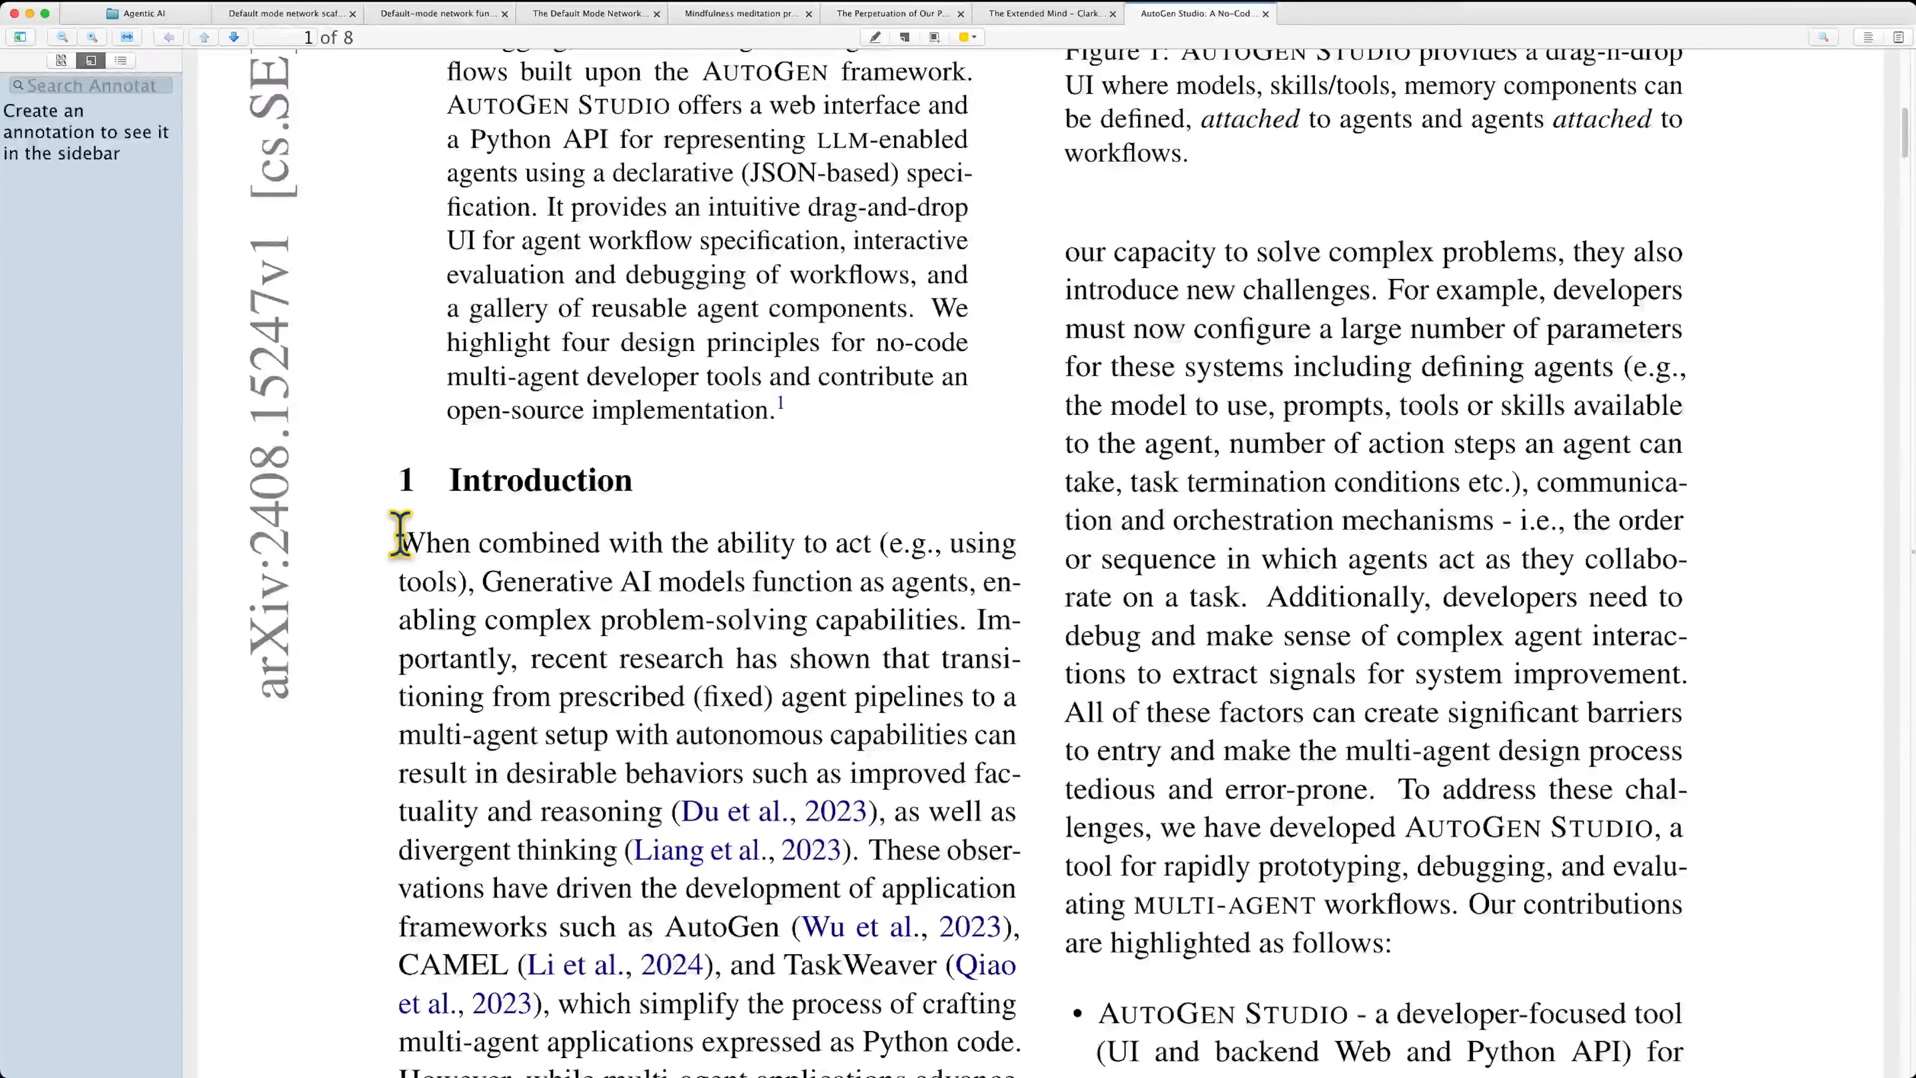
drag(416, 537, 660, 811)
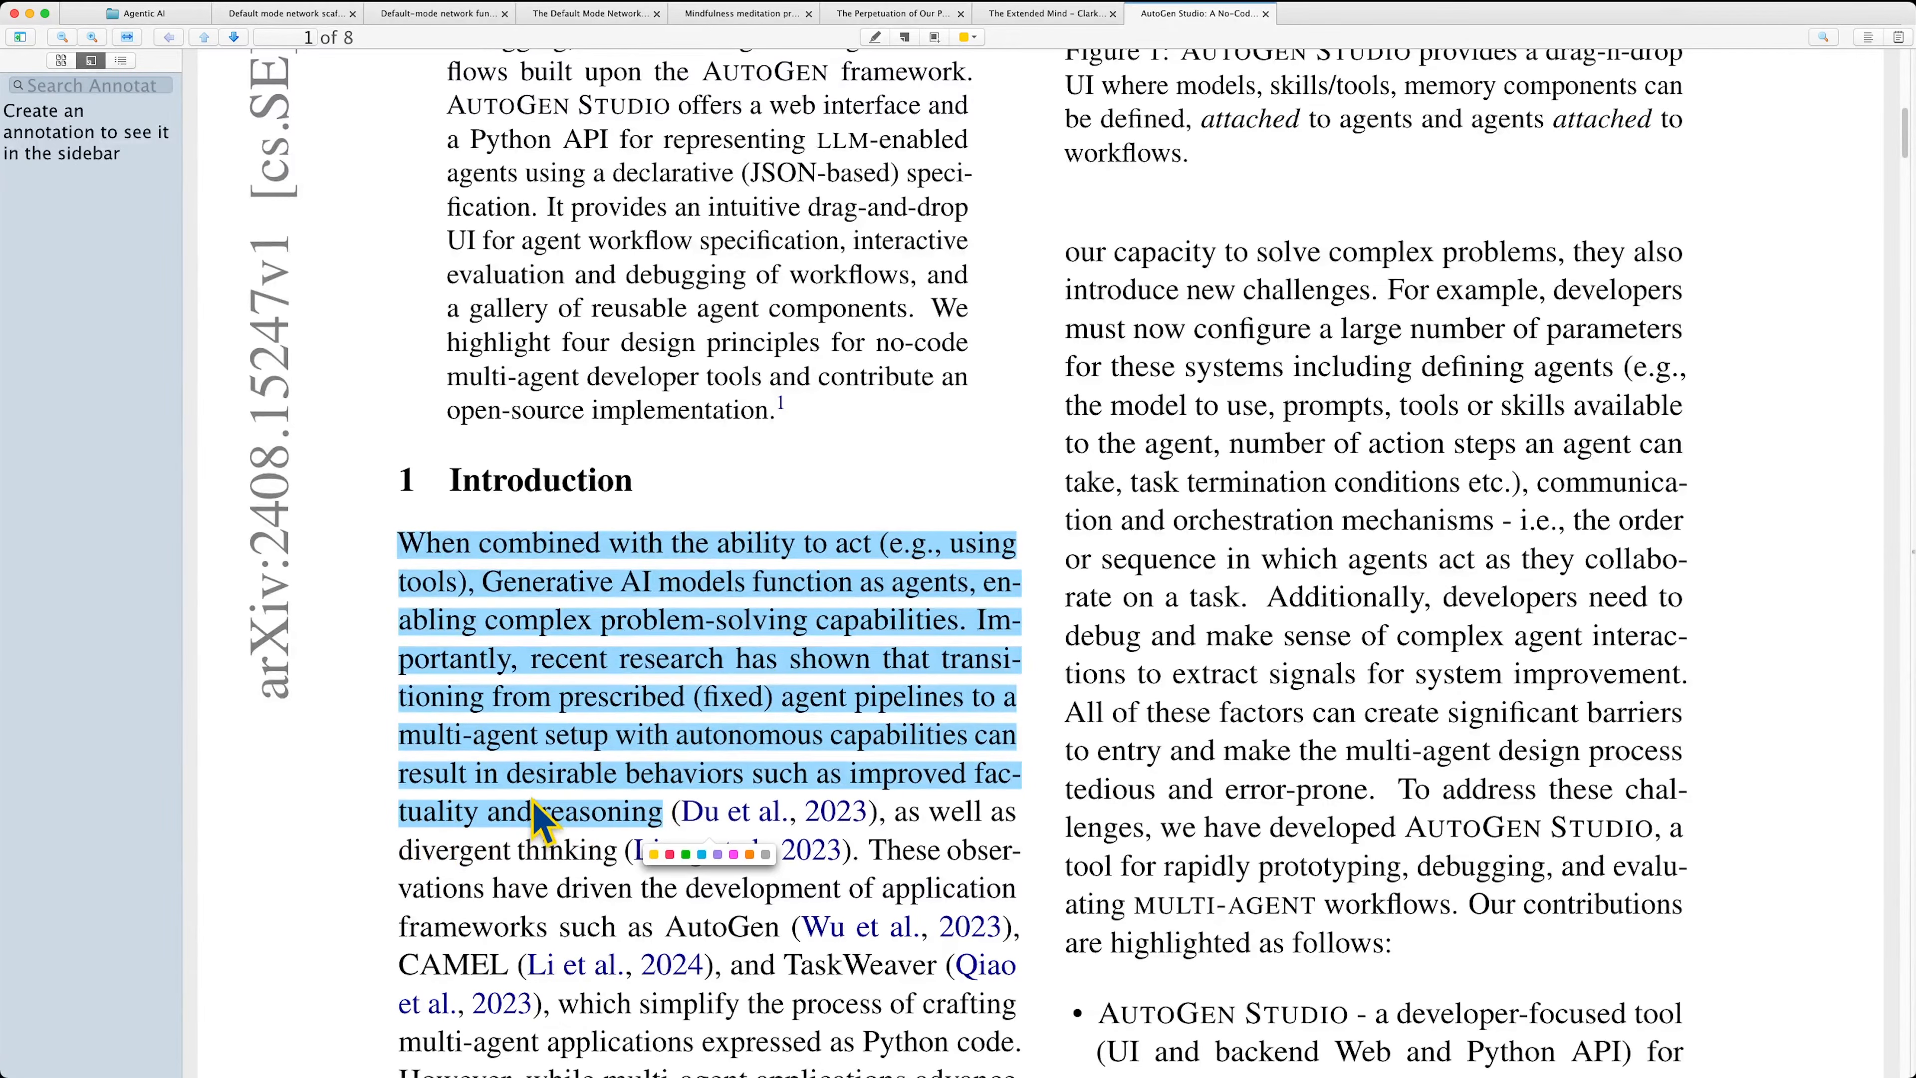
click(685, 853)
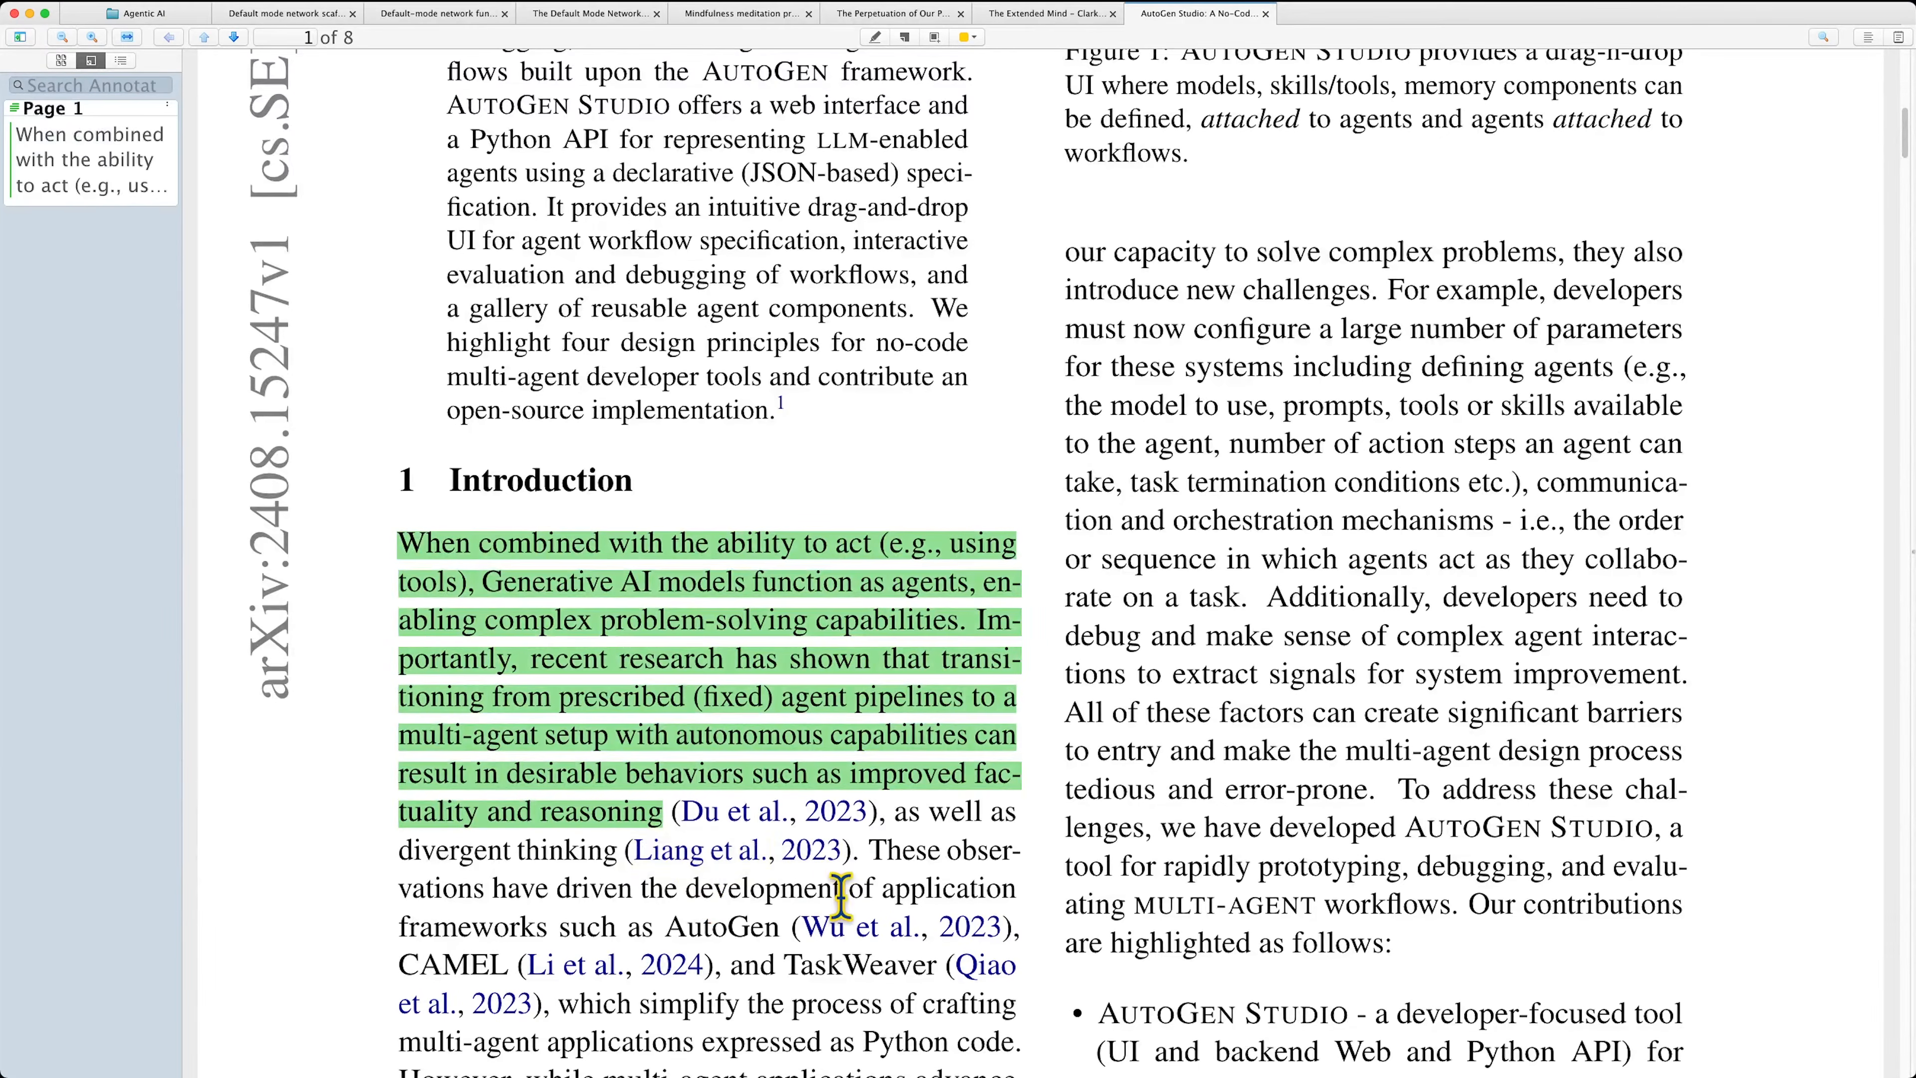
Switch to Obsidian and import the AutoGen Studio paper with the Zotero Integration: Literature Source Note command.
mouse_move(603, 1053)
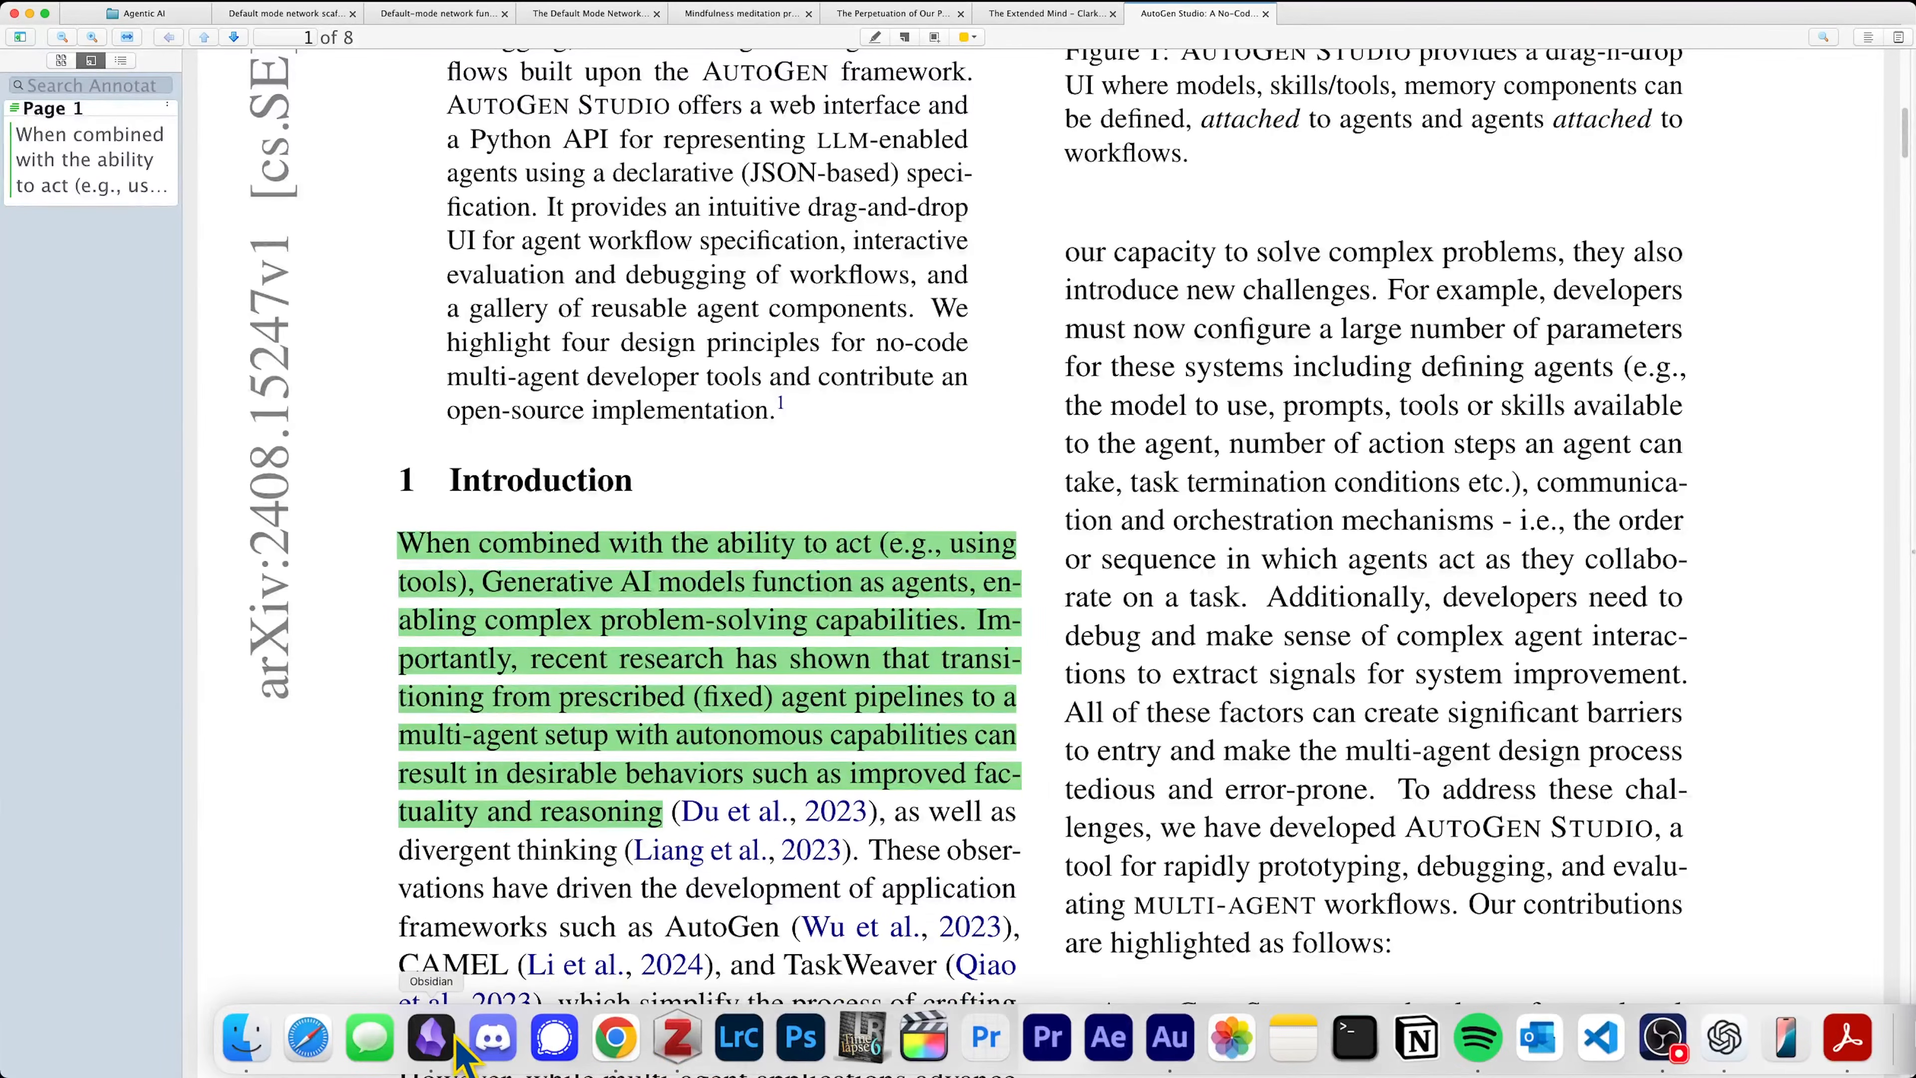
click(431, 1038)
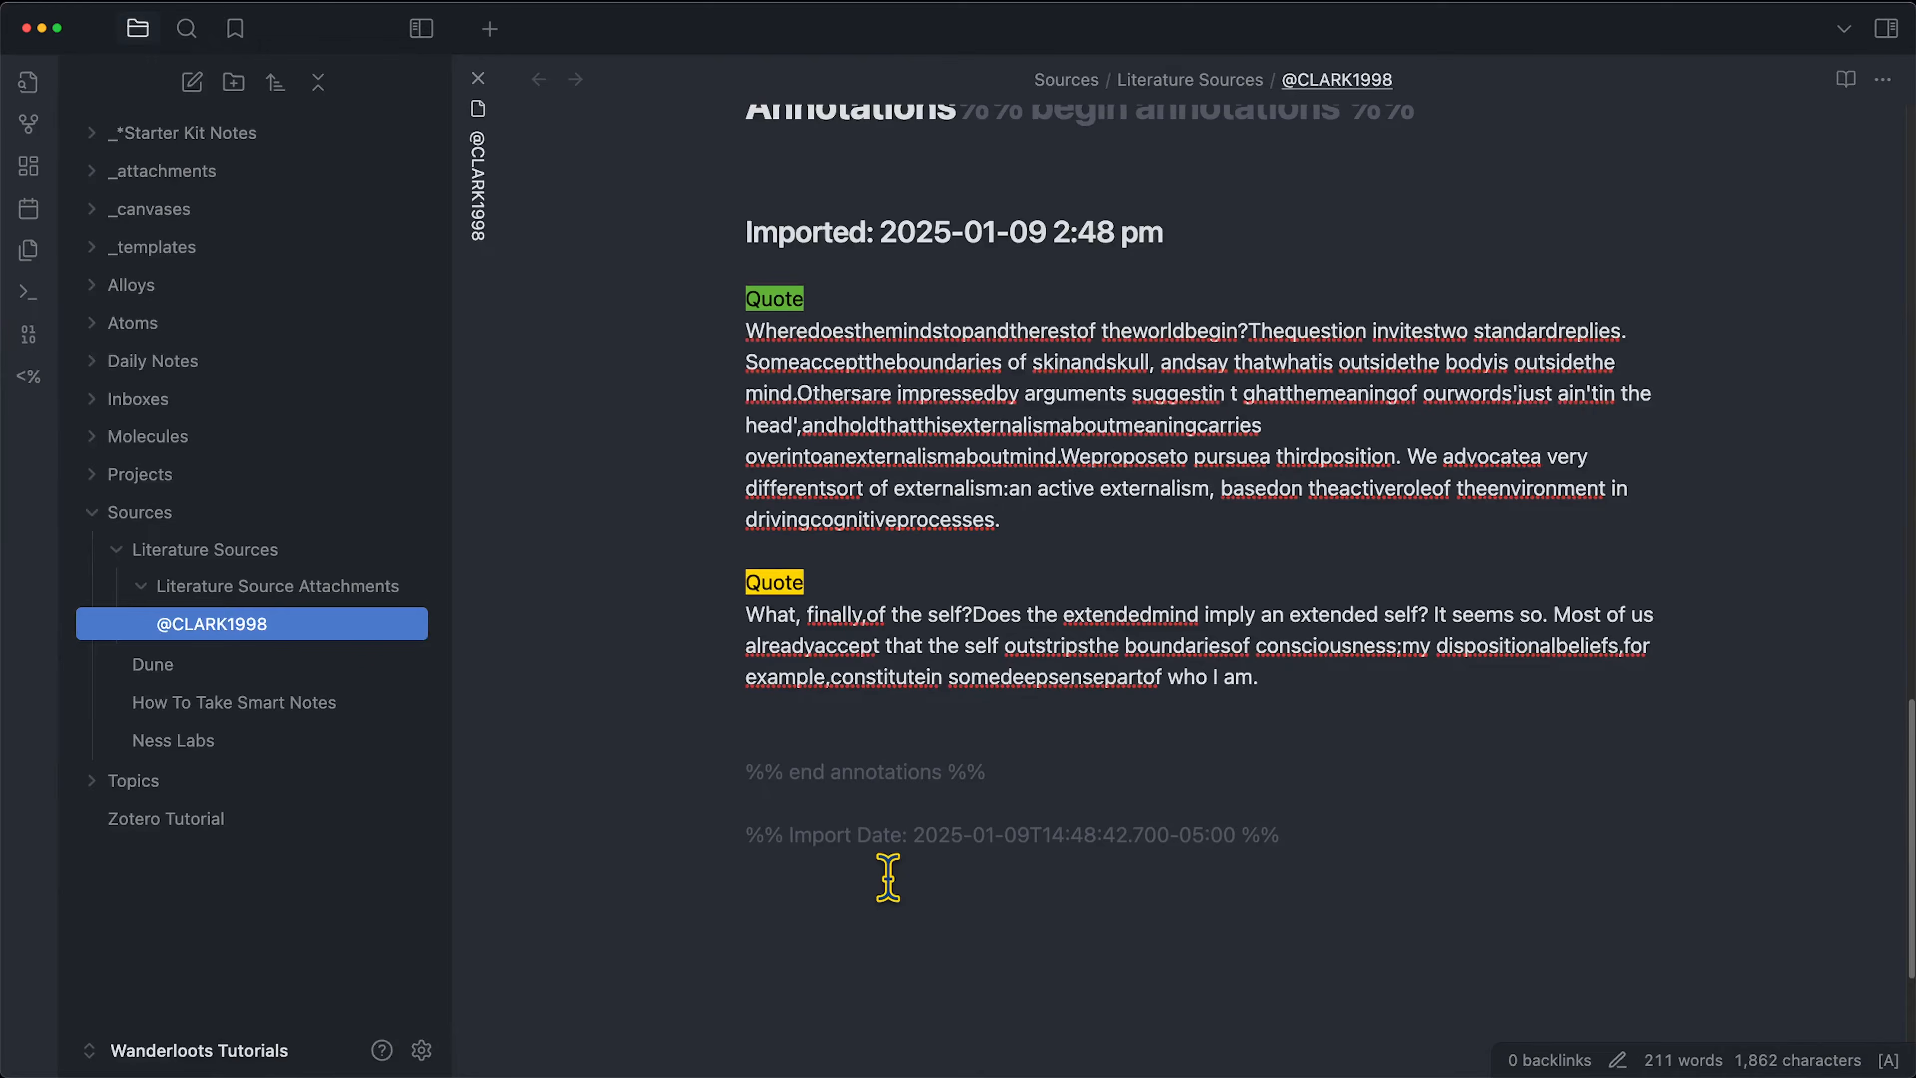
key(super+p)
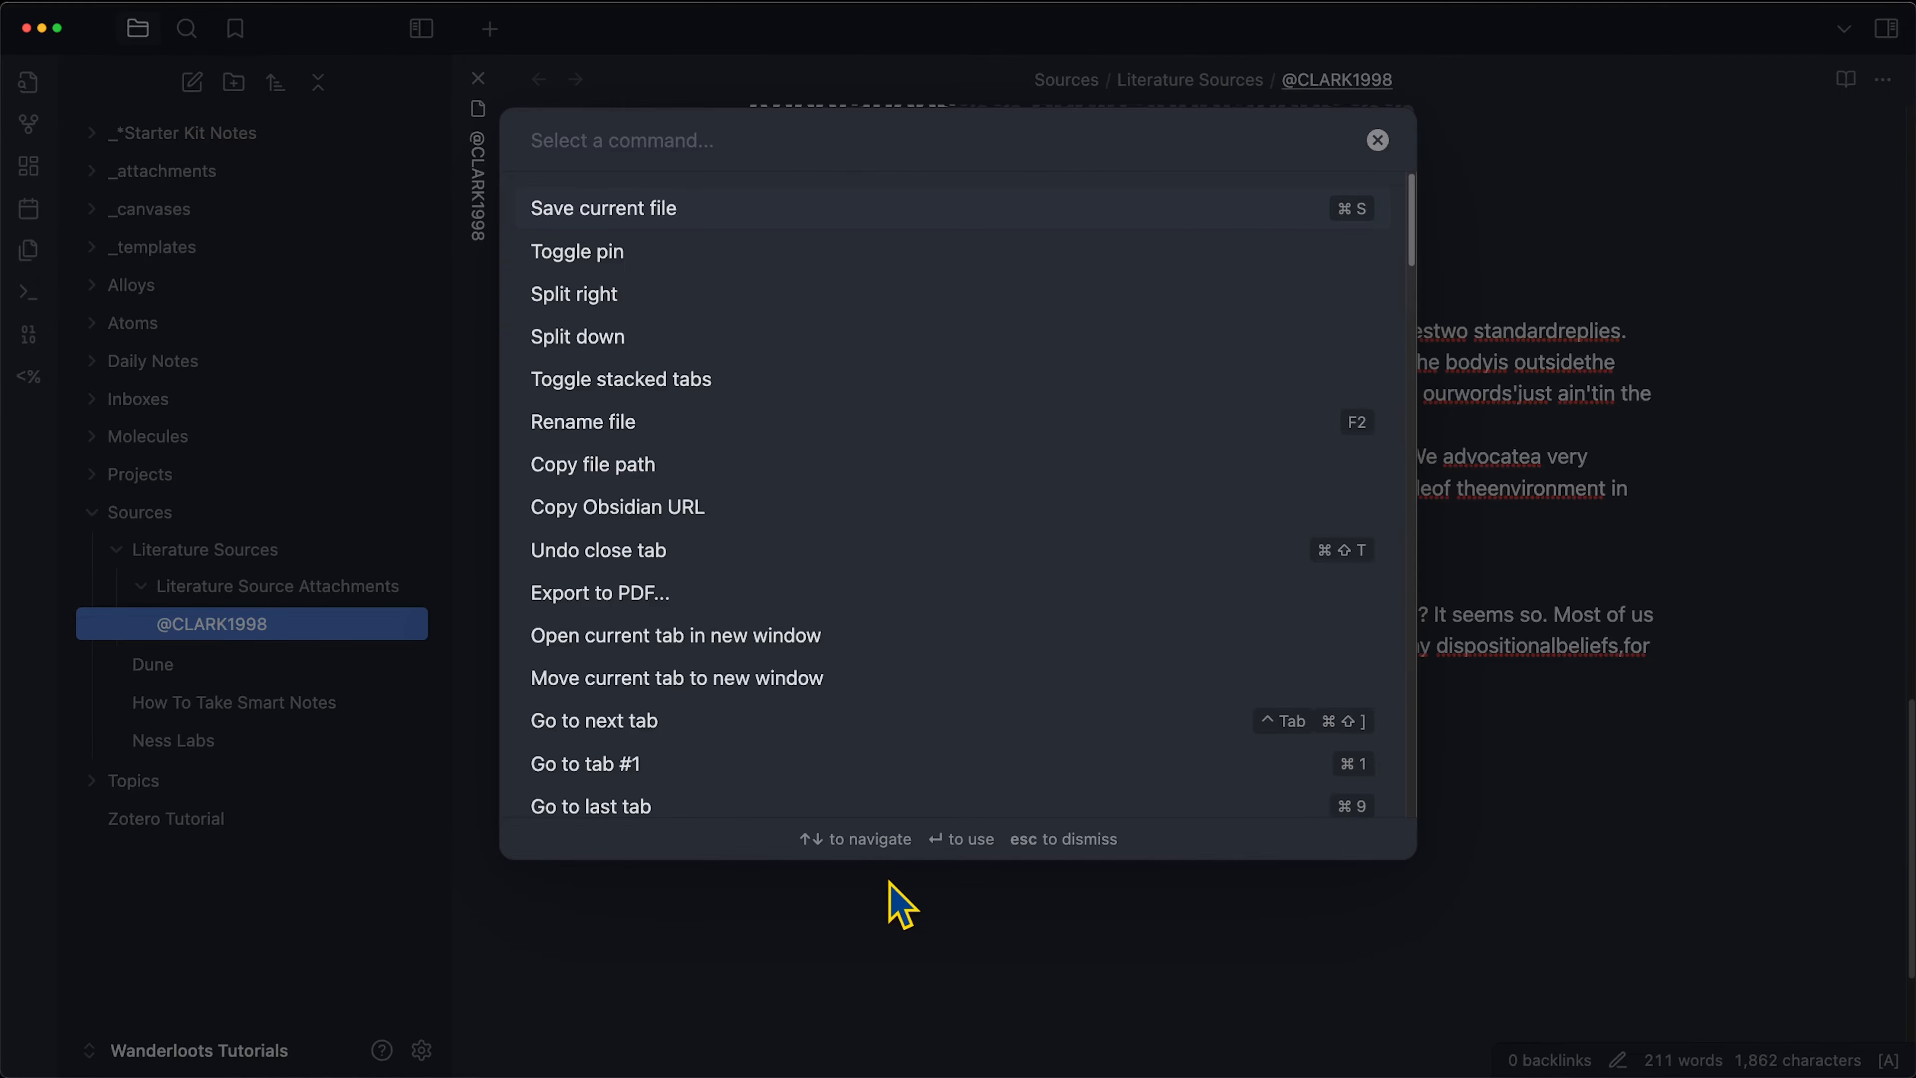
text(zot)
key(Return)
text(autog)
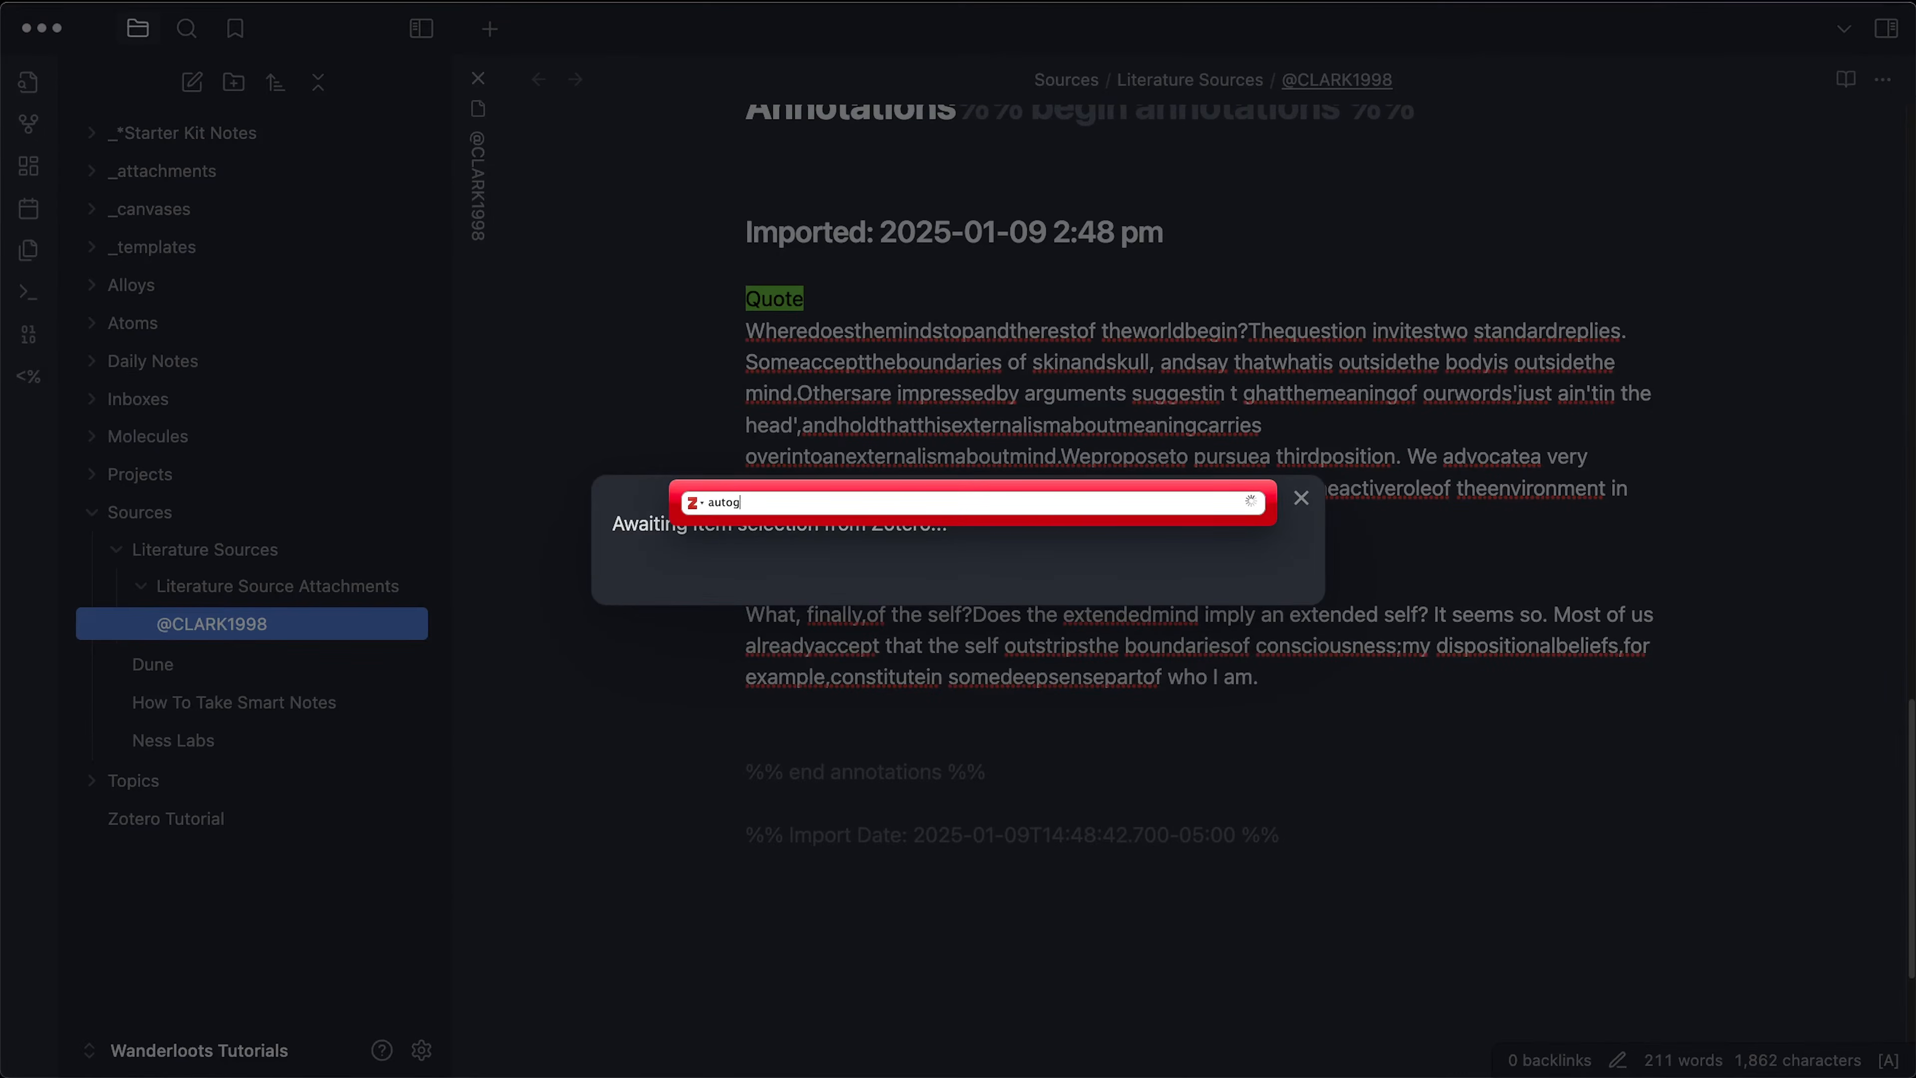
text(en)
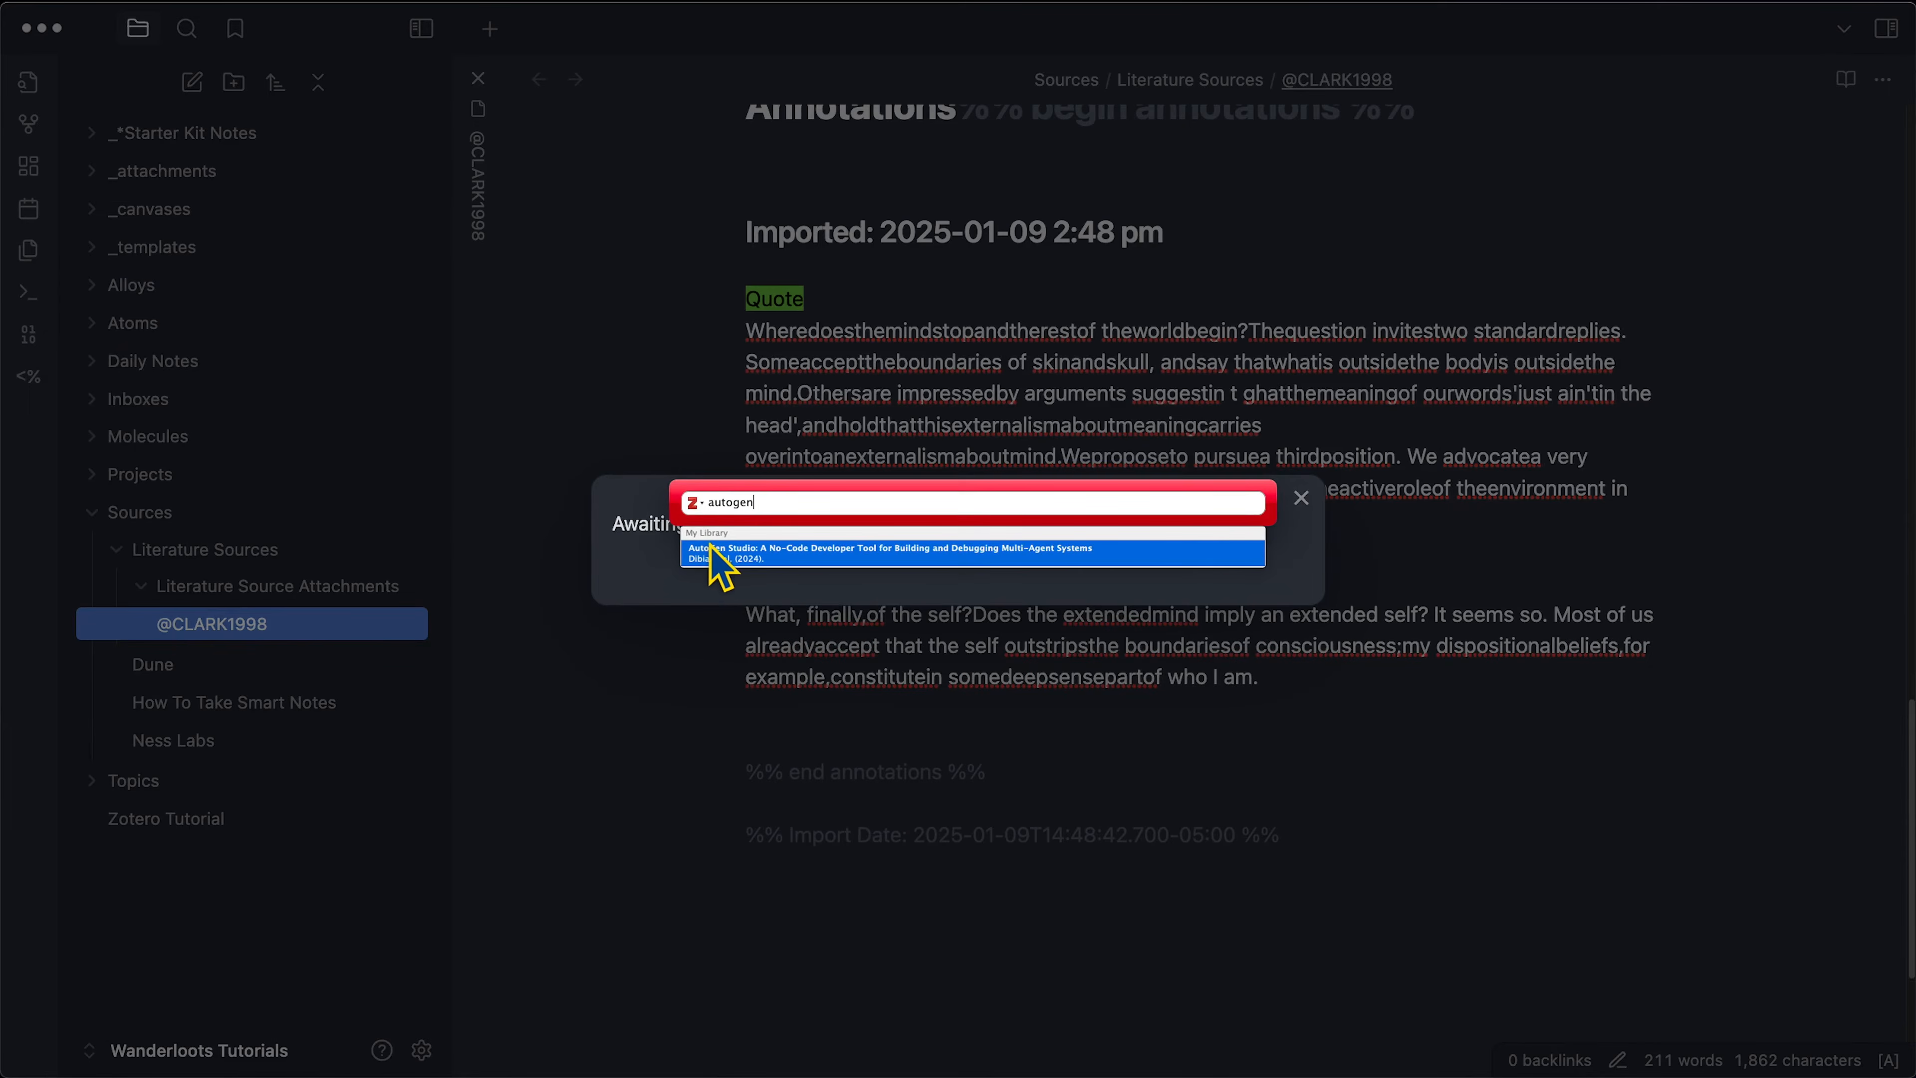
click(752, 550)
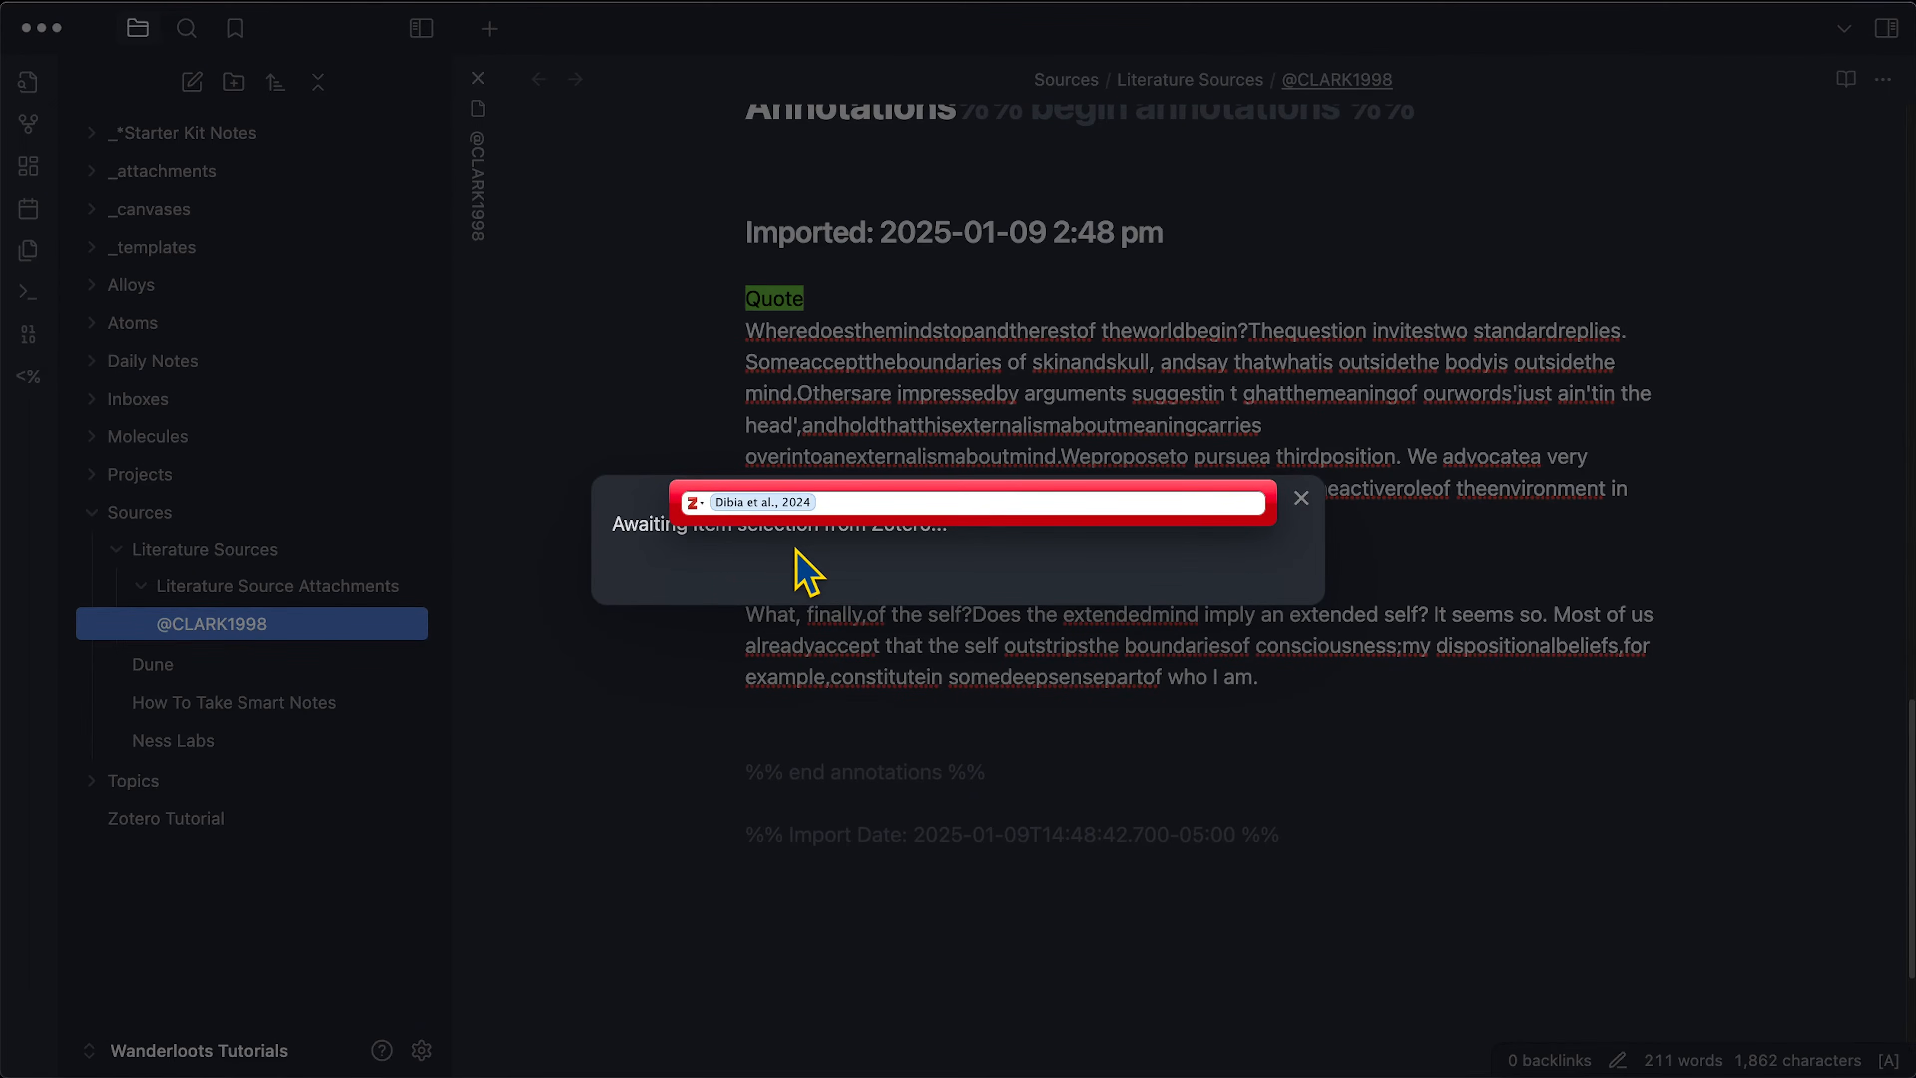
key(Return)
Examine the Annotations section of the imported AutoGen Studio note, including the green quote and its import date heading.
scroll(1364, 663, down, 10)
scroll(1372, 664, down, 15)
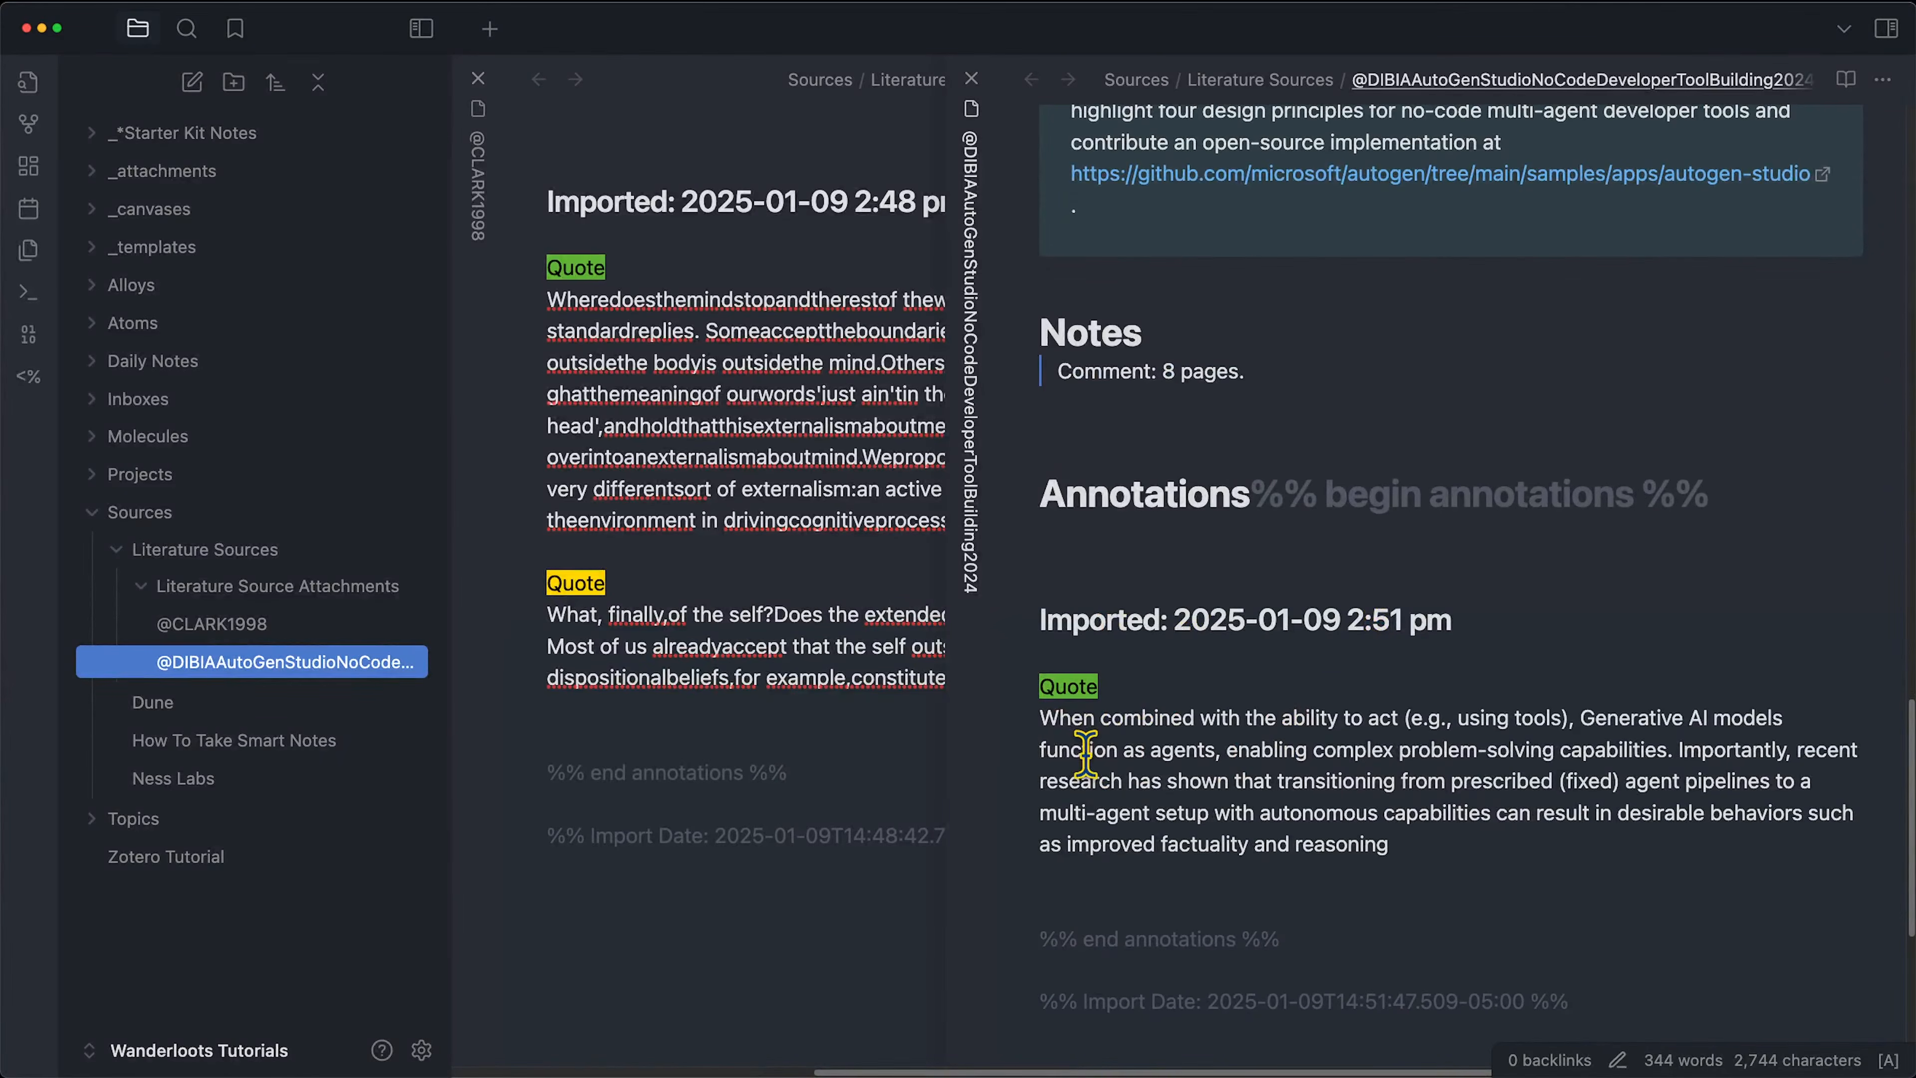
drag(1043, 721, 1450, 845)
click(1269, 626)
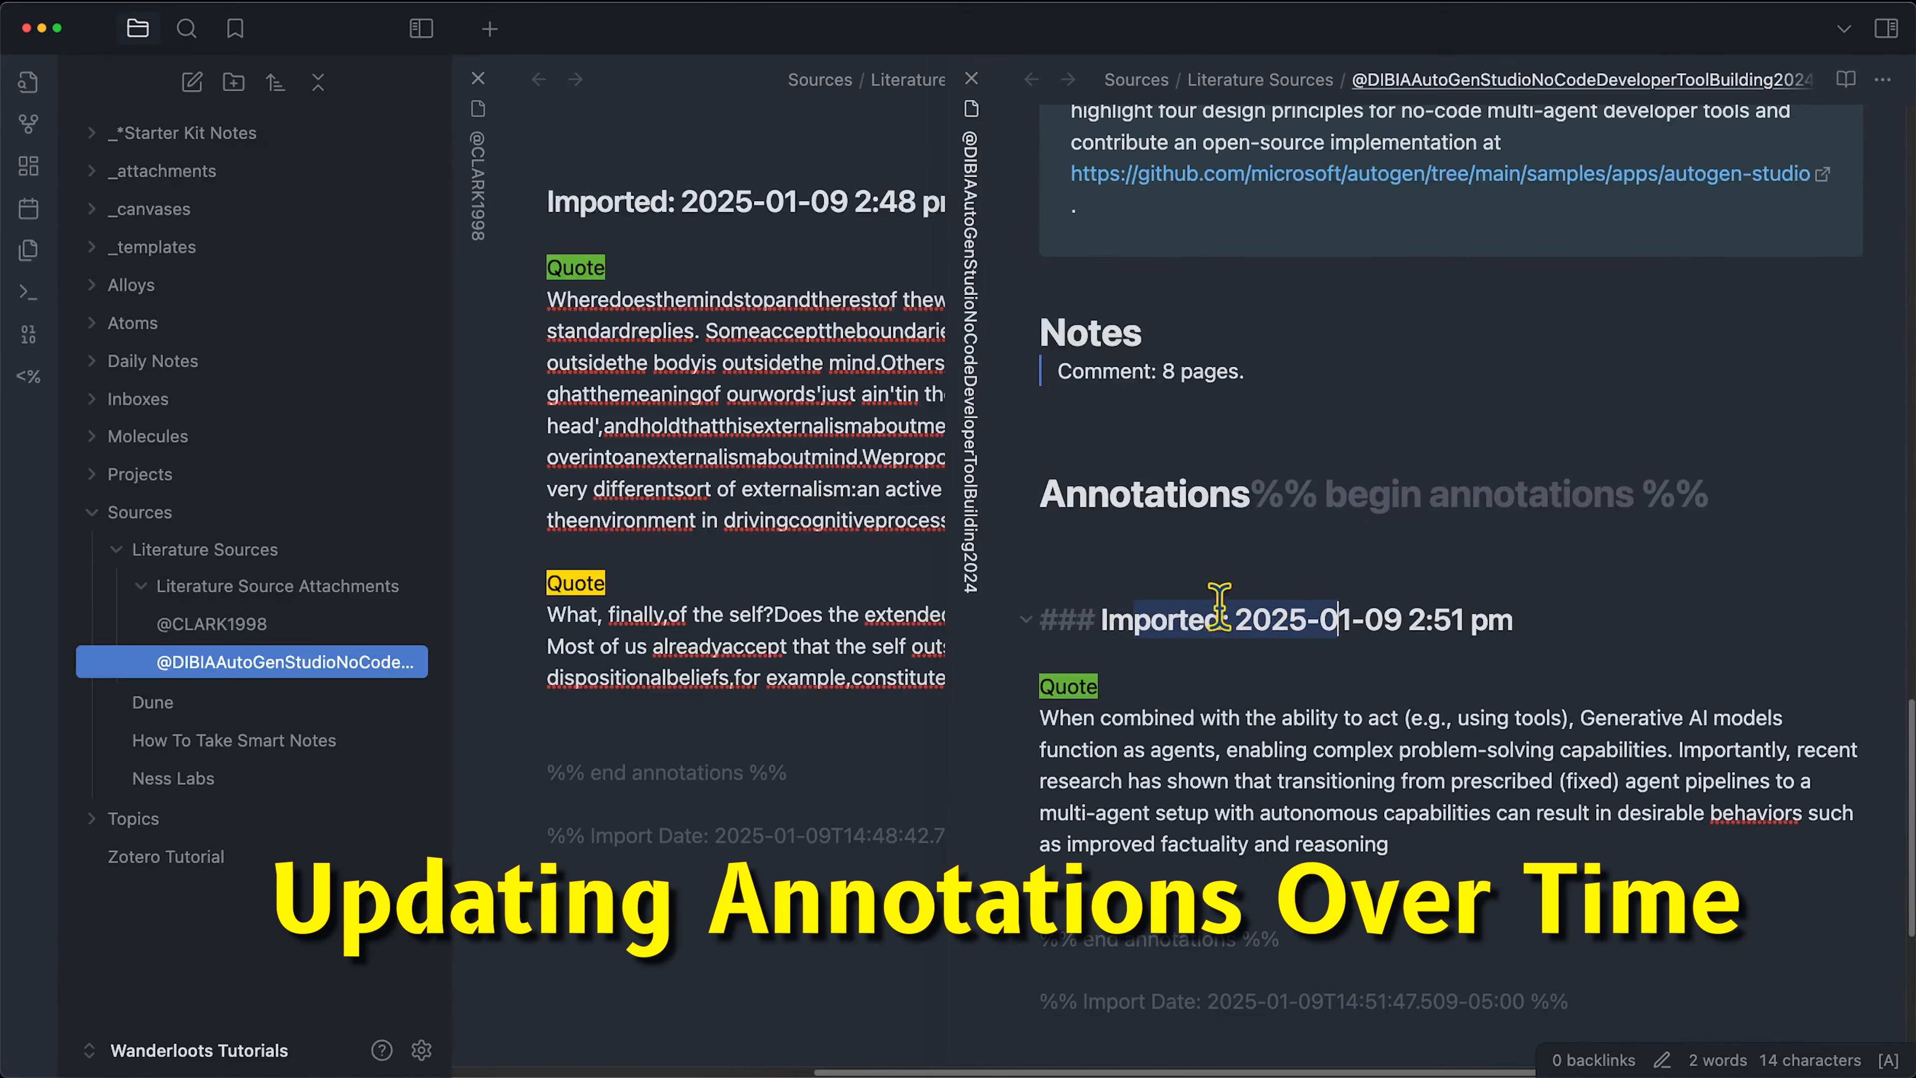
drag(1105, 621, 1516, 620)
click(1432, 620)
drag(1273, 619, 1413, 618)
click(1529, 617)
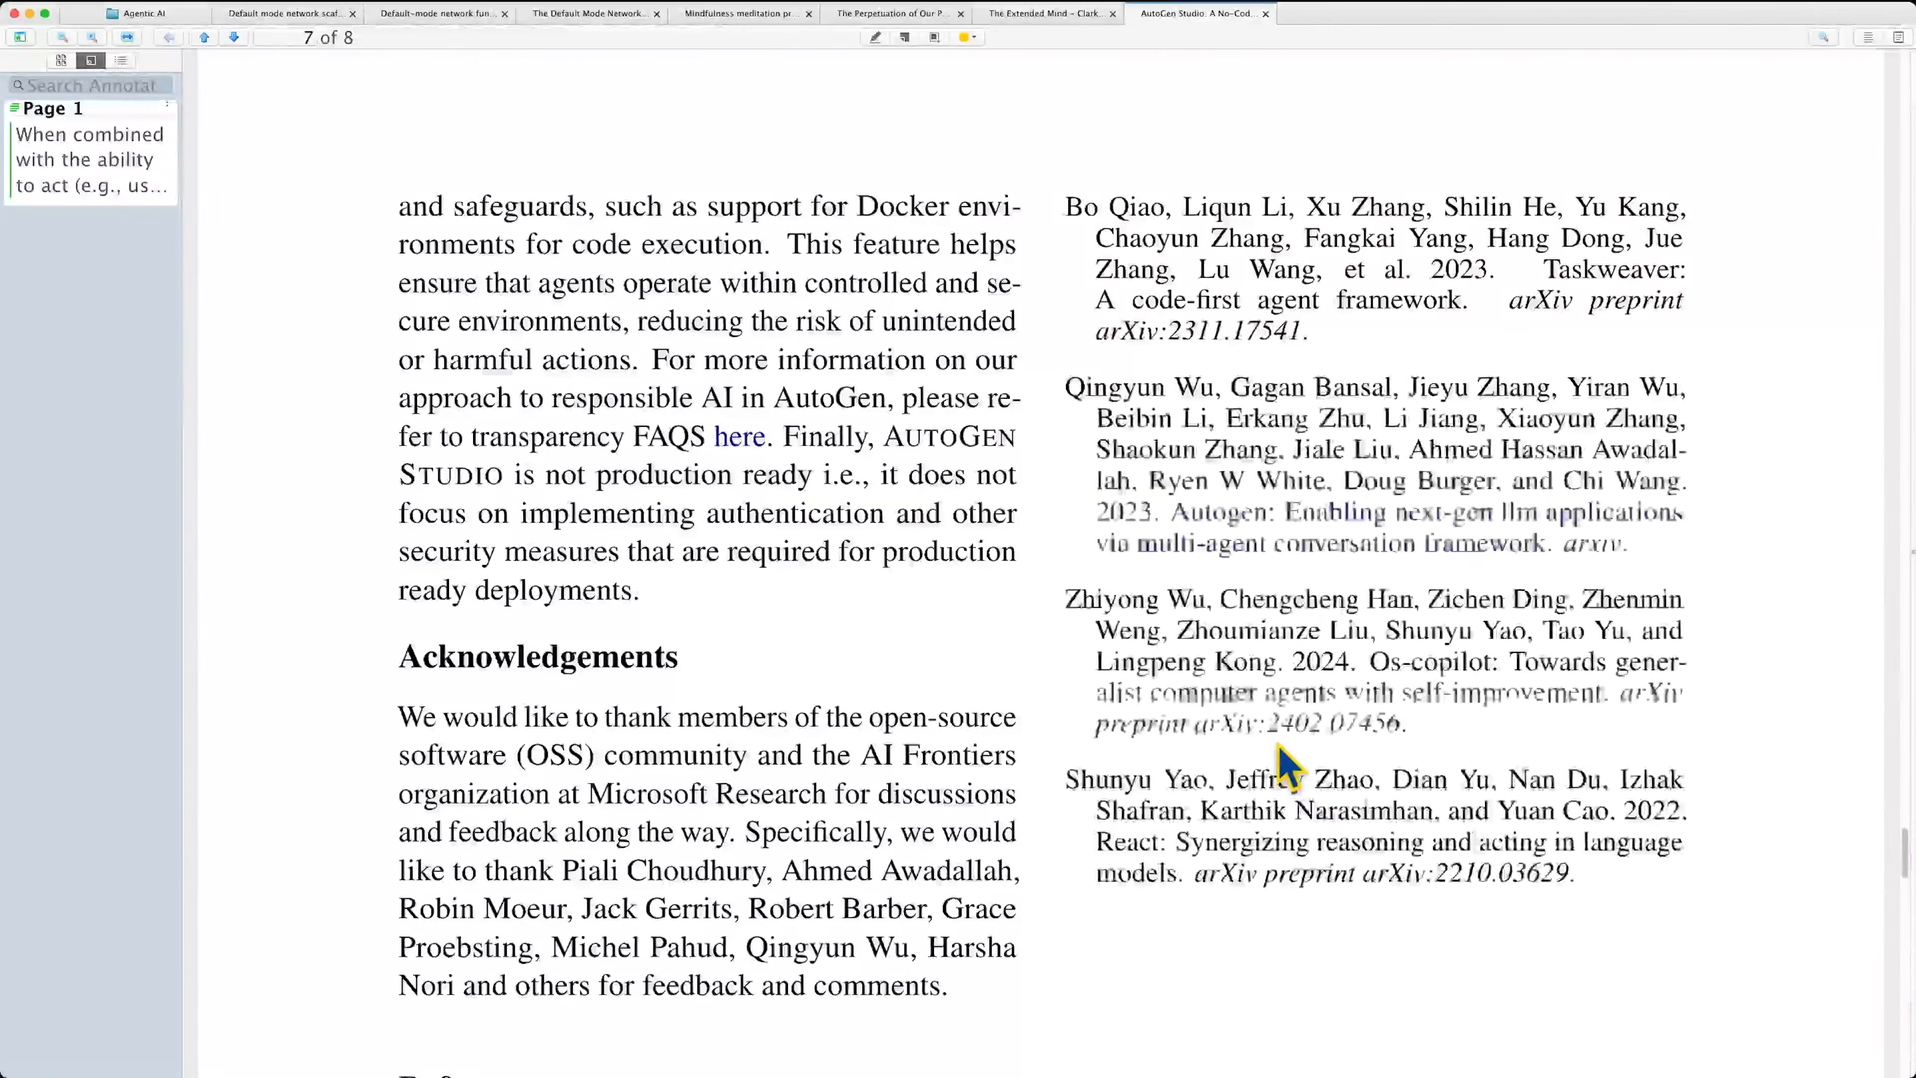
Switch to Zotero and highlight the section 6.4 passage from "Collaboration and sharing are key" to "can be cultivated" in yellow.
scroll(830, 725, up, 3)
scroll(831, 724, up, 5)
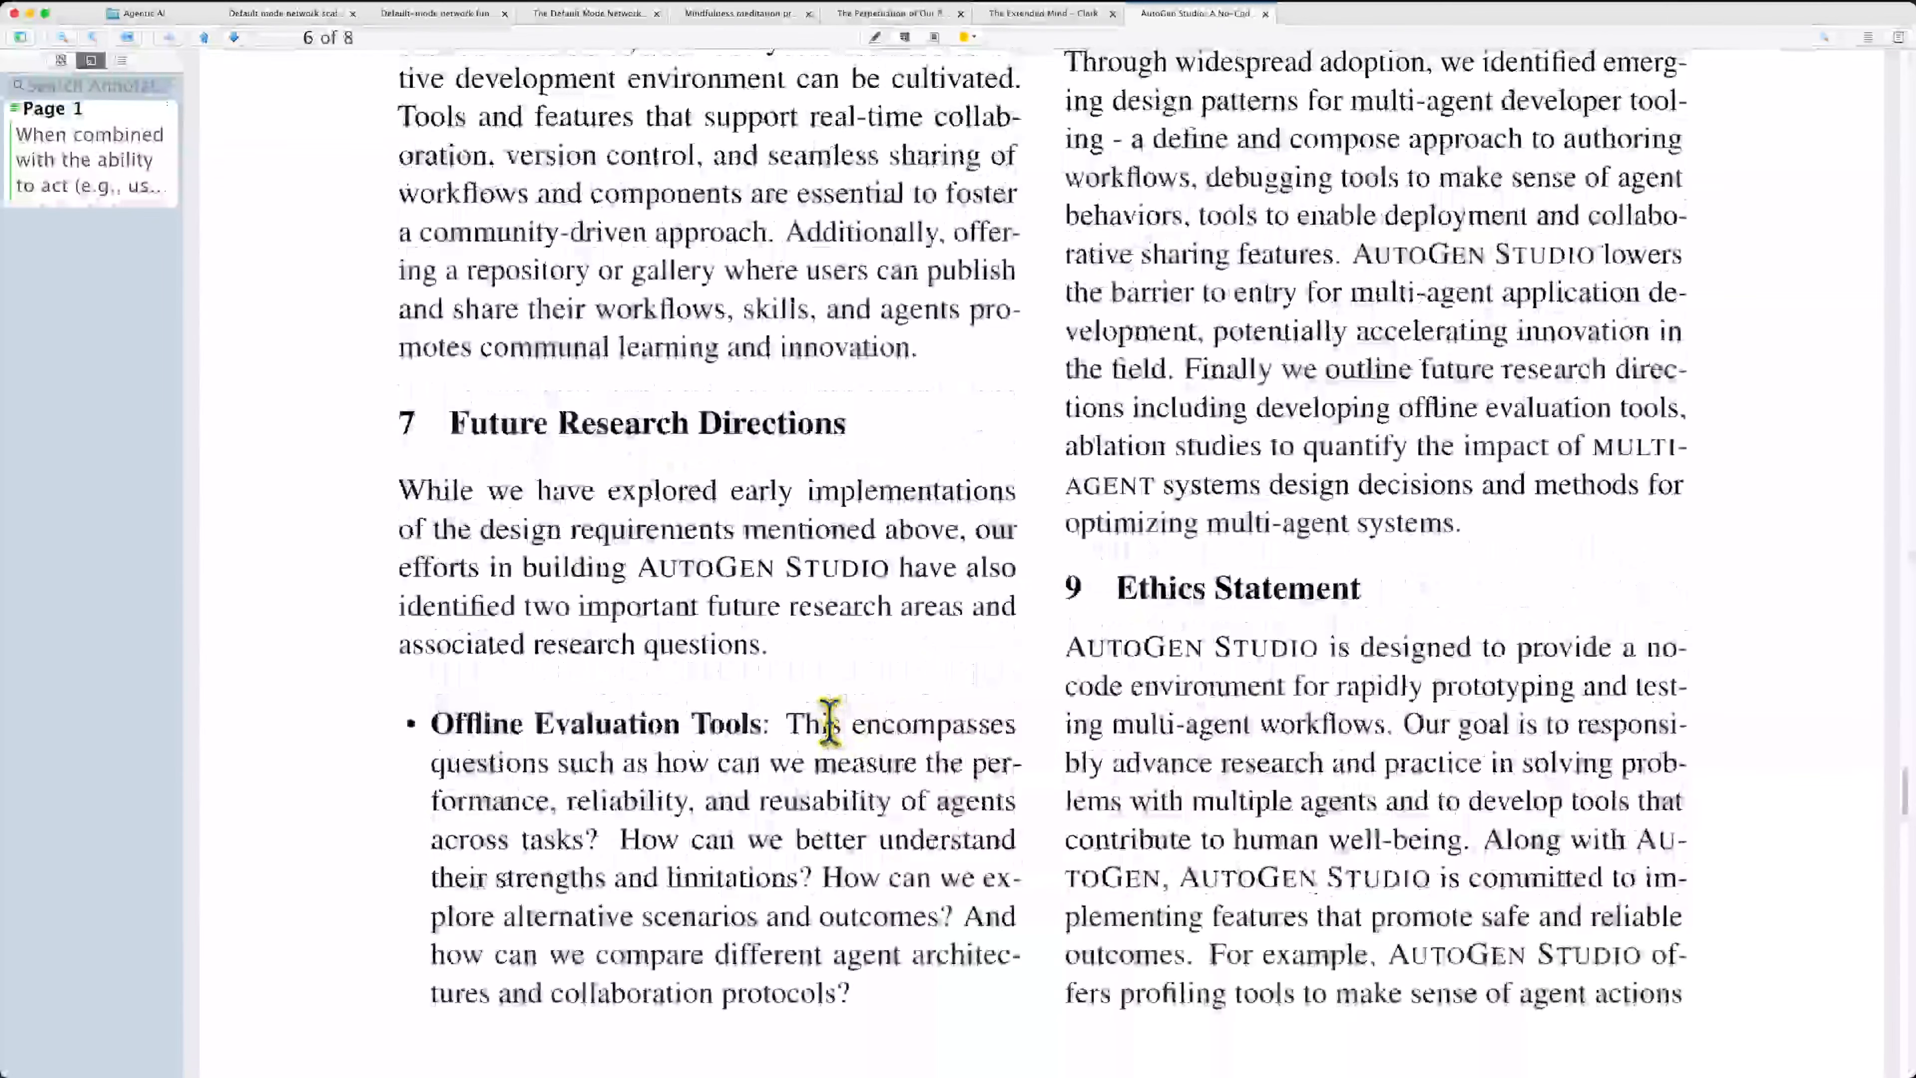
scroll(758, 687, up, 5)
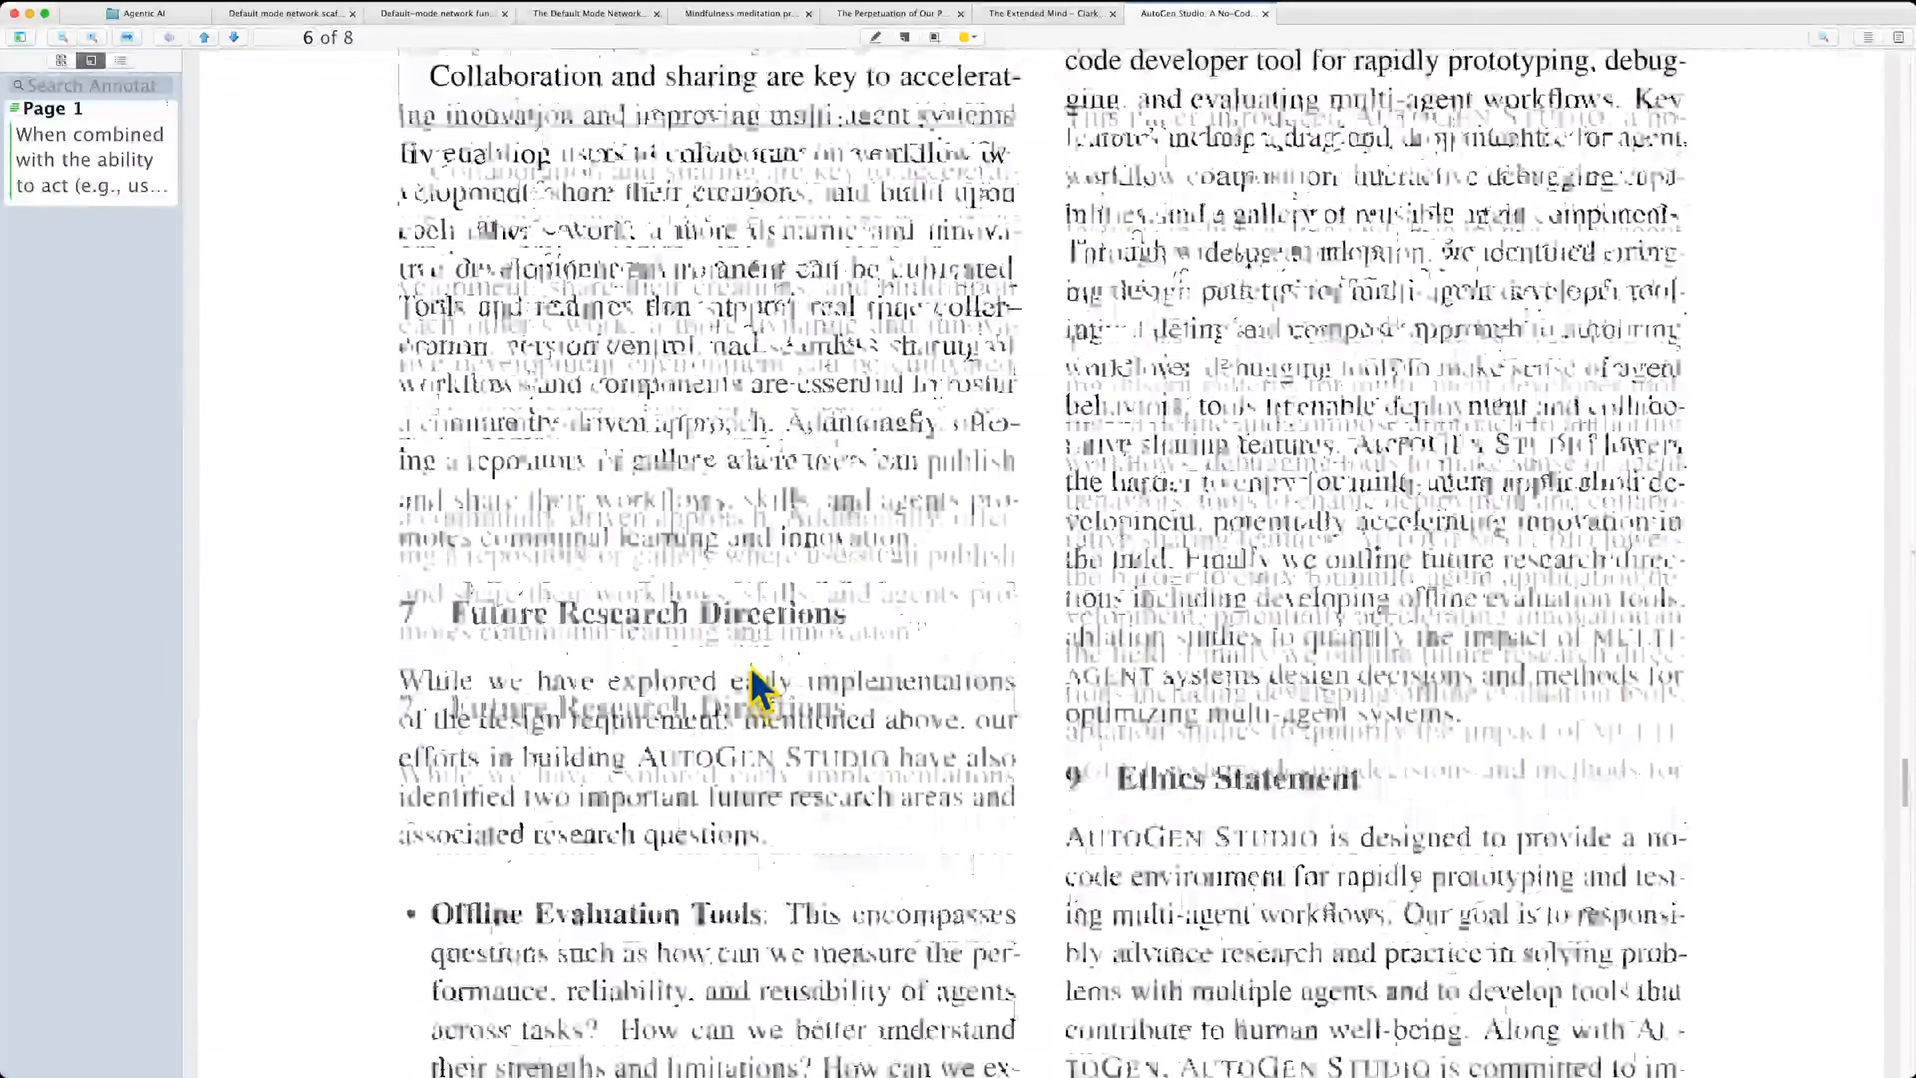
drag(429, 361, 1028, 546)
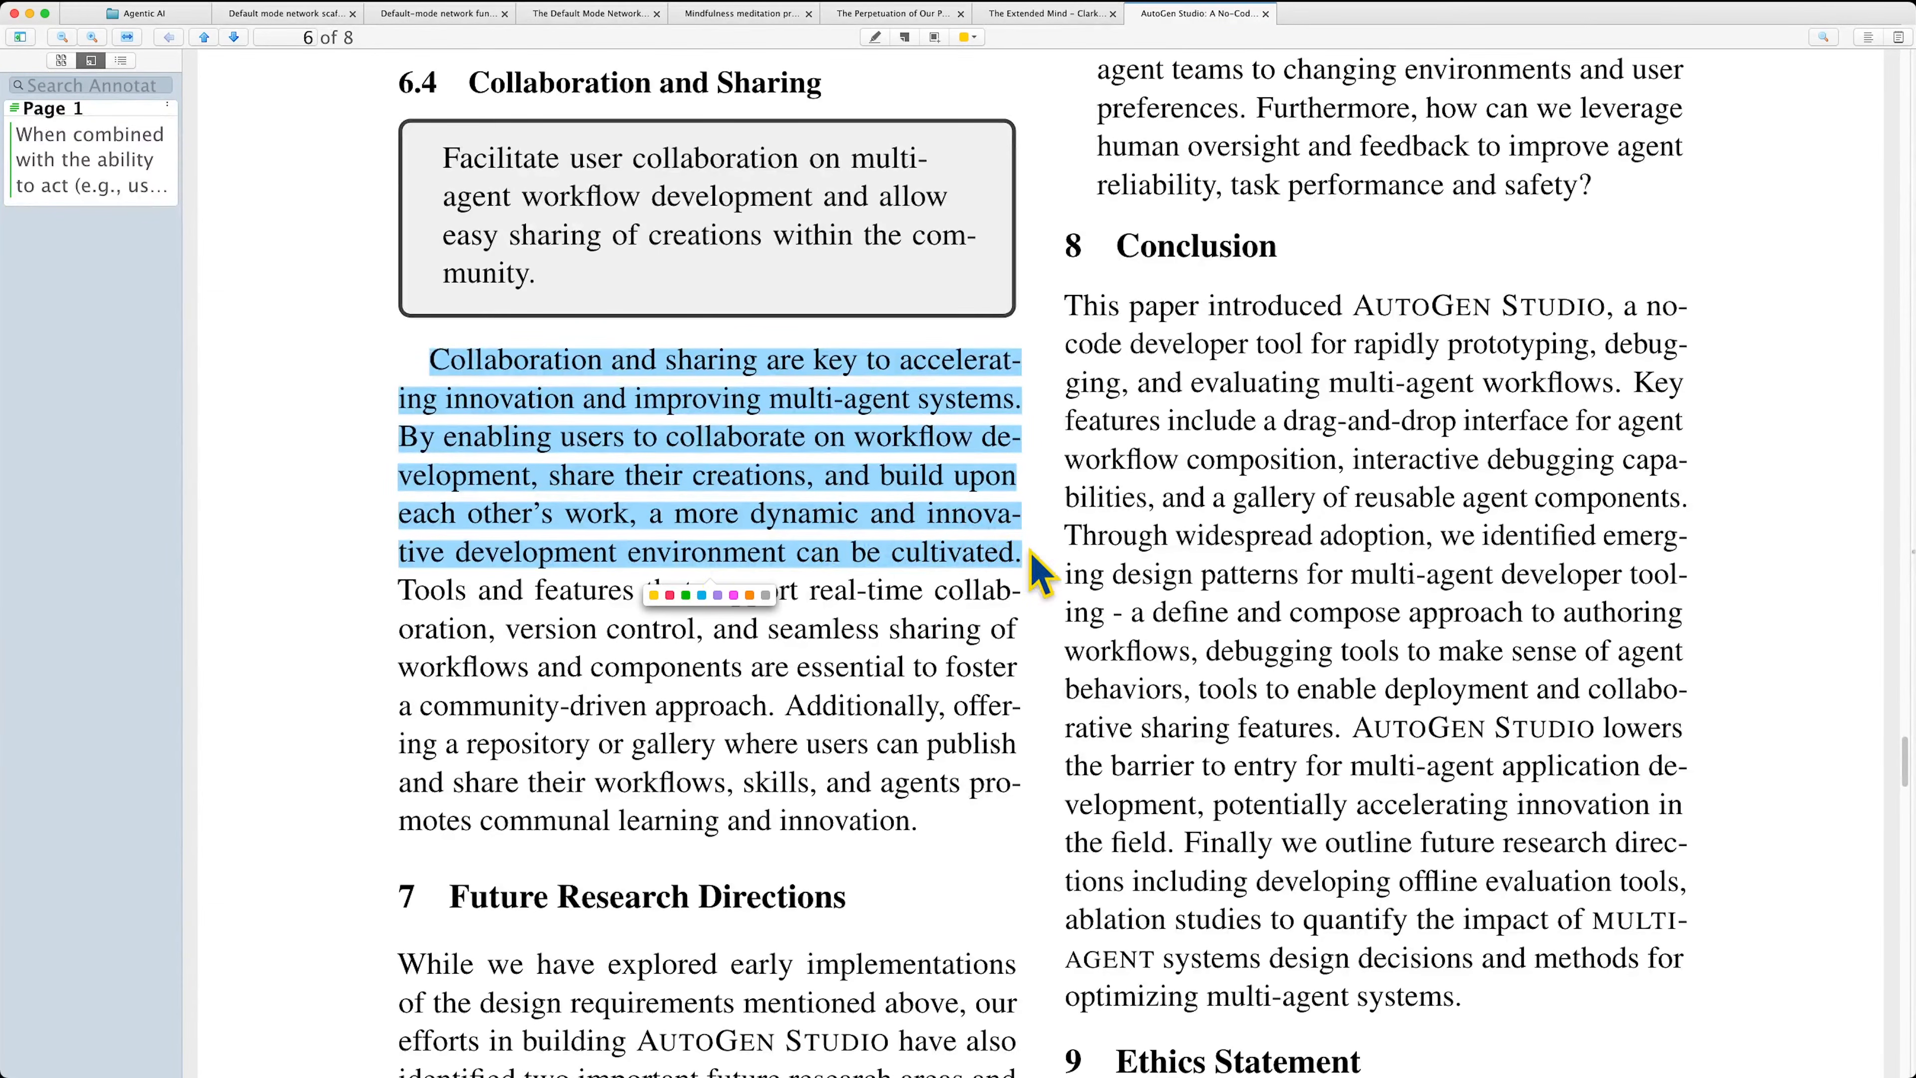
click(653, 595)
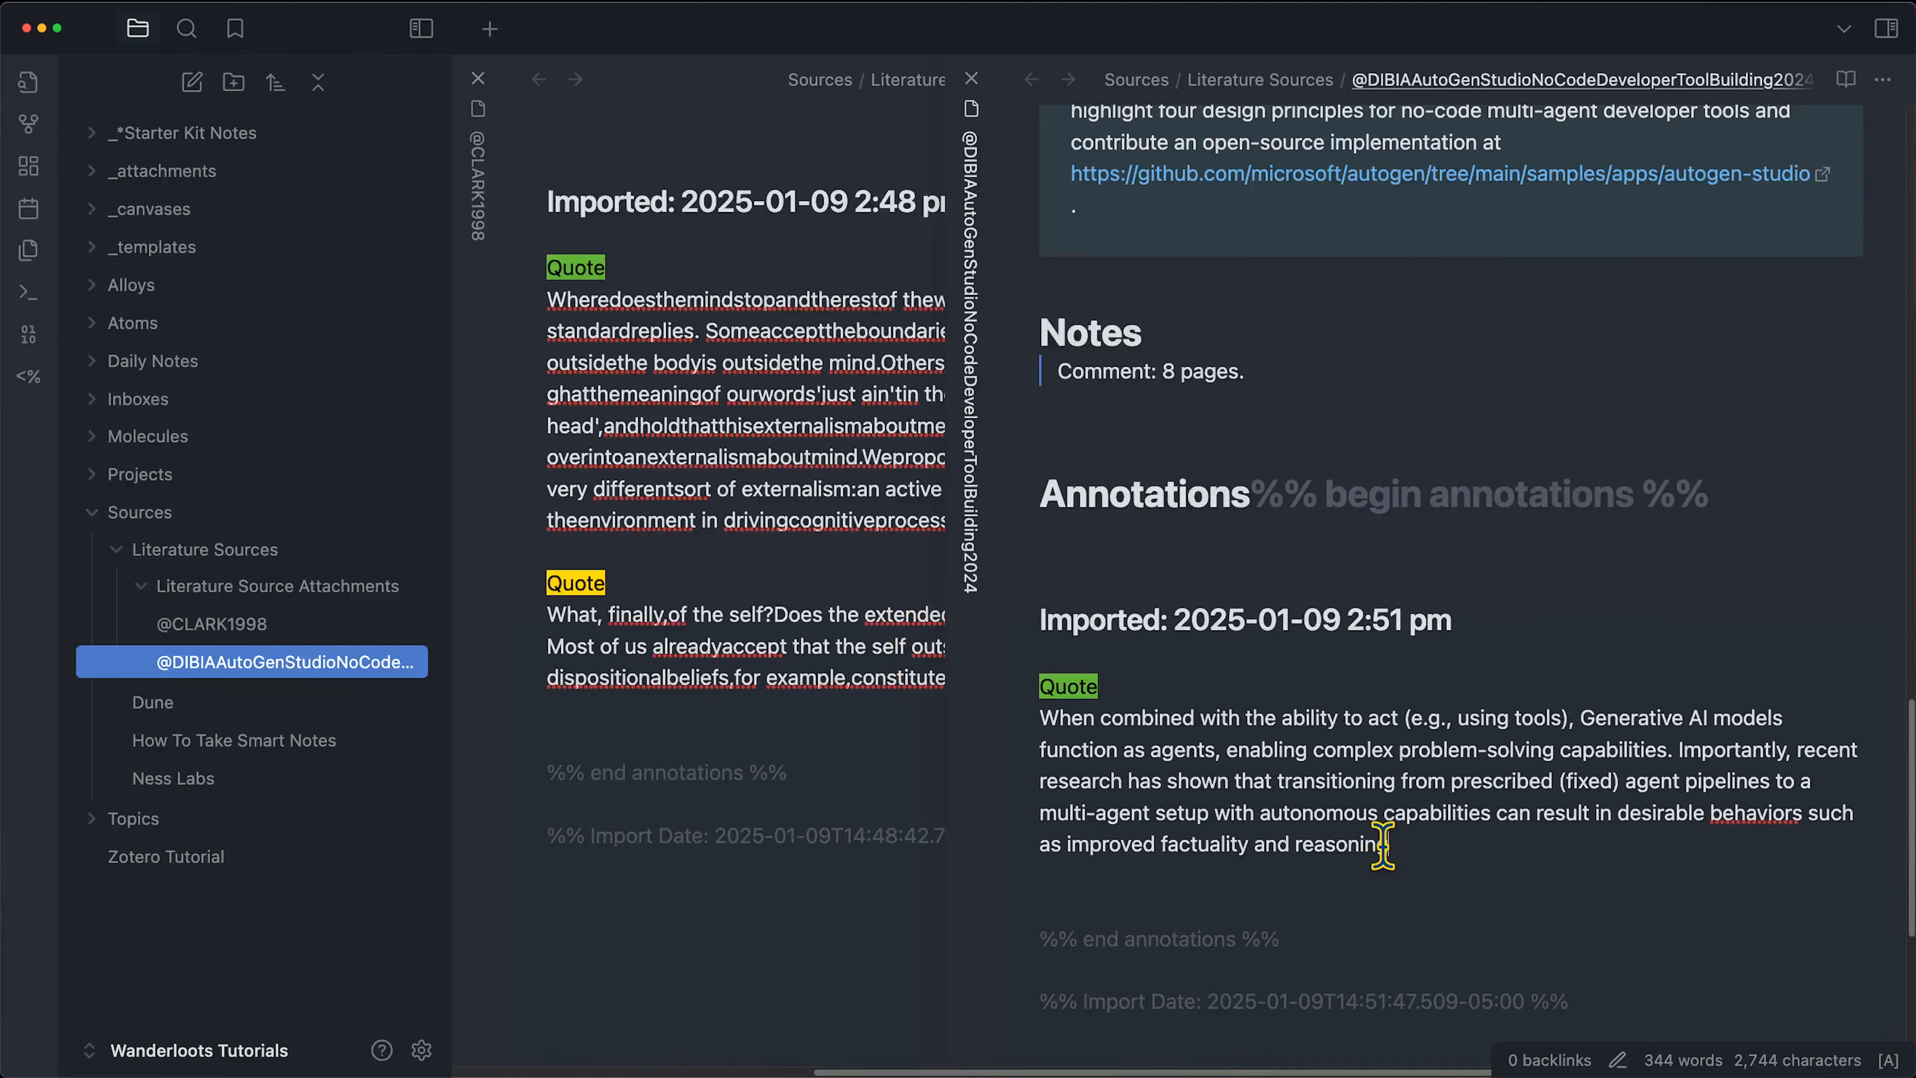
Switch to Obsidian and re-import the AutoGen Studio paper with Zotero Integration: Literature Source Note to update its annotations.
key(super+p)
text(zoter)
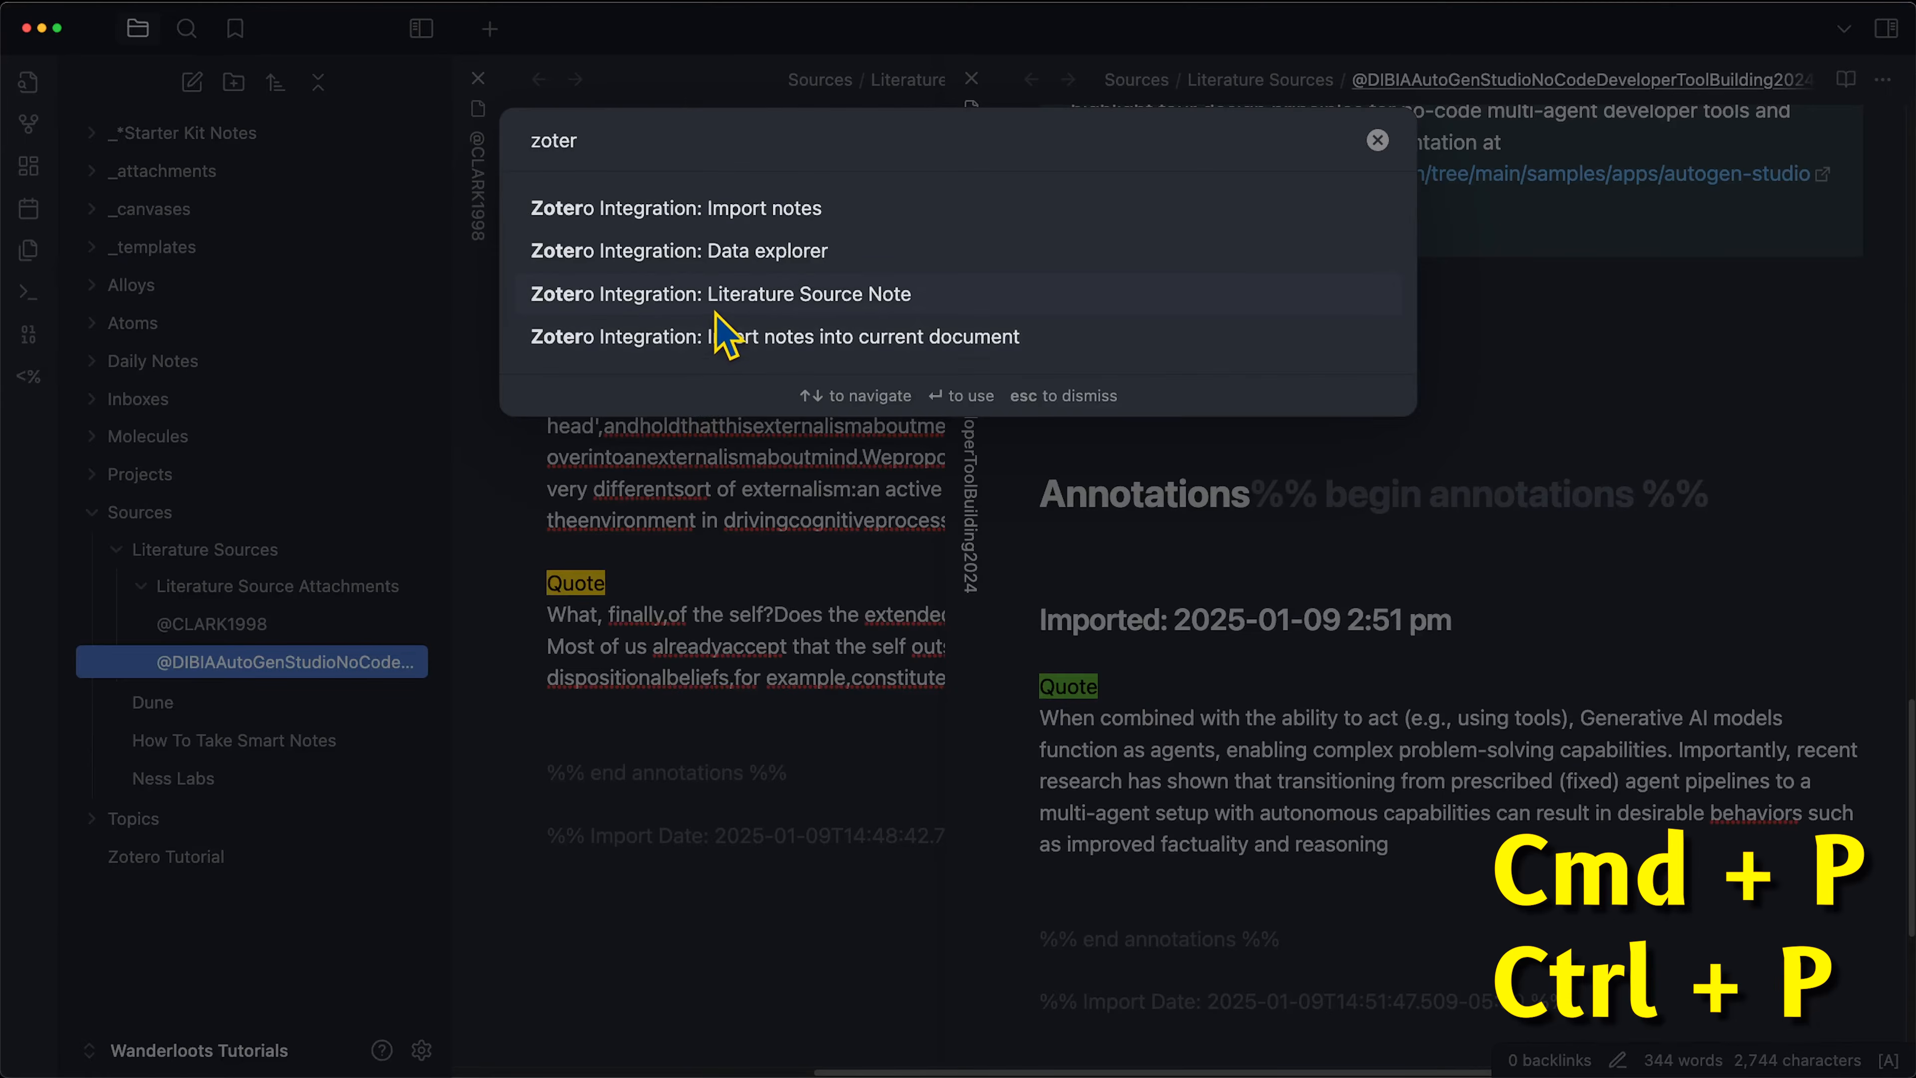
click(728, 336)
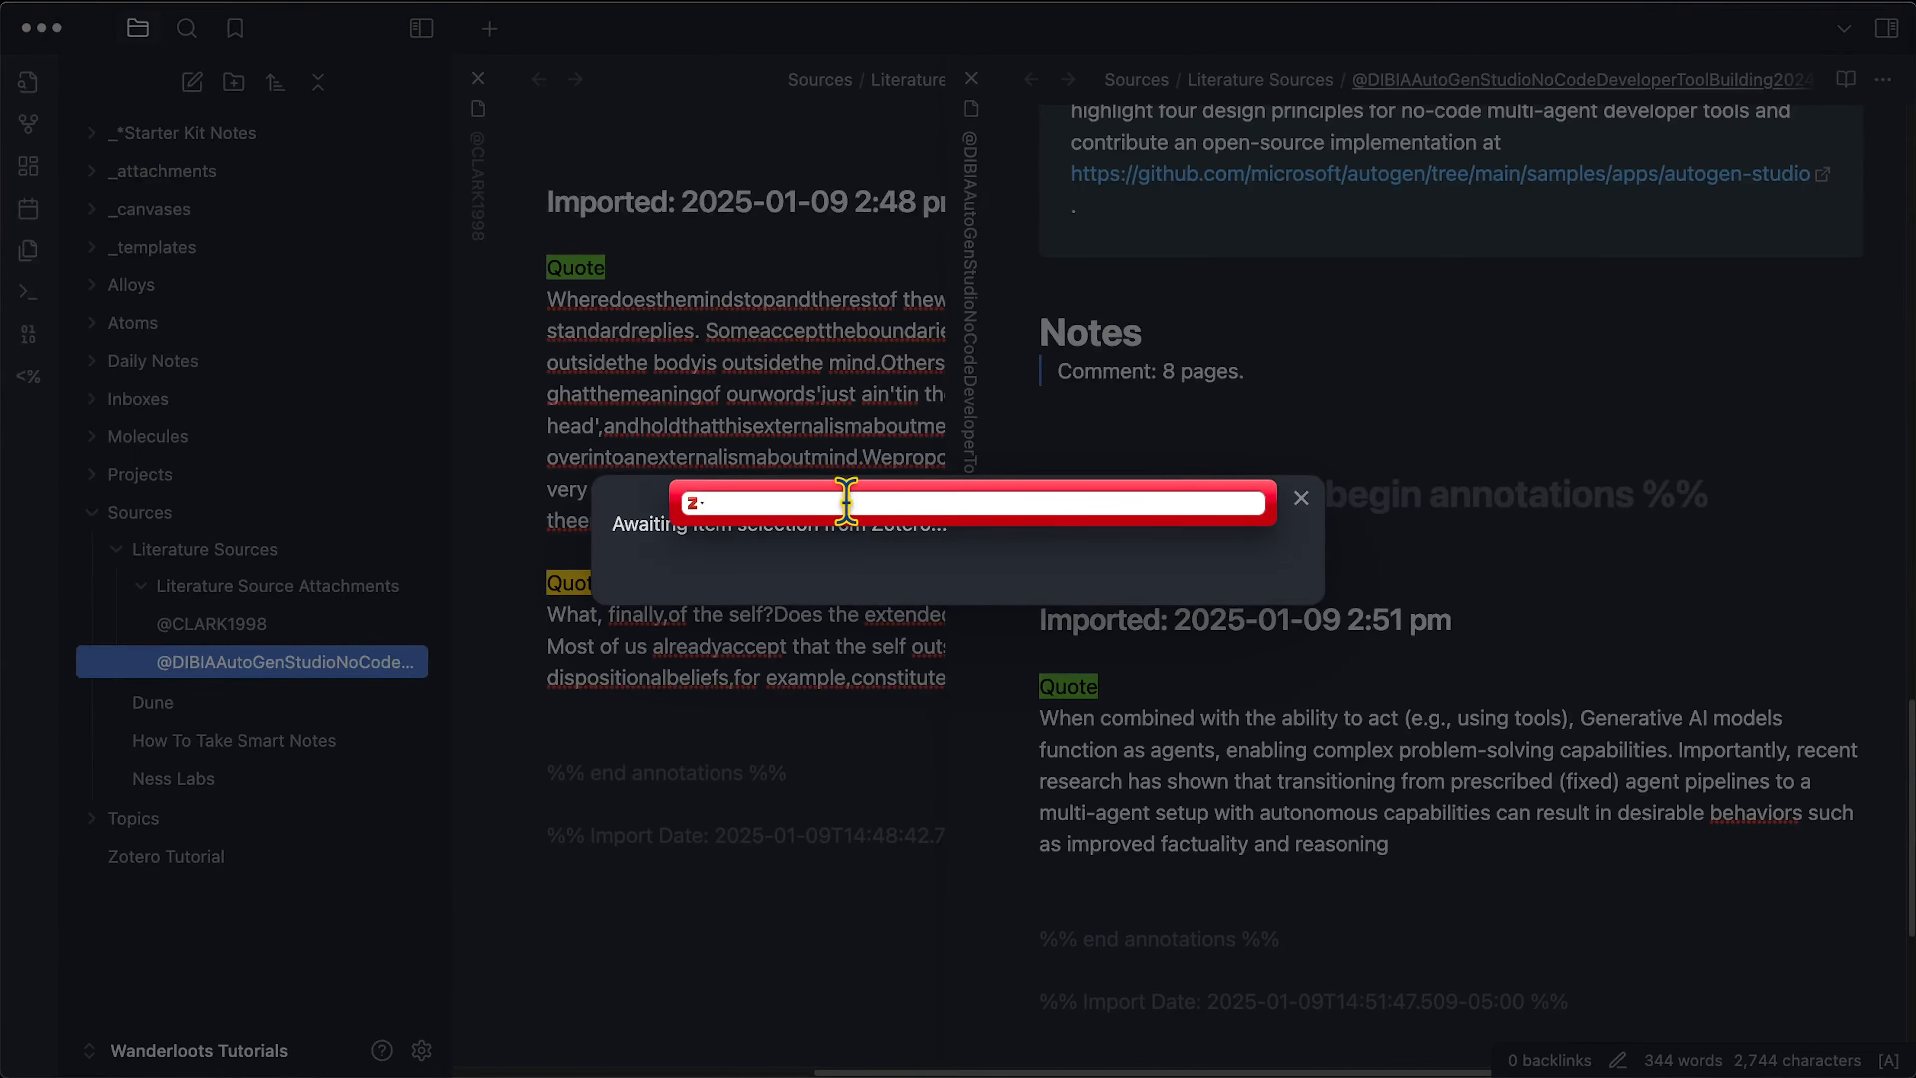
text(autogen)
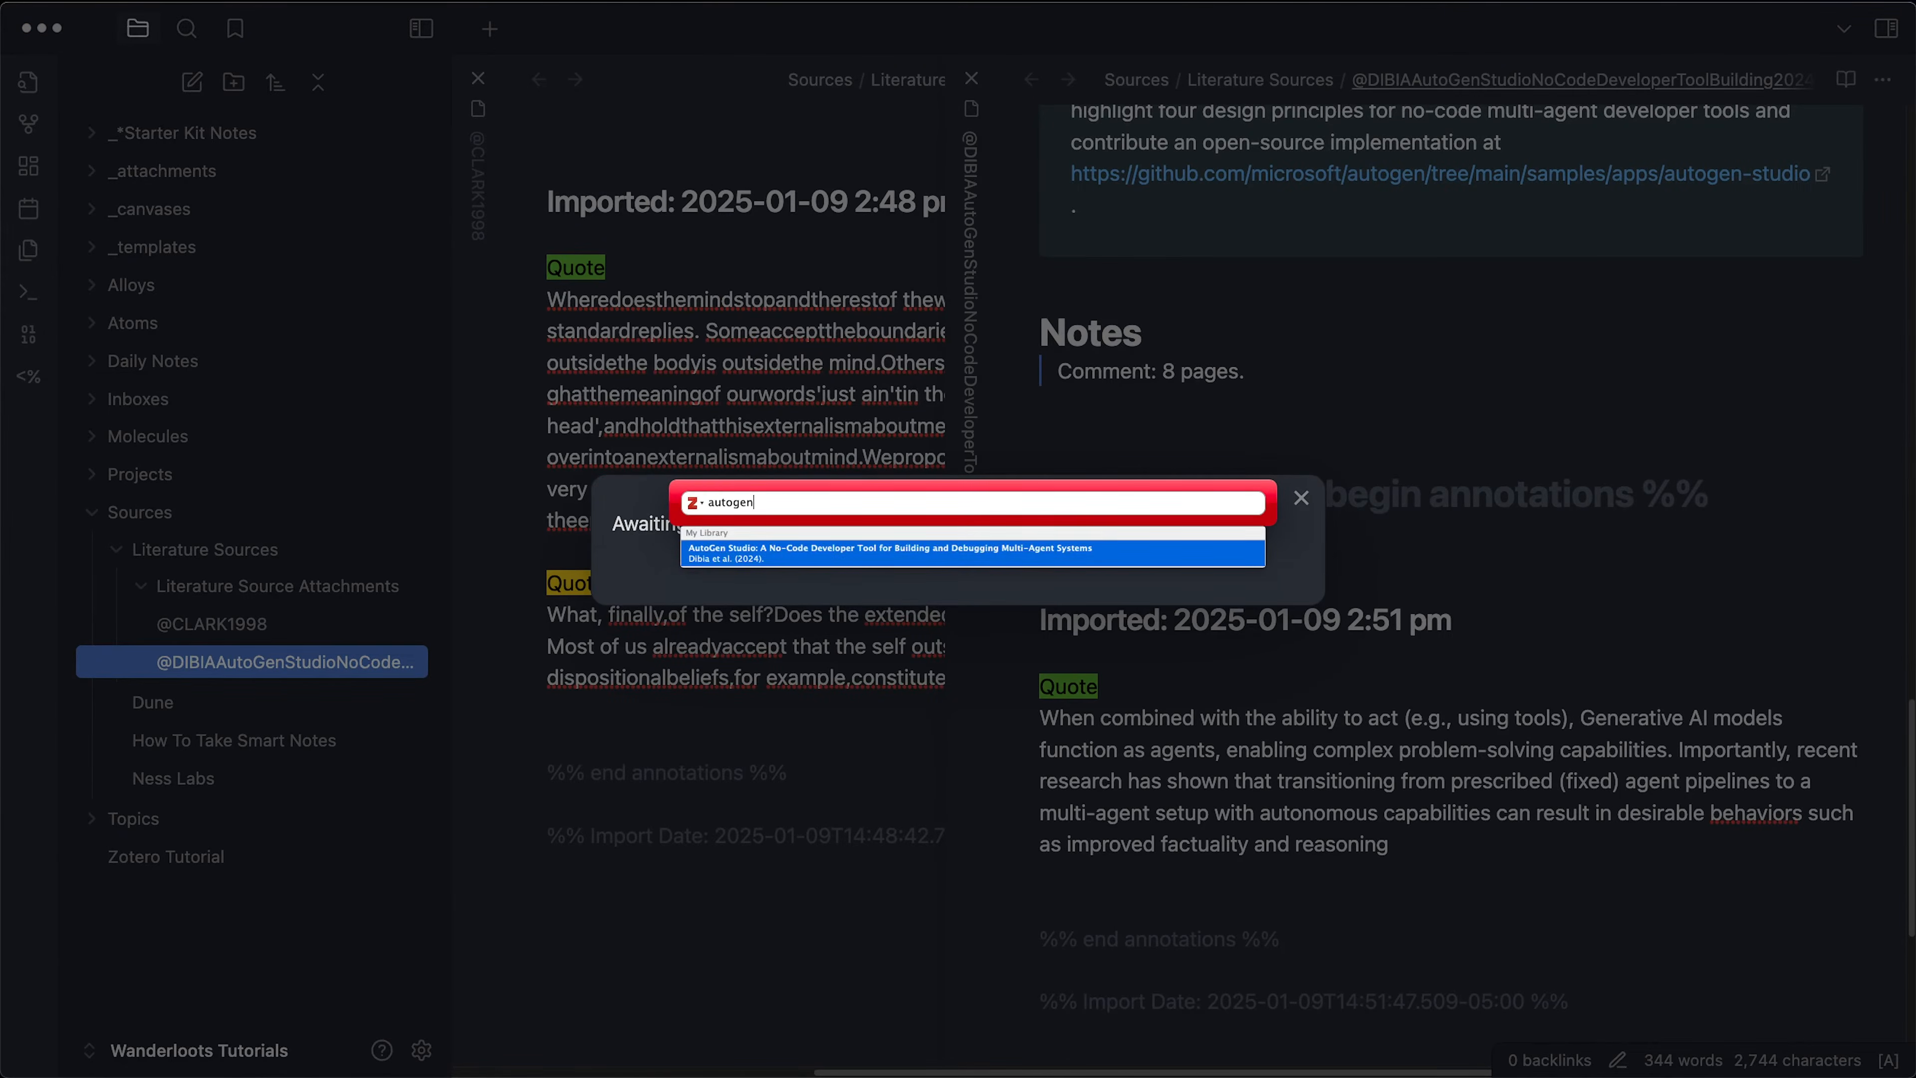
key(Return)
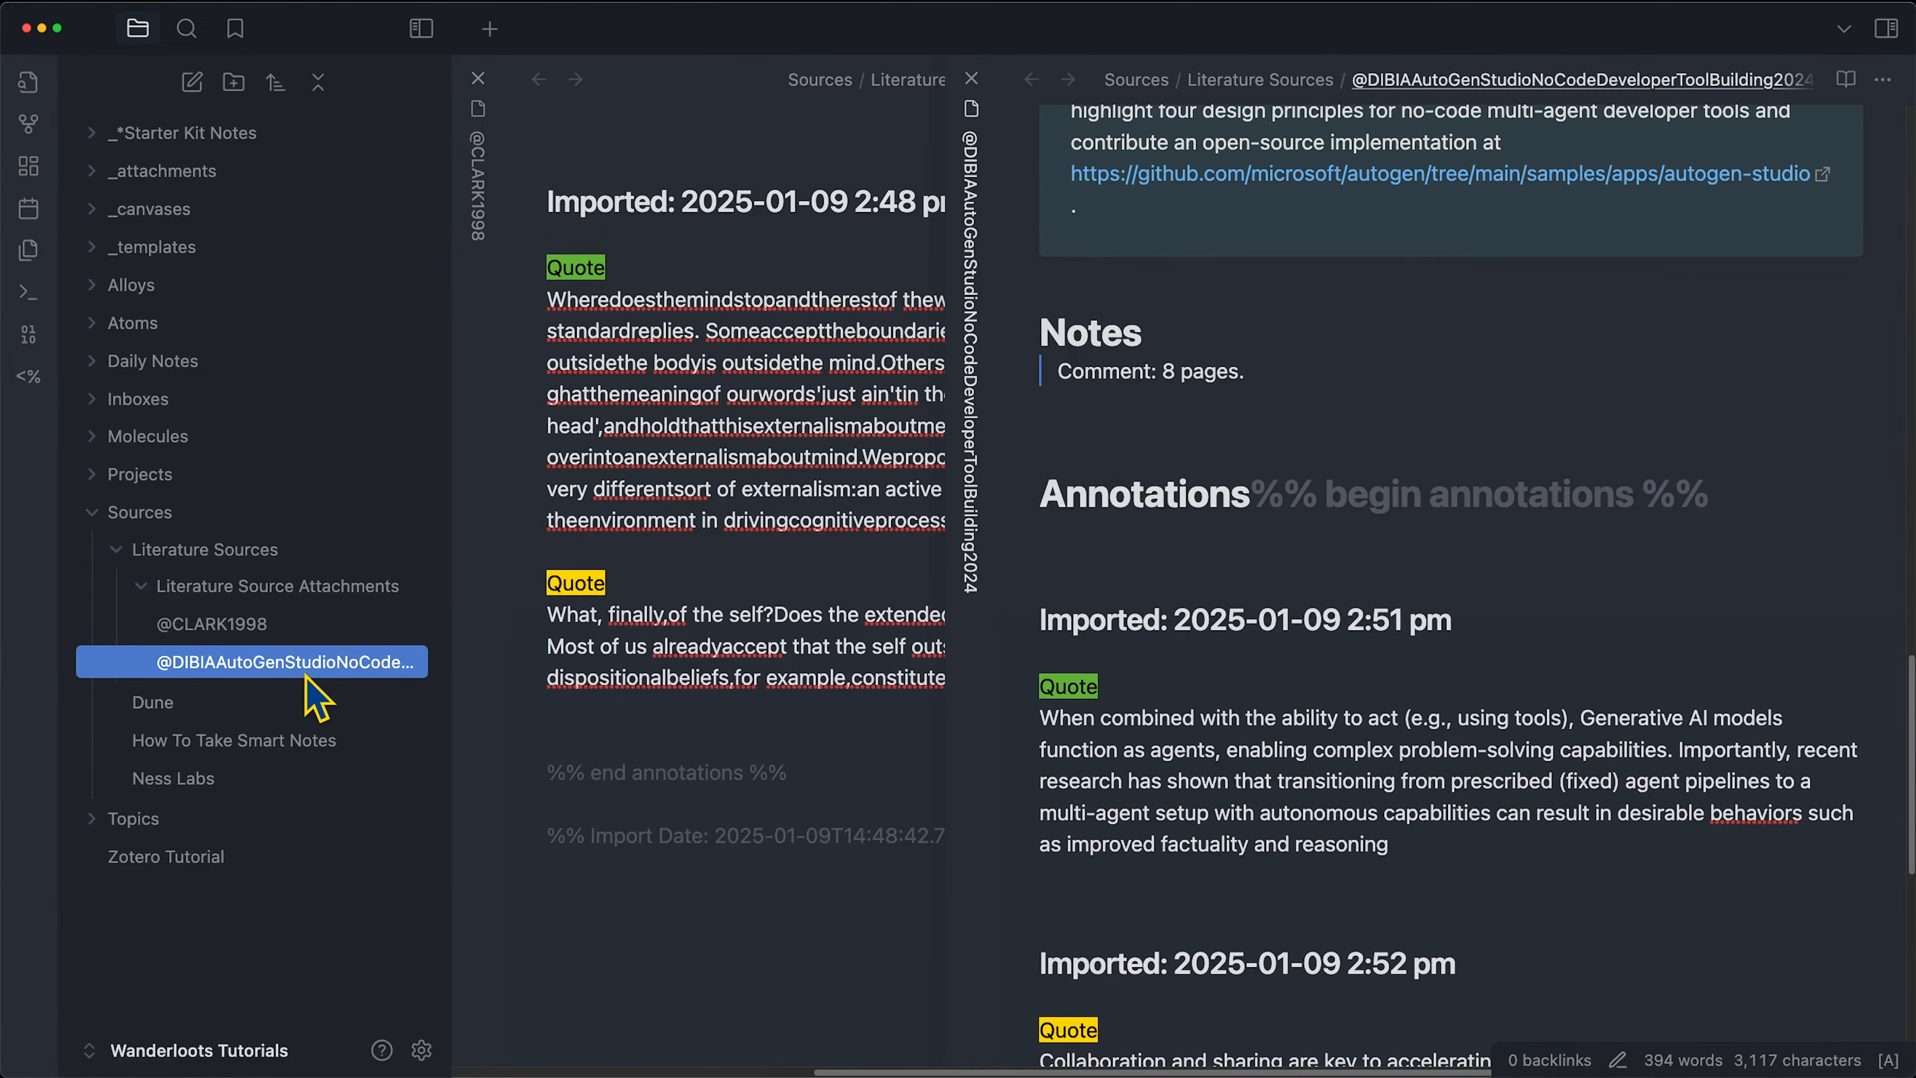
Compare the two dated import sections and their quotes in the updated AutoGen Studio note, and review its Notes and abstract.
scroll(1207, 774, down, 1)
scroll(1207, 774, down, 5)
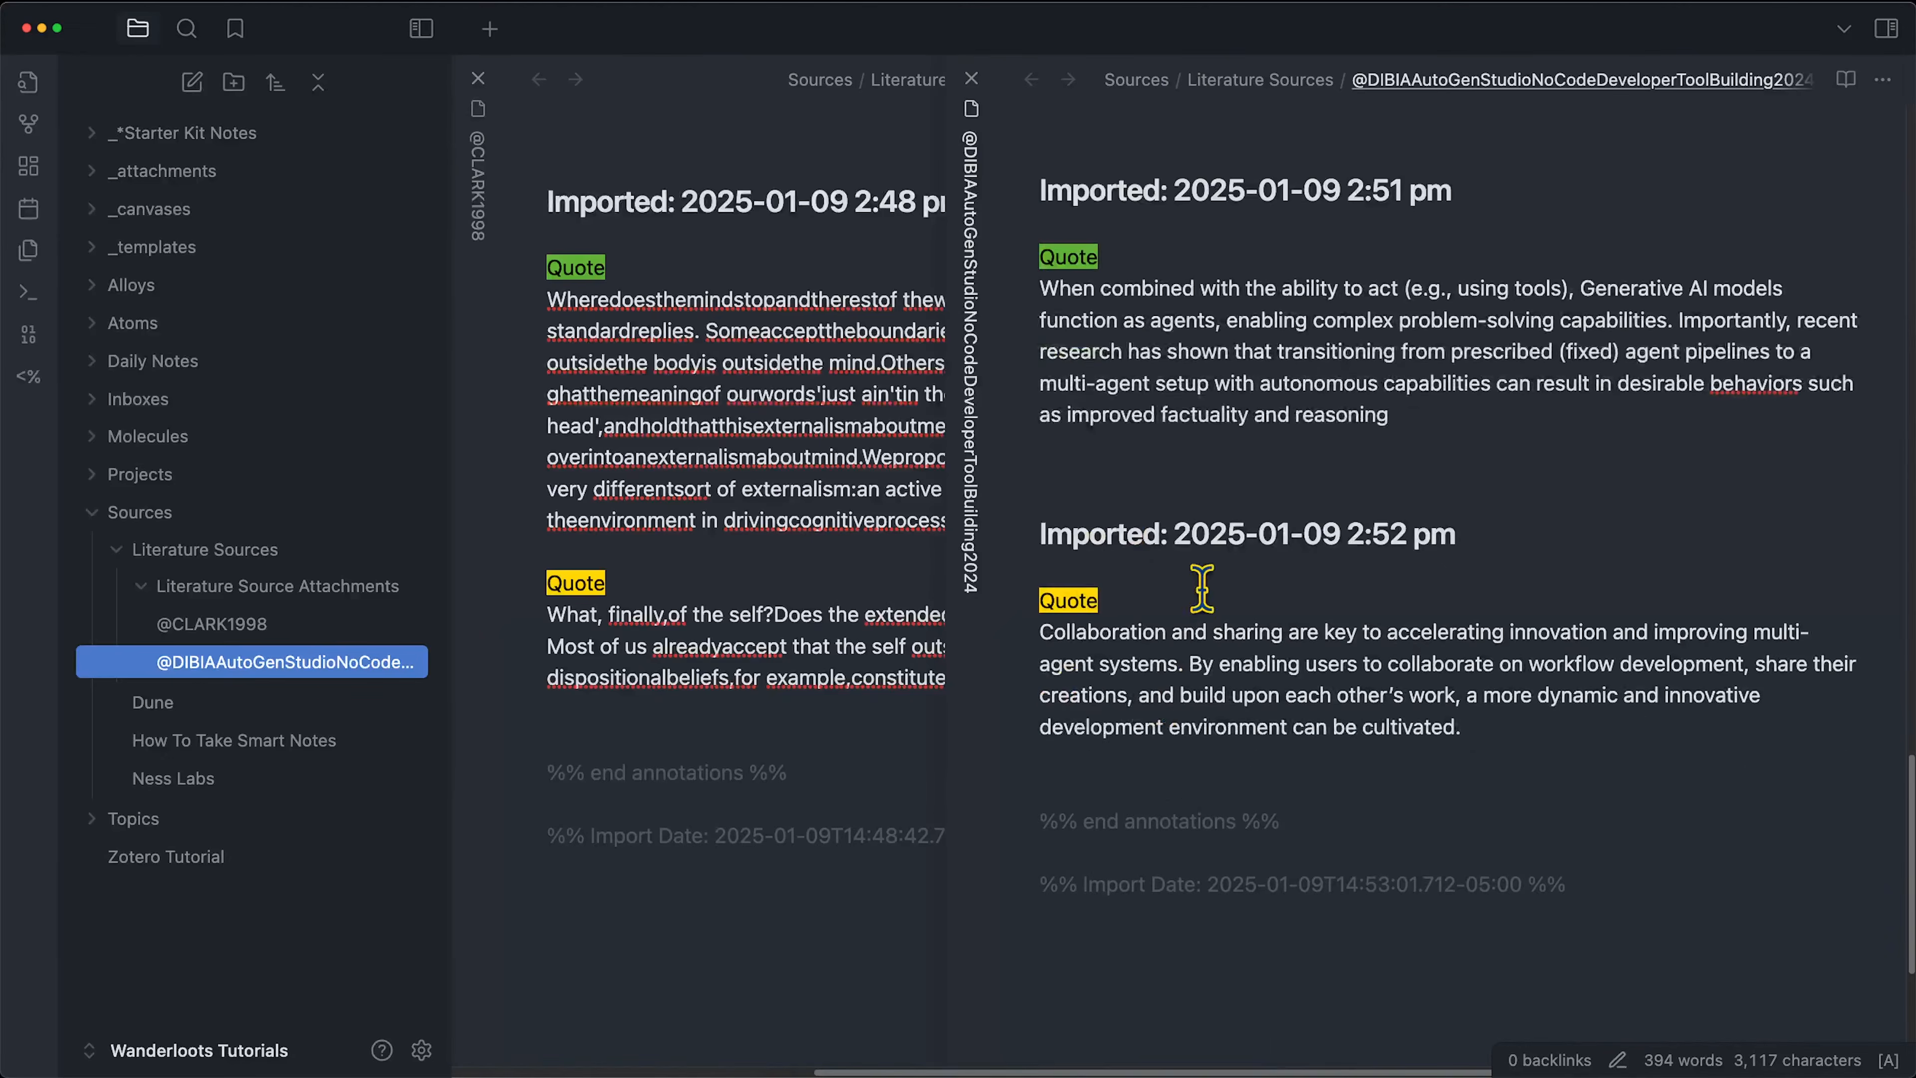
drag(1348, 539, 1468, 539)
click(1468, 539)
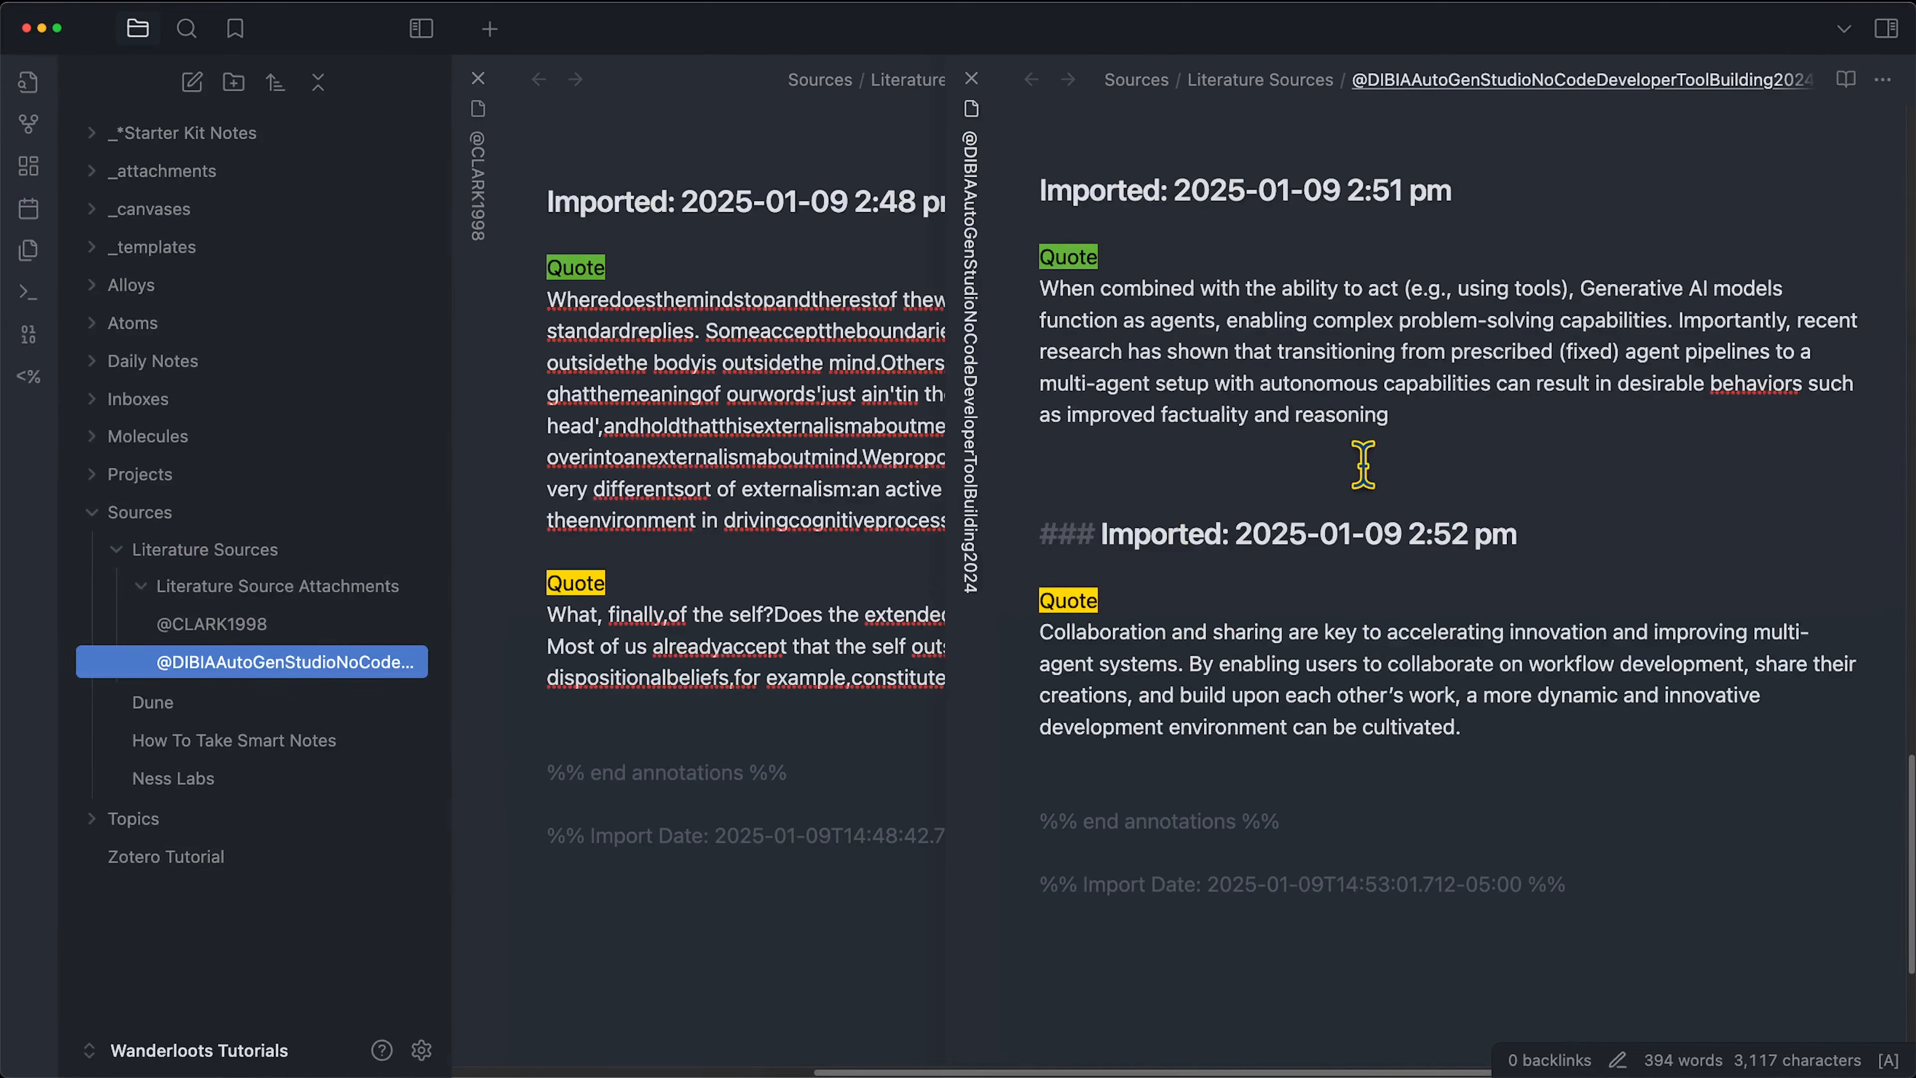
scroll(1252, 449, up, 4)
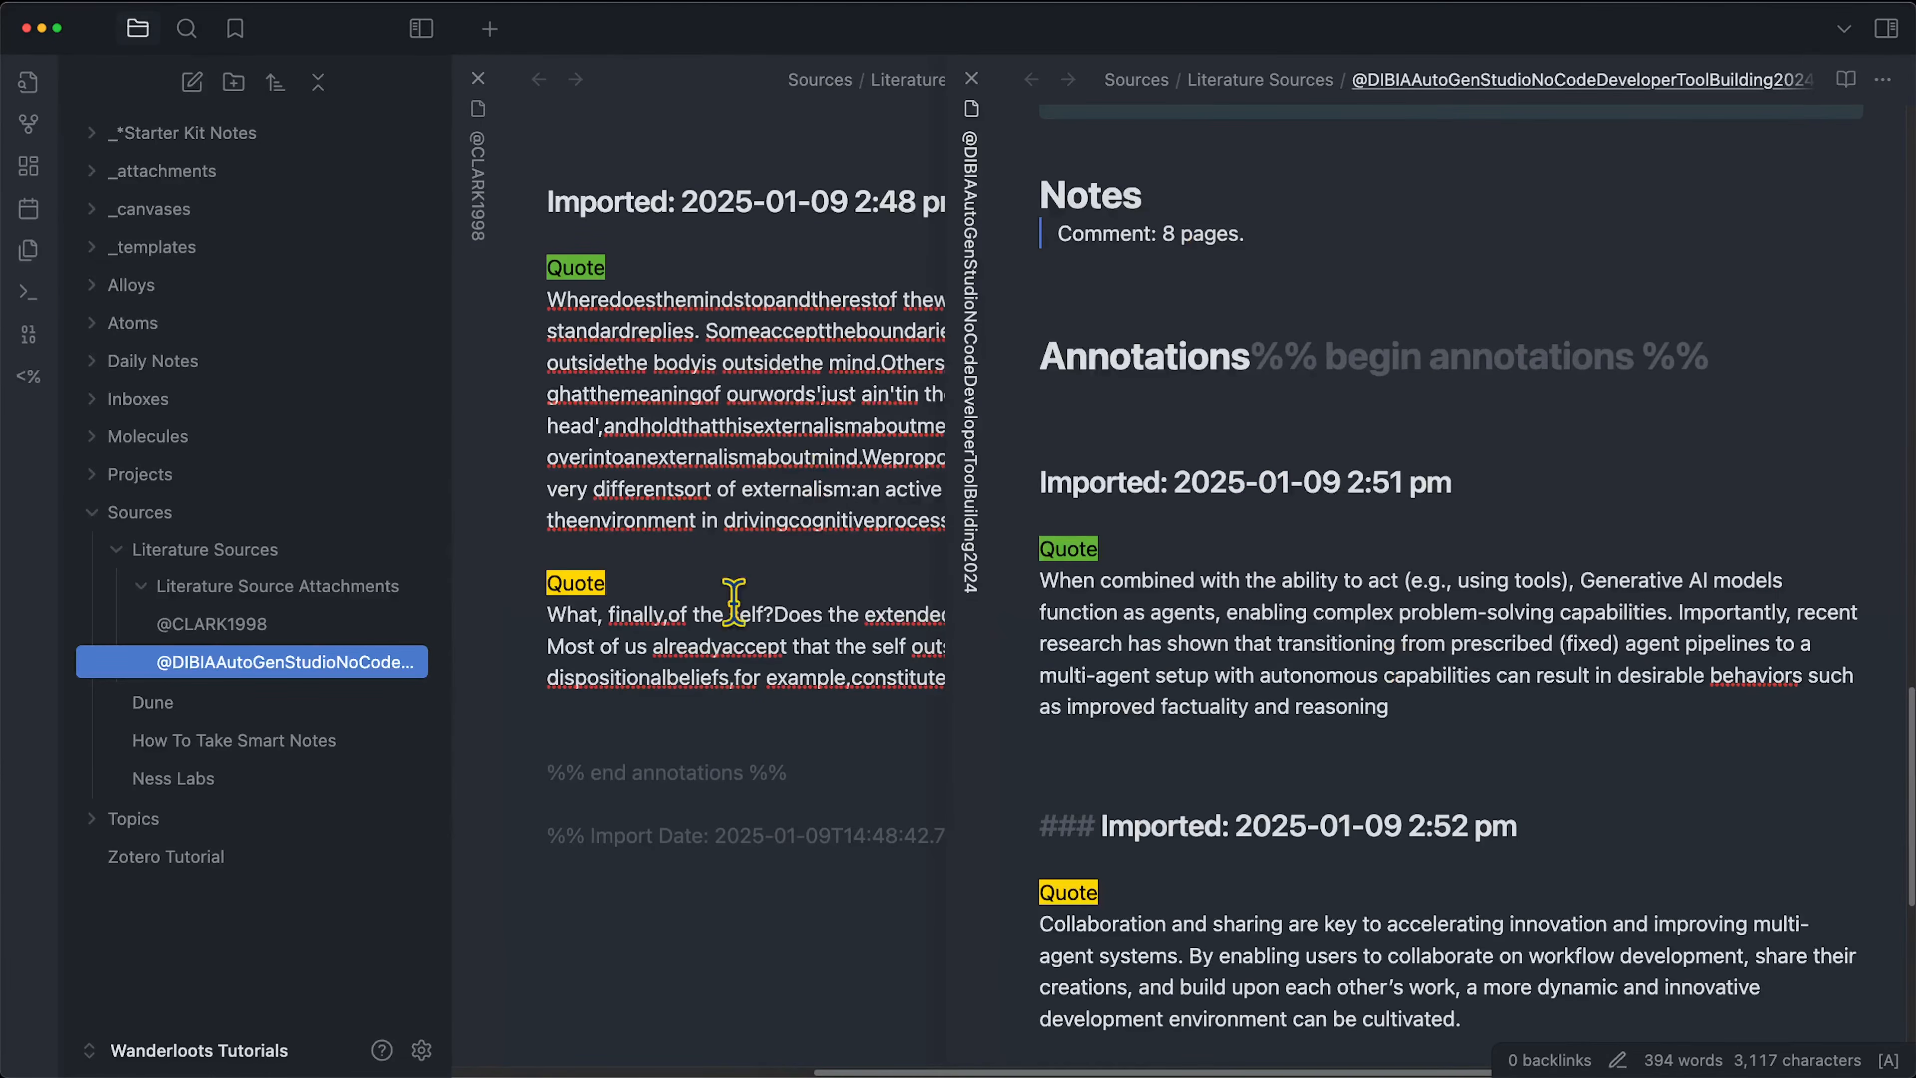
scroll(1313, 672, up, 1)
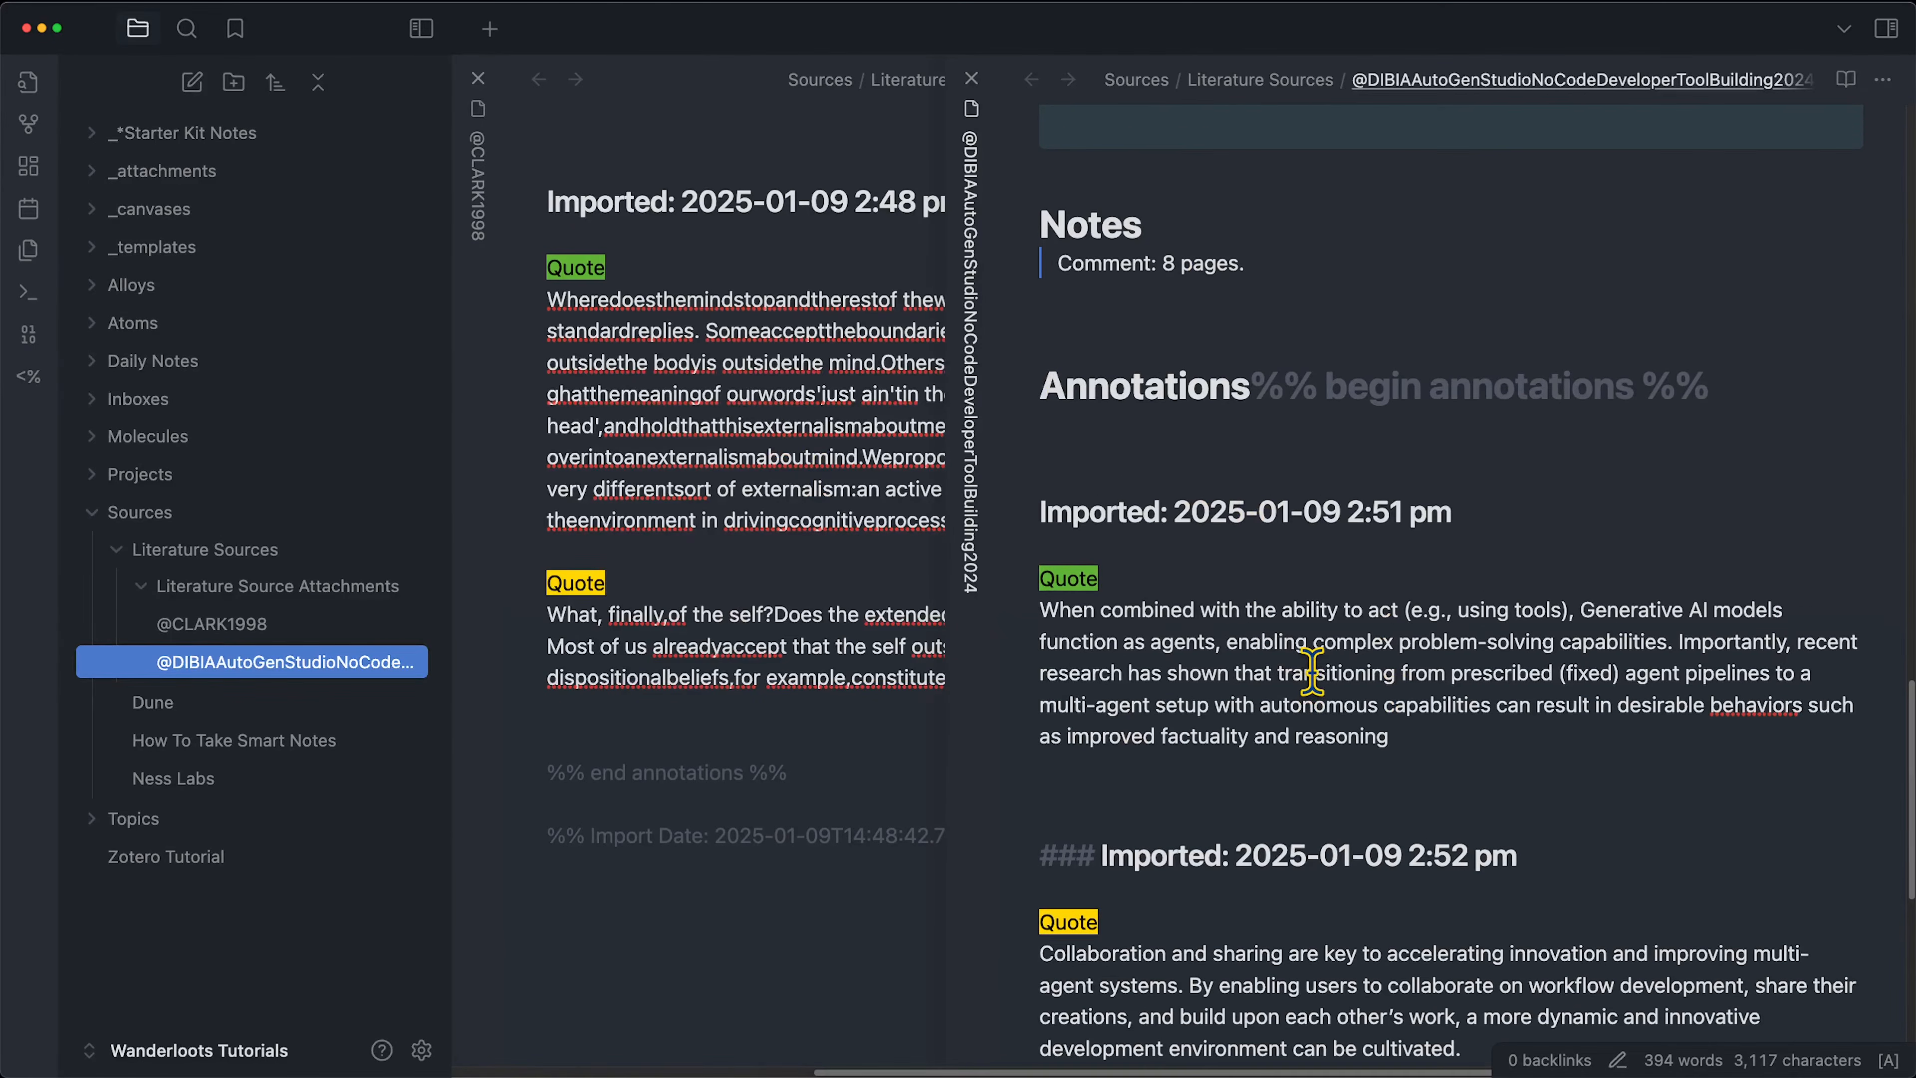
scroll(1232, 699, down, 1)
right_click(1284, 774)
click(1212, 782)
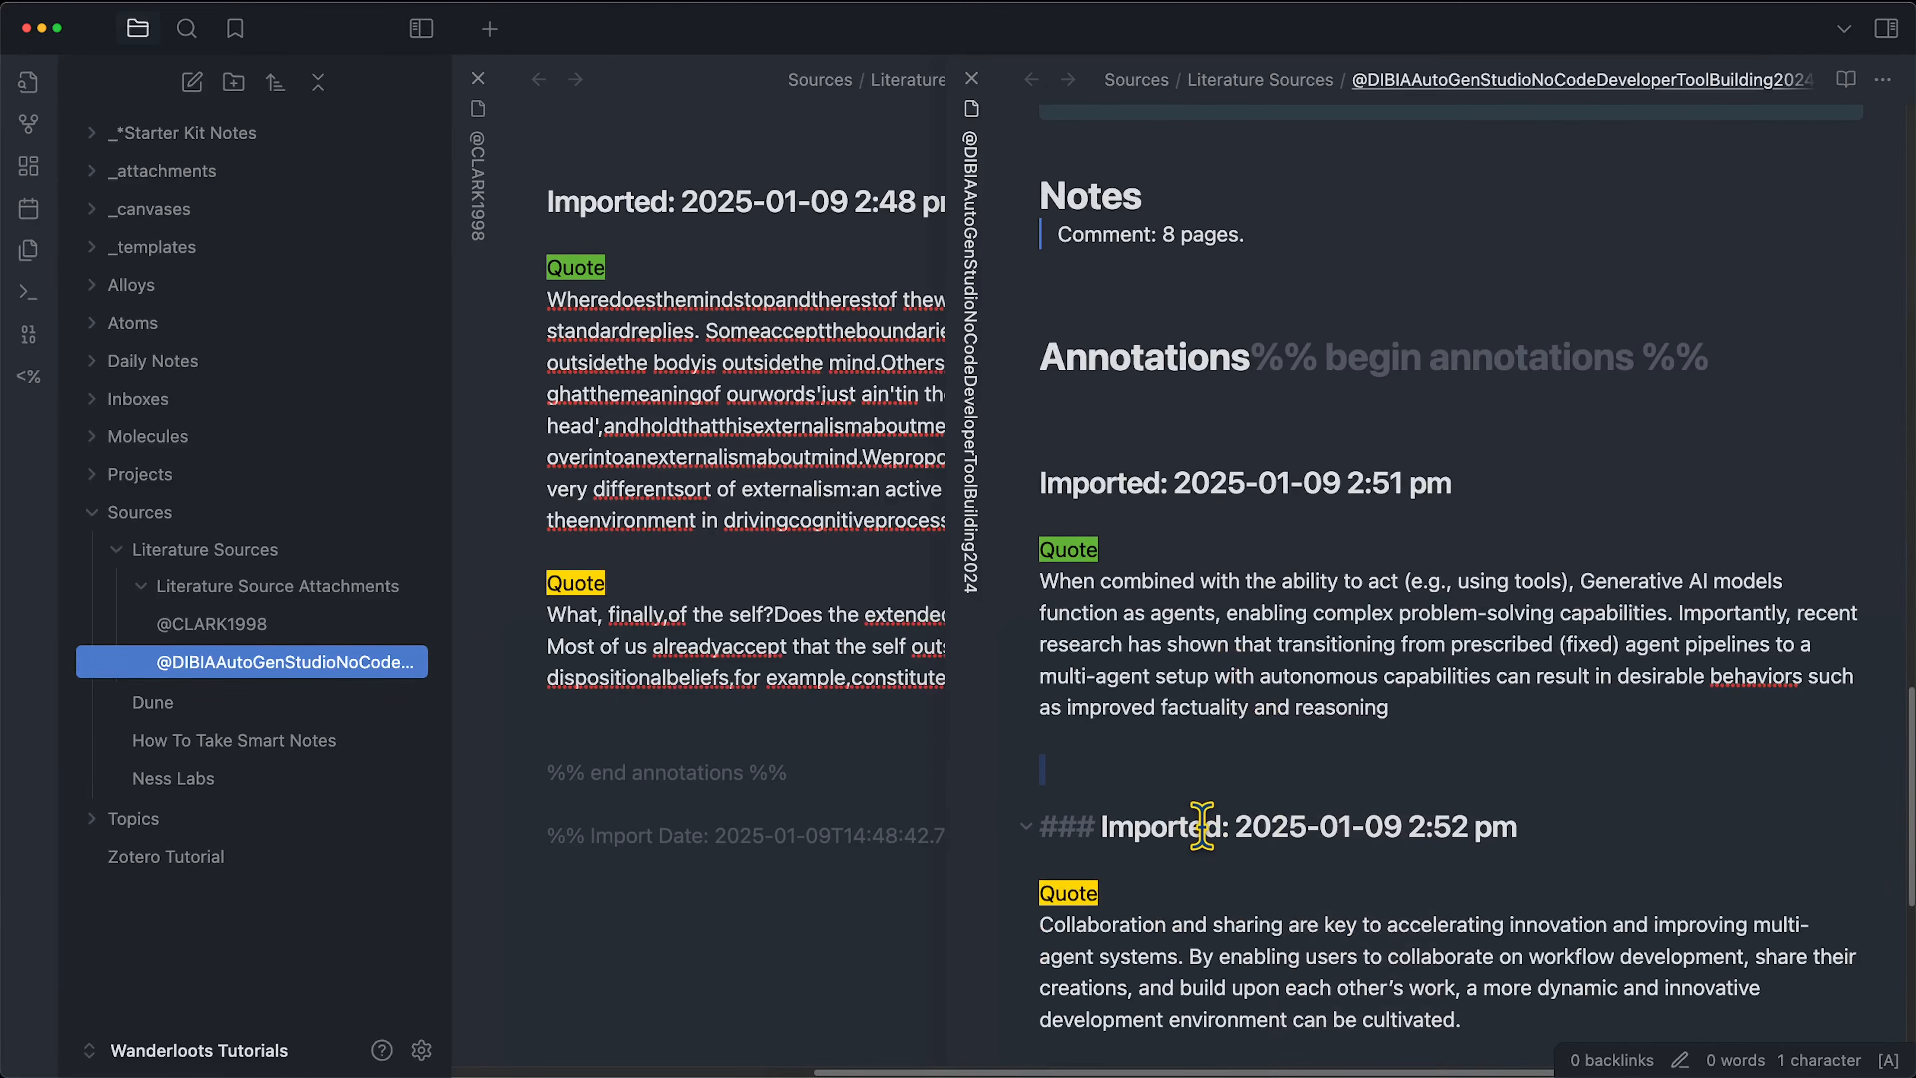
scroll(1202, 825, up, 5)
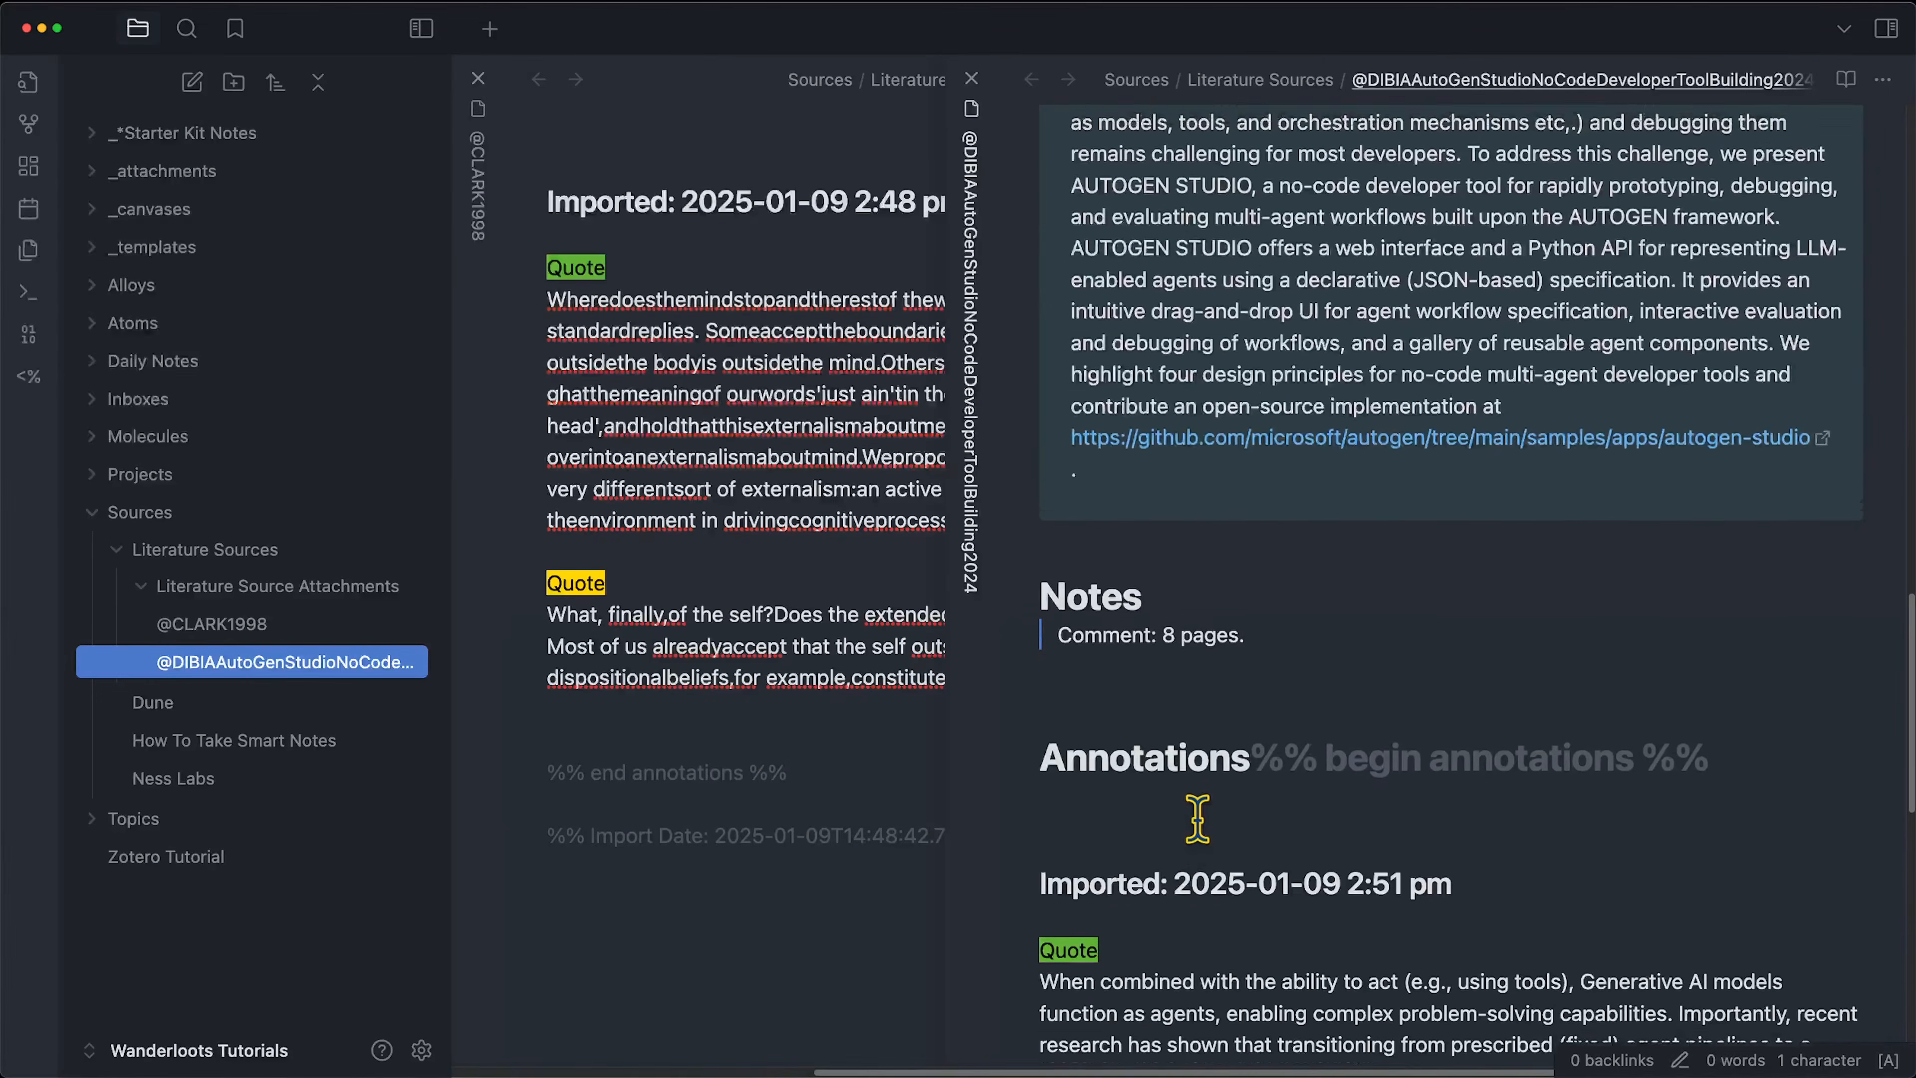
scroll(1197, 819, up, 1)
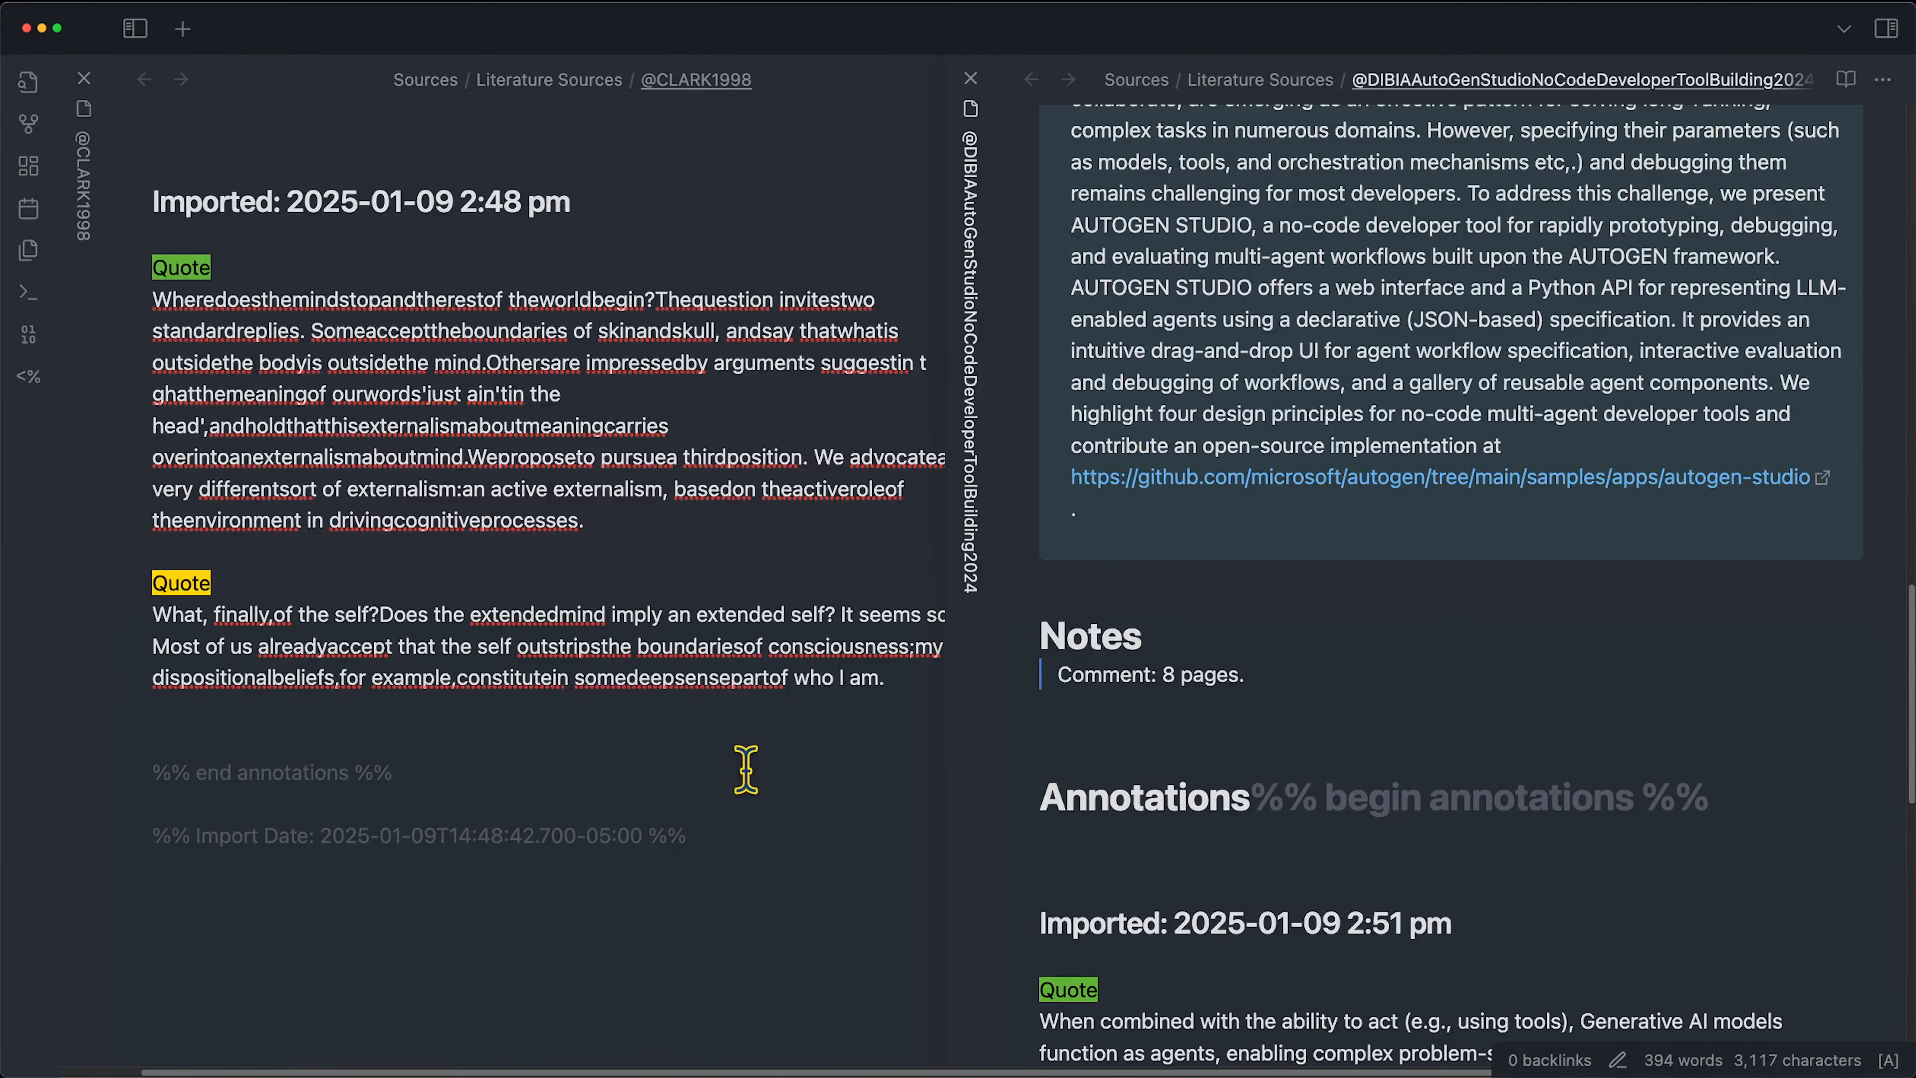
key(super+w)
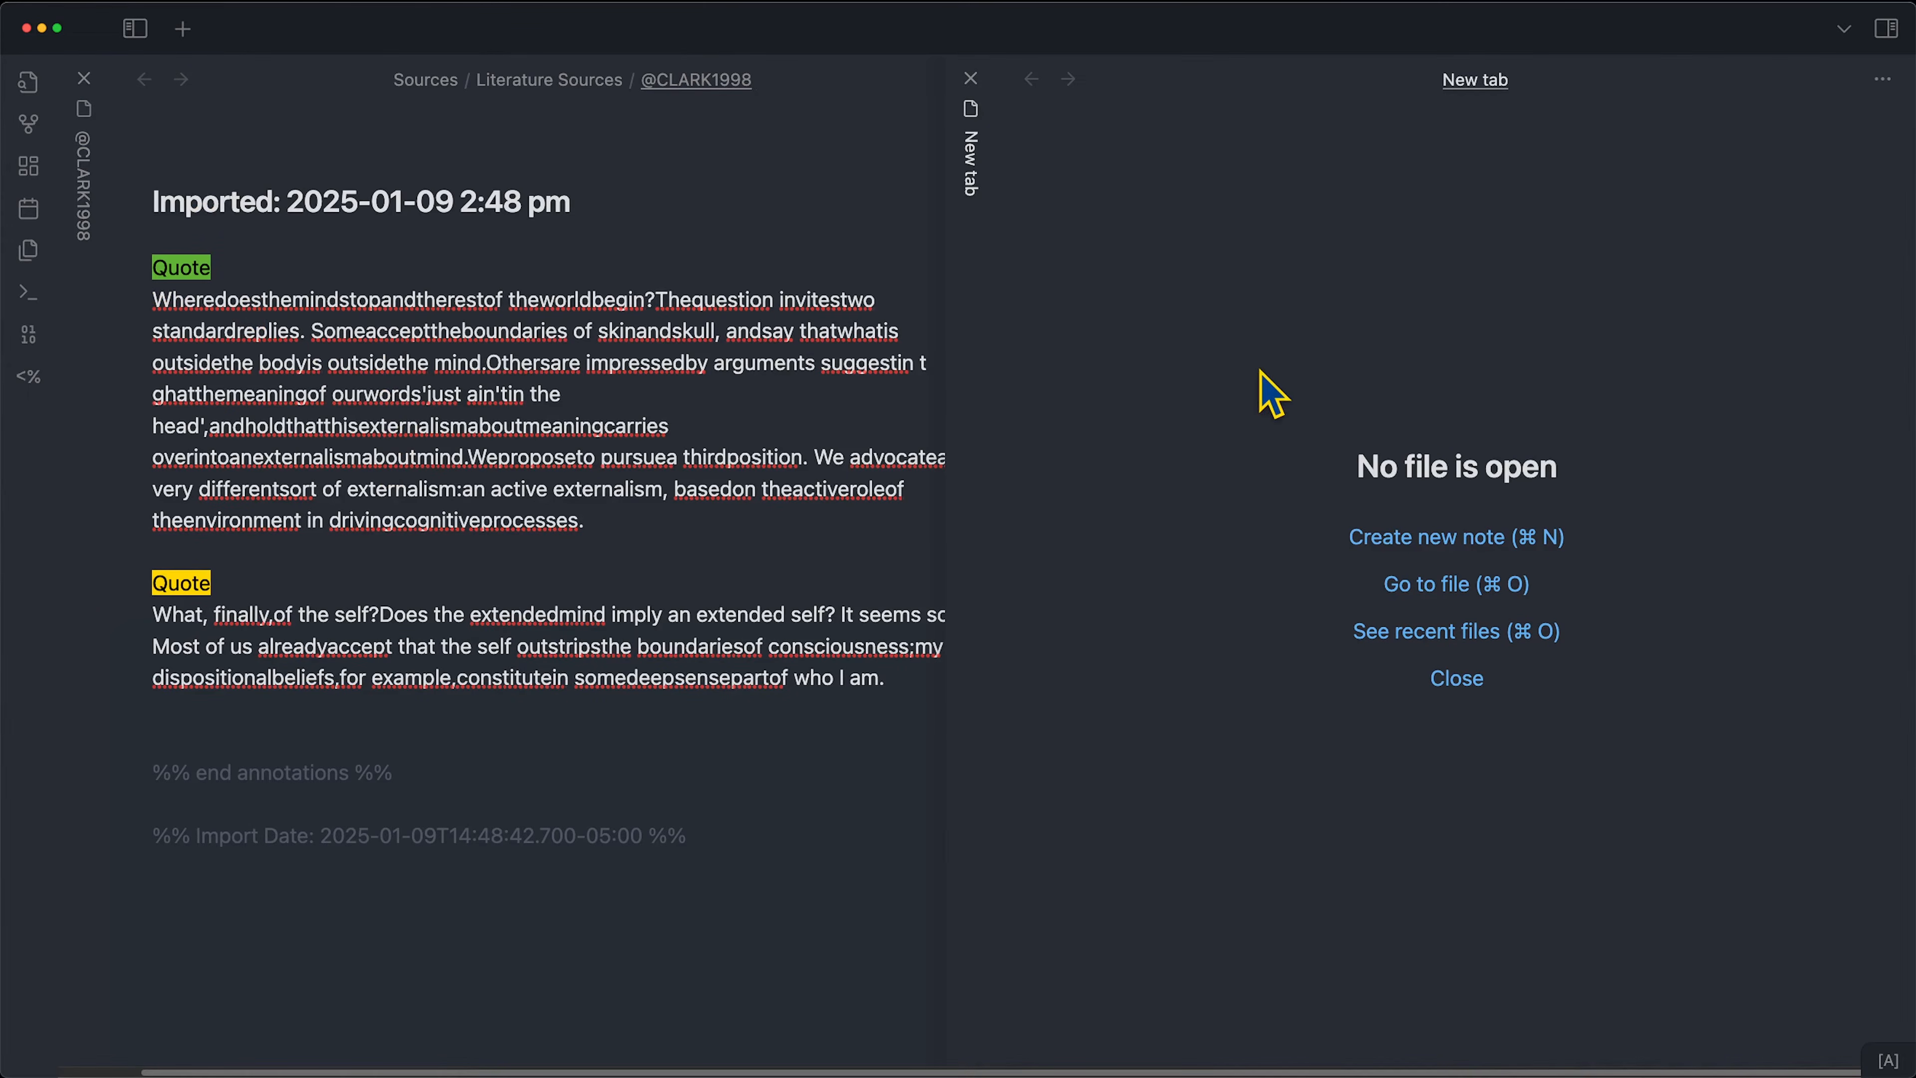
key(super+n)
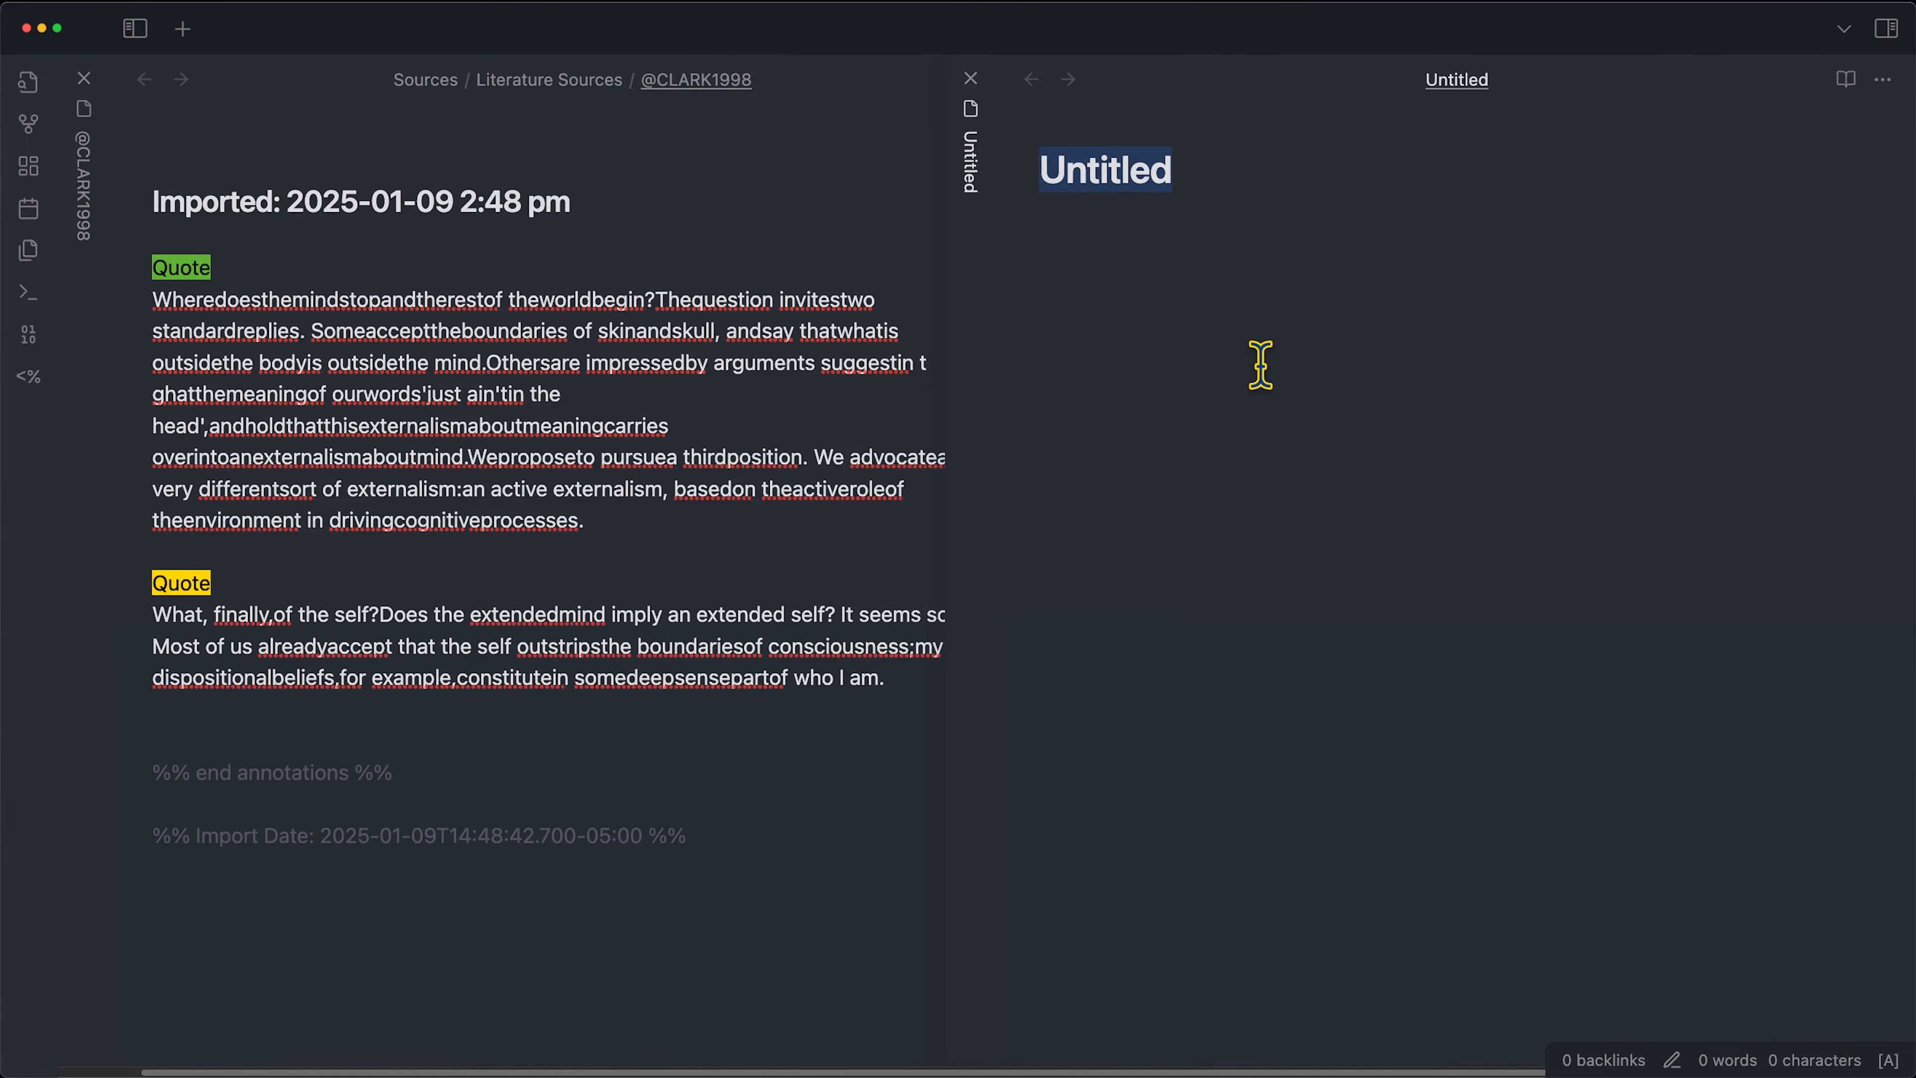
text(Extending our minds enables enhanced cognition)
key(Return)
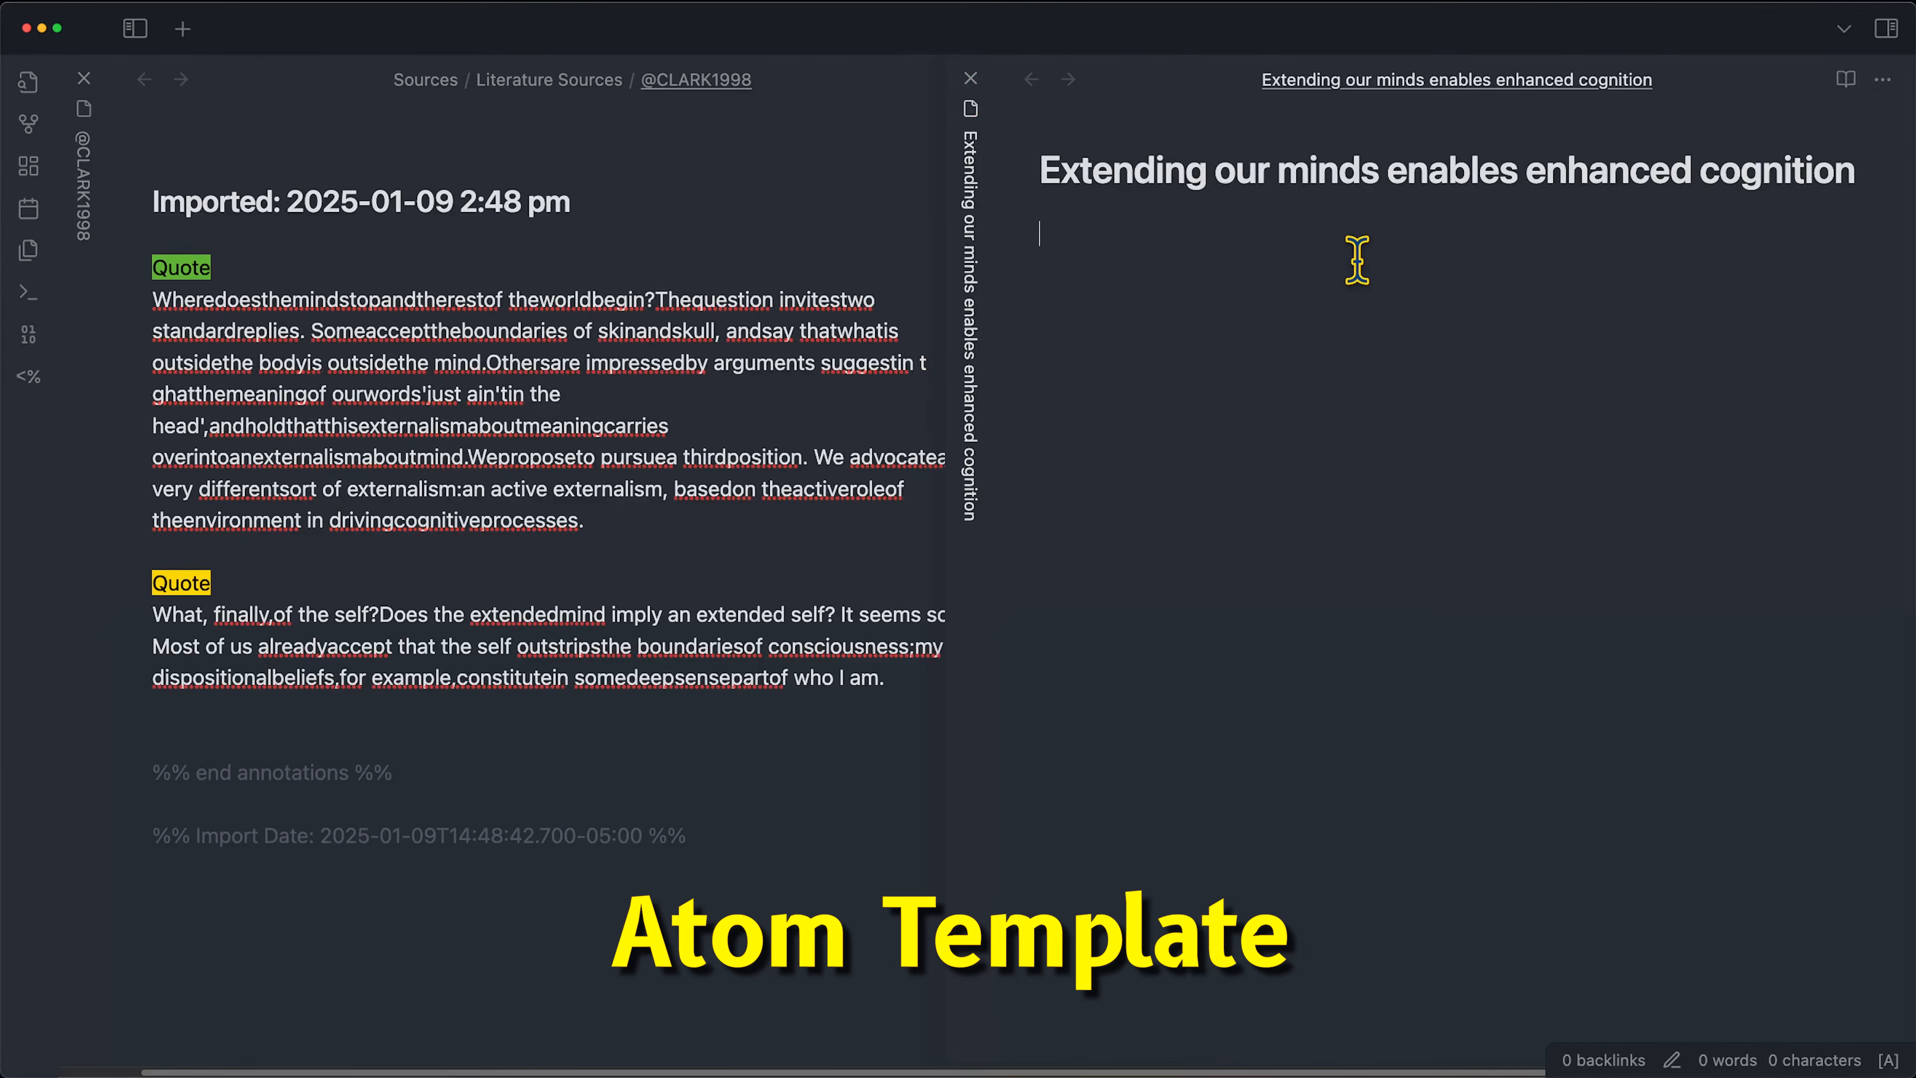
Insert the atom template into the new note and delete its placeholder body text about definitions and the core idea.
key(super+p)
text(templ)
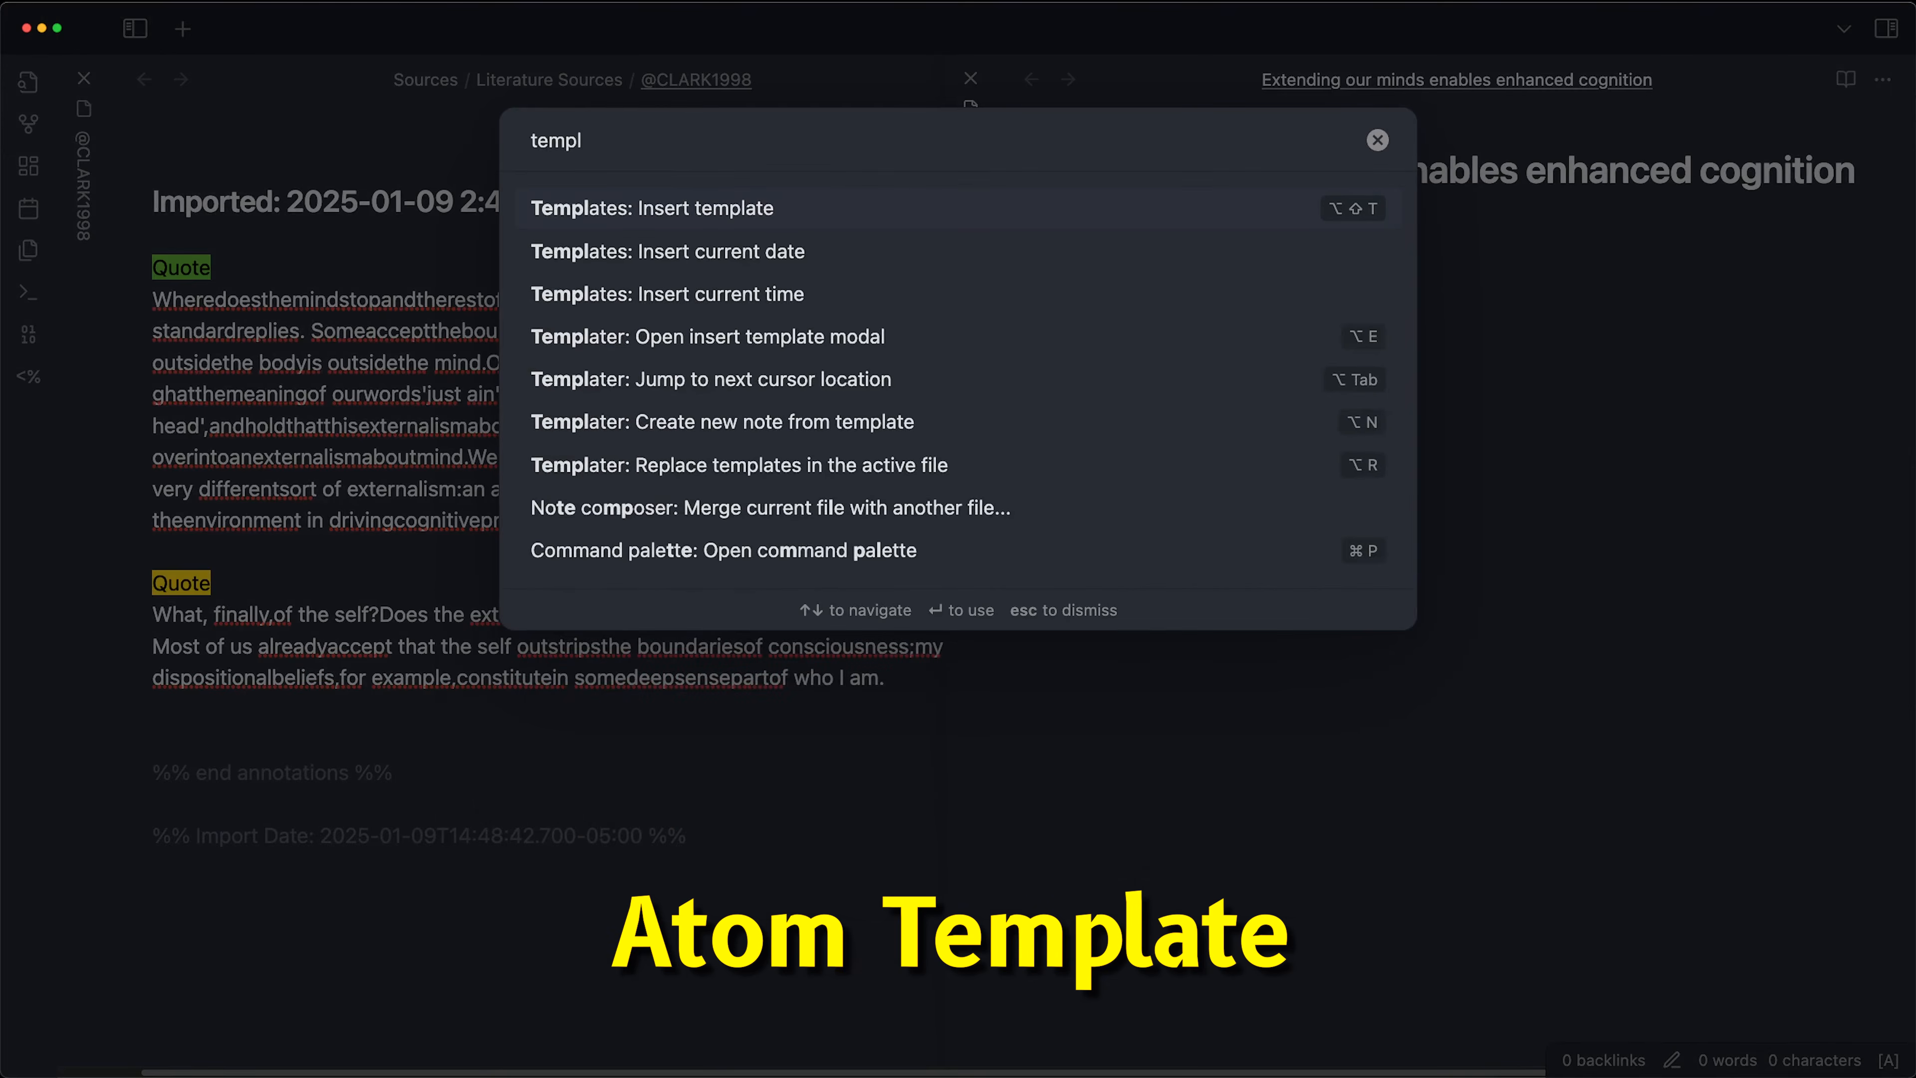
key(Return)
text(atom)
key(Return)
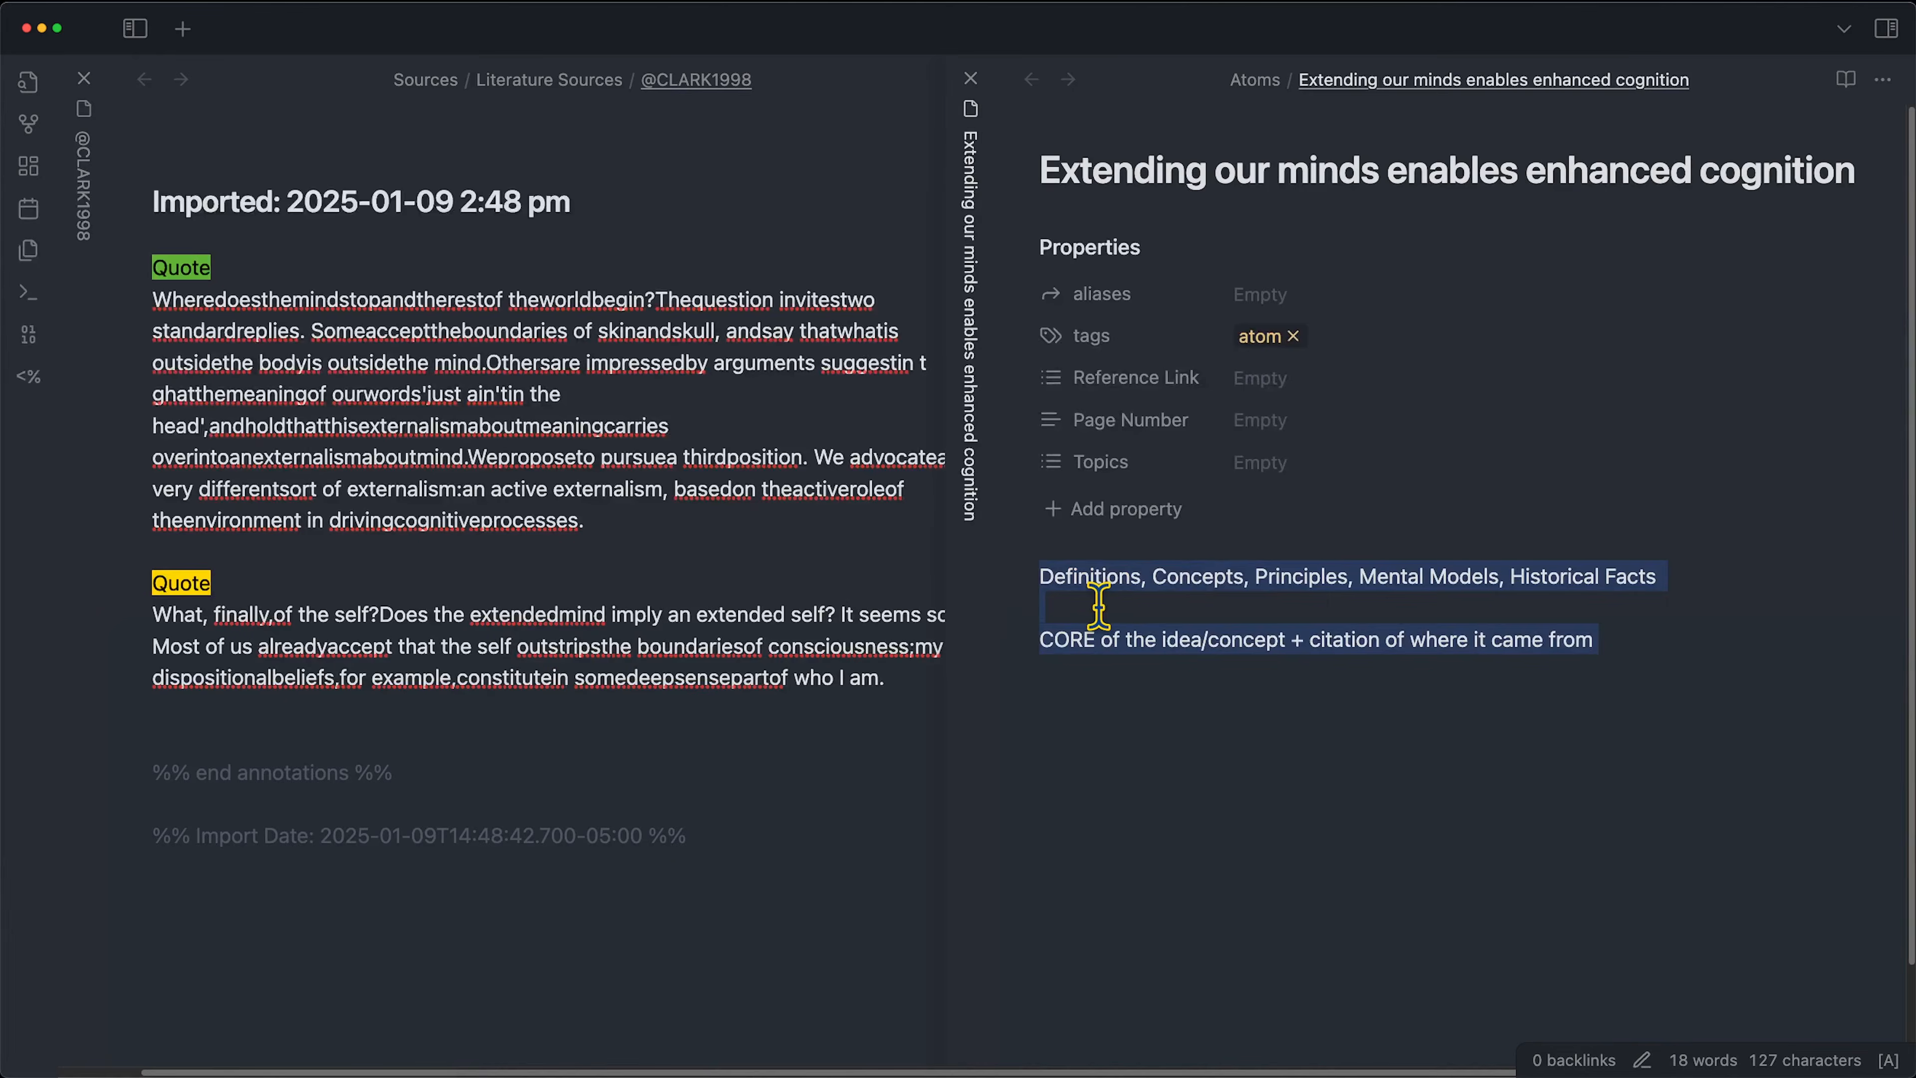
key(BackSpace)
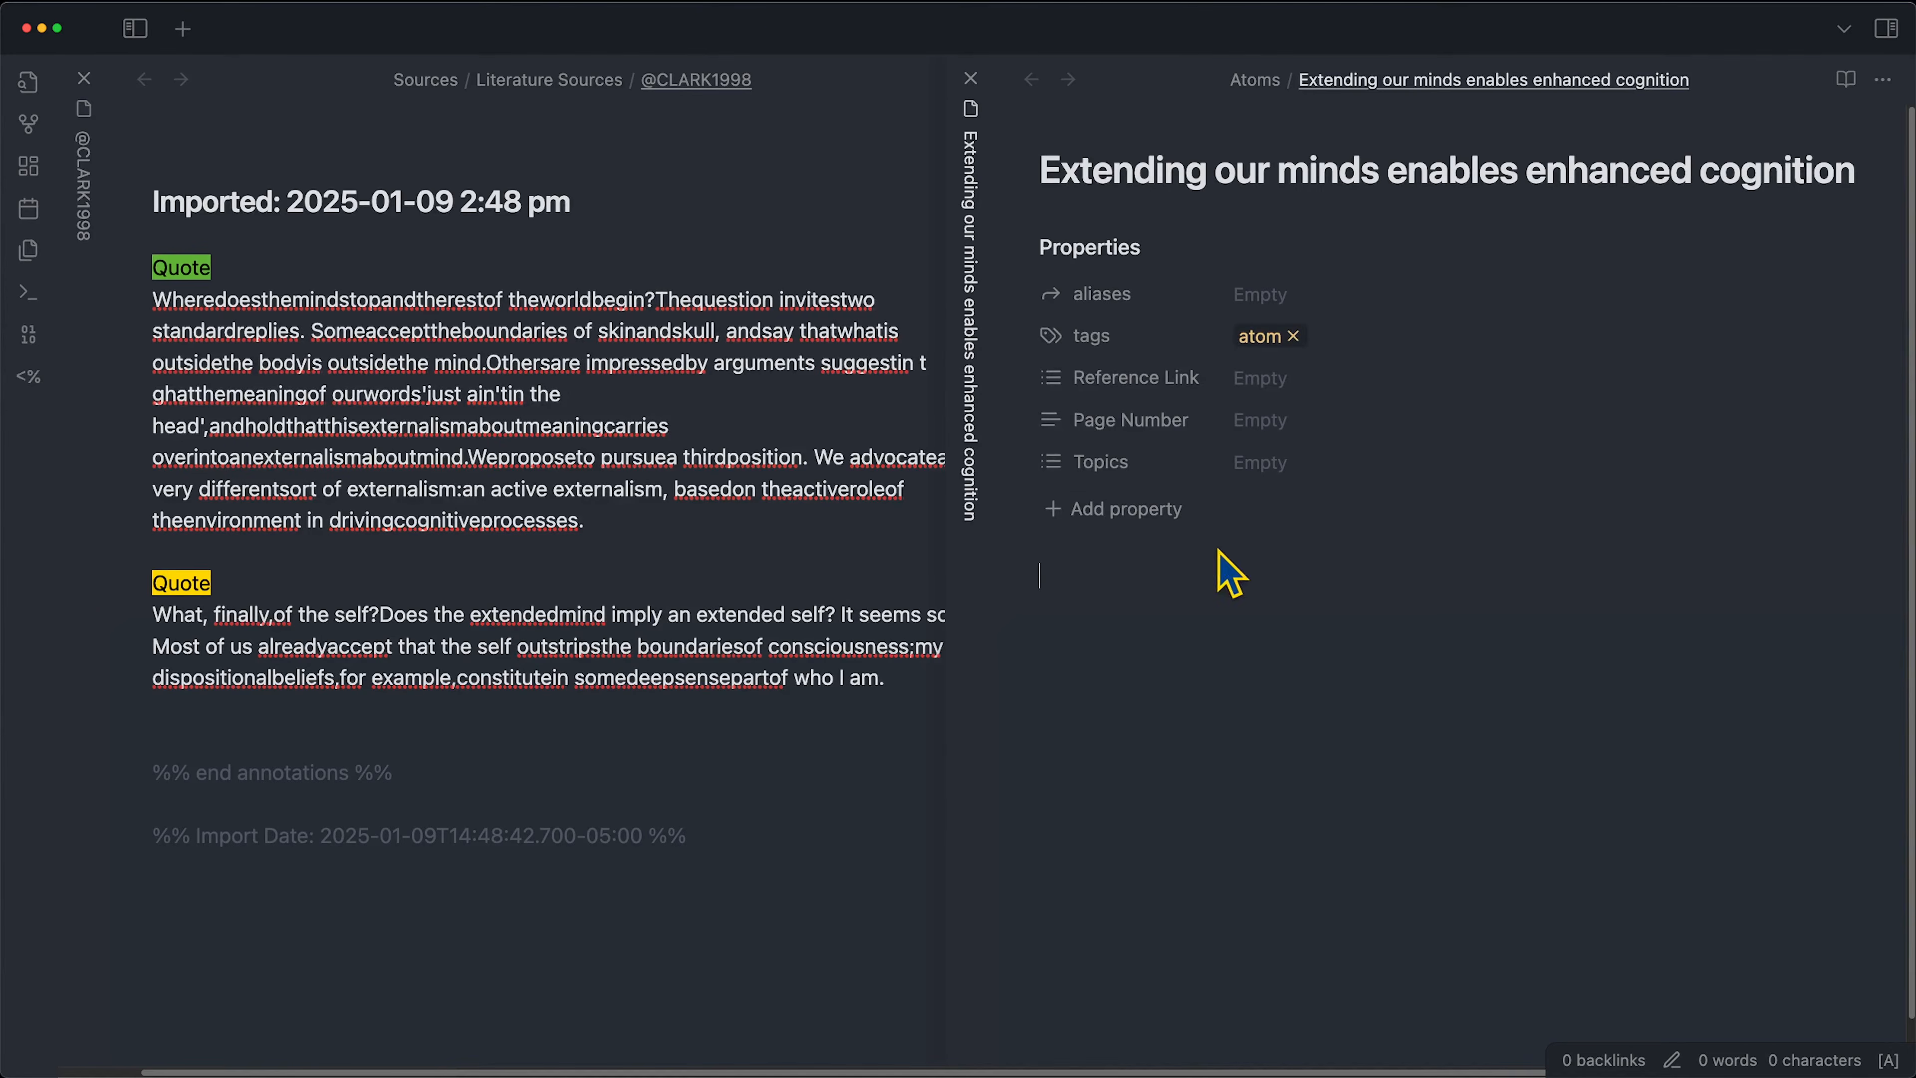
click(1271, 377)
text([[@)
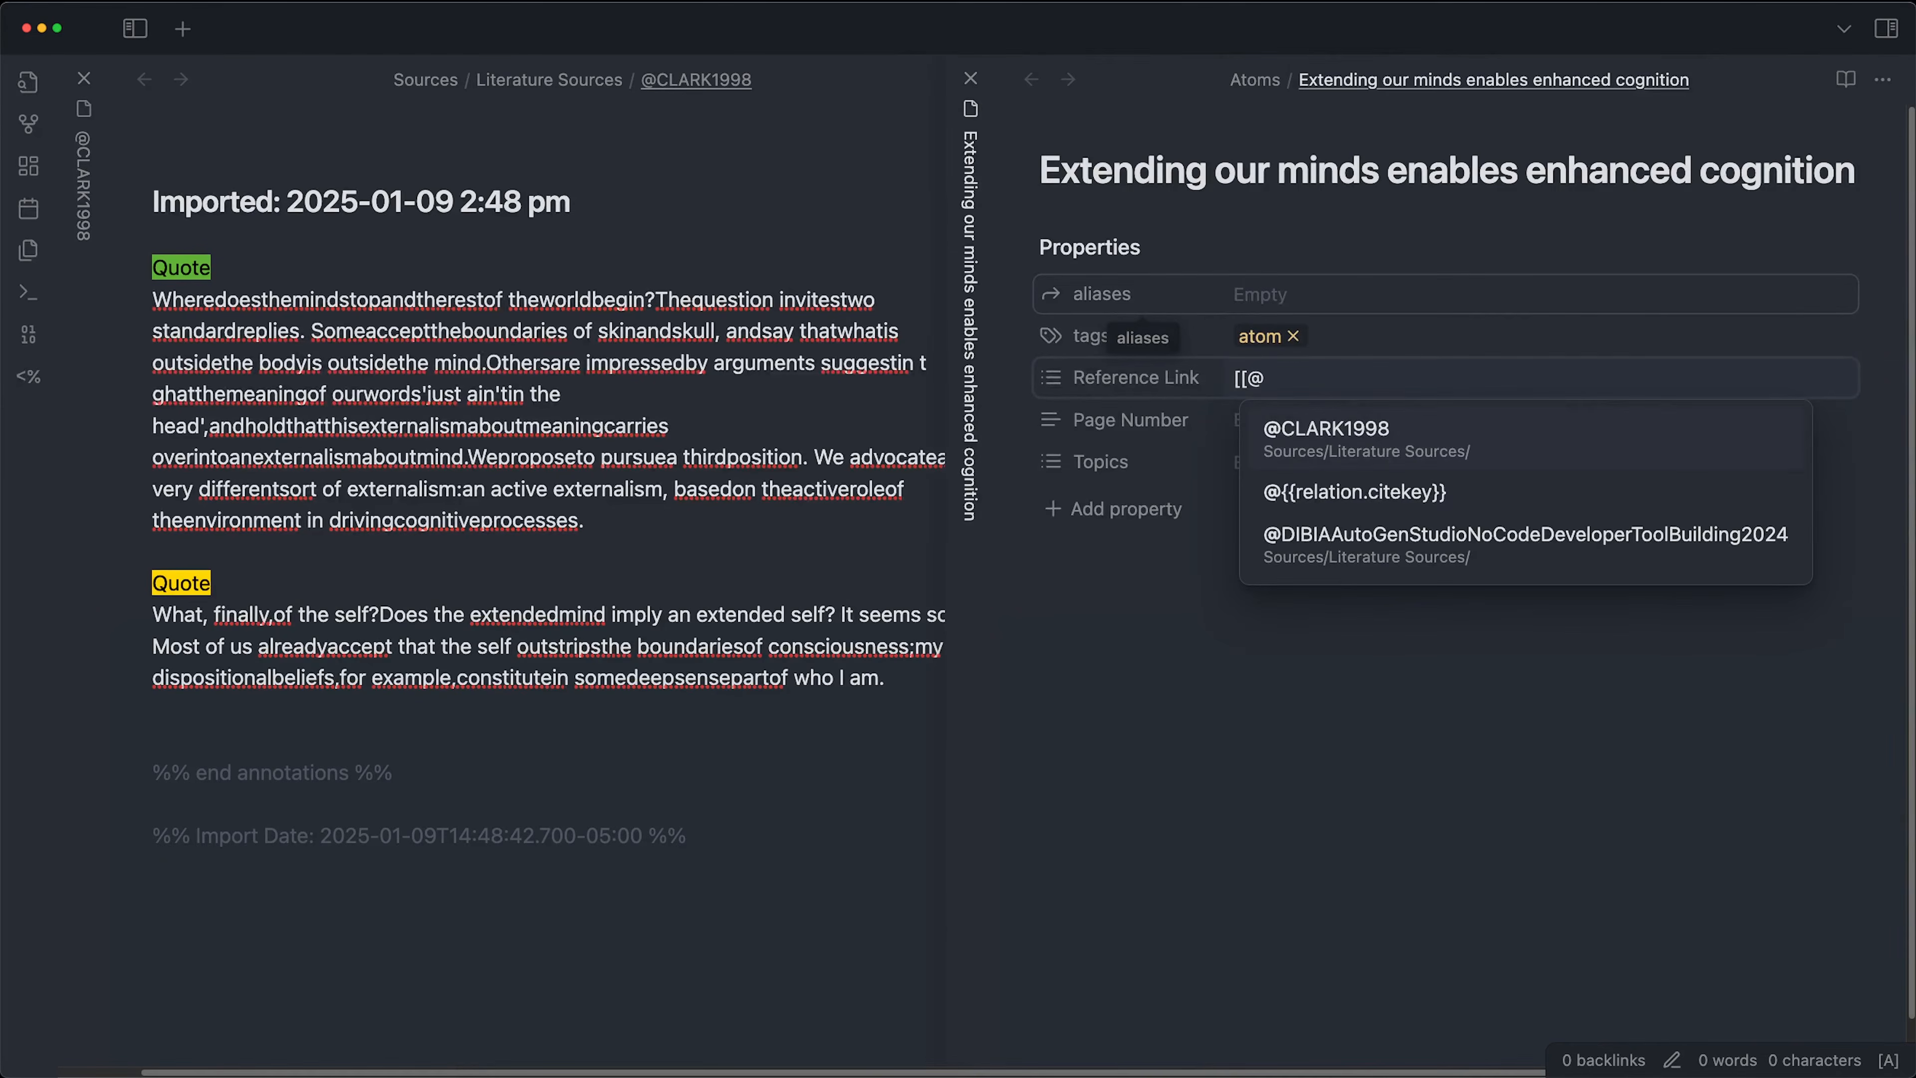
key(Return)
click(1011, 801)
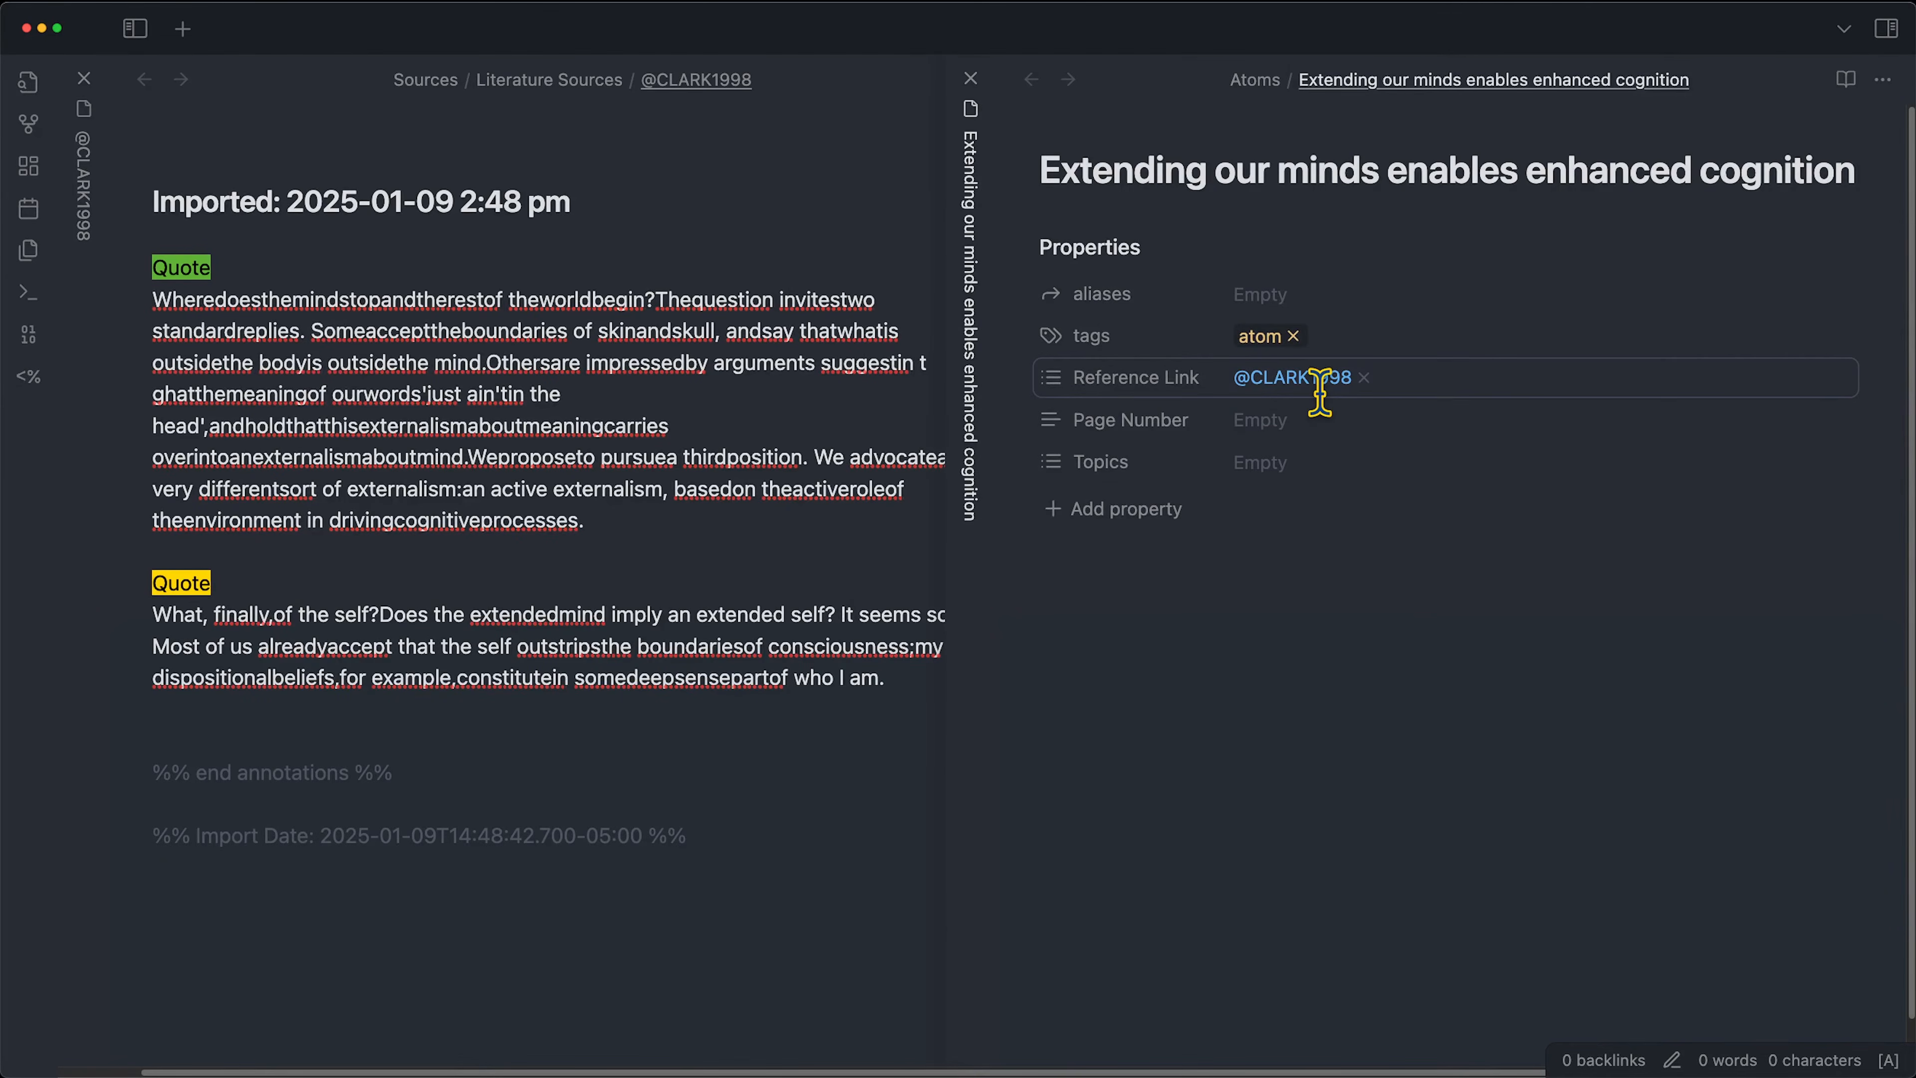
click(1882, 80)
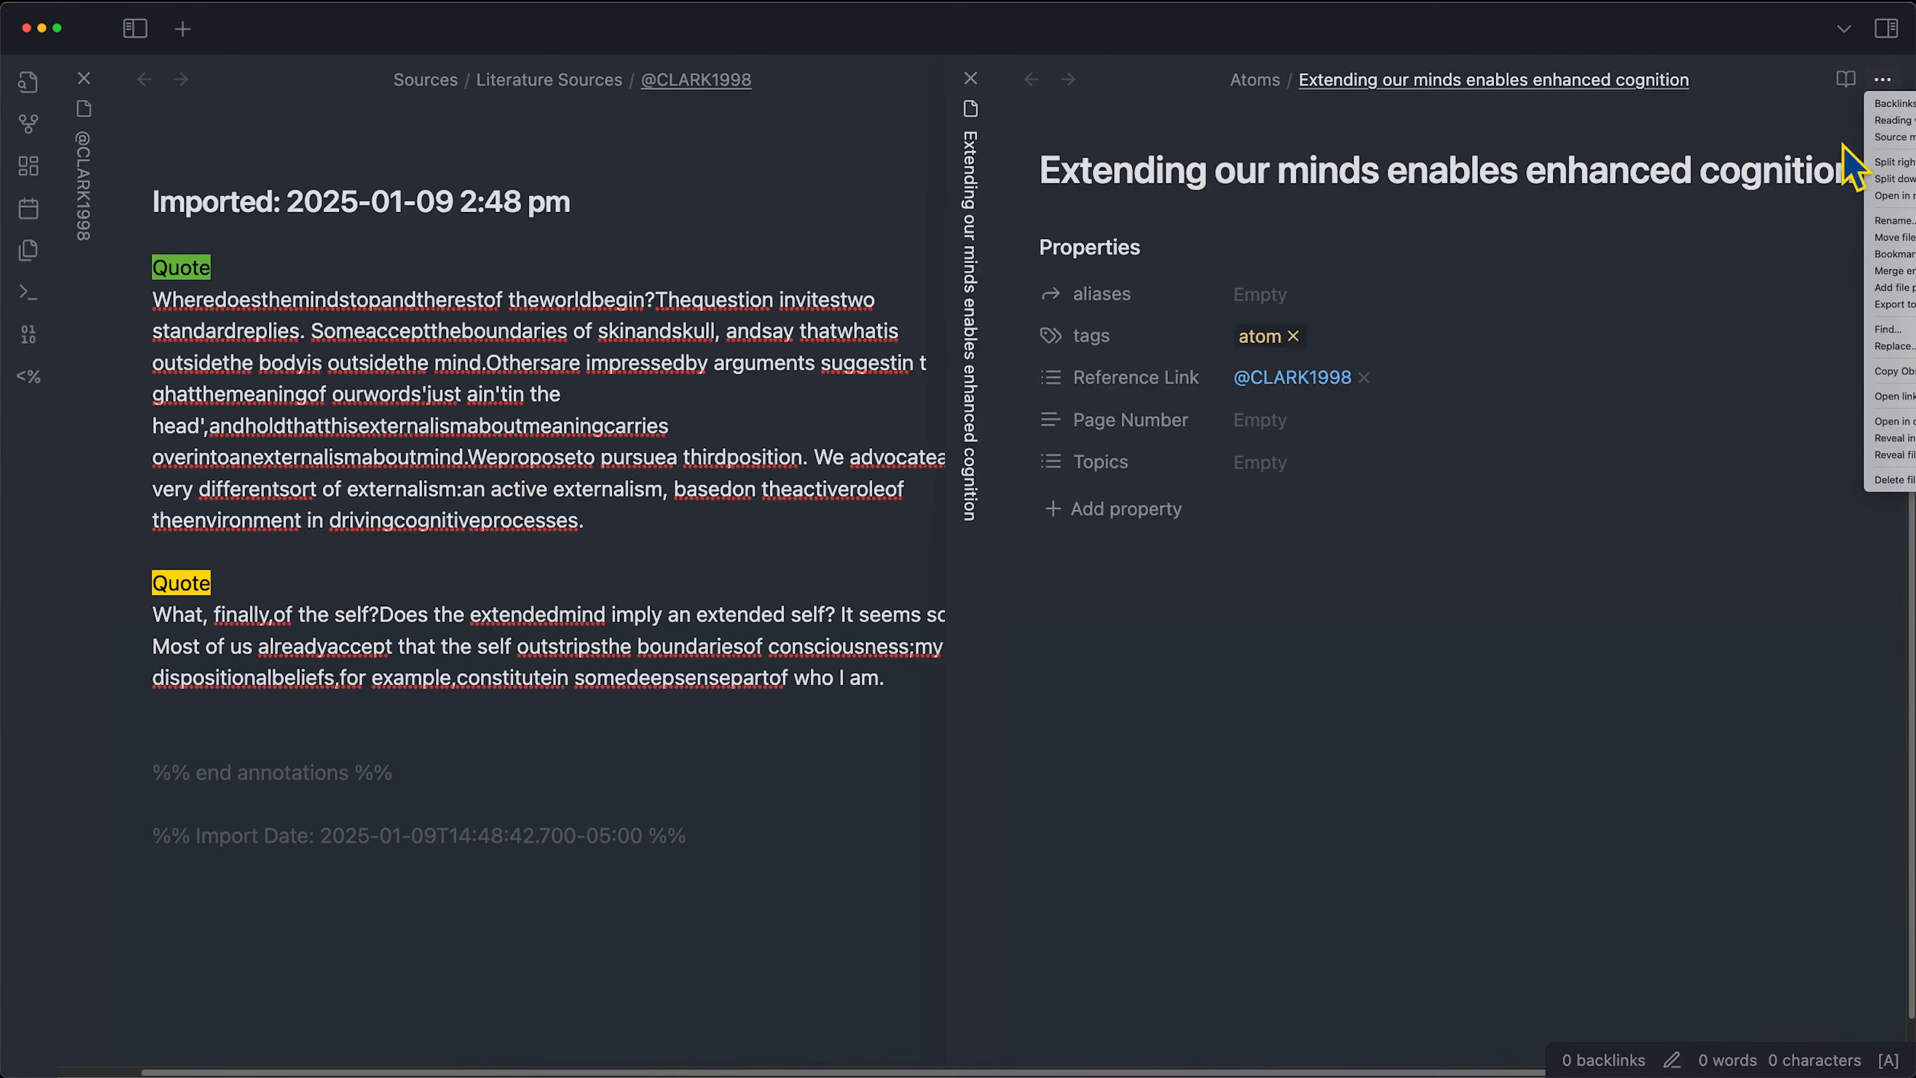
click(1915, 413)
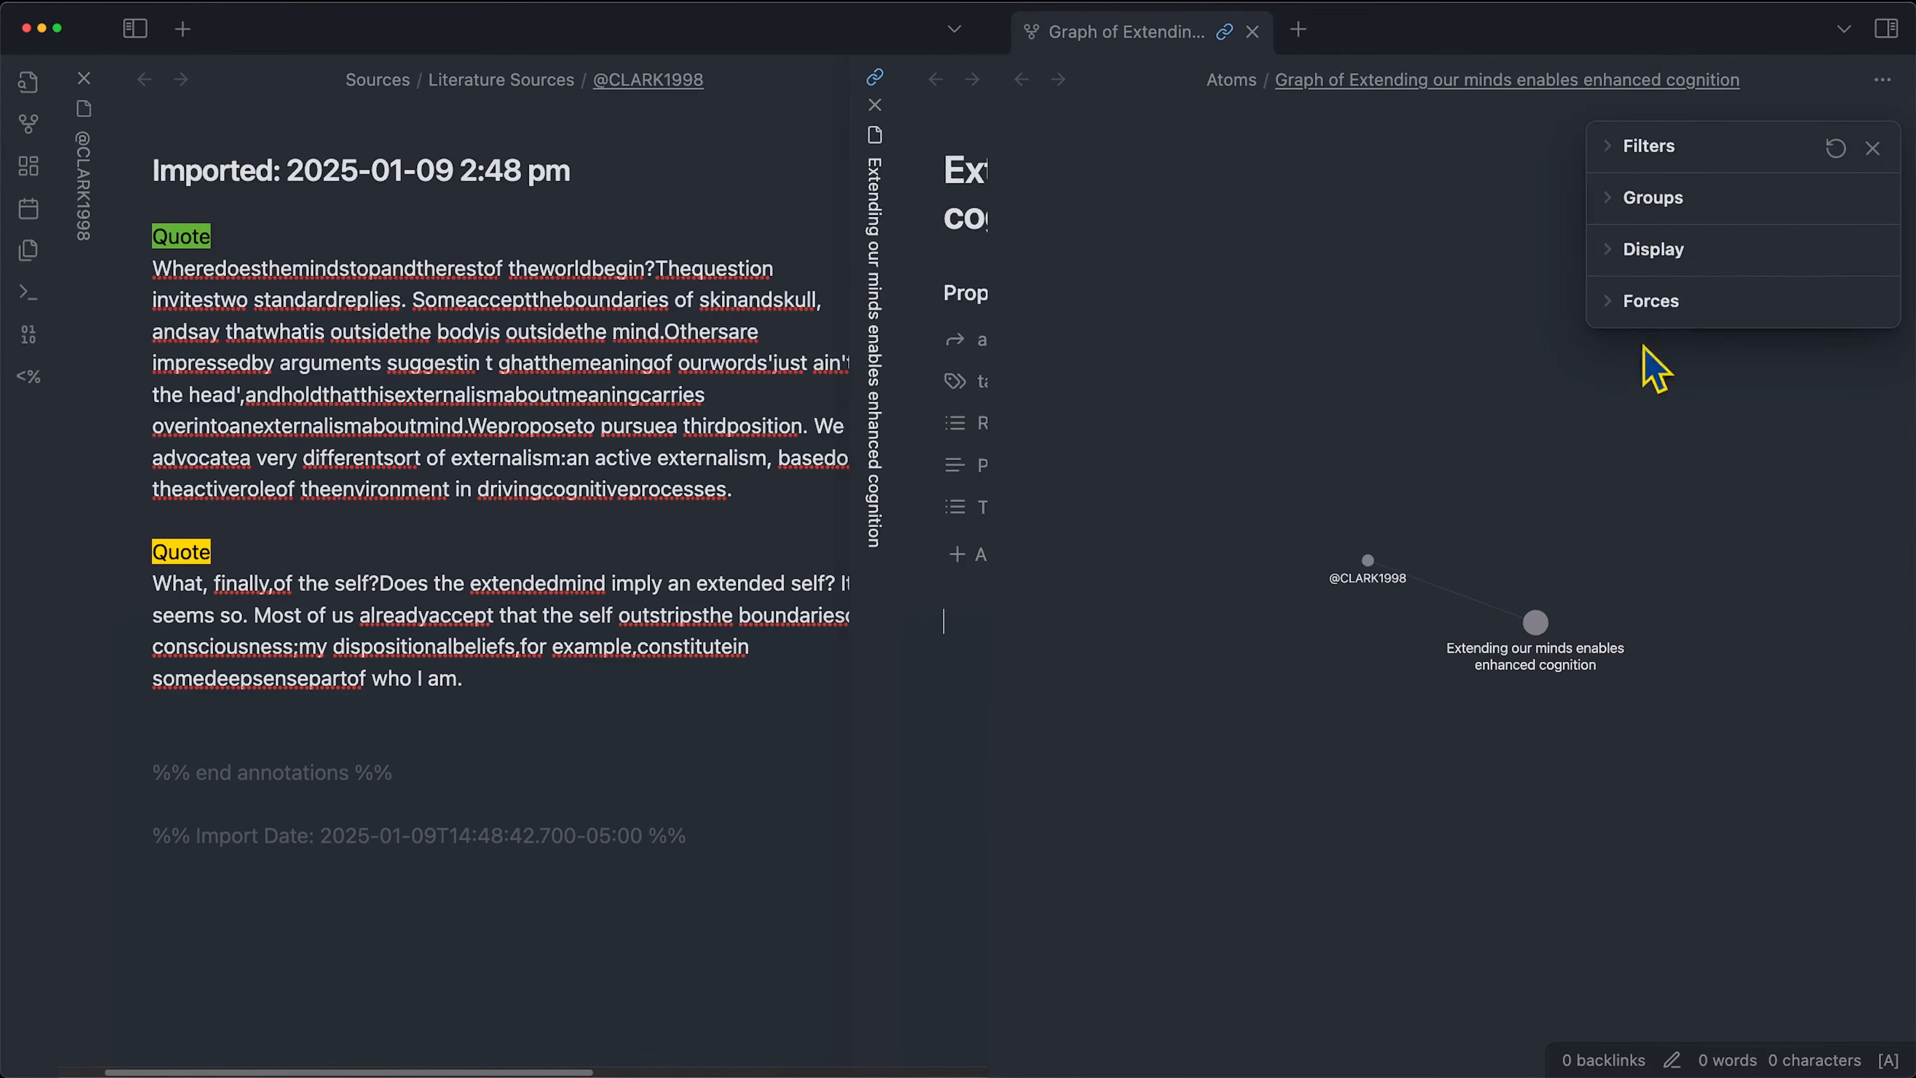
click(1260, 34)
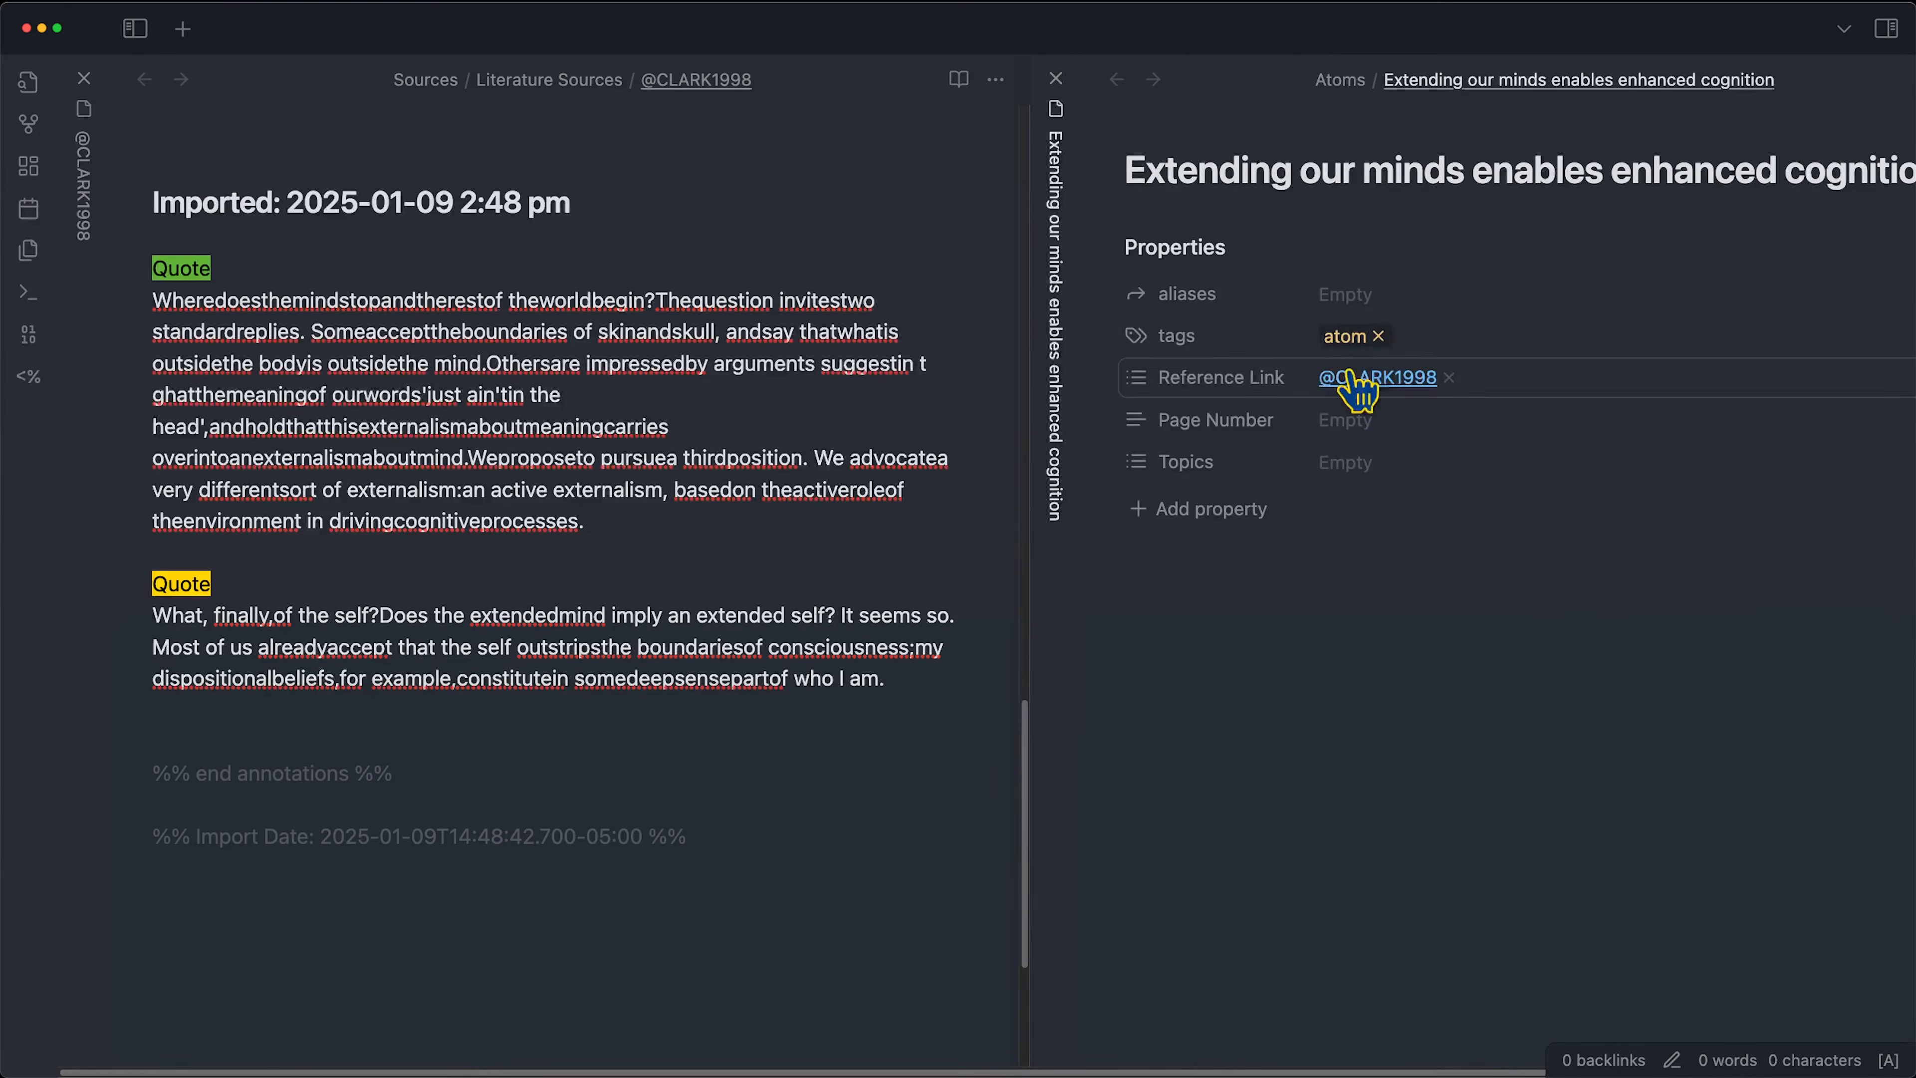
text(@CLARK1998 references the value in extending our minds via external cognitive abilities)
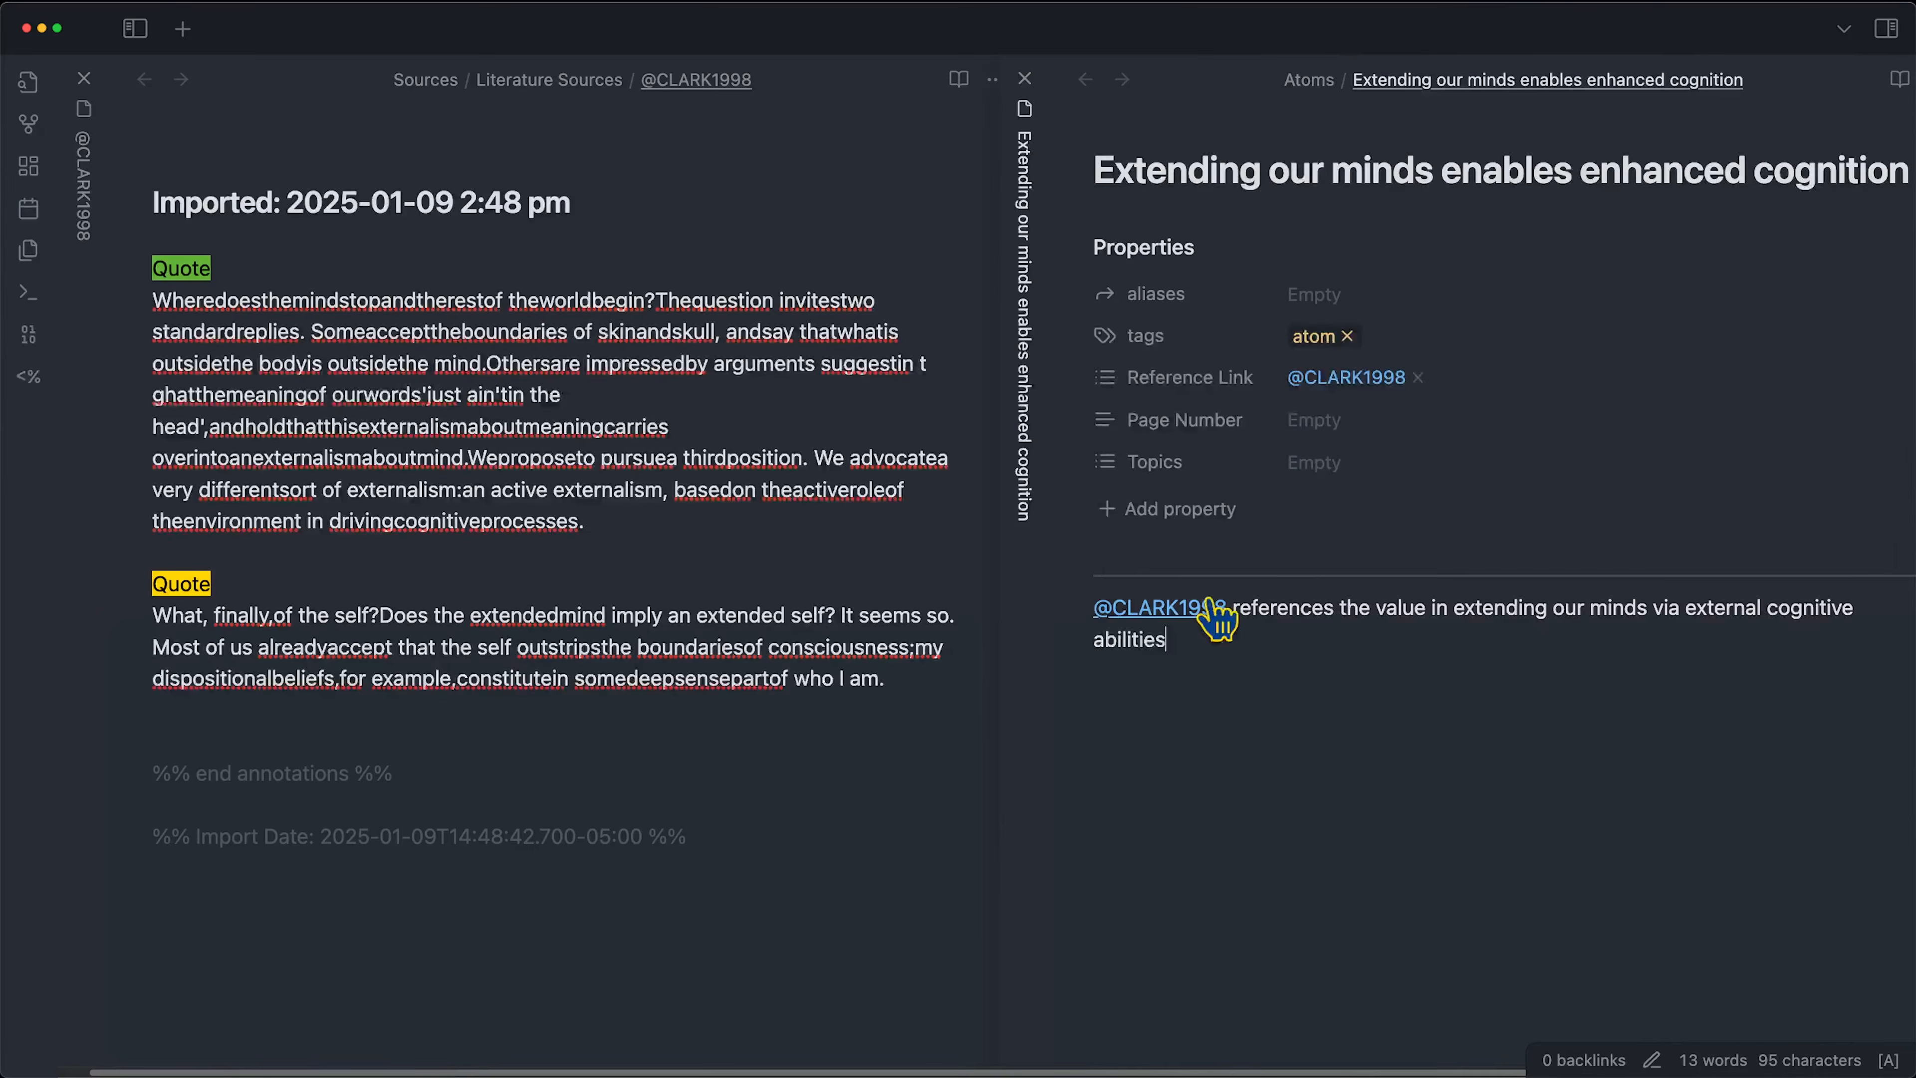
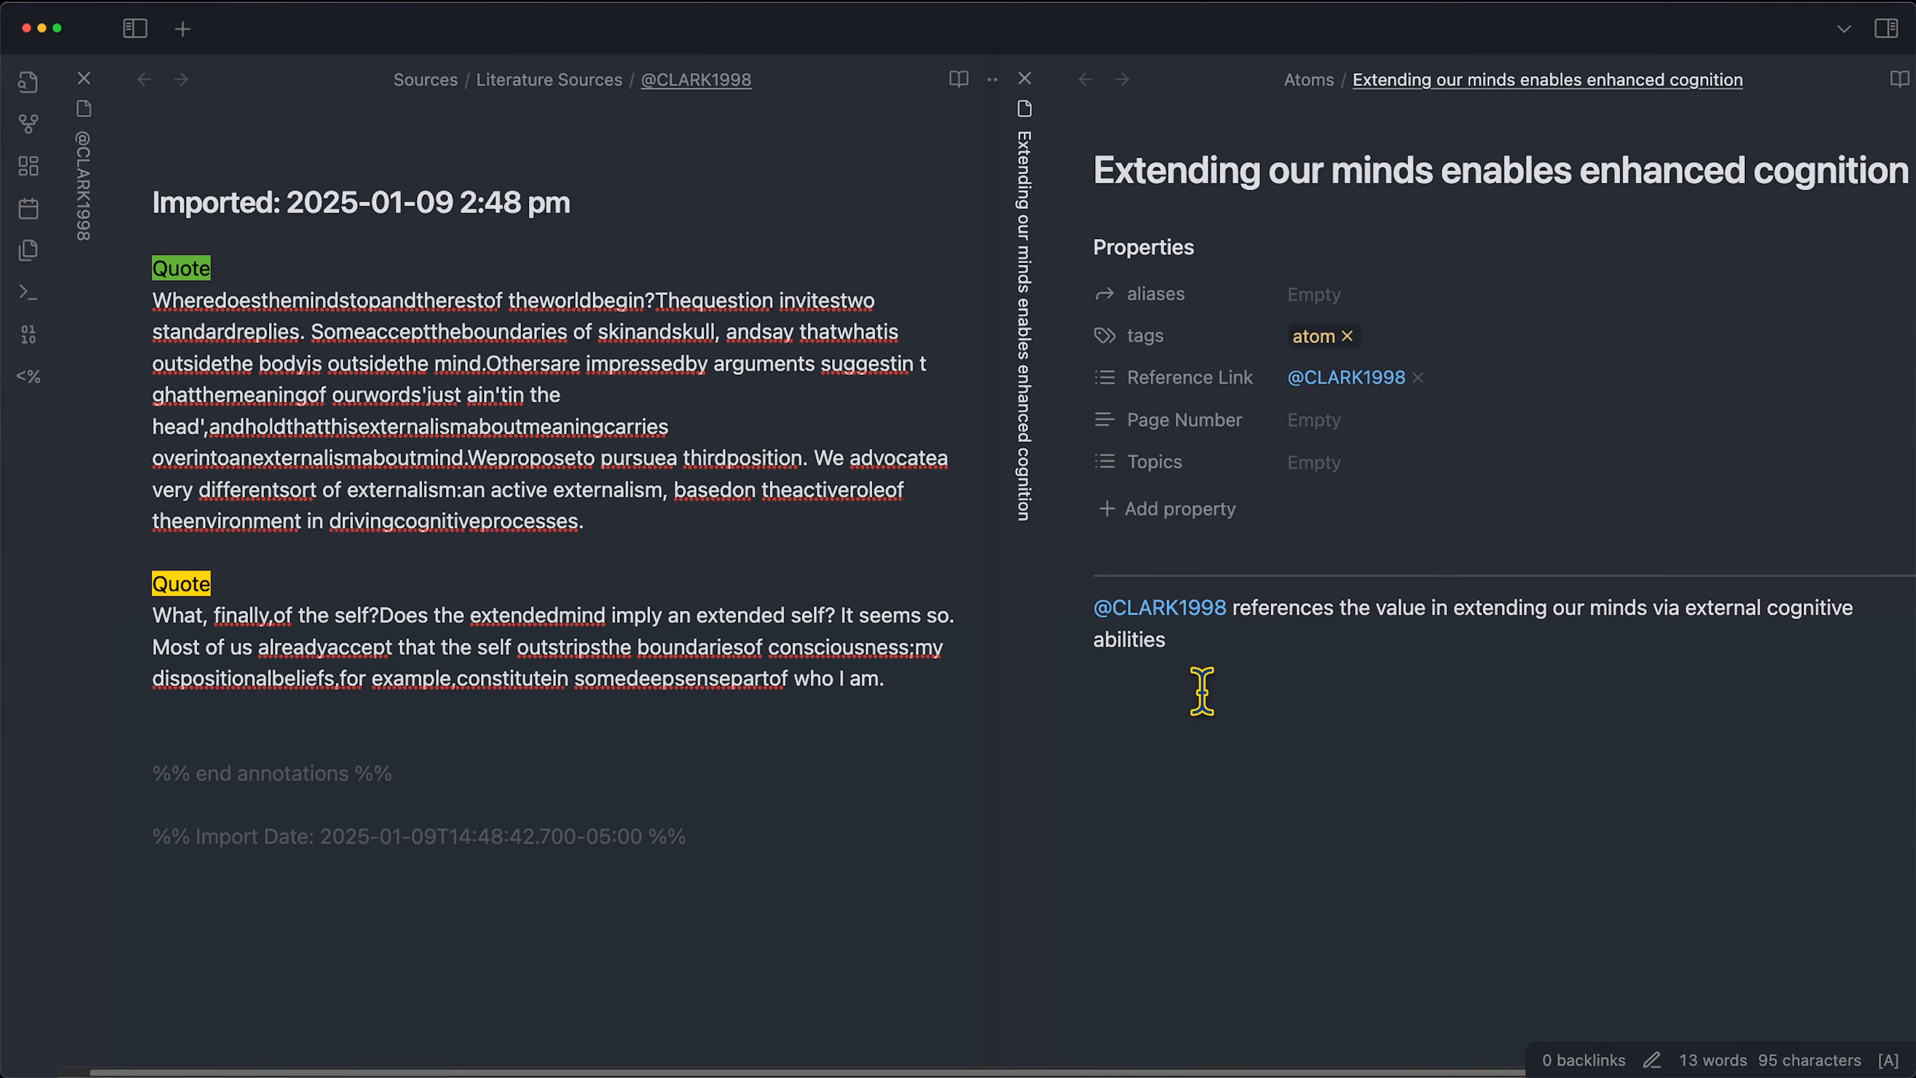
Search the community plugins for pandoc, and install and enable Pandoc Reference List.
click(136, 31)
click(421, 1050)
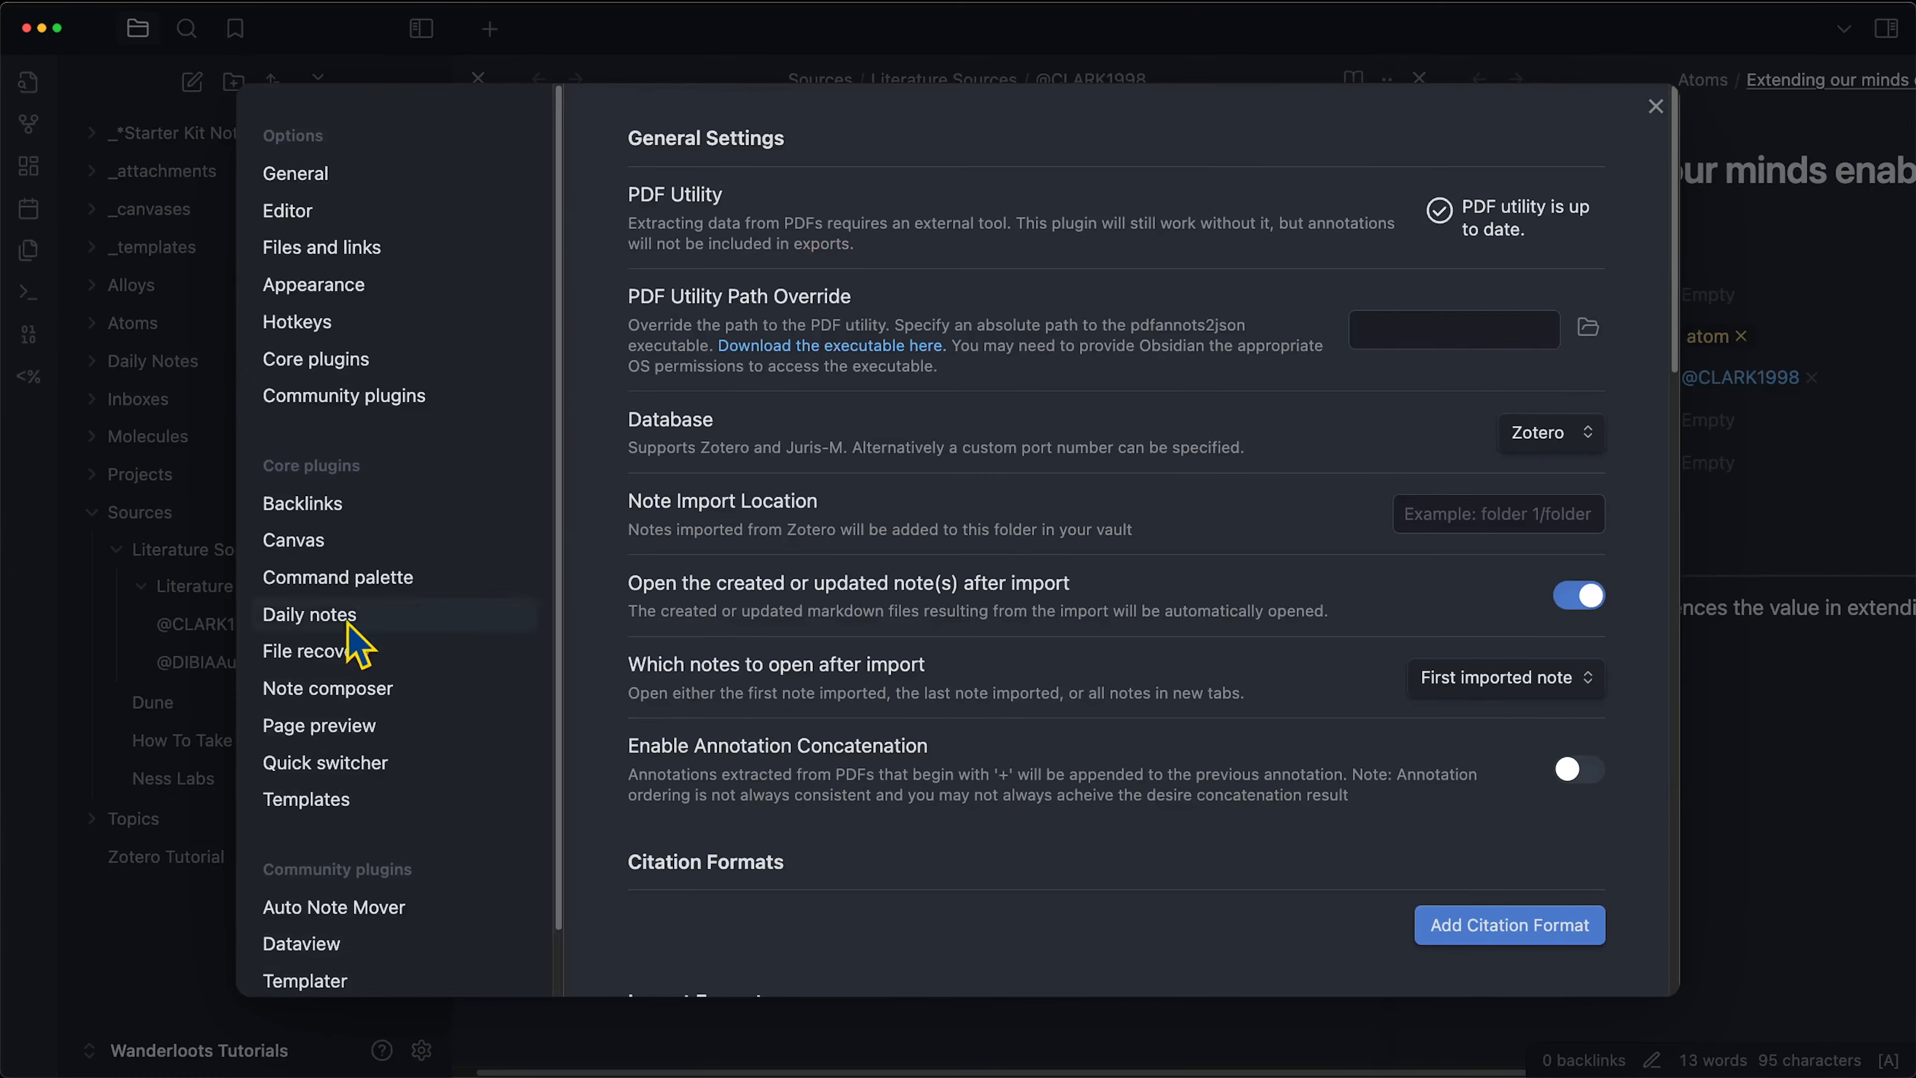
click(392, 411)
click(1560, 240)
text(pandoc)
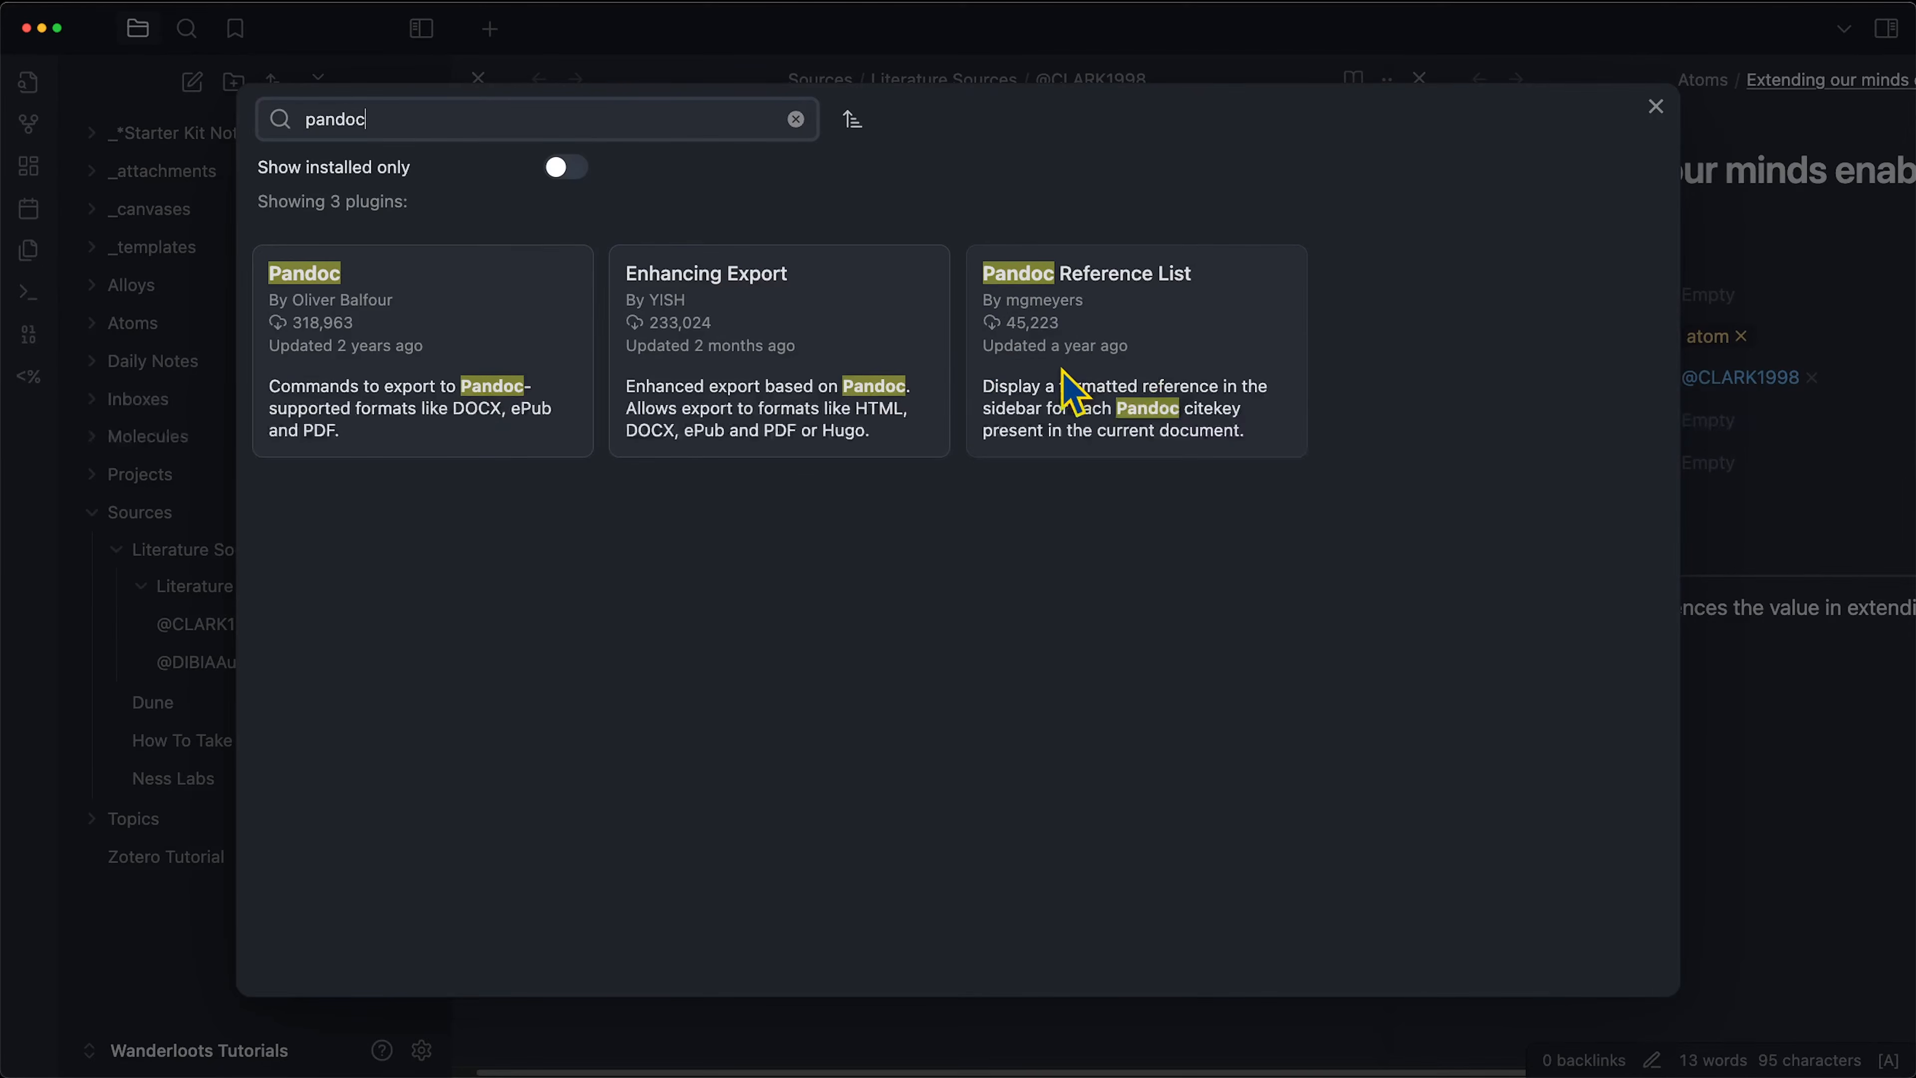
click(1086, 378)
click(726, 496)
click(725, 500)
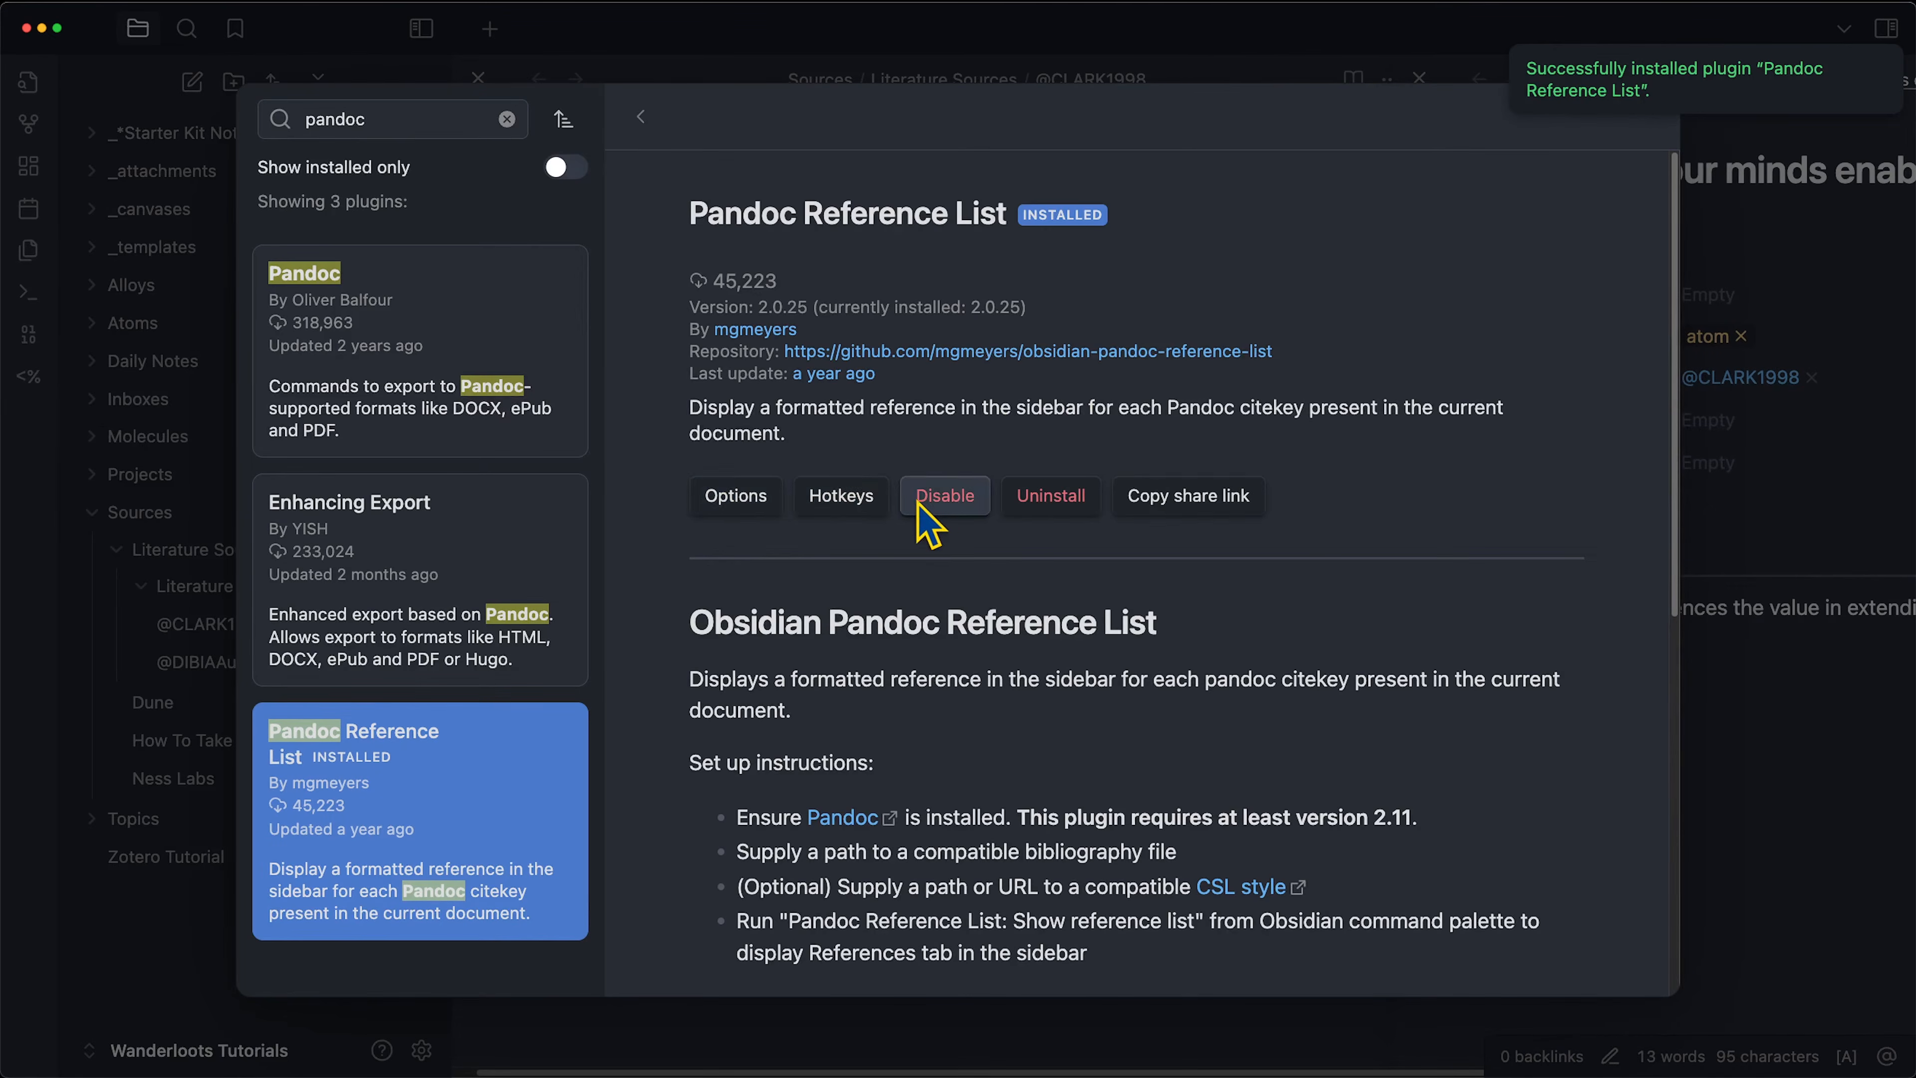
In the Pandoc Reference List options, enable pulling the bibliography from Zotero and set the citation style to American Psychological Association 7th edition.
click(736, 495)
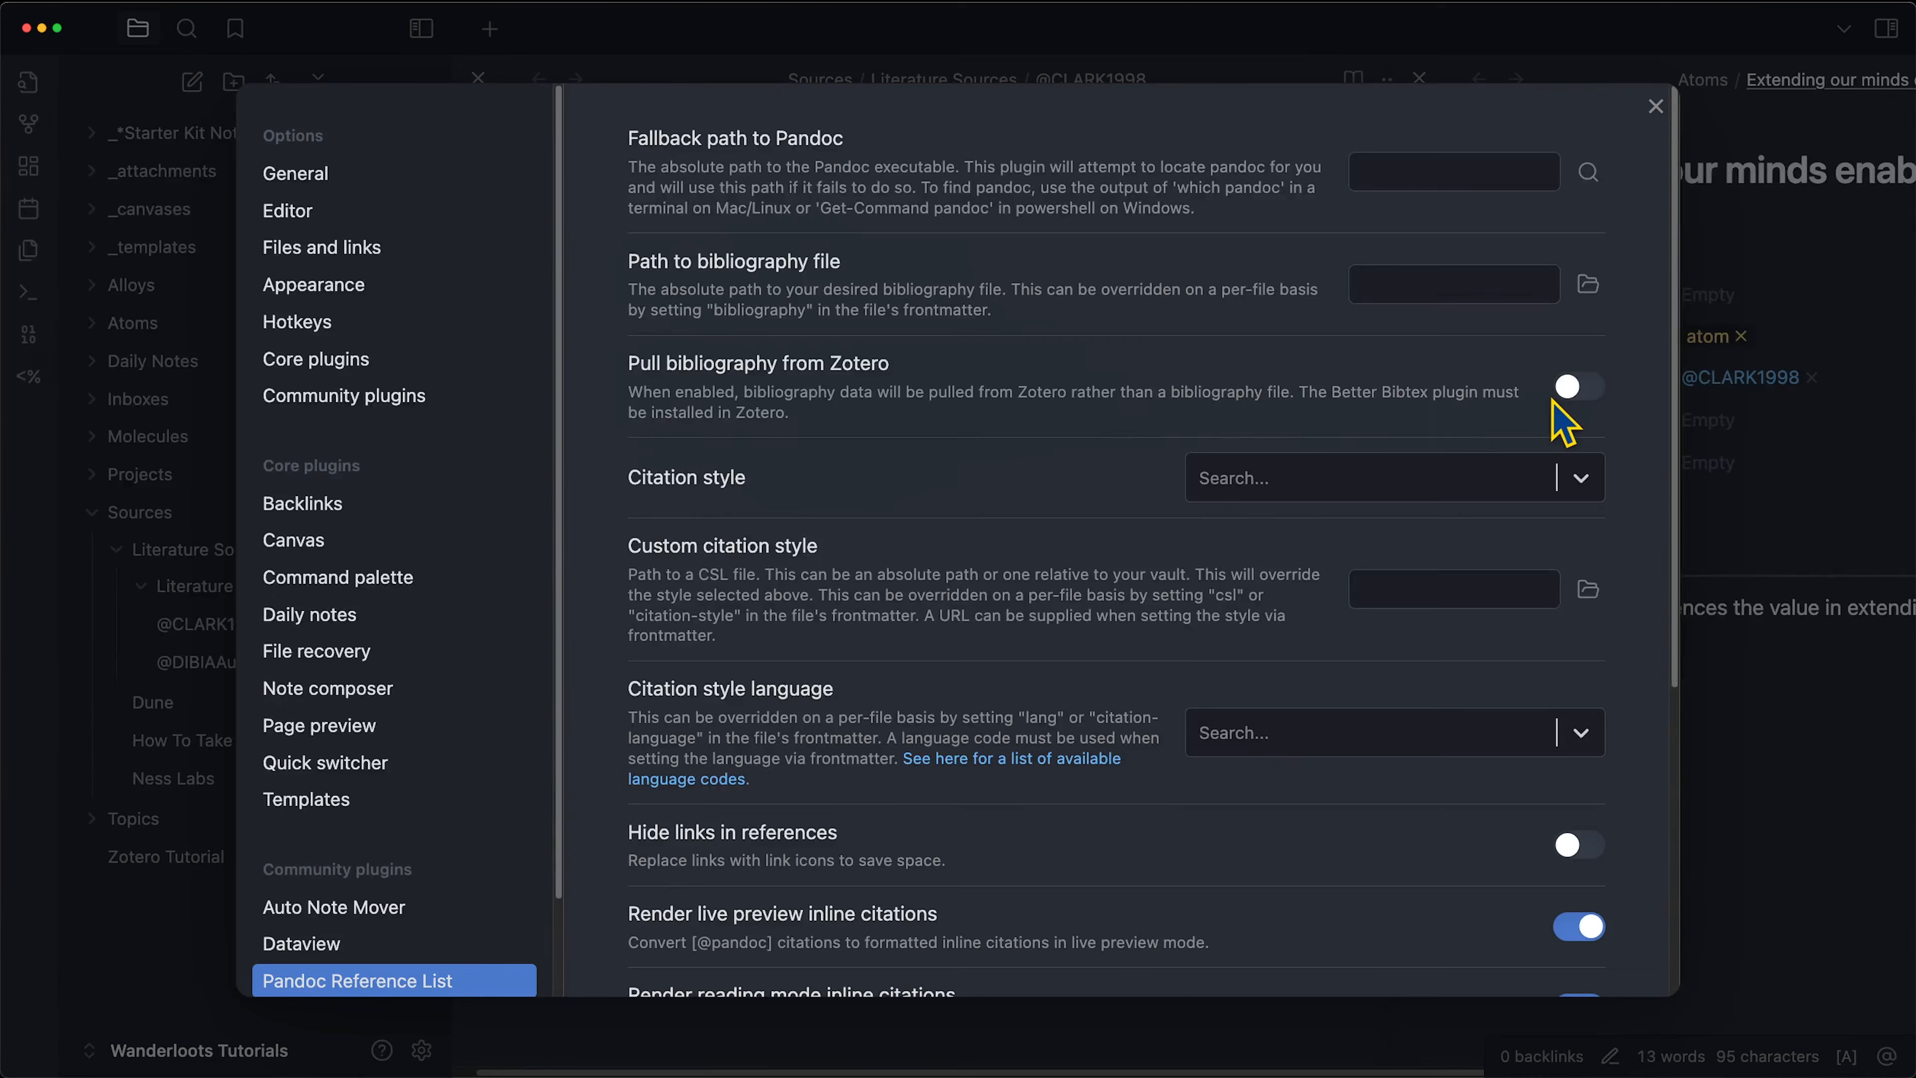
click(1575, 386)
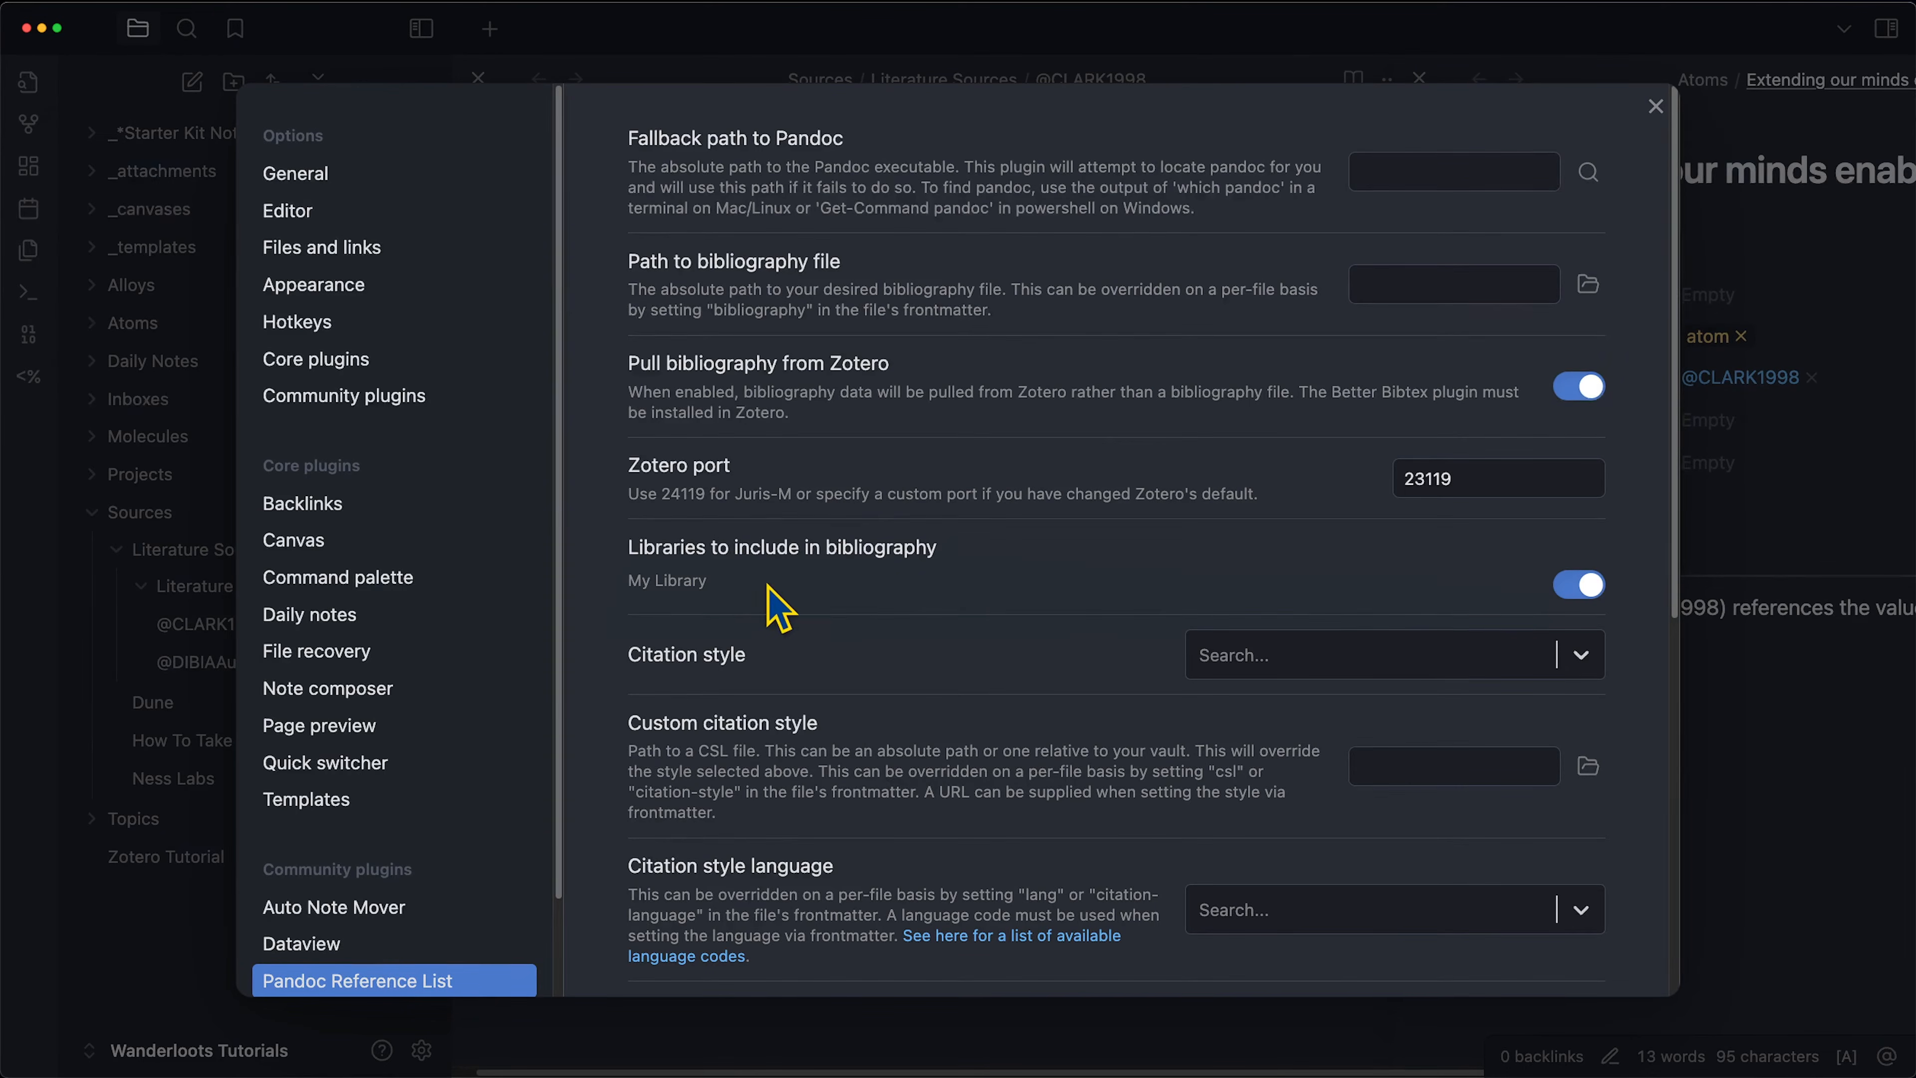
scroll(973, 604, down, 3)
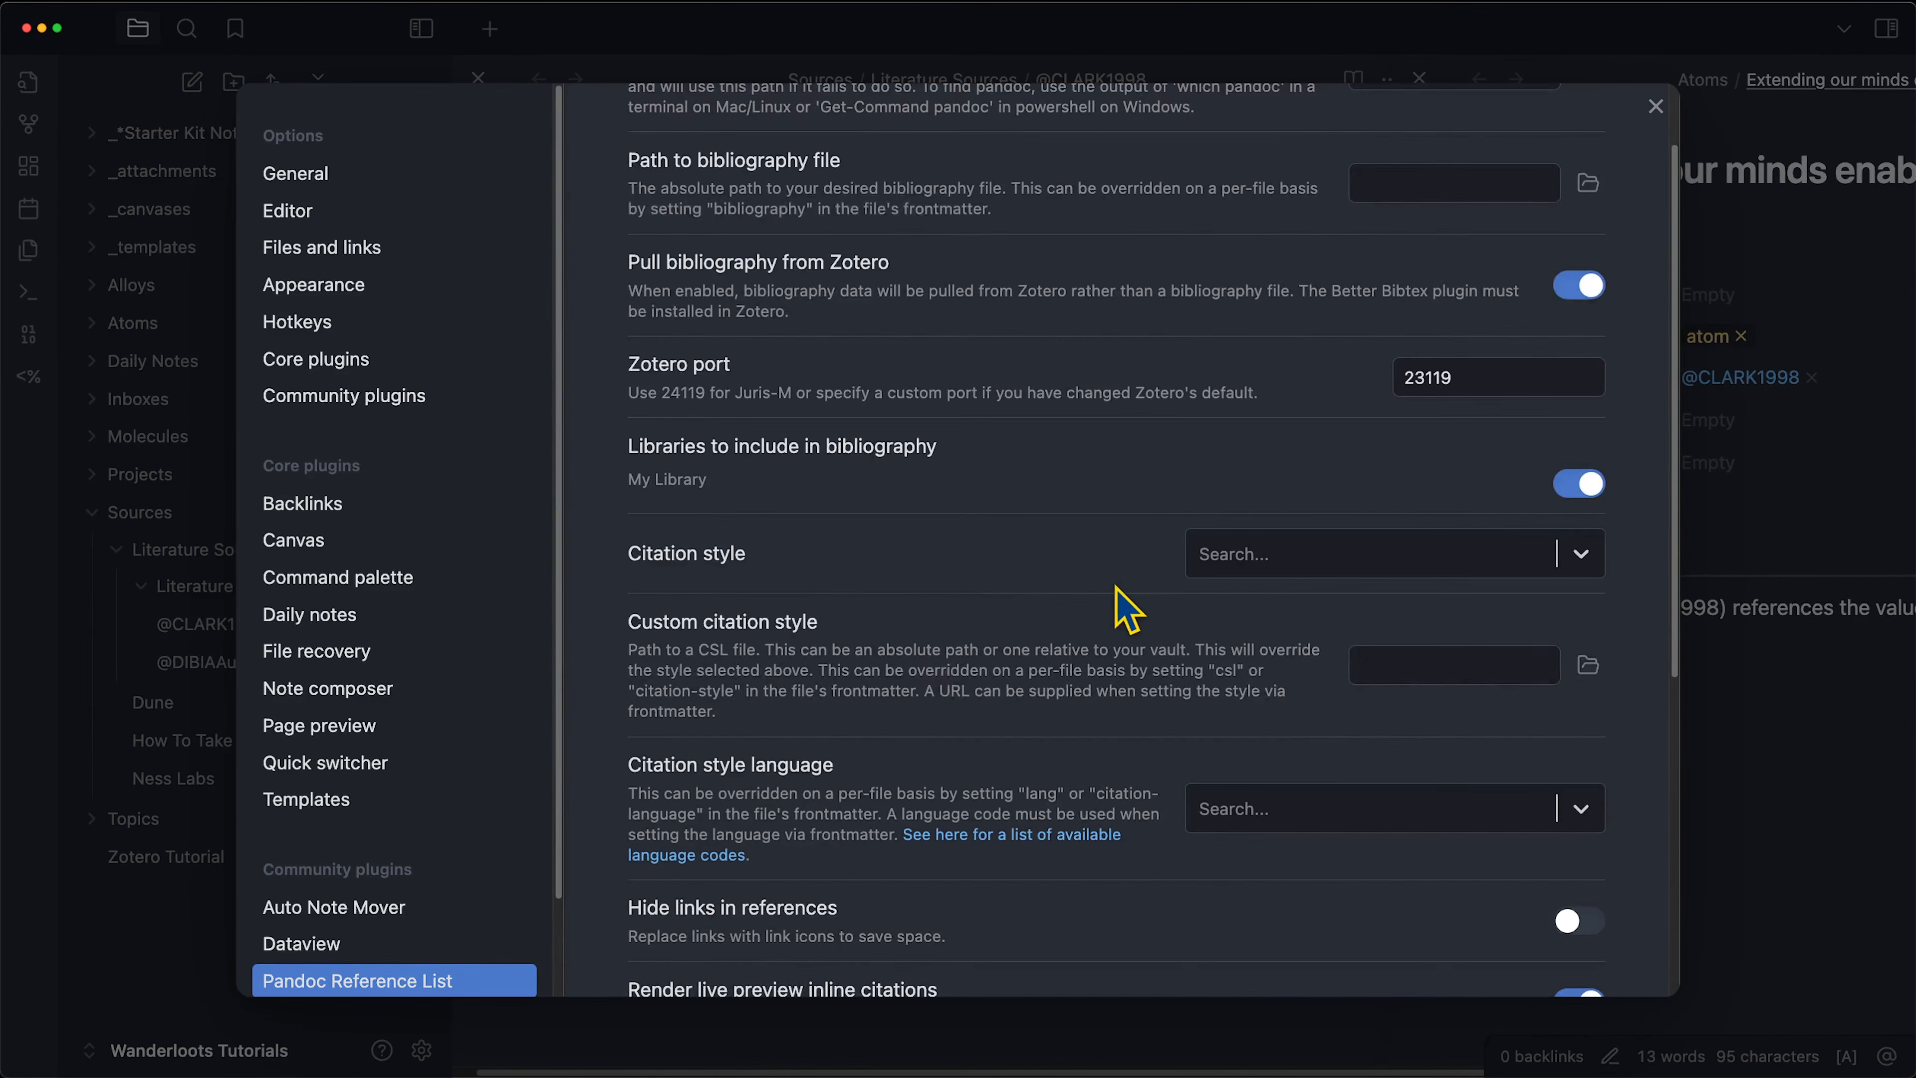
click(1311, 545)
text(american psych)
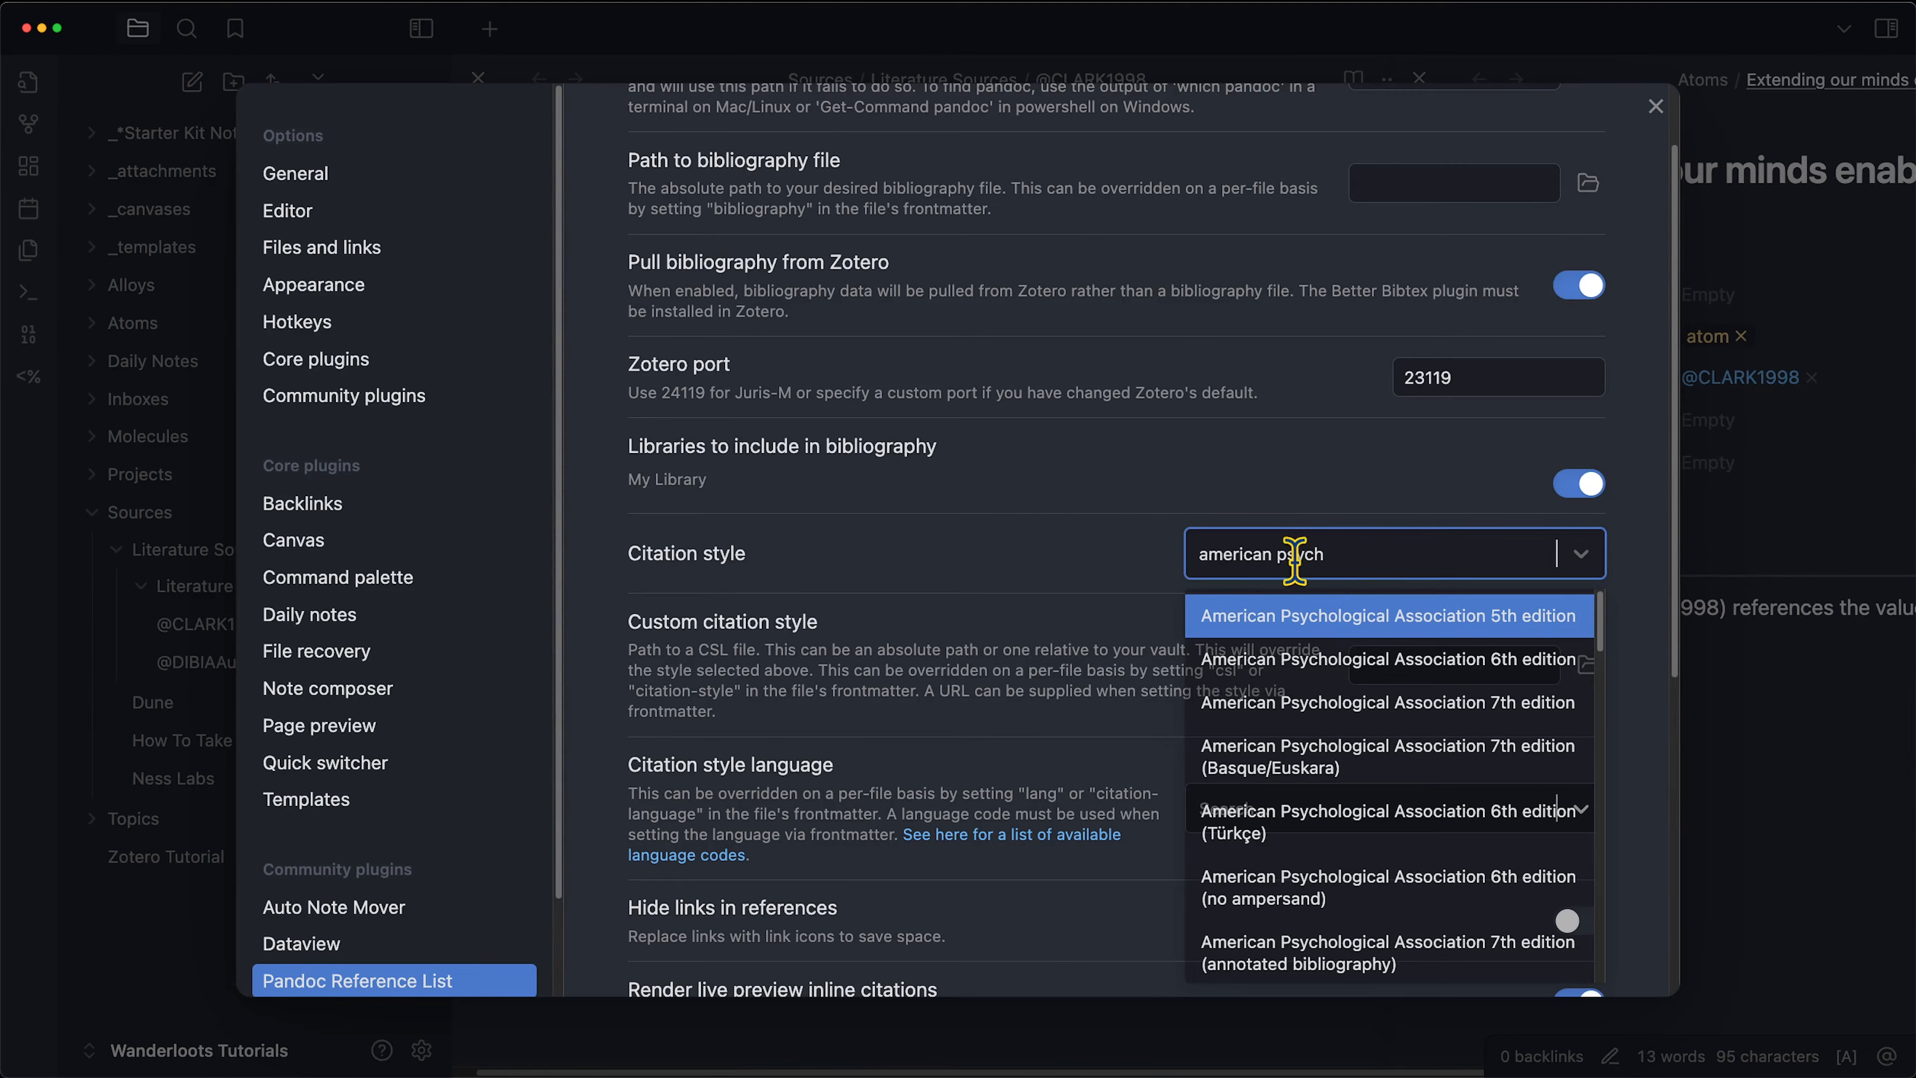
click(1431, 717)
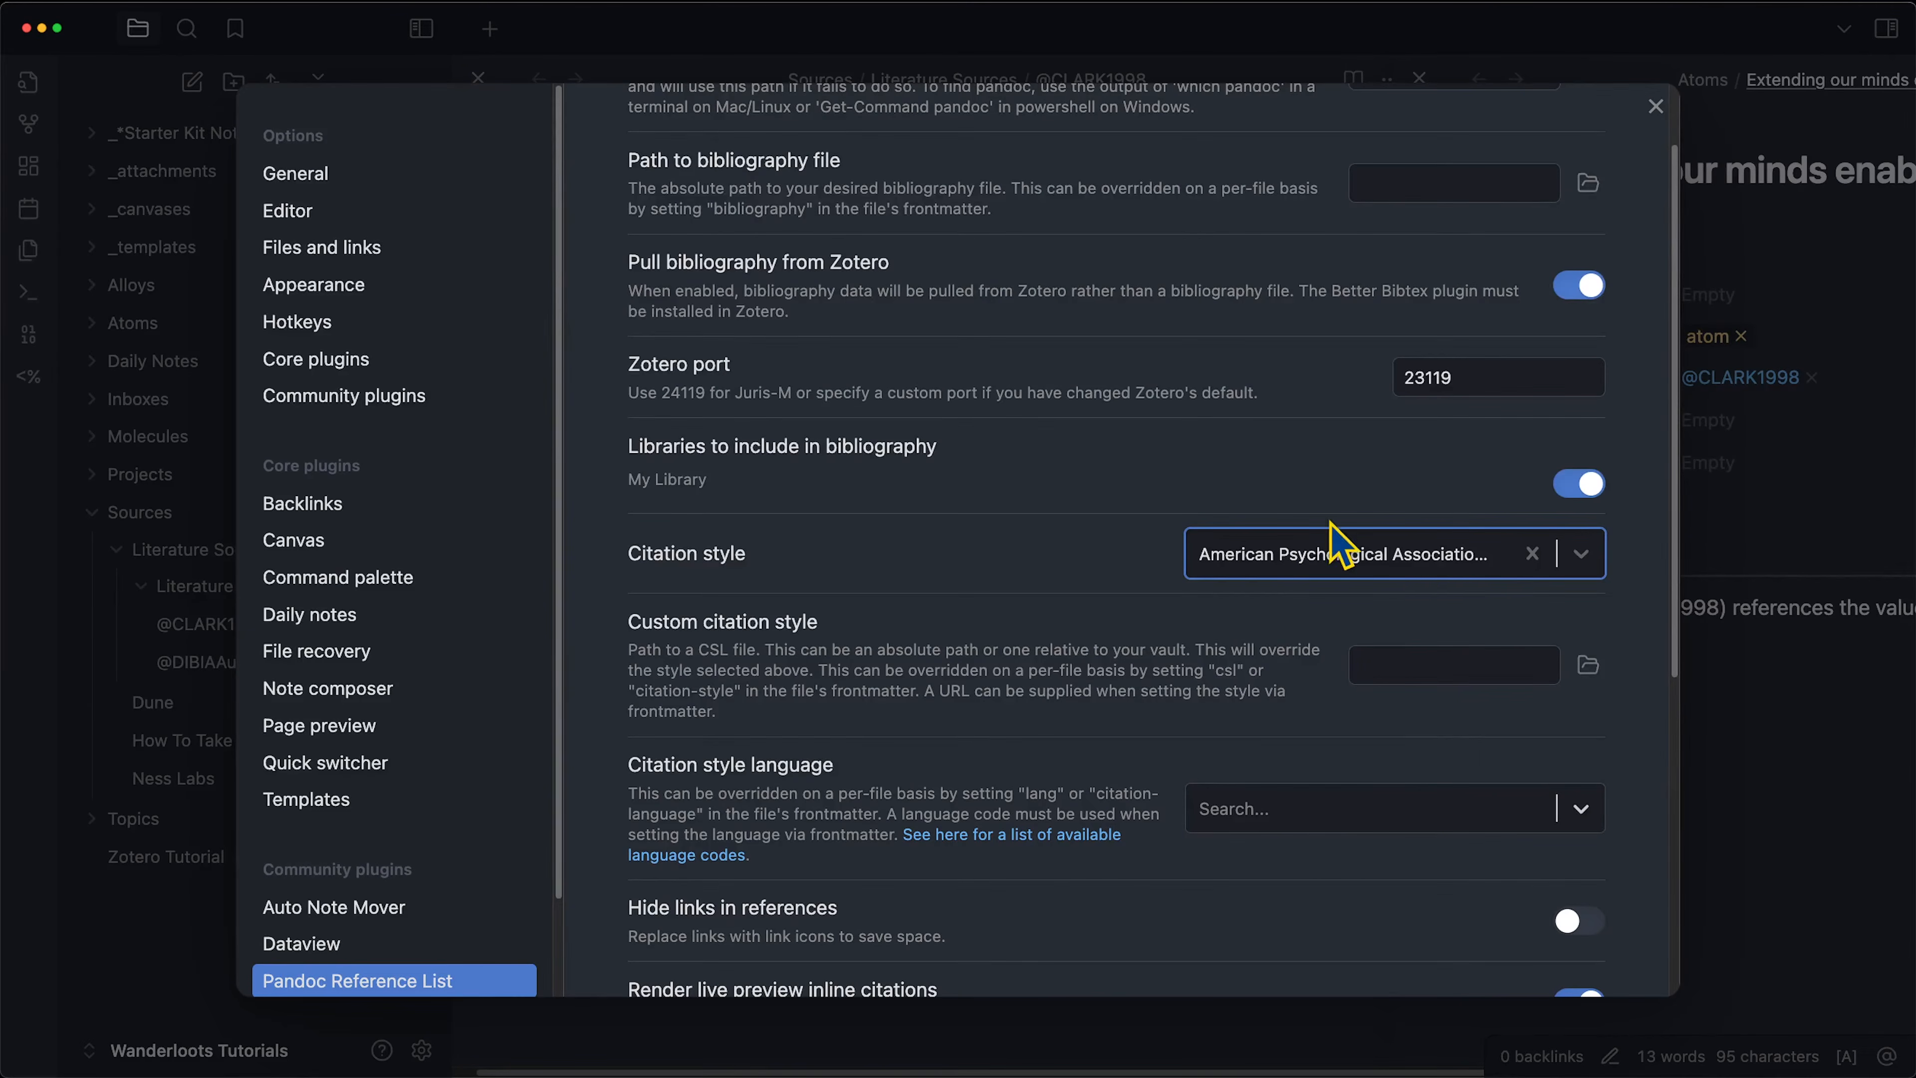
scroll(1275, 725, down, 5)
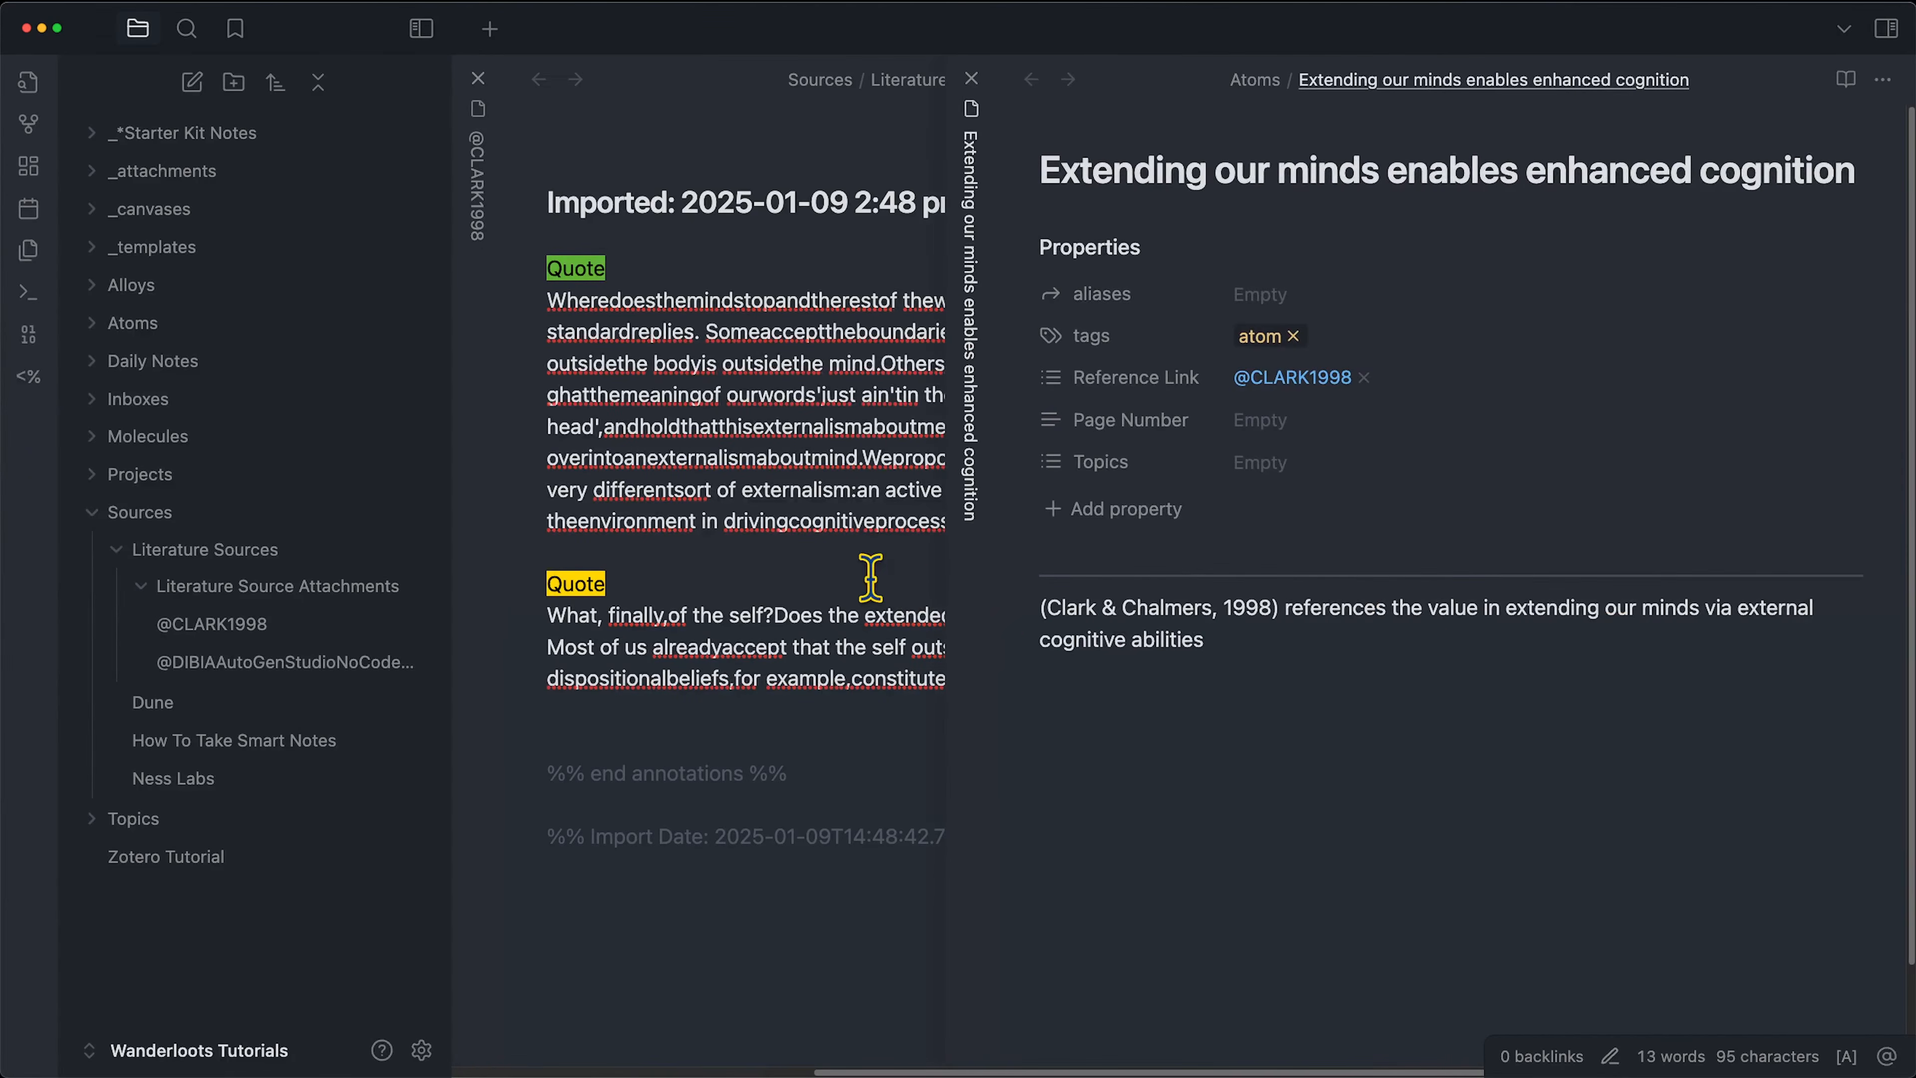
click(1047, 608)
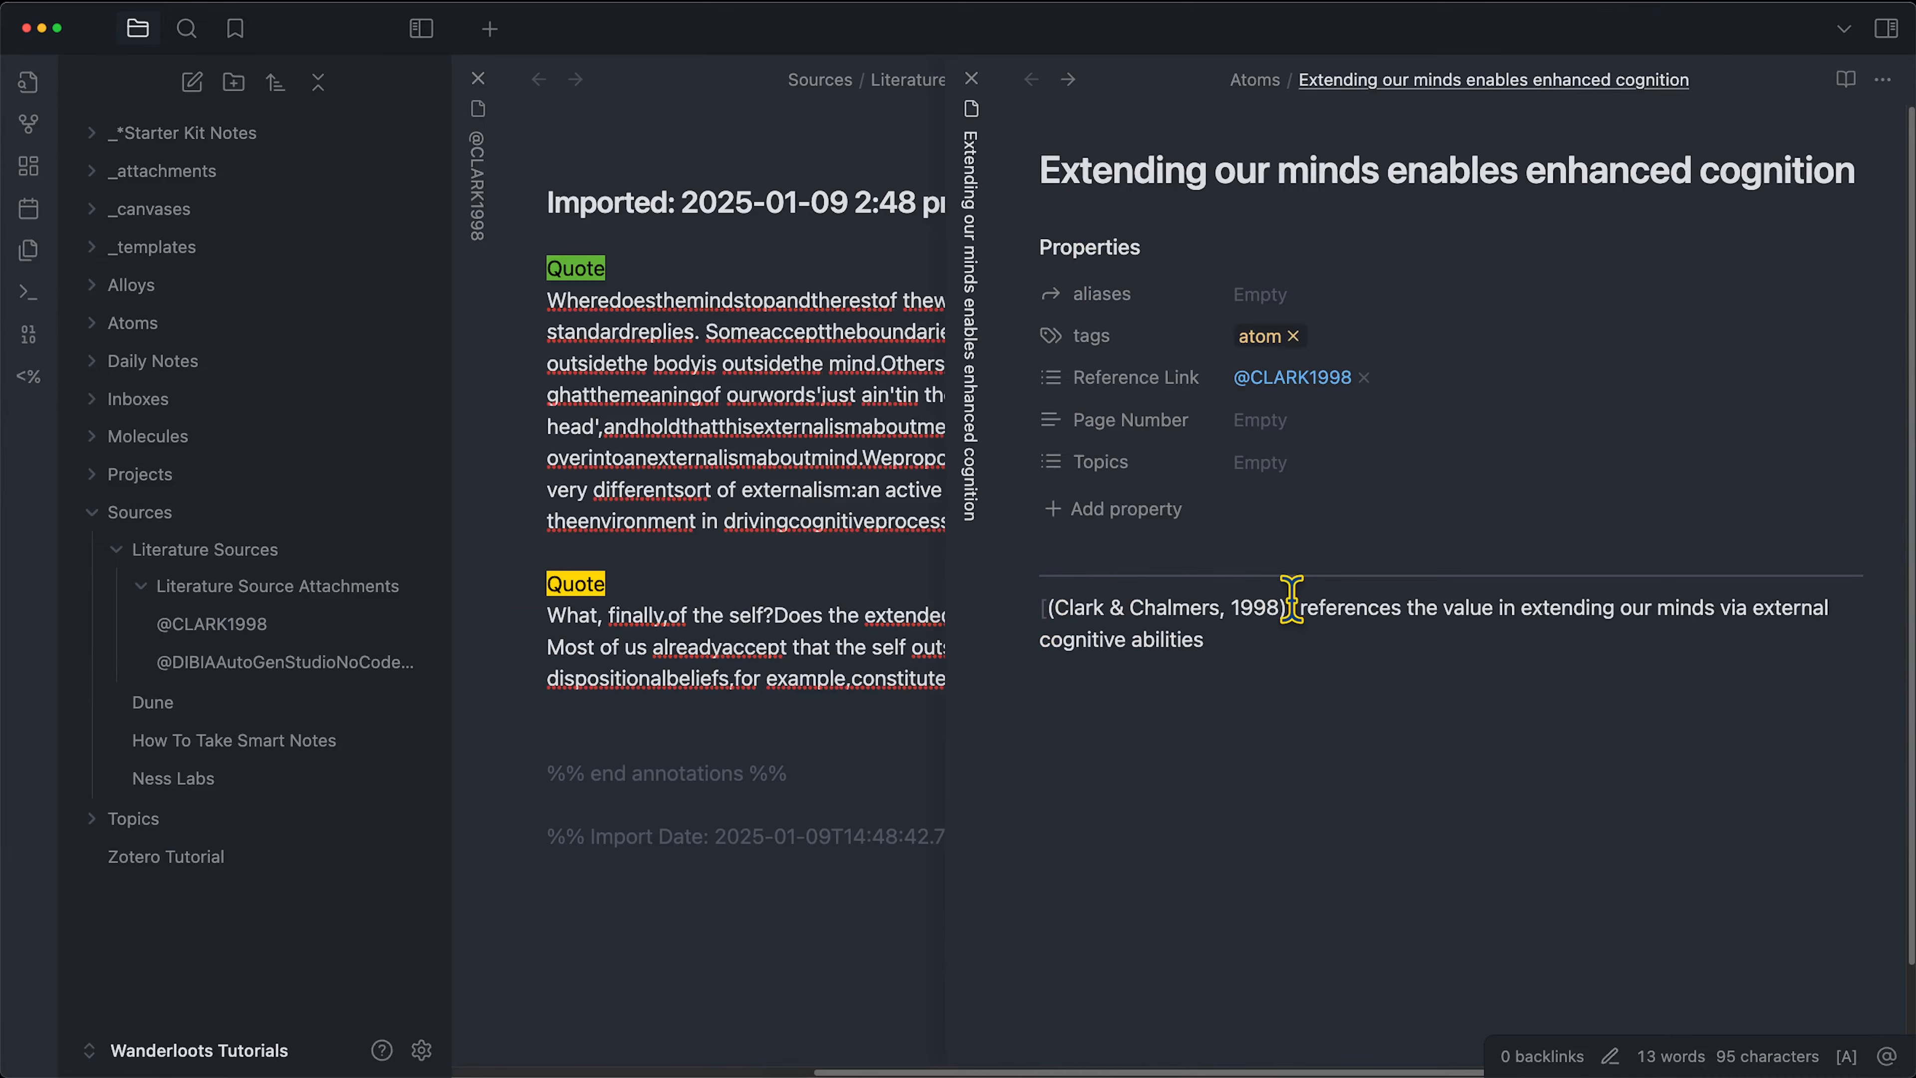
click(1254, 679)
text([[@)
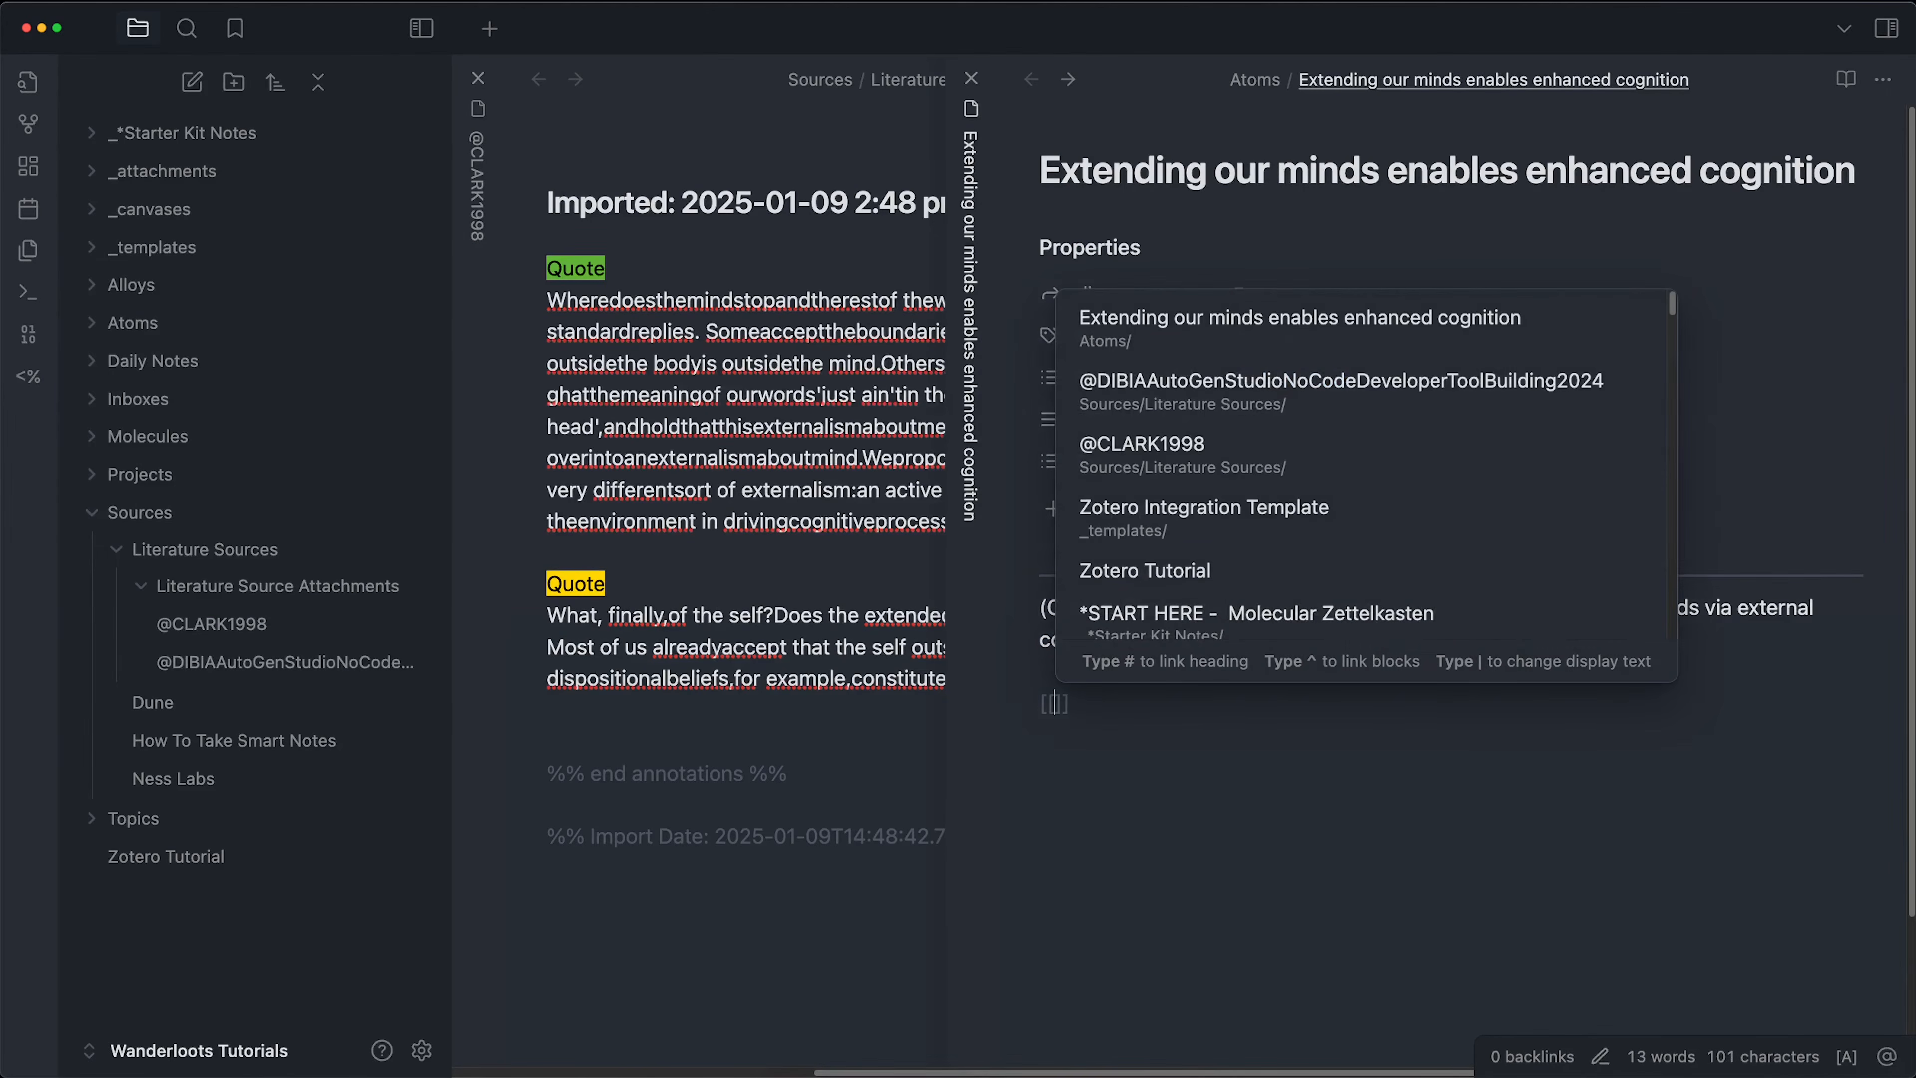
key(Return)
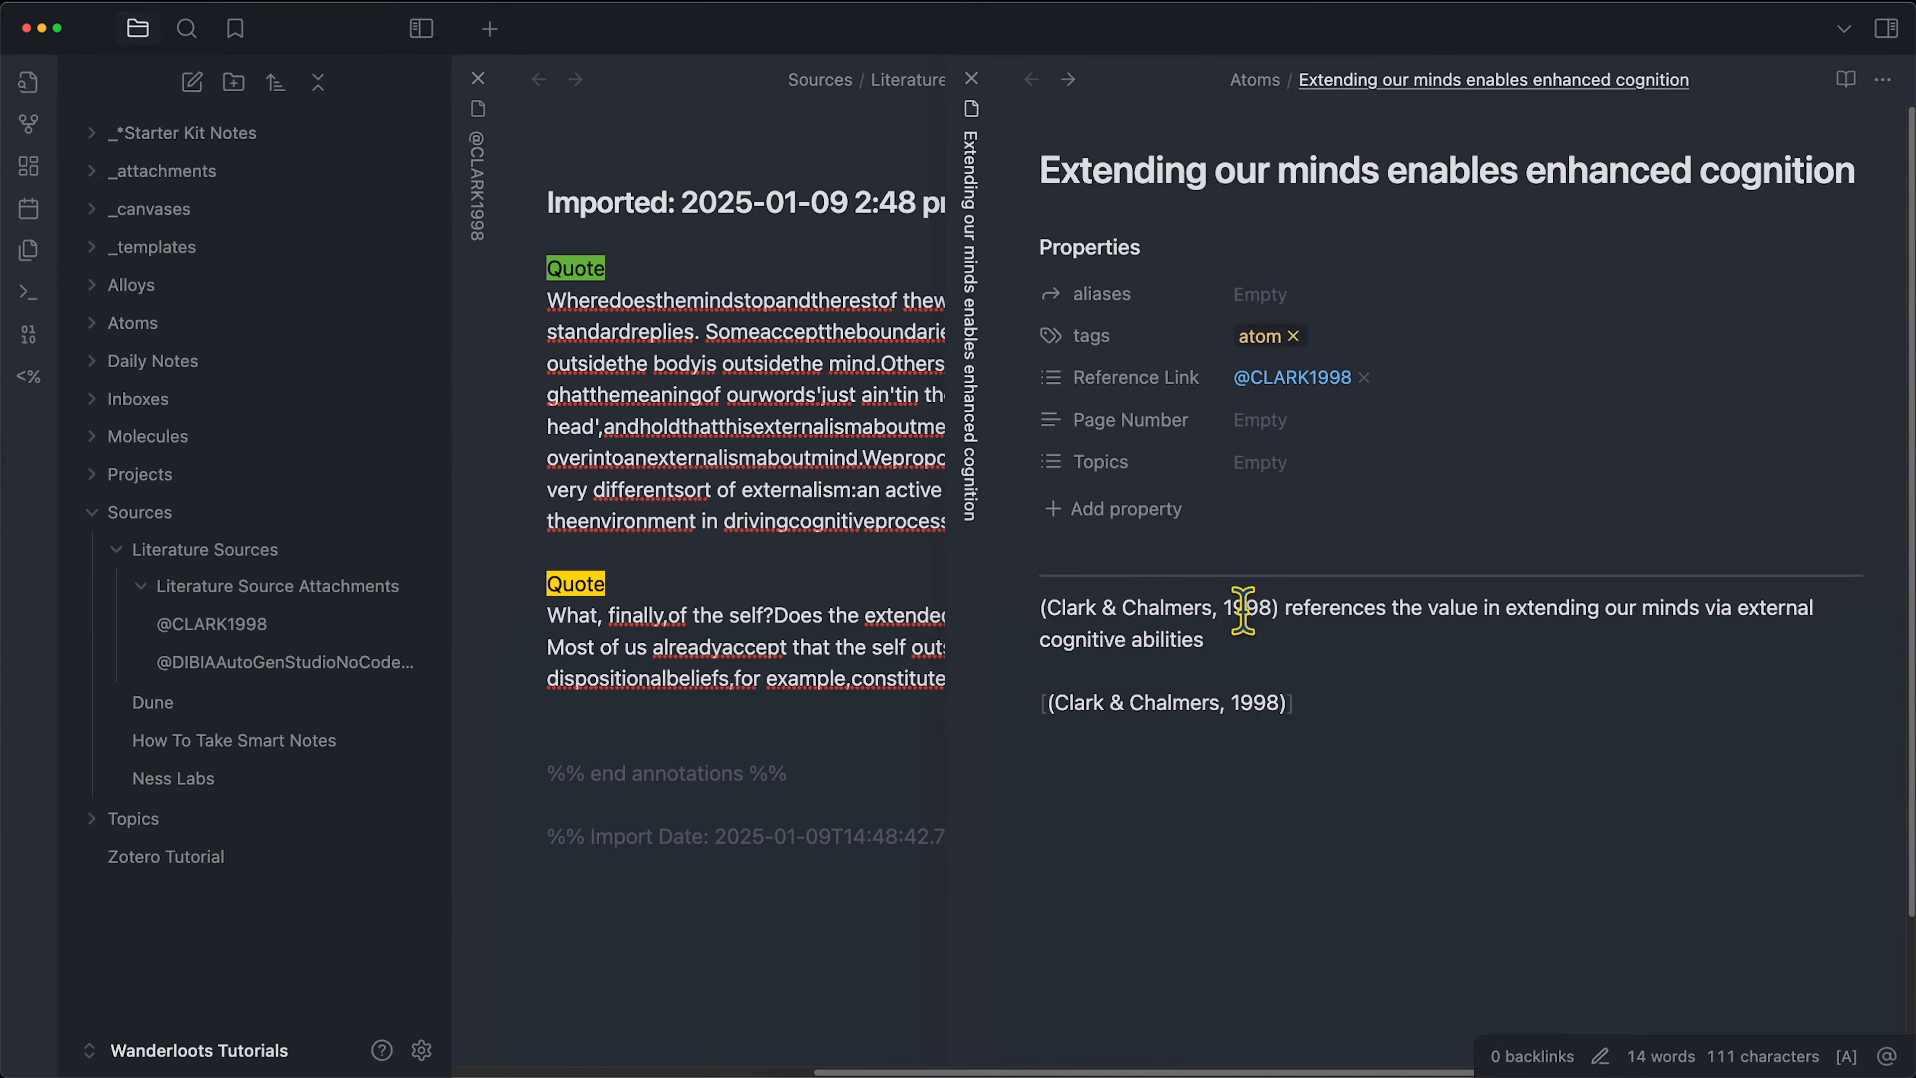
click(1125, 607)
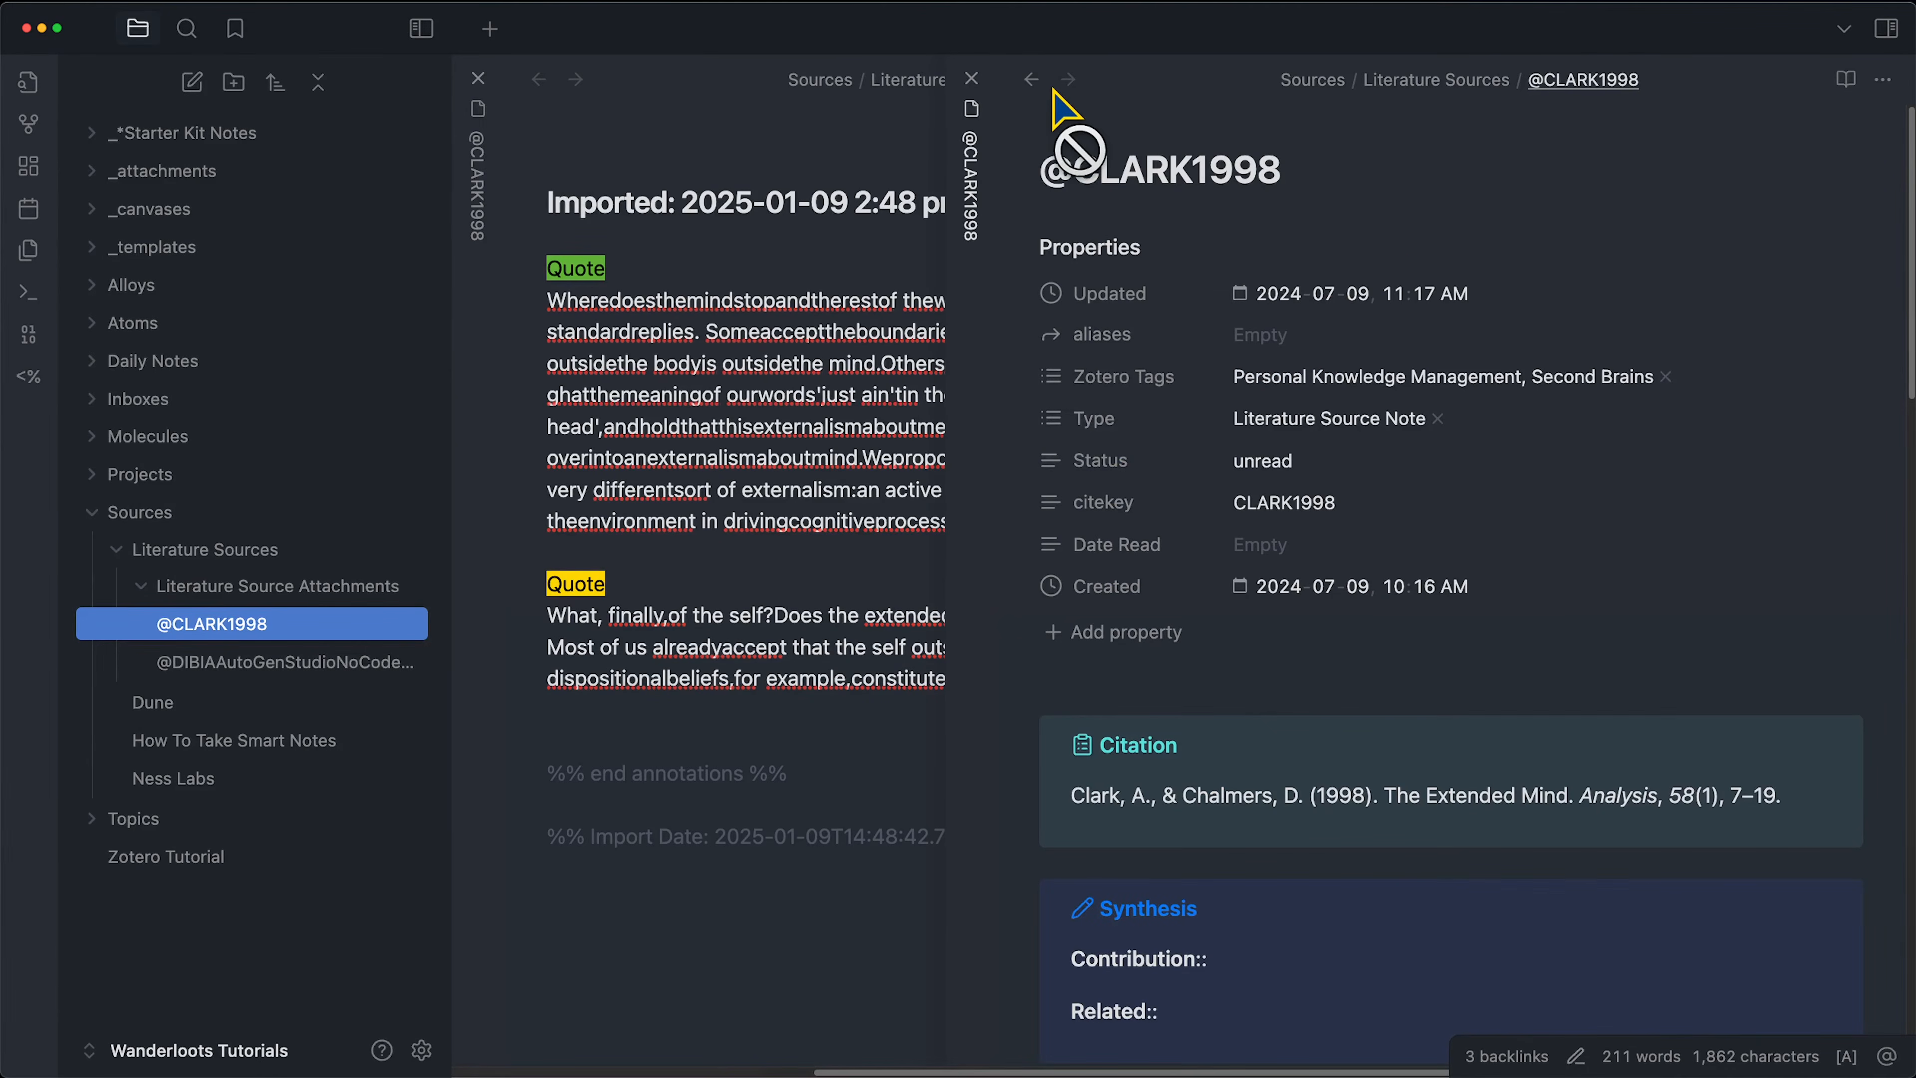
click(1032, 79)
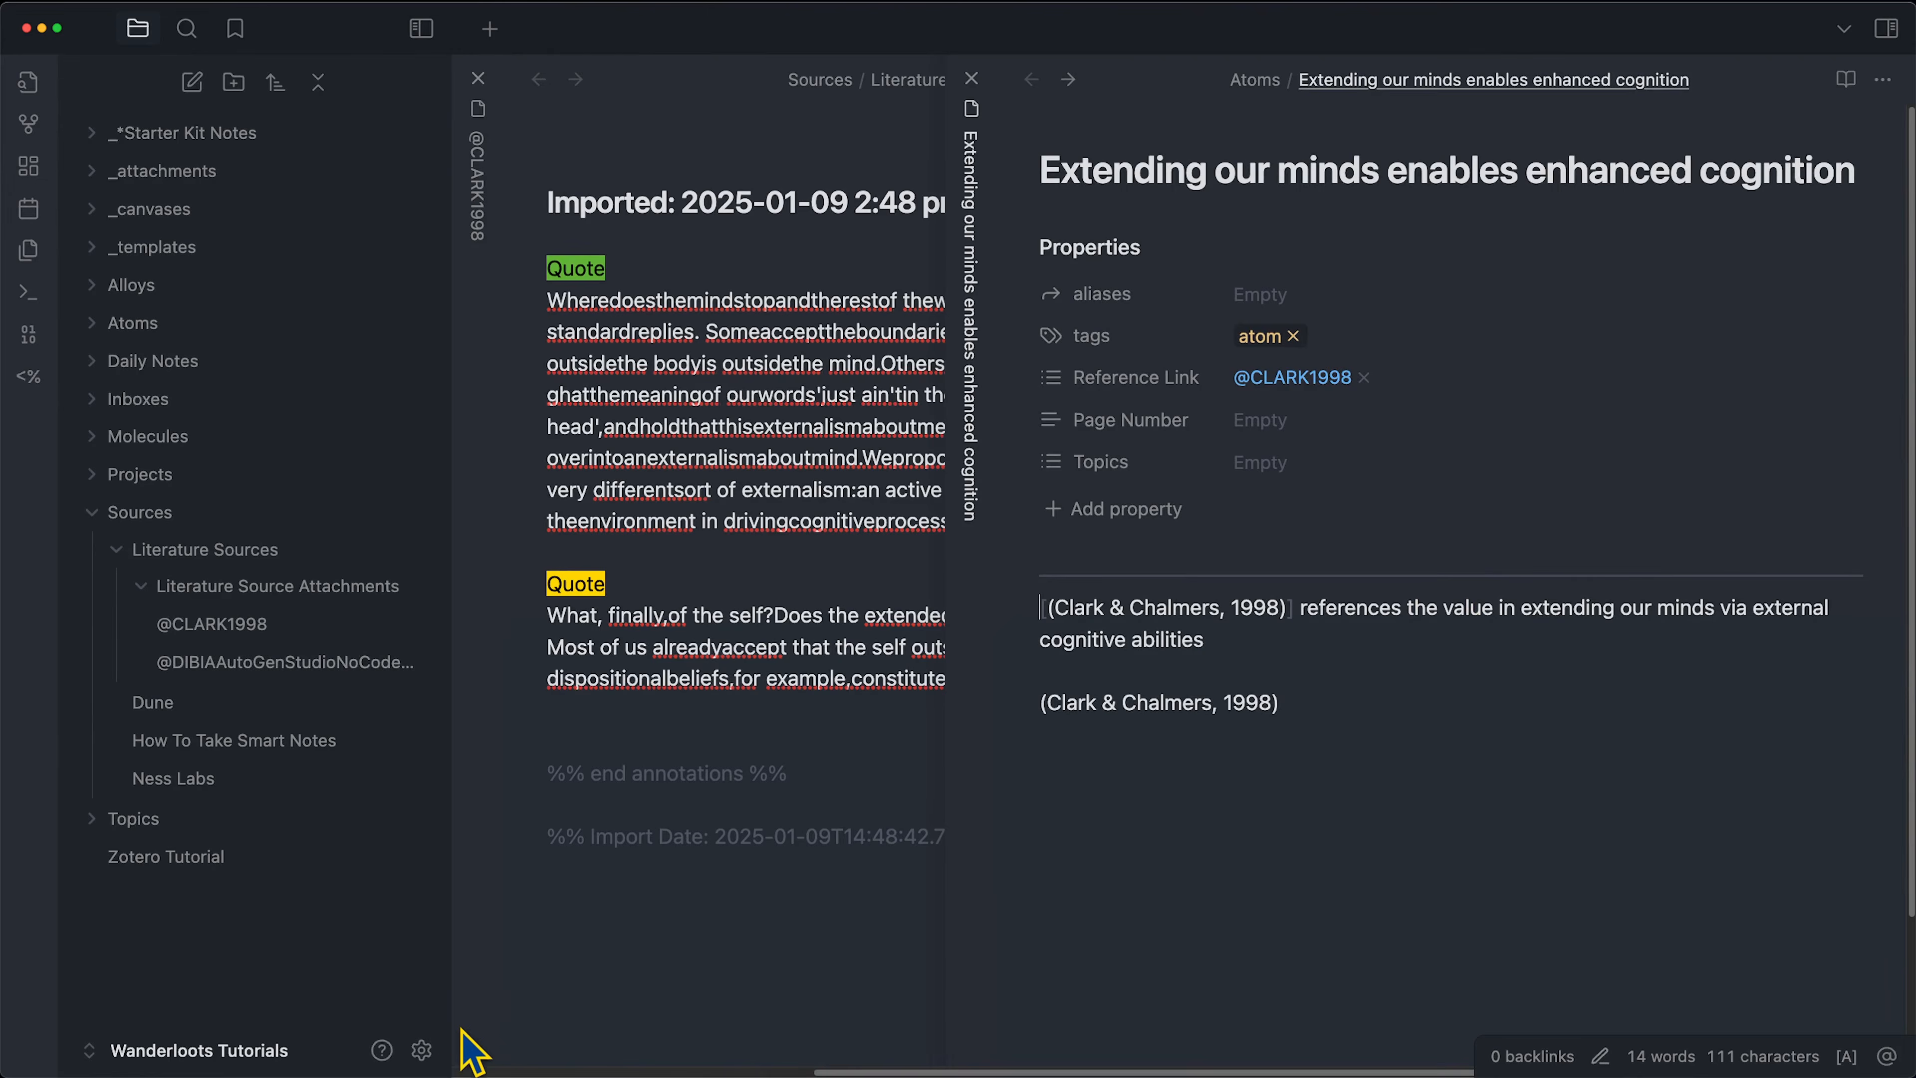
Switch to Chrome and read the Obsidian Hub guide's Pandoc section, including the md to docx and md to pdf conversions.
click(421, 1049)
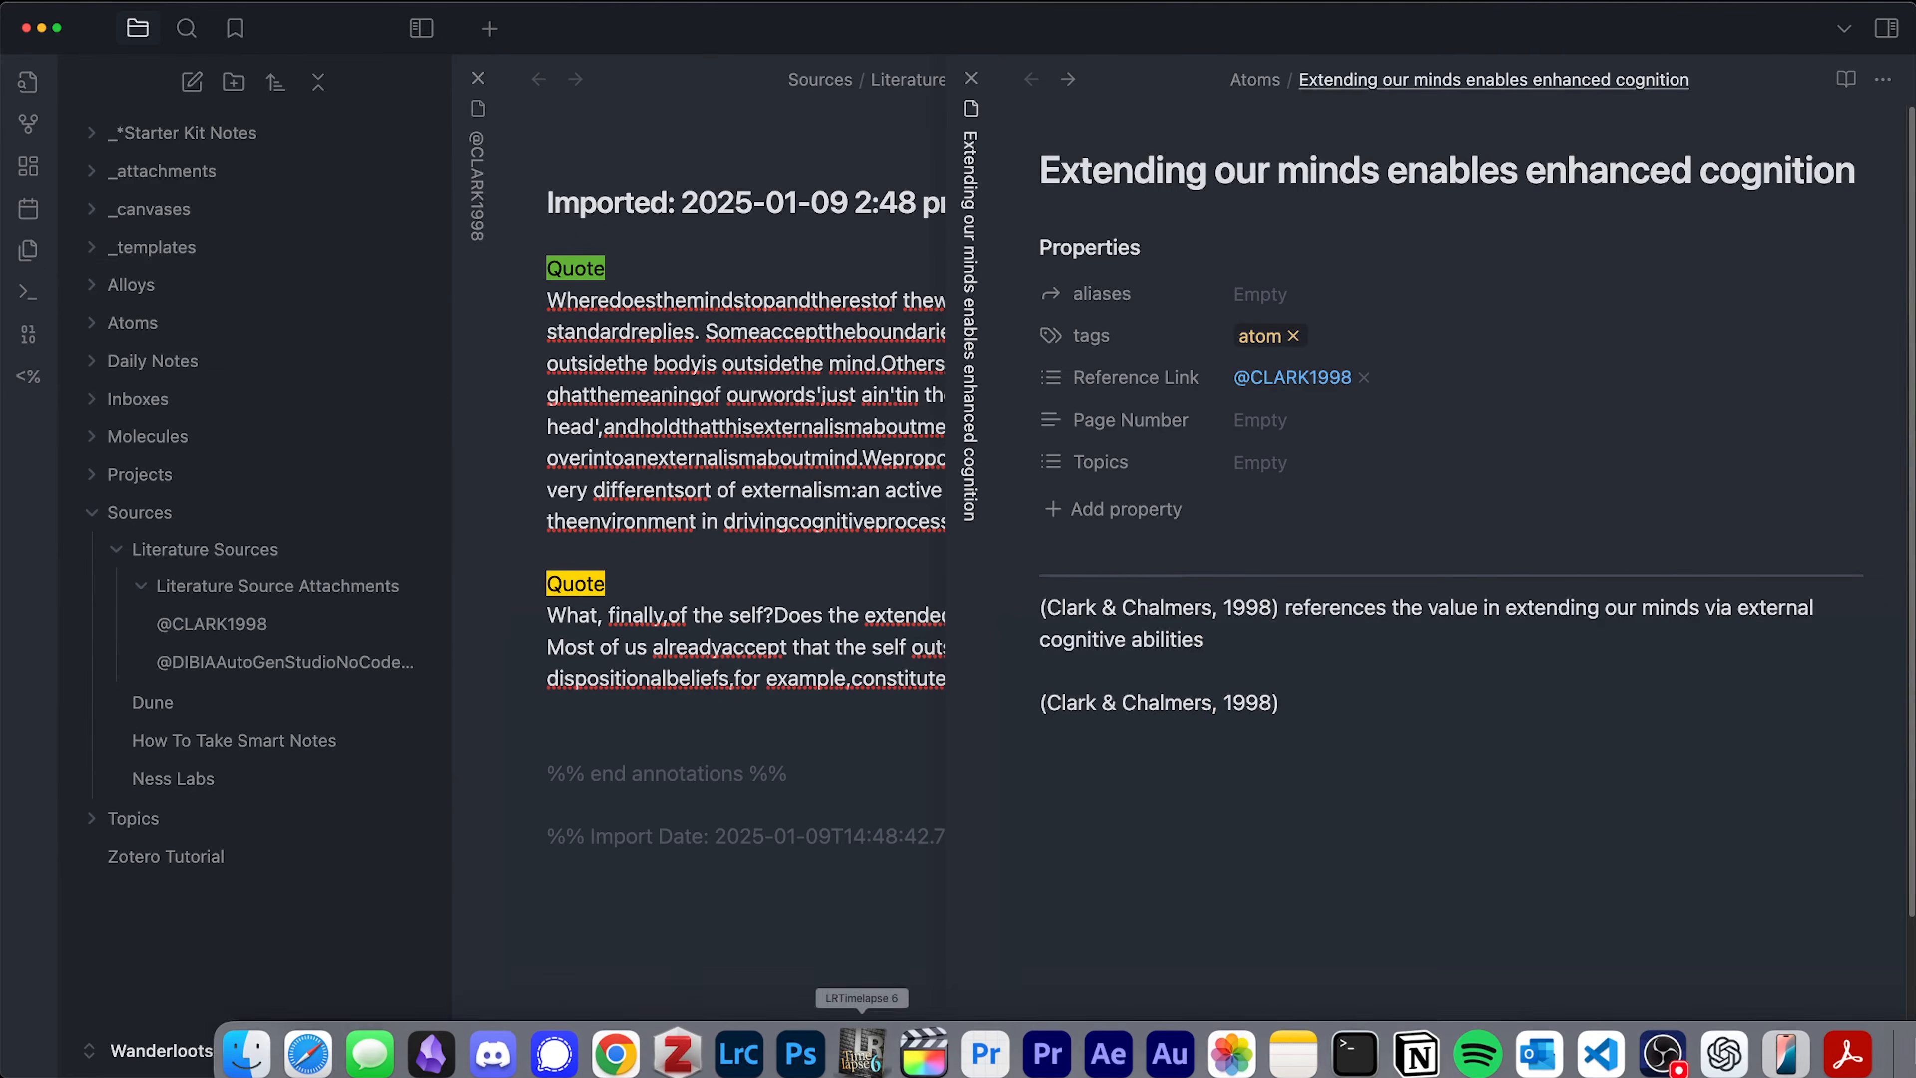
click(620, 1051)
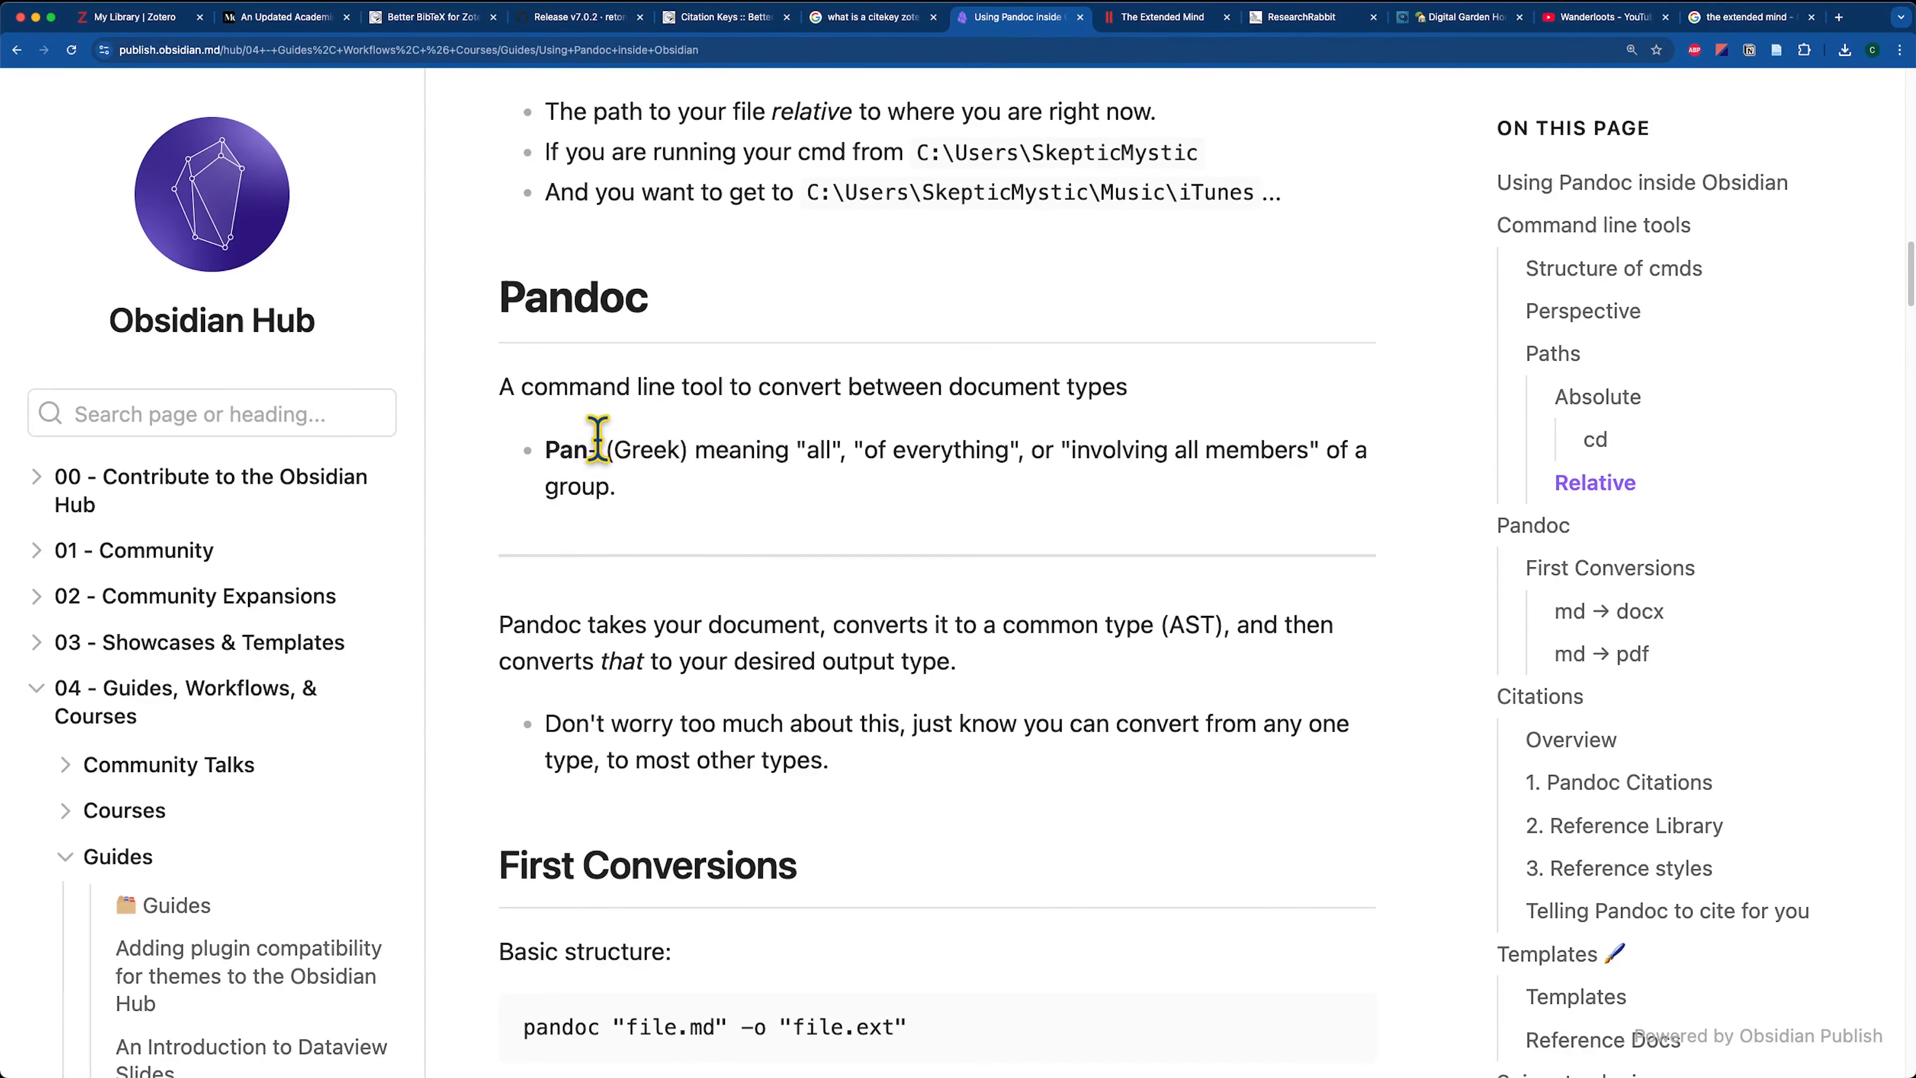
drag(548, 464, 1107, 447)
click(1033, 460)
scroll(856, 800, down, 7)
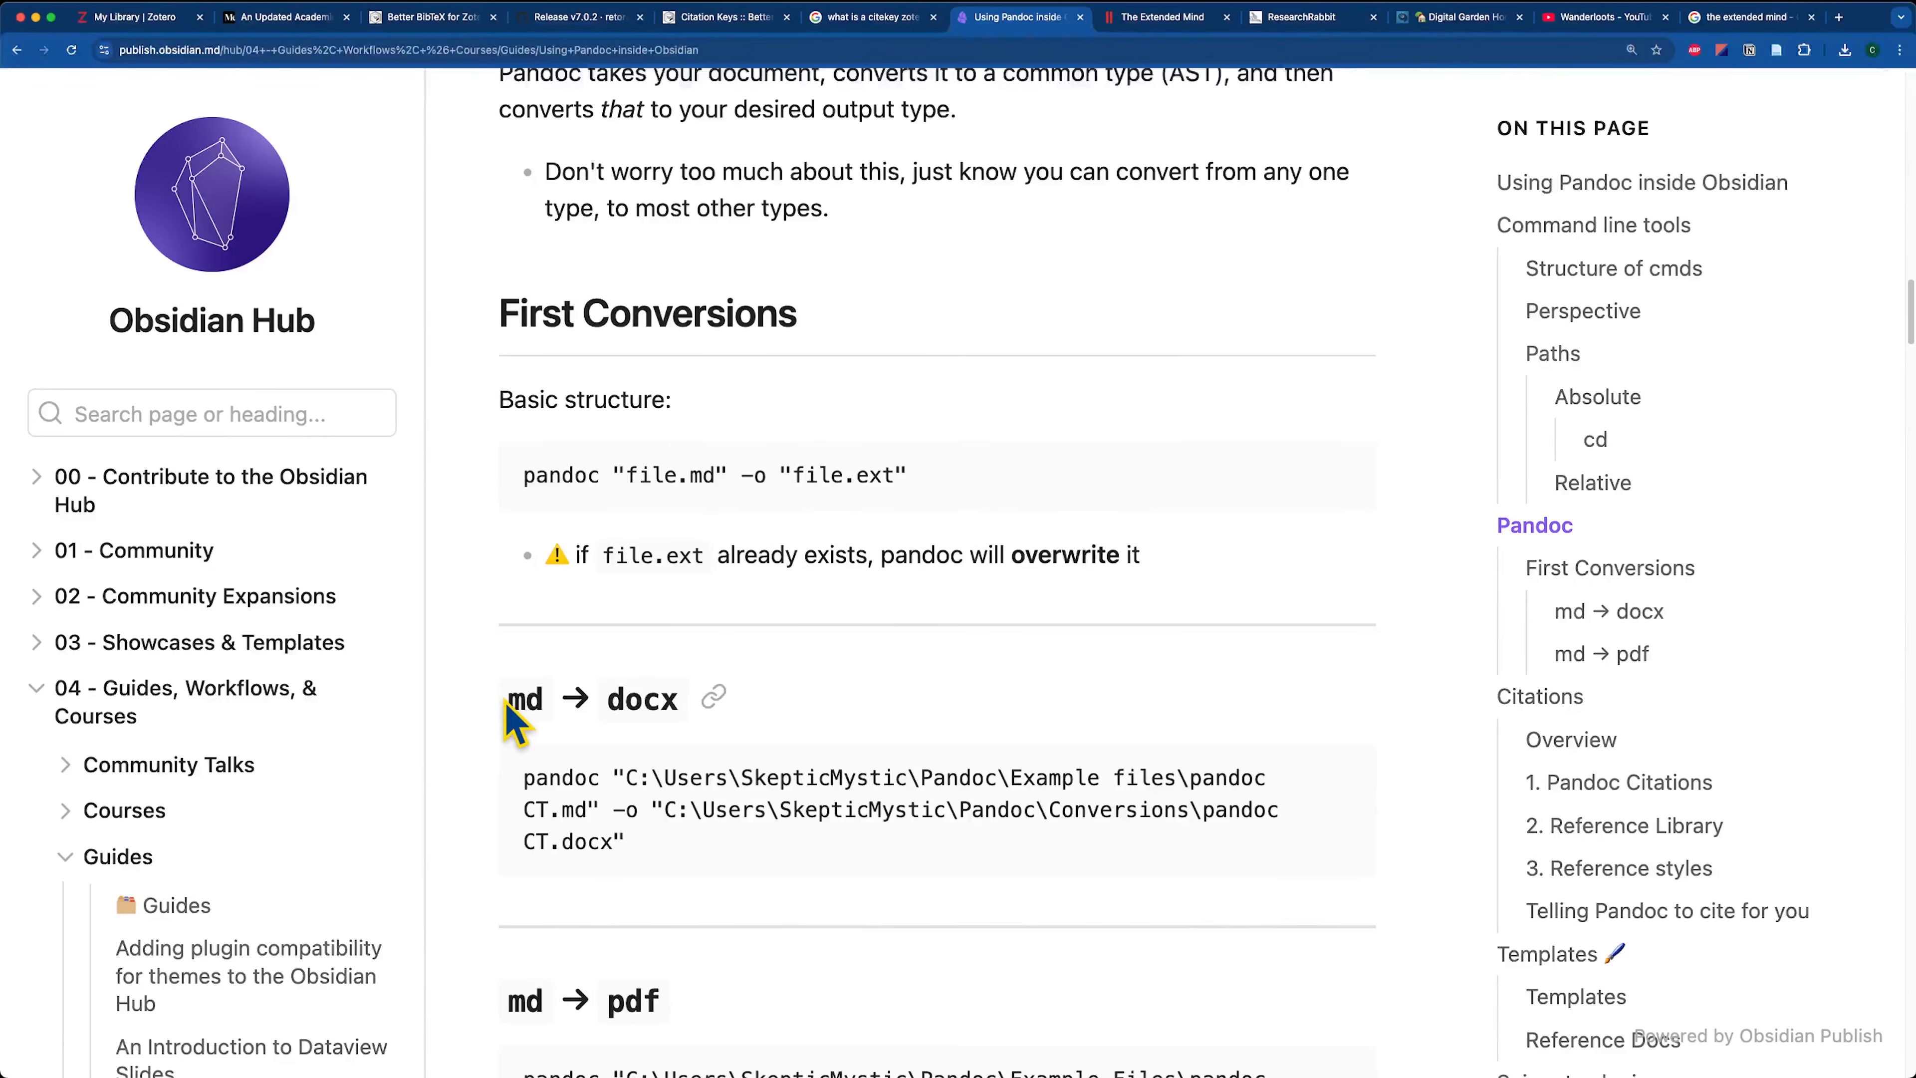
drag(611, 702, 706, 717)
scroll(645, 794, down, 2)
drag(615, 864, 697, 886)
scroll(856, 856, down, 5)
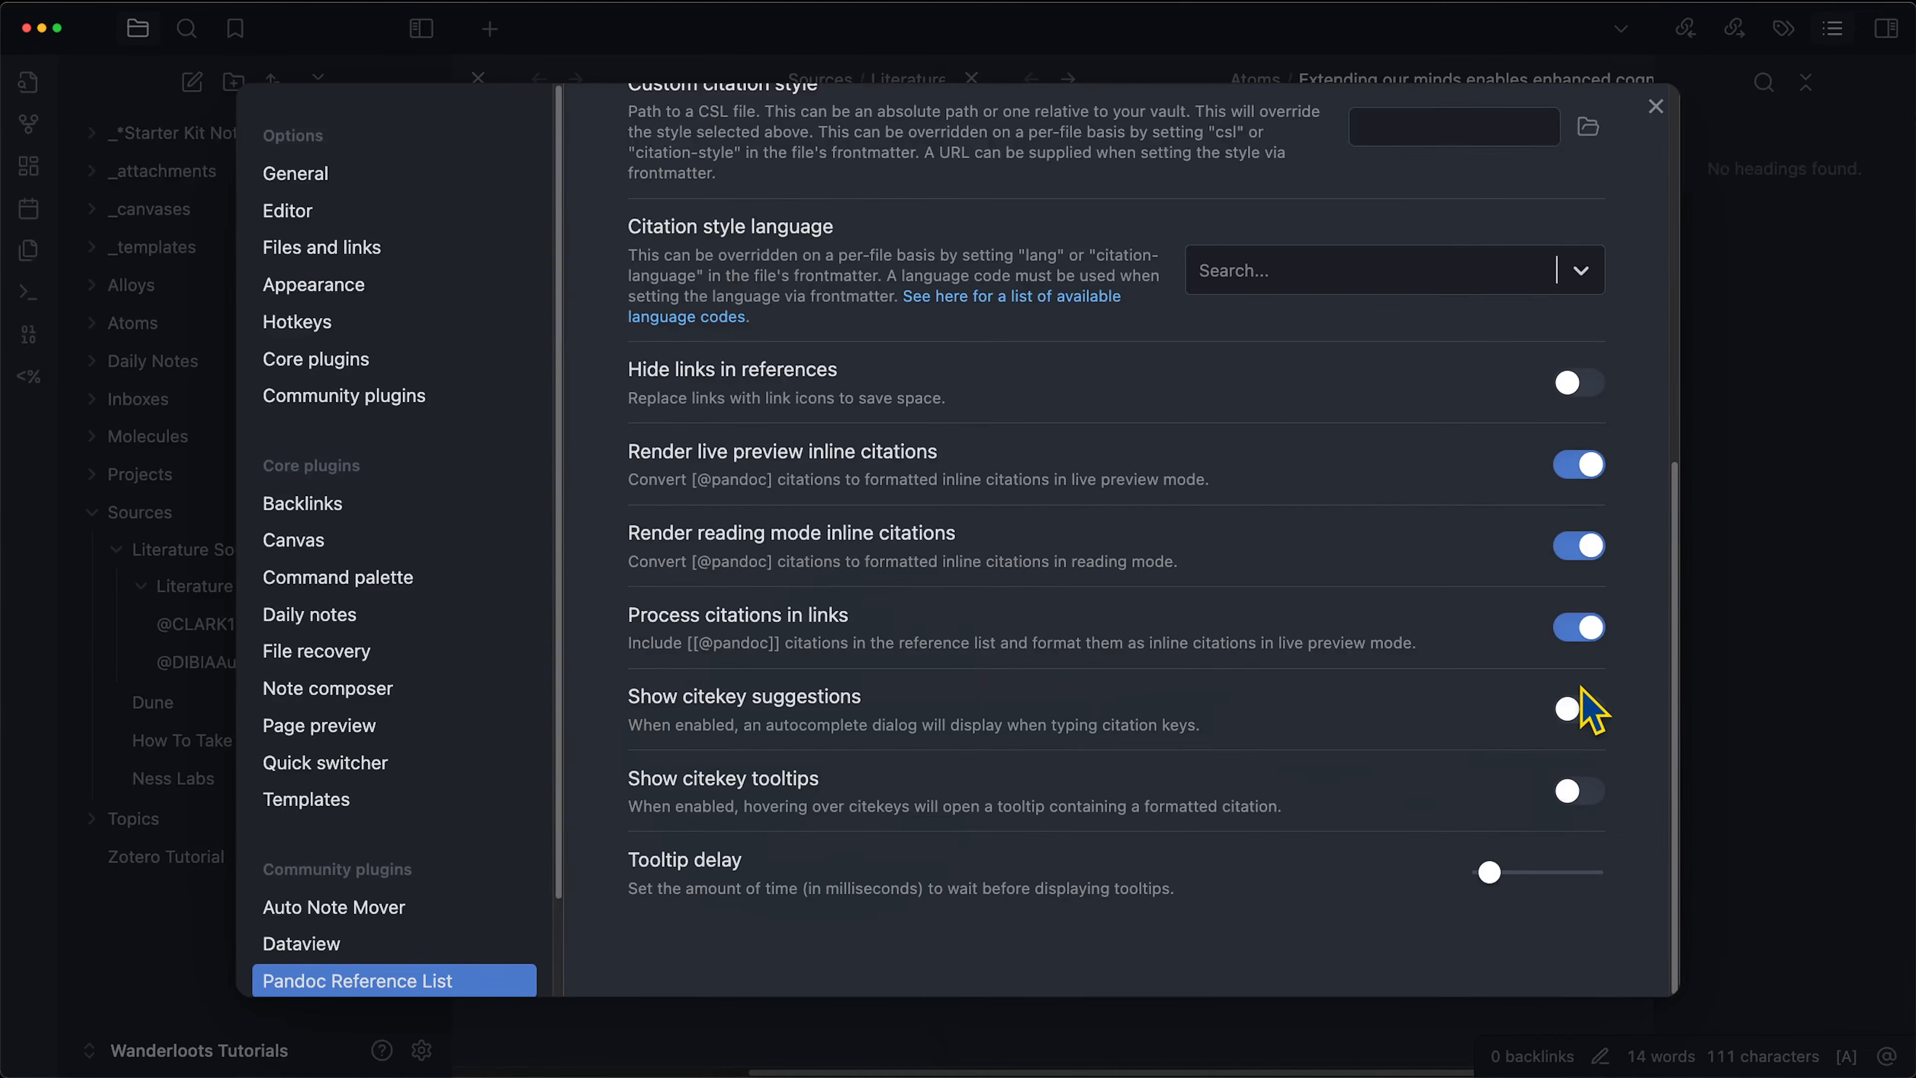
click(1826, 740)
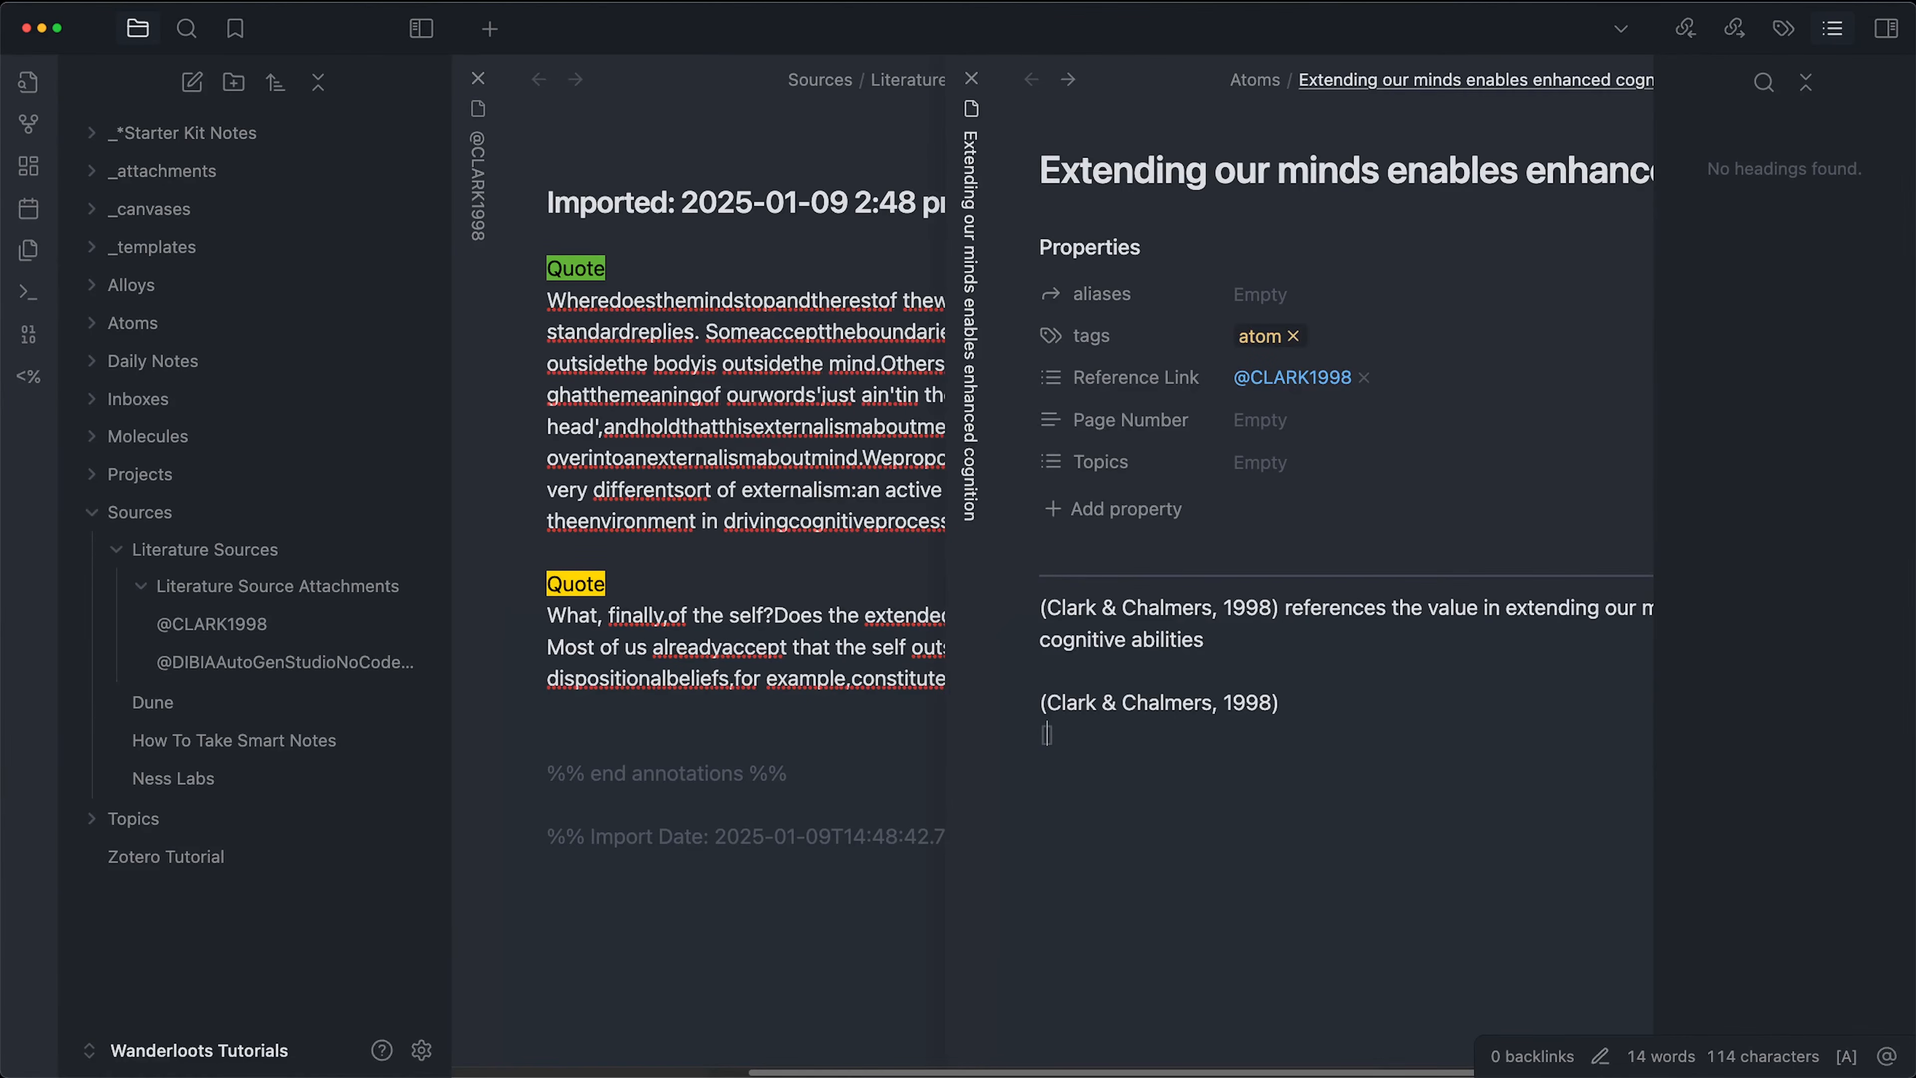
text(cl)
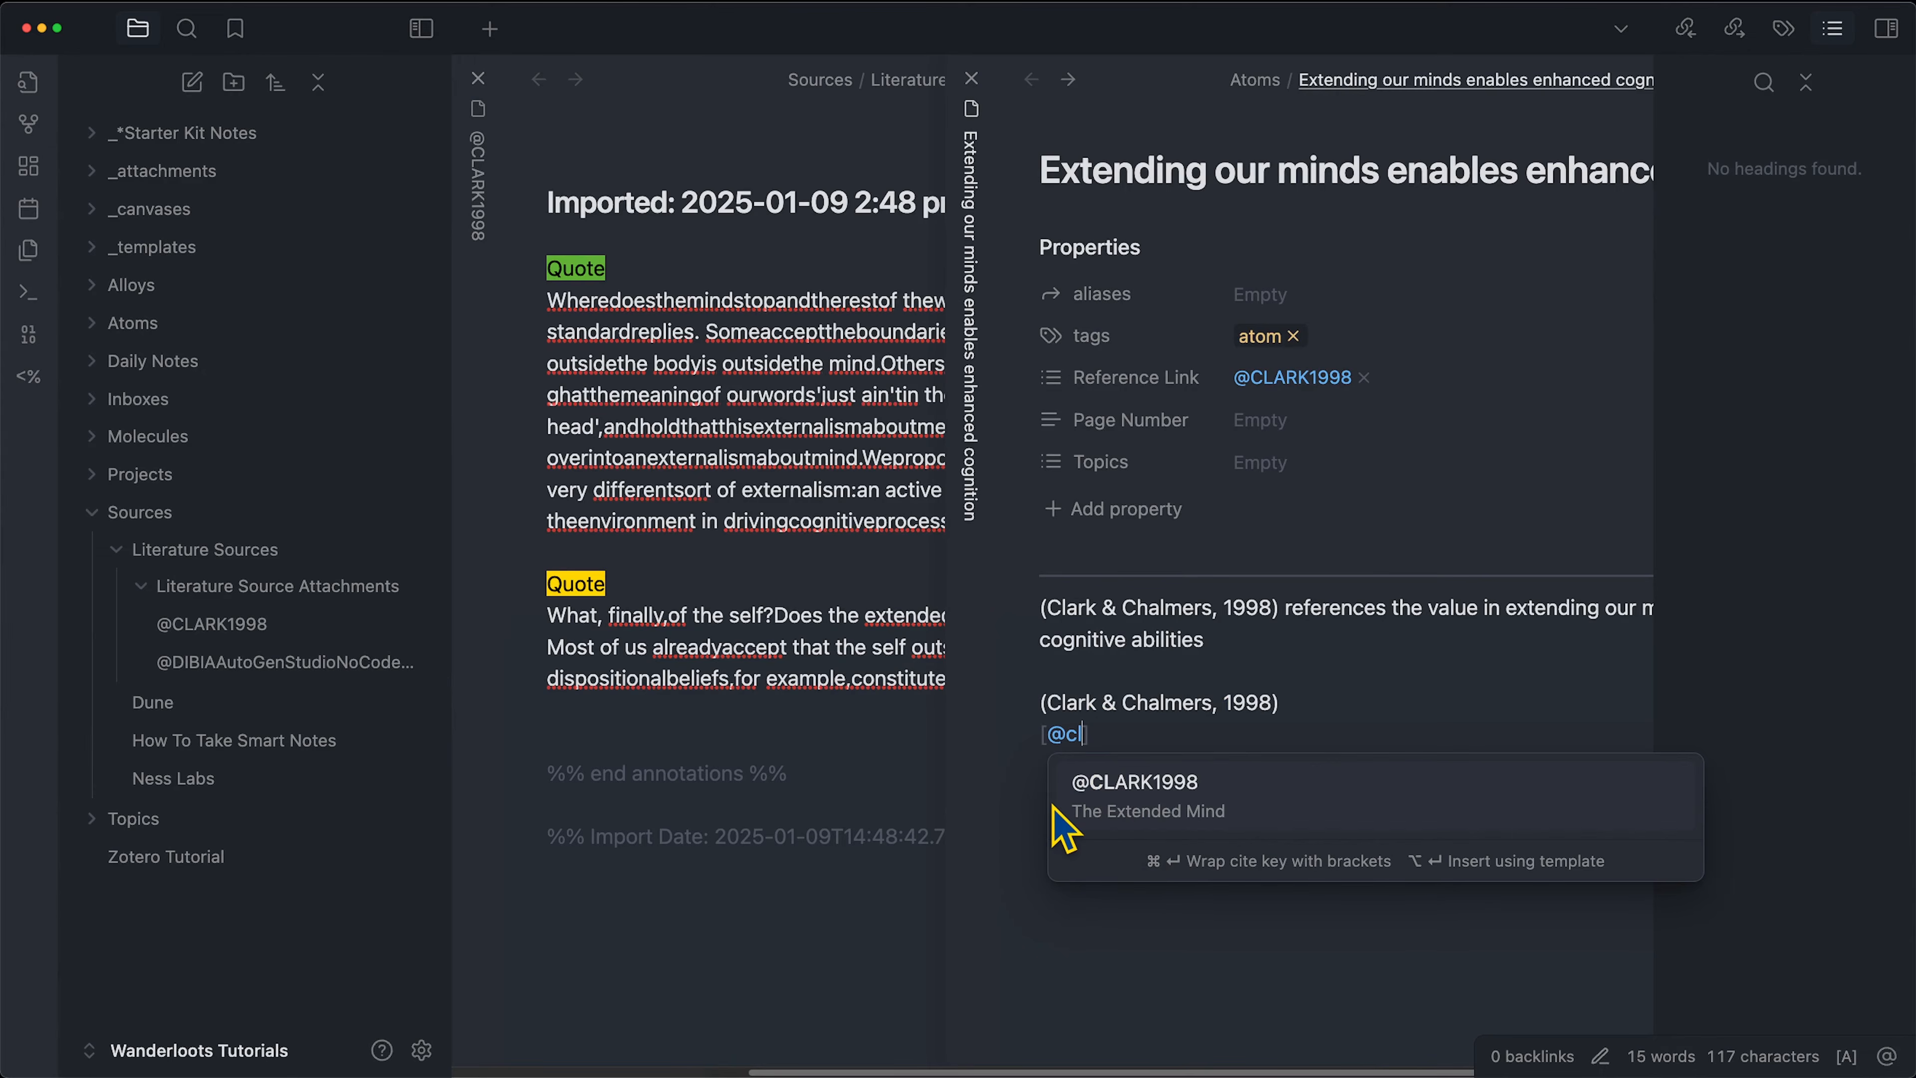
key(BackSpace)
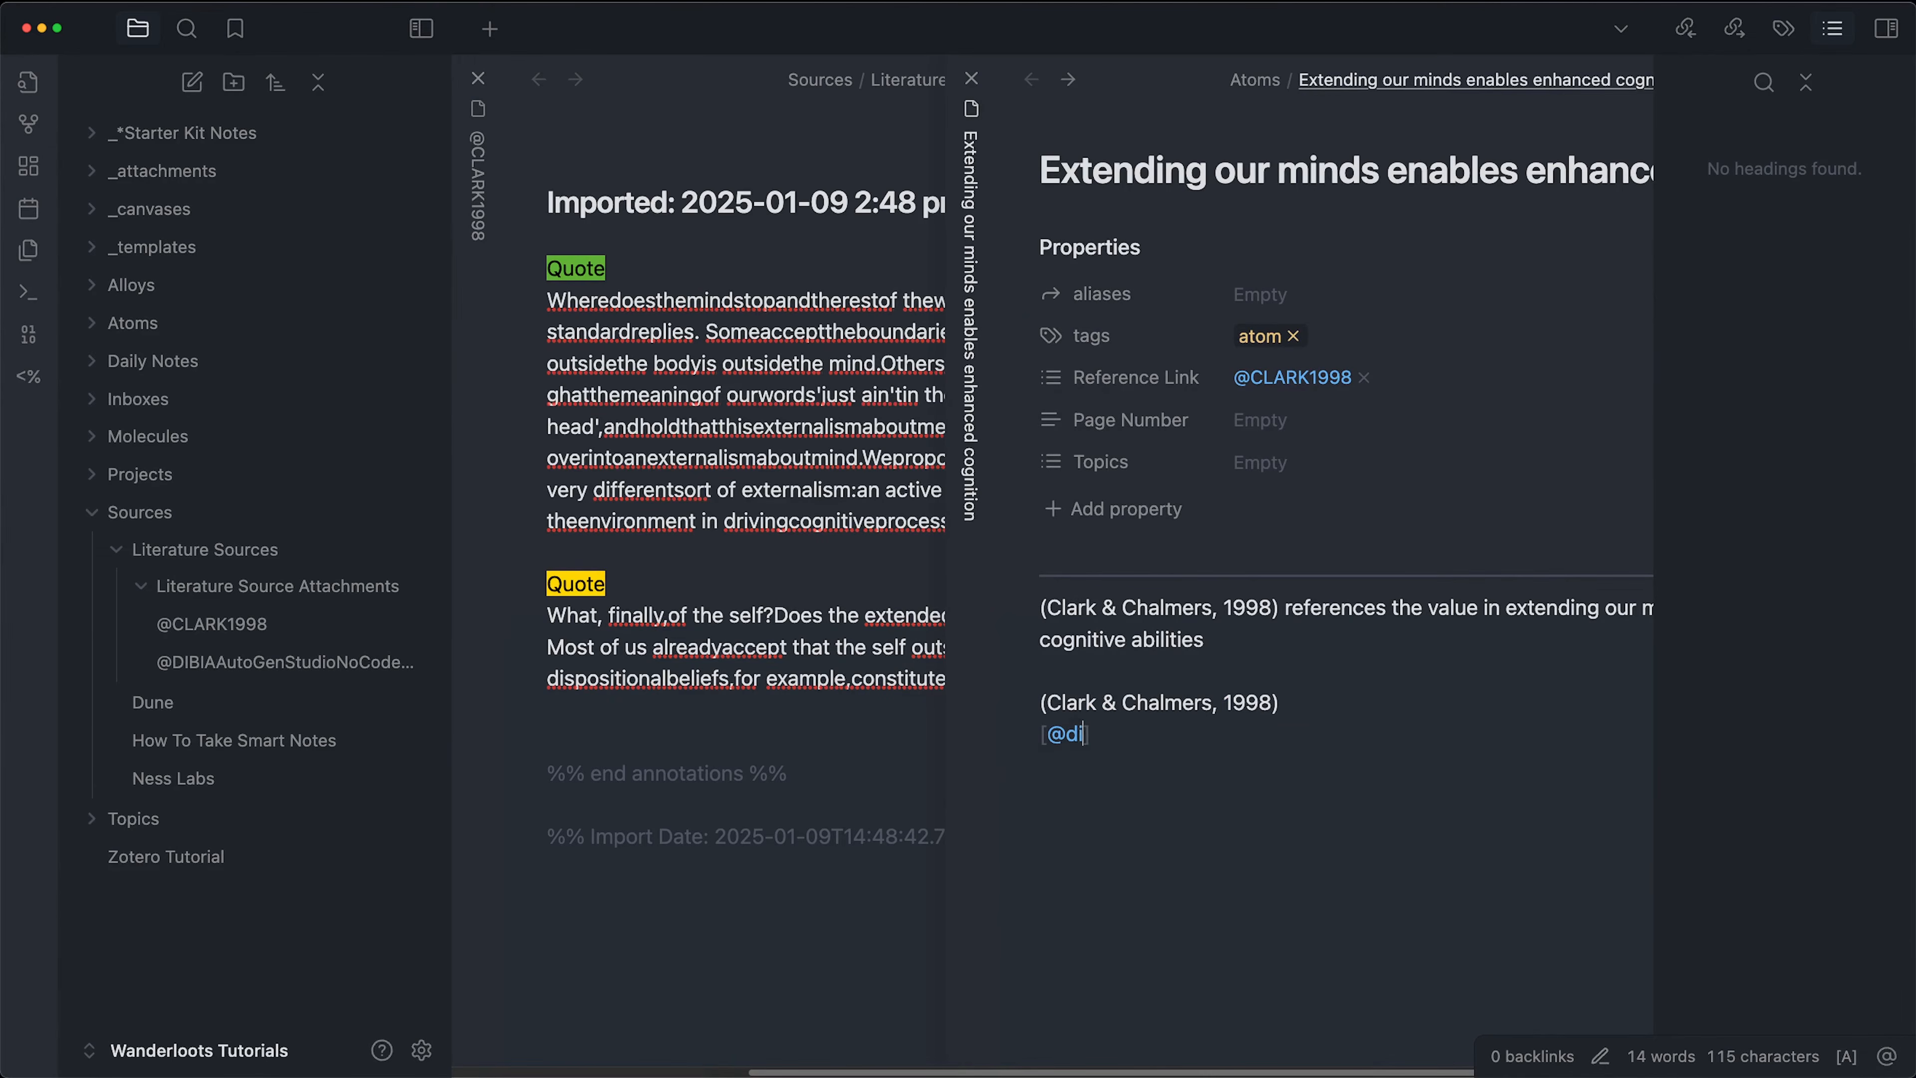
text(bi)
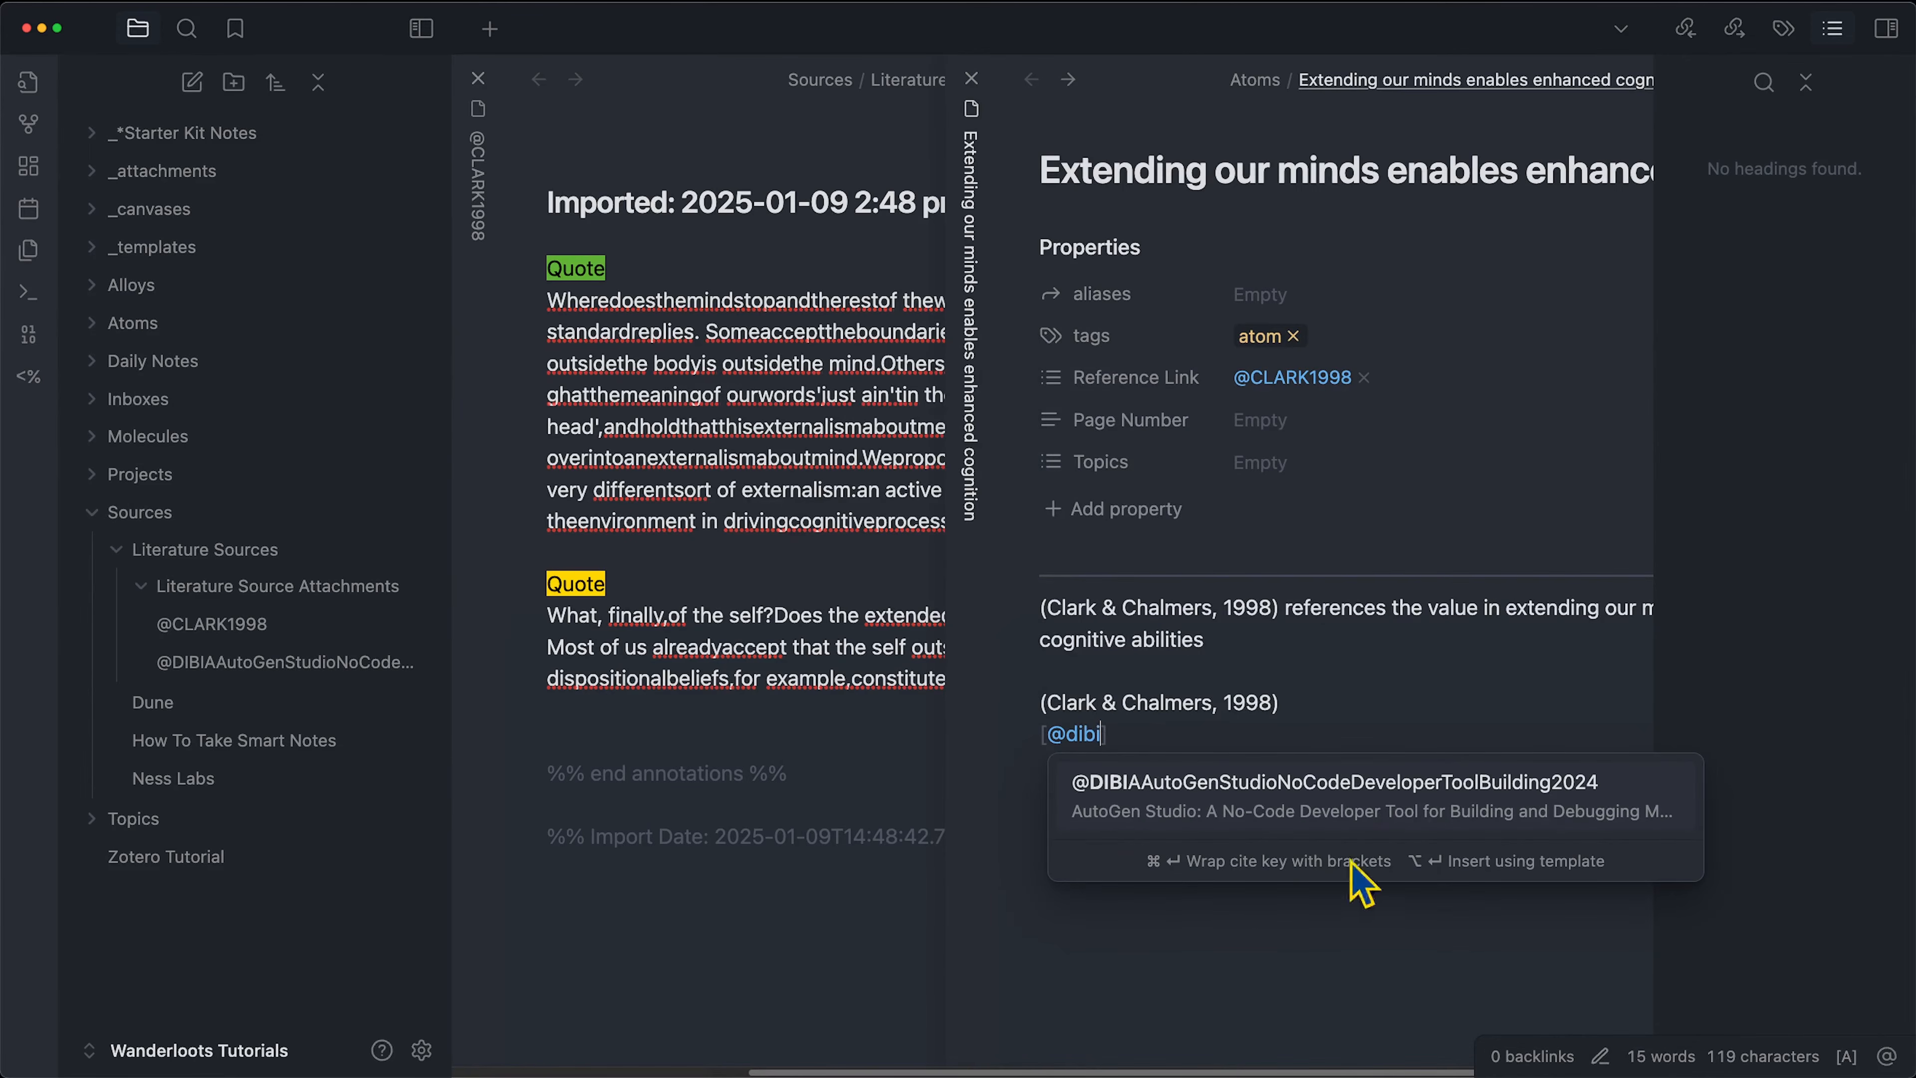
click(1403, 816)
key(Return)
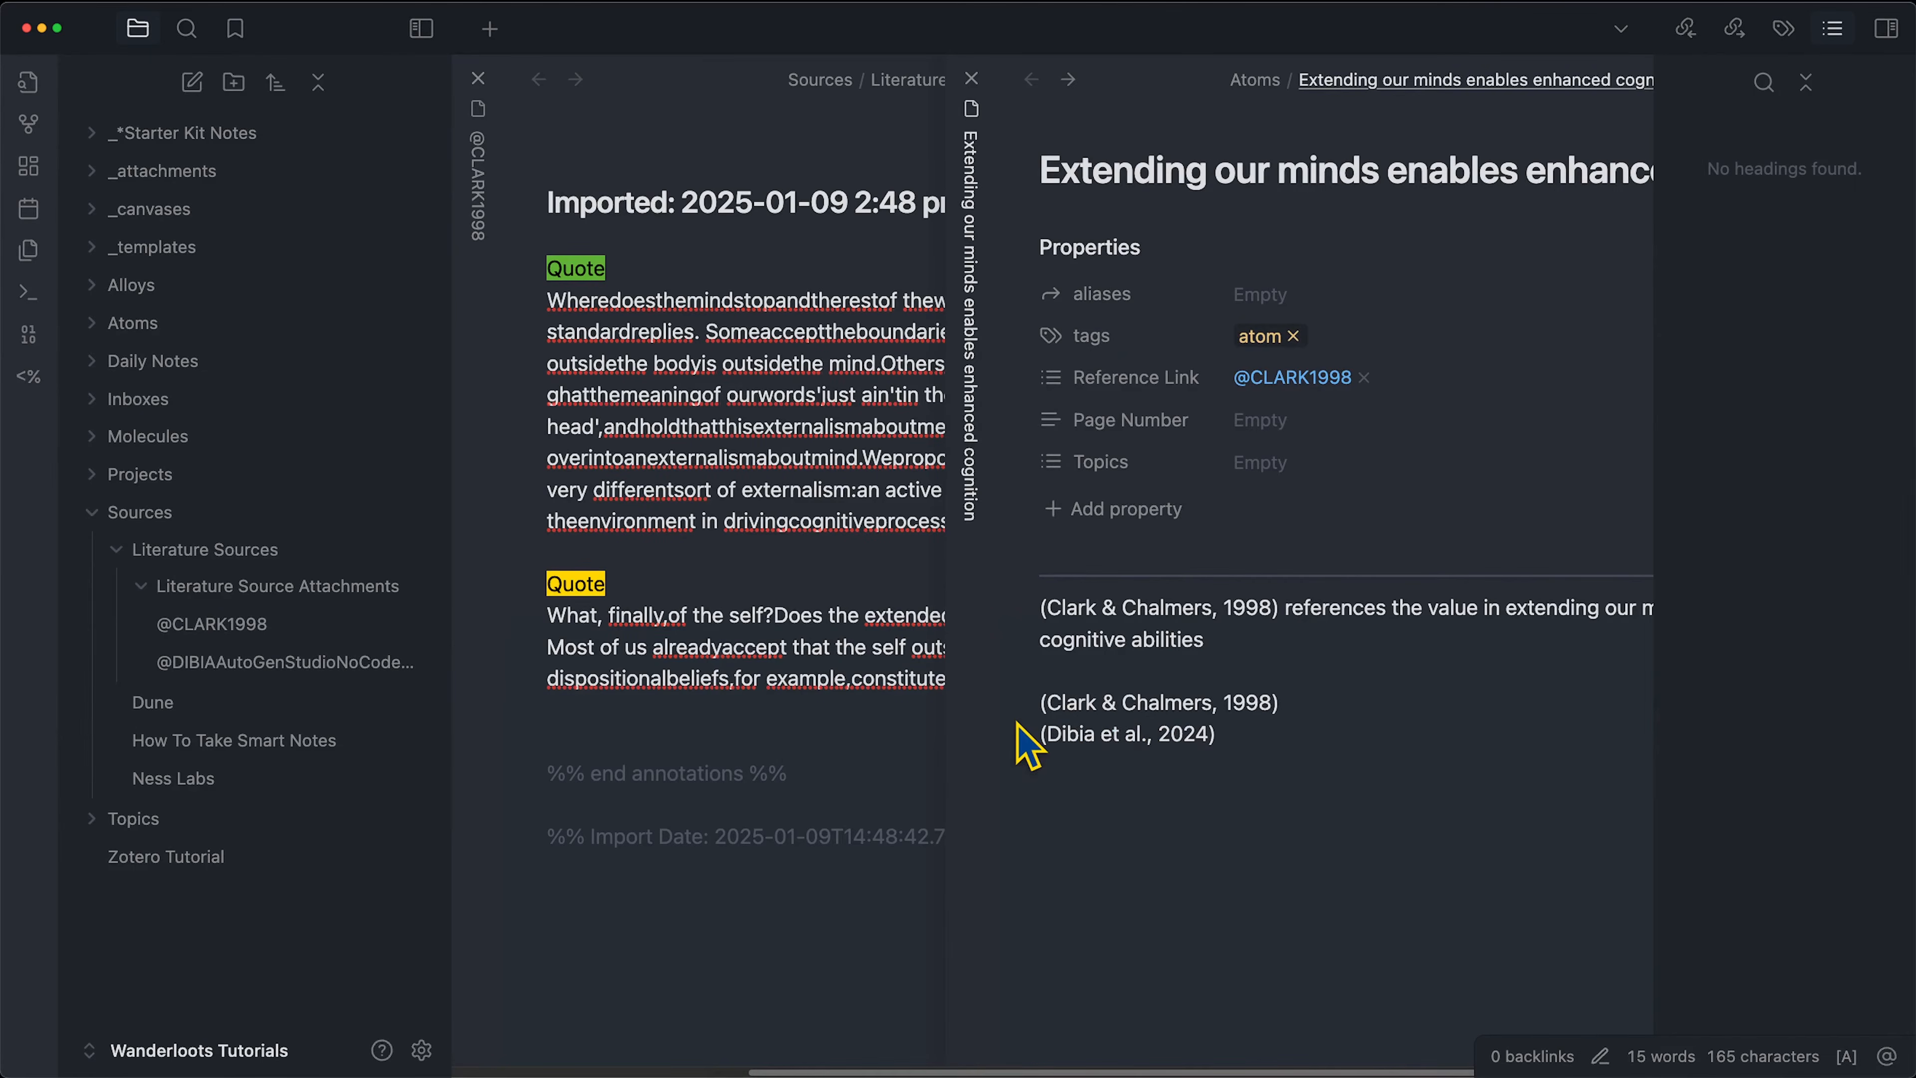
mouse_move(1051, 724)
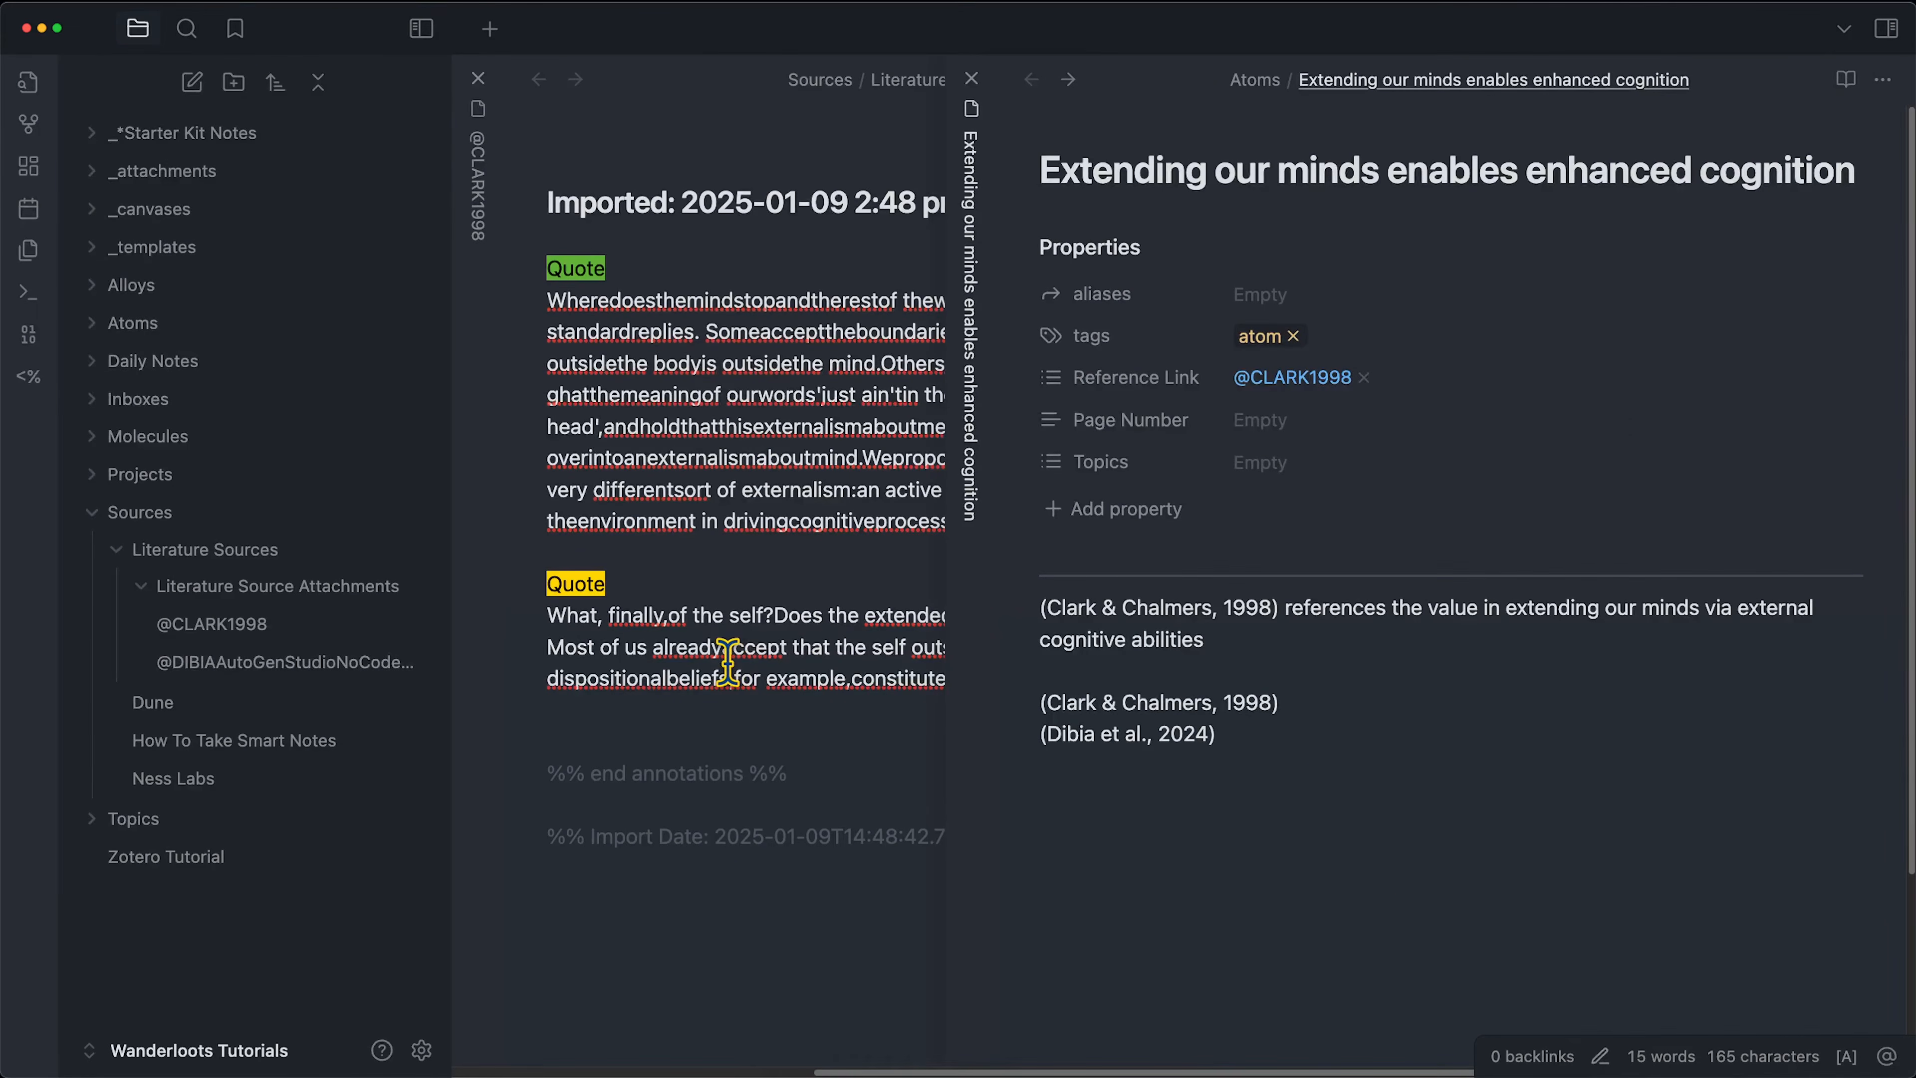
click(653, 577)
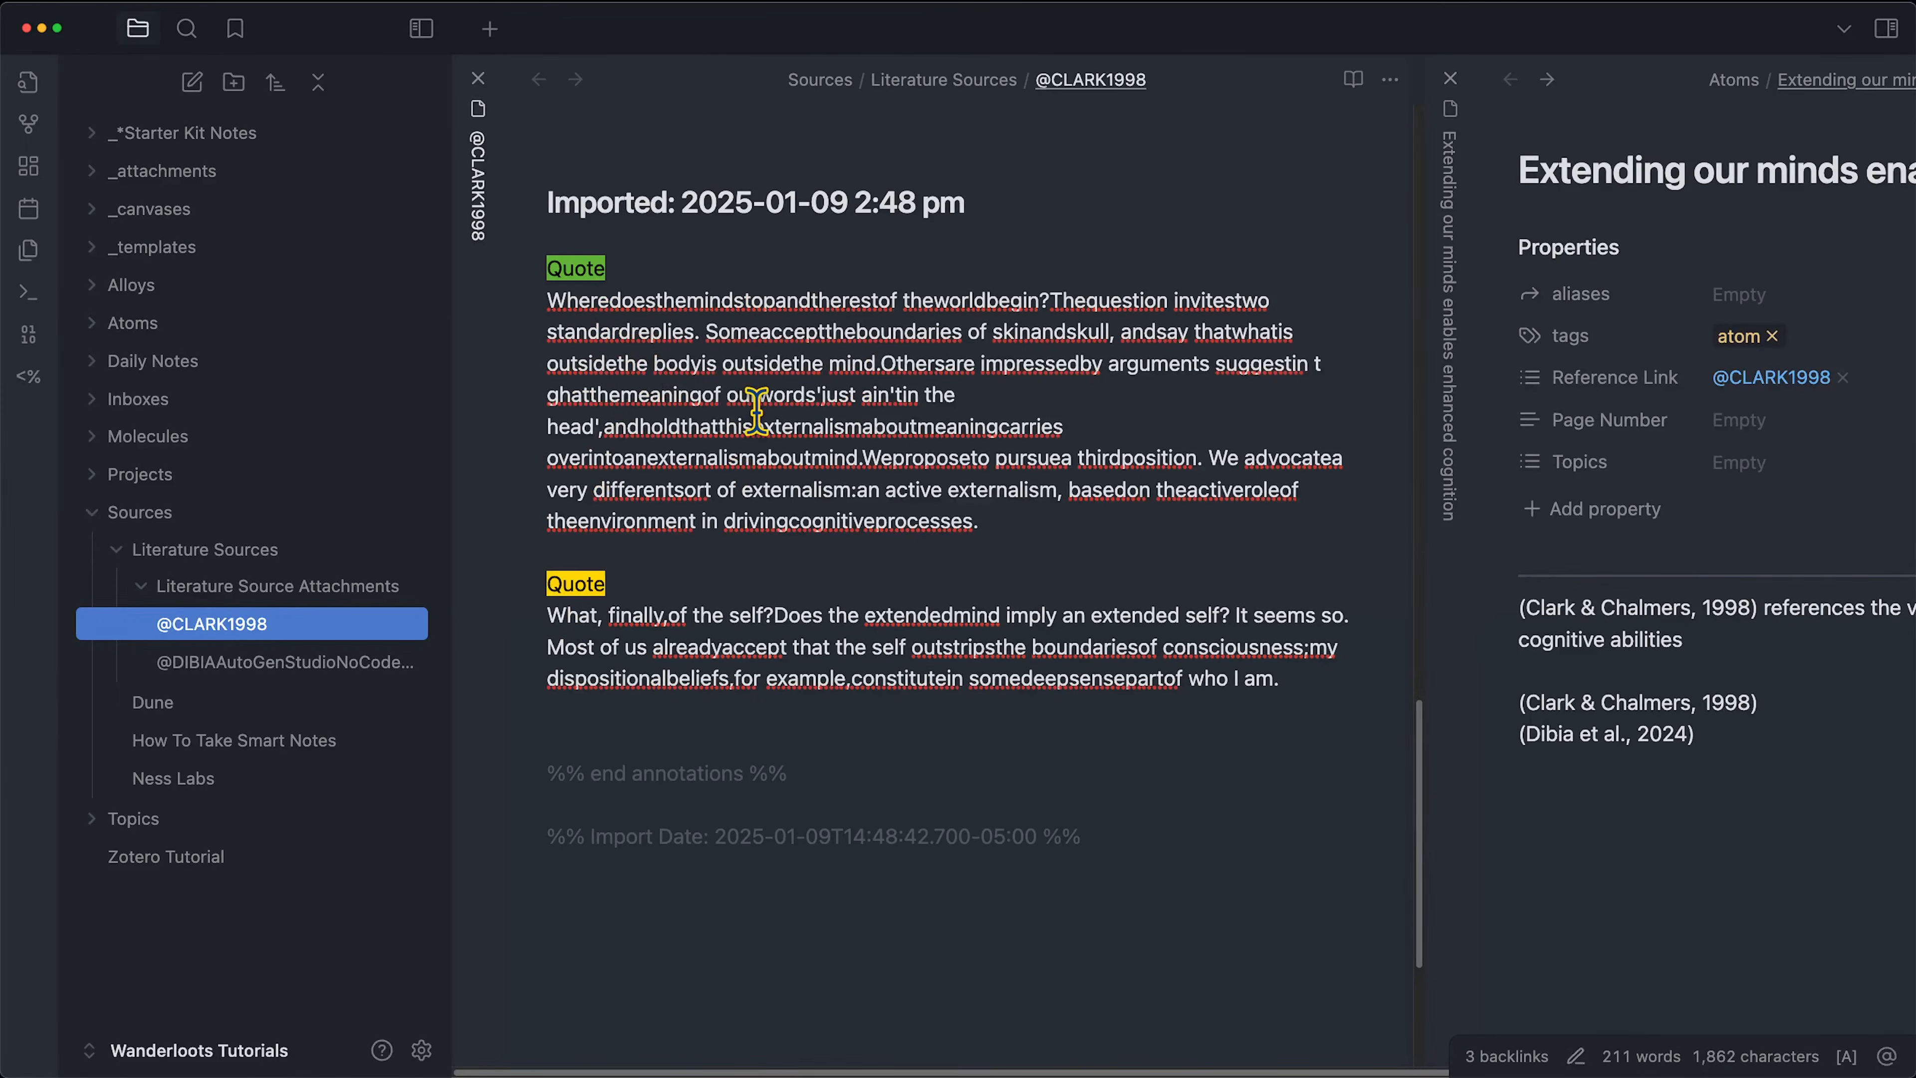
click(1735, 408)
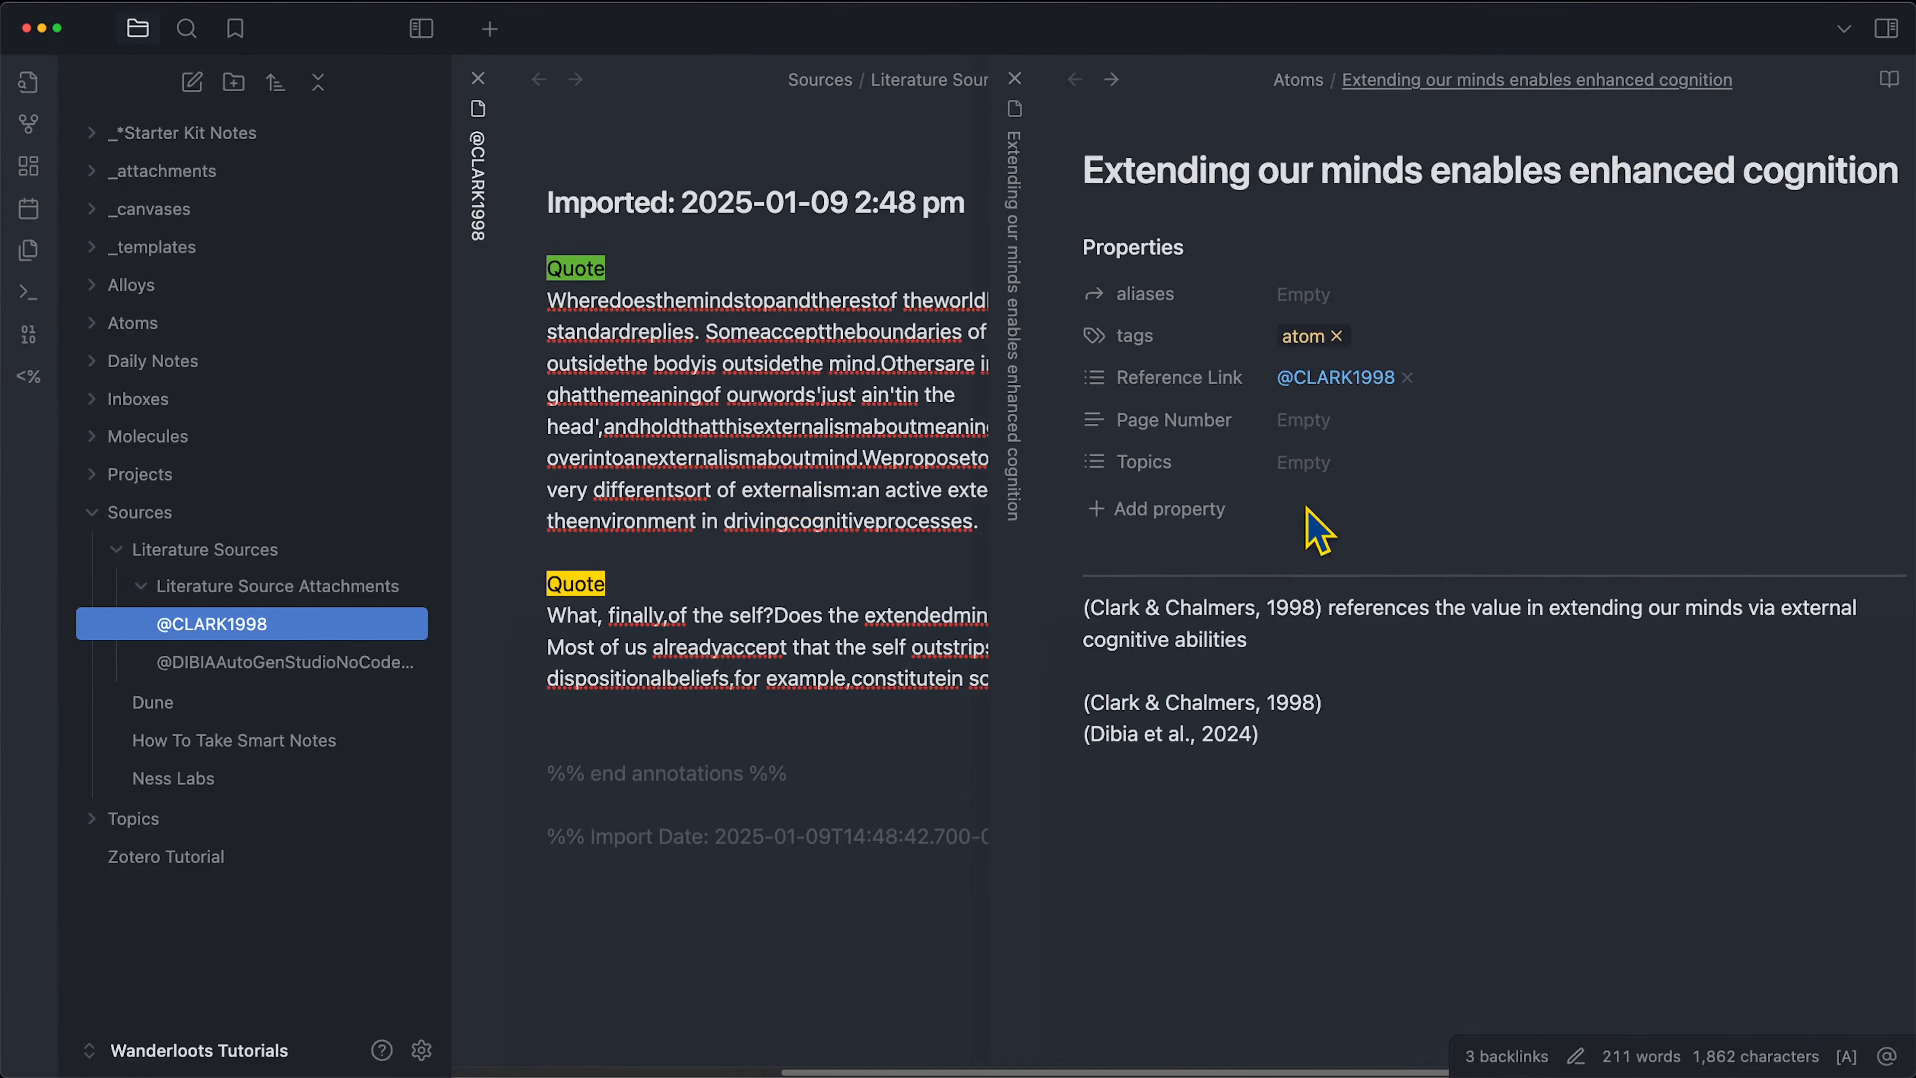
click(1095, 582)
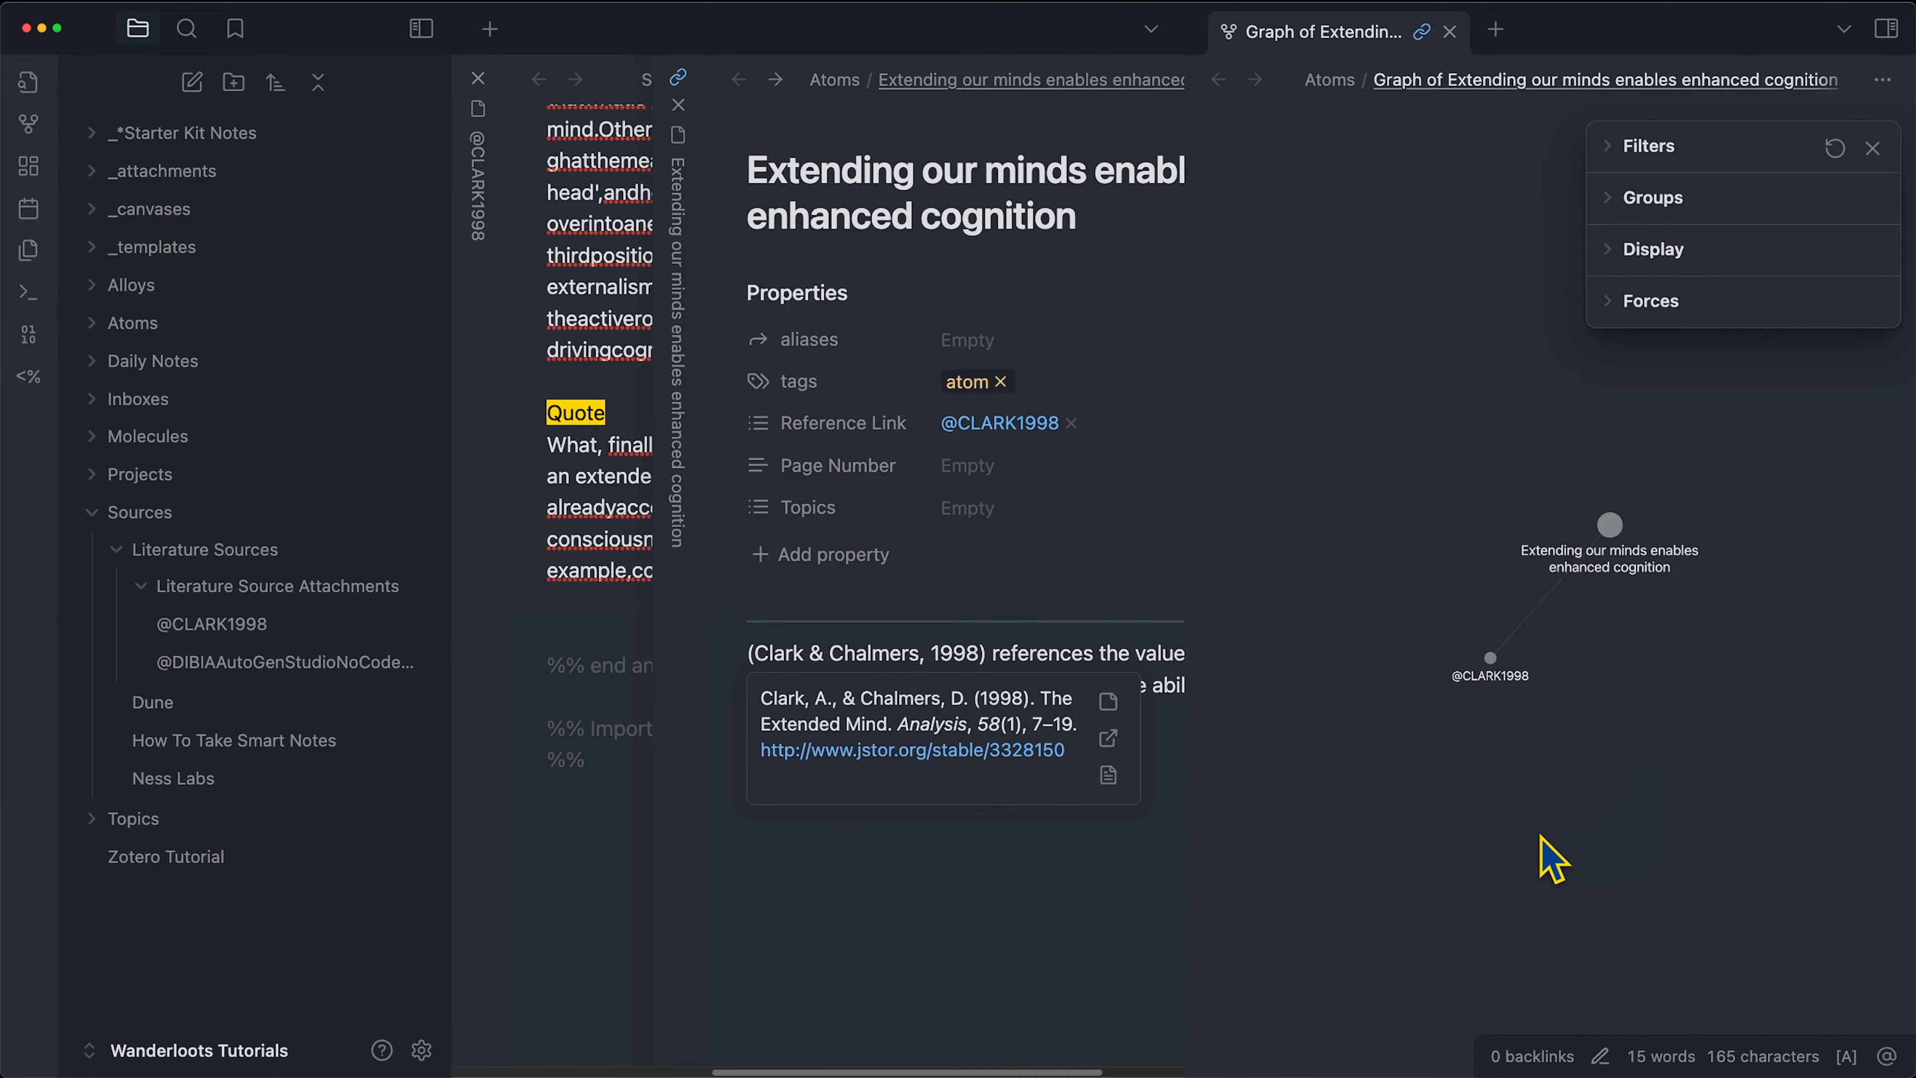
click(884, 969)
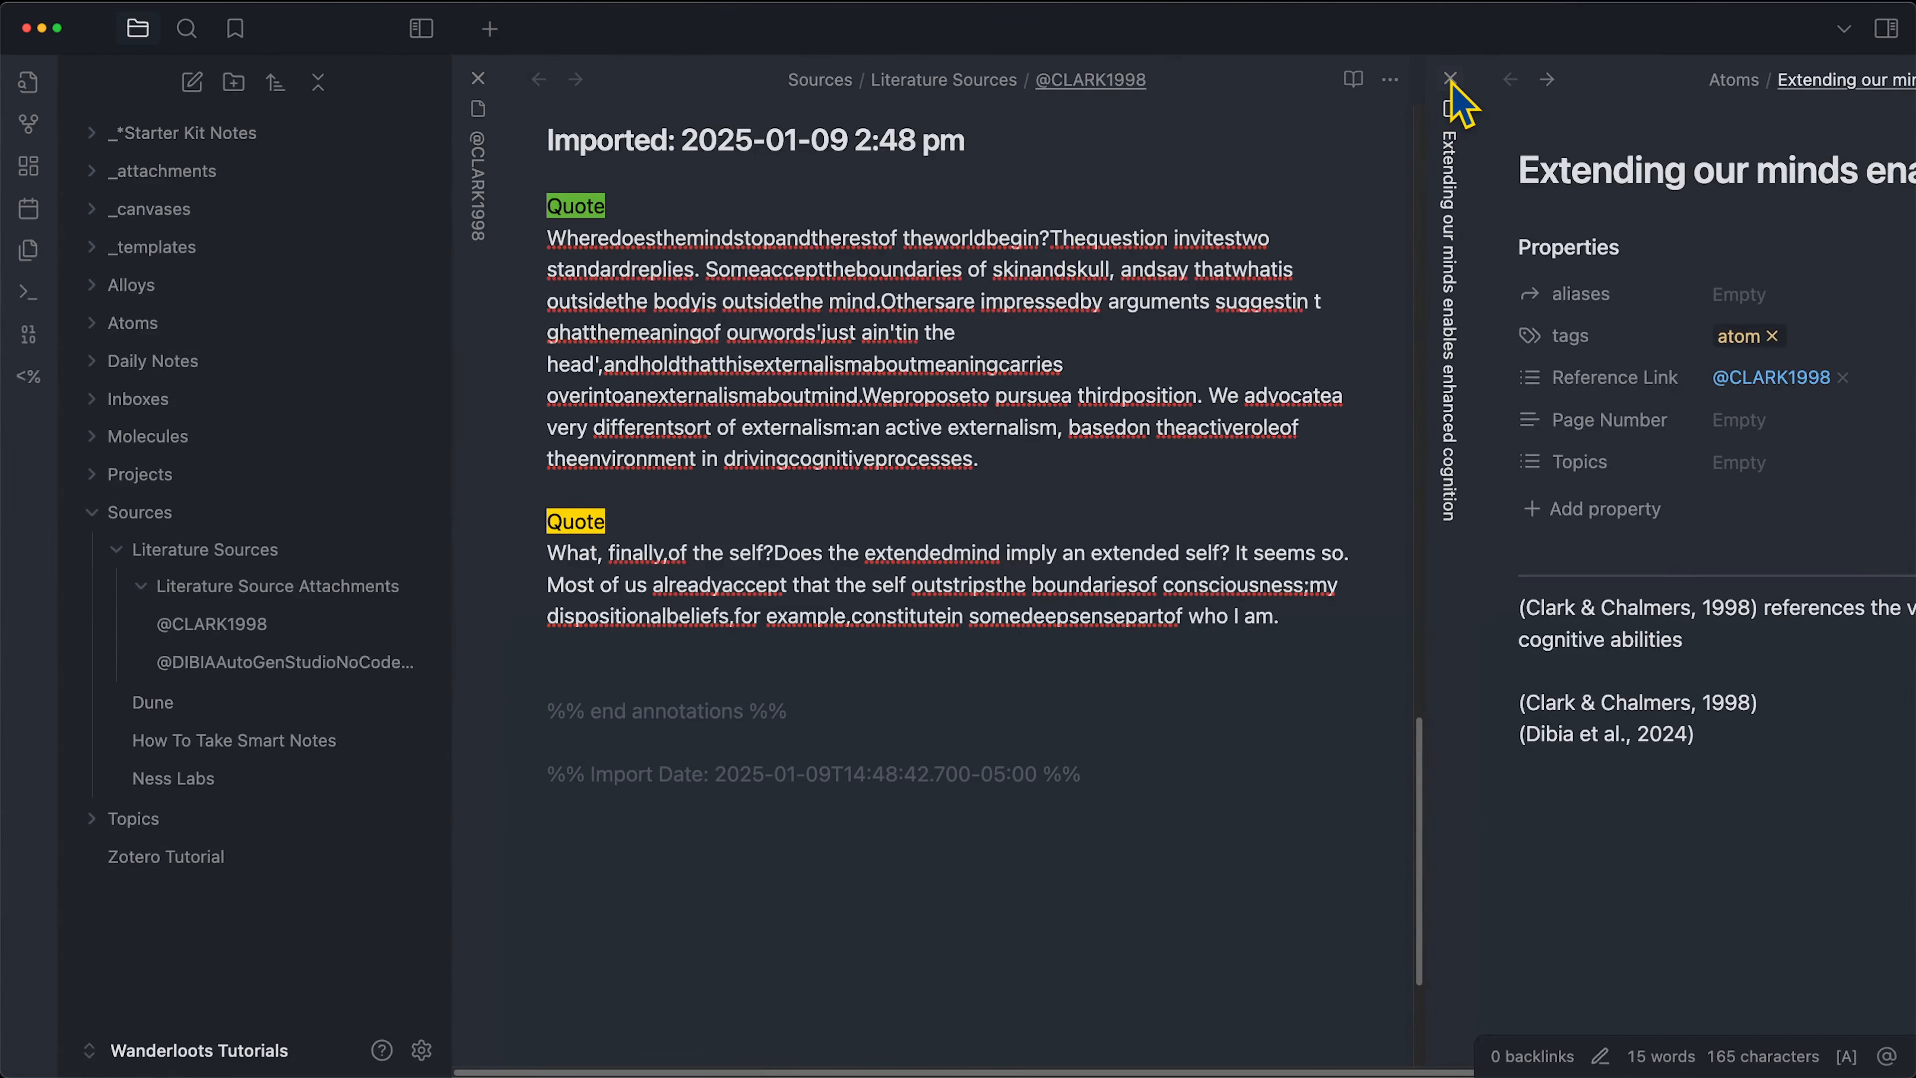
click(1450, 80)
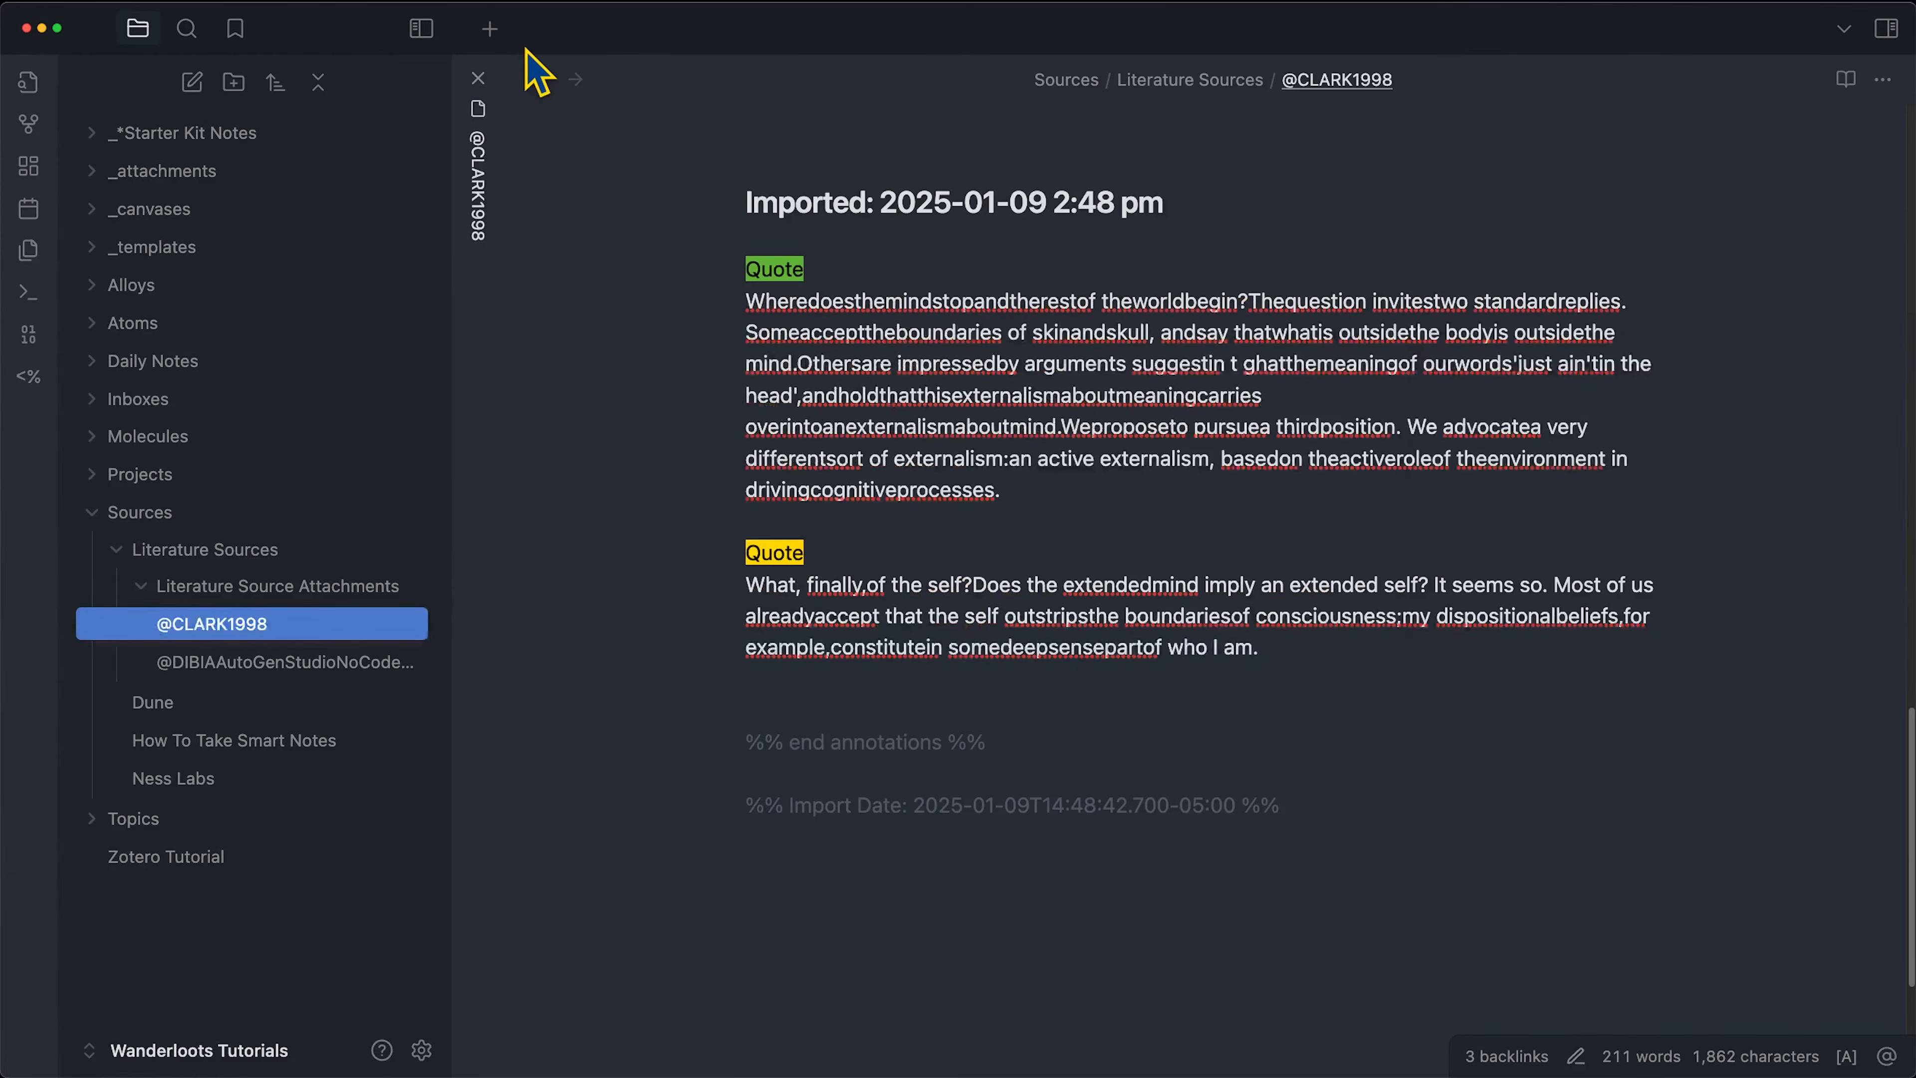
click(476, 79)
mouse_move(483, 1038)
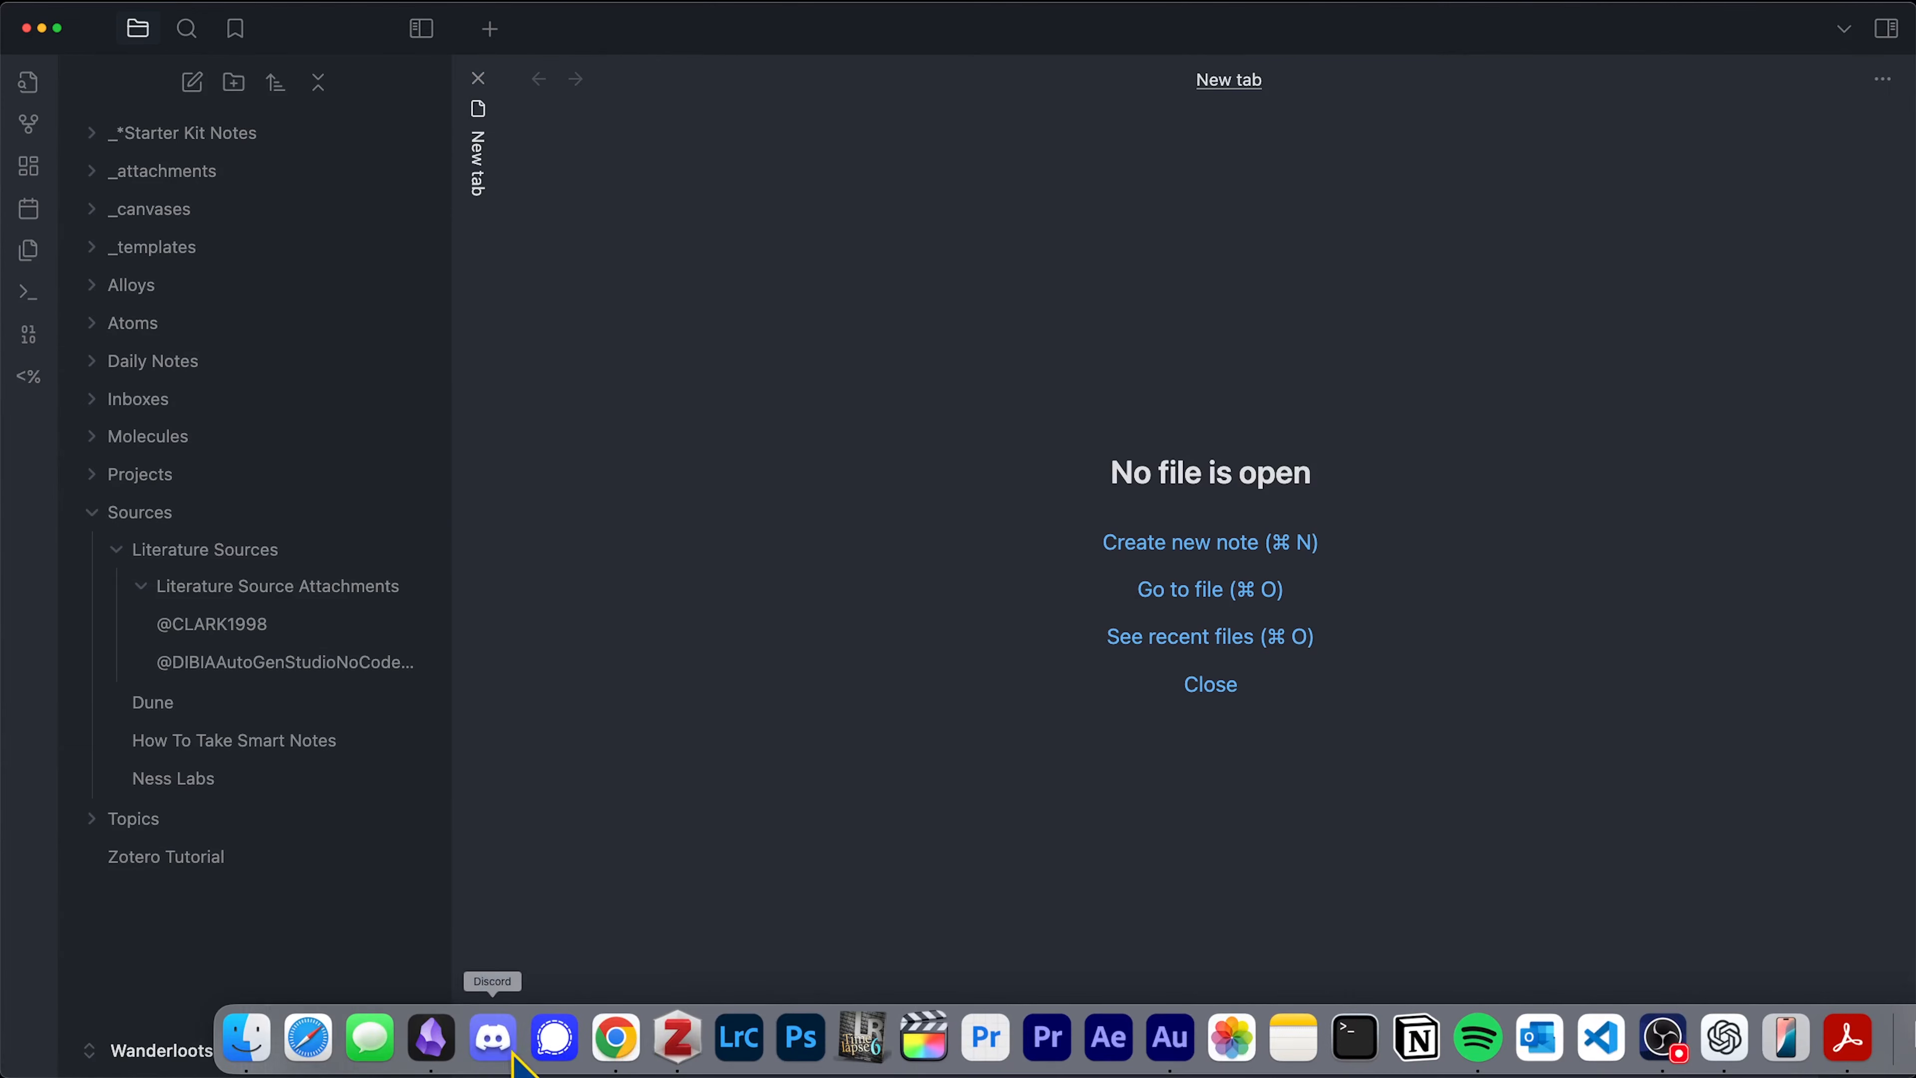
click(620, 1037)
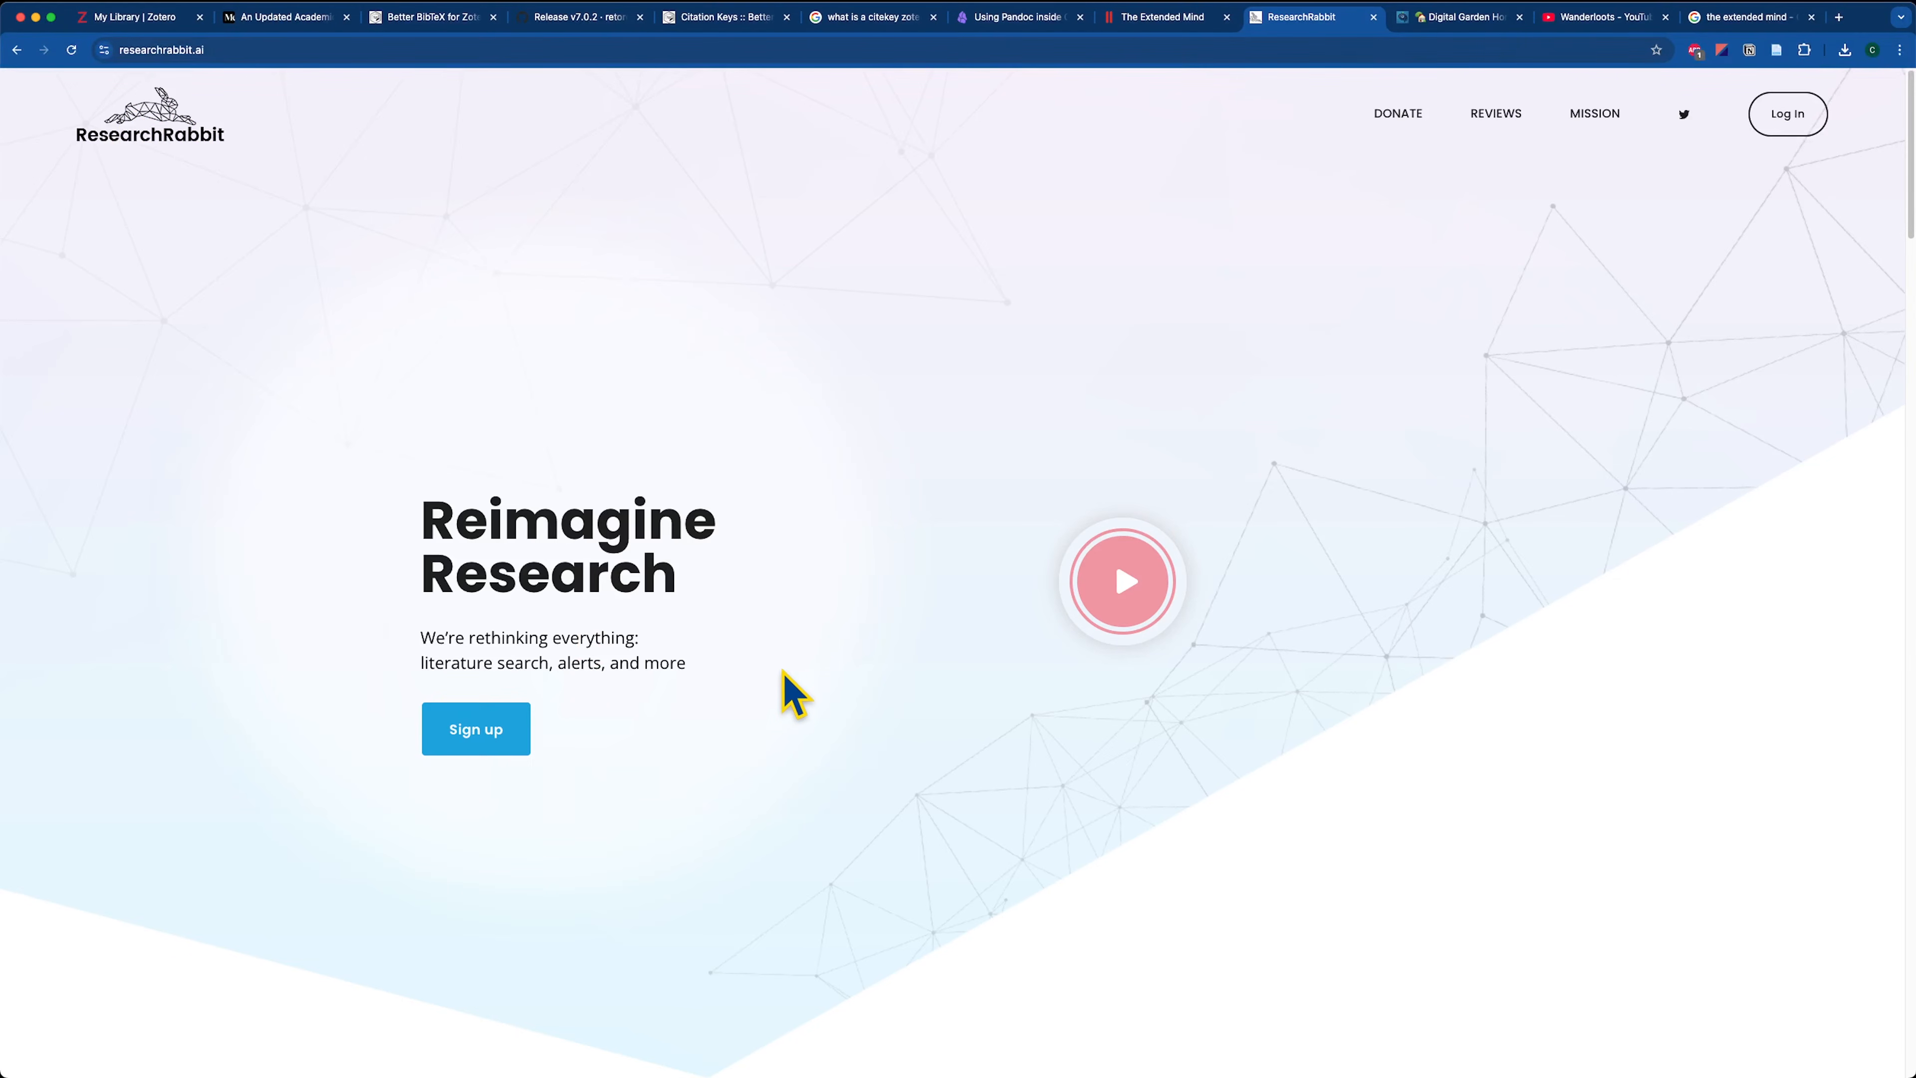
Read the ResearchRabbit homepage's feature sections, including Spotify for Papers and Personalized Digests.
scroll(837, 686, down, 15)
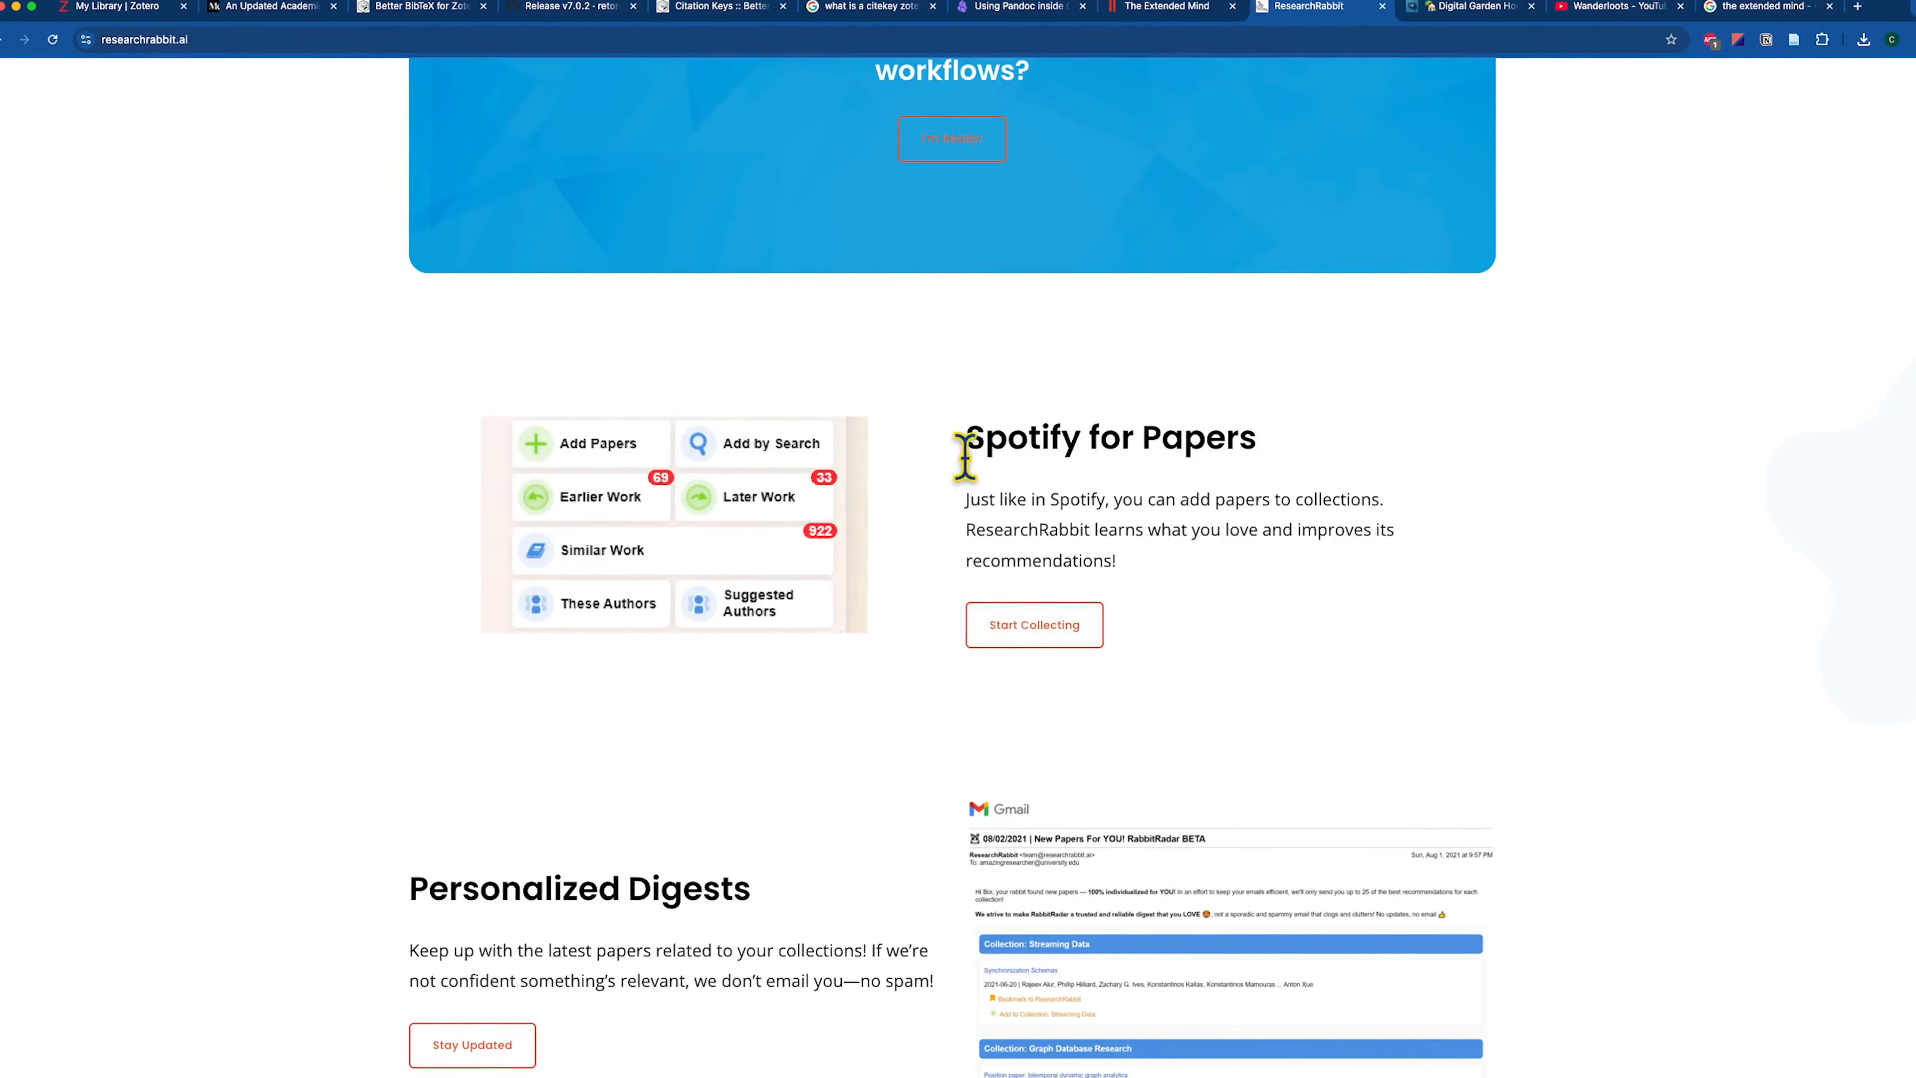
drag(967, 441, 1269, 445)
click(1305, 430)
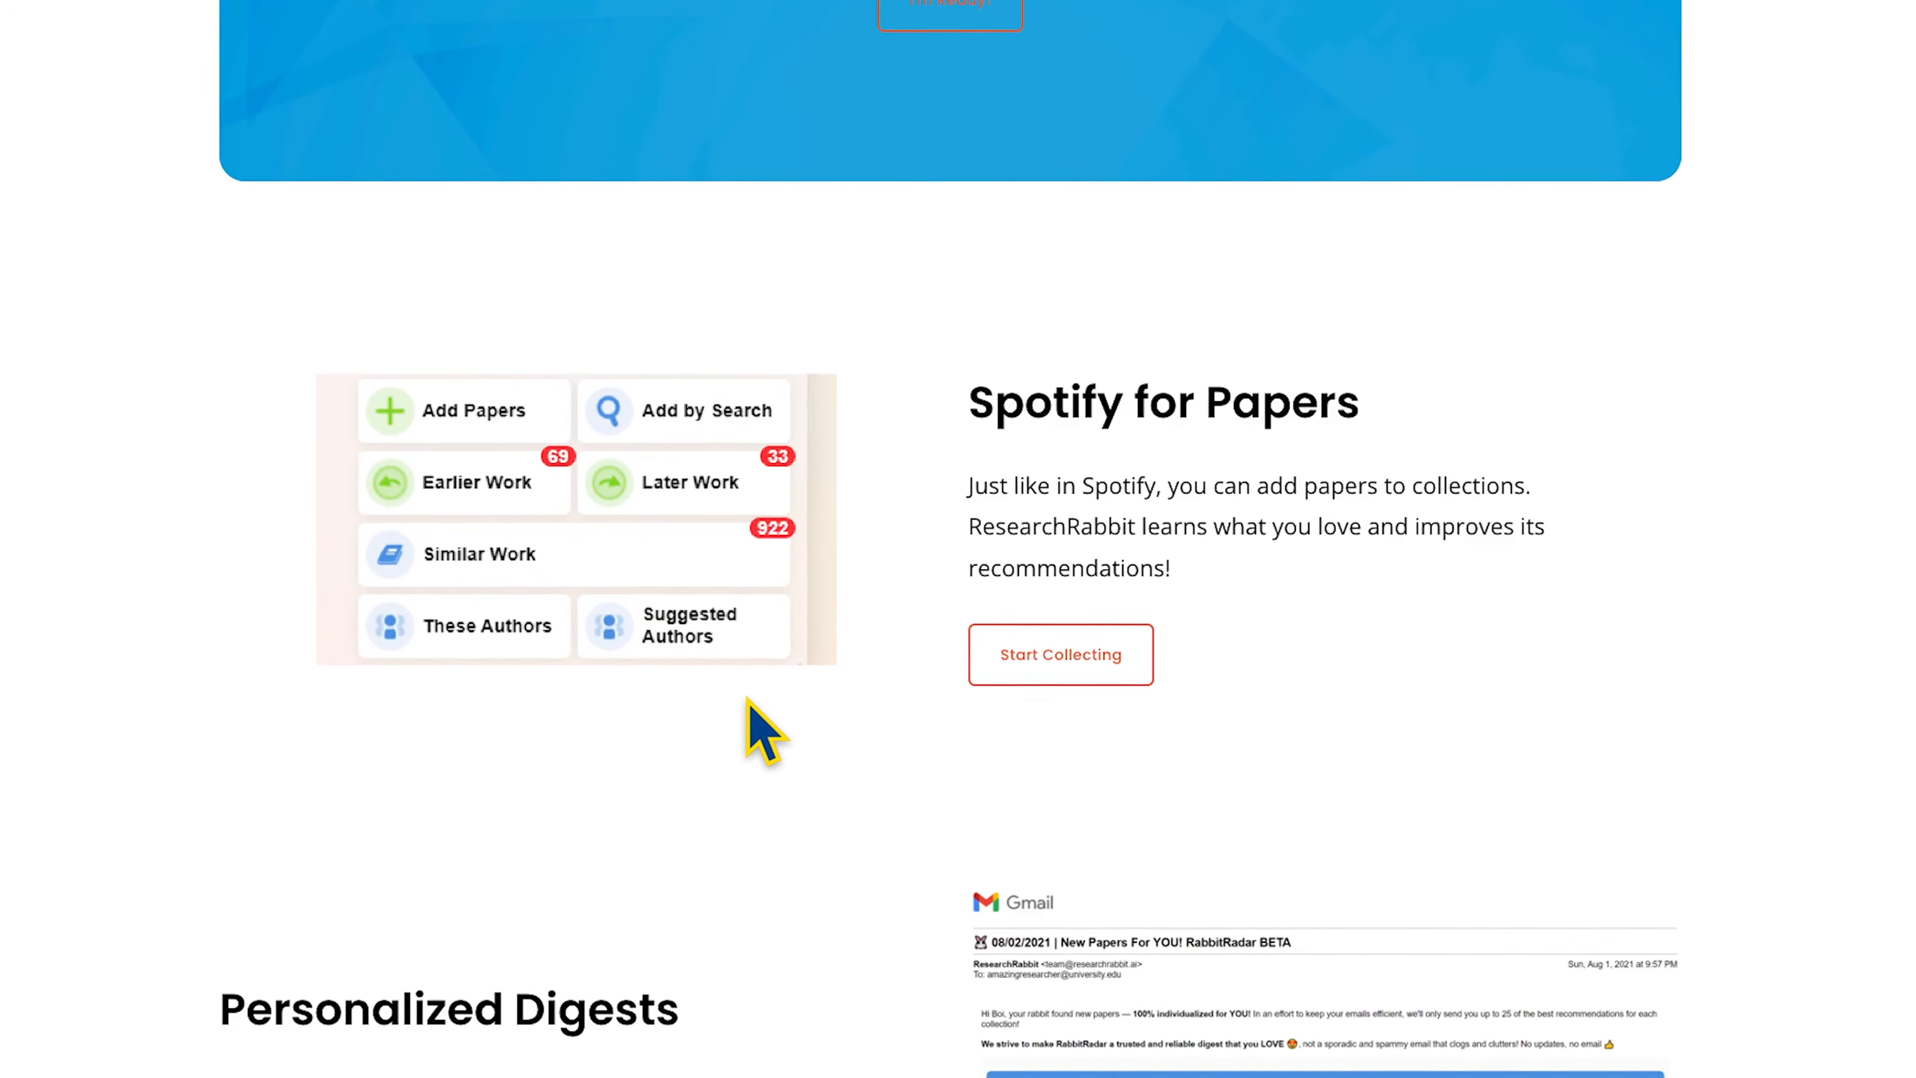
scroll(758, 727, down, 5)
scroll(753, 701, down, 5)
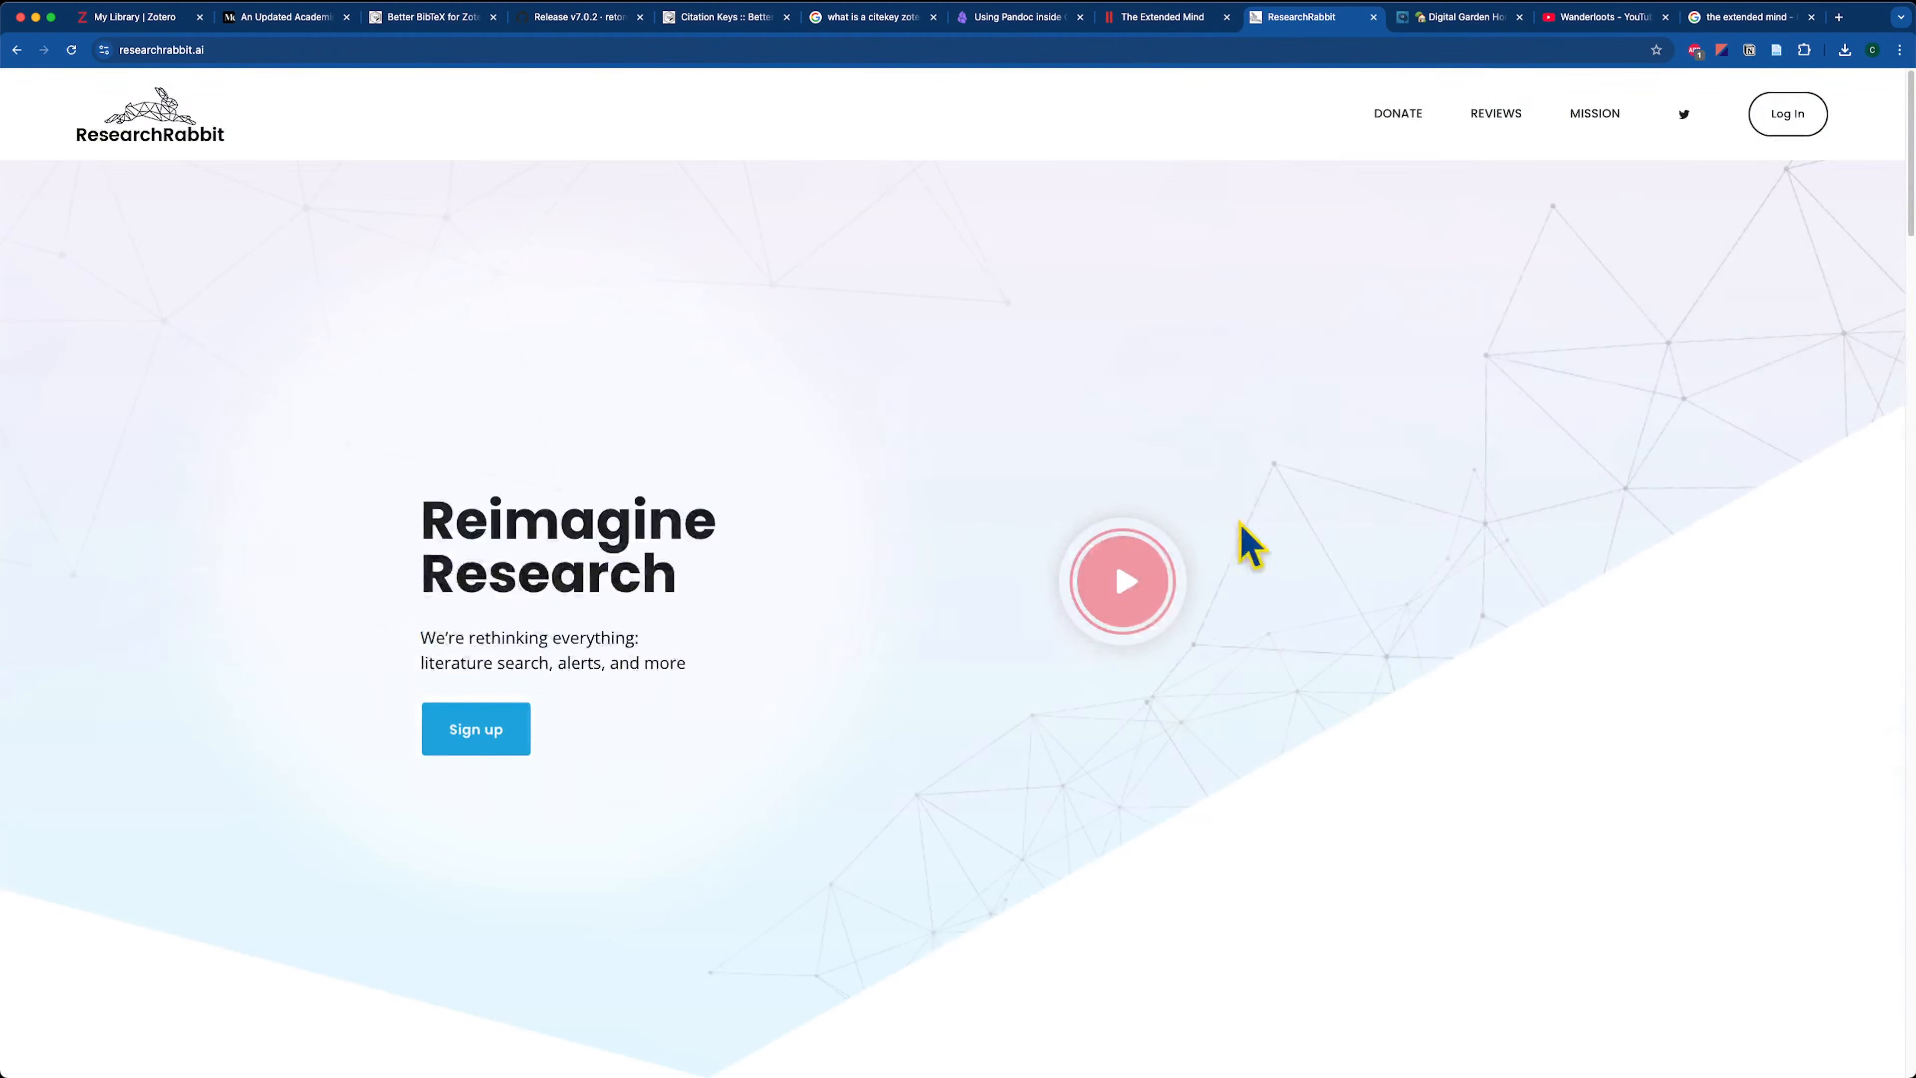
Log in to ResearchRabbit and start syncing the Zotero collection Extended Mind & Second Brains under the same name.
click(1805, 121)
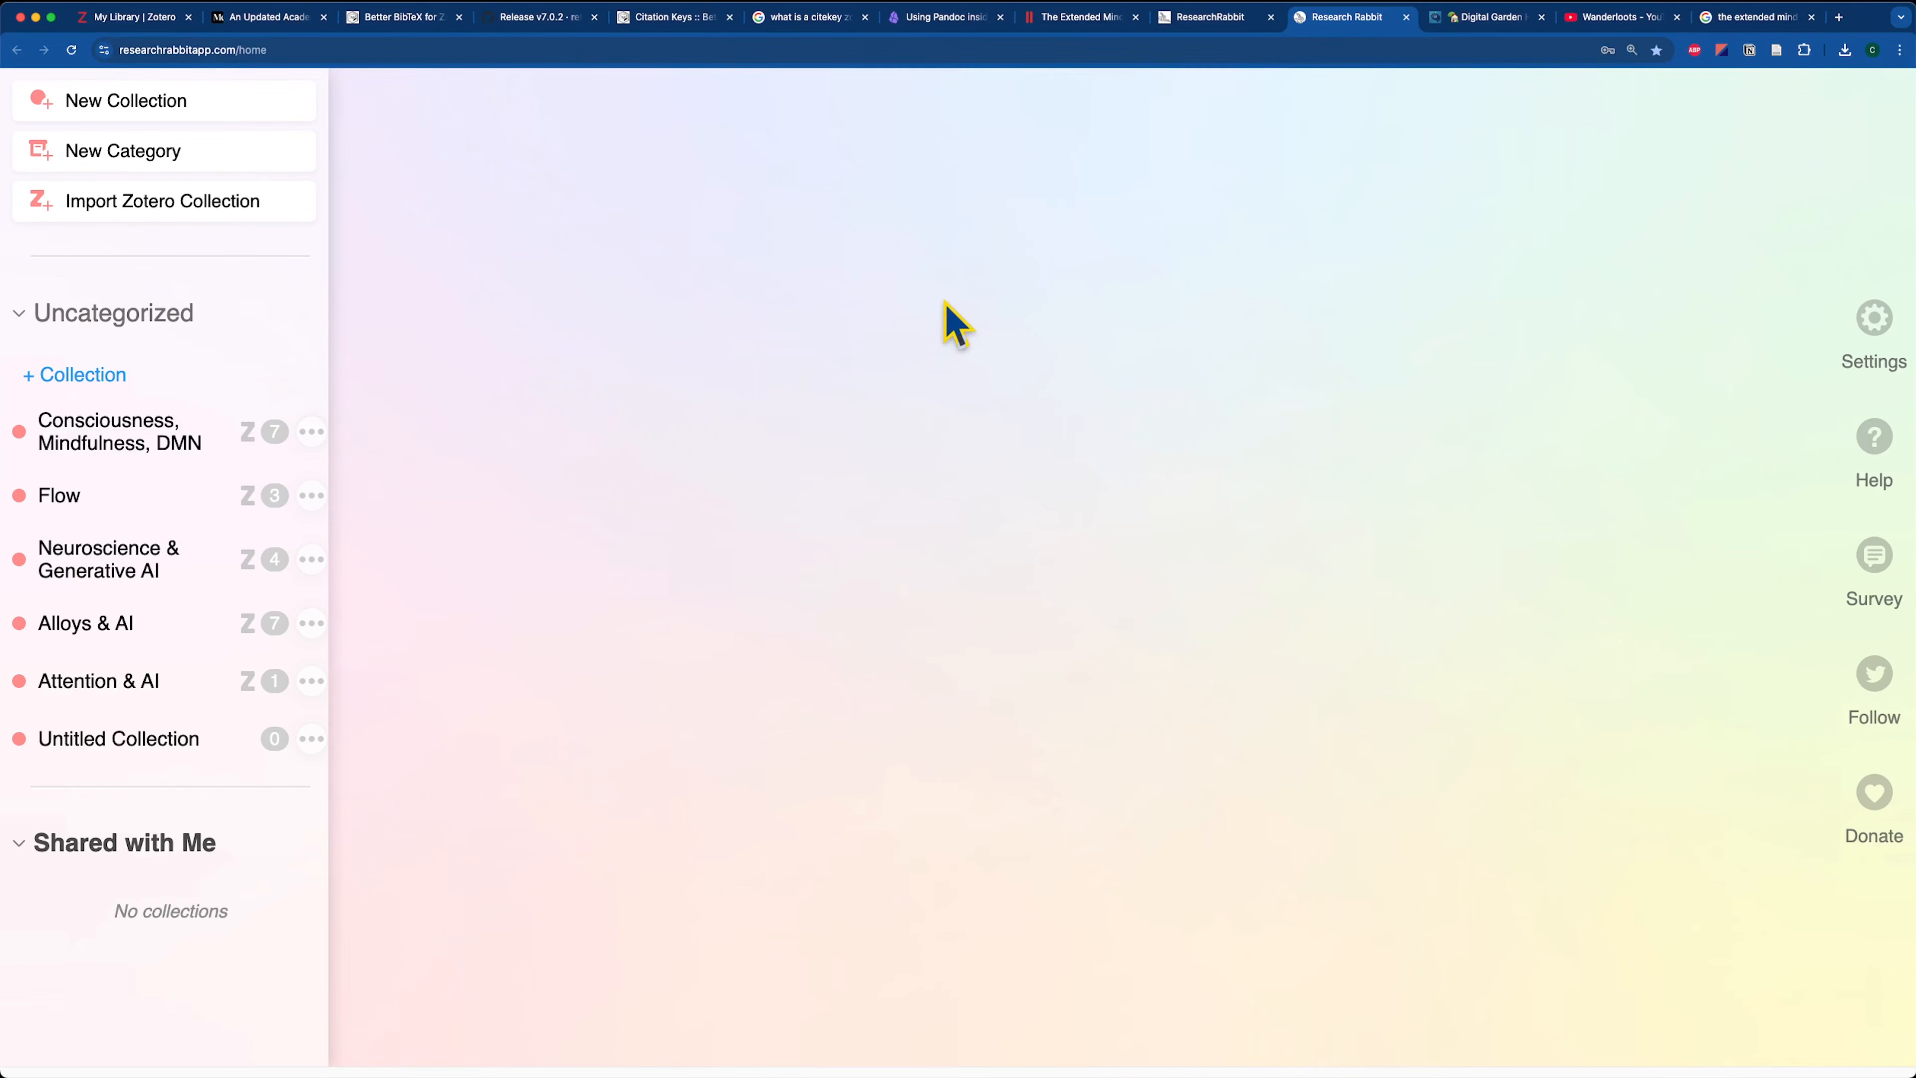
click(265, 226)
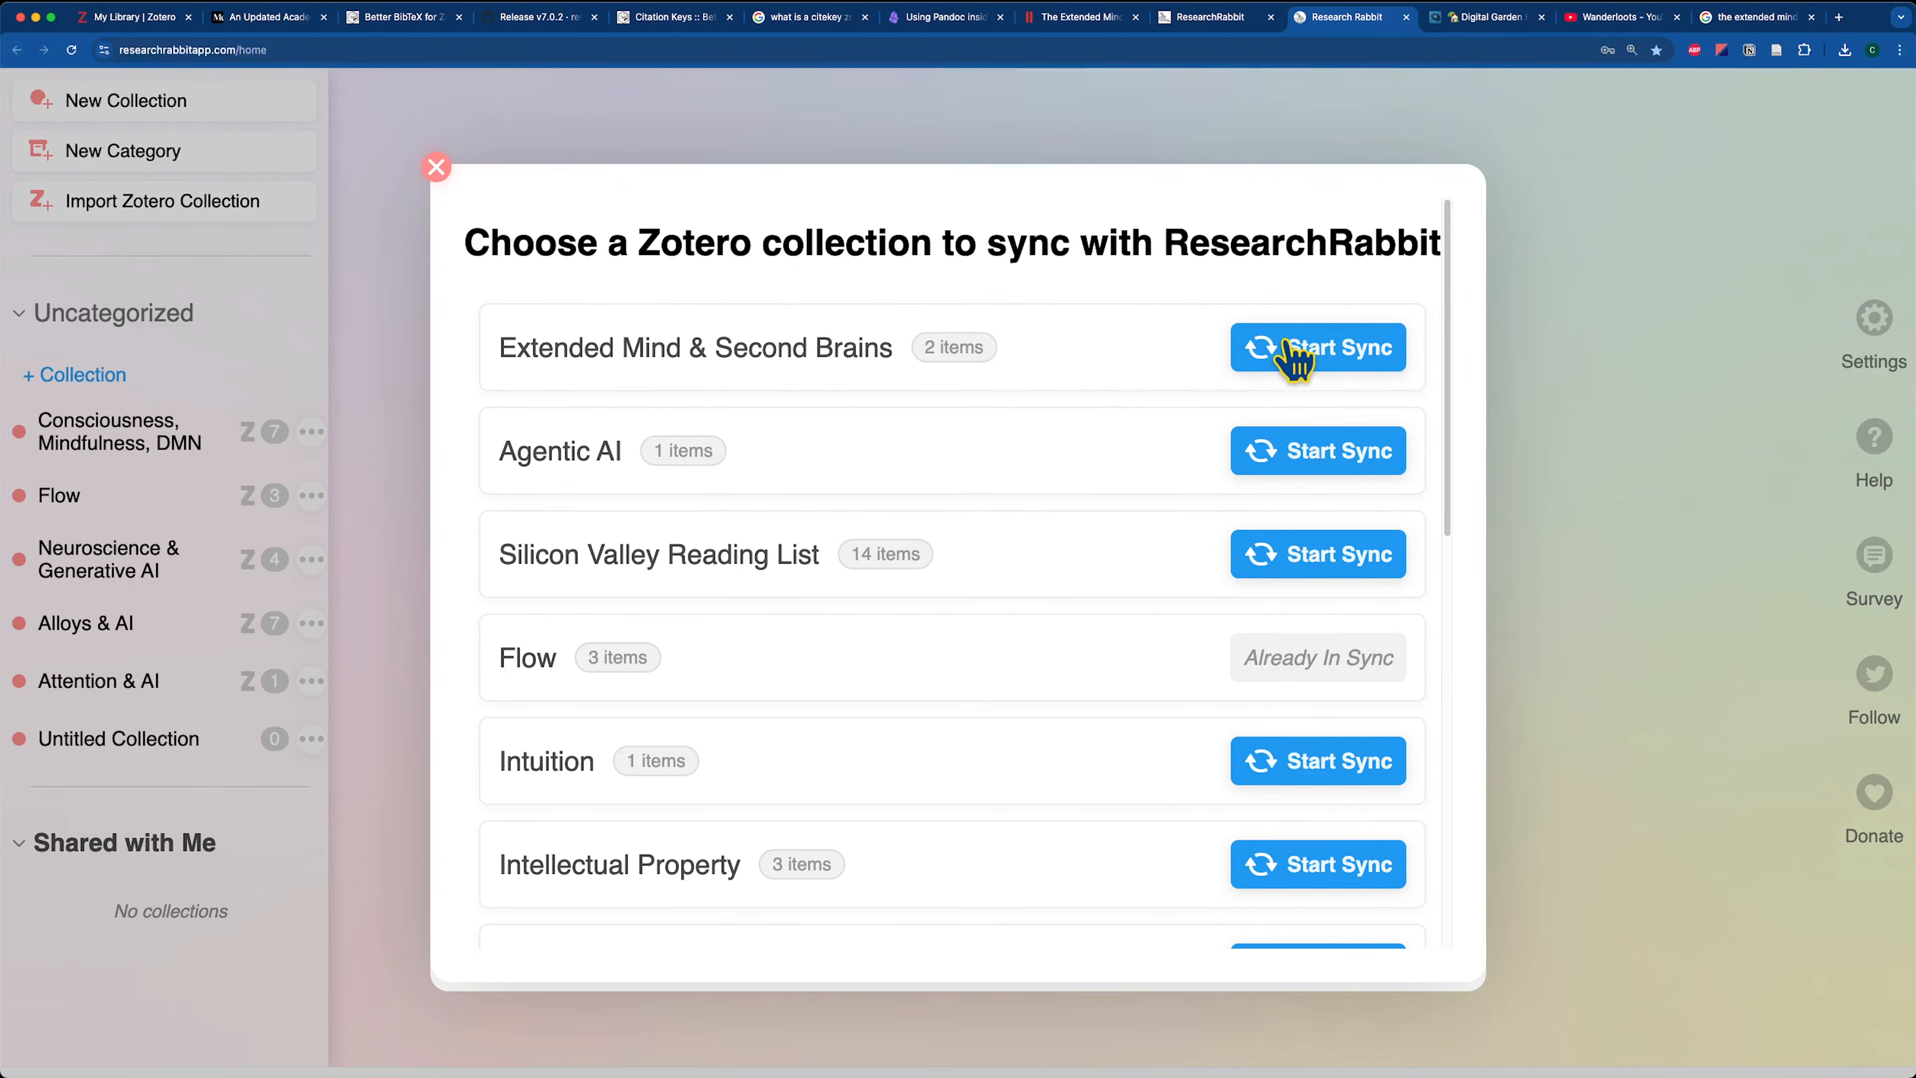
click(1258, 333)
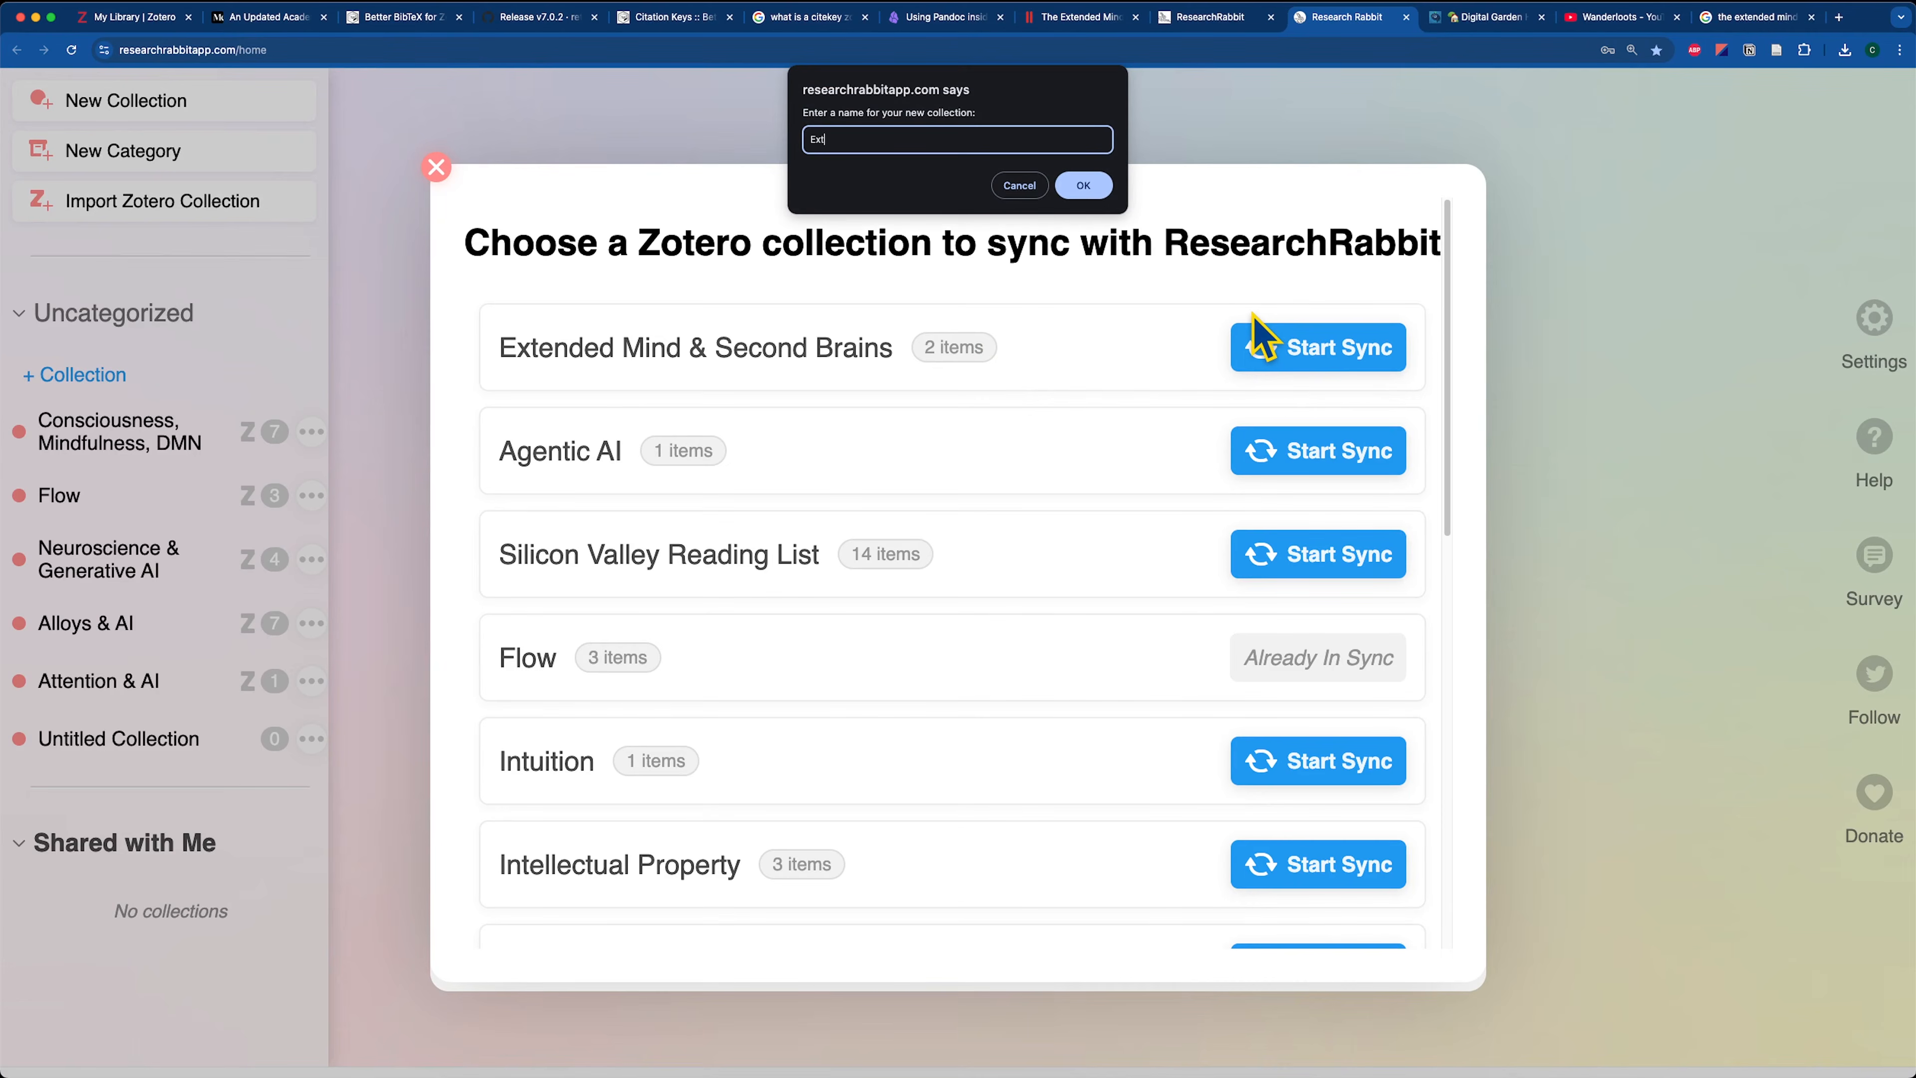
key(Return)
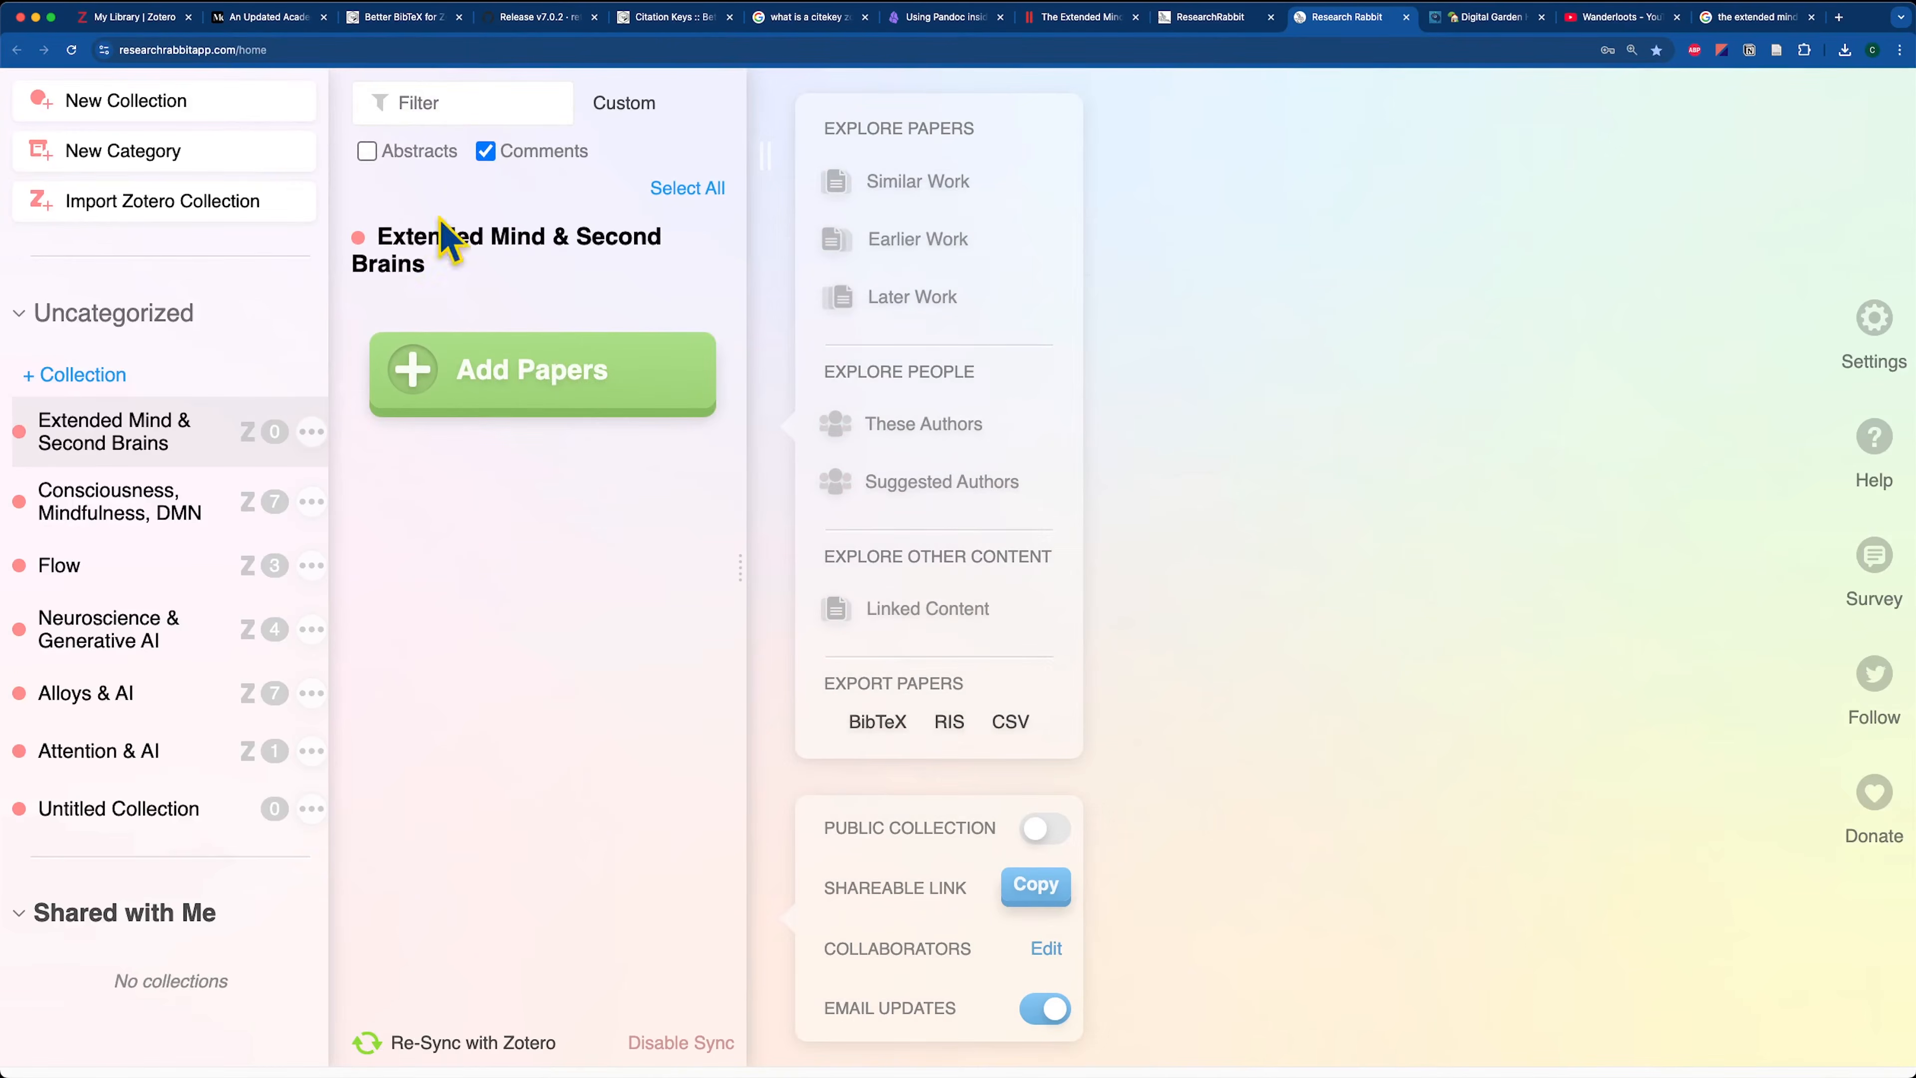
Review the suggested matches for "#11: Augmented Personal Knowledge Management" and reject them all so that paper is not synced.
triple_click(498, 506)
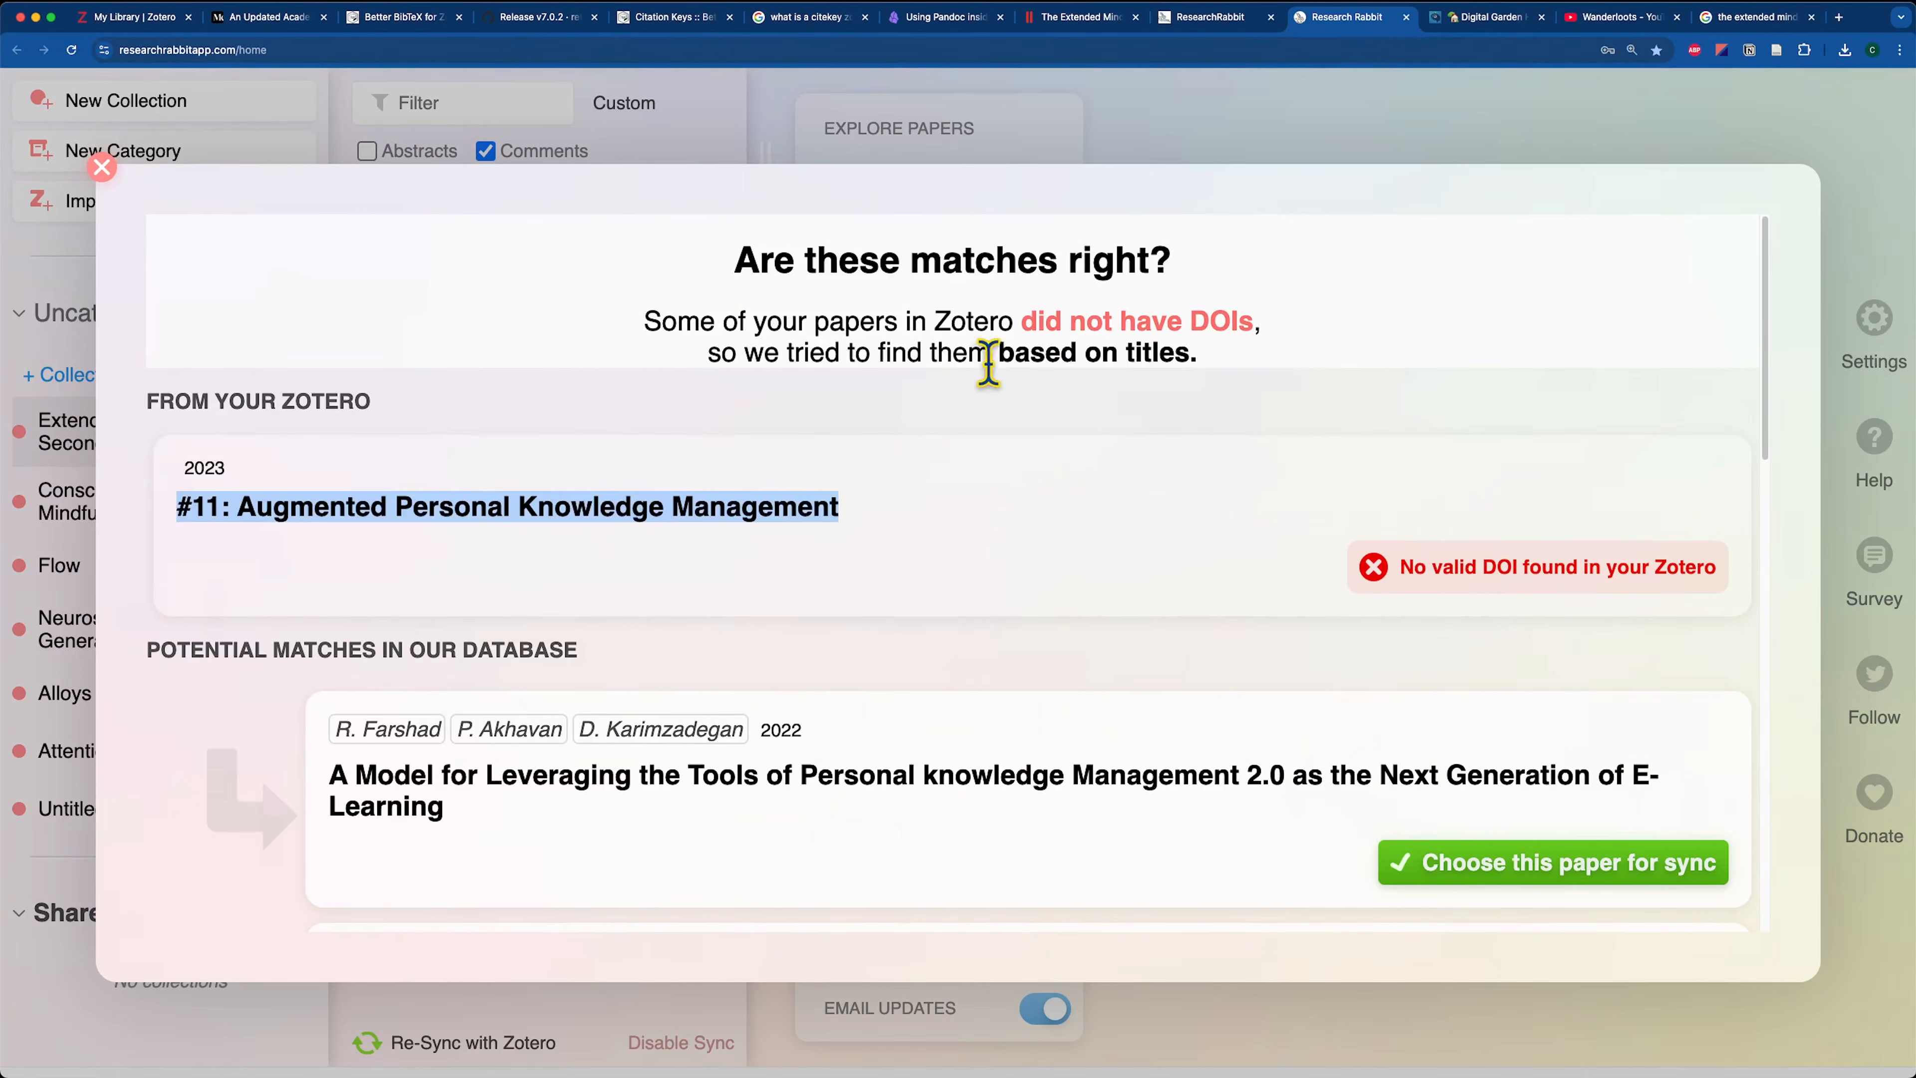
click(748, 350)
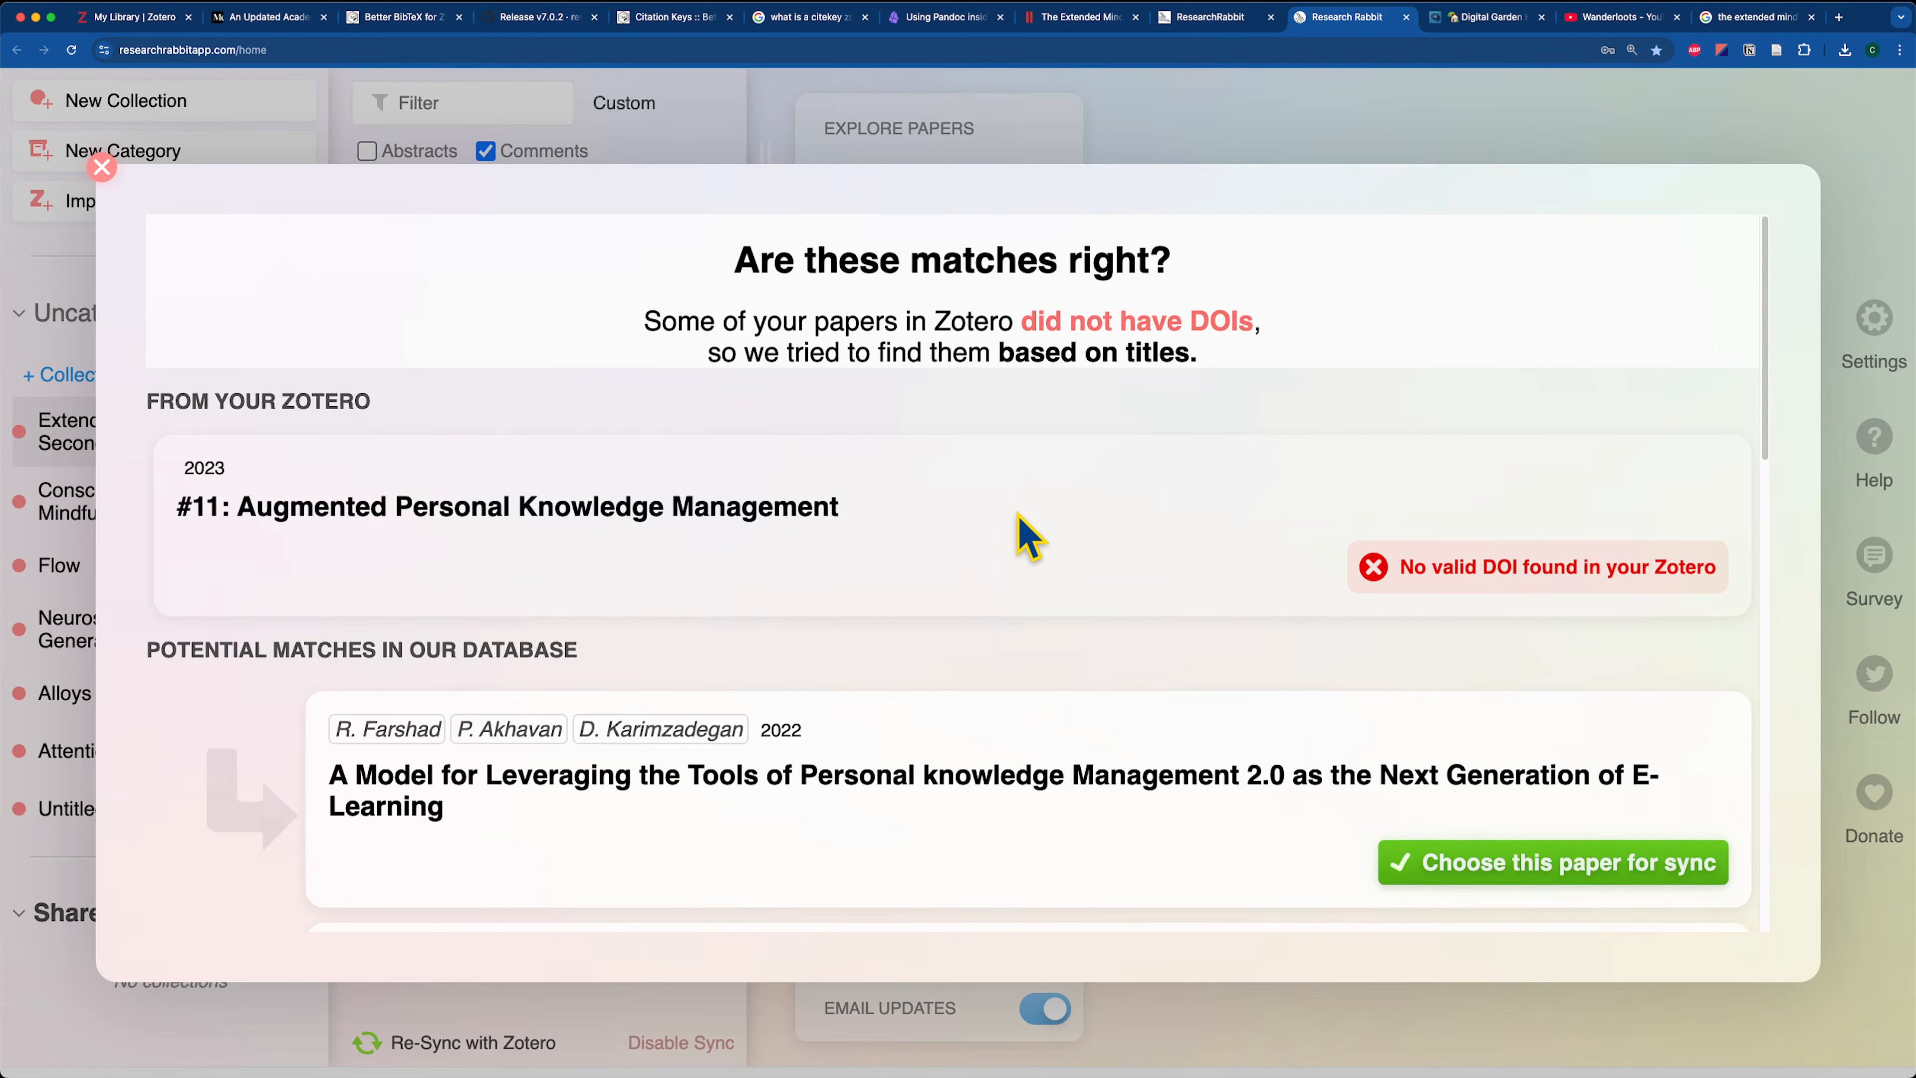
scroll(1027, 544, down, 5)
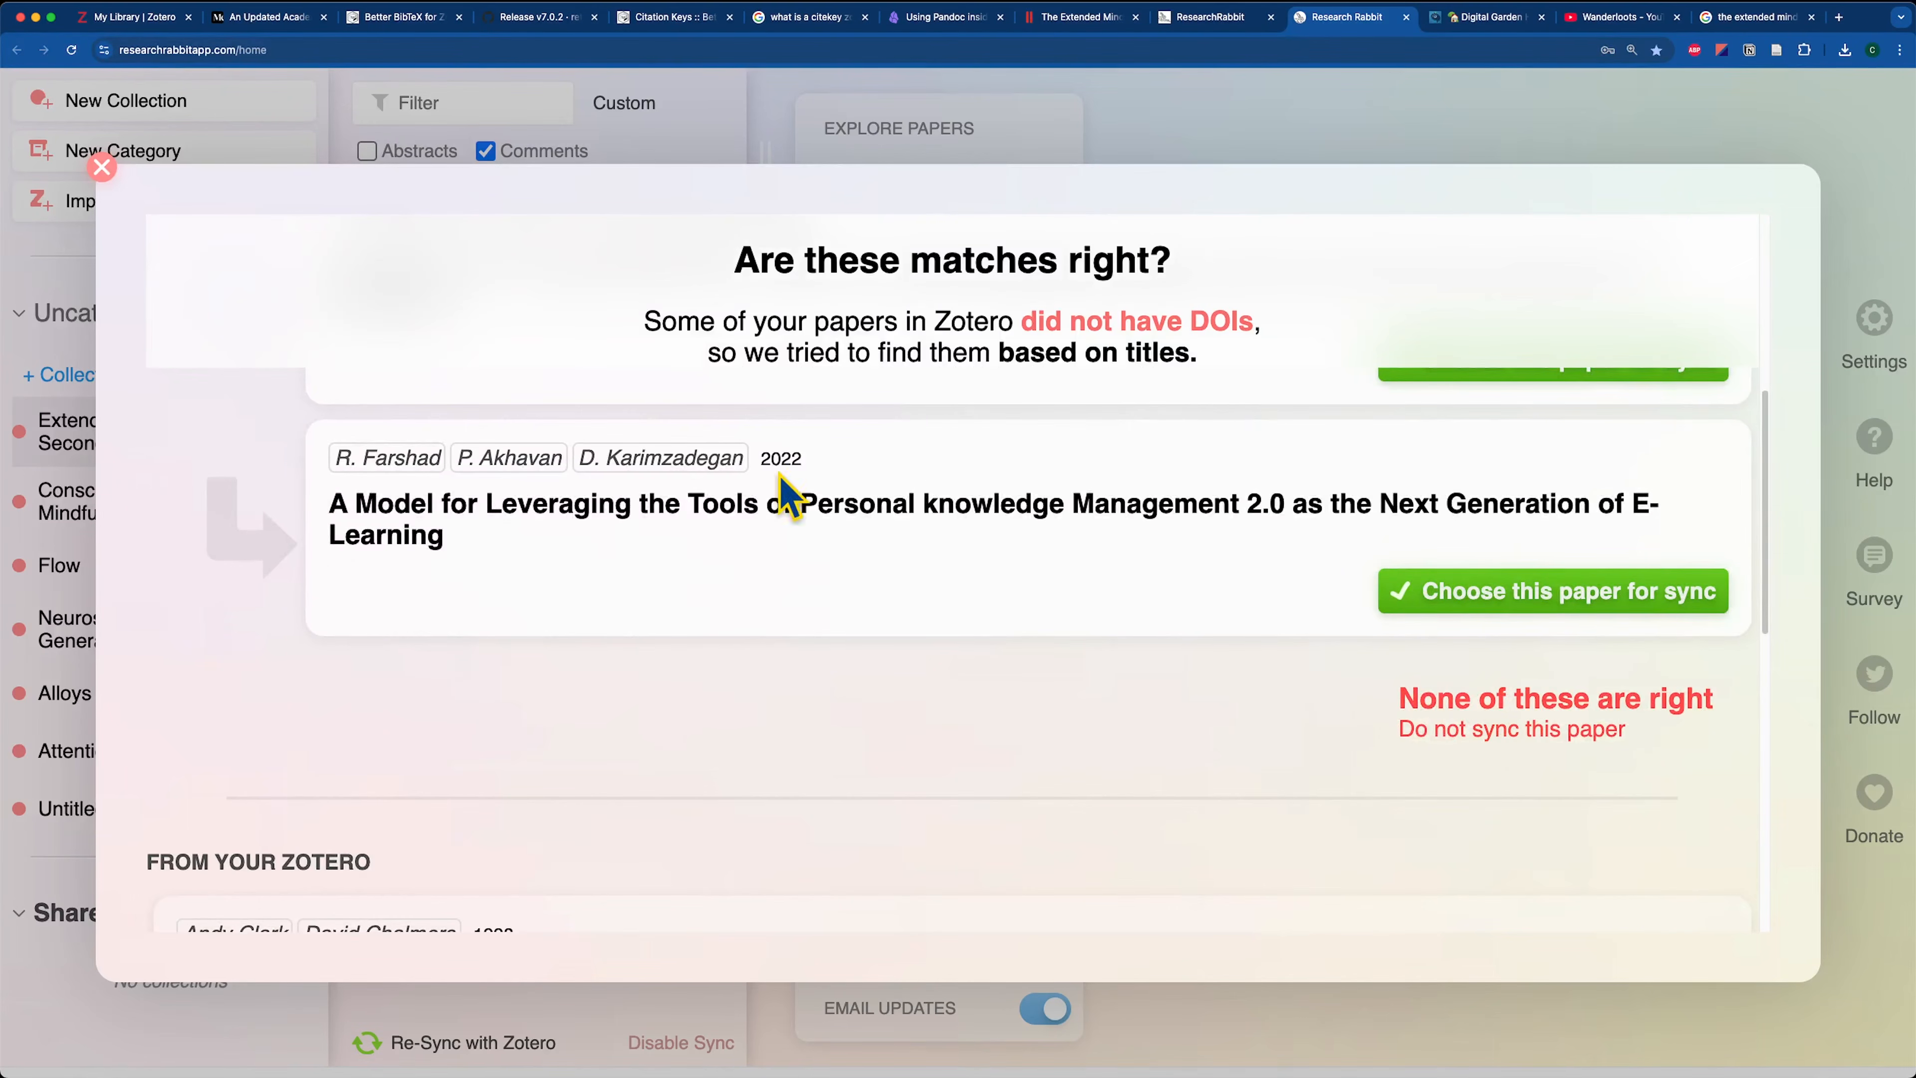
scroll(1326, 779, up, 3)
scroll(1322, 779, down, 1)
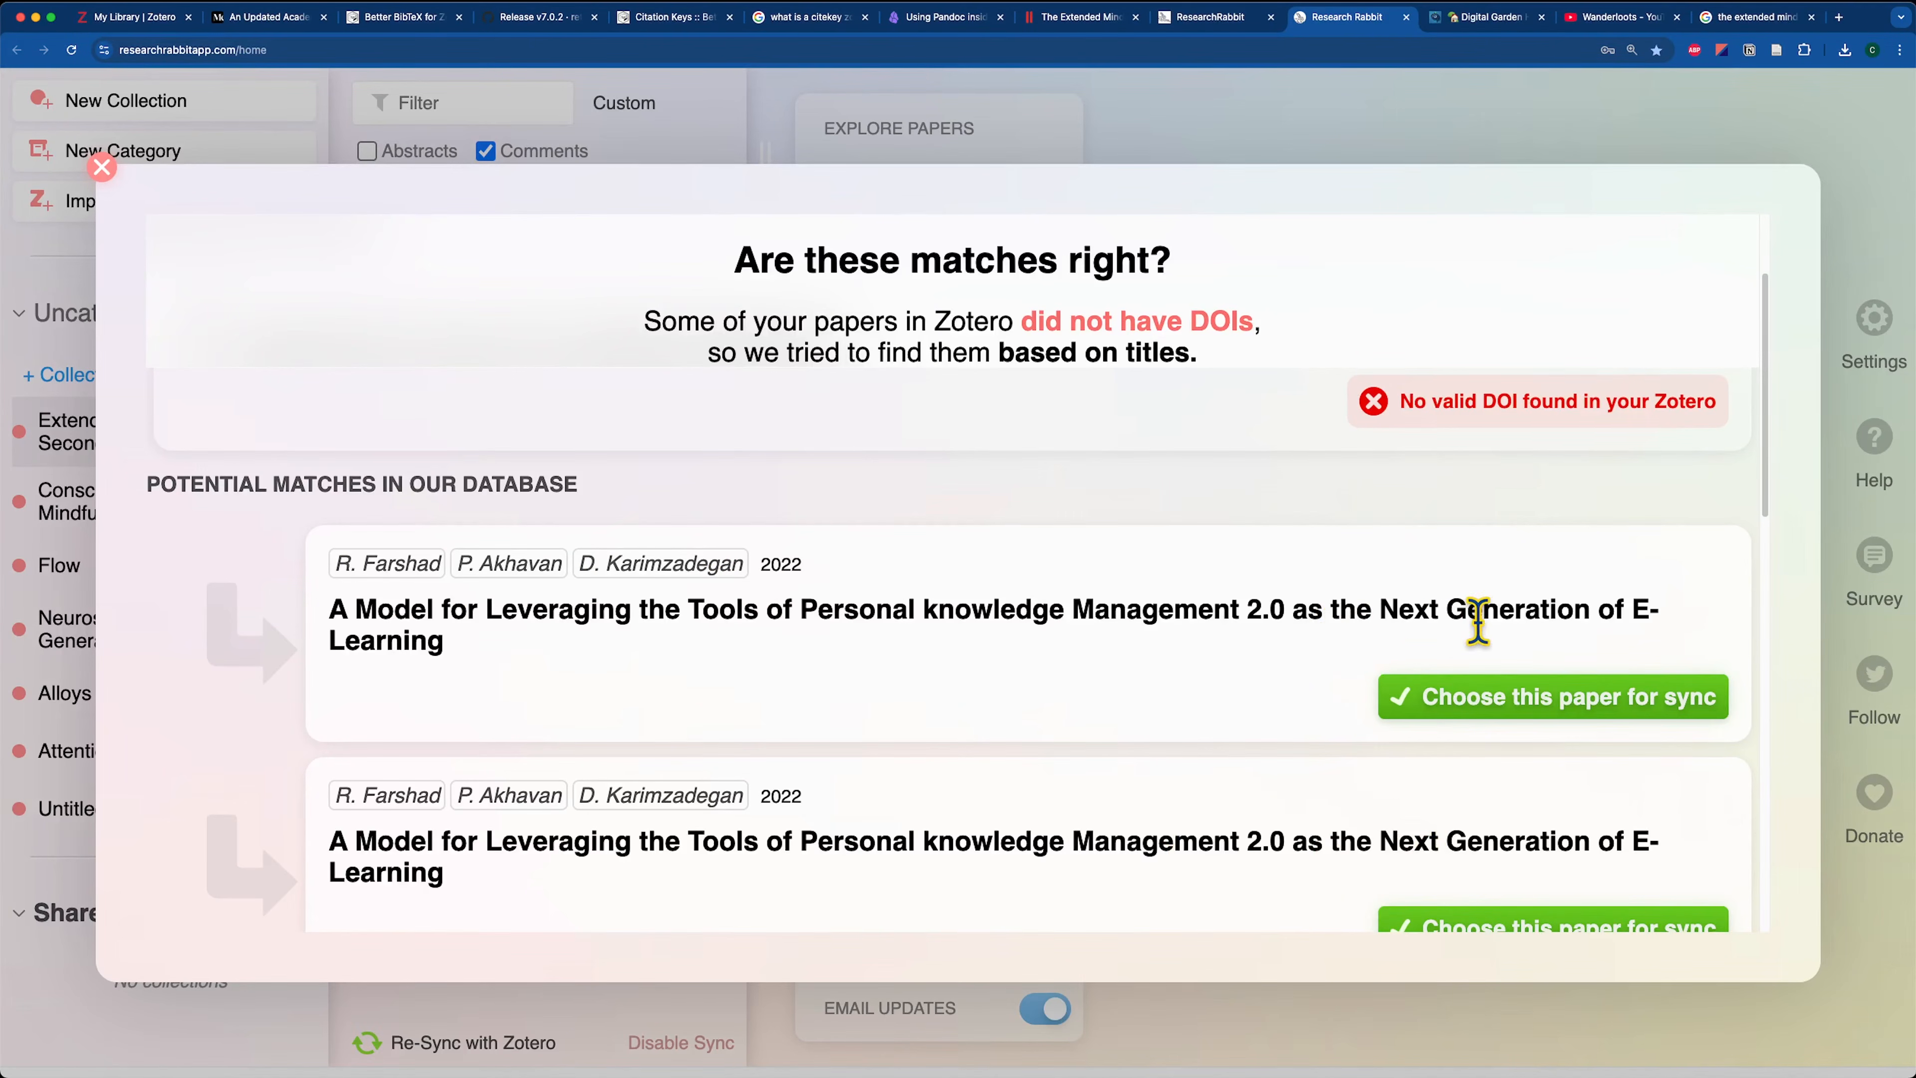
scroll(1185, 672, down, 4)
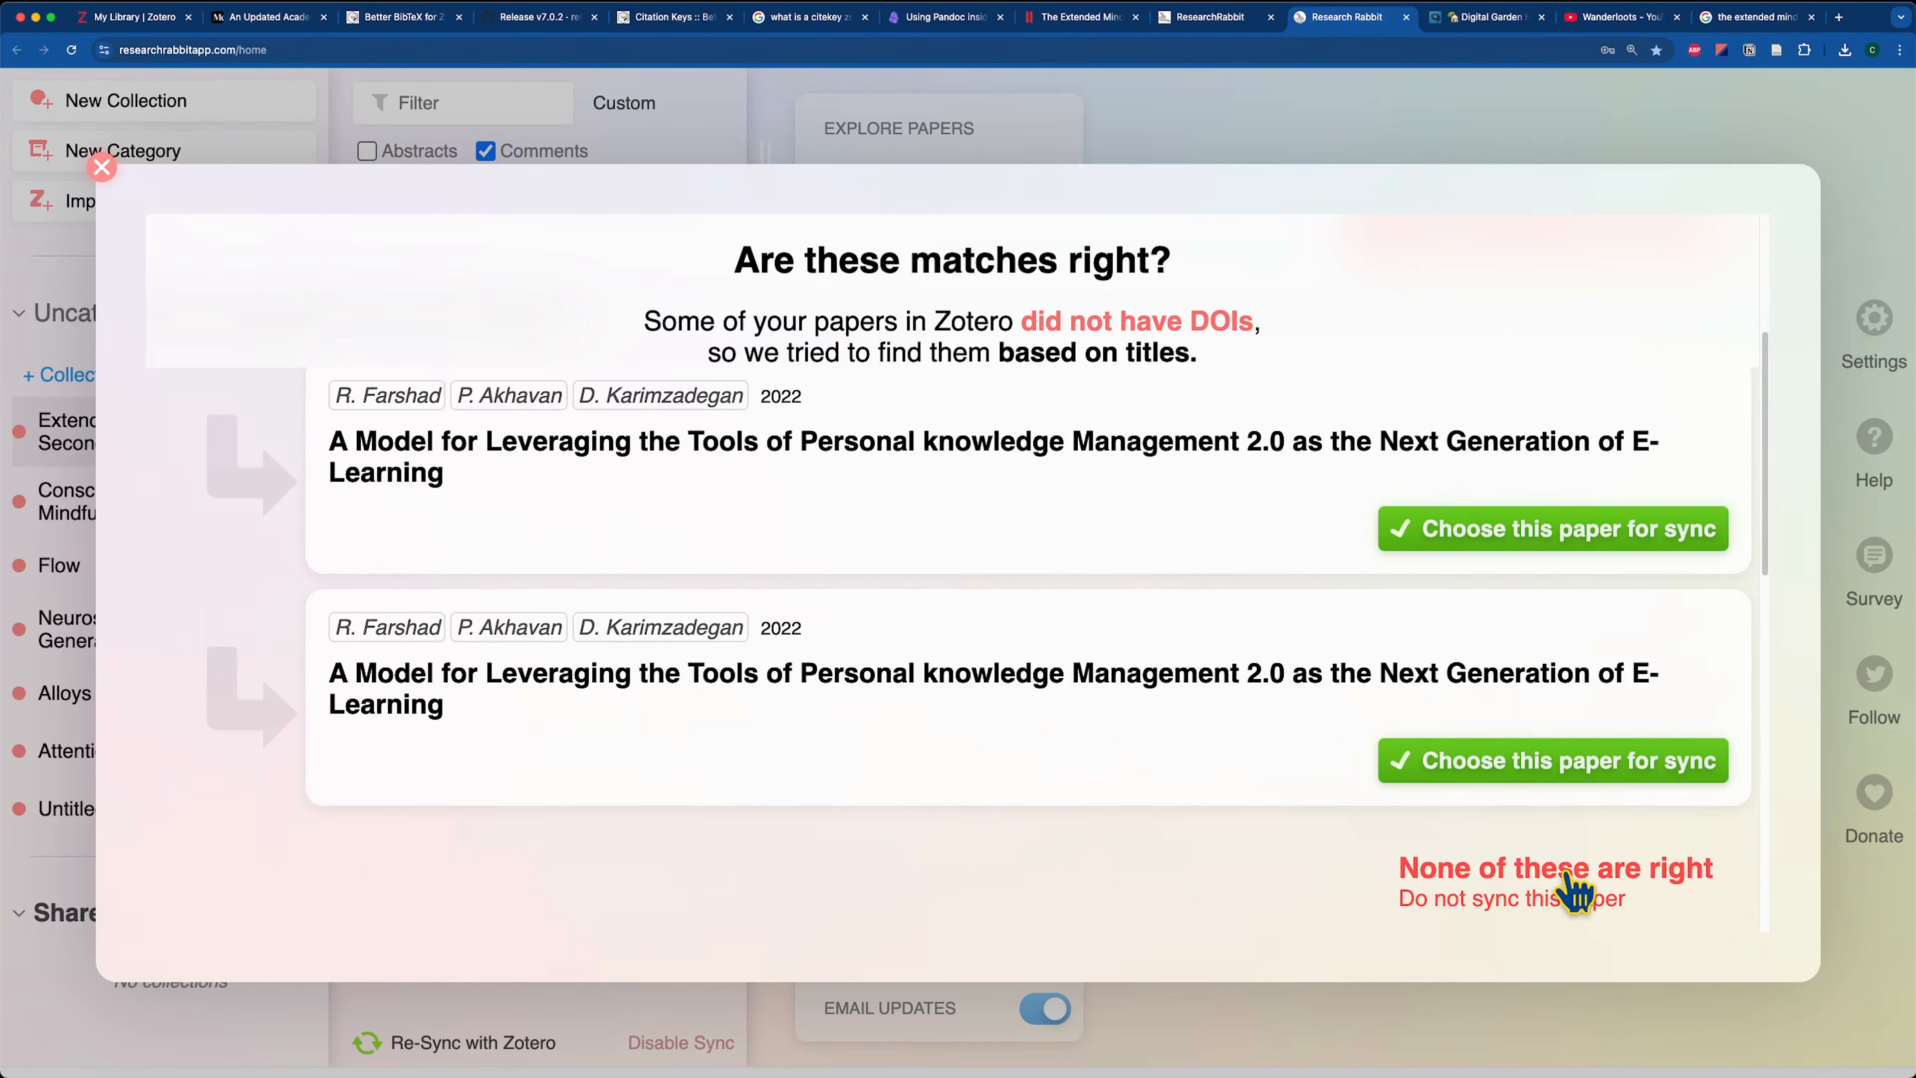
scroll(1565, 894, down, 5)
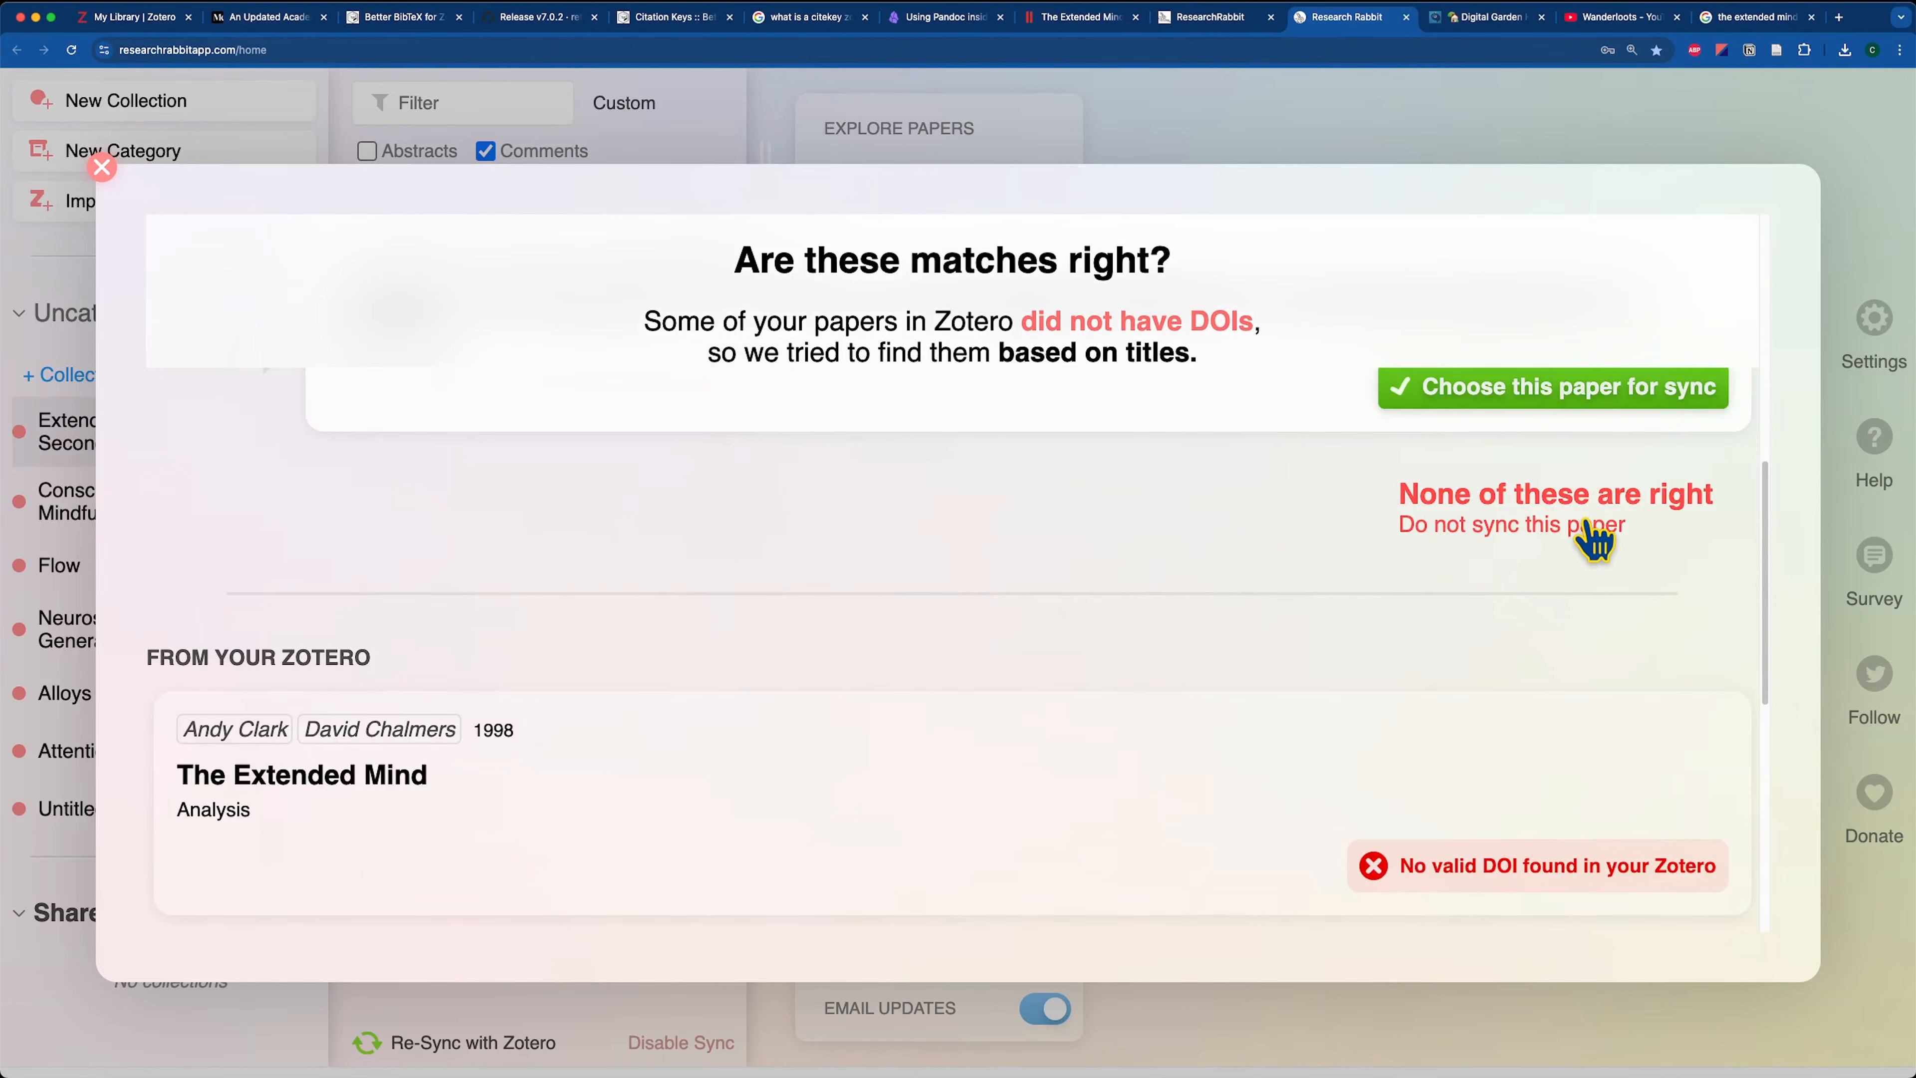
scroll(1594, 529, up, 5)
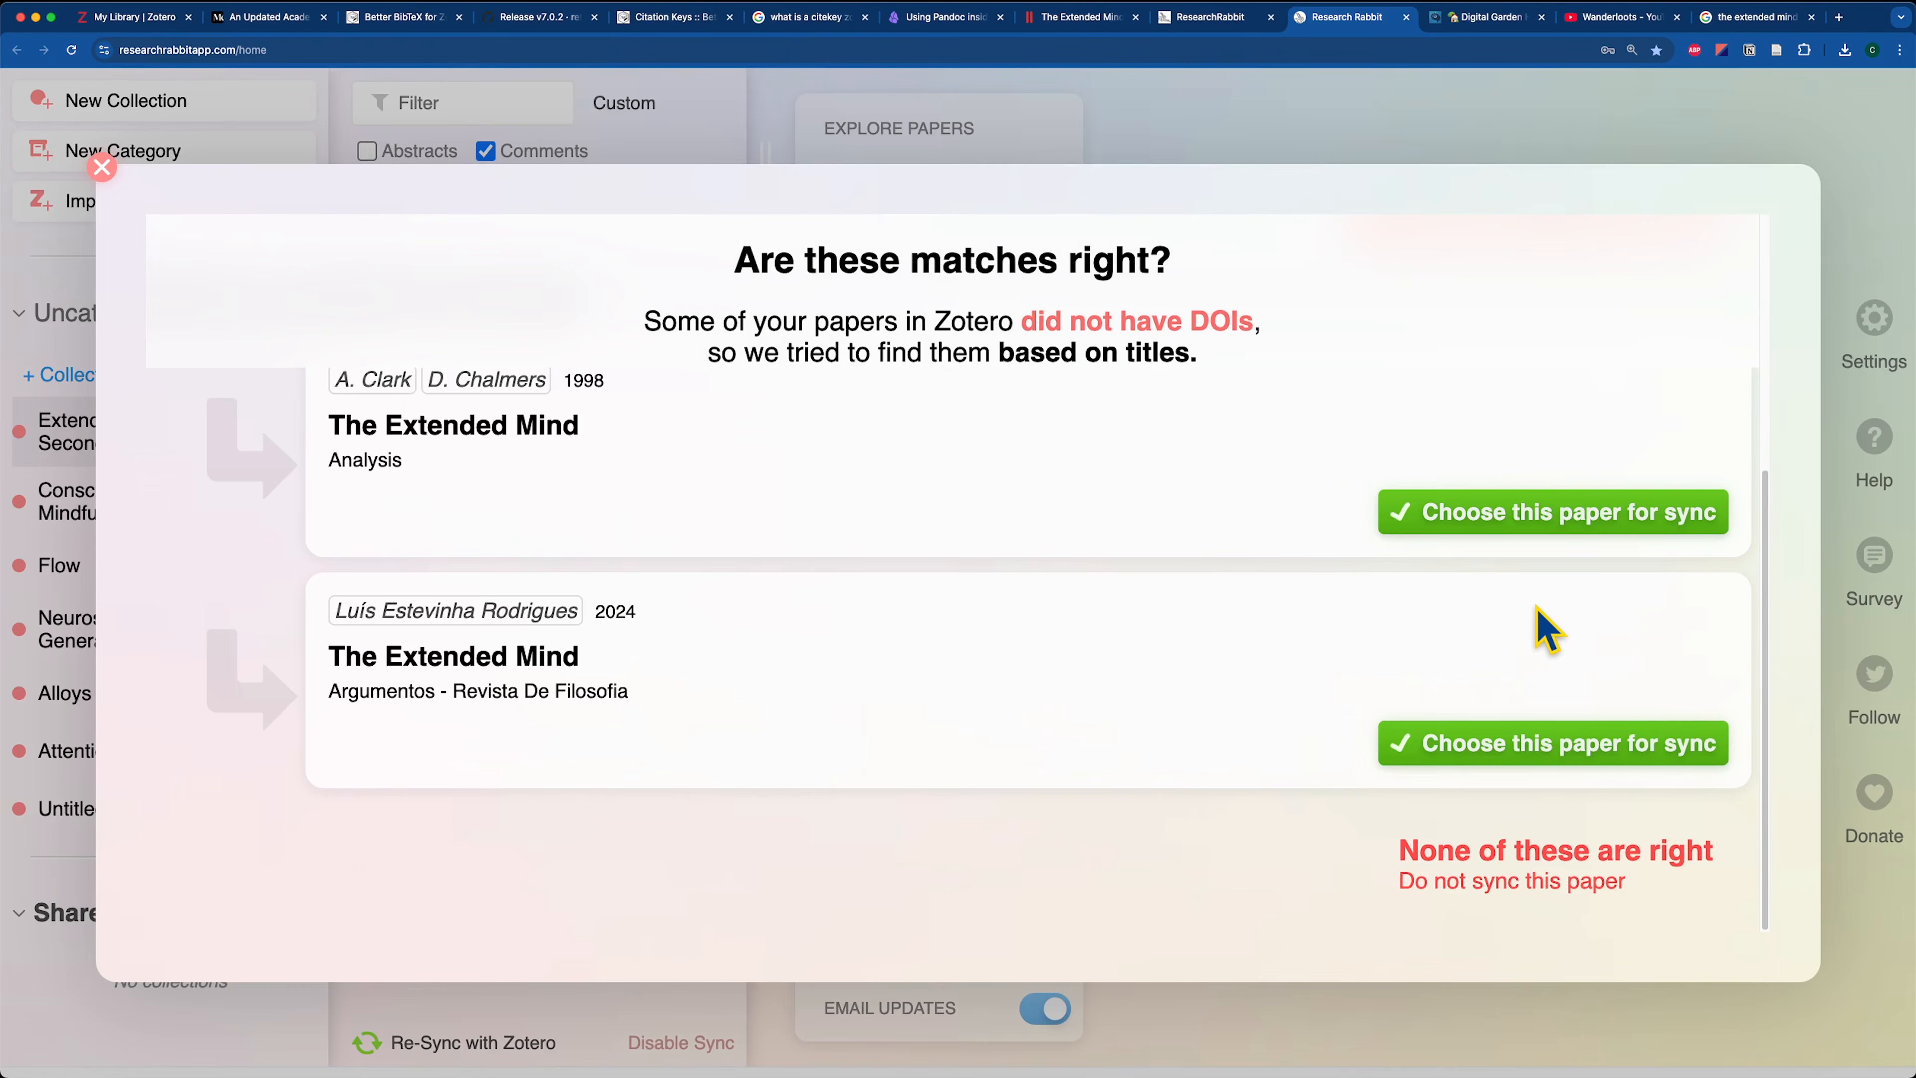
Choose the 1998 Analysis match for The Extended Mind to sync, and dismiss the completion dialog.
scroll(1540, 505, up, 5)
scroll(1540, 620, down, 4)
scroll(881, 785, up, 1)
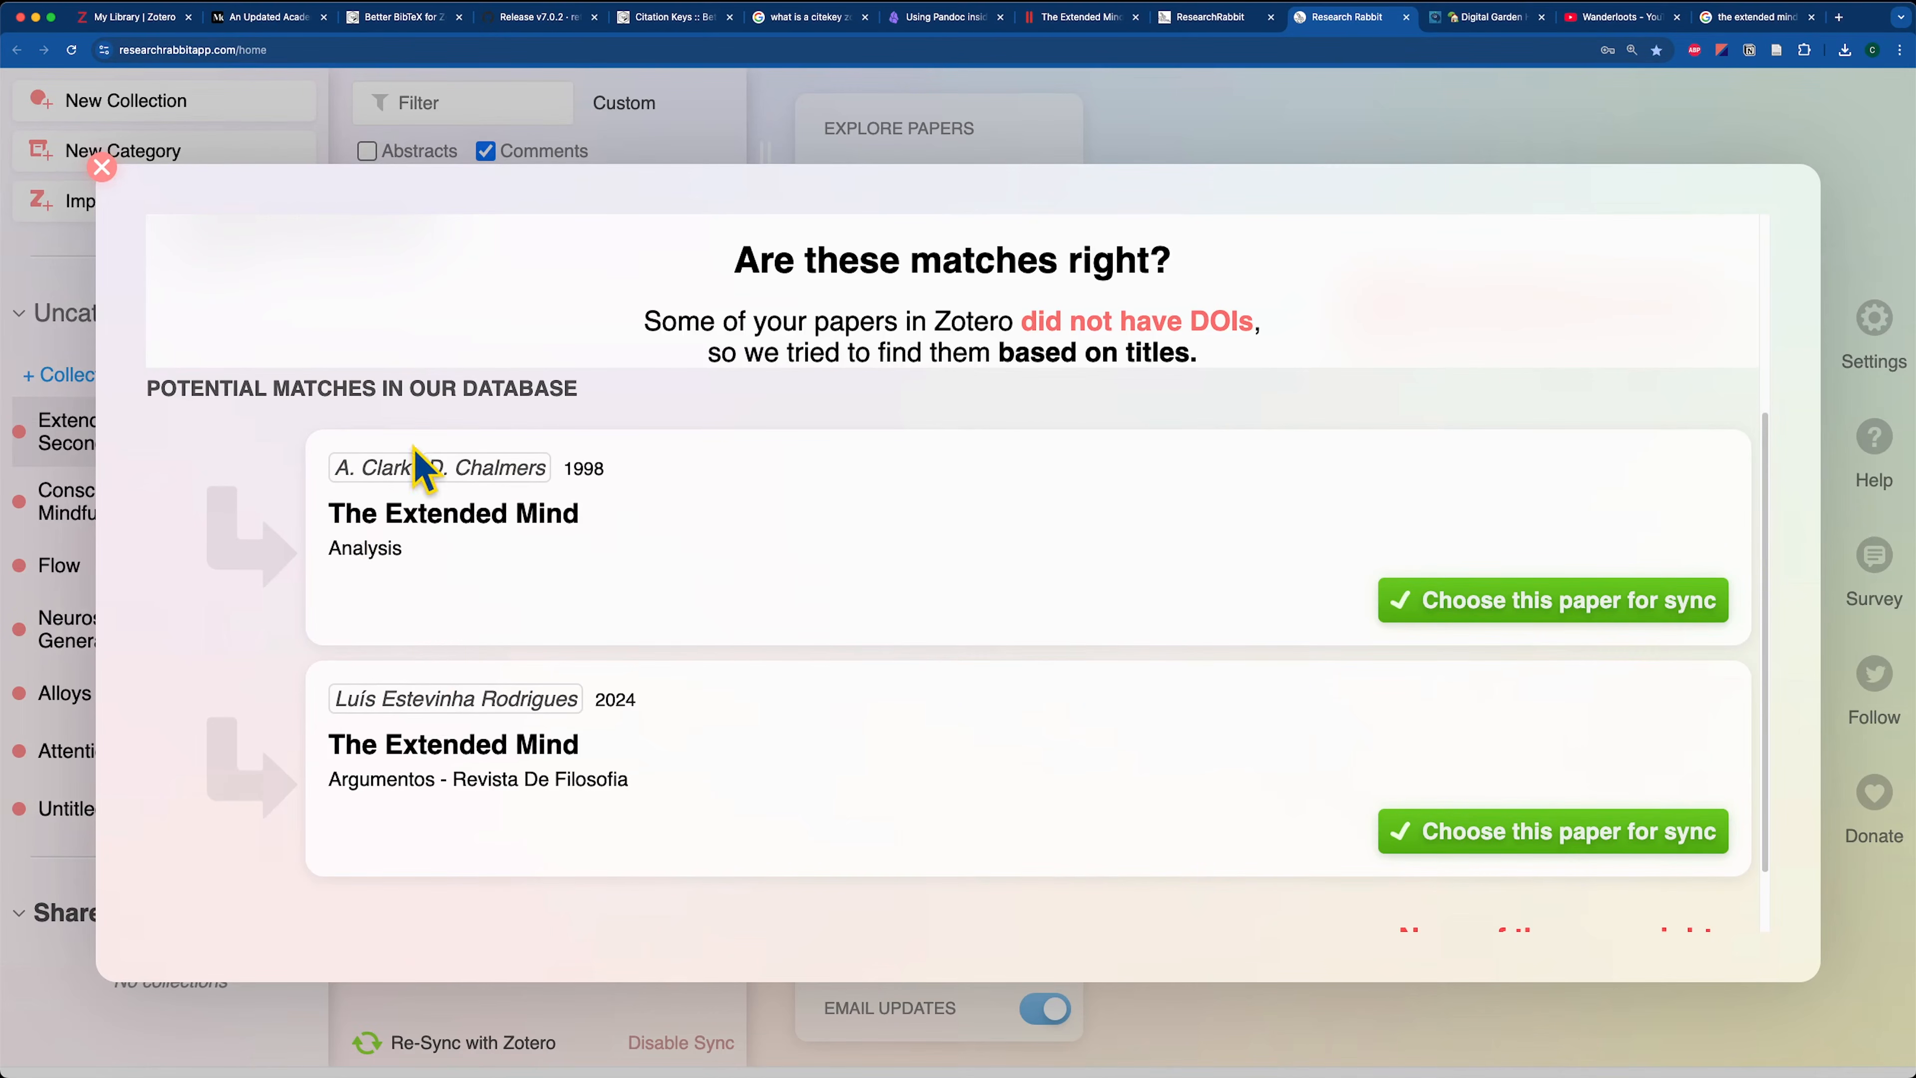
click(1615, 613)
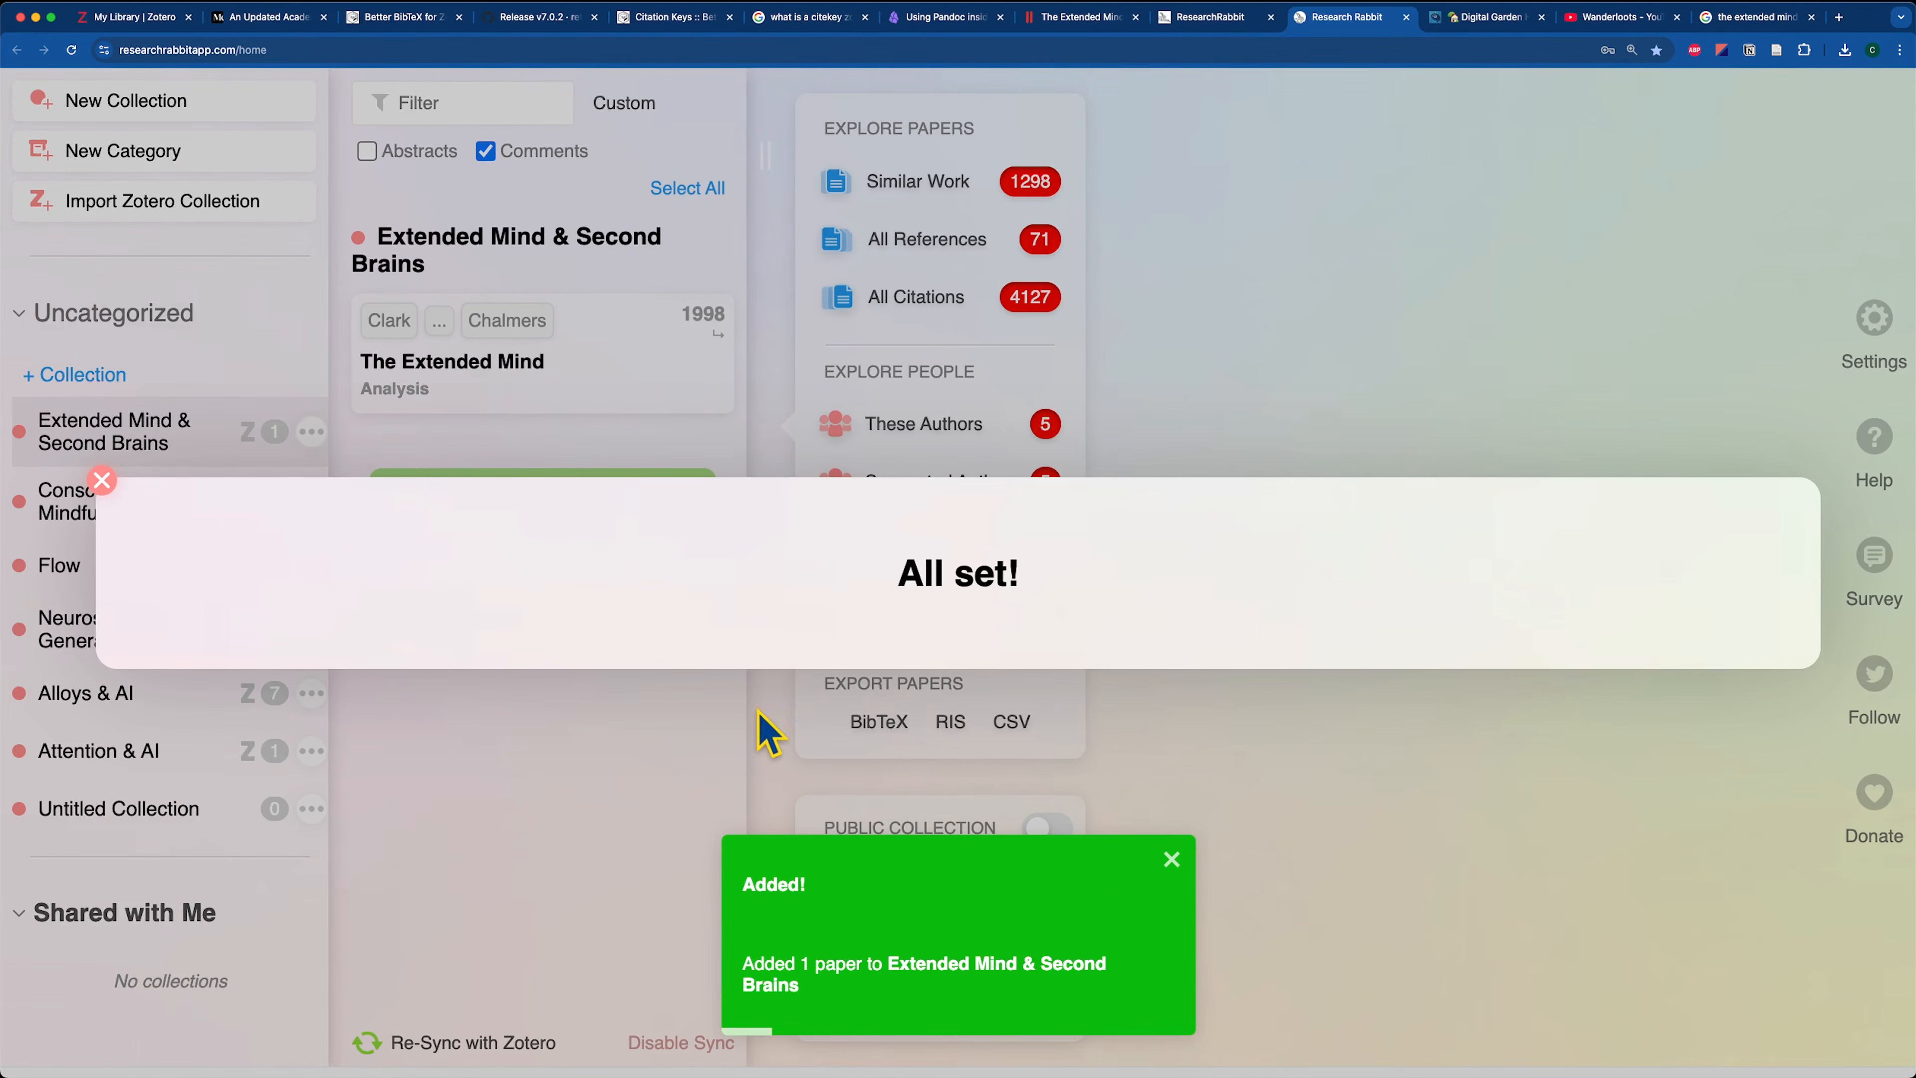
click(106, 485)
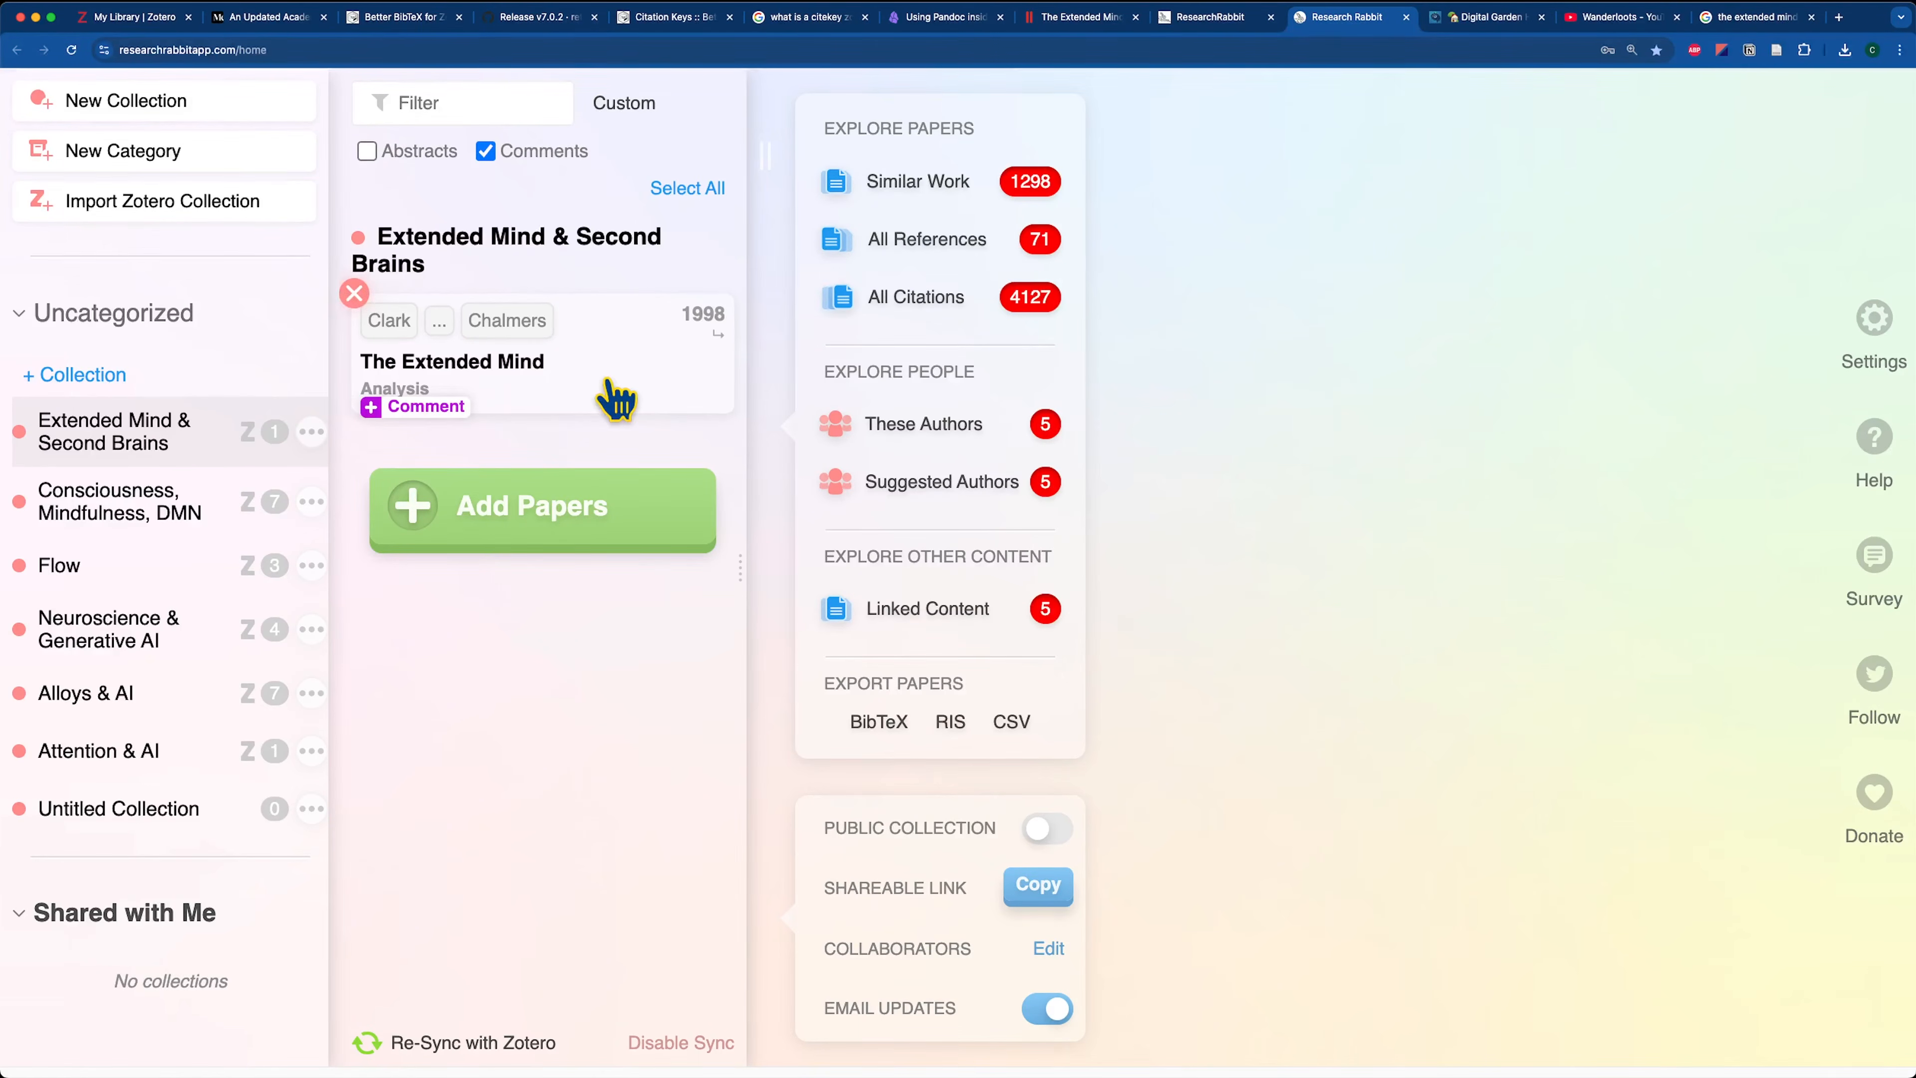
Select The Extended Mind in the collection, show its authors, and select the lowest author in the connections graph.
click(612, 397)
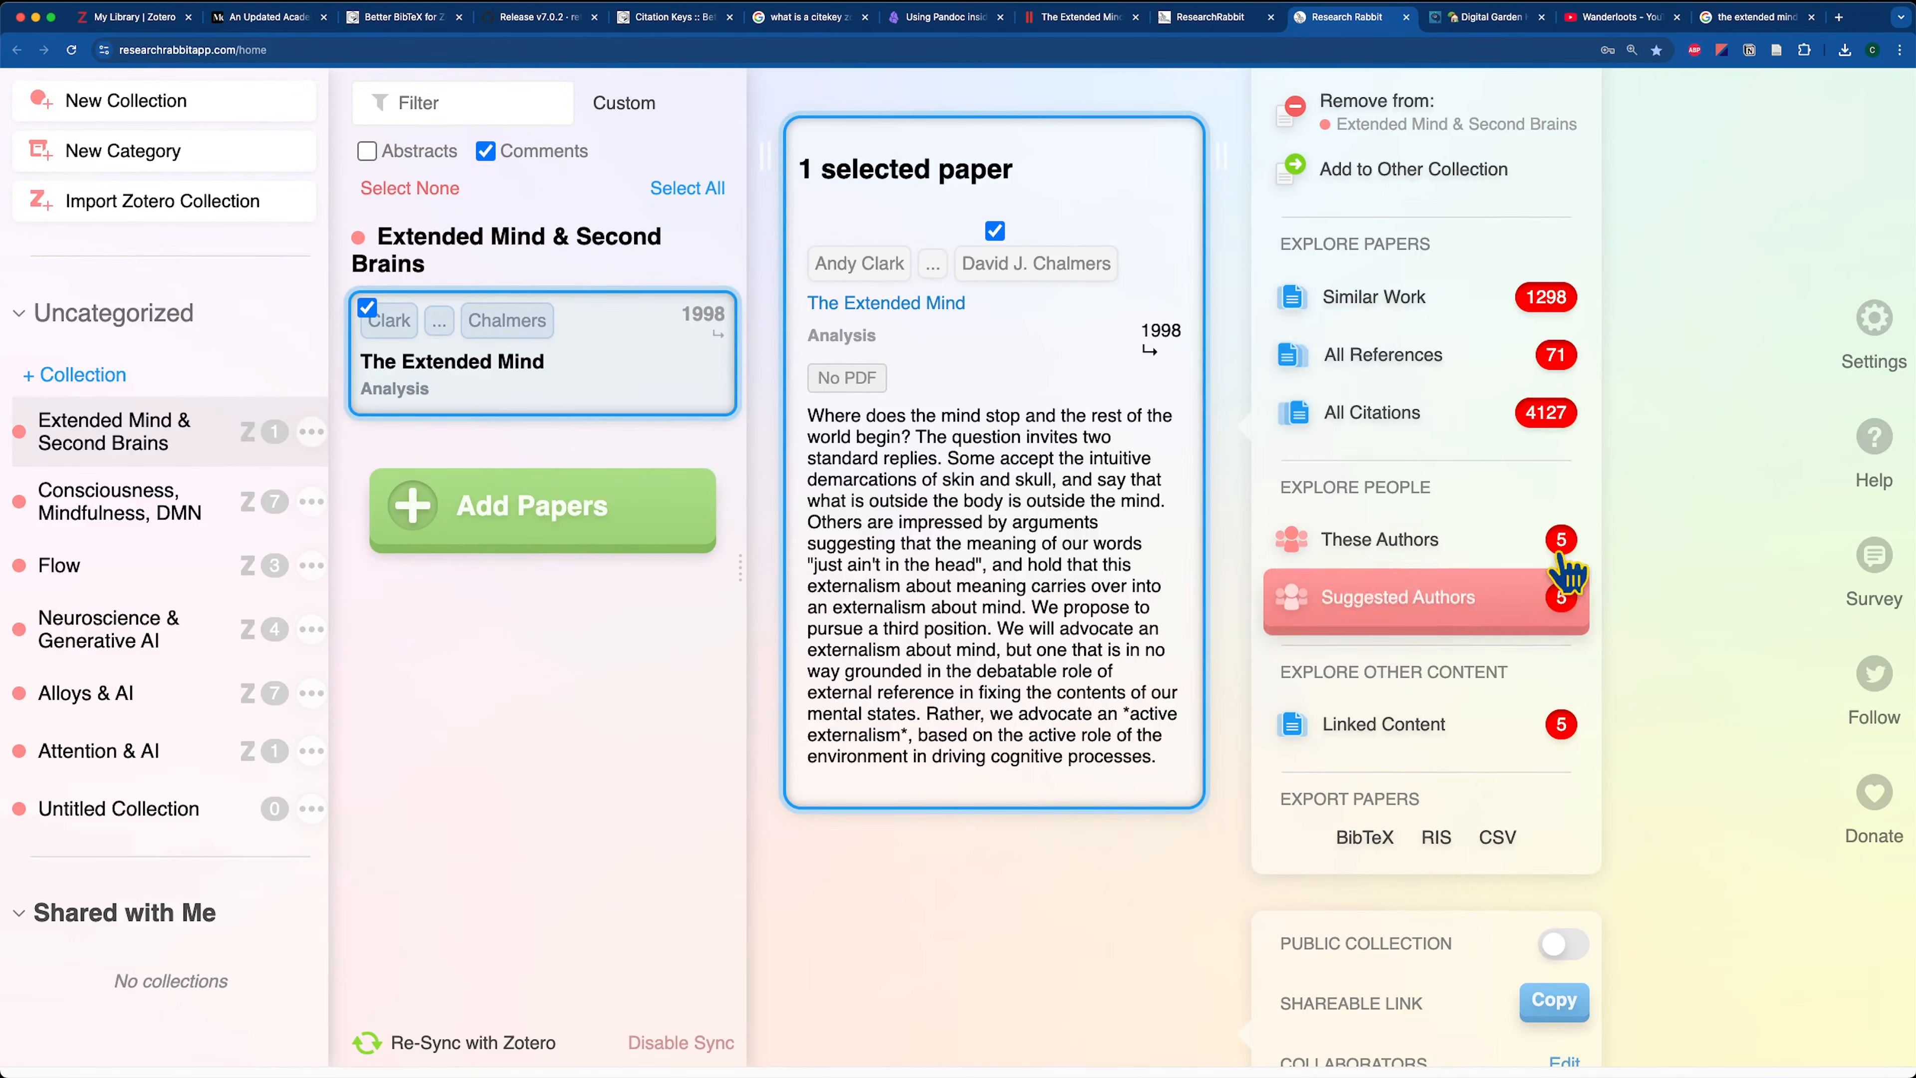
click(1390, 544)
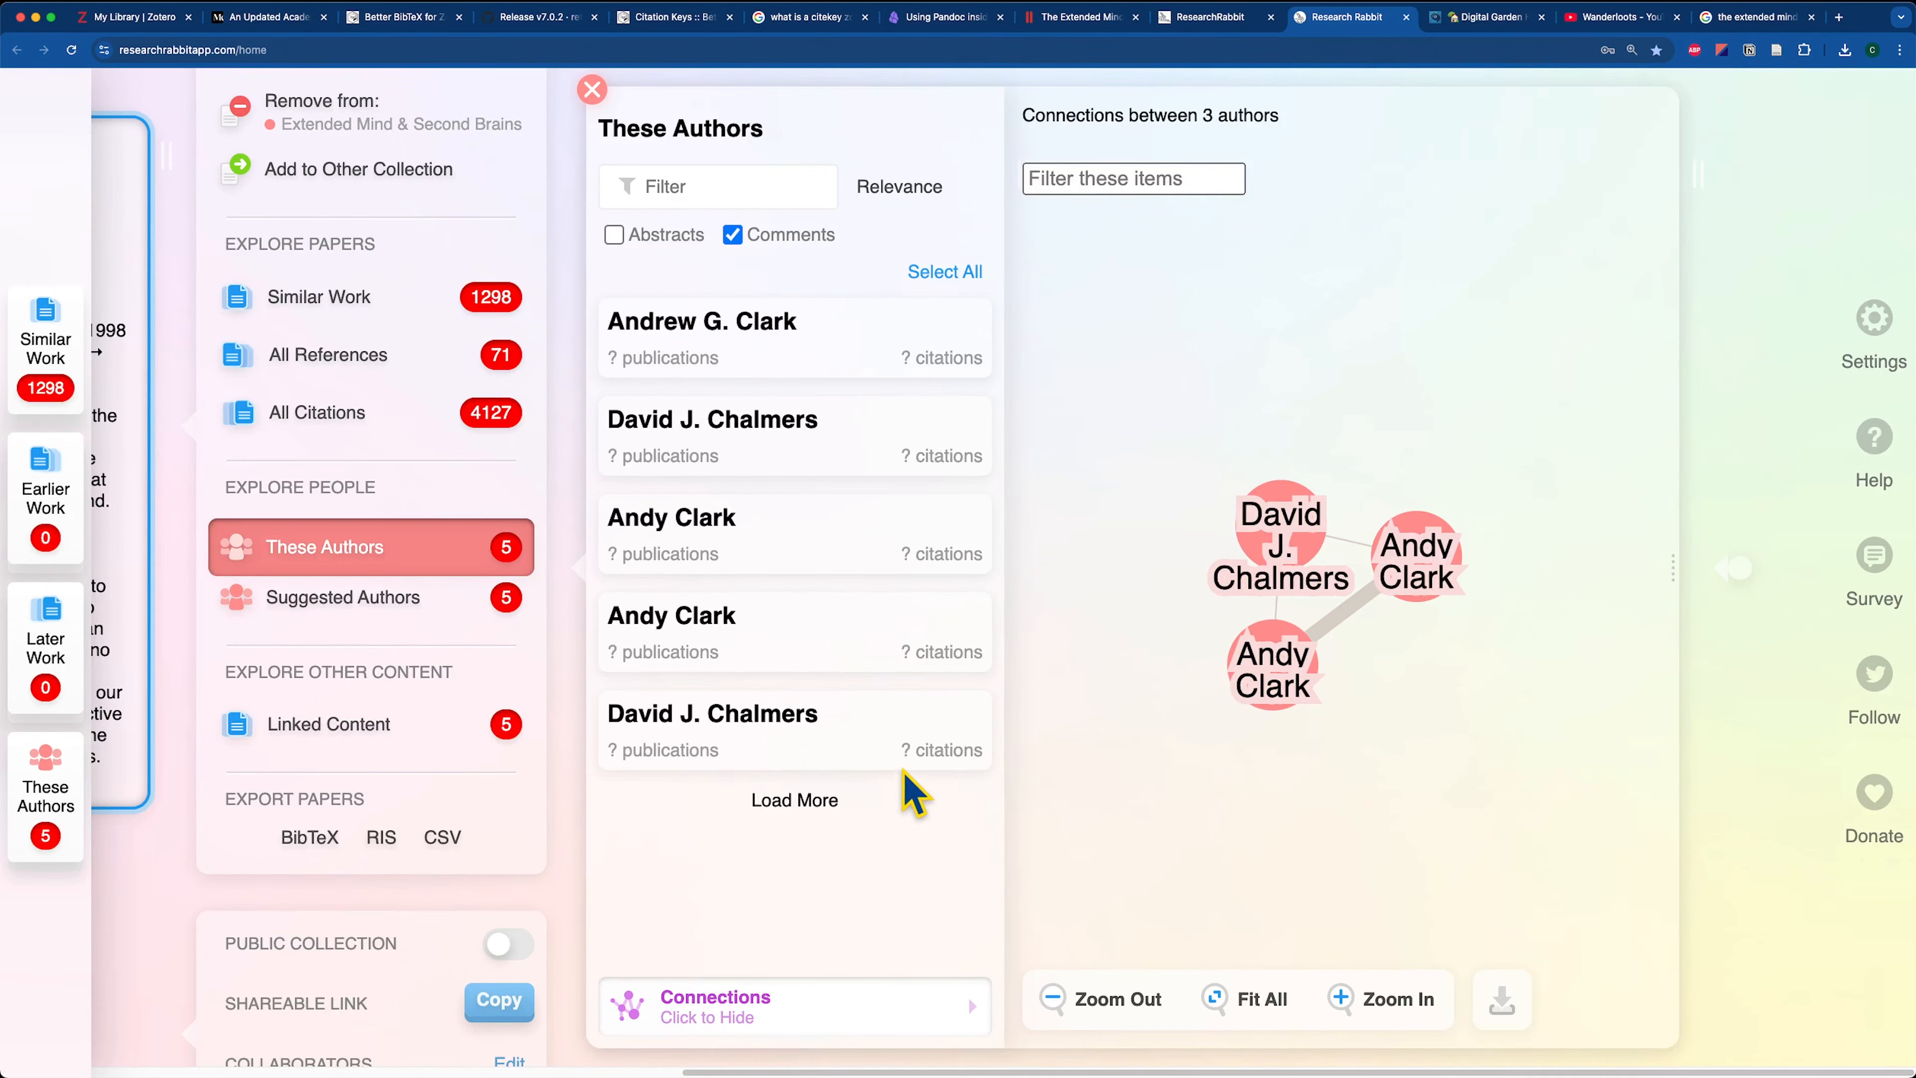
click(1267, 661)
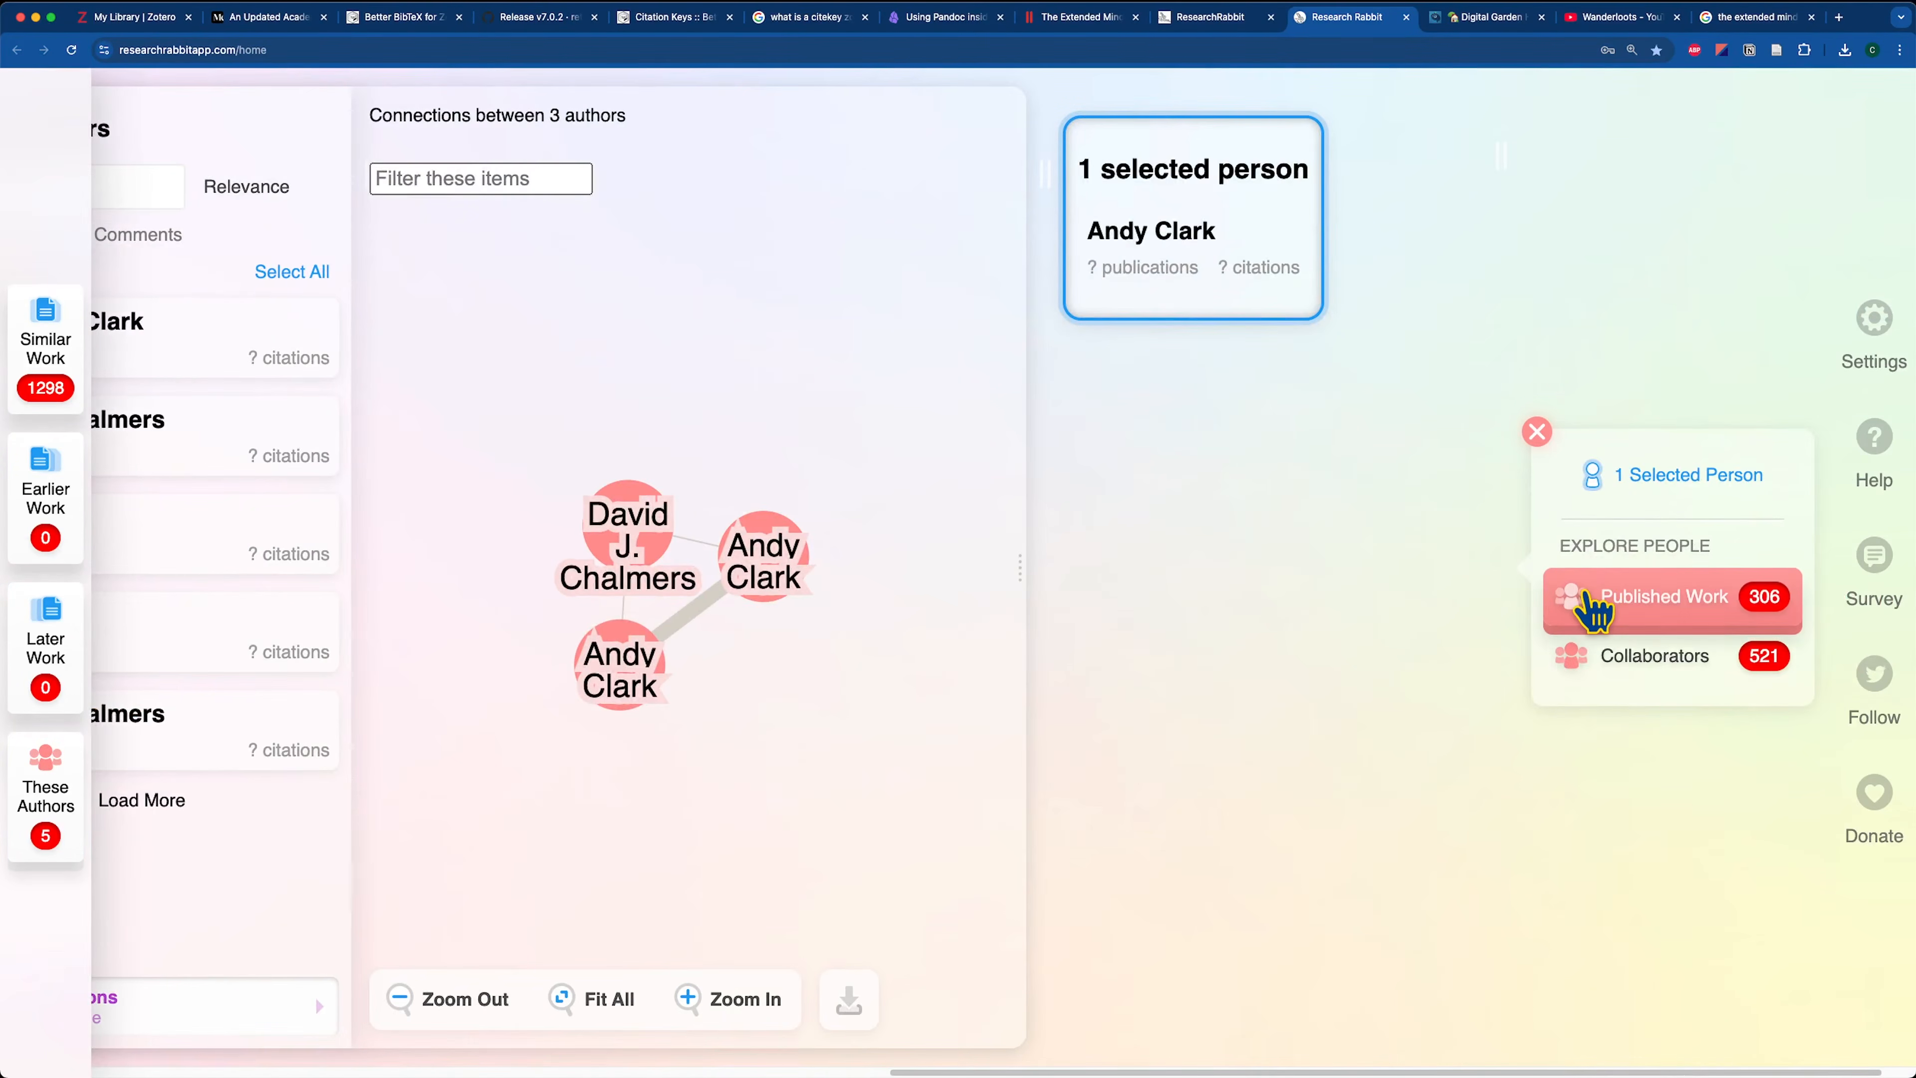
From the selected author's published work, add the 2010 paper Towards a Philosophy of the Web to Extended Mind & Second Brains.
click(1588, 604)
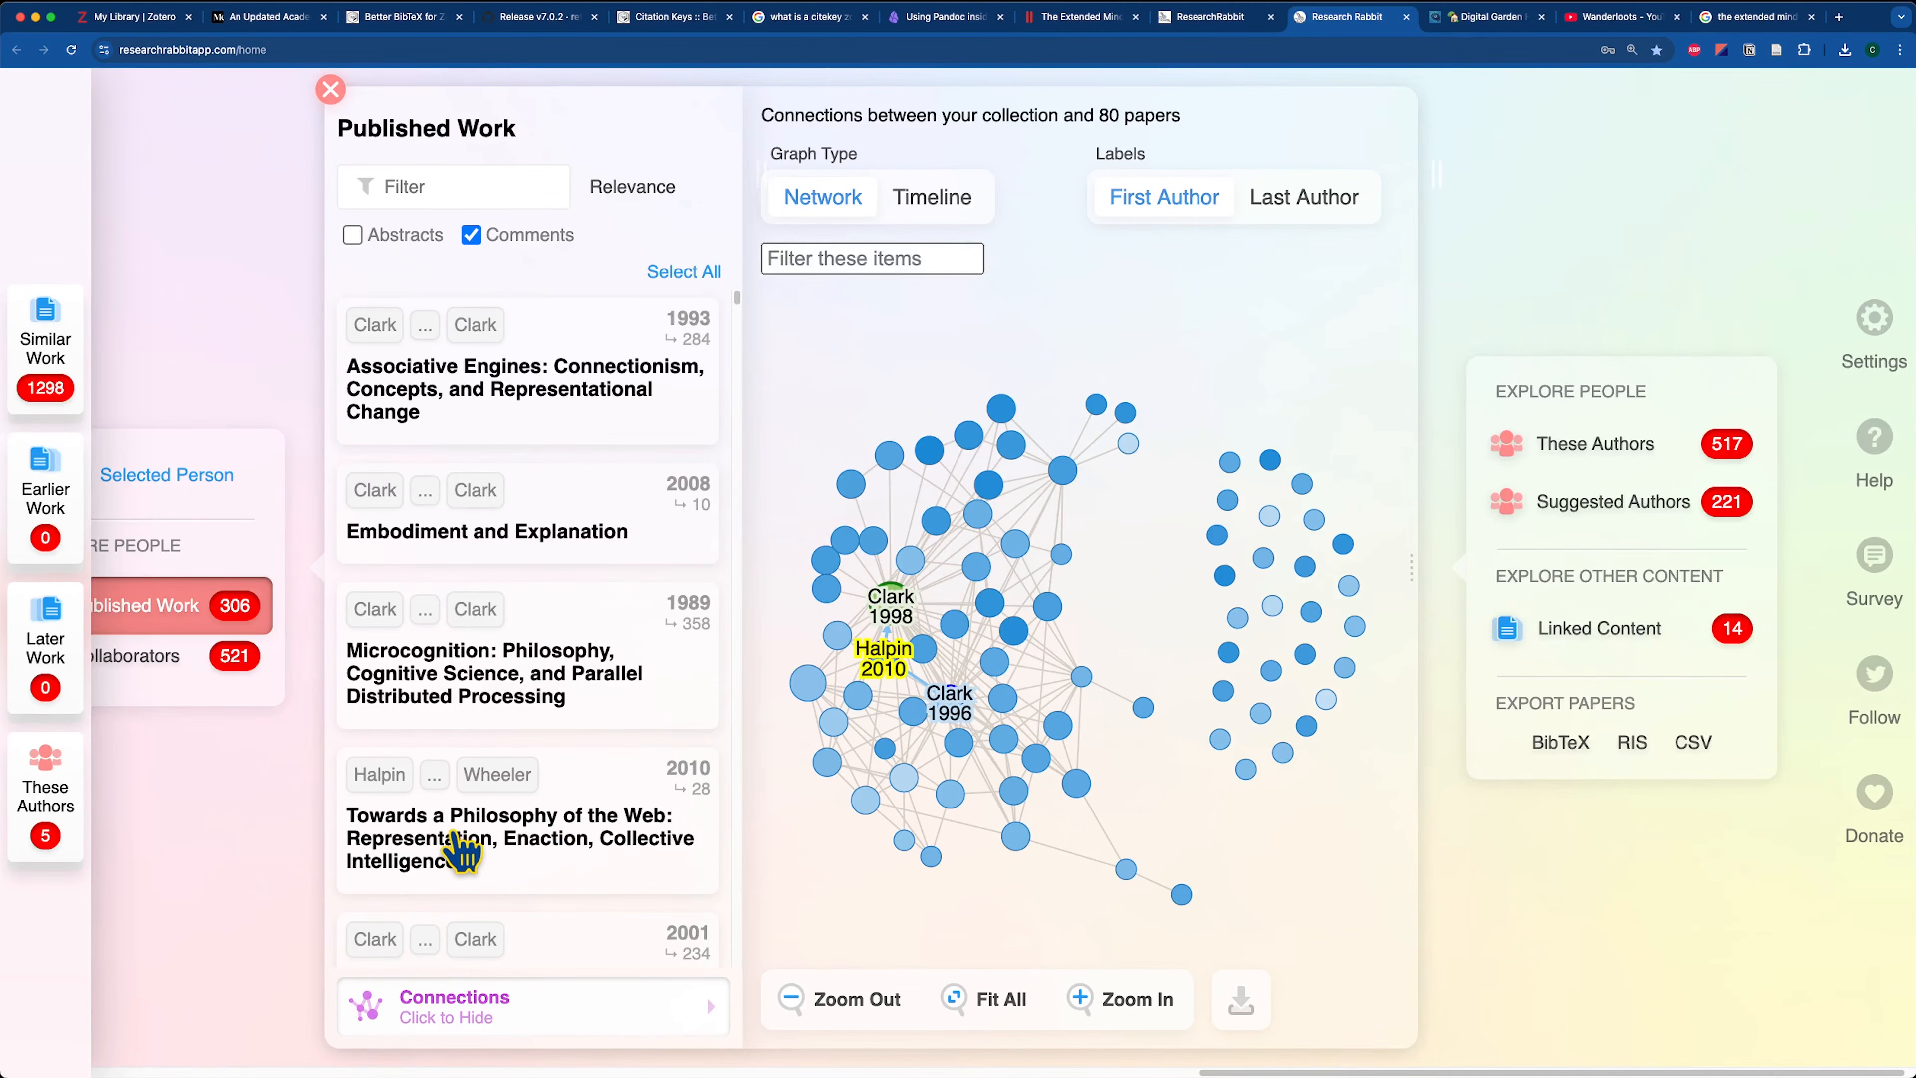
click(535, 846)
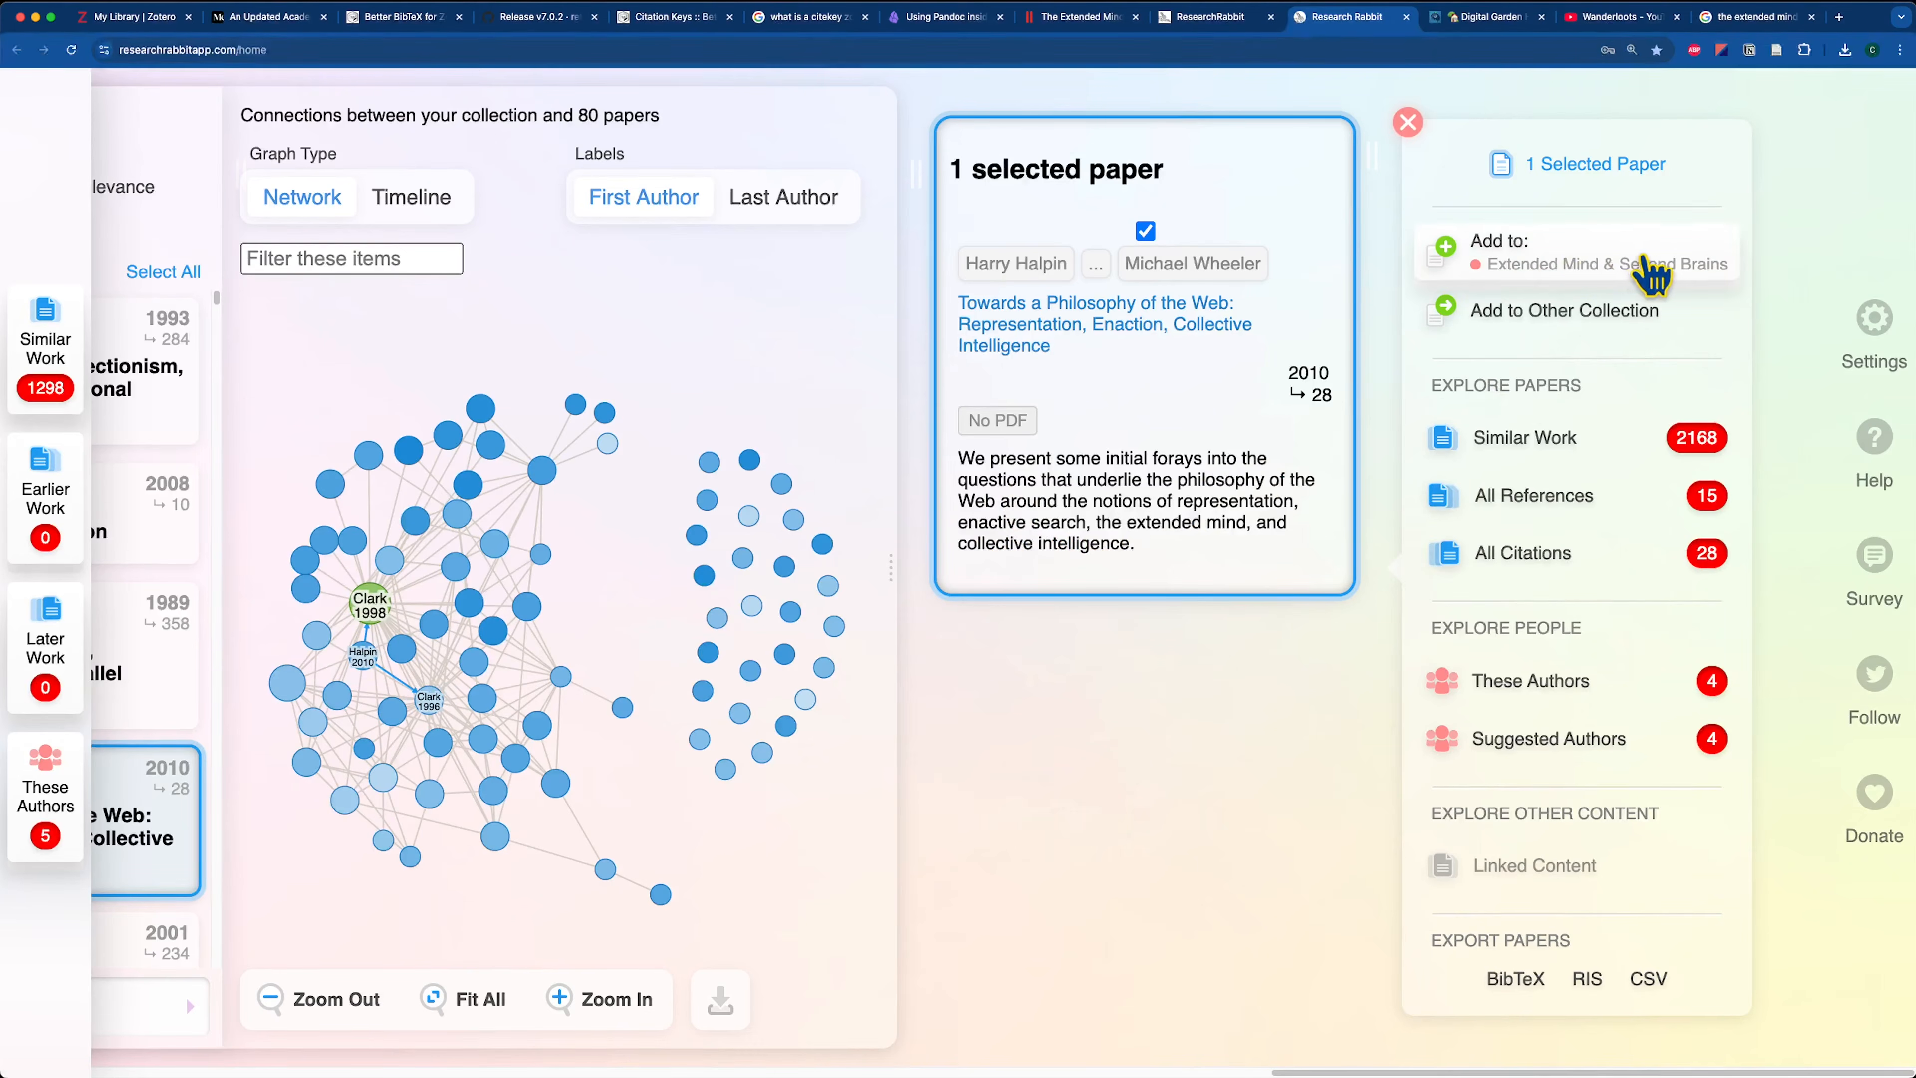
click(1646, 260)
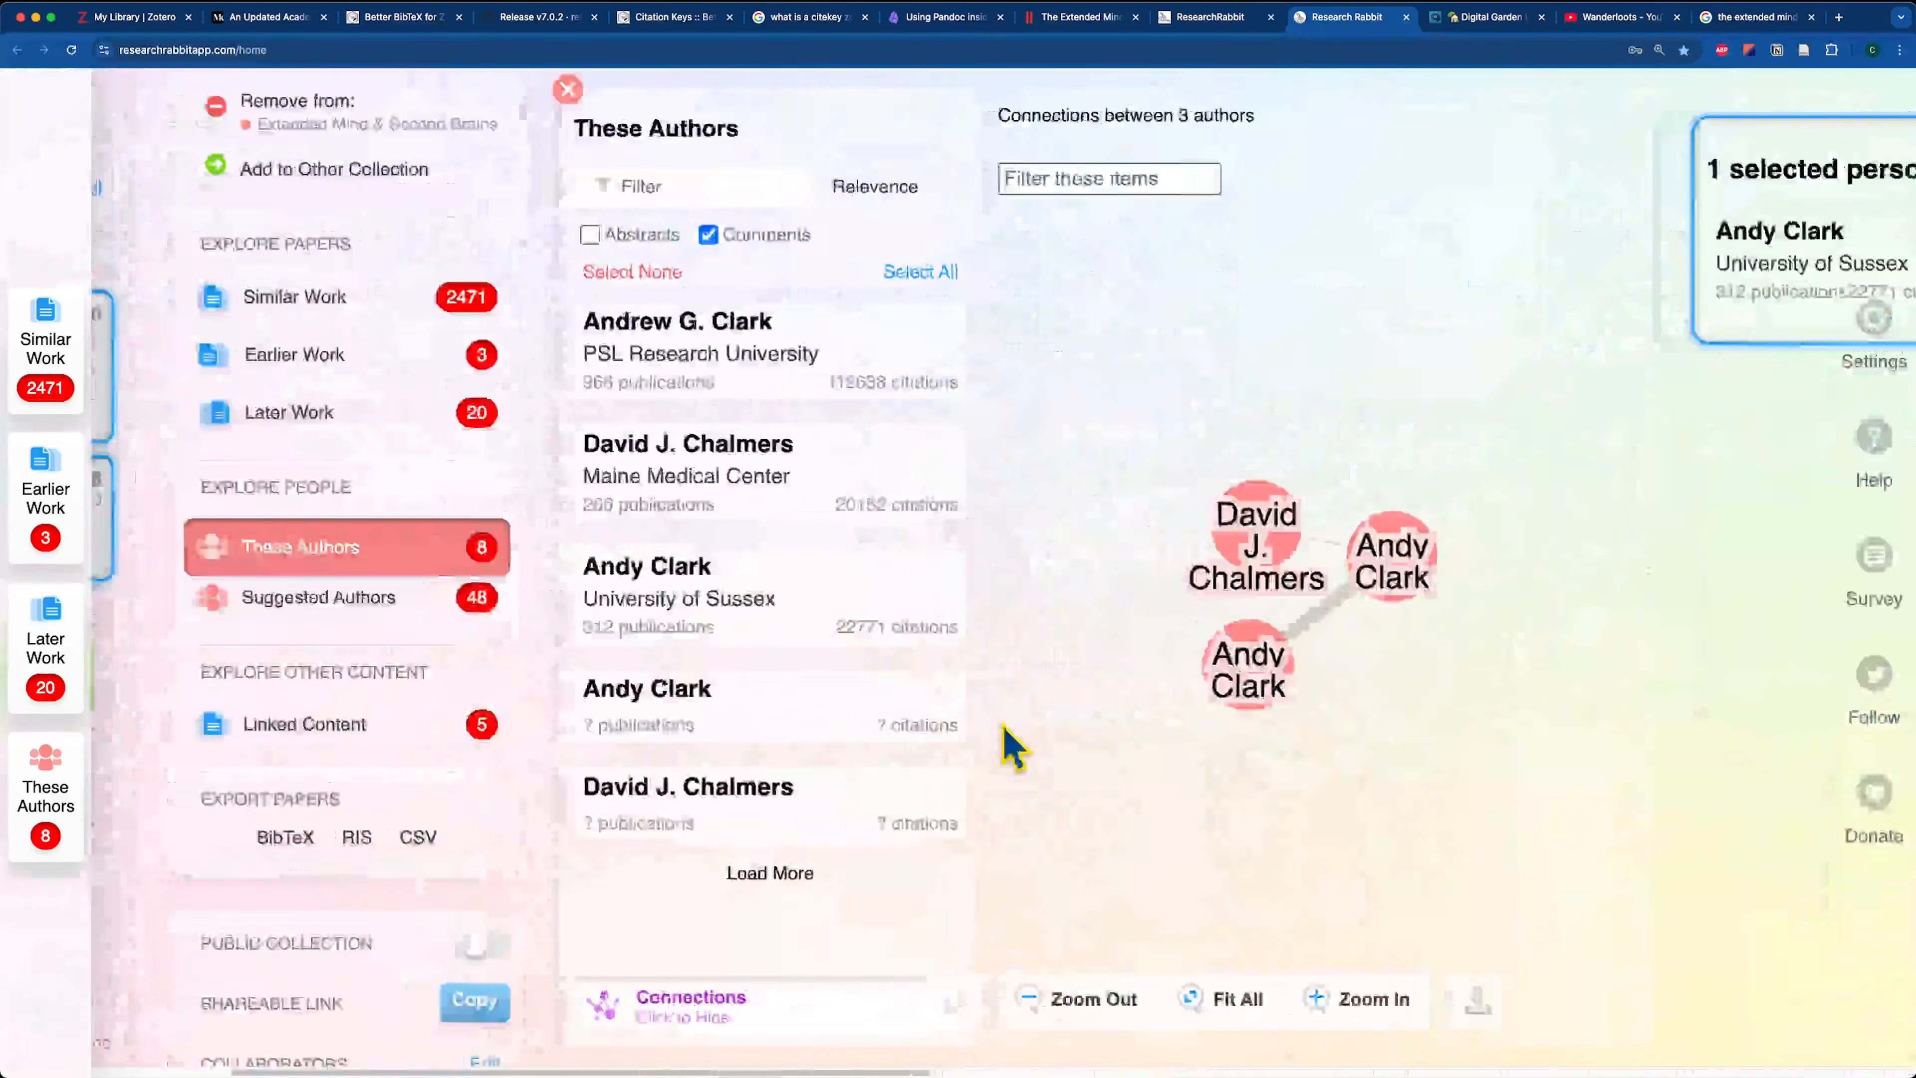
Explore similar work for the collection's two selected papers, comparing the Timeline graph with the Network graph.
scroll(1011, 736, left, 5)
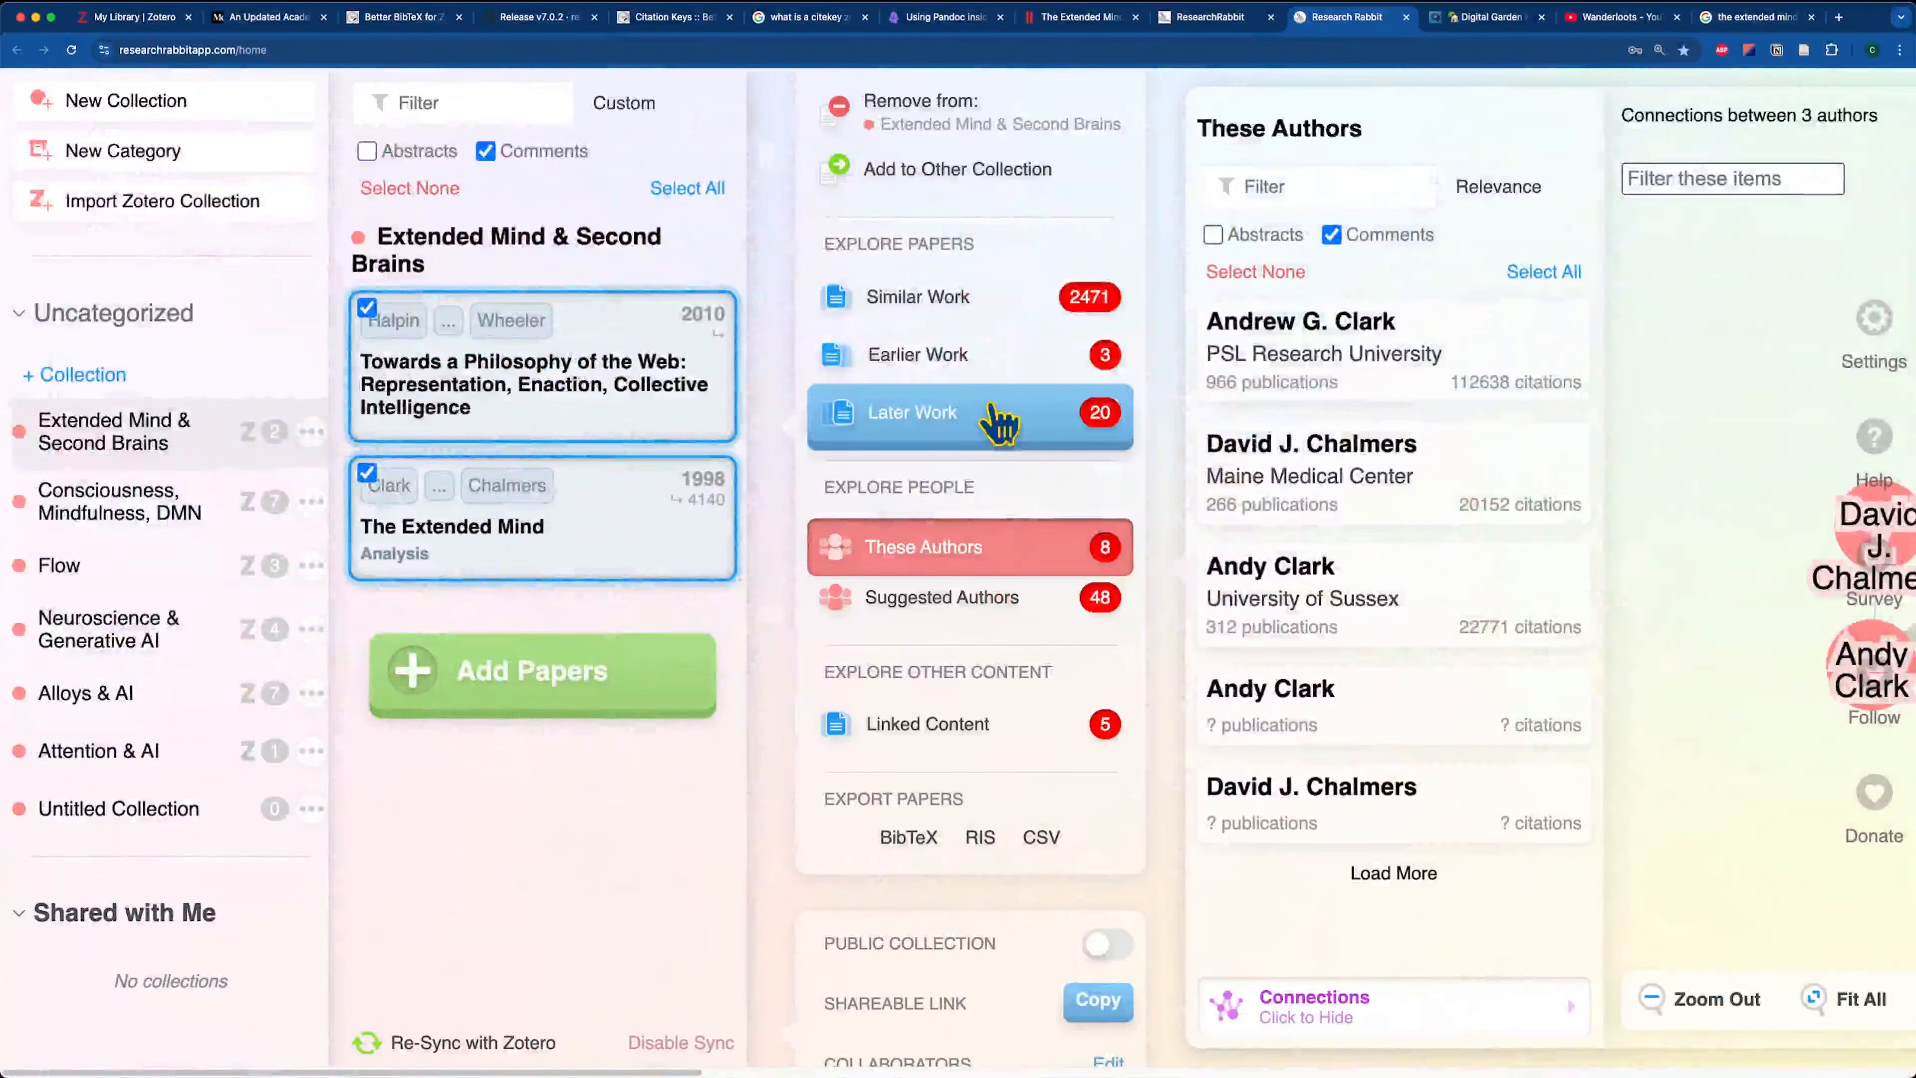
click(914, 296)
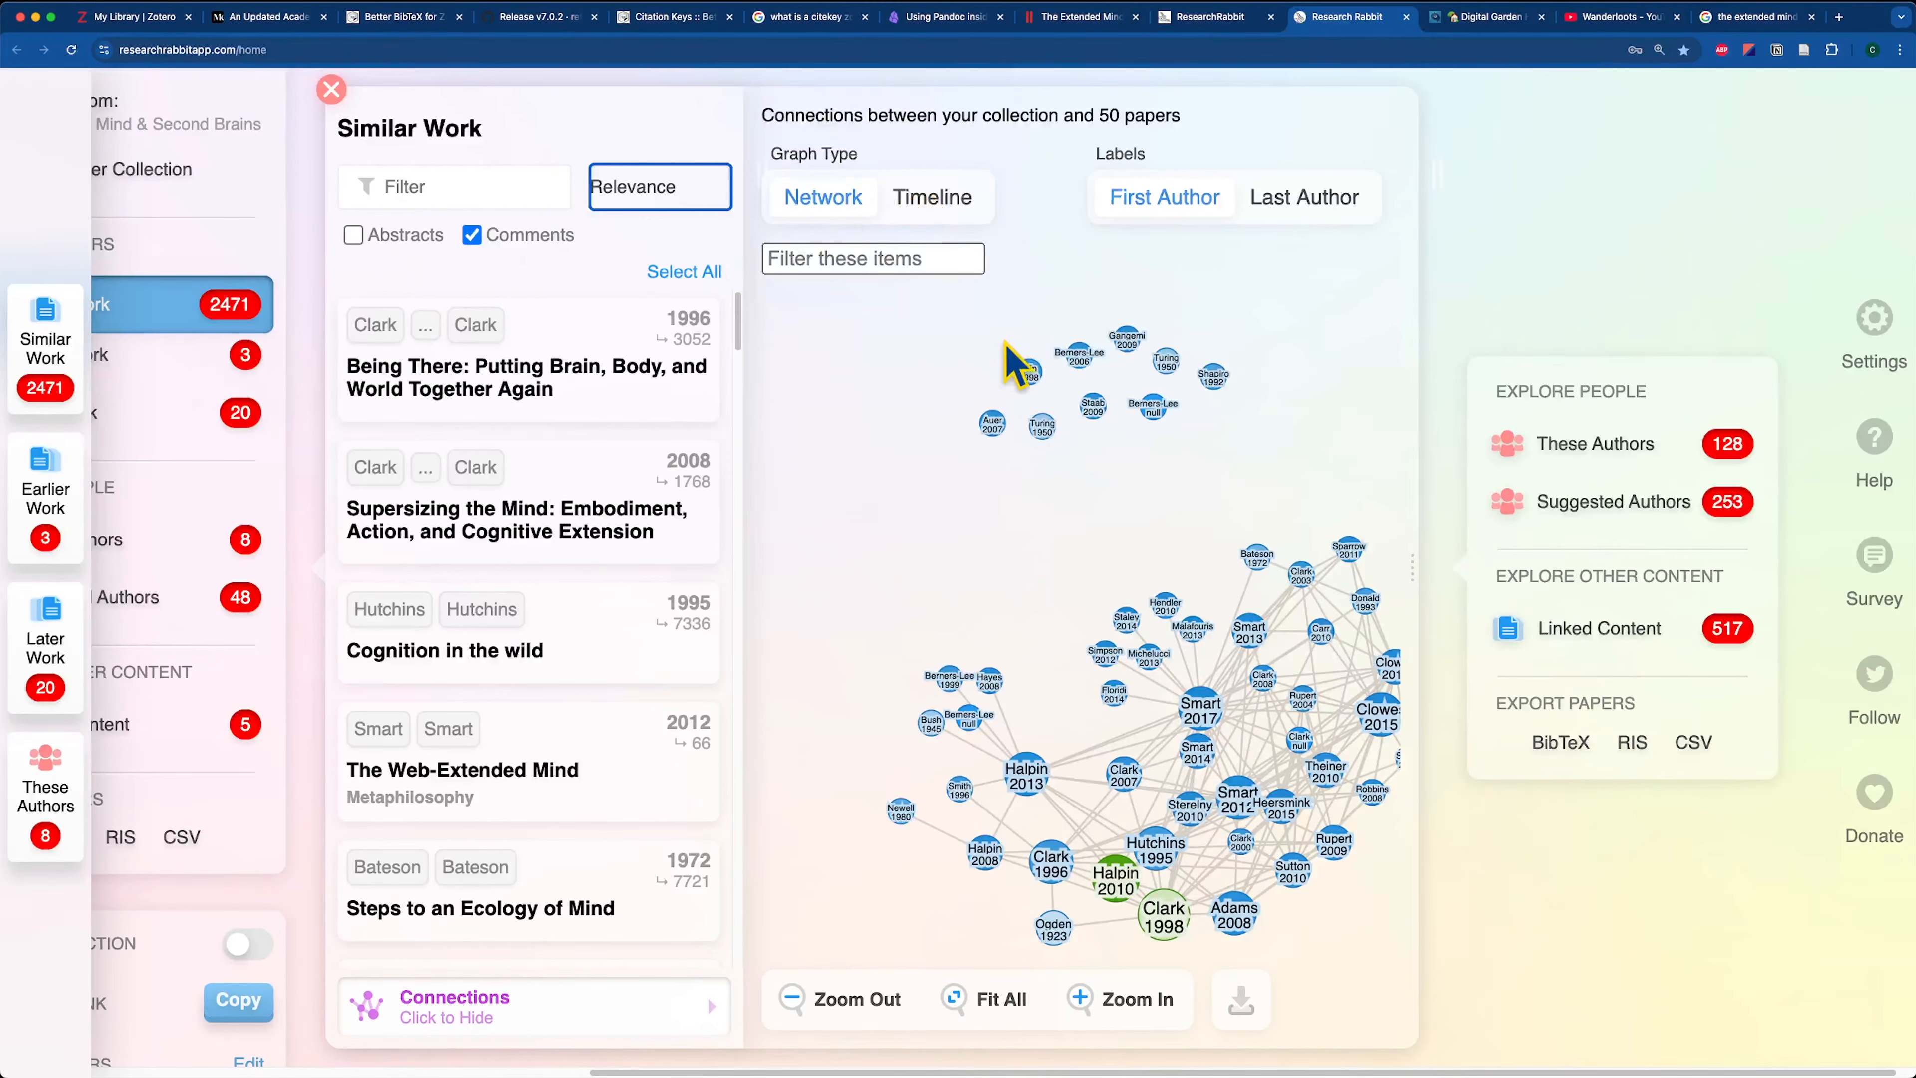
click(905, 205)
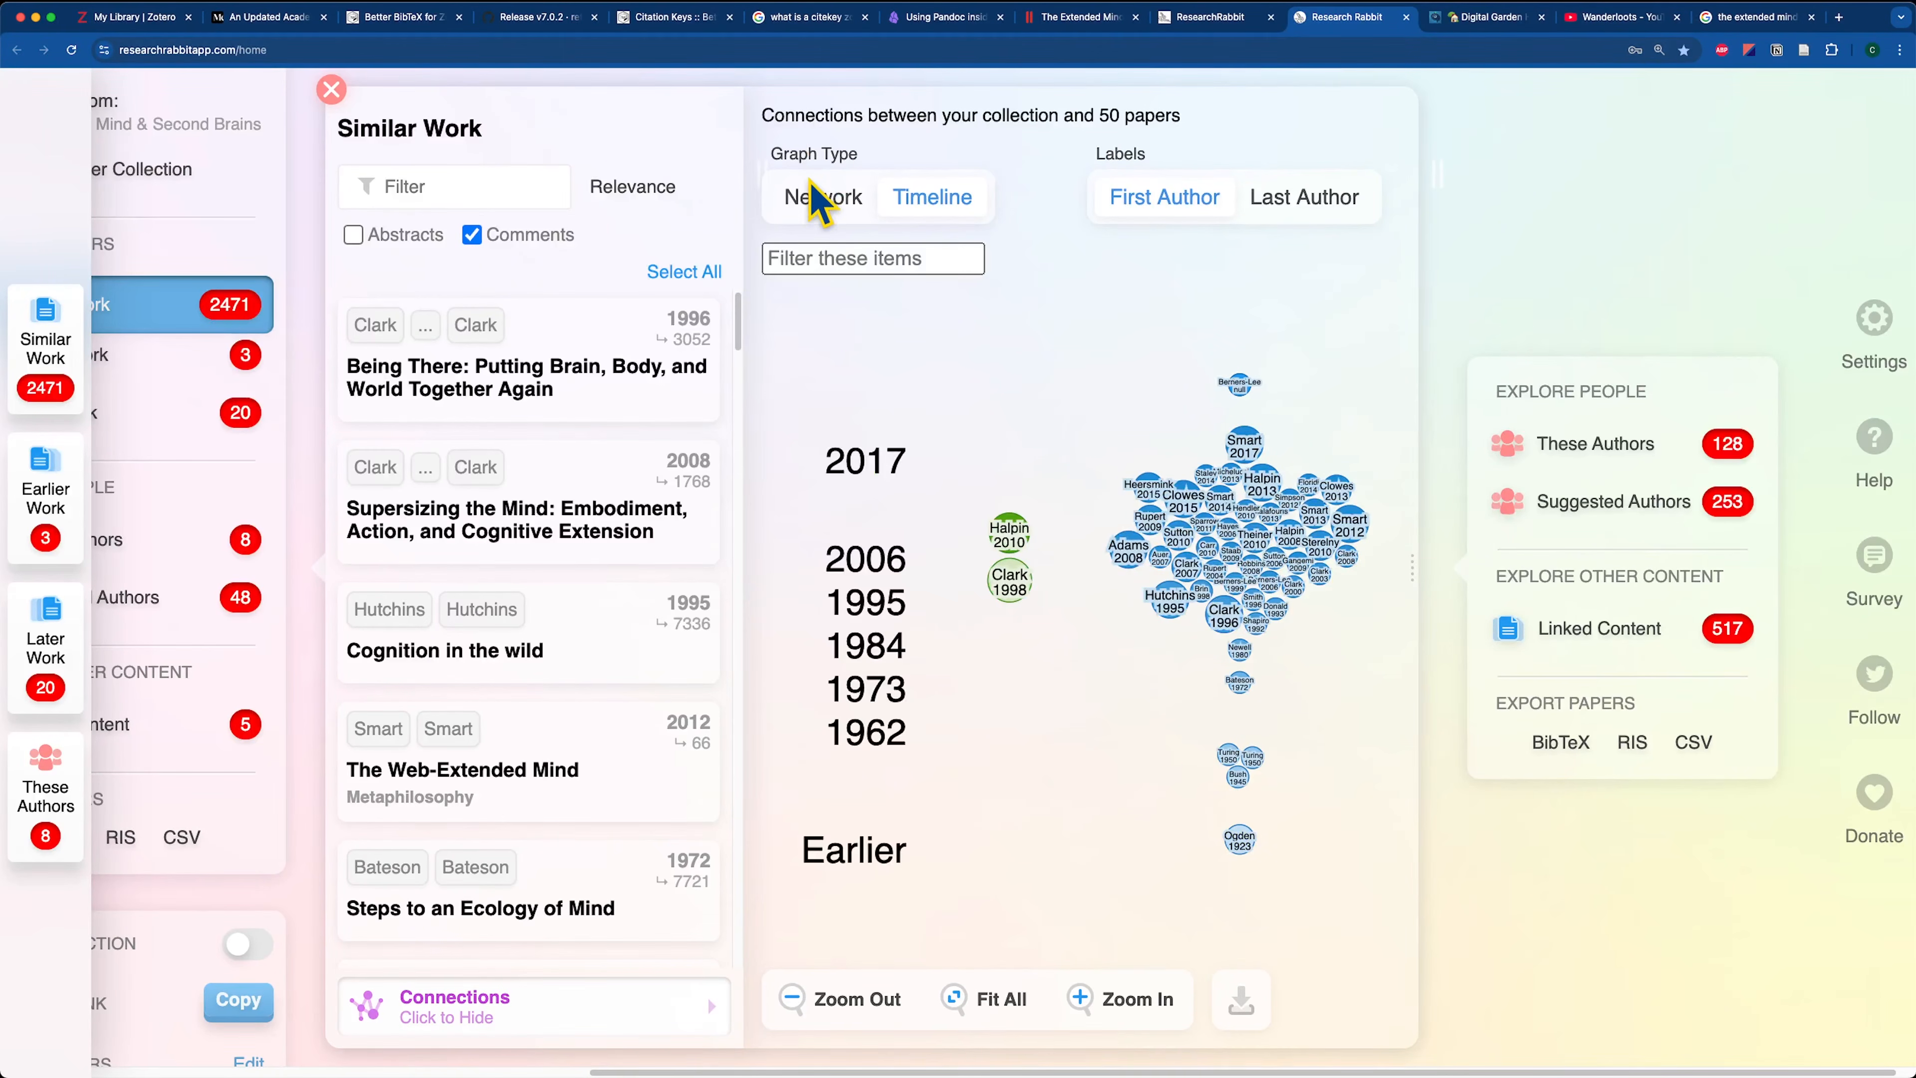
click(819, 199)
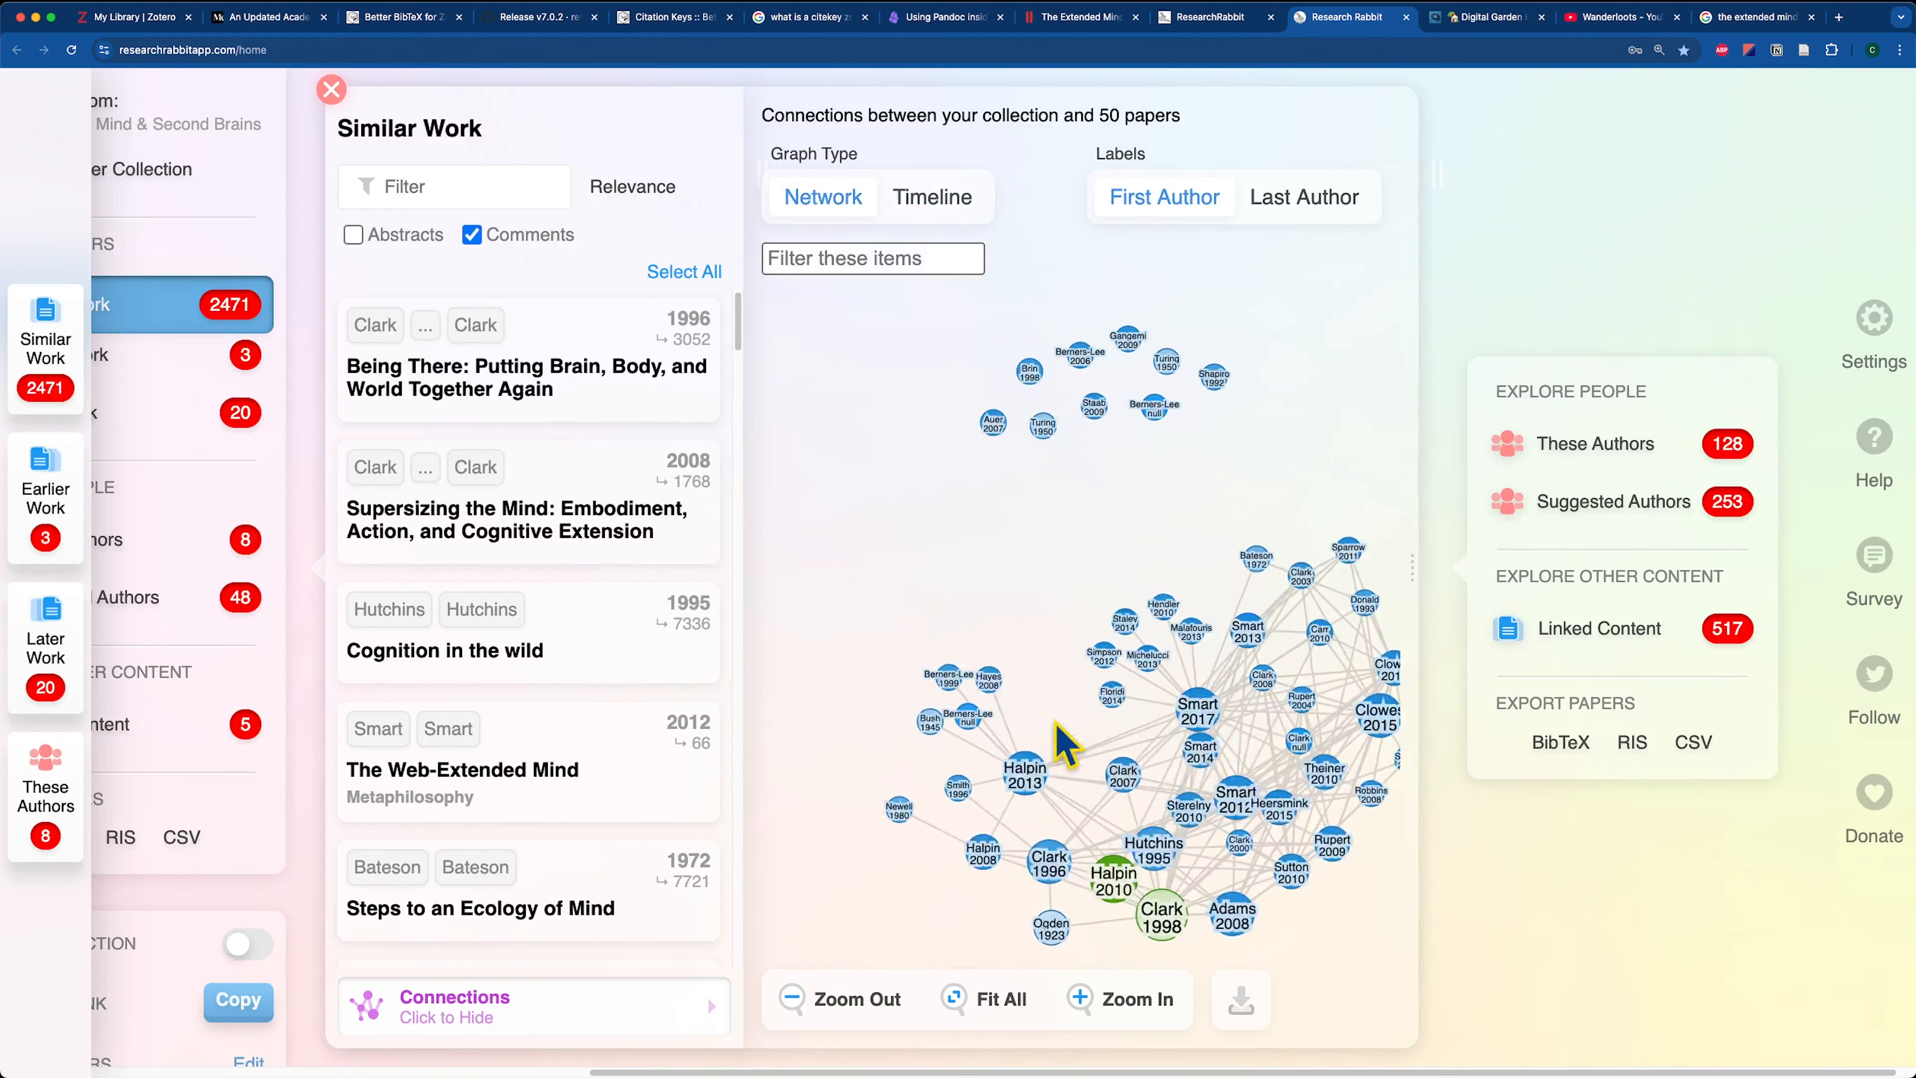
Inspect similar papers in the network, and add Embodiment, Cognition and the World Wide Web to Extended Mind & Second Brains.
click(1014, 495)
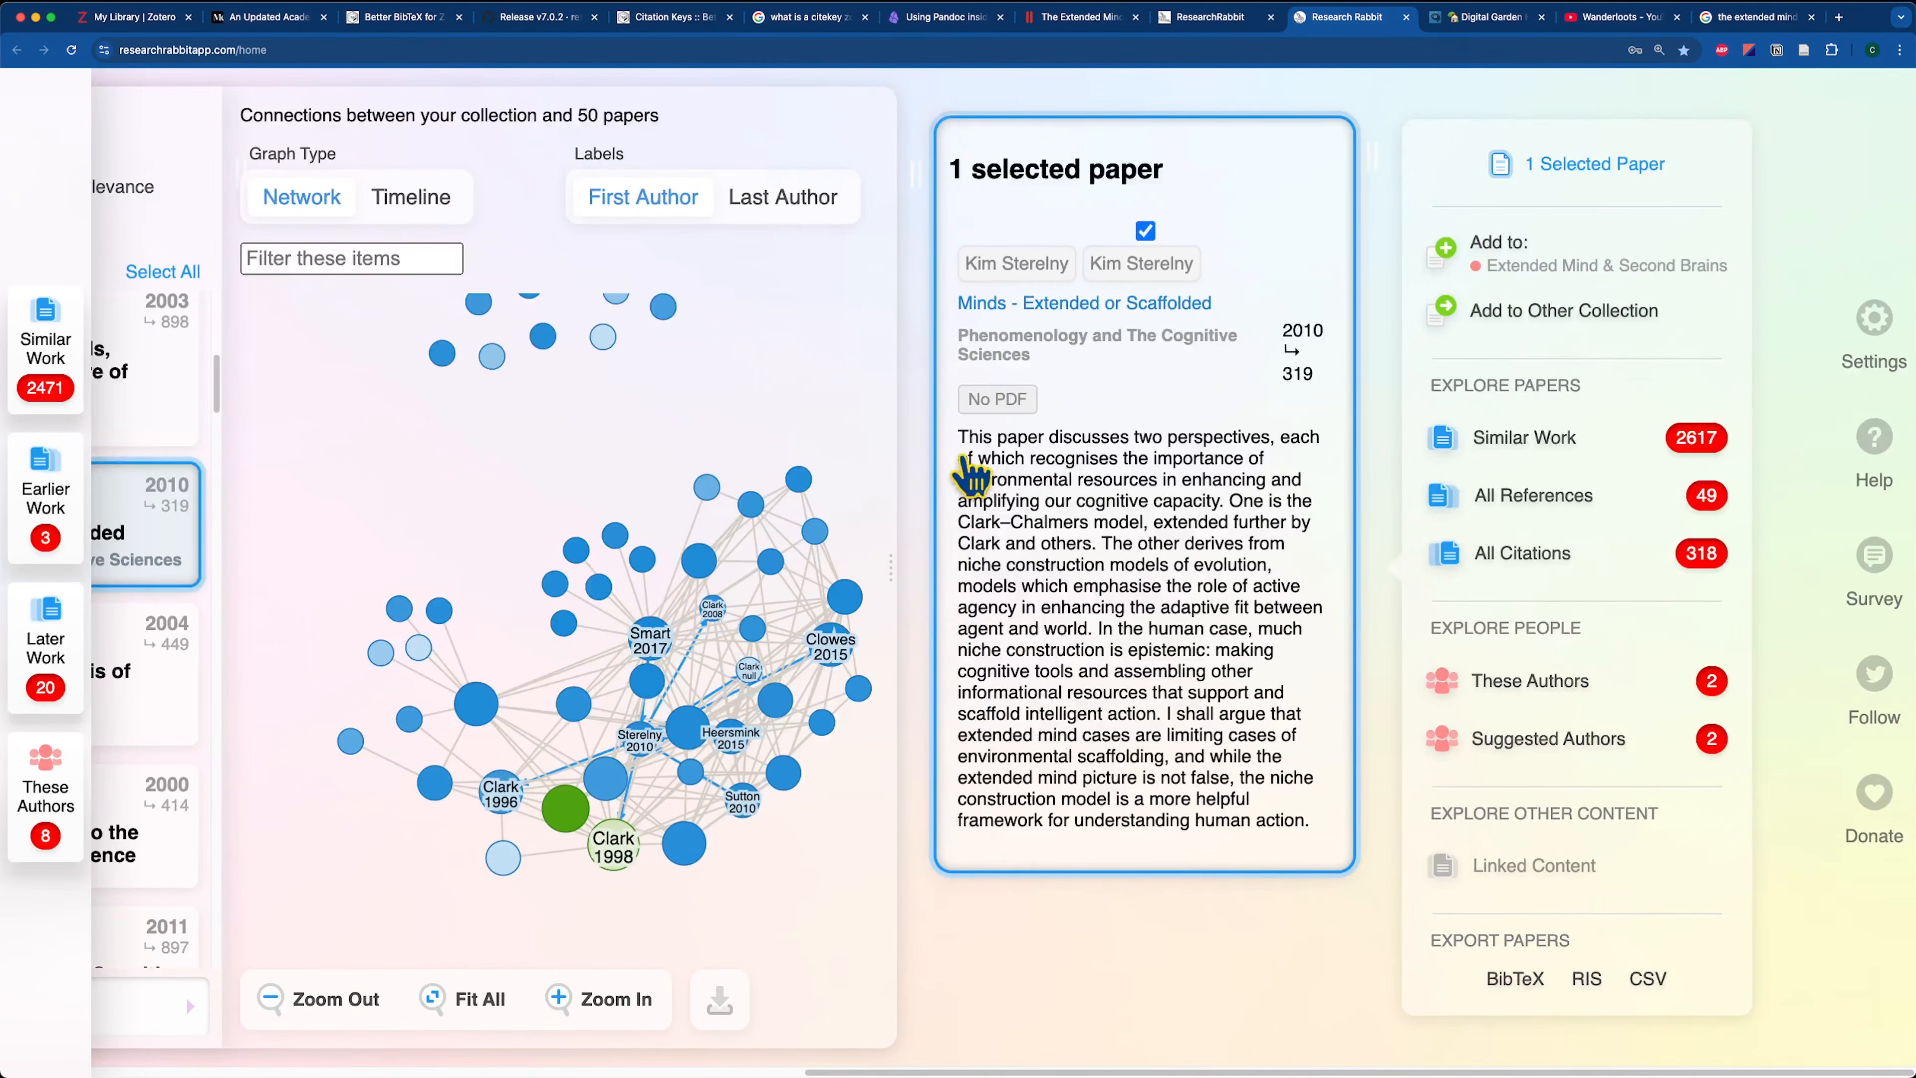
click(613, 845)
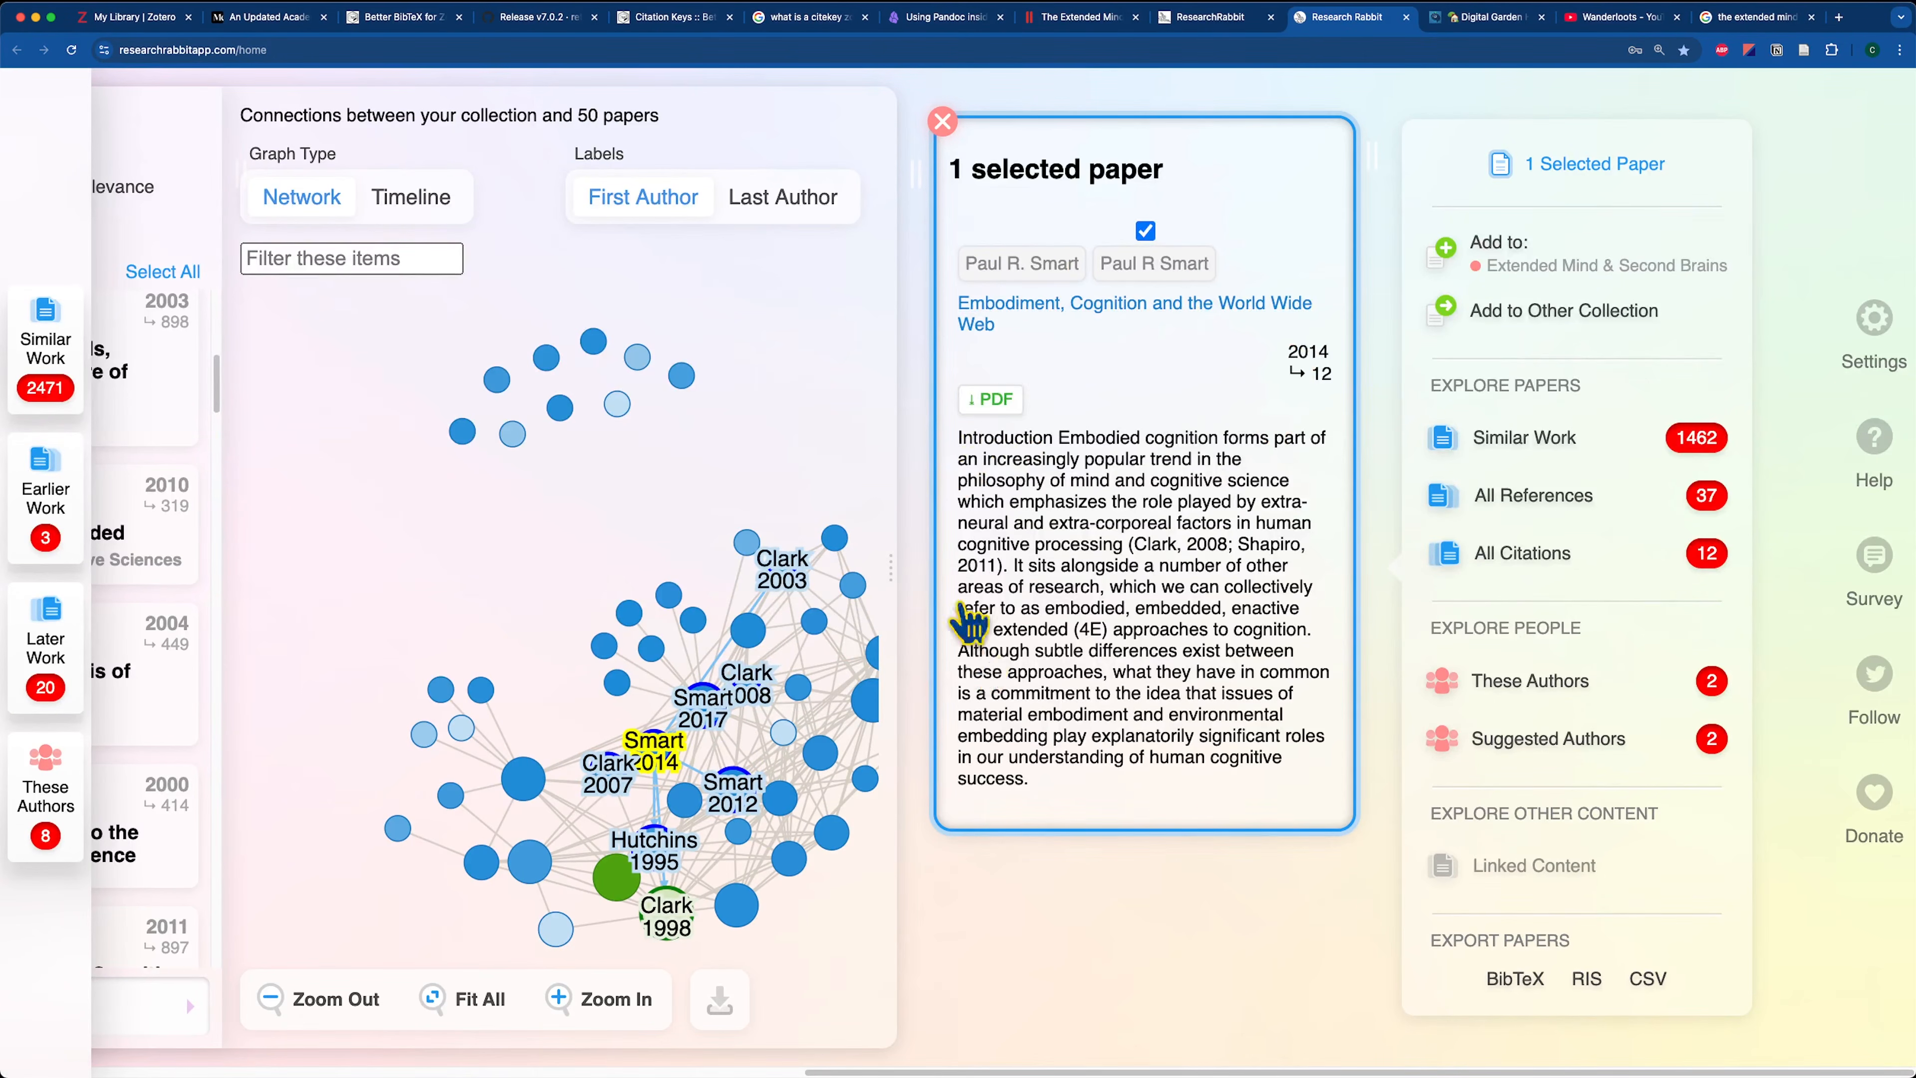
click(1592, 260)
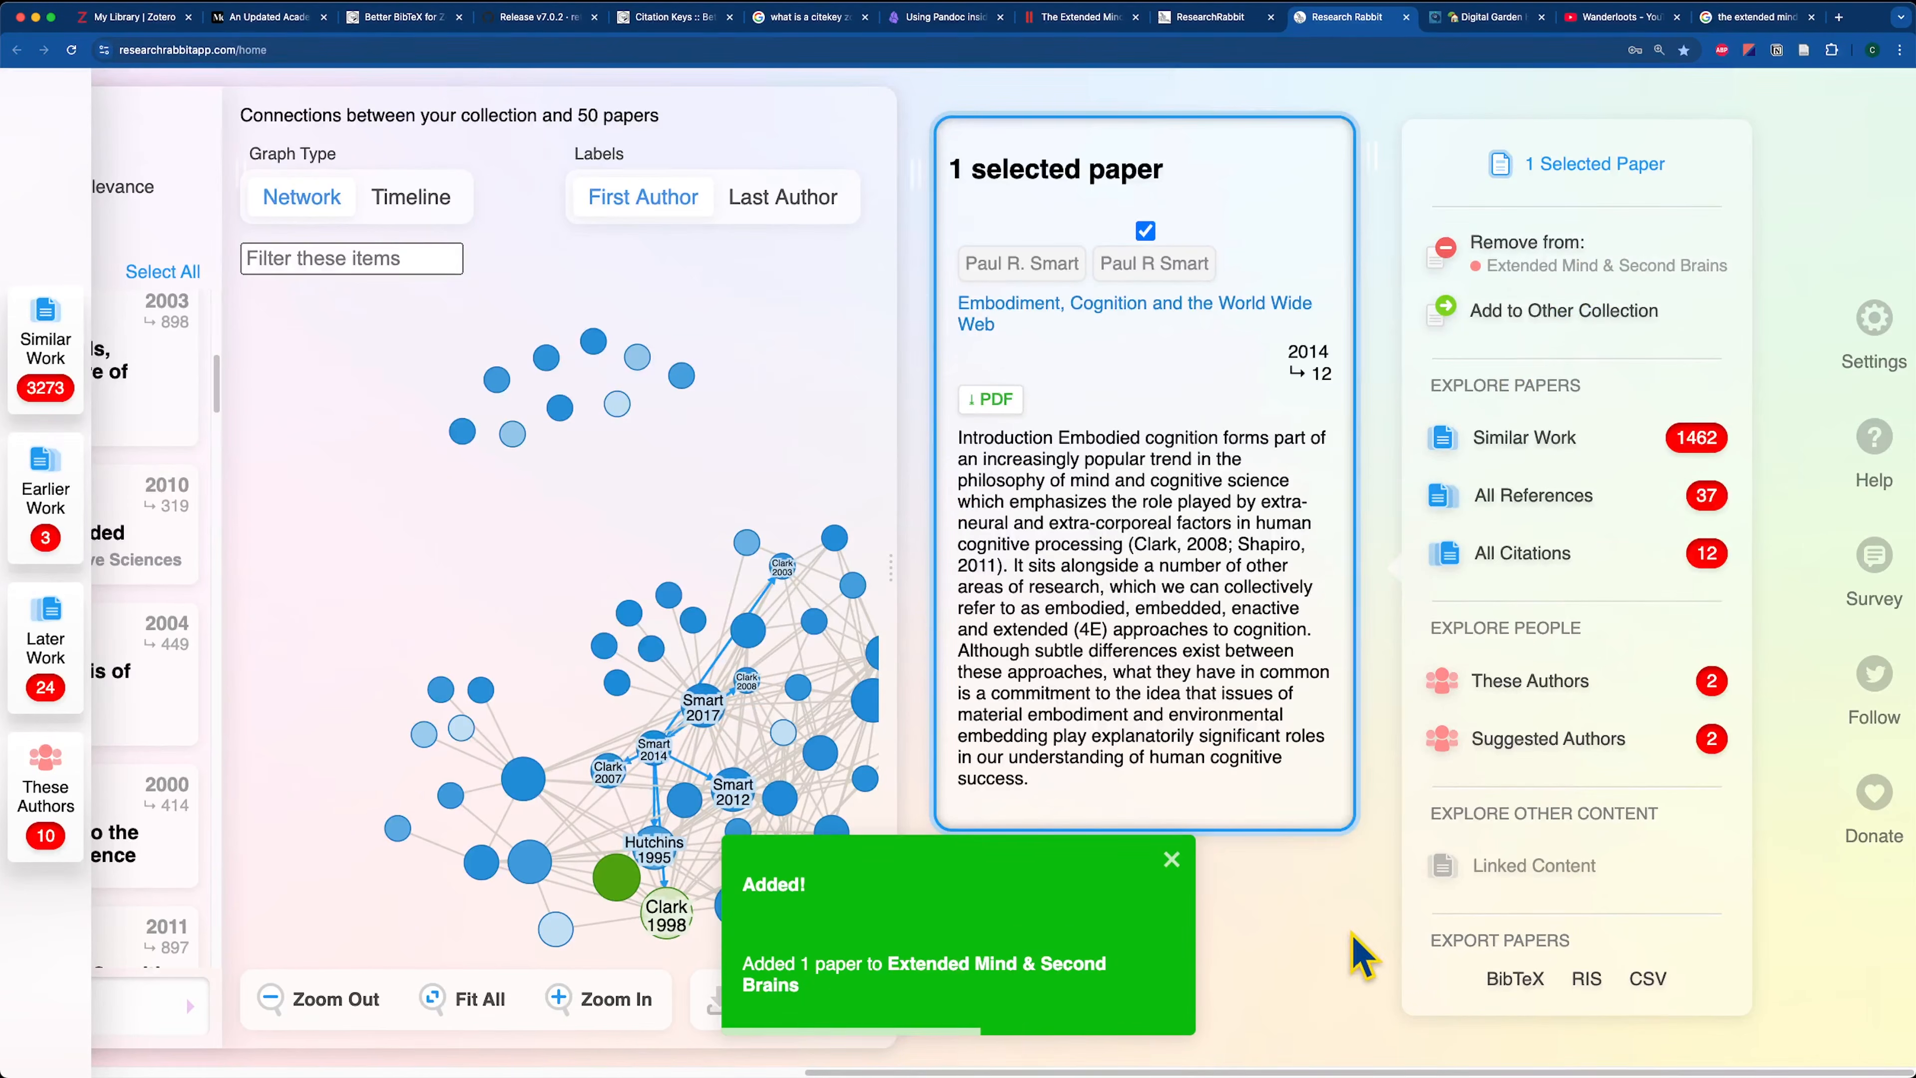
Switch to Zotero and inspect the synced details of Embodiment, Cognition and the World Wide Web.
click(680, 1042)
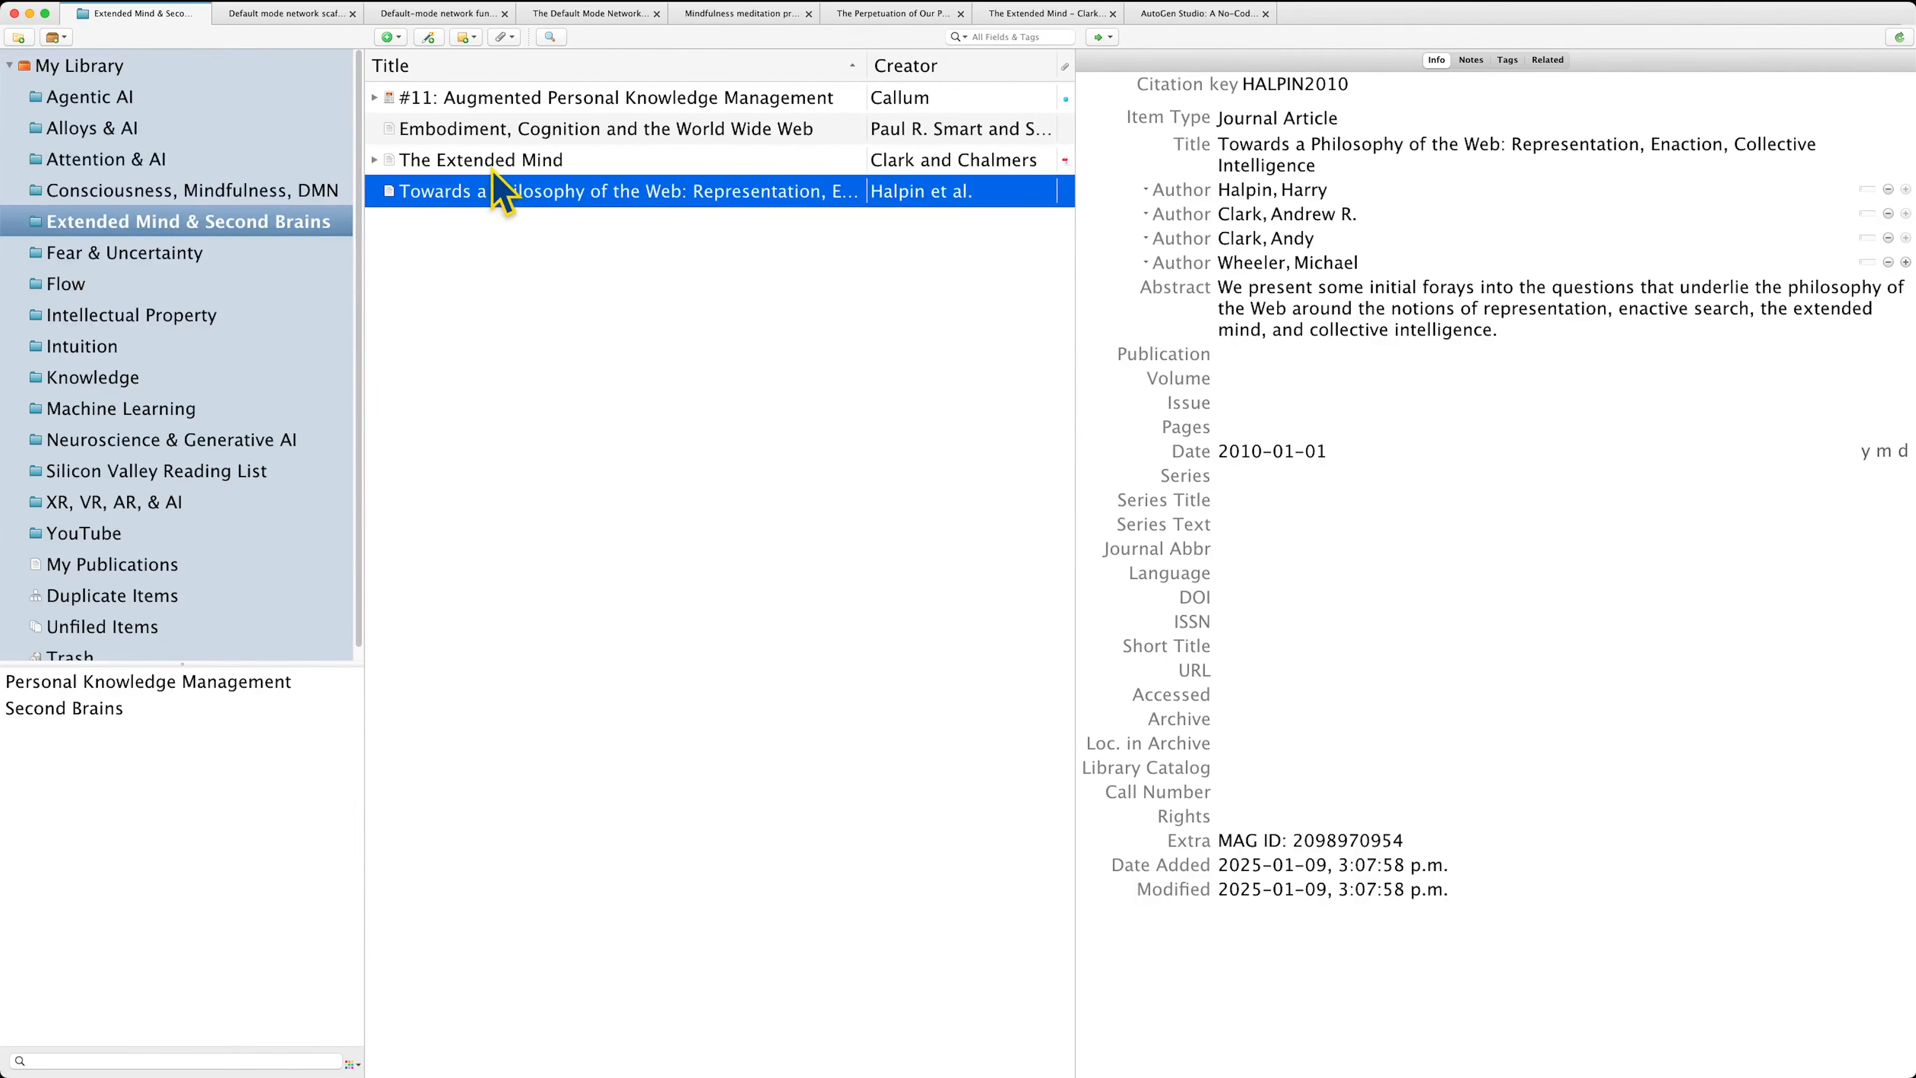
click(574, 130)
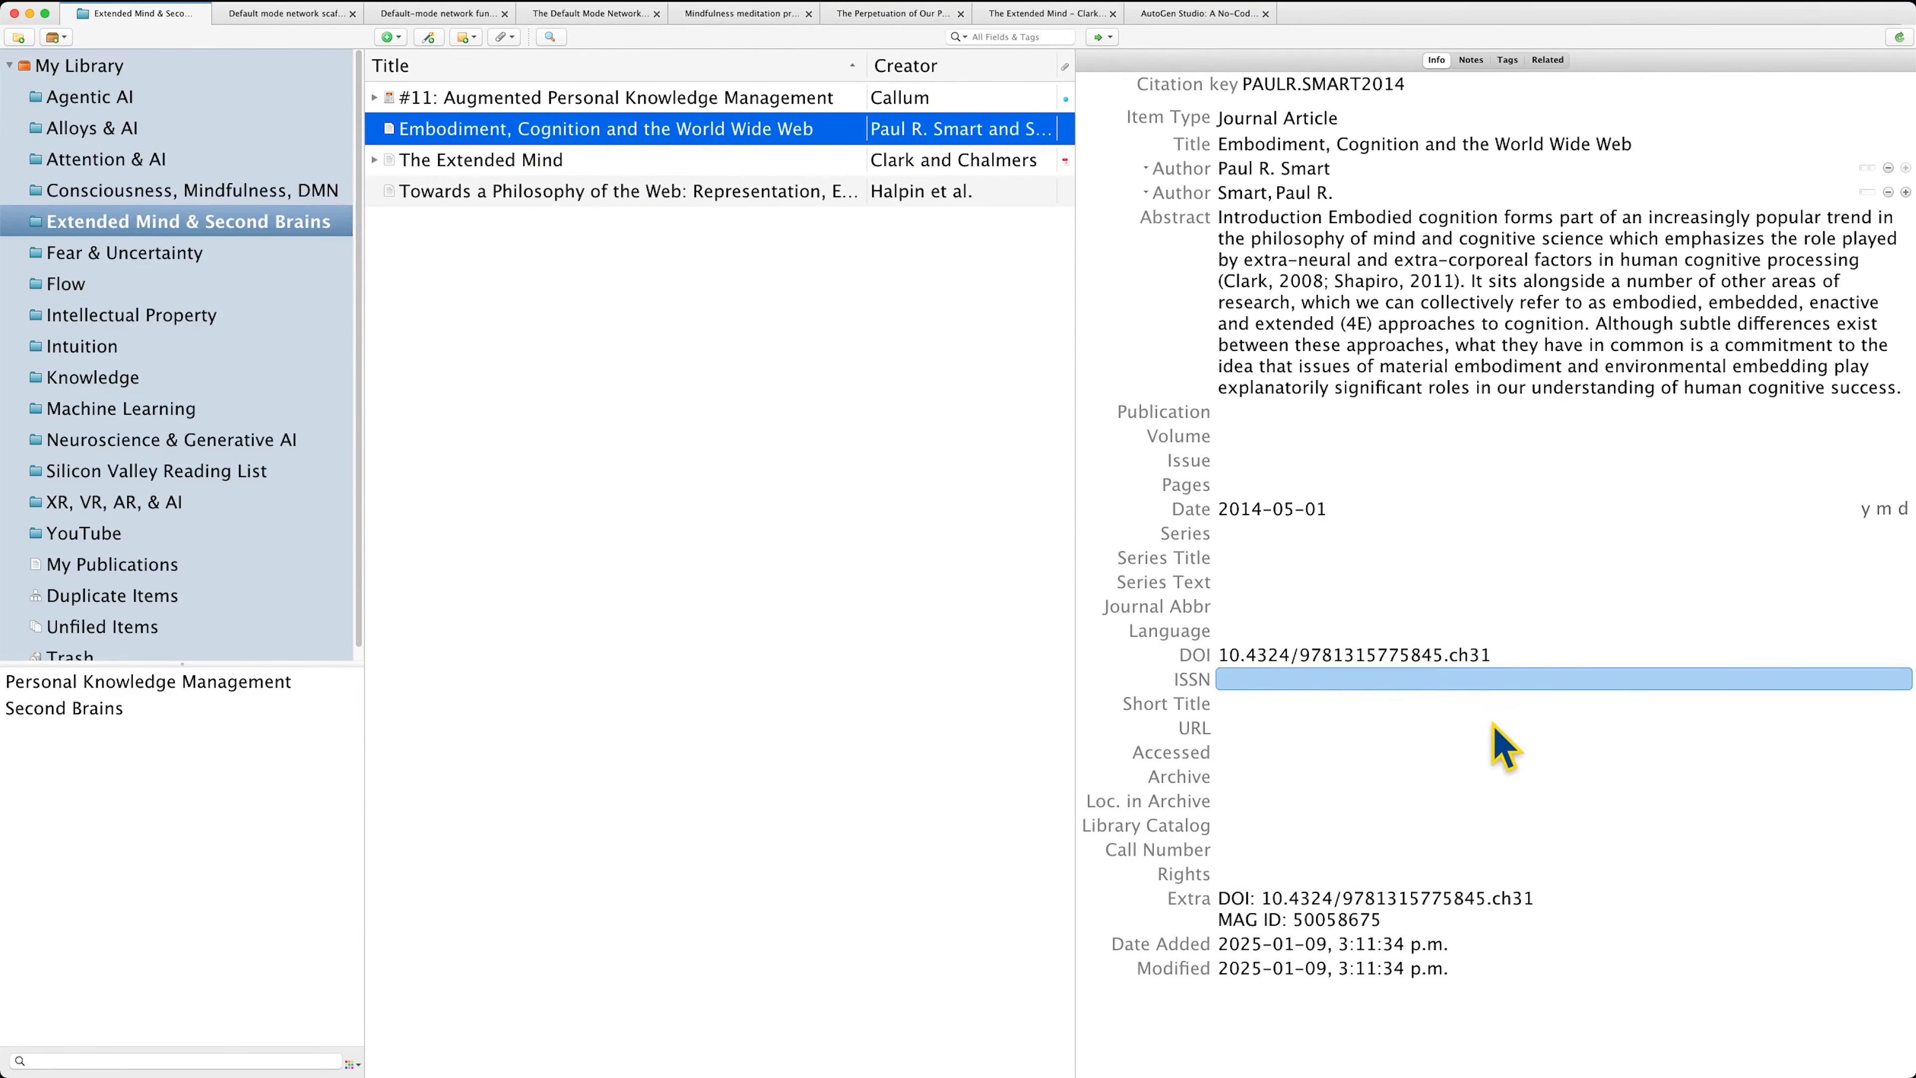
Find and attach the available PDF for Embodiment, Cognition and the World Wide Web.
right_click(492, 136)
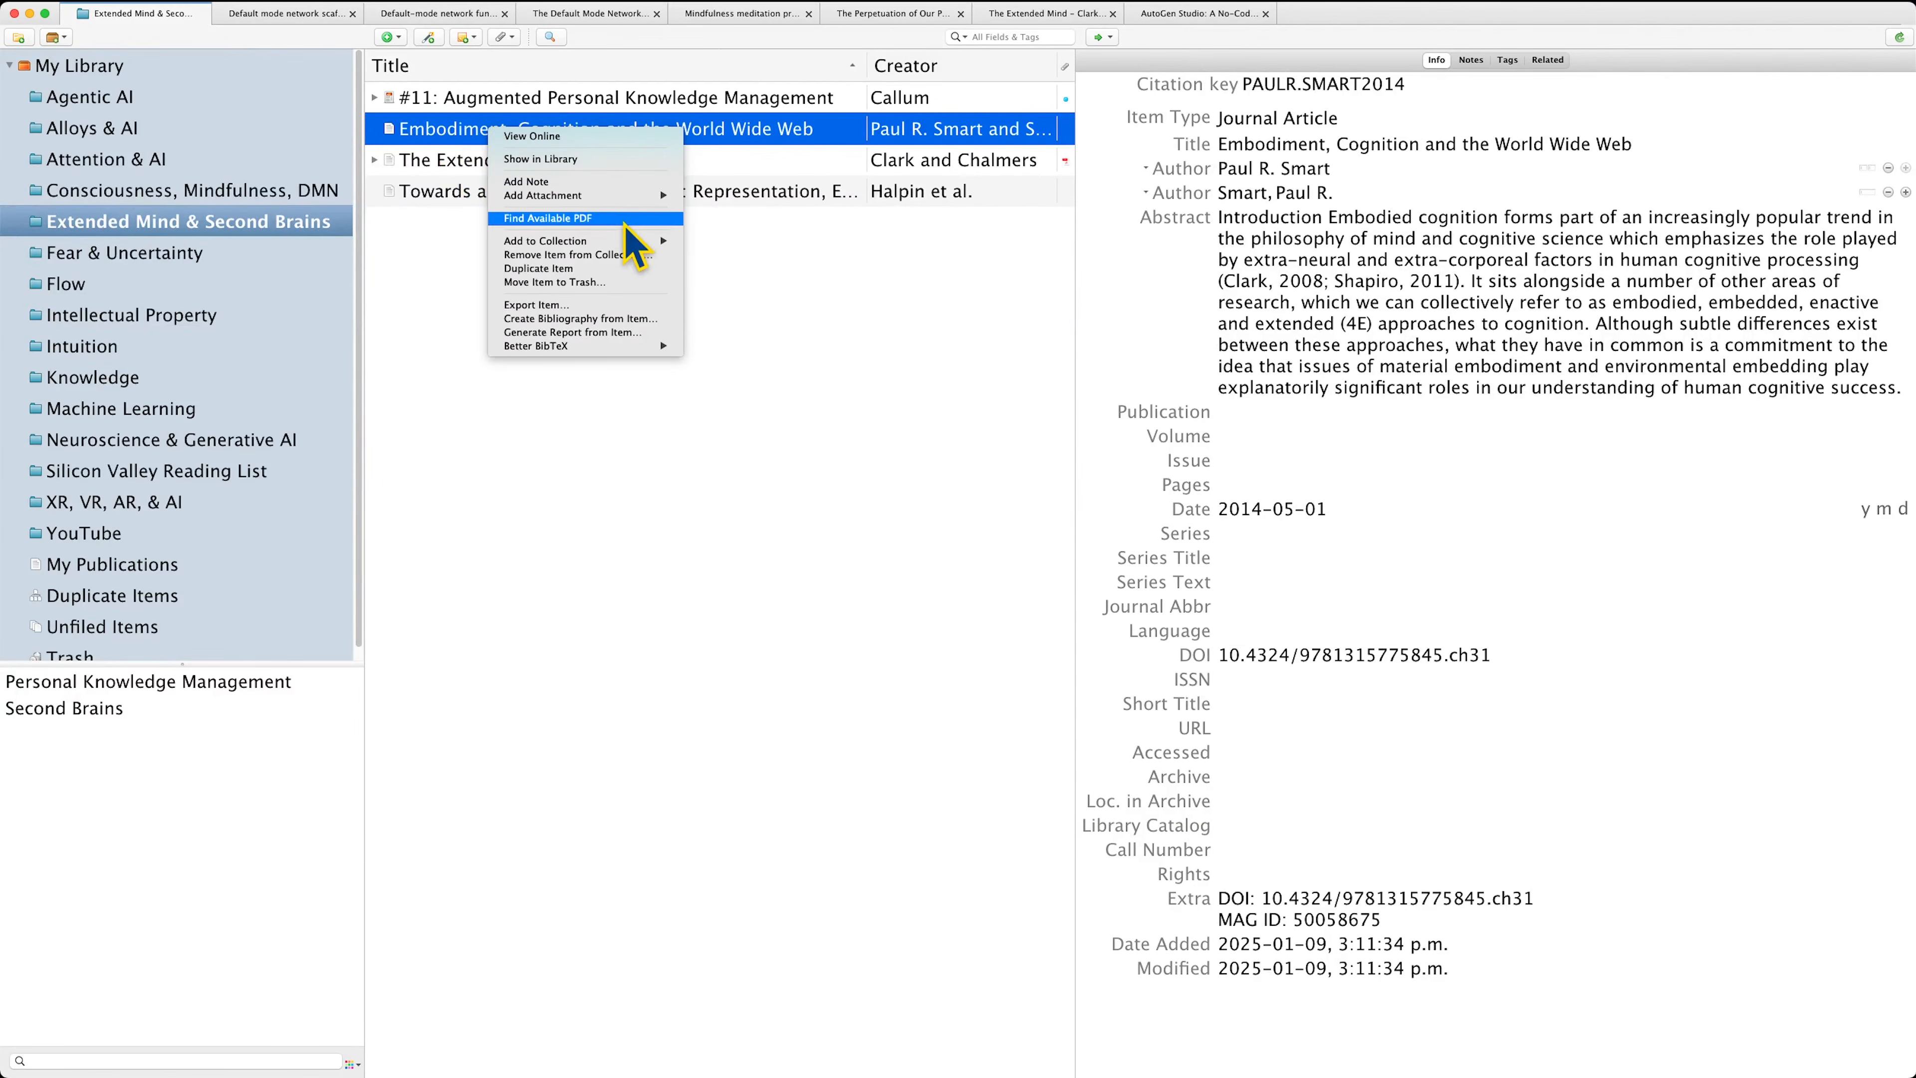
click(555, 218)
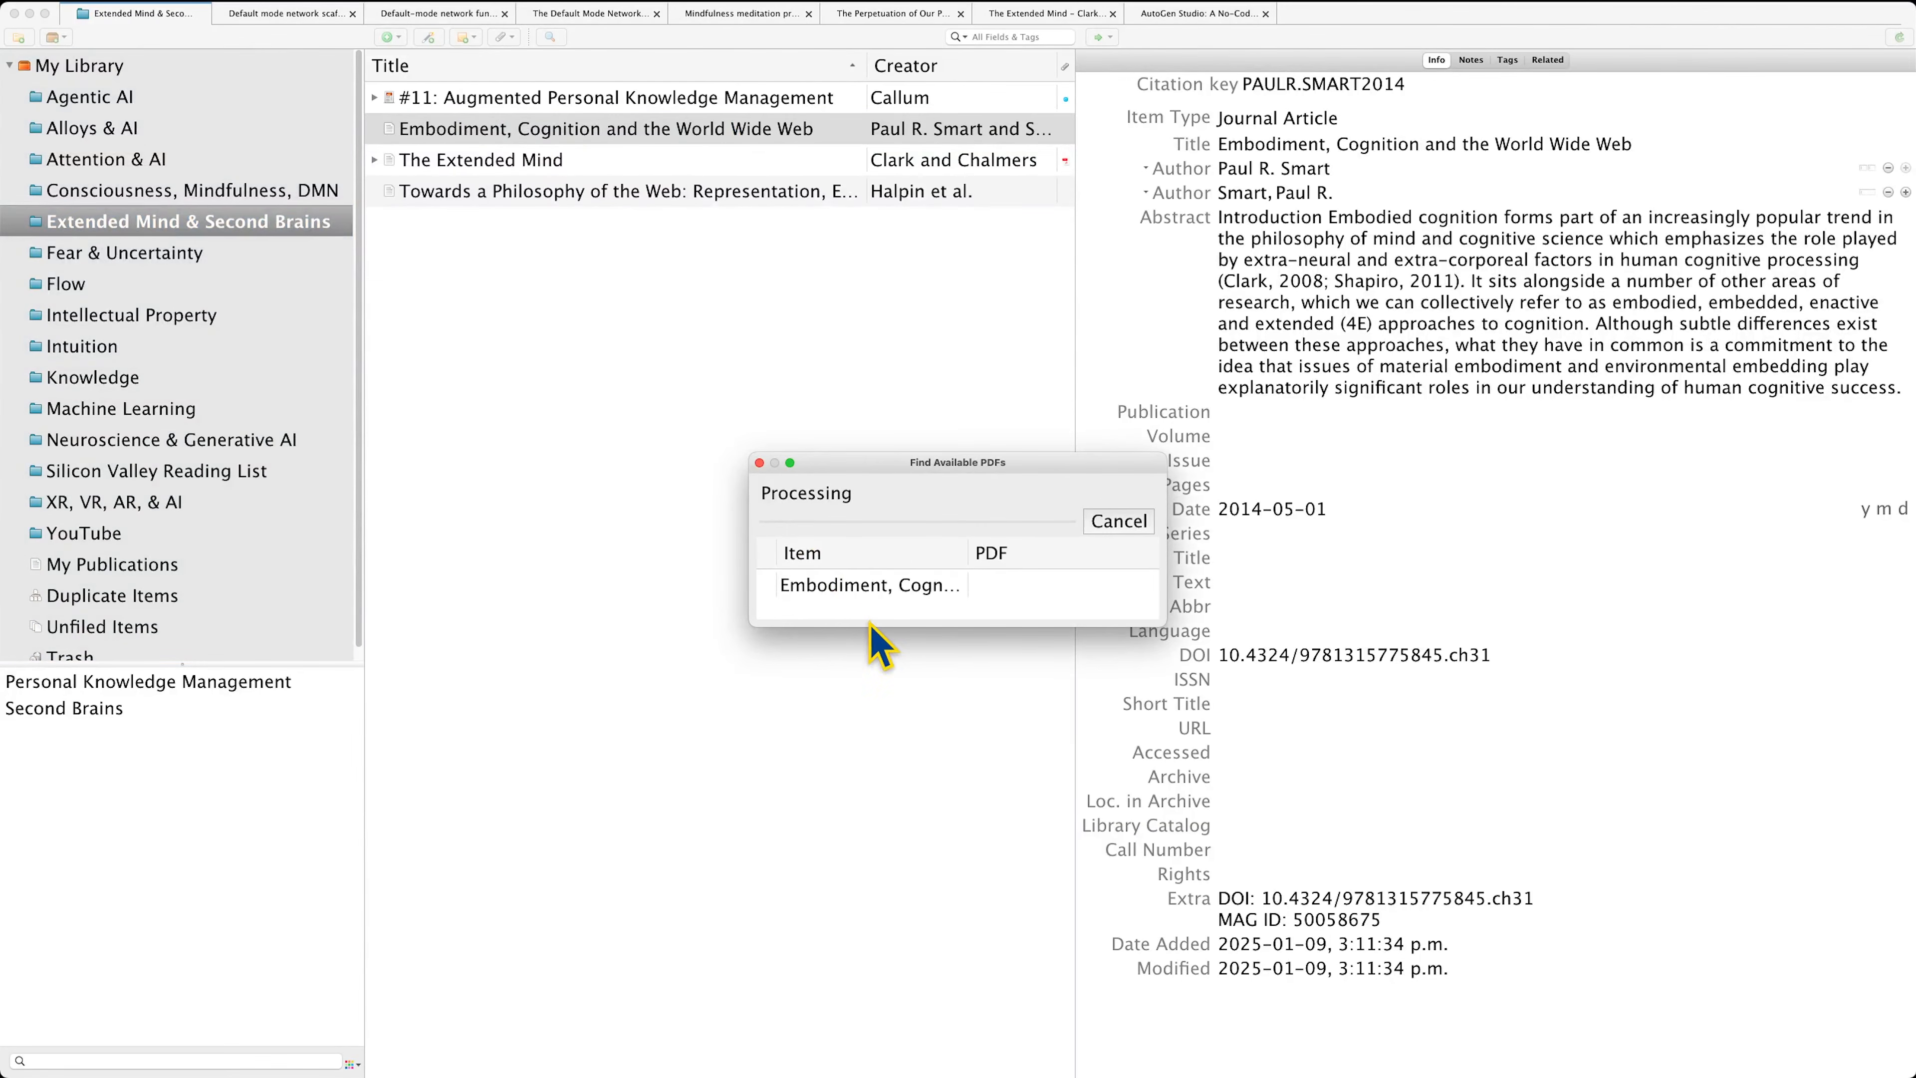
drag(868, 626, 850, 785)
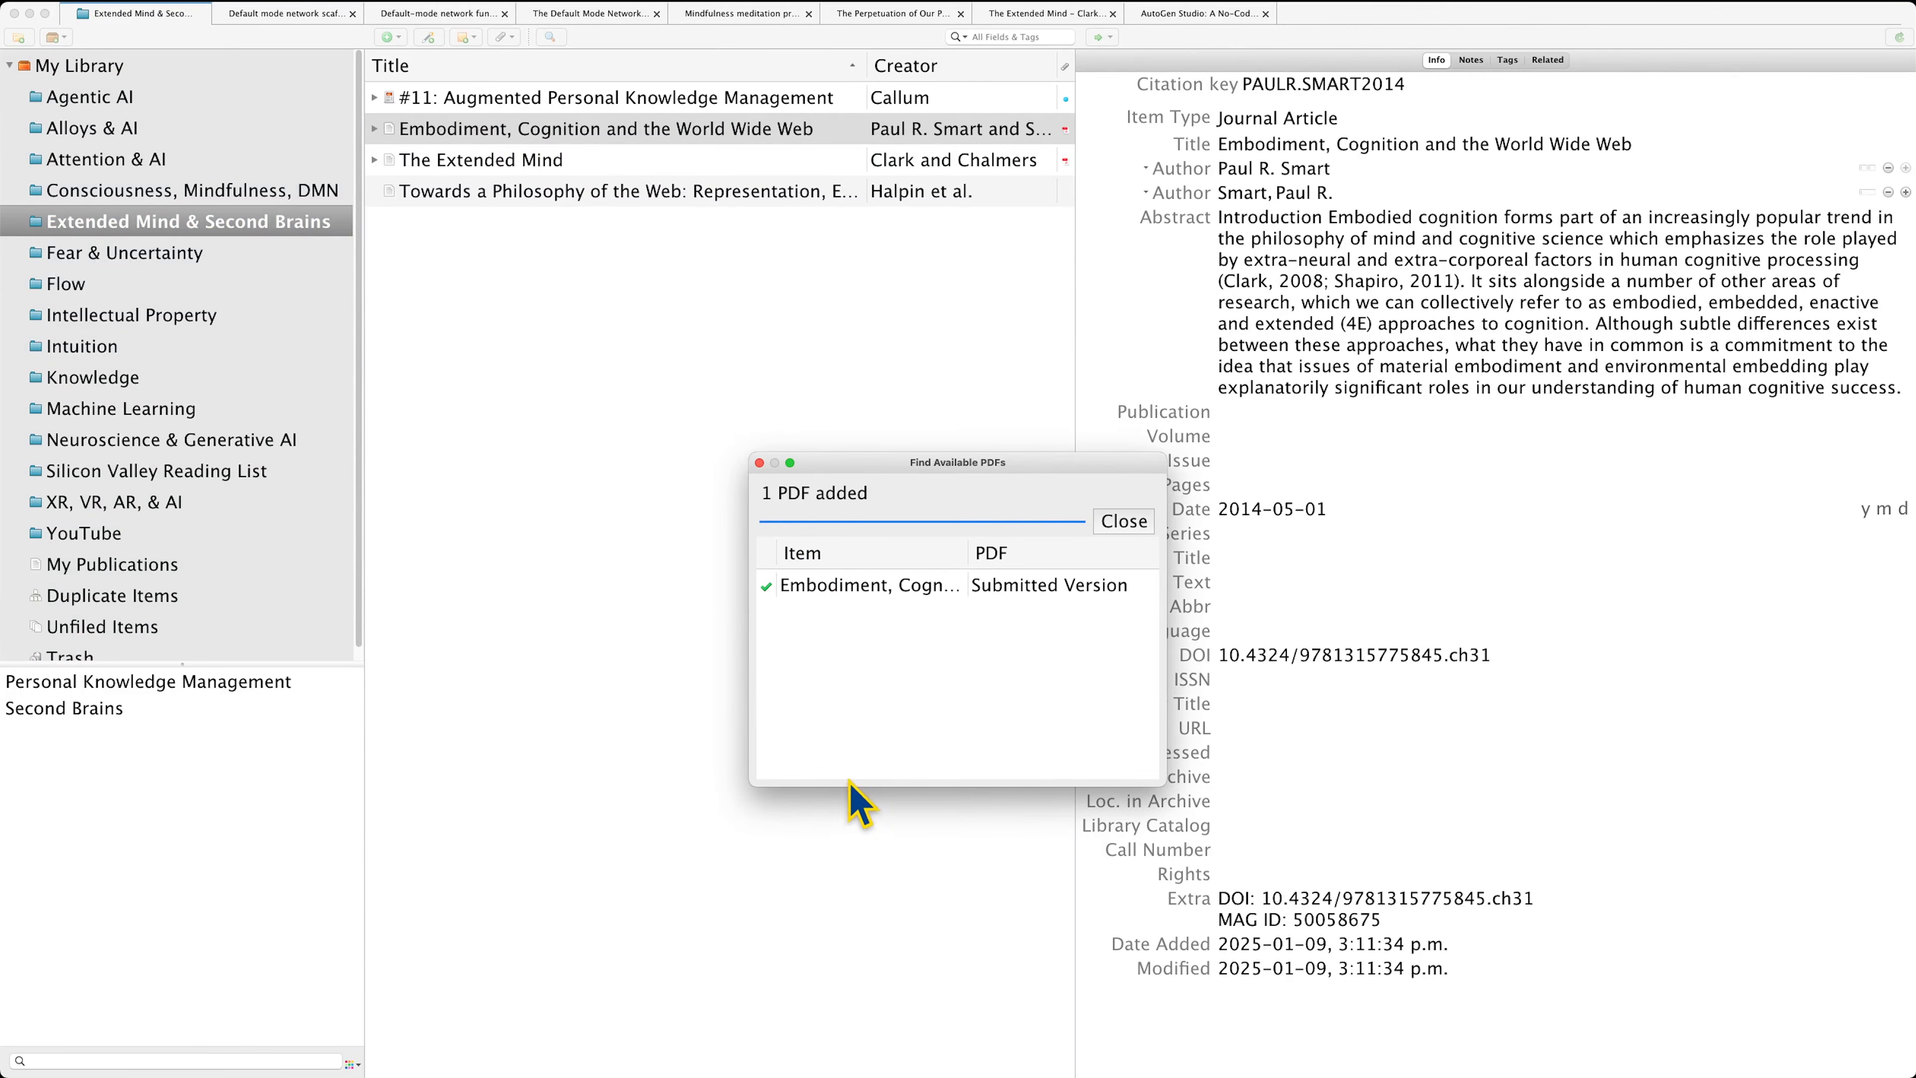
double_click(781, 591)
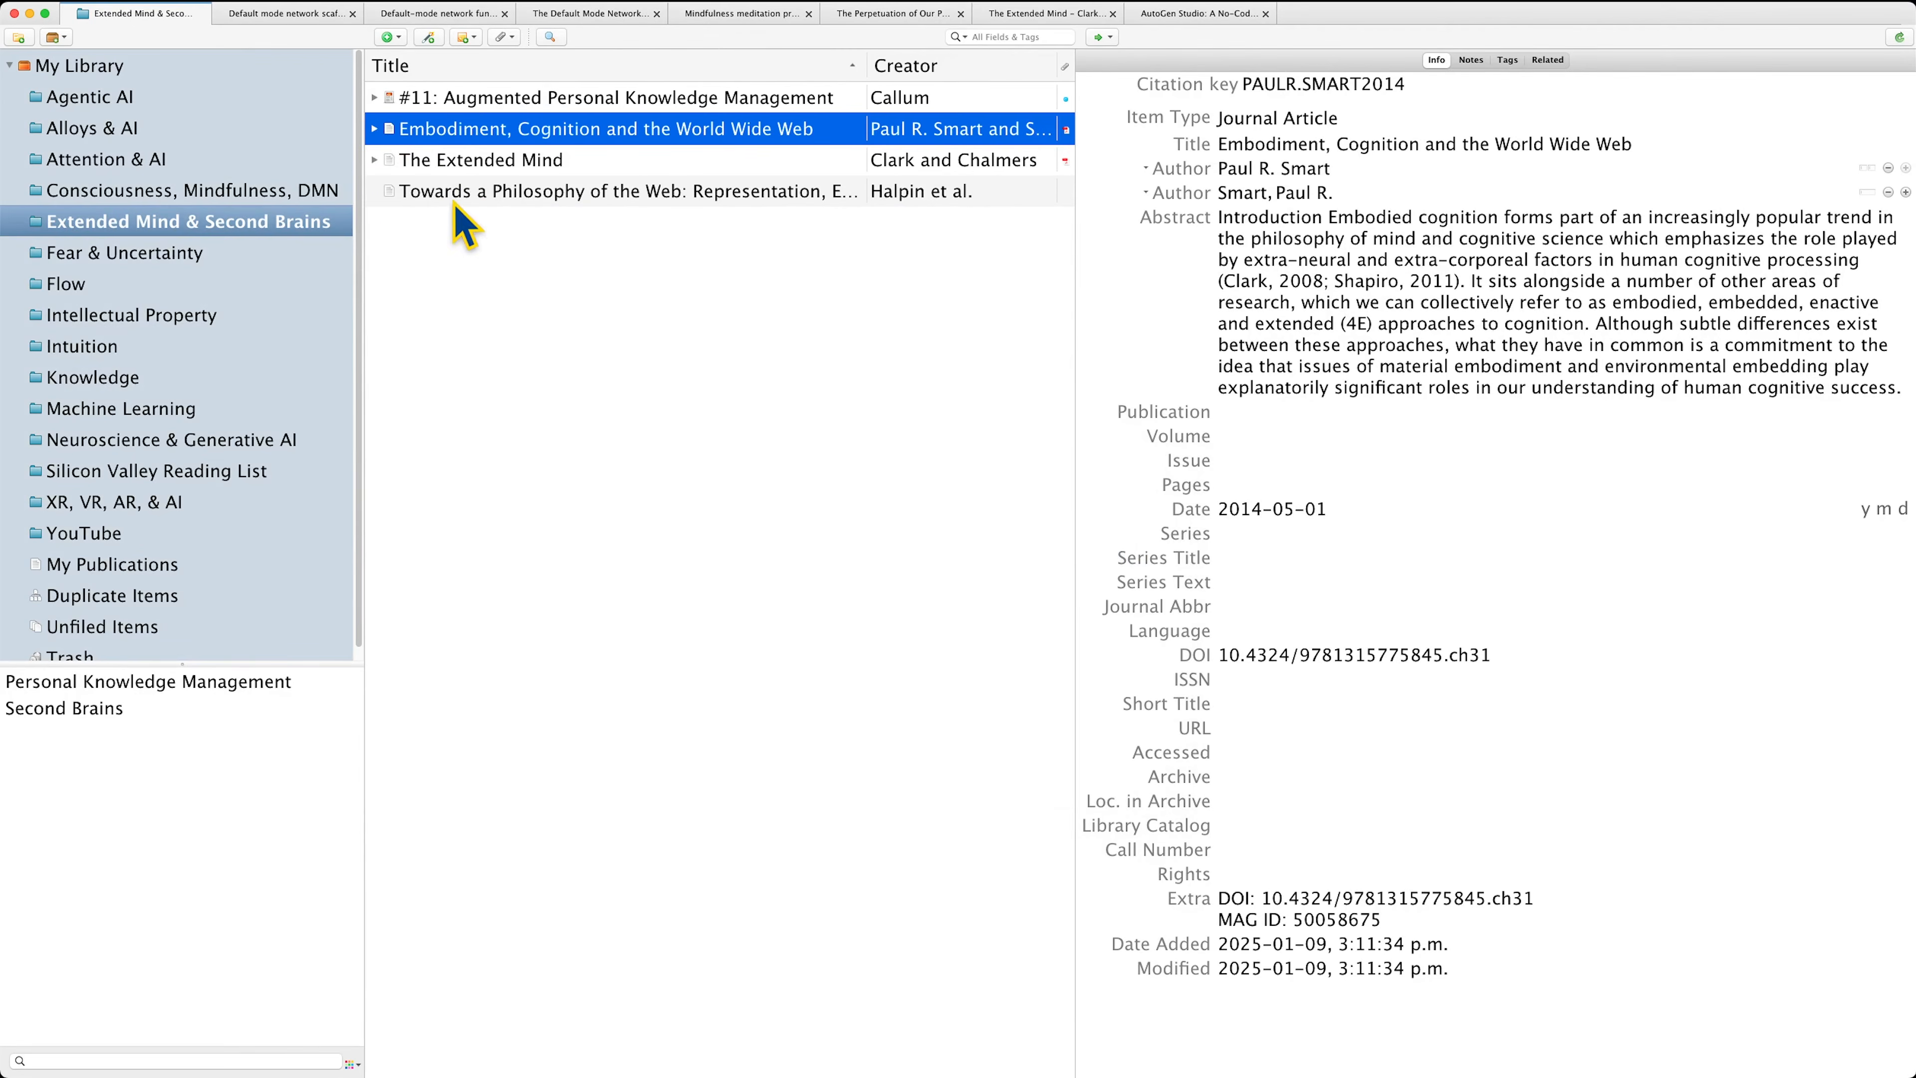
Open the paper's Submitted Version PDF and highlight the first sentence of the Introduction in yellow.
click(374, 130)
click(473, 162)
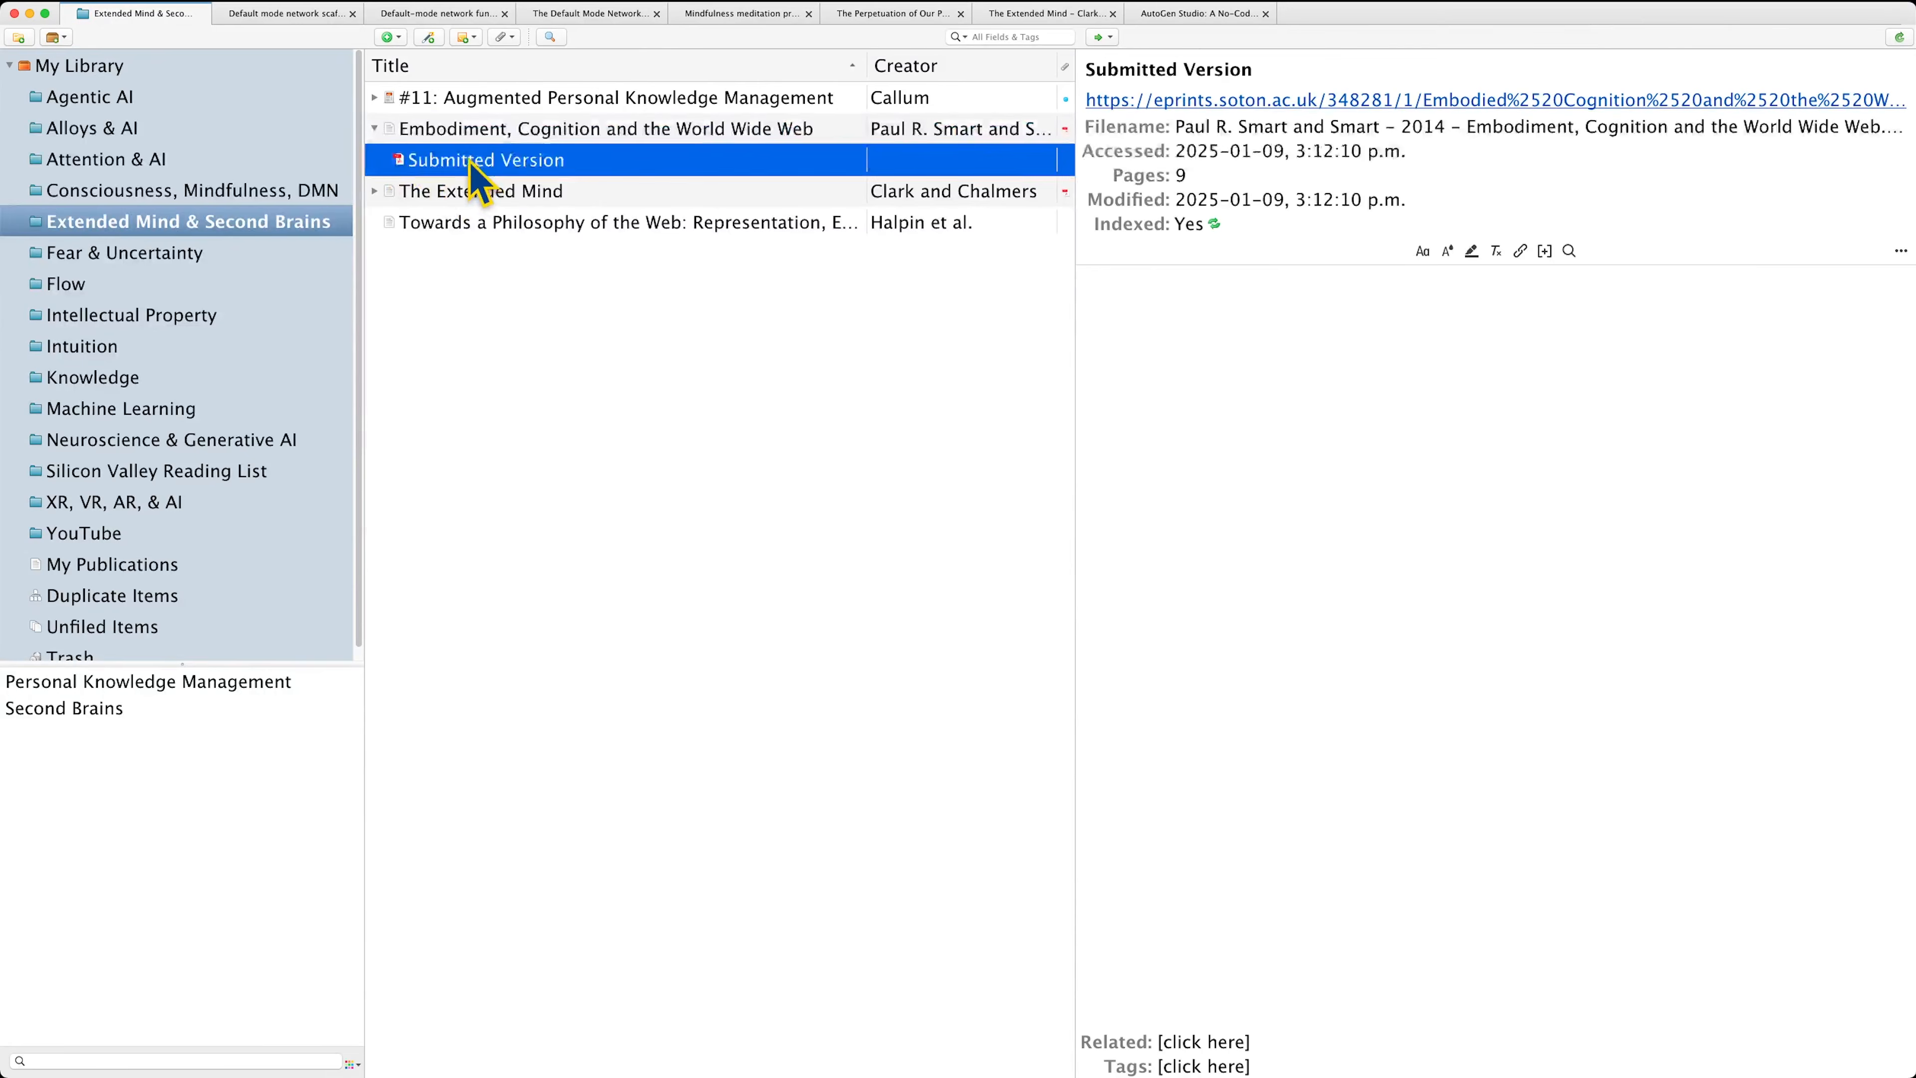
double_click(531, 167)
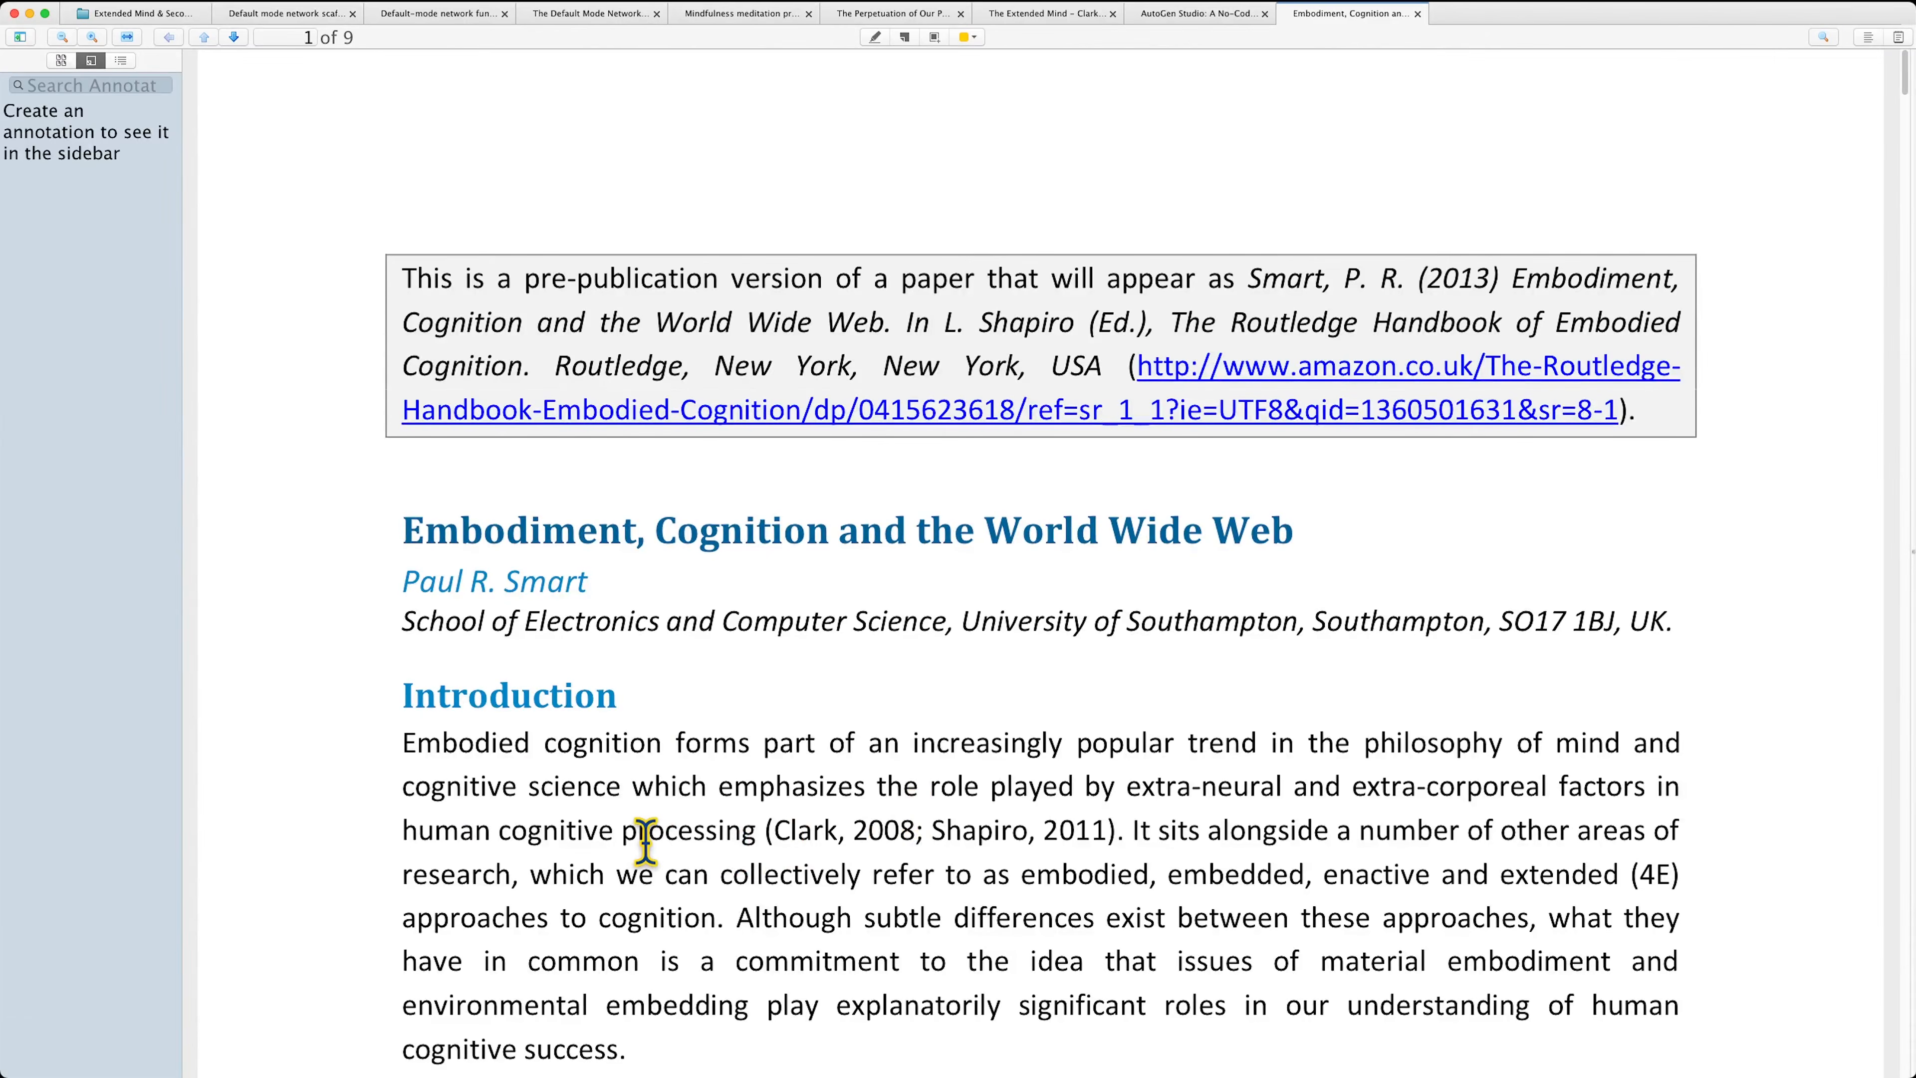
scroll(1117, 886, down, 10)
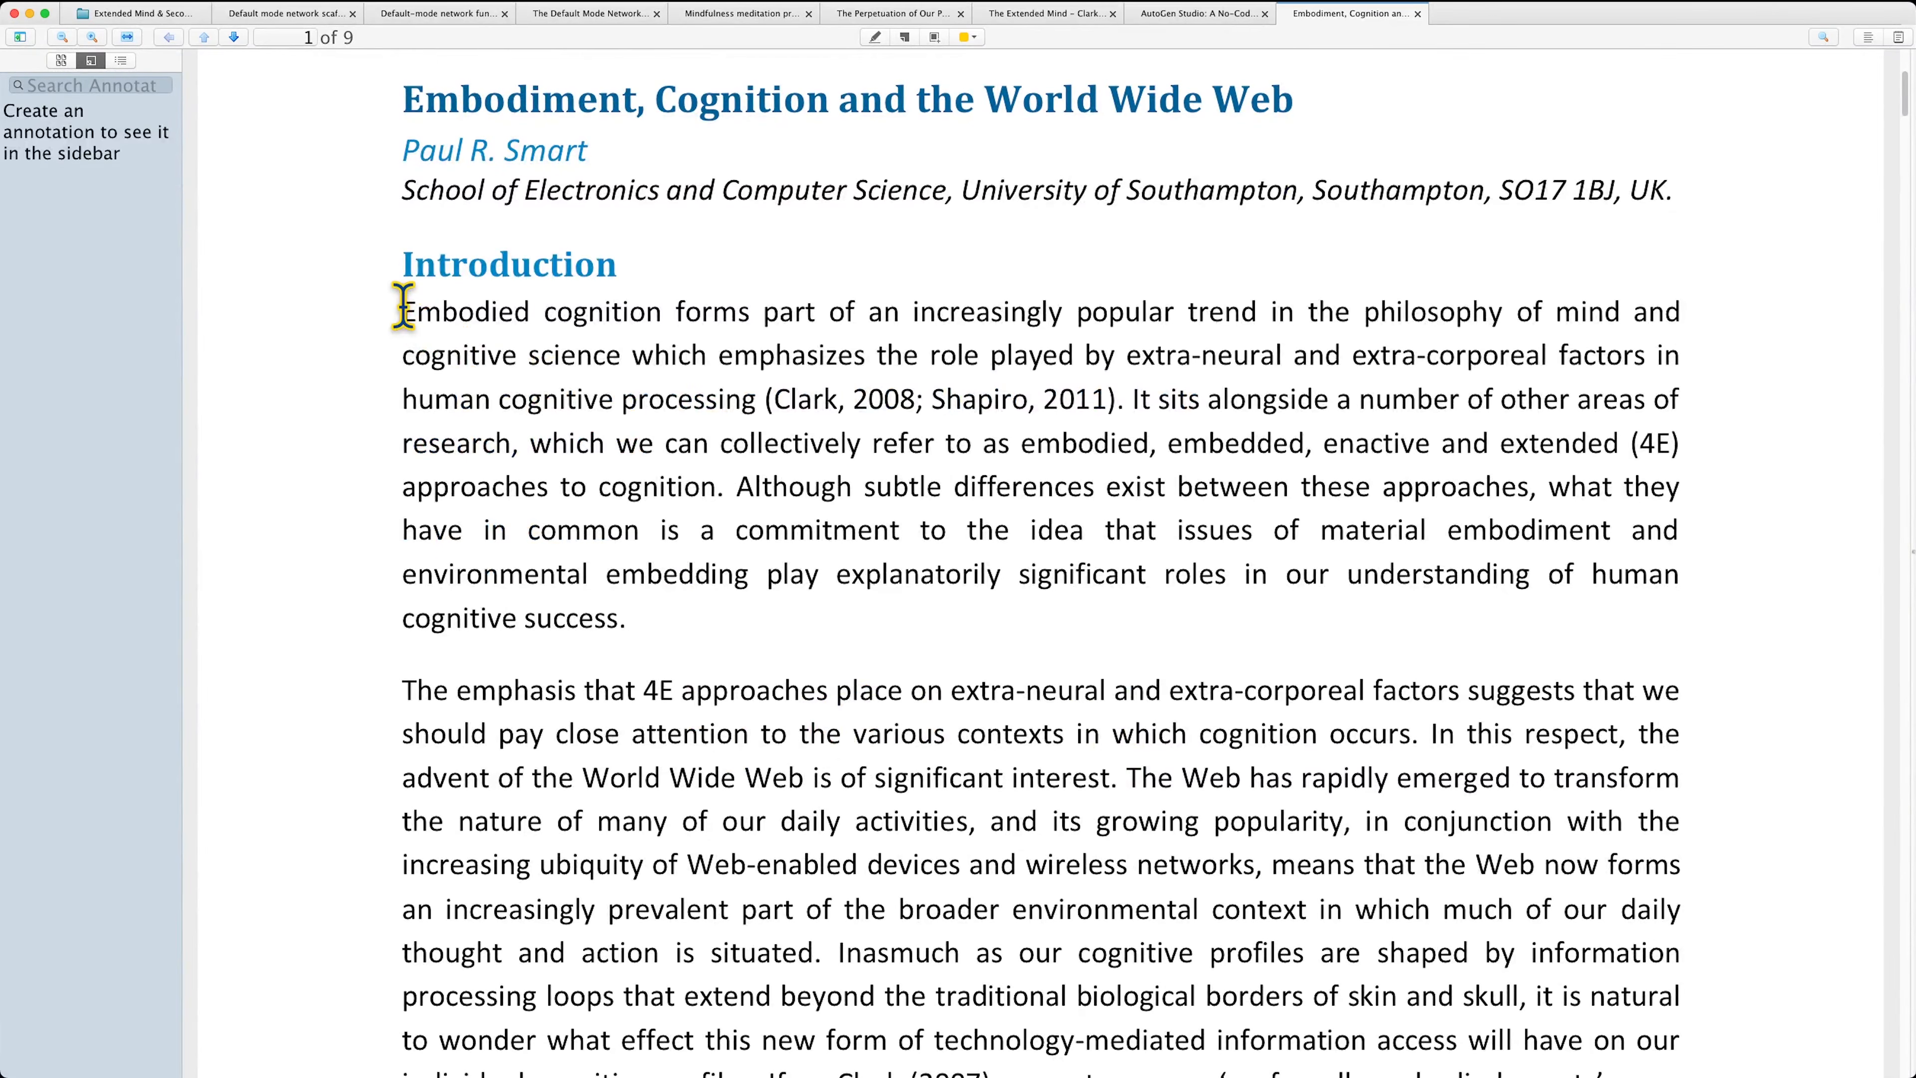
drag(404, 308, 1124, 399)
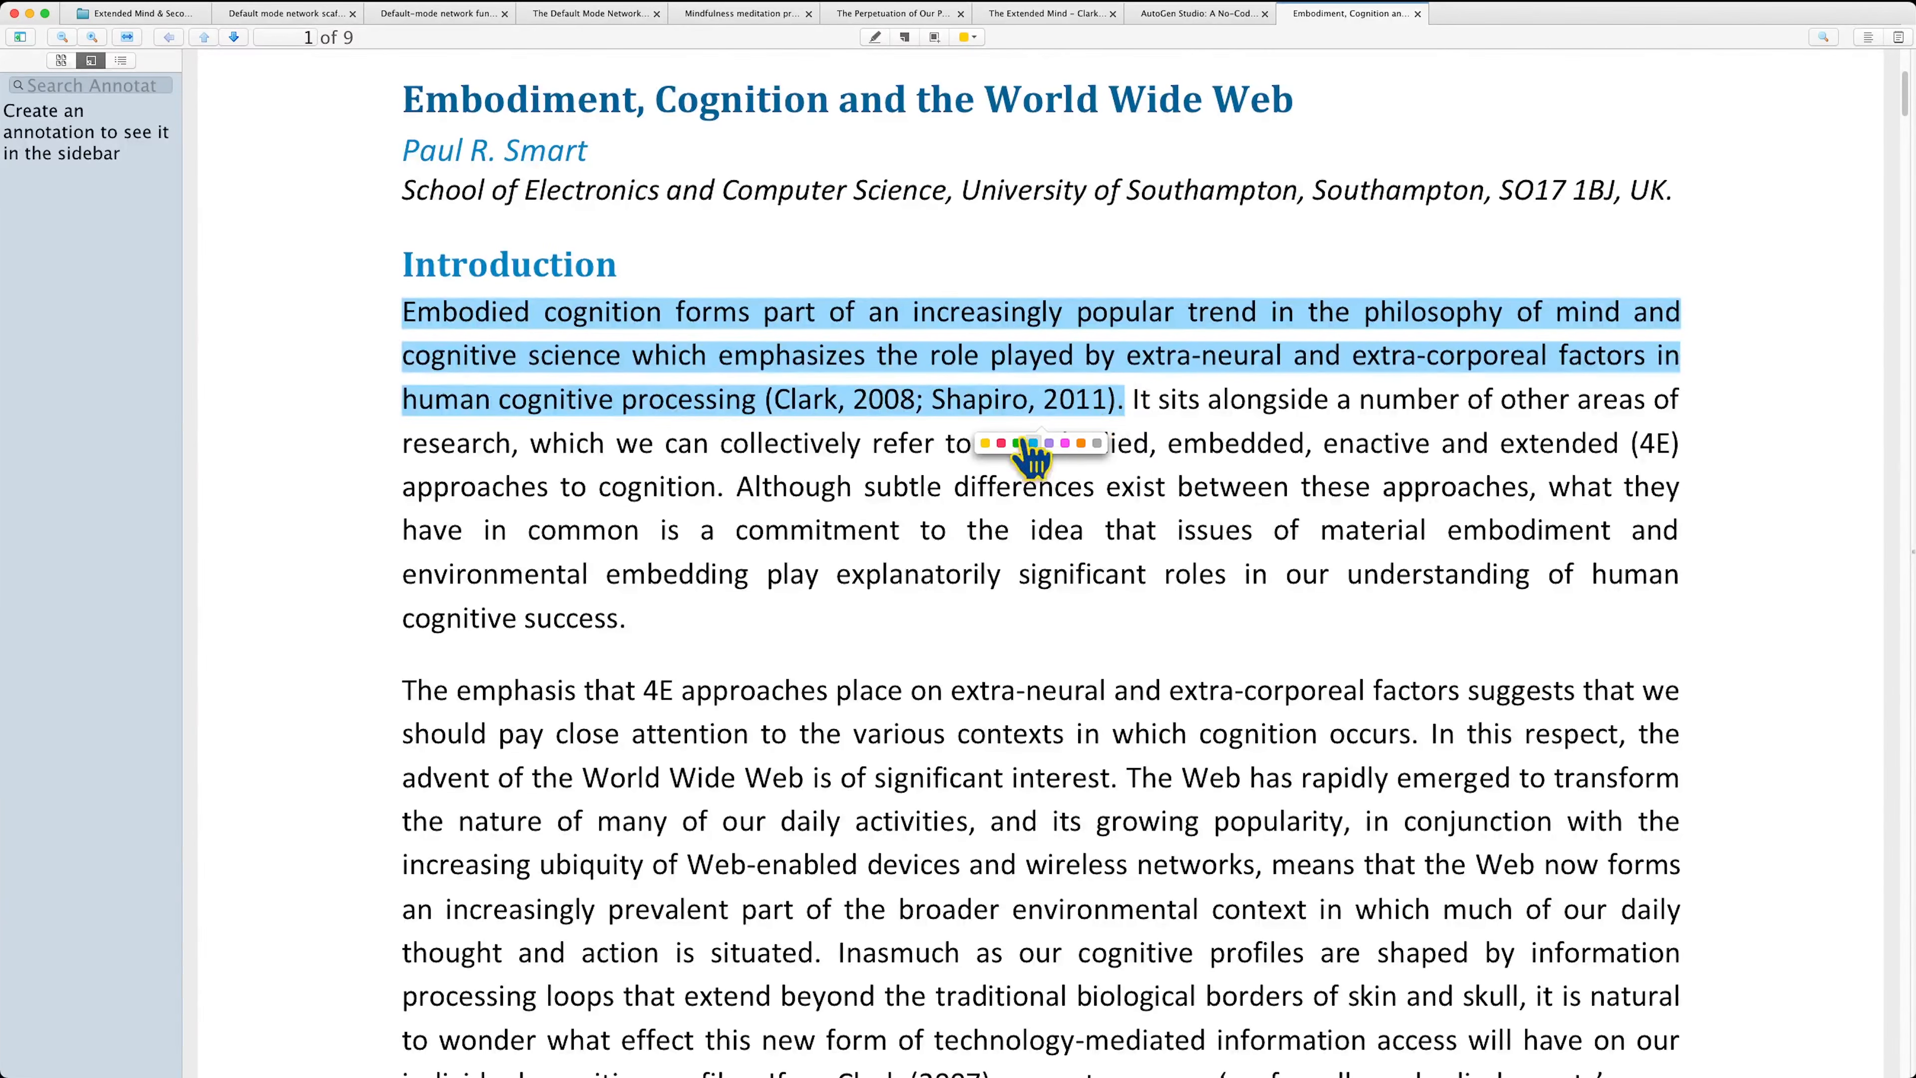
click(985, 443)
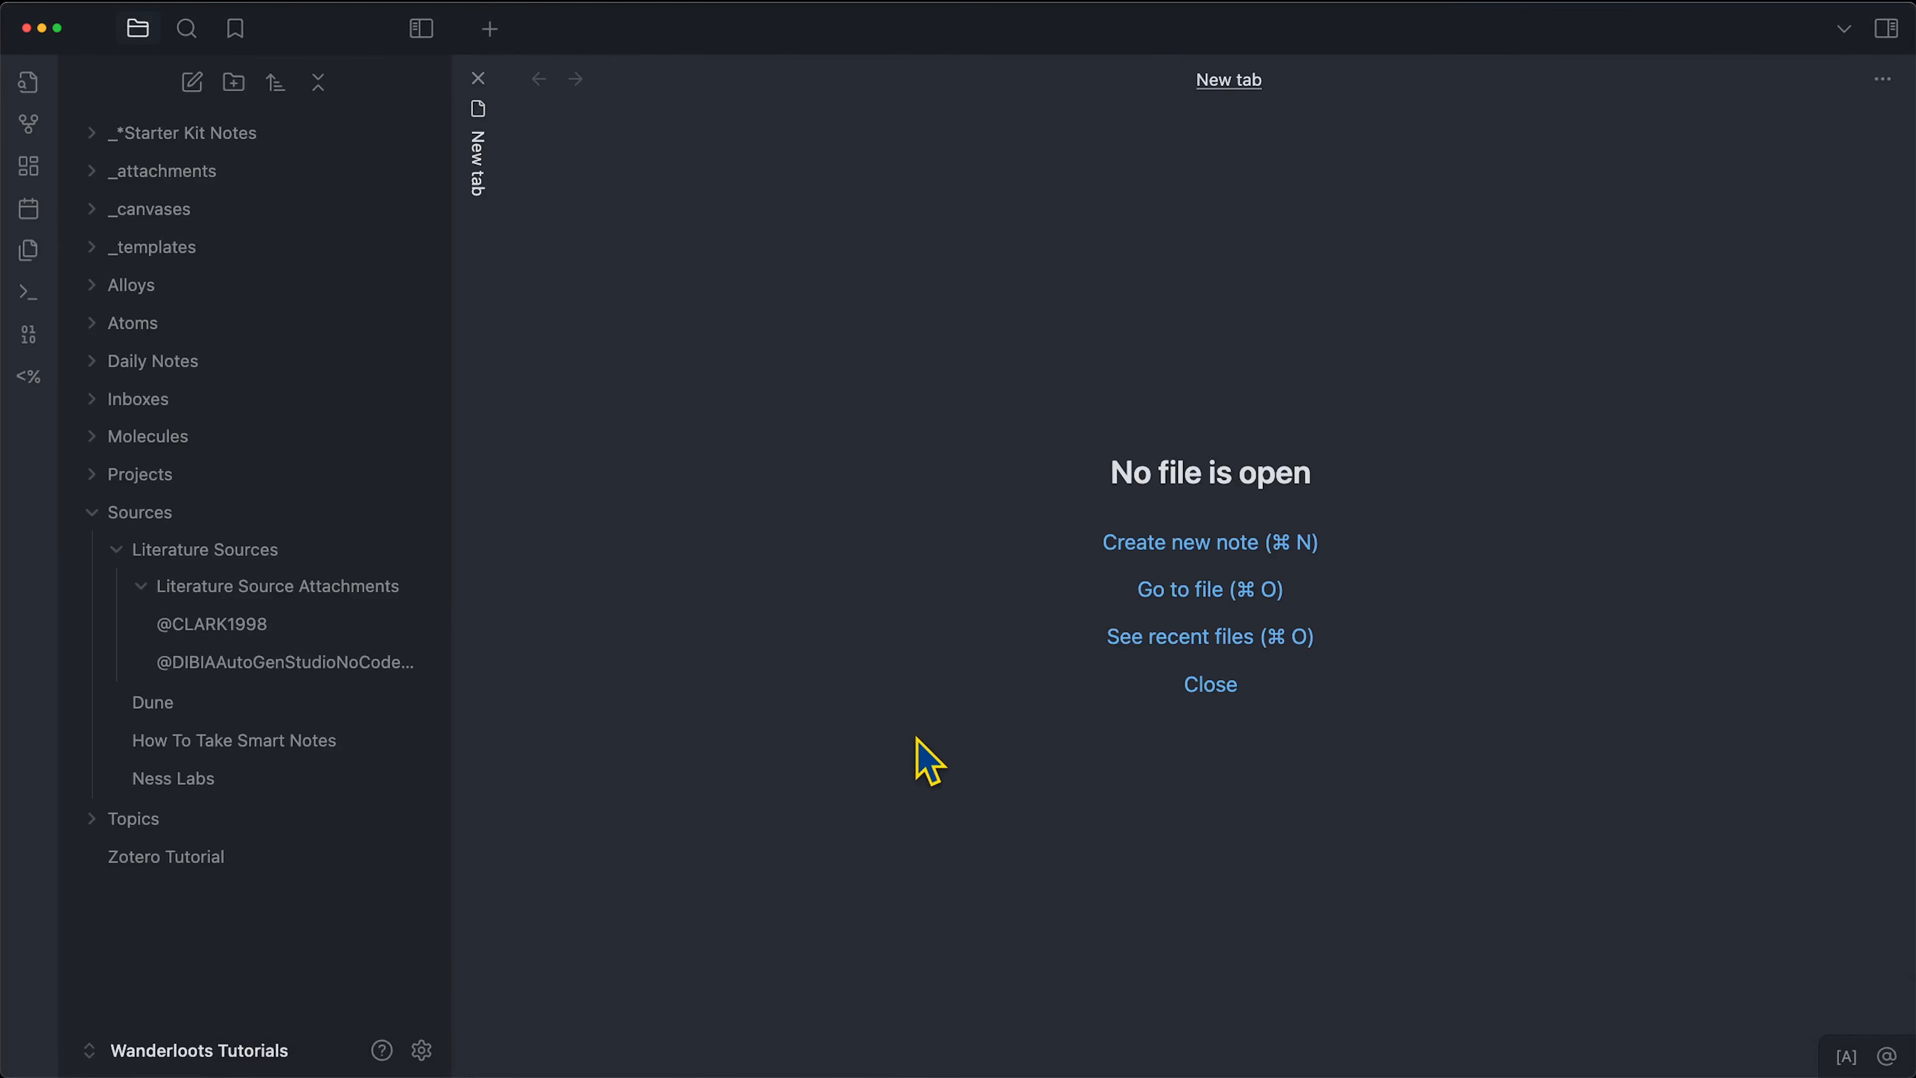
Switch to Obsidian and import Embodiment, Cognition and the World Wide Web from Zotero as a literature source note.
key(super+p)
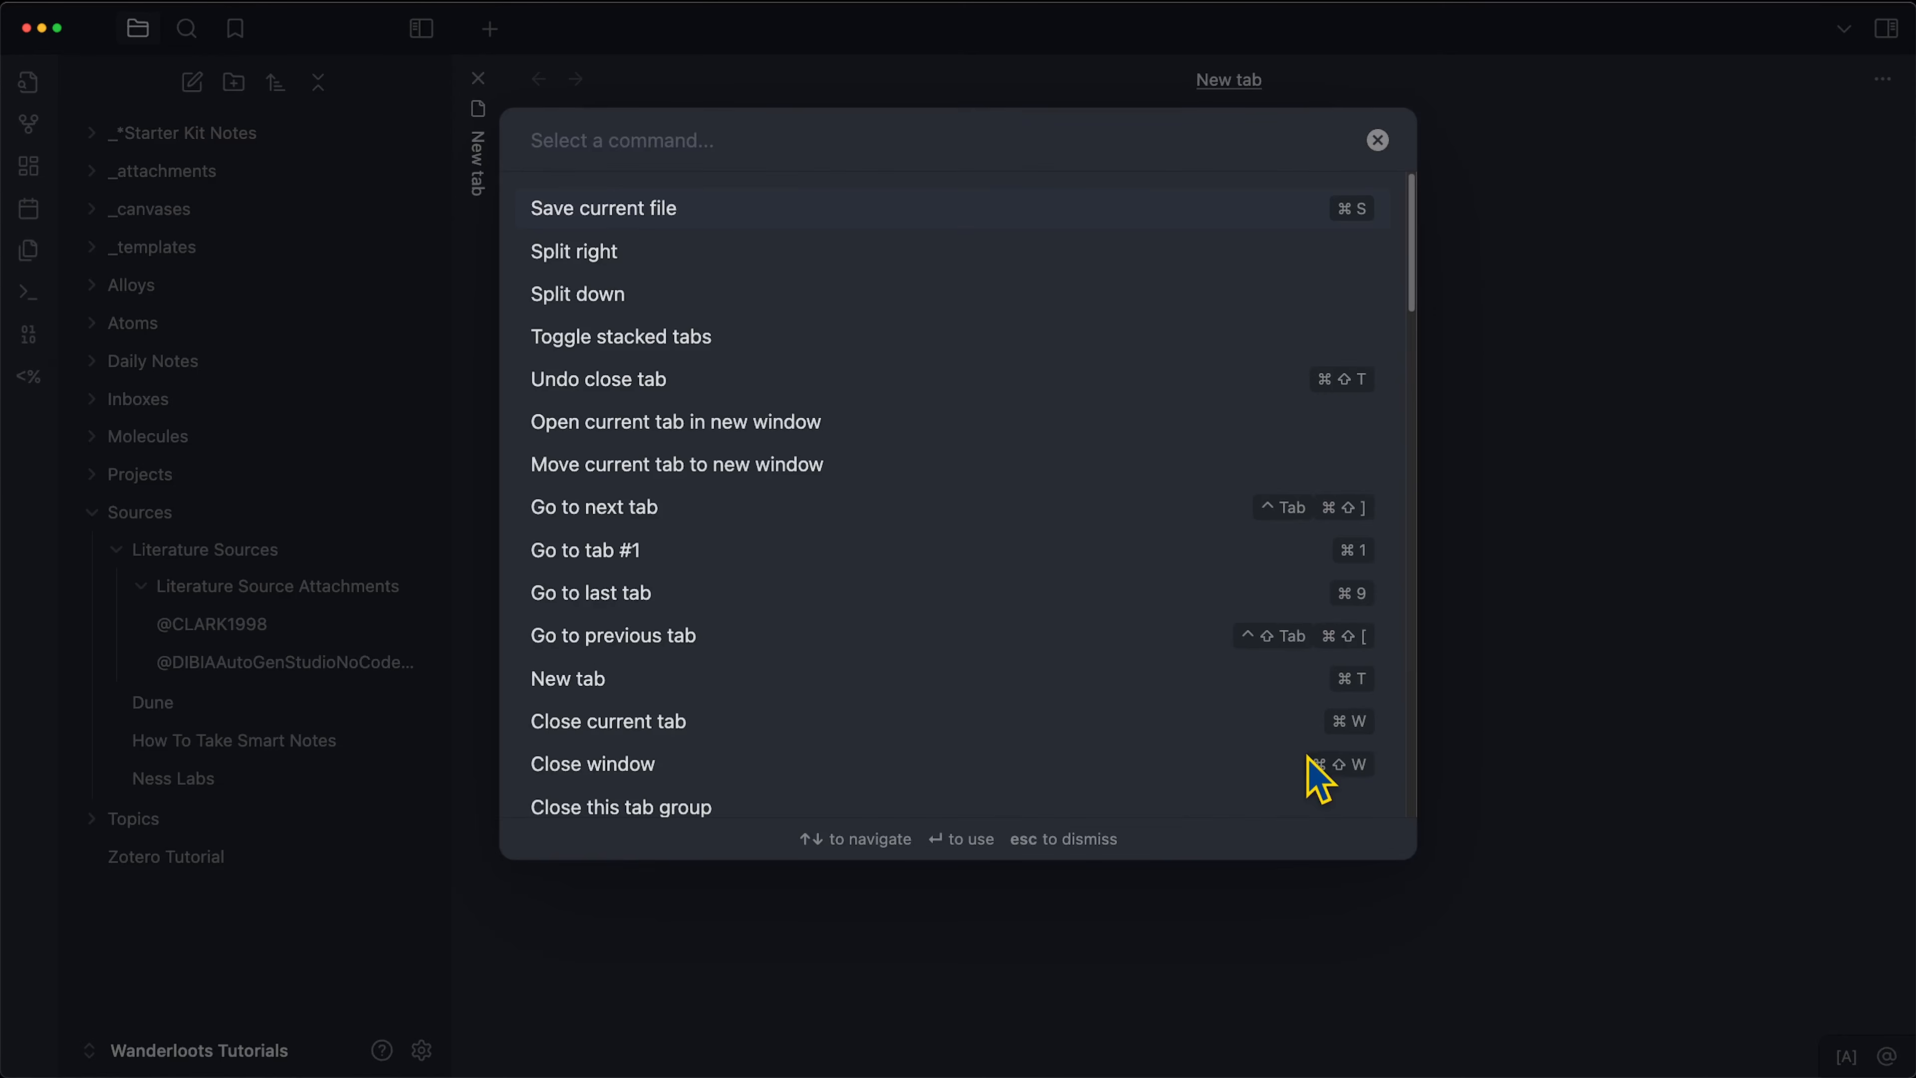
text(z)
key(BackSpace)
text(litera)
key(Return)
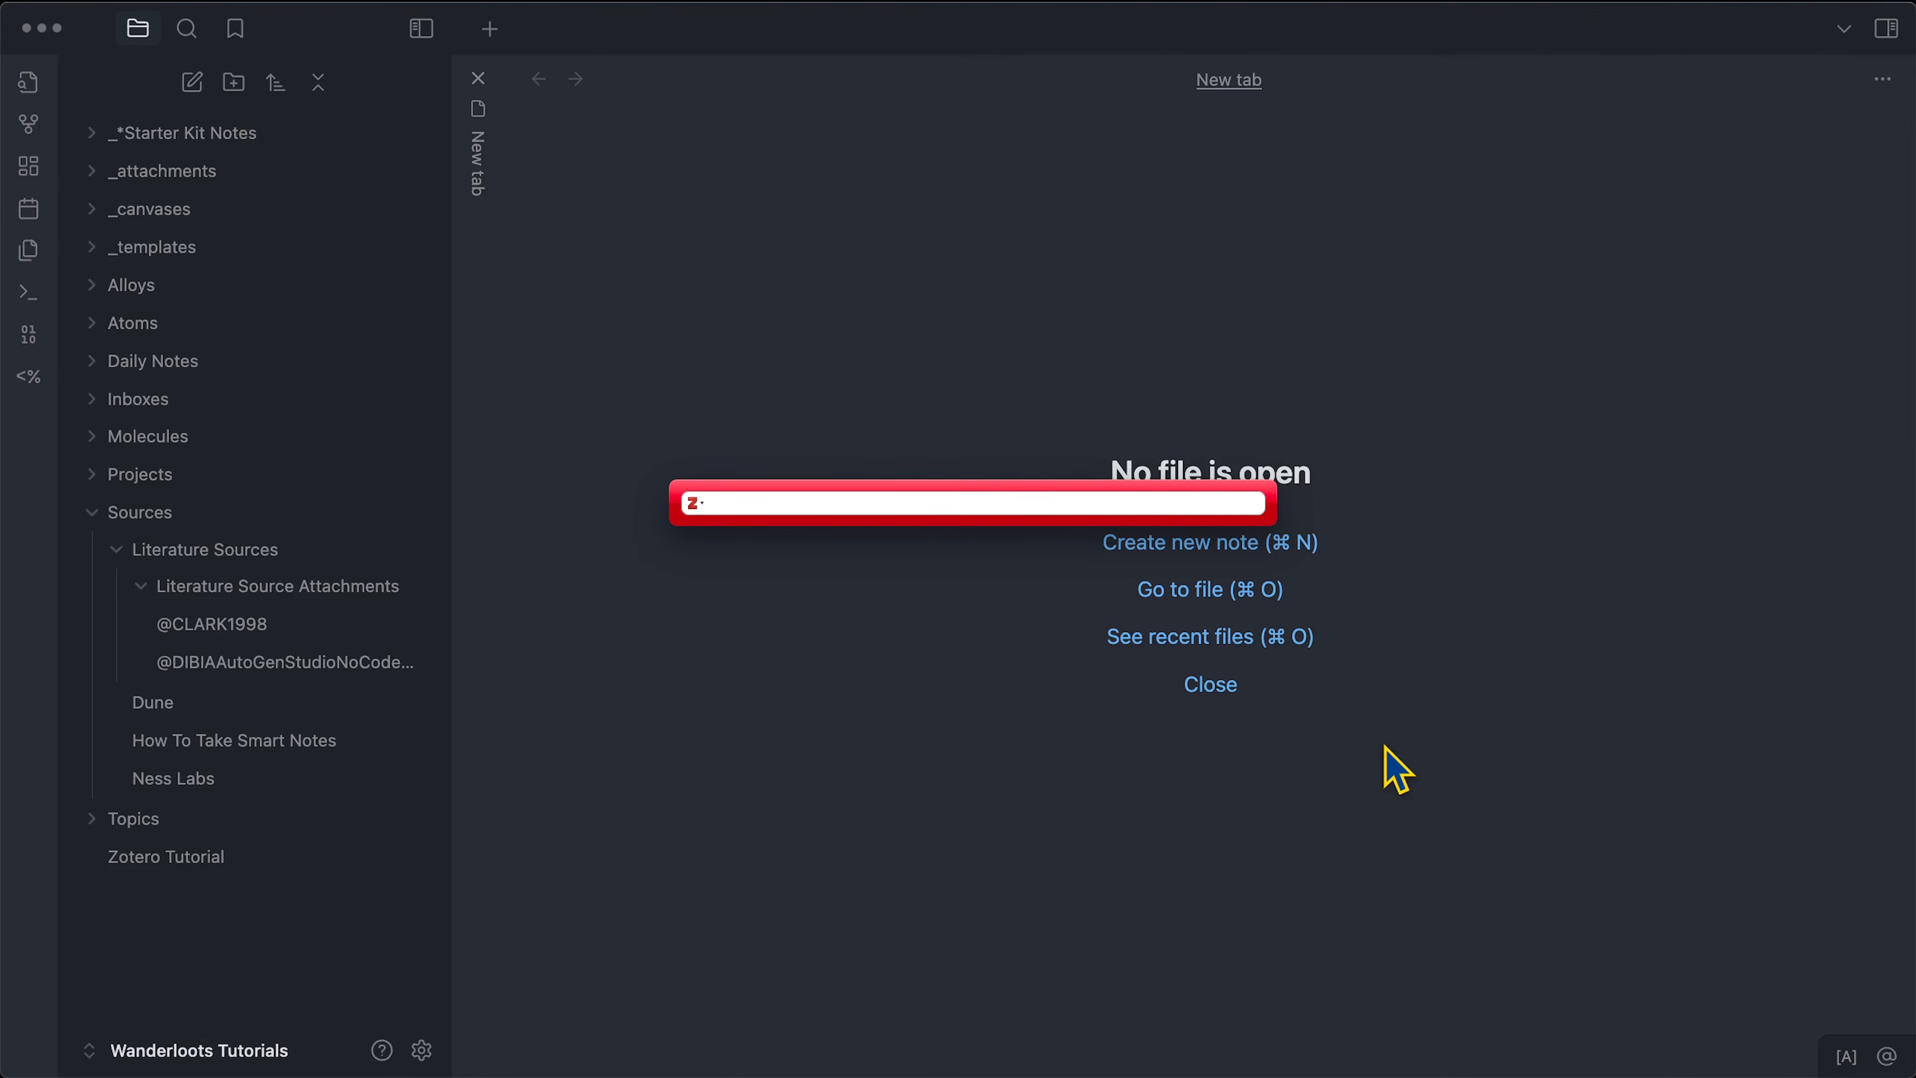
text(embodi)
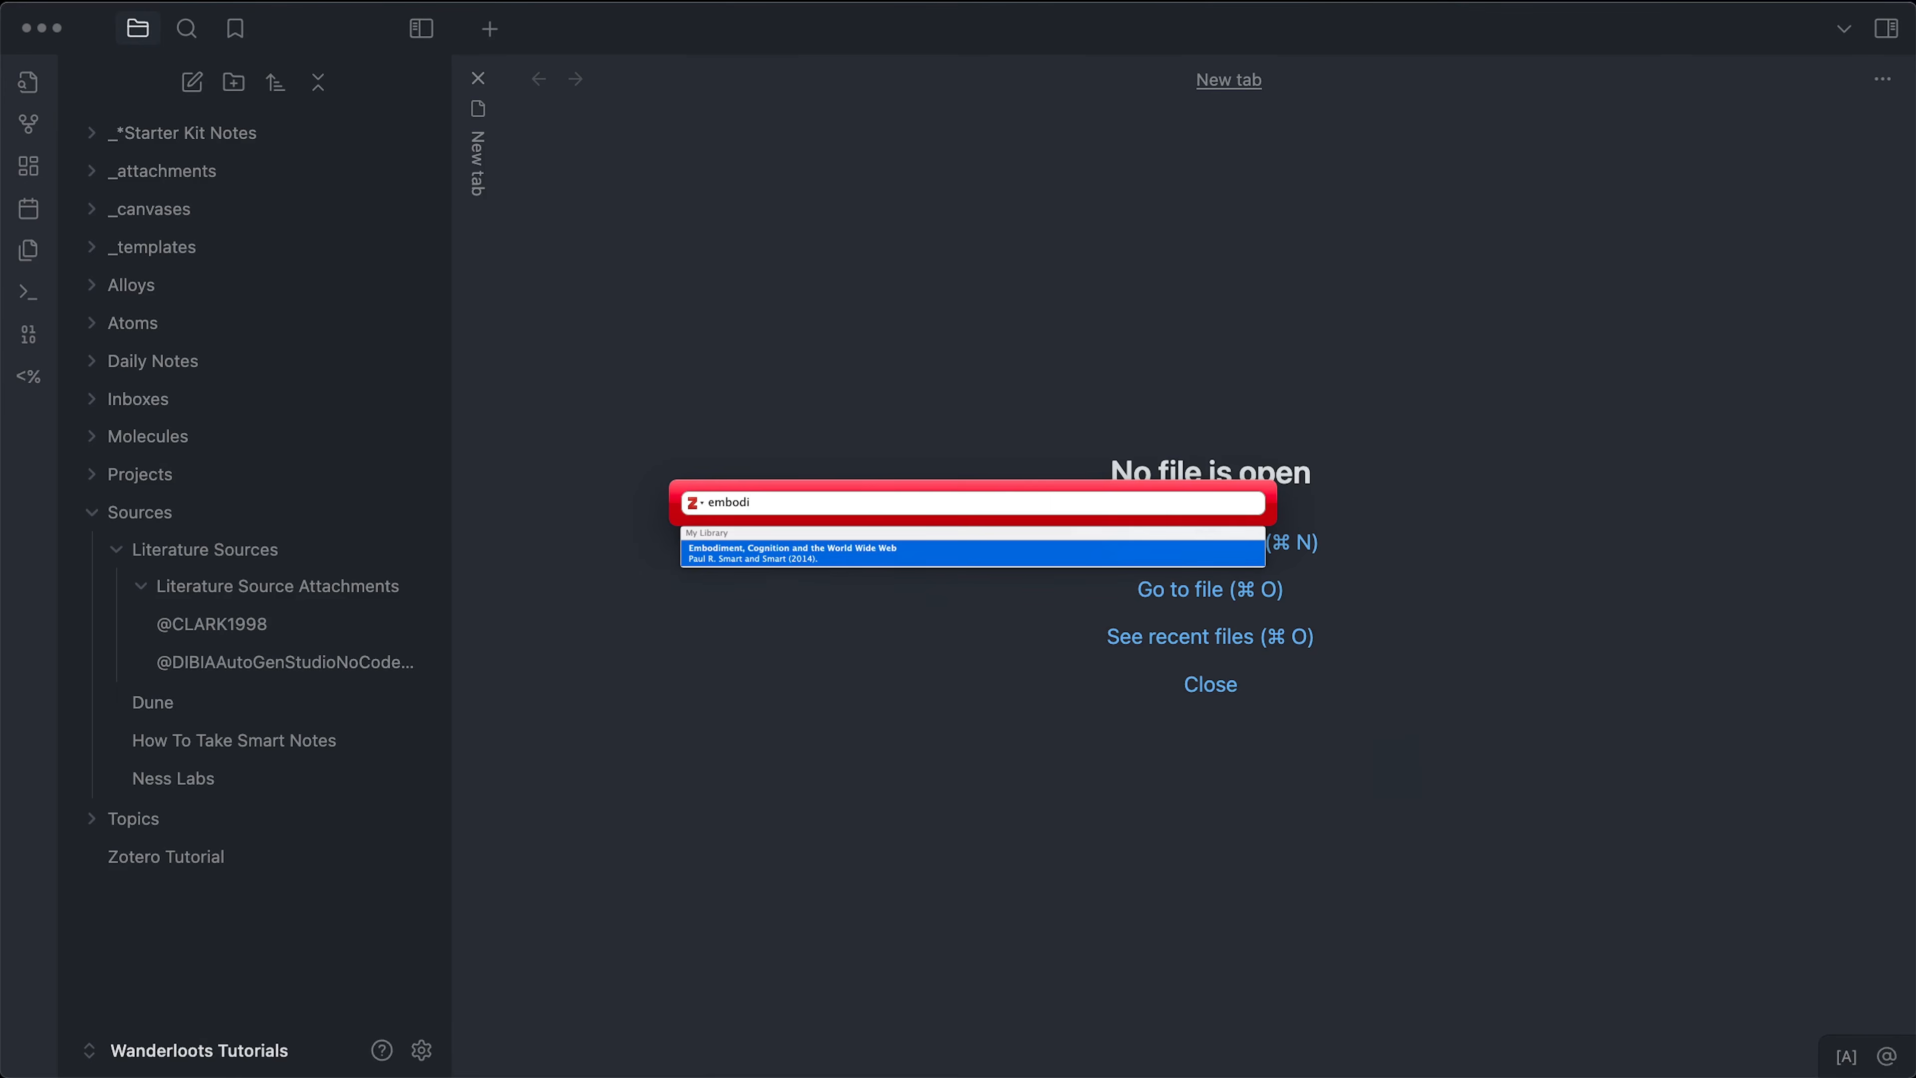
click(787, 553)
key(Return)
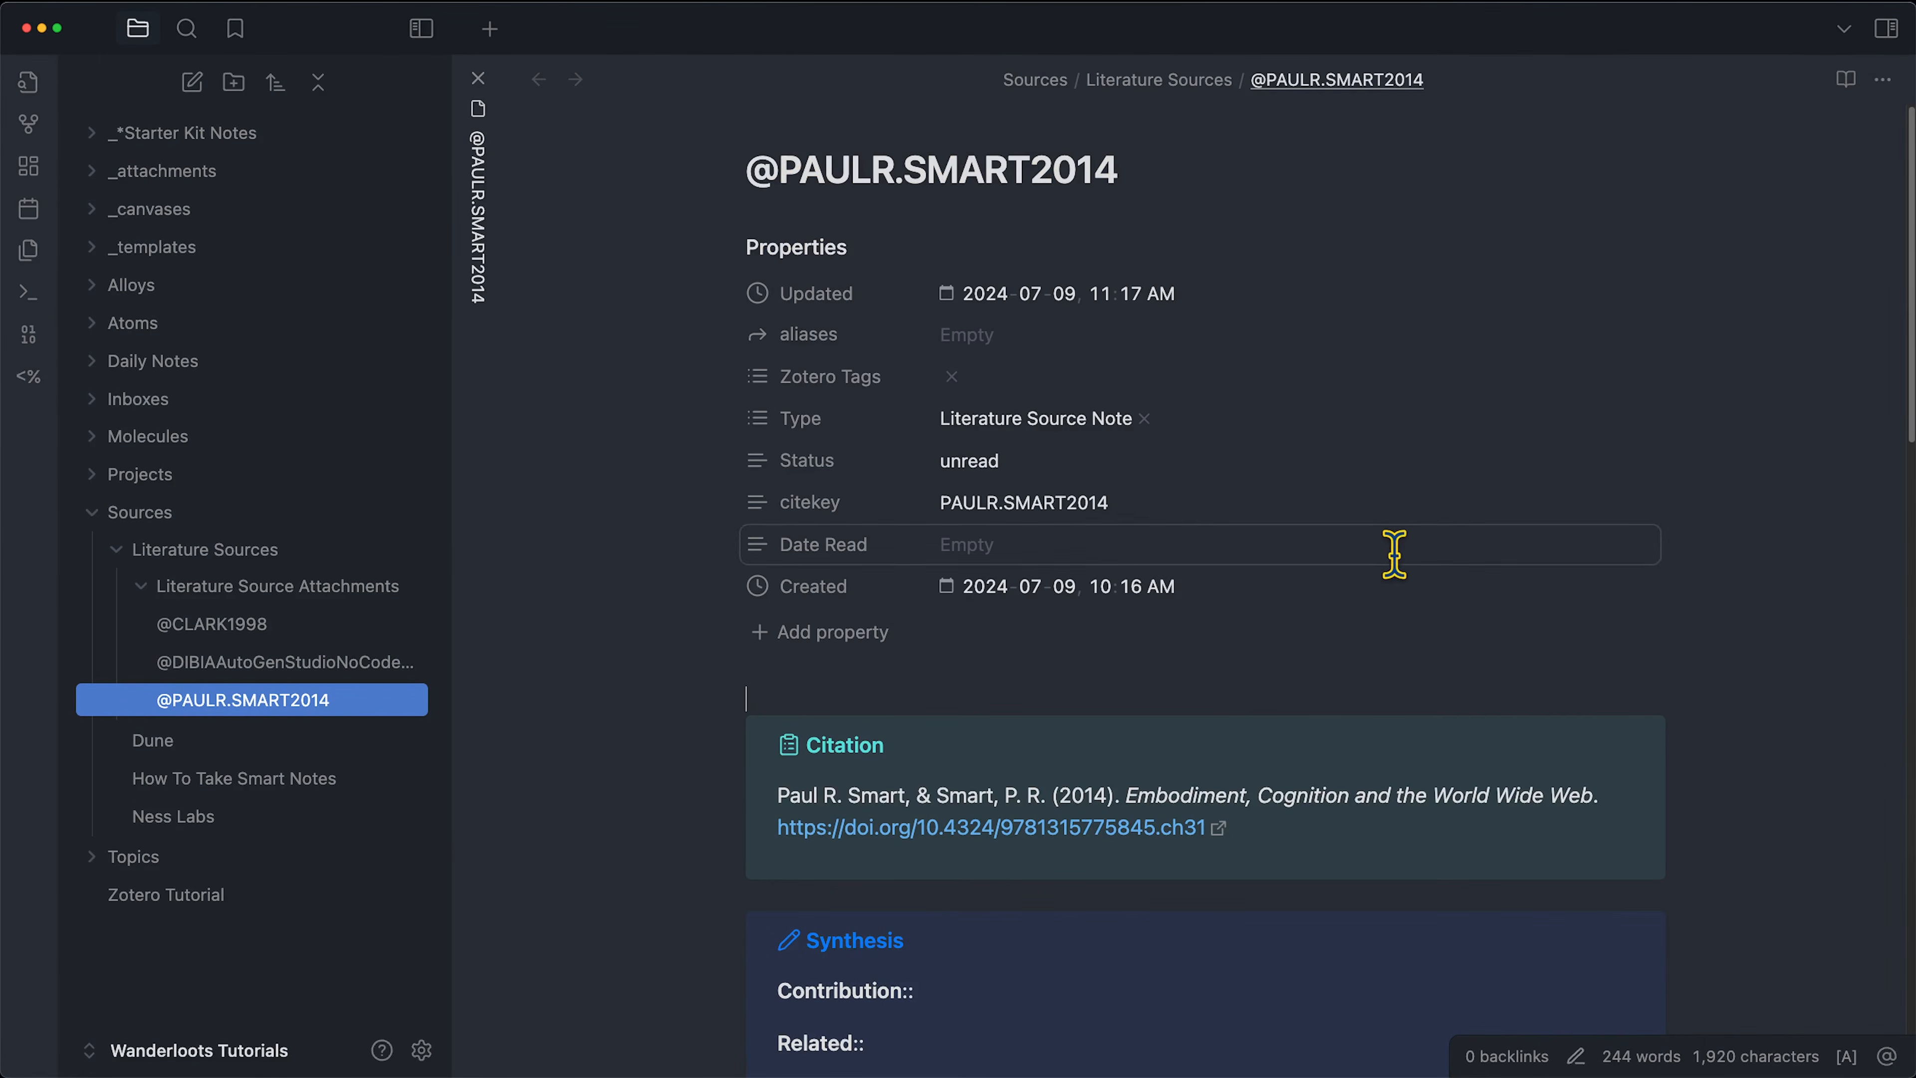
Turn the words Embodied cognition in the imported yellow quote under Annotations into an internal note link.
scroll(1394, 558, down, 15)
scroll(1086, 809, down, 1)
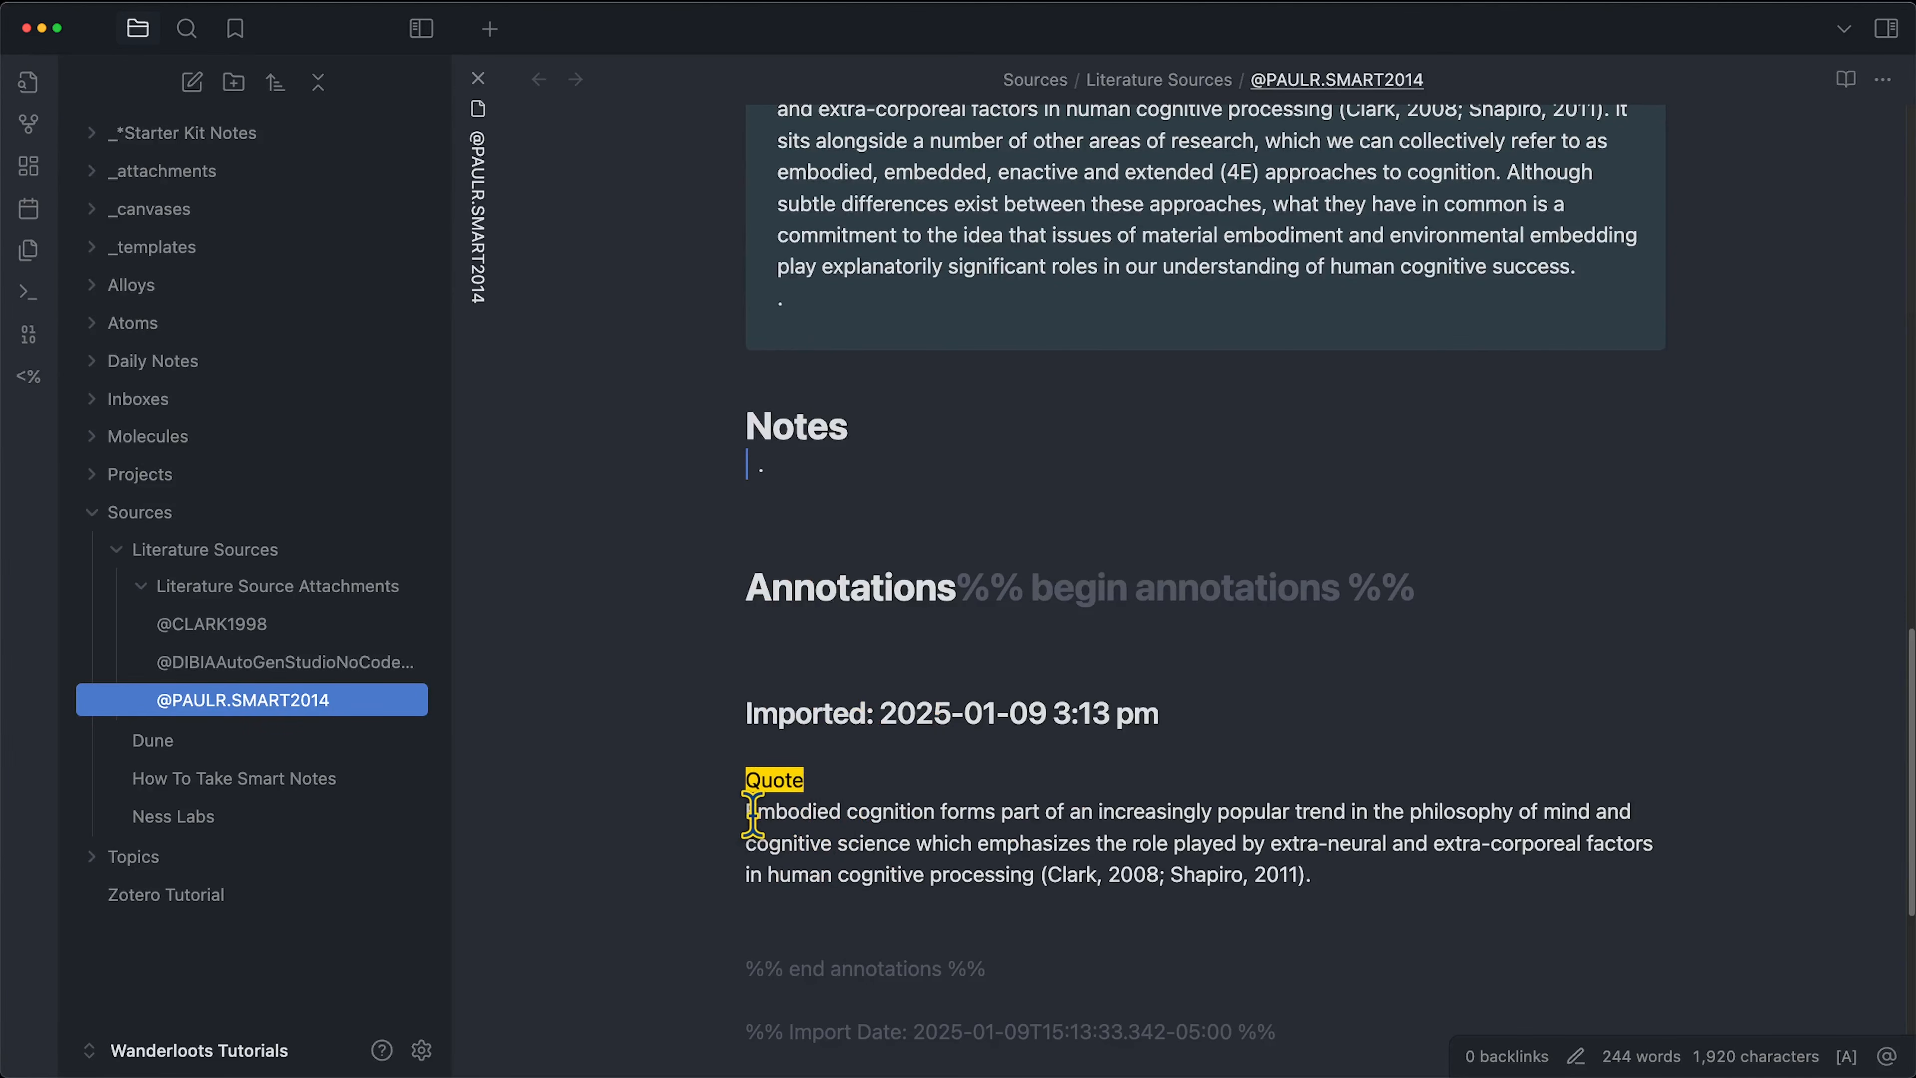
drag(745, 811, 920, 809)
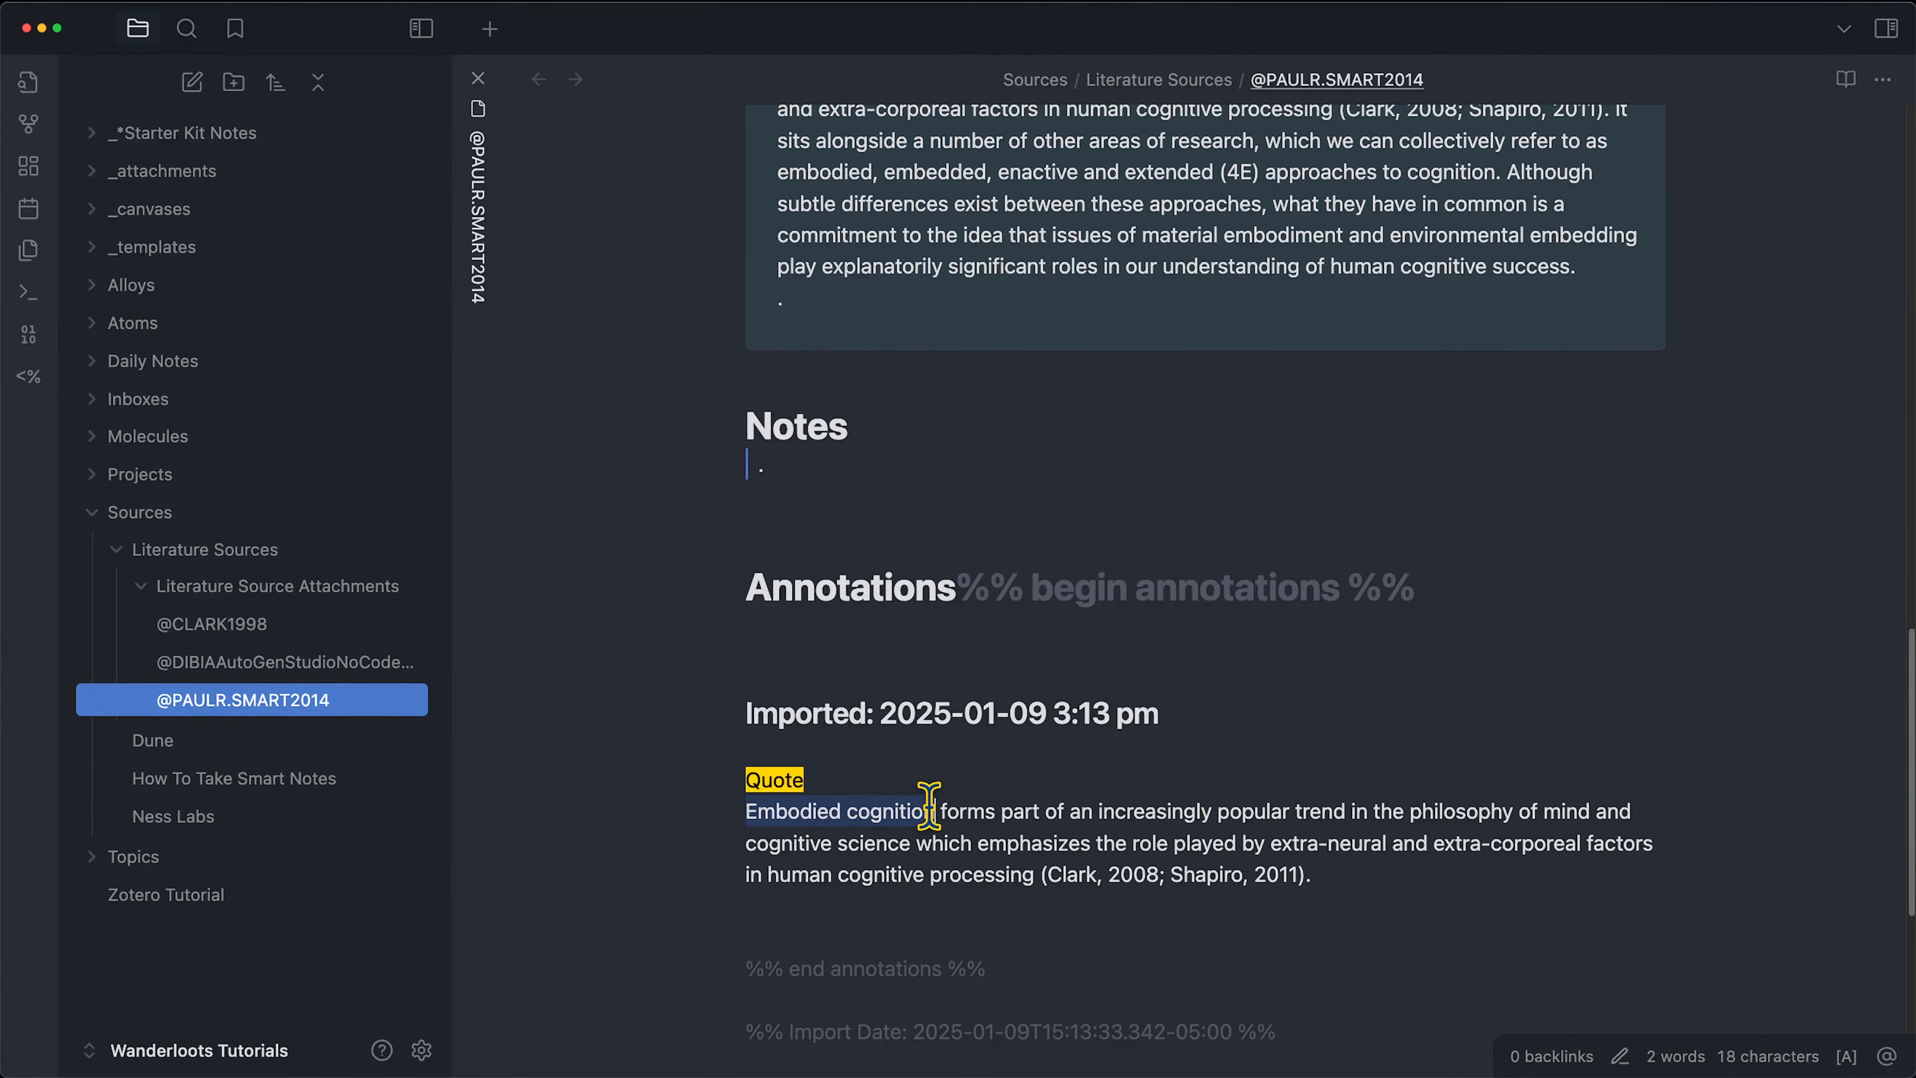
text([[)
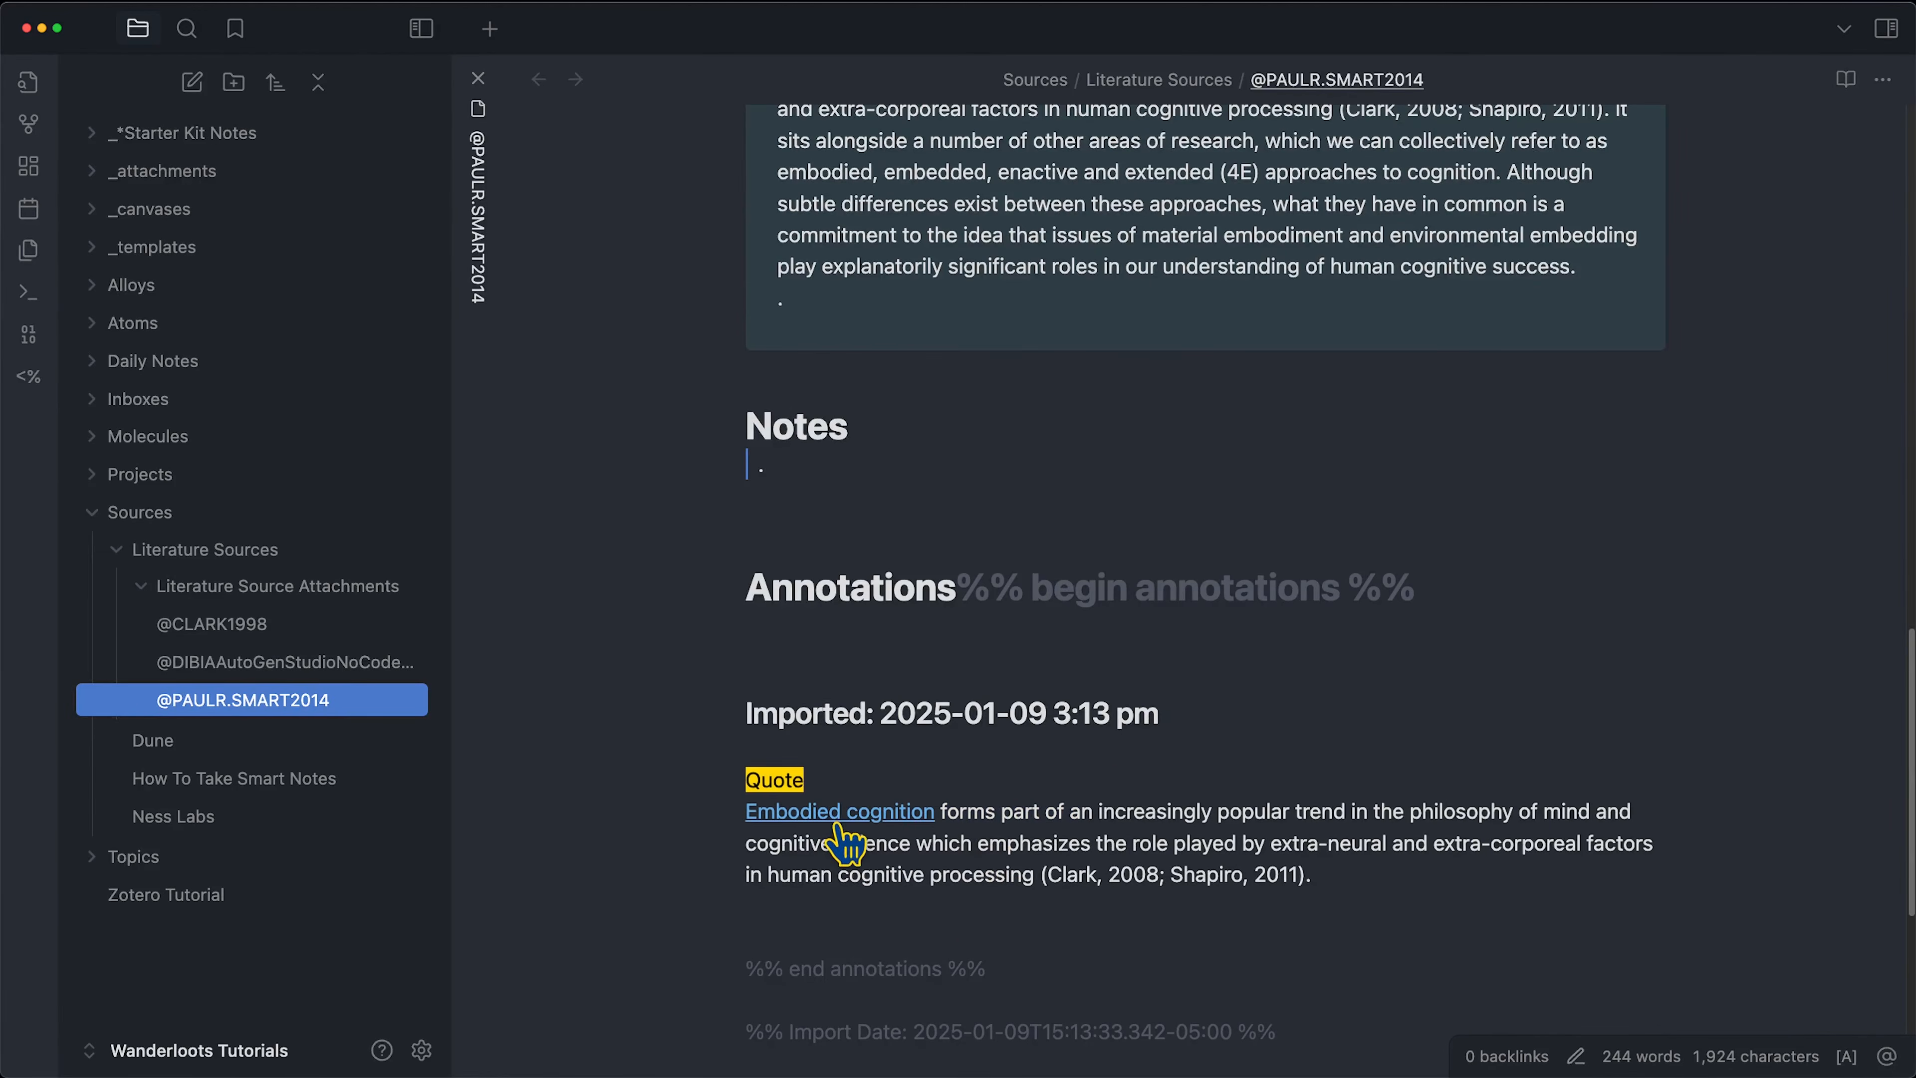
Create the Embodied cognition note from the Atom (Literature Note) Template, with the paper's source note as Reference Link and a cited sentence linking world wide web.
click(852, 814)
key(super+p)
text(tem)
key(Return)
text(atom)
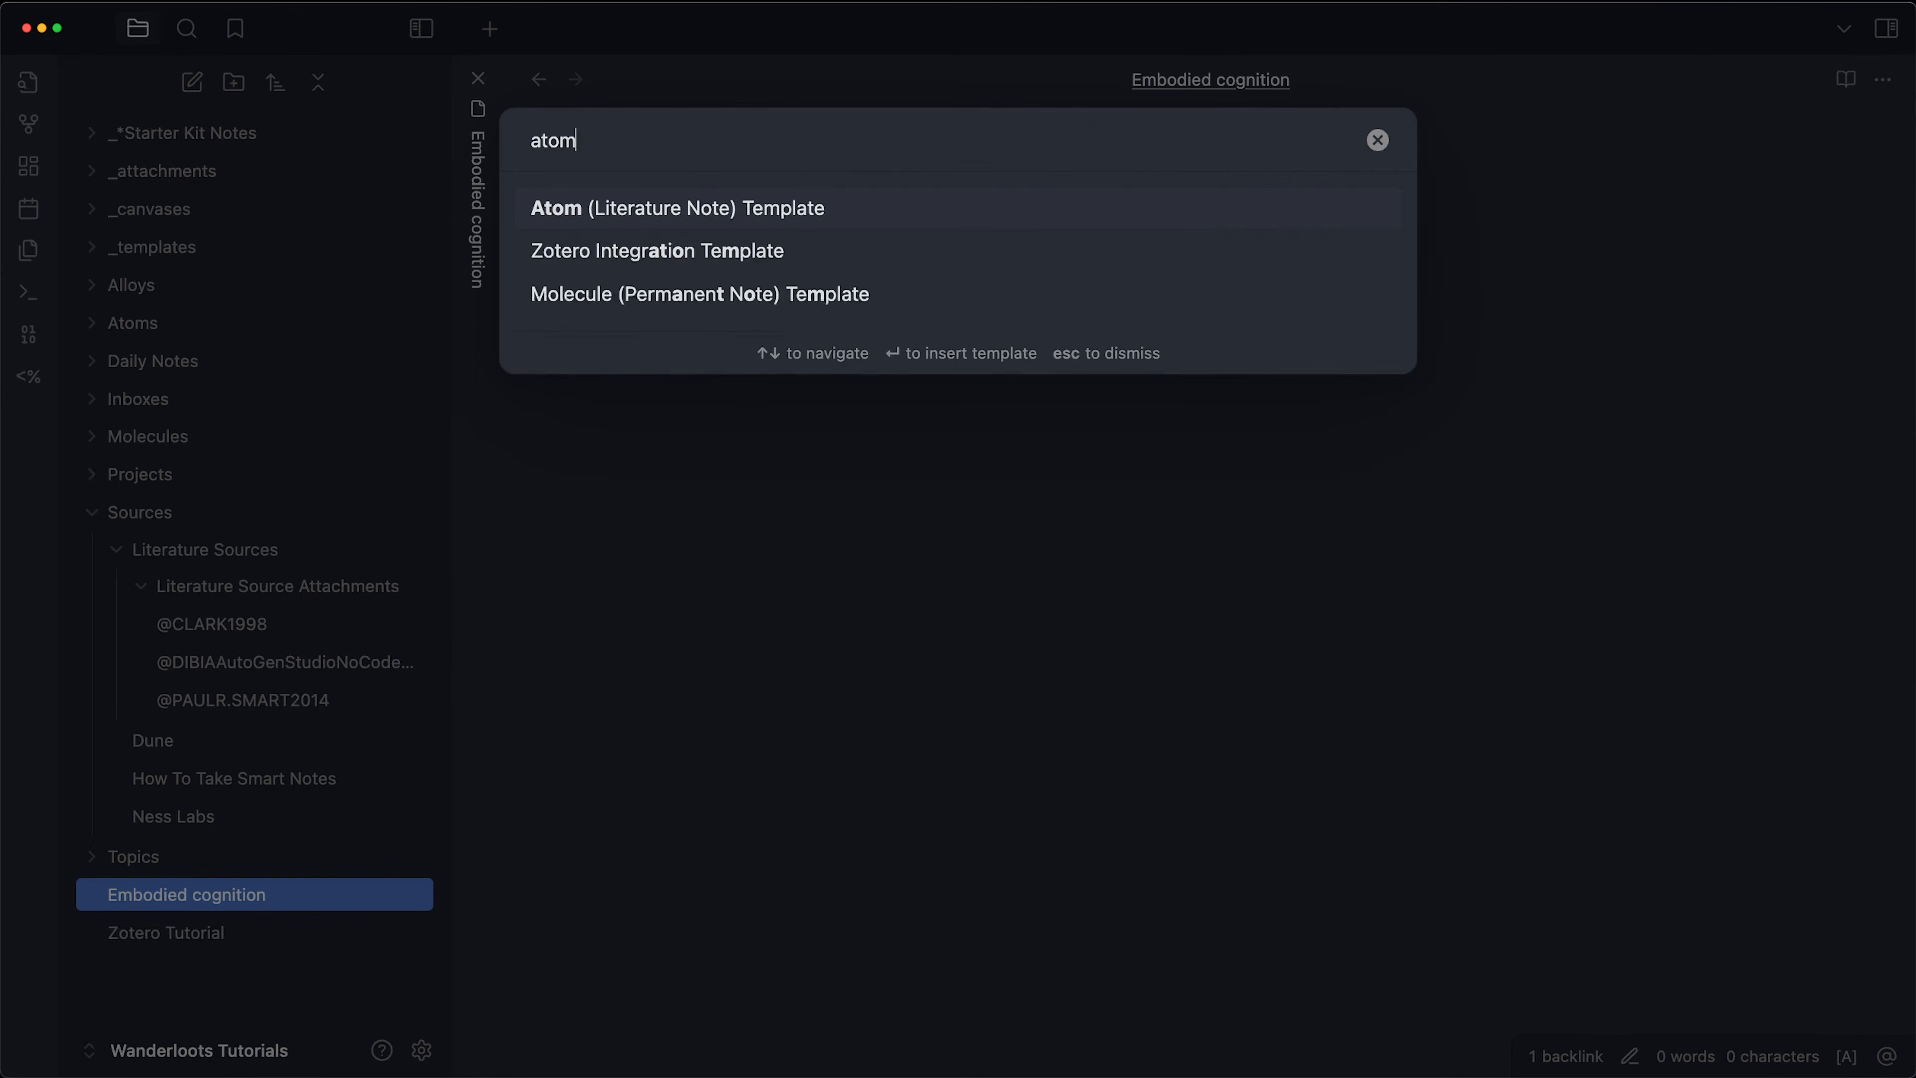
key(Return)
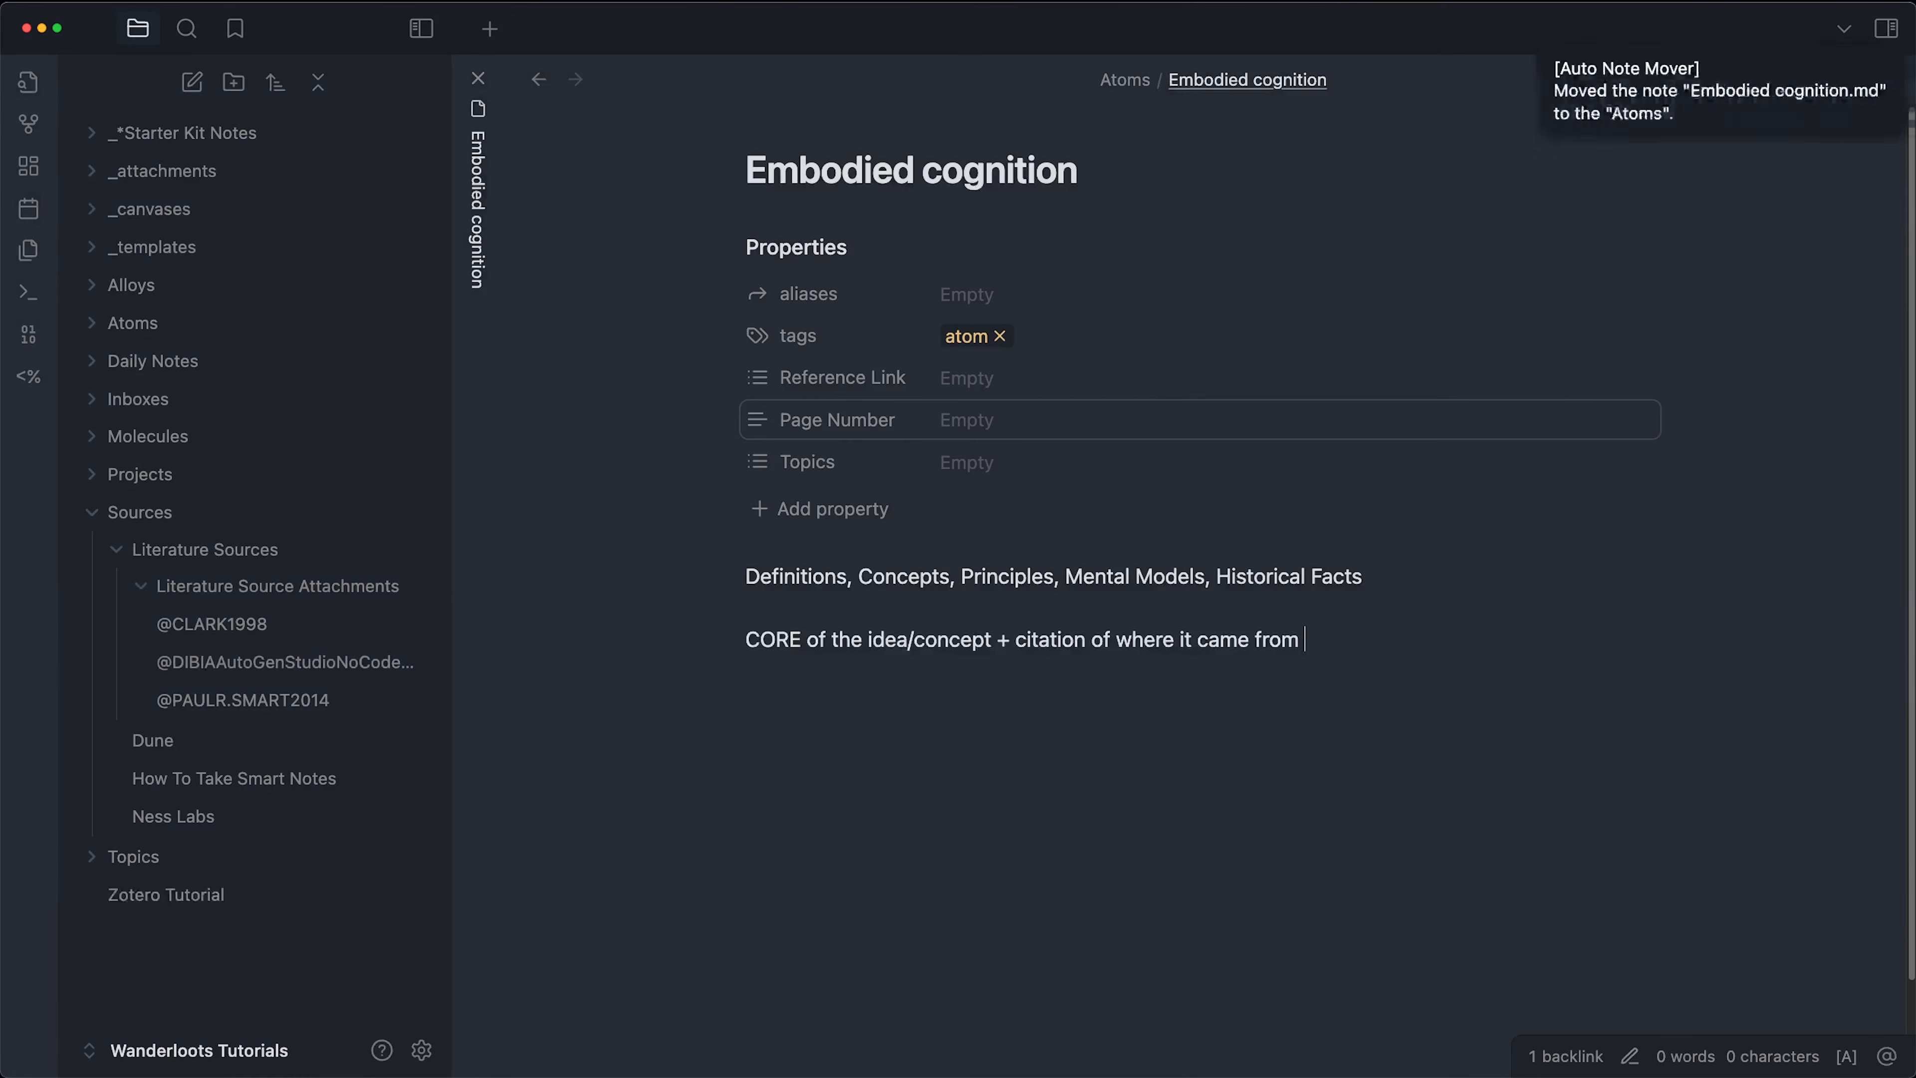
click(998, 376)
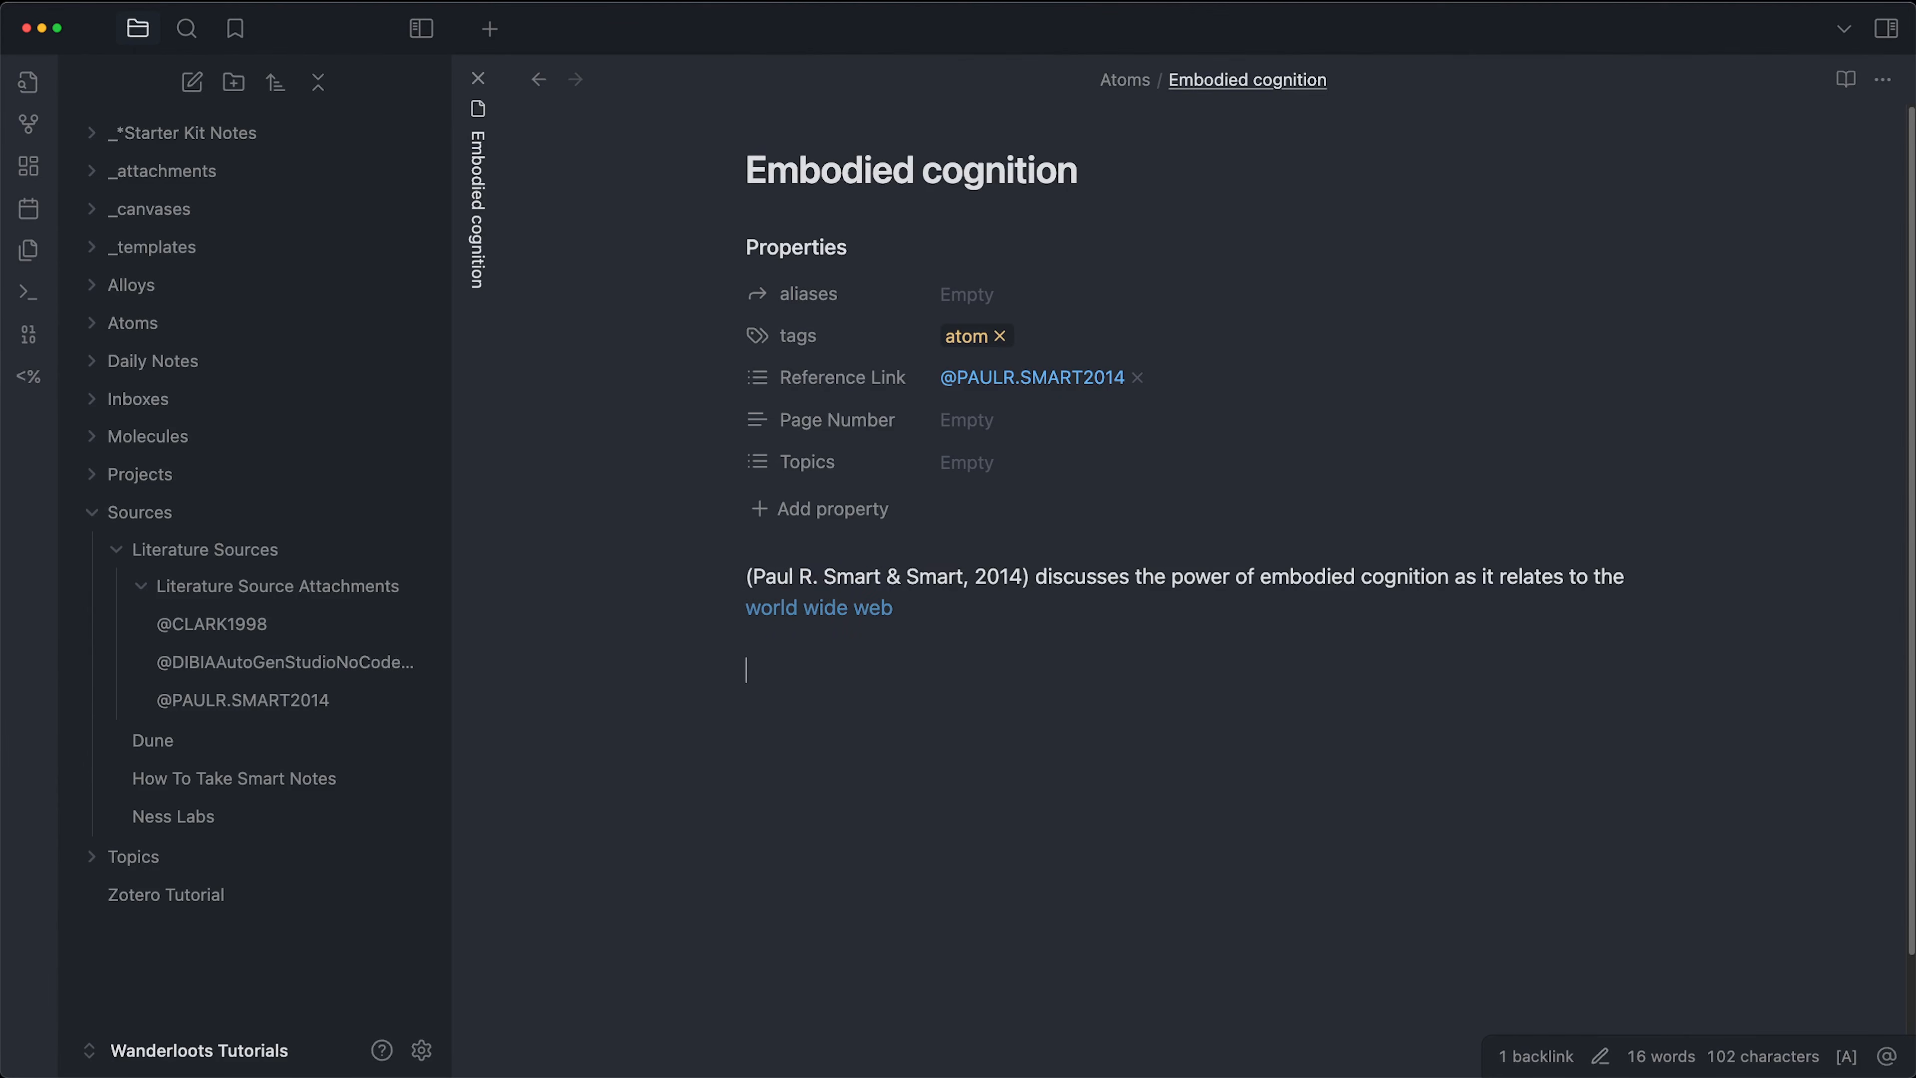
Open the local graph of the Embodied cognition note and examine its connections to the source note and world wide web.
click(1883, 79)
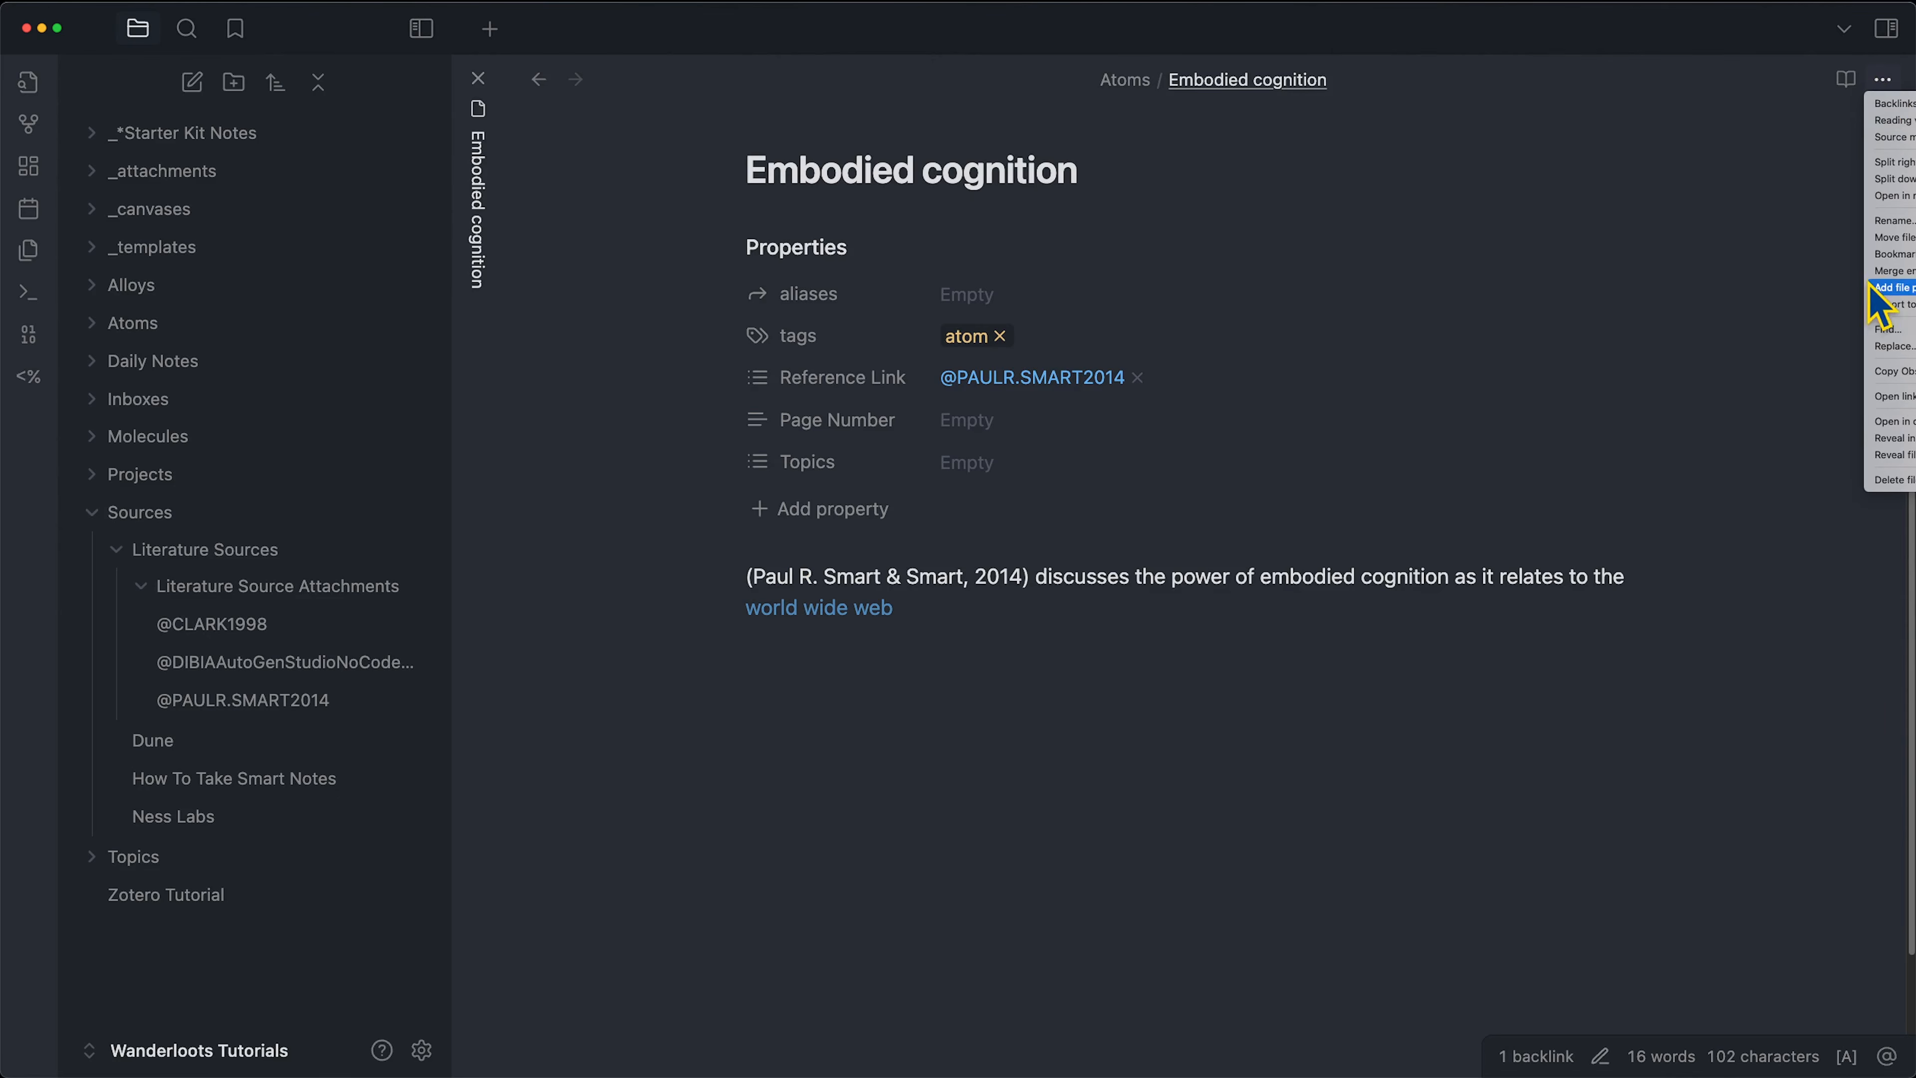
click(1914, 427)
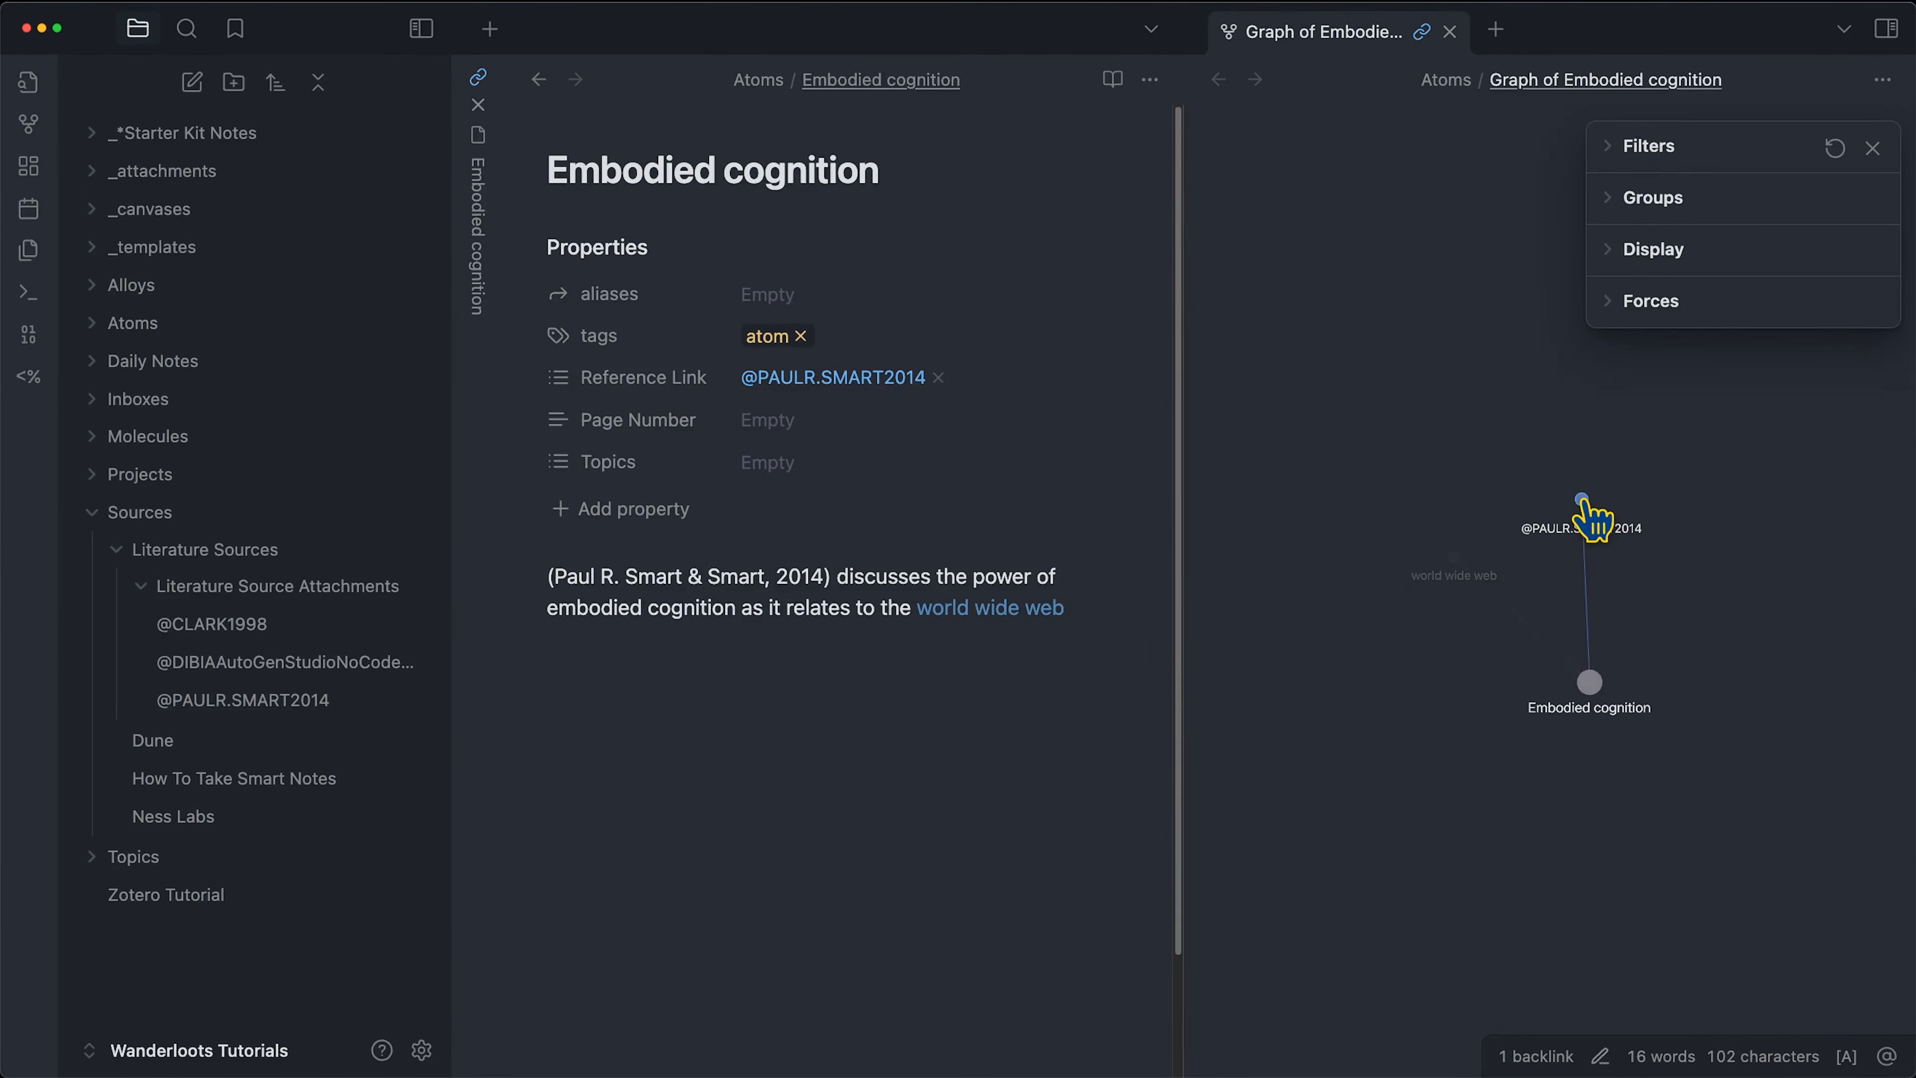
click(896, 767)
drag(464, 159, 561, 70)
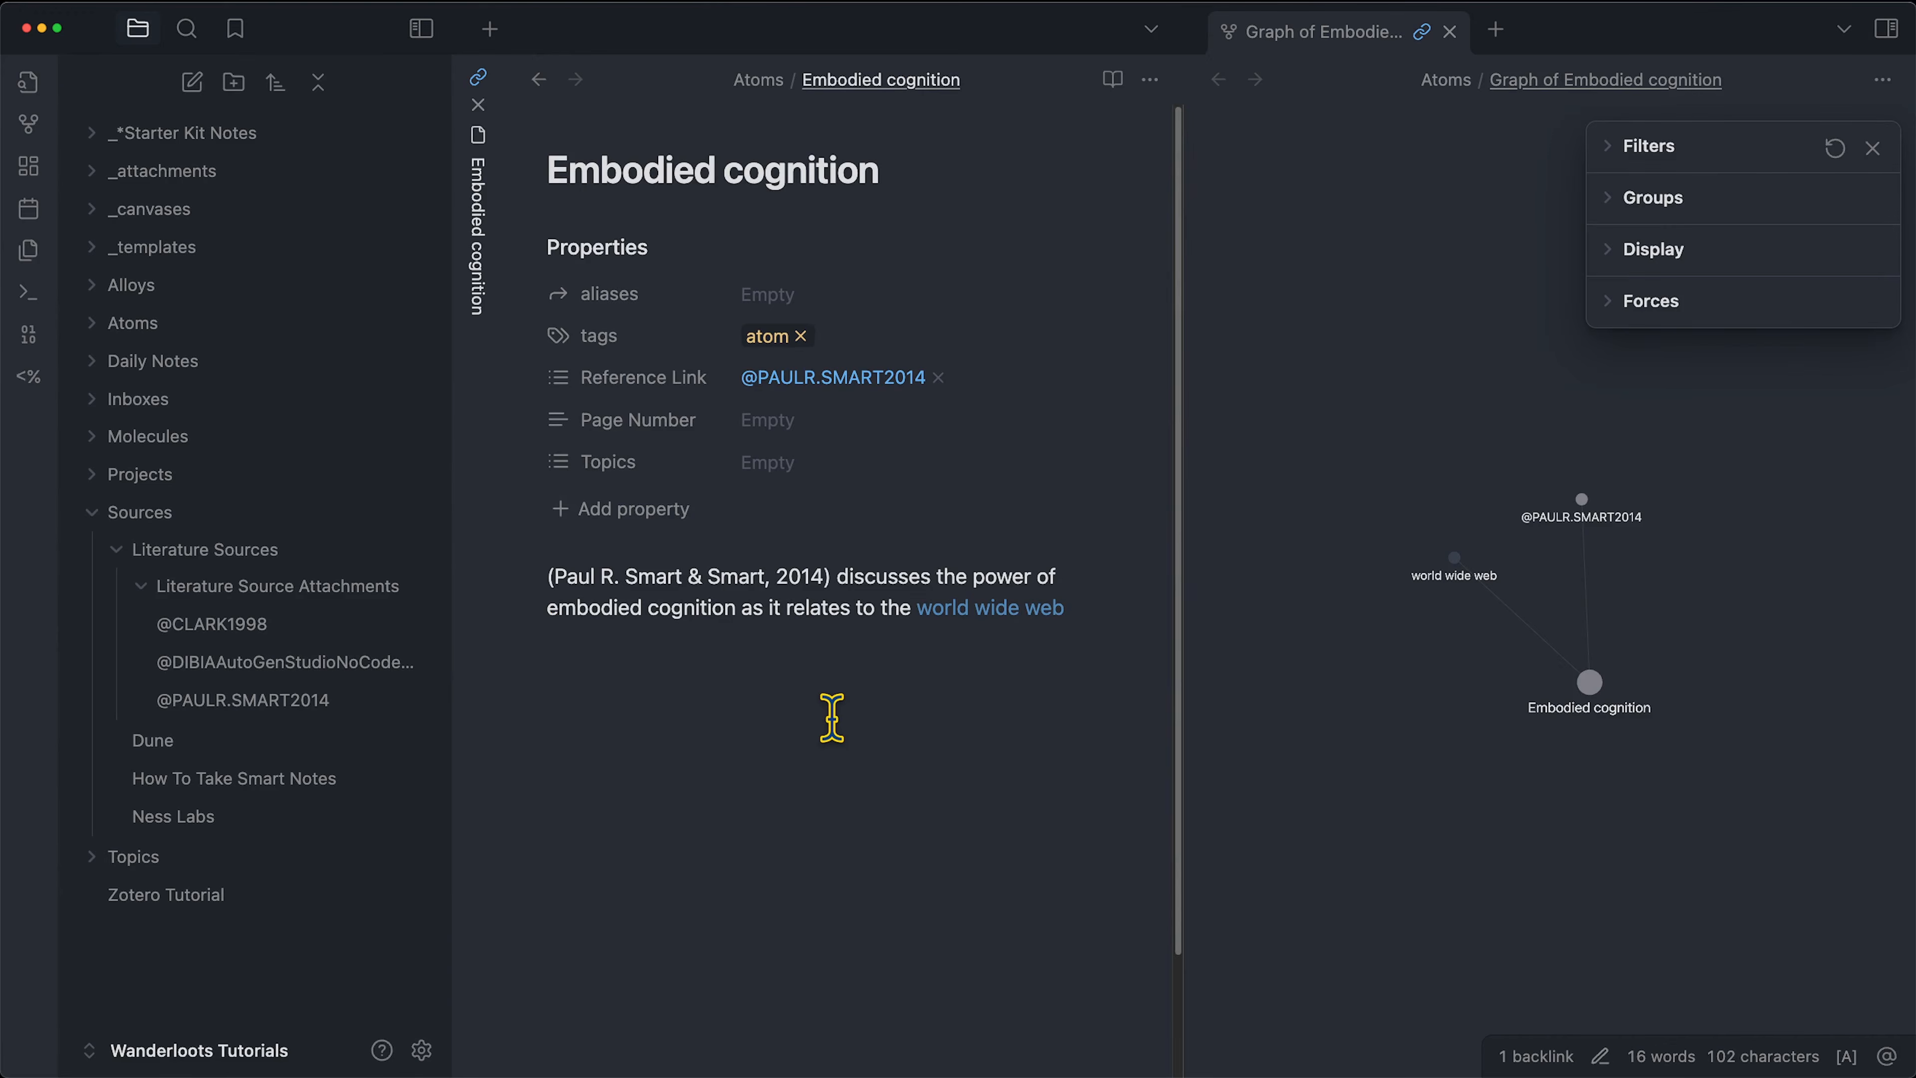
Create the alloy note Extending my mind to 2025 and embed the Embodied cognition note in its body.
key(super+t)
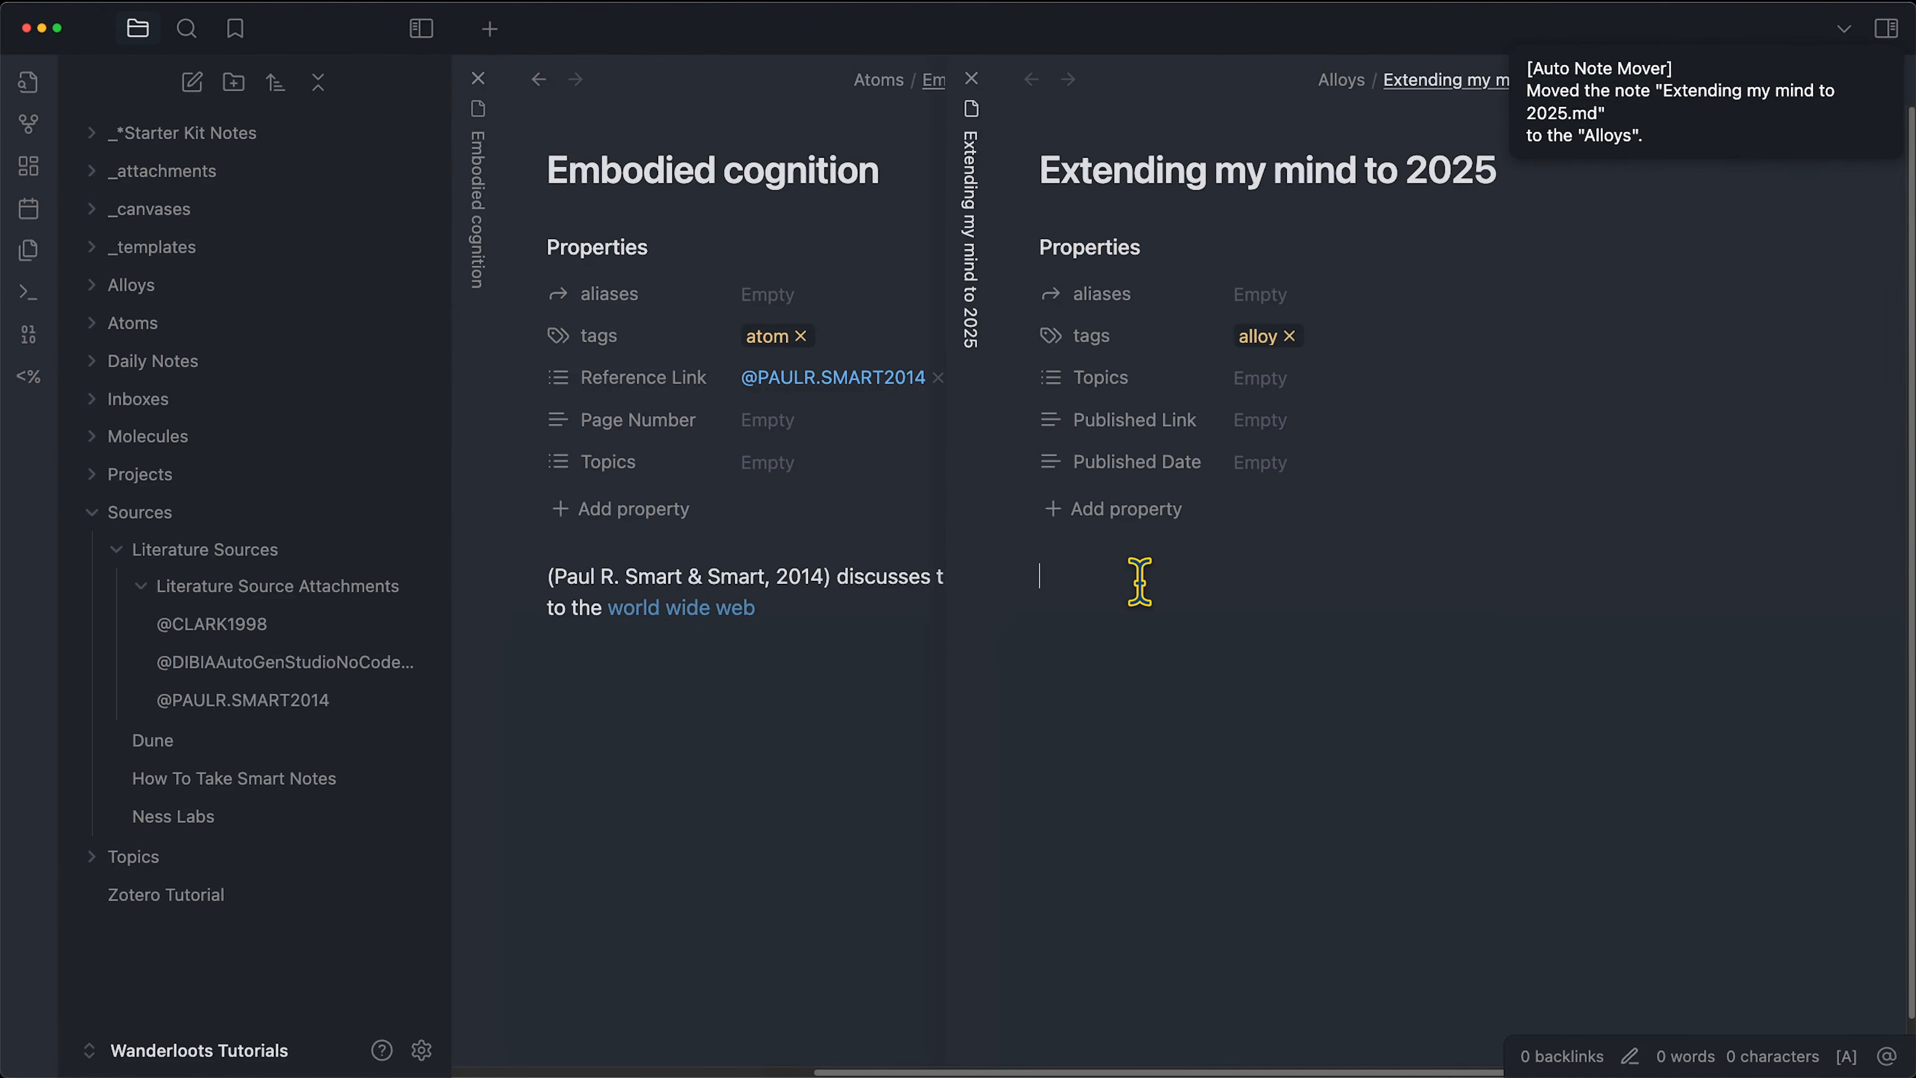
text(![[emvo)
key(BackSpace)
key(BackSpace)
text(bodied)
key(Return)
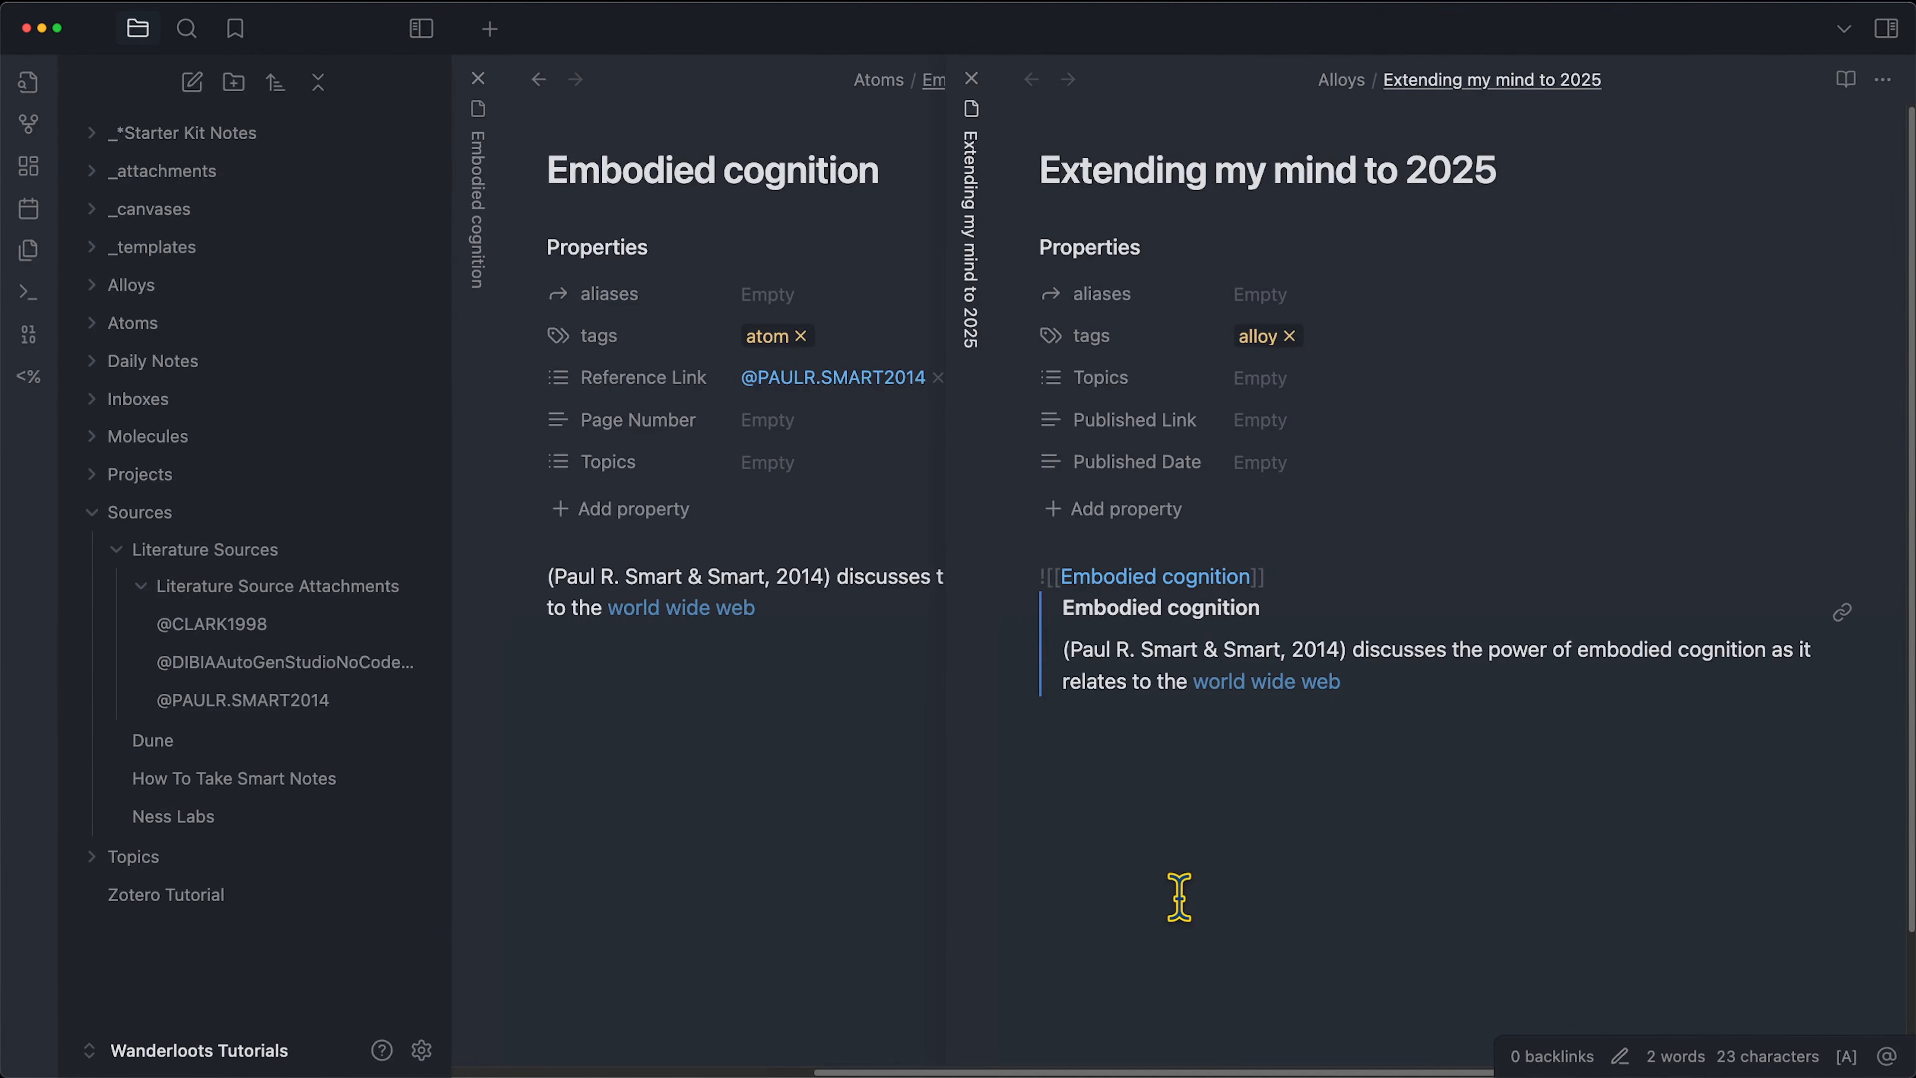
Embed the note Extending our minds enables enhanced cognition below the first embed, and add blank lines after it.
key(Return)
key(Return)
text(![[Extending our minds enables enhanced cognition]])
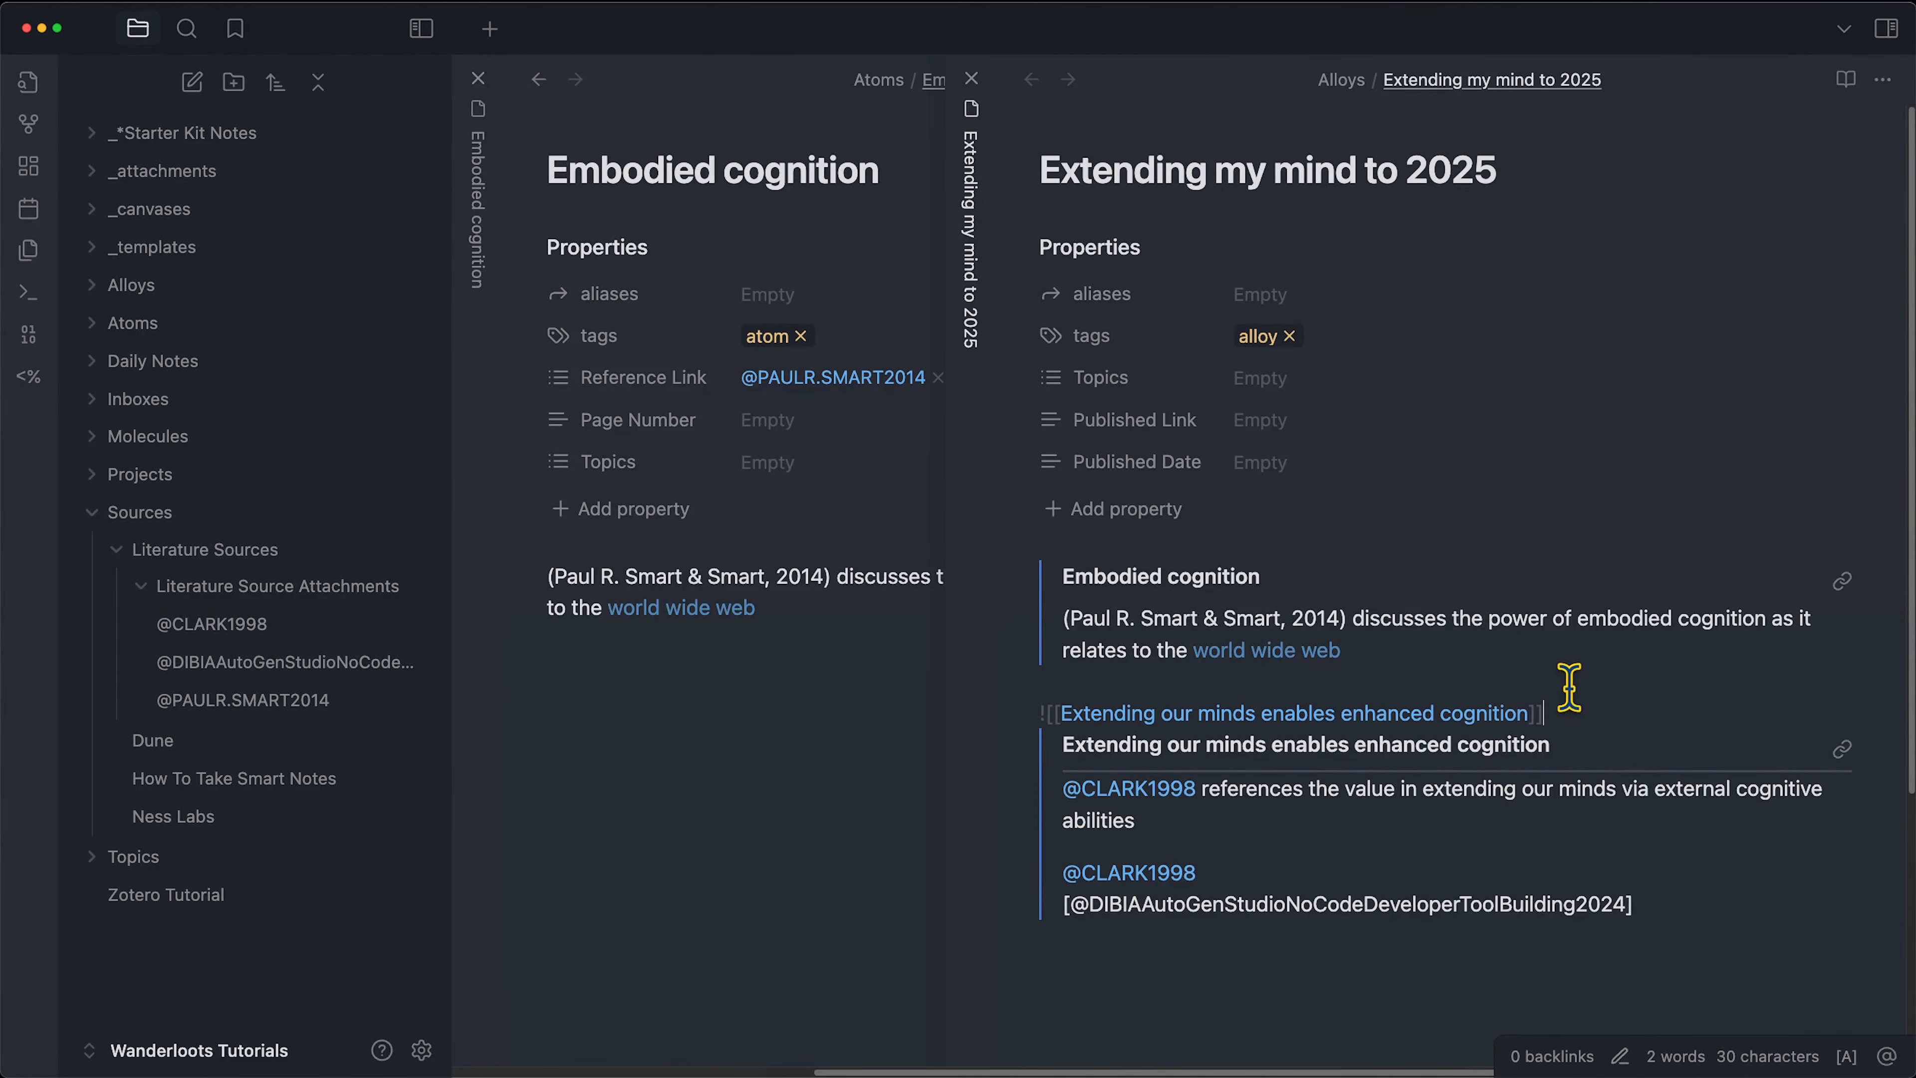
click(1256, 681)
scroll(1256, 682, down, 3)
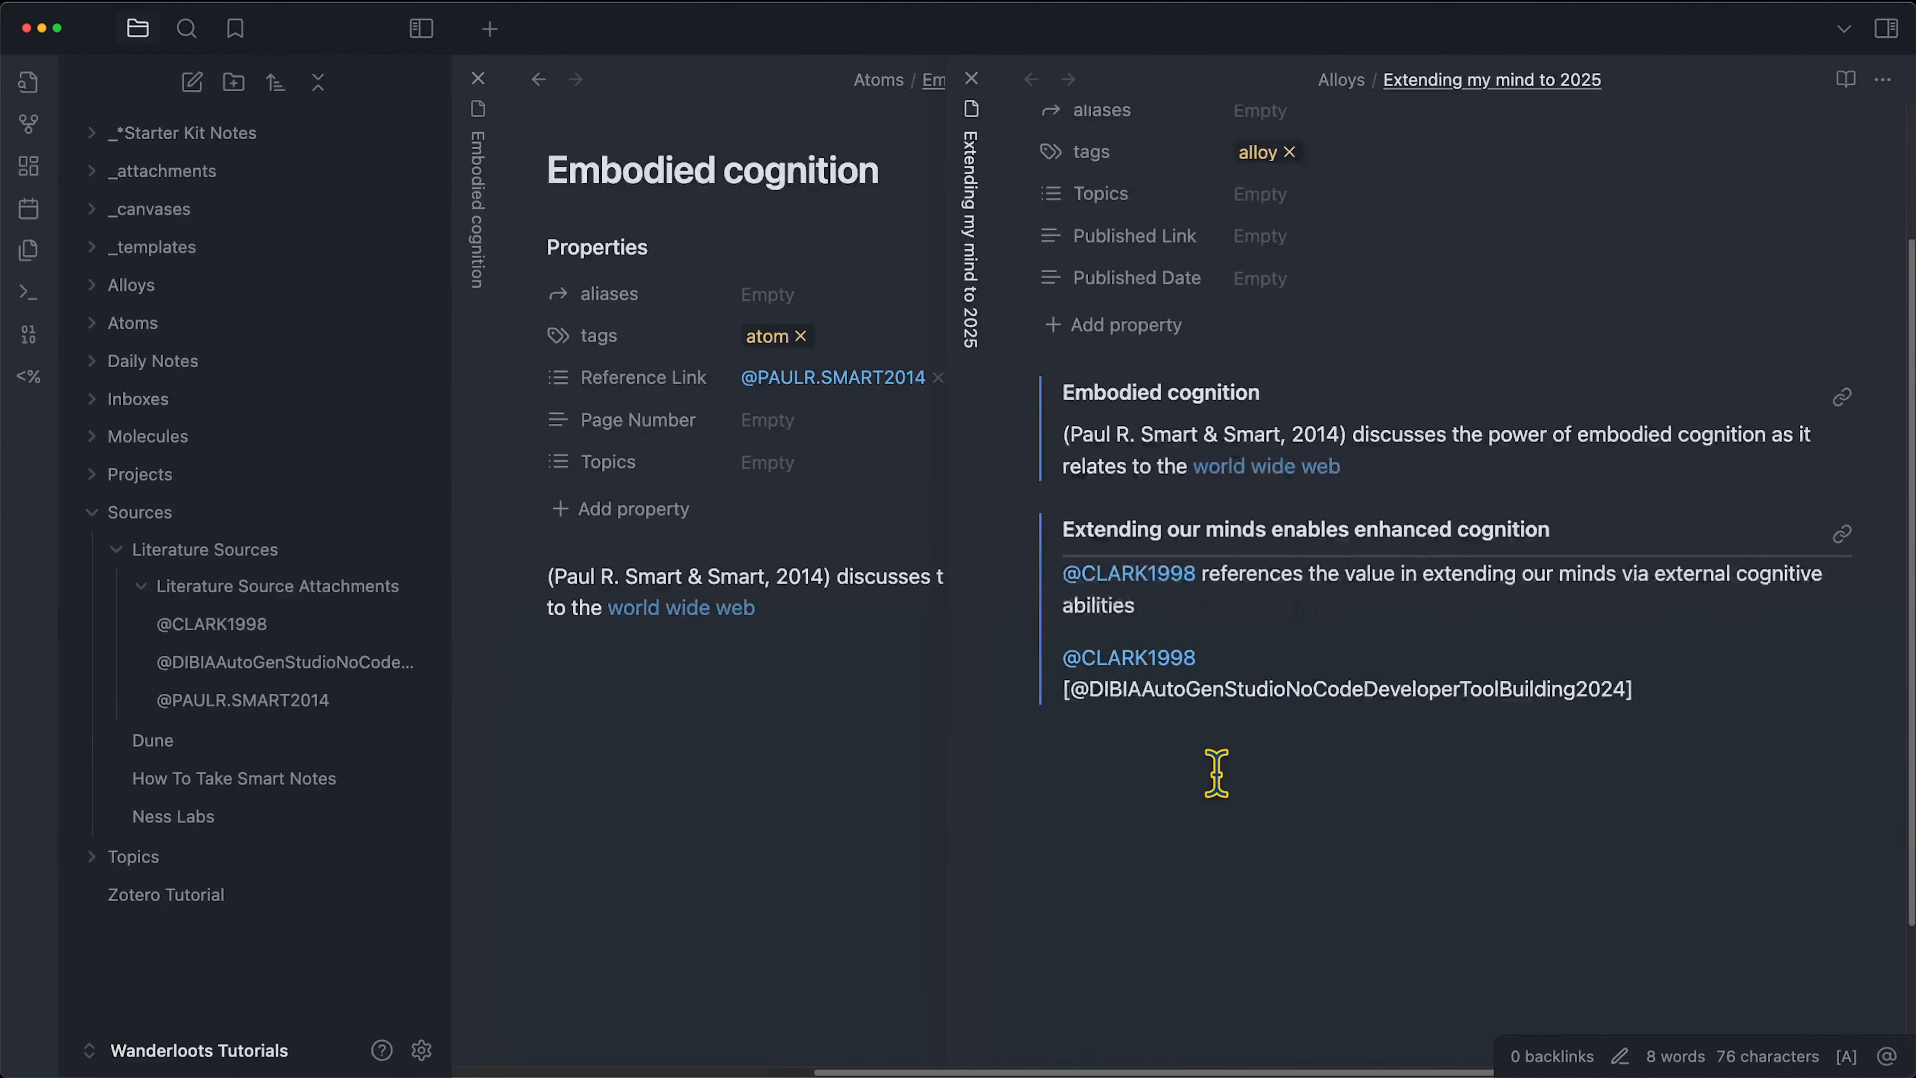
click(1212, 823)
key(Return)
key(Return)
key(Return)
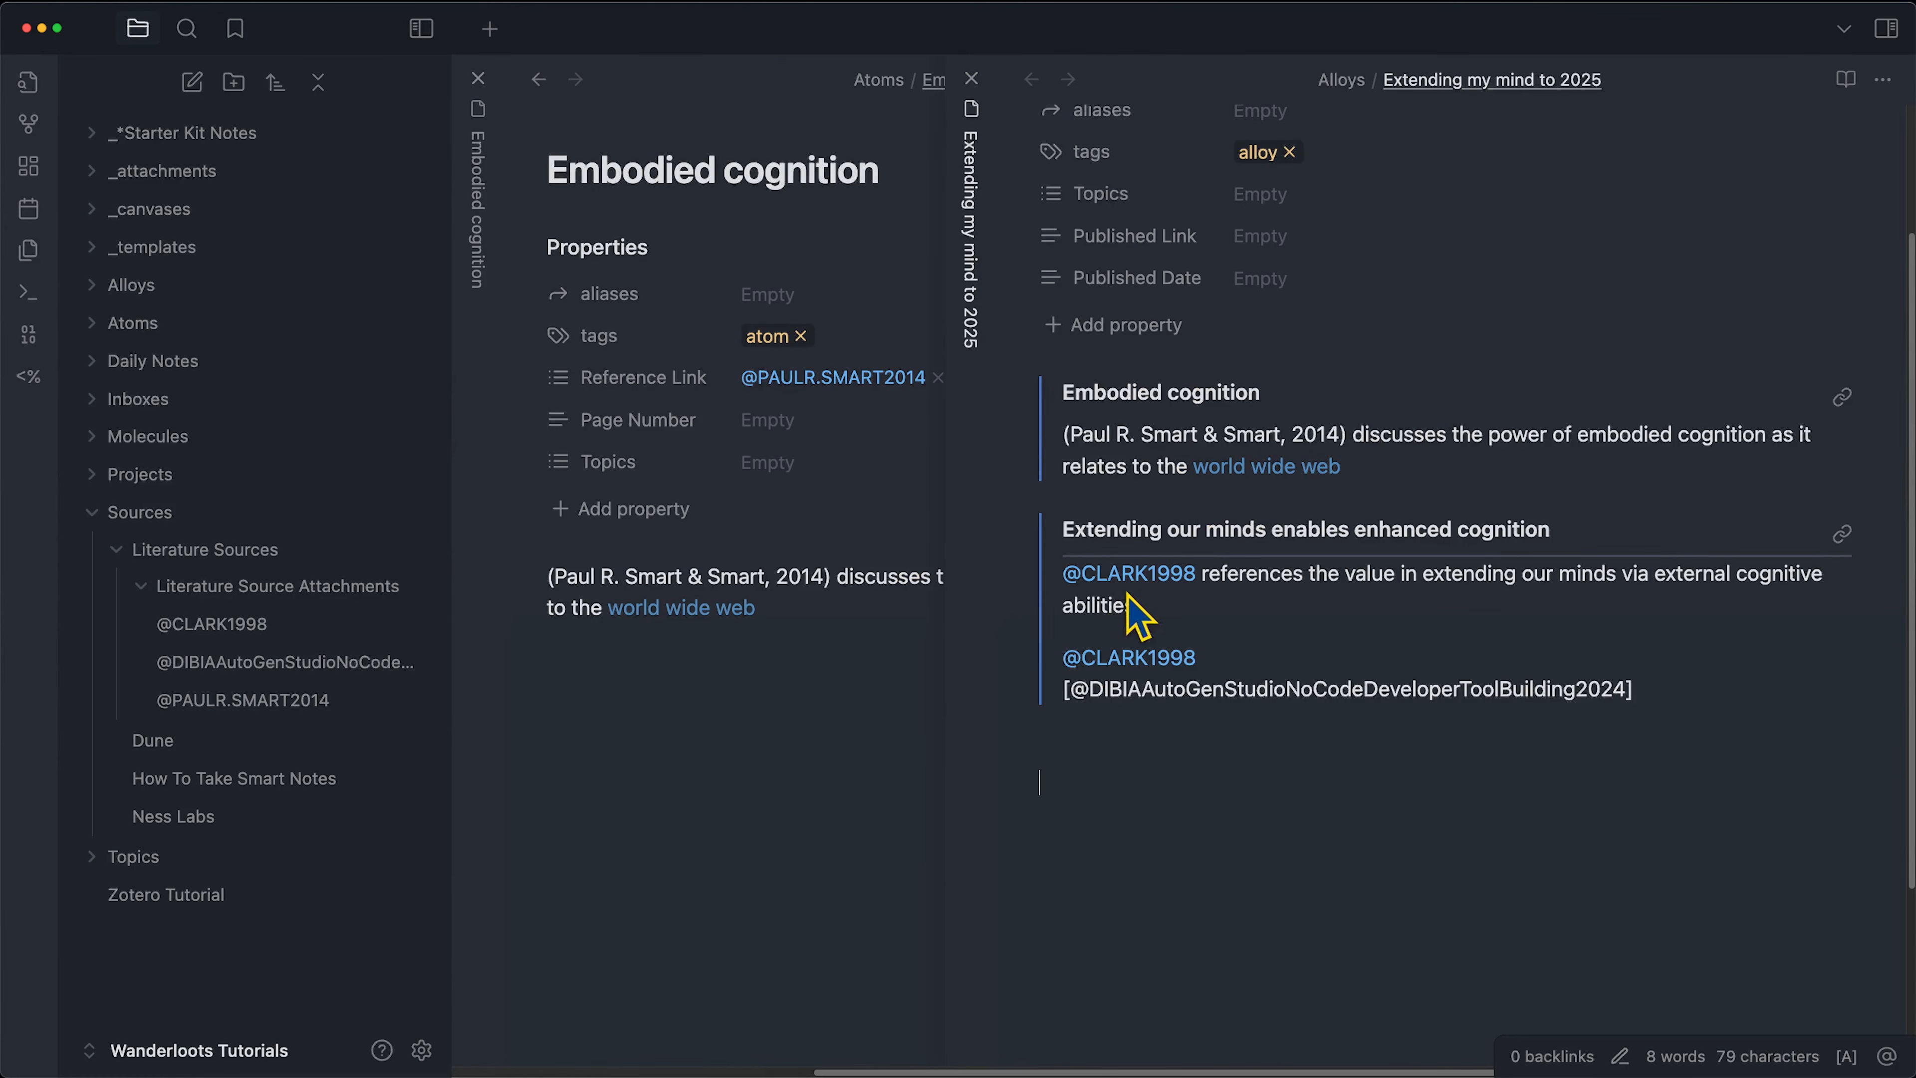
click(1154, 578)
scroll(1245, 645, down, 10)
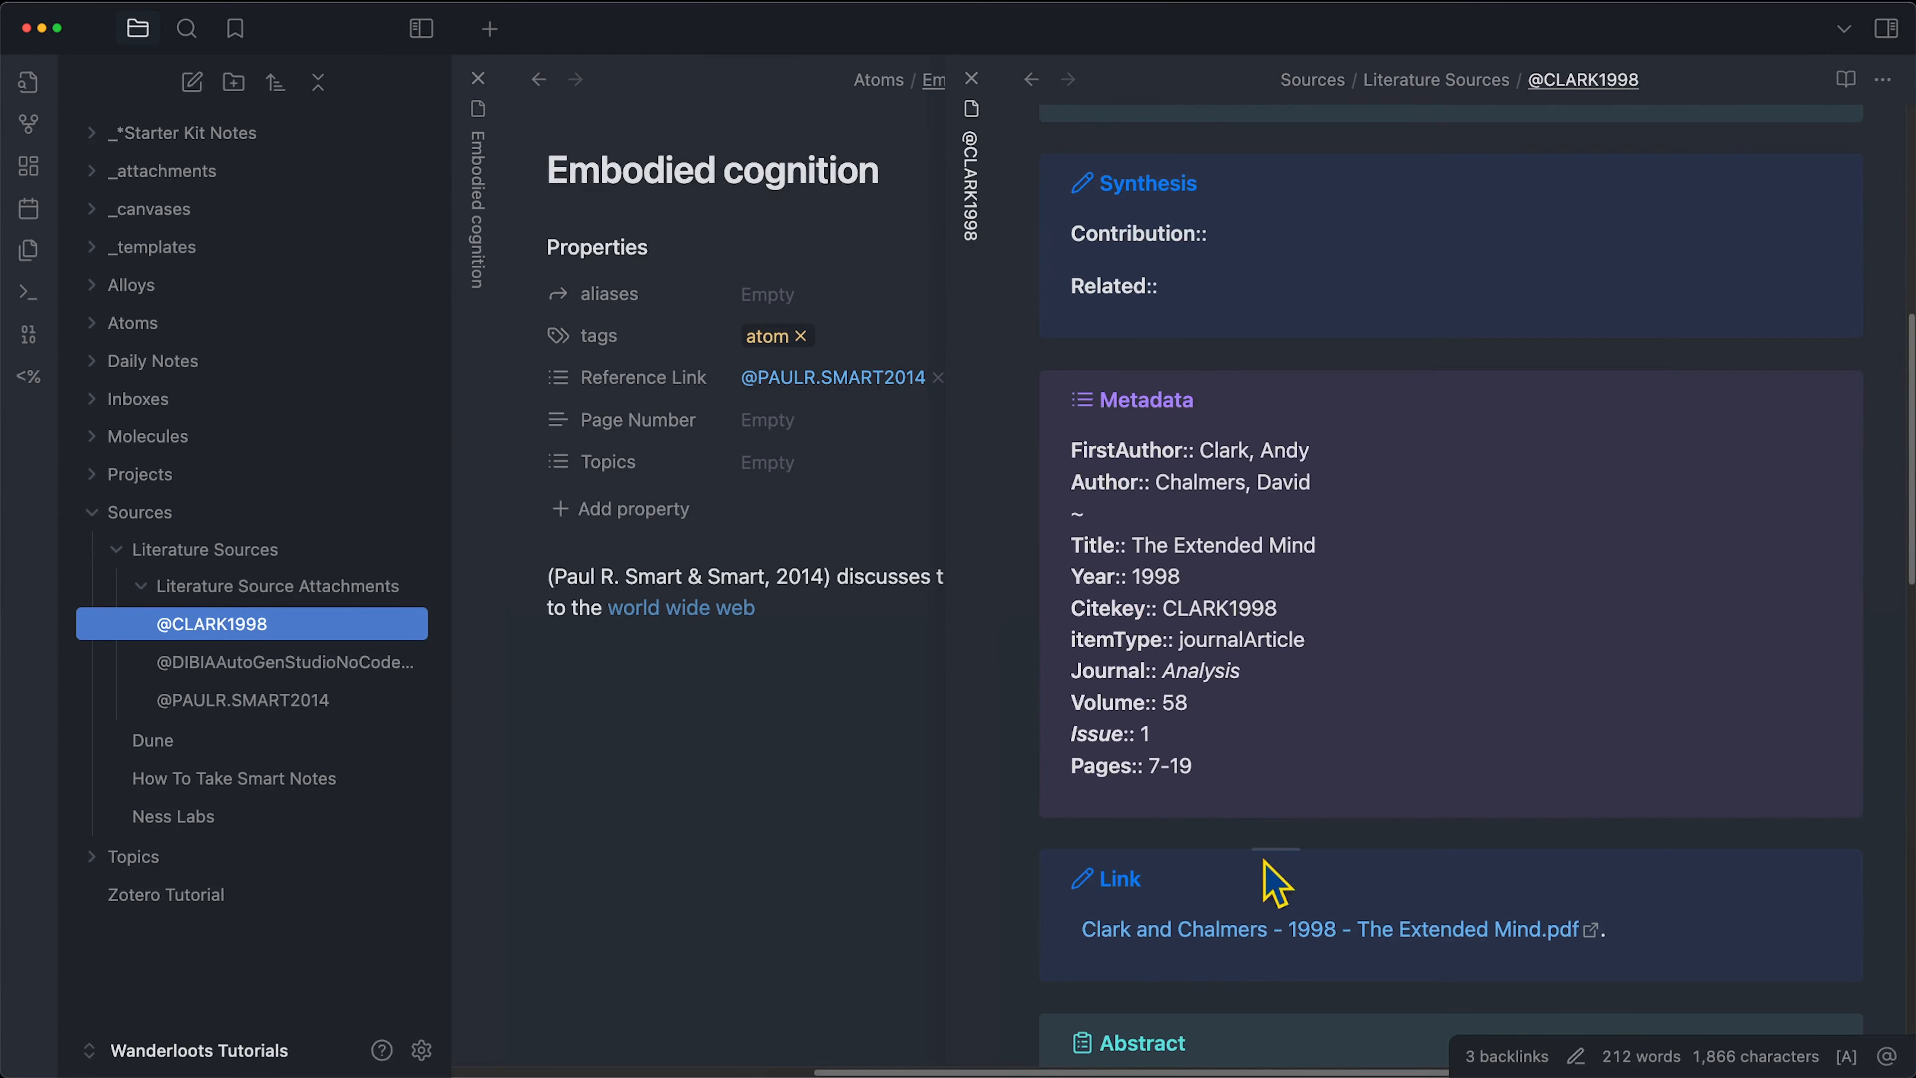
click(1256, 942)
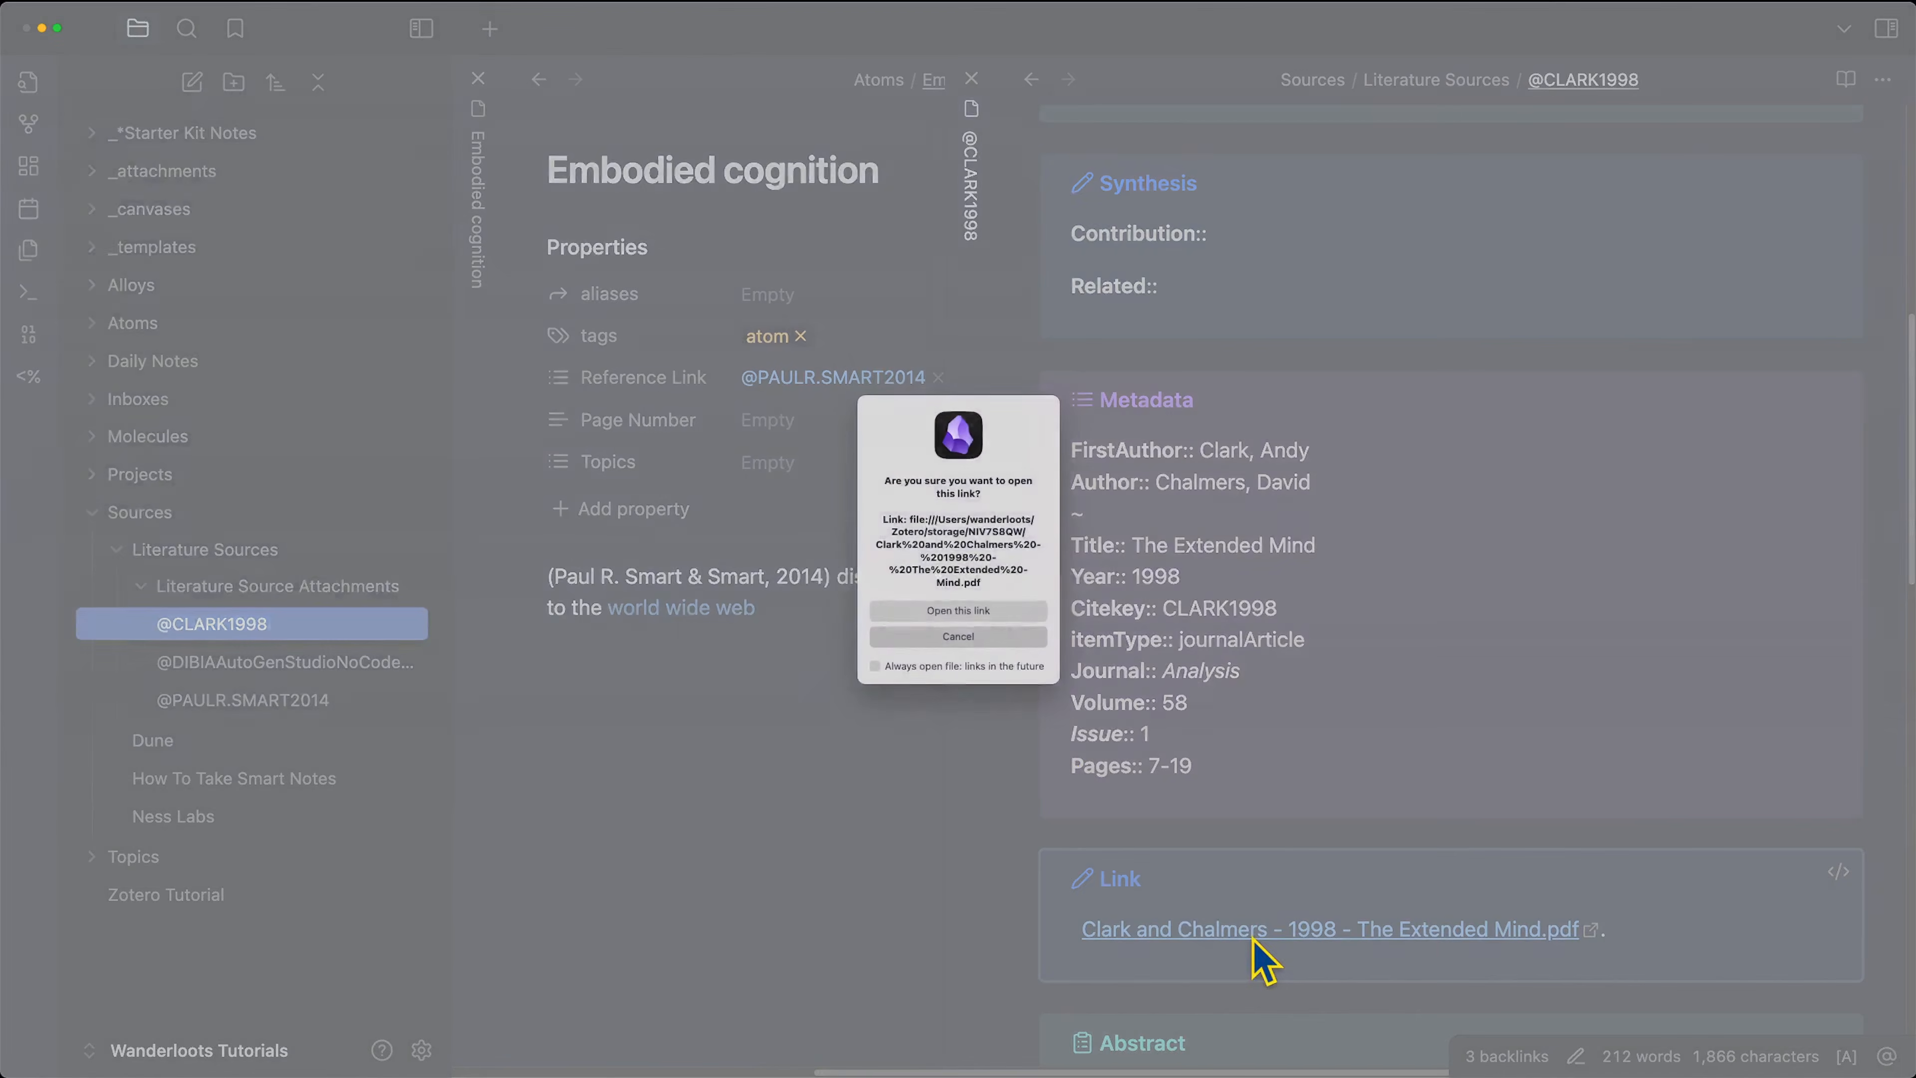
click(970, 613)
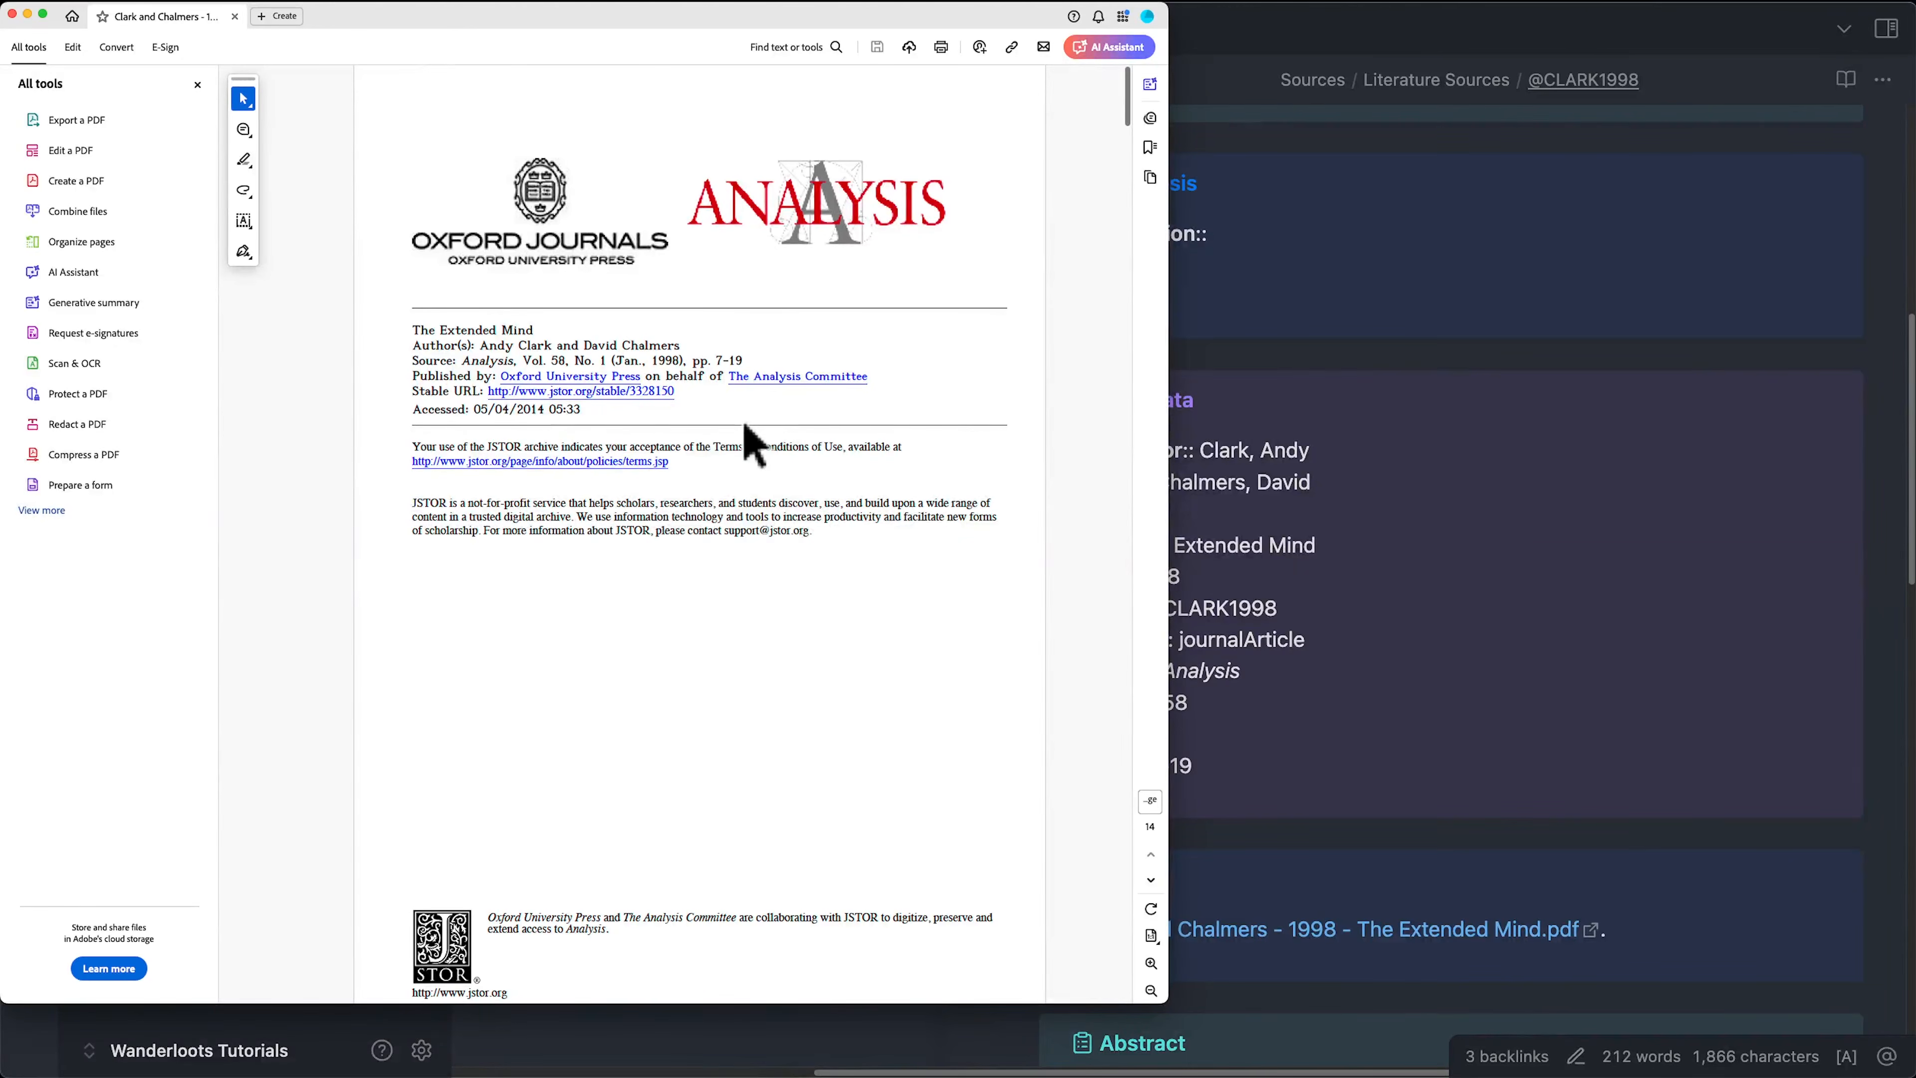
click(752, 1061)
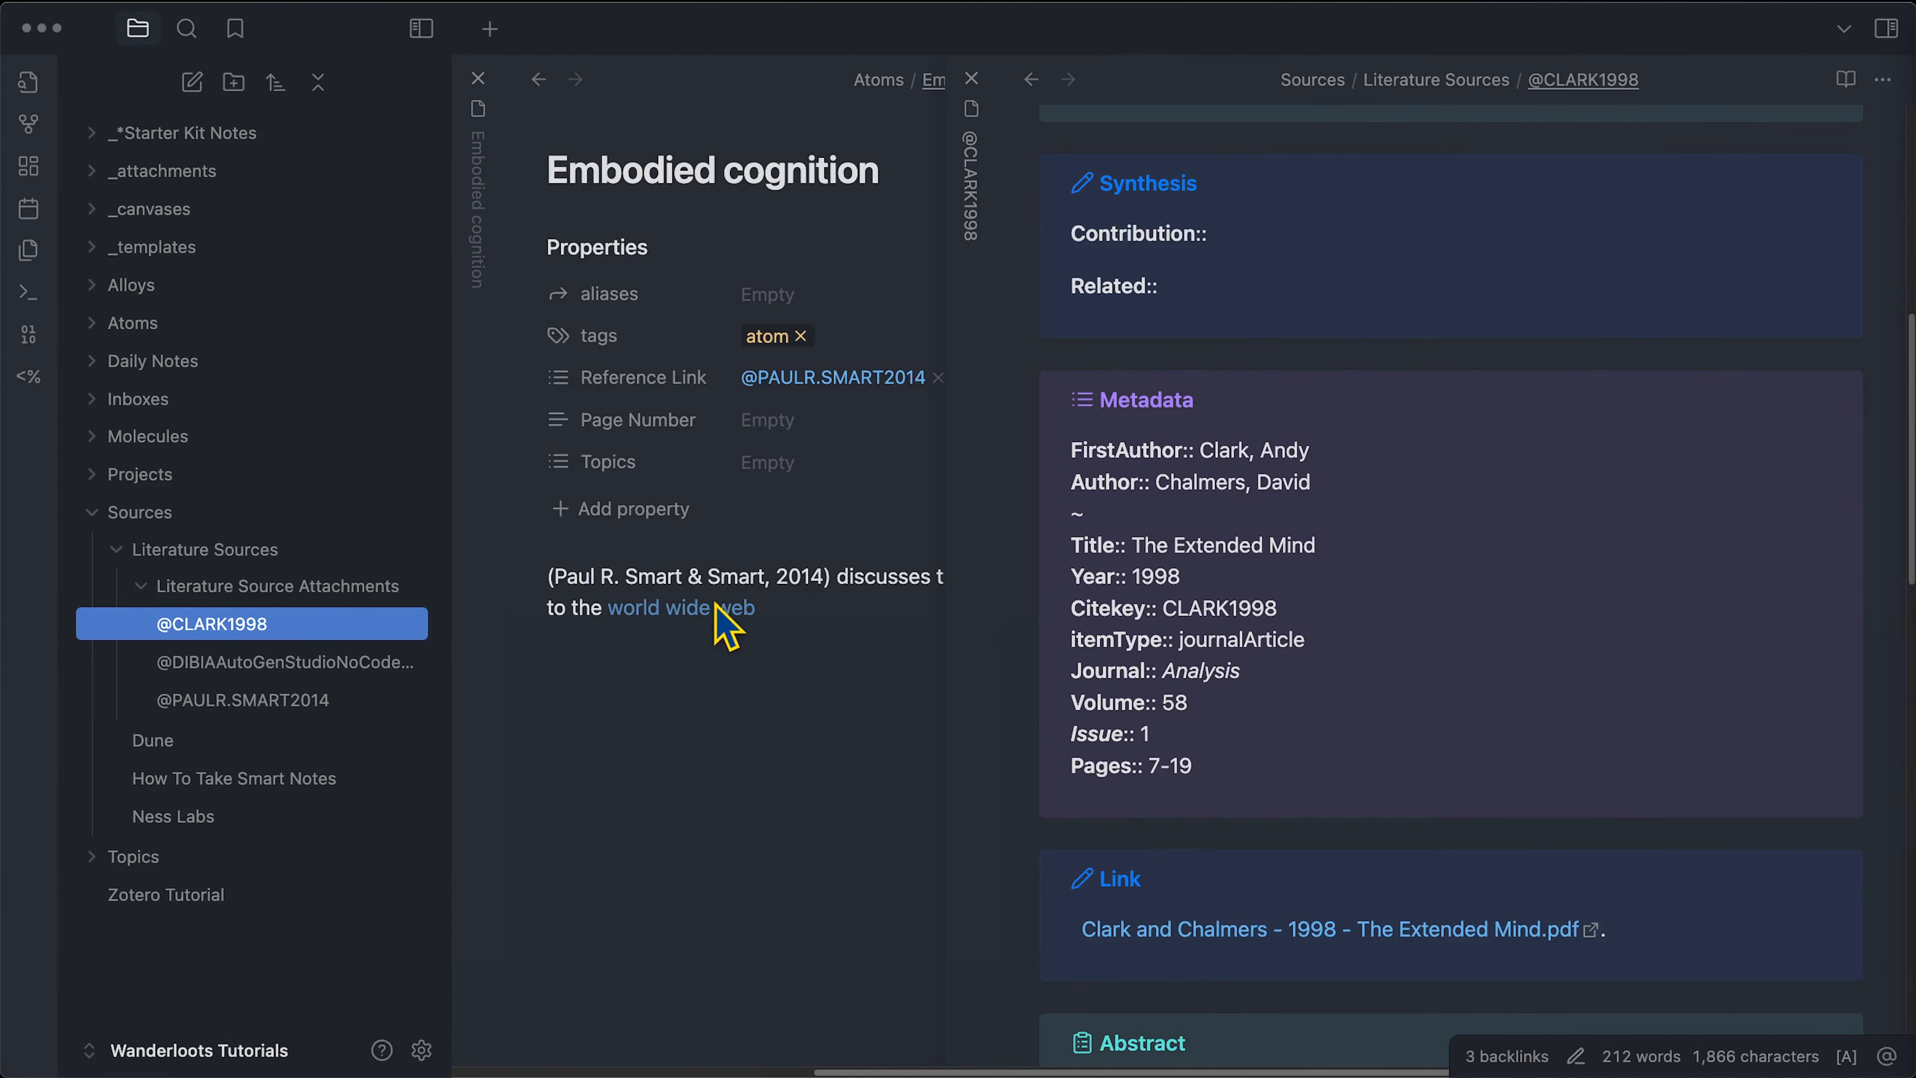
click(1166, 556)
click(1028, 79)
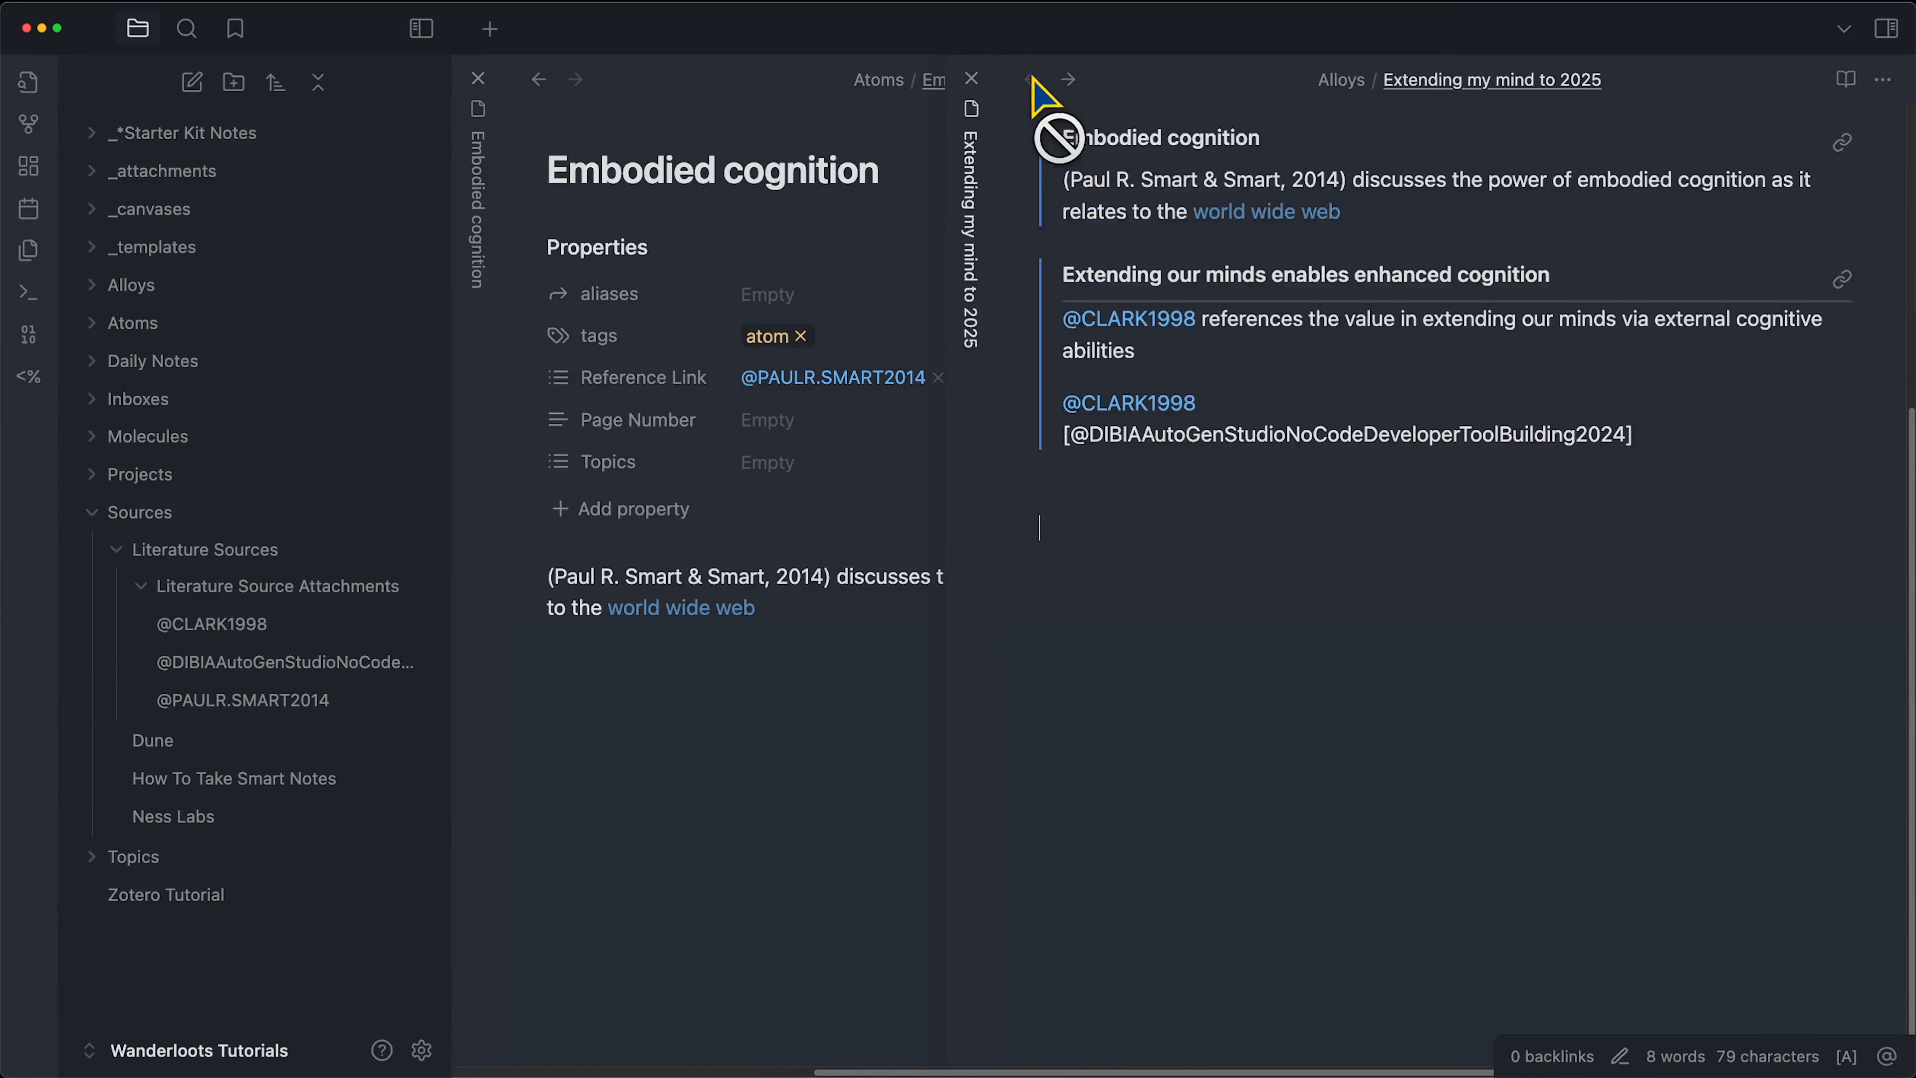
Switch to ResearchRabbit in the browser, showing the Extended Mind & Second Brains collection.
click(613, 1052)
key(ctrl+shift+Tab)
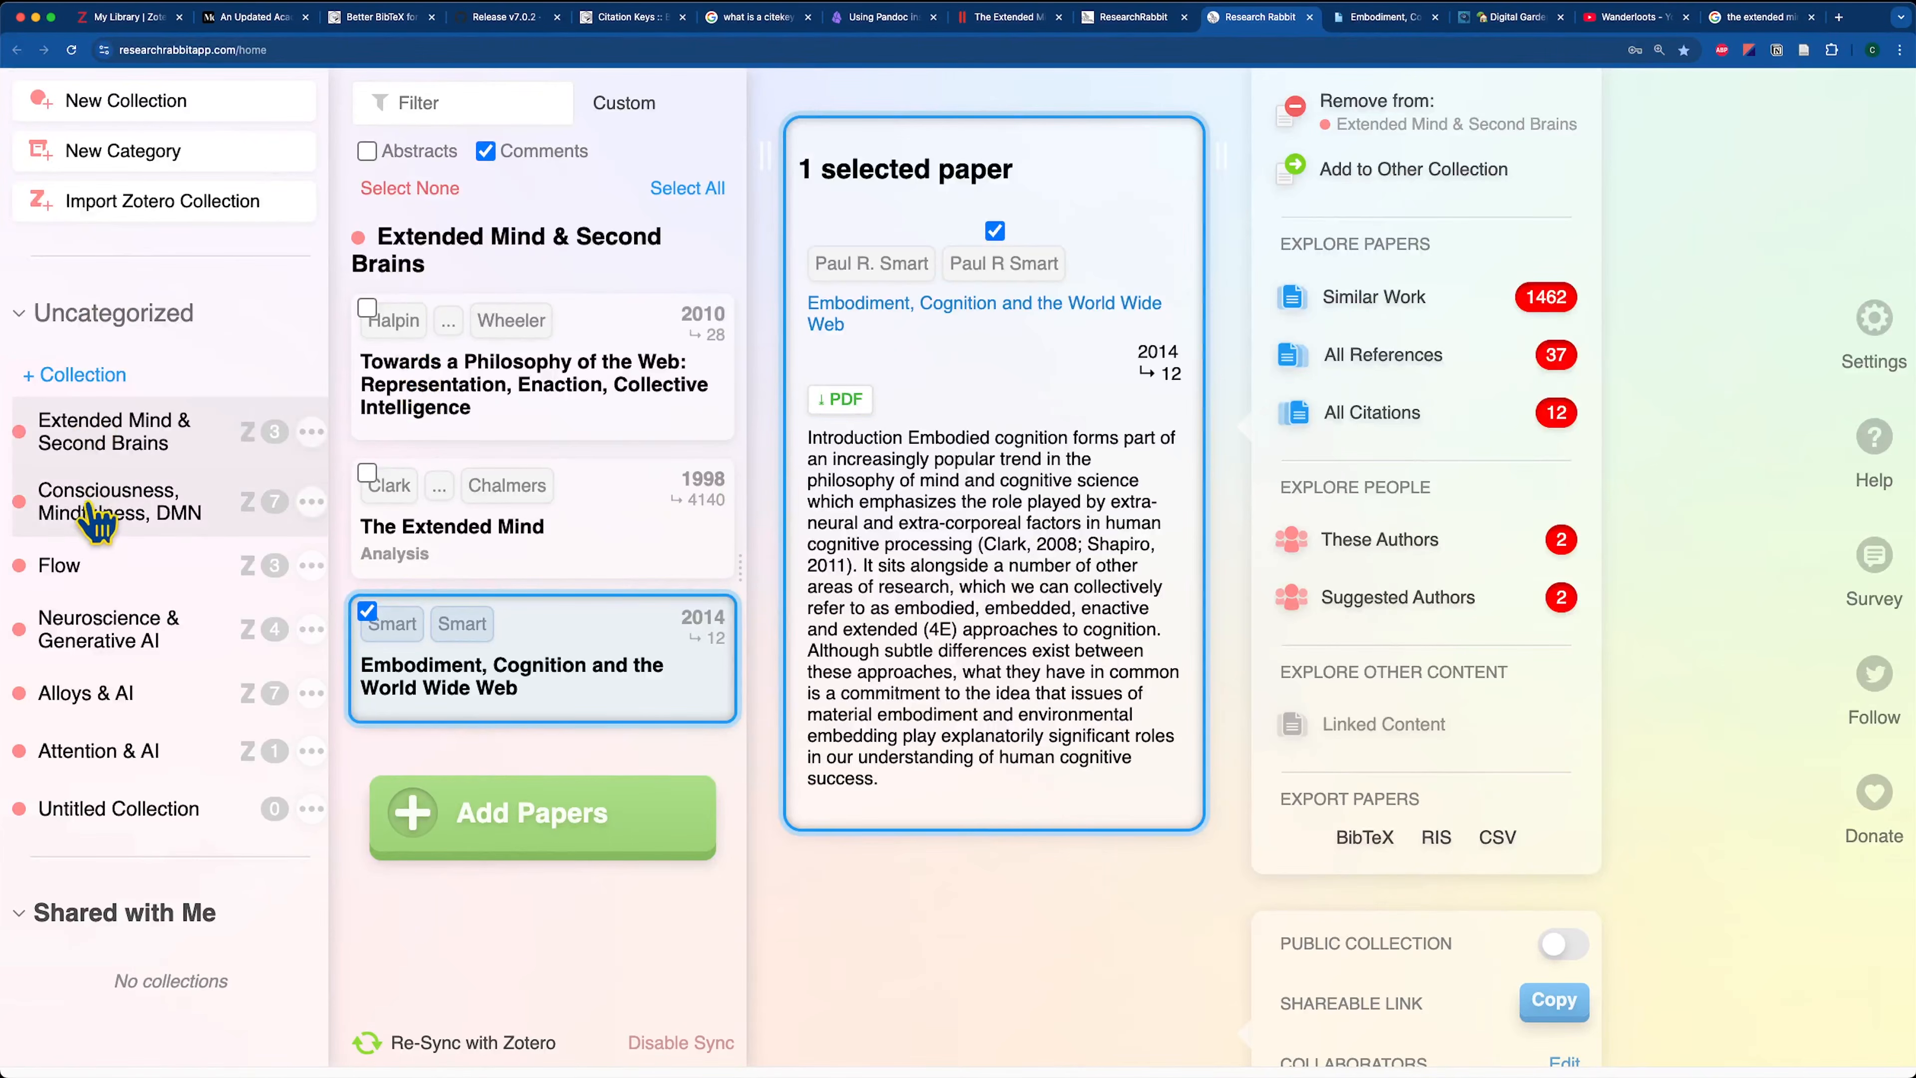